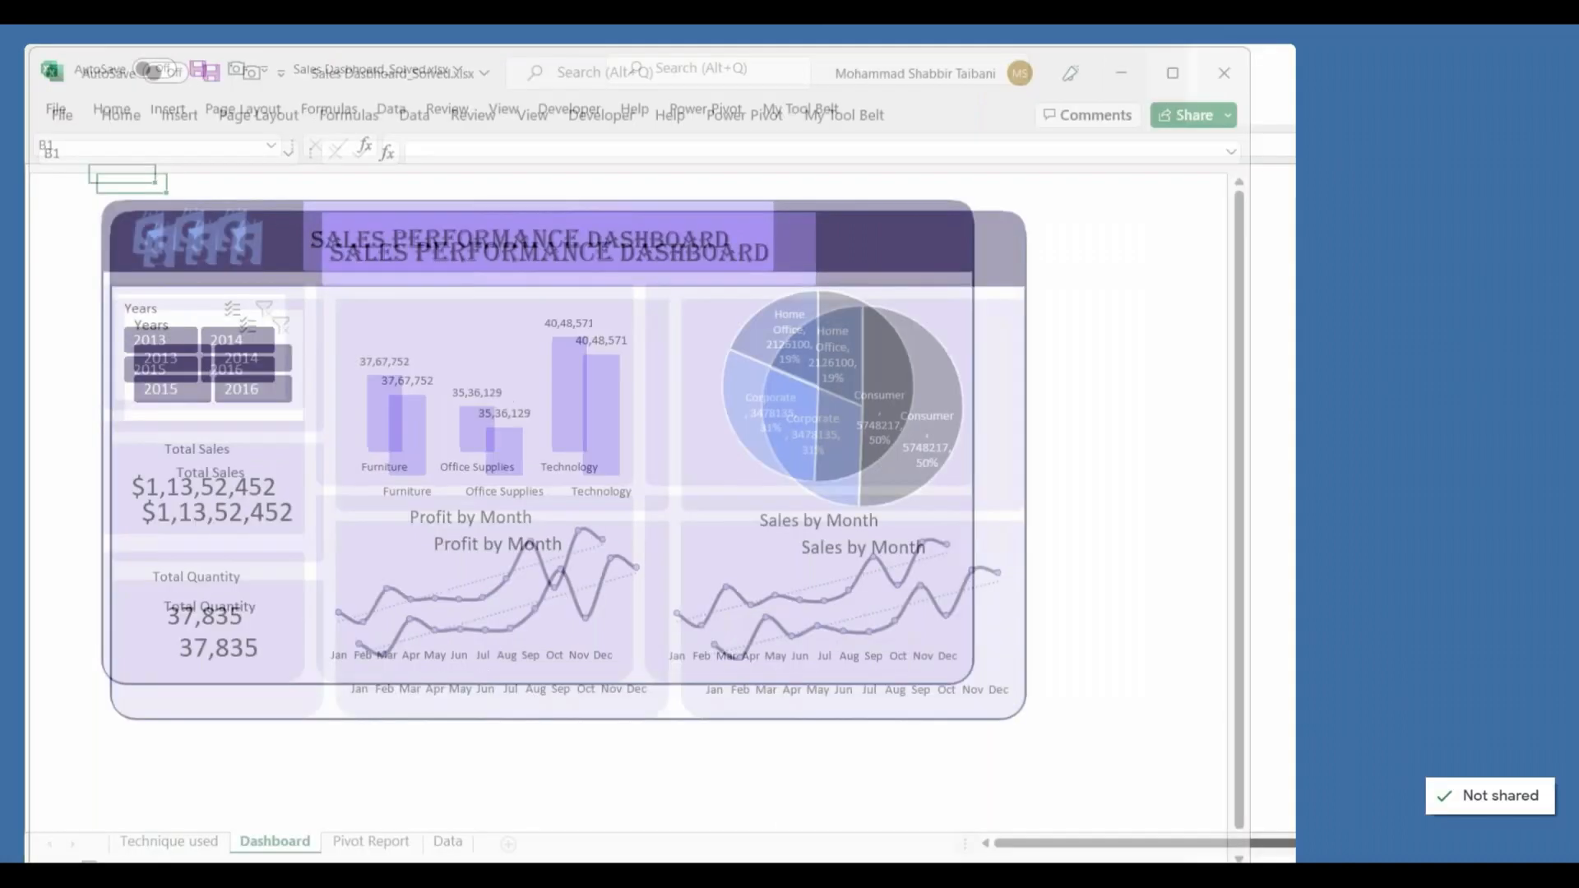
Step: Open the Data sheet and review its column headers from Row ID through Ship Mode
click(283, 705)
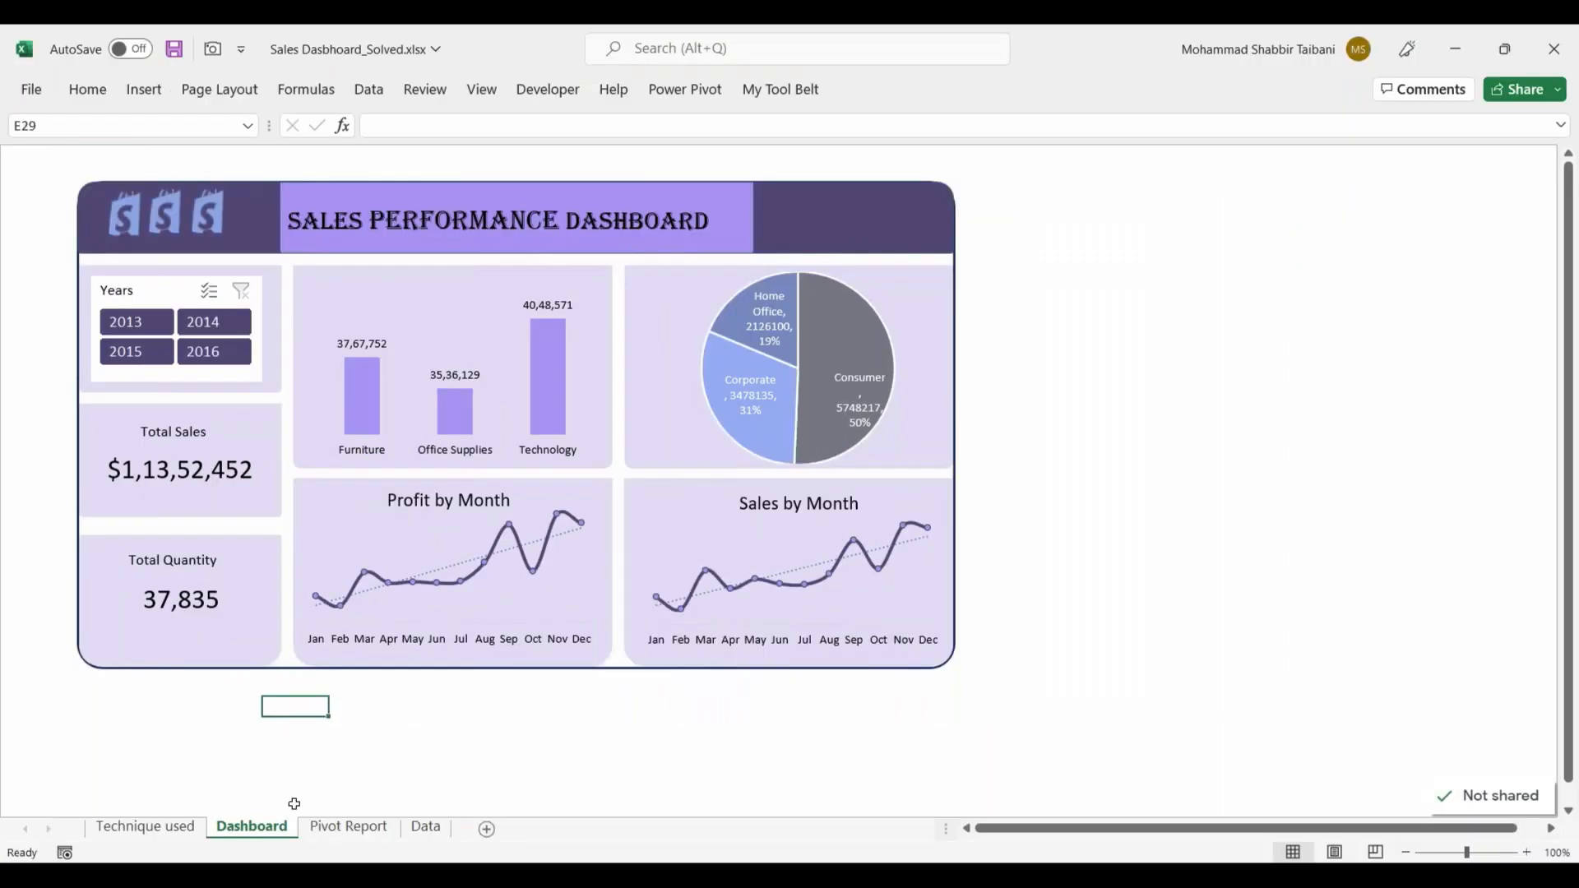
click(430, 832)
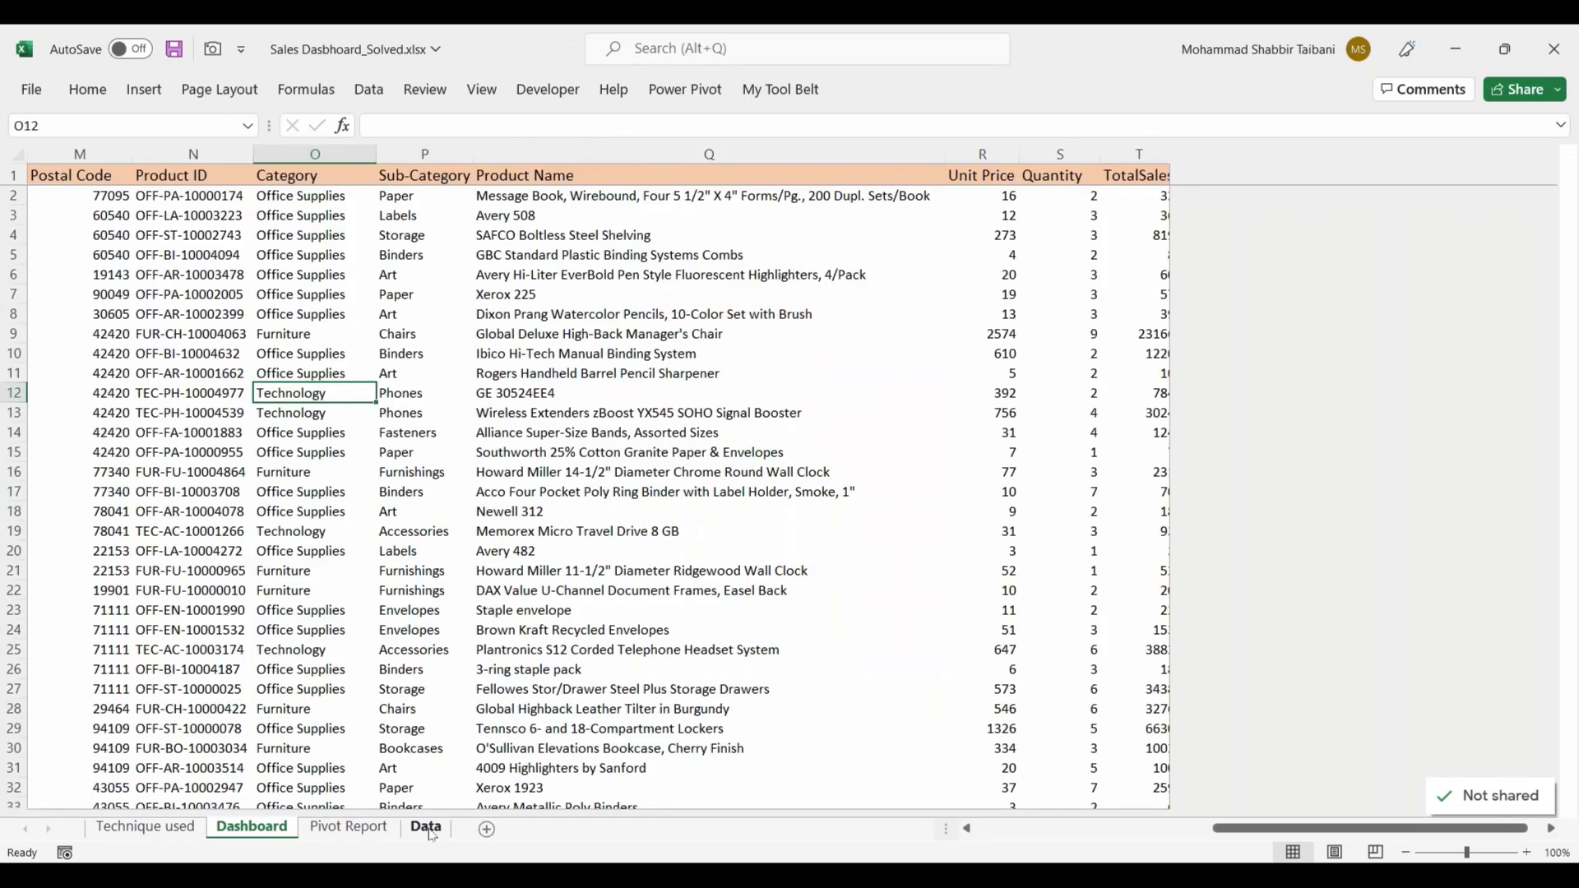
click(194, 235)
click(193, 176)
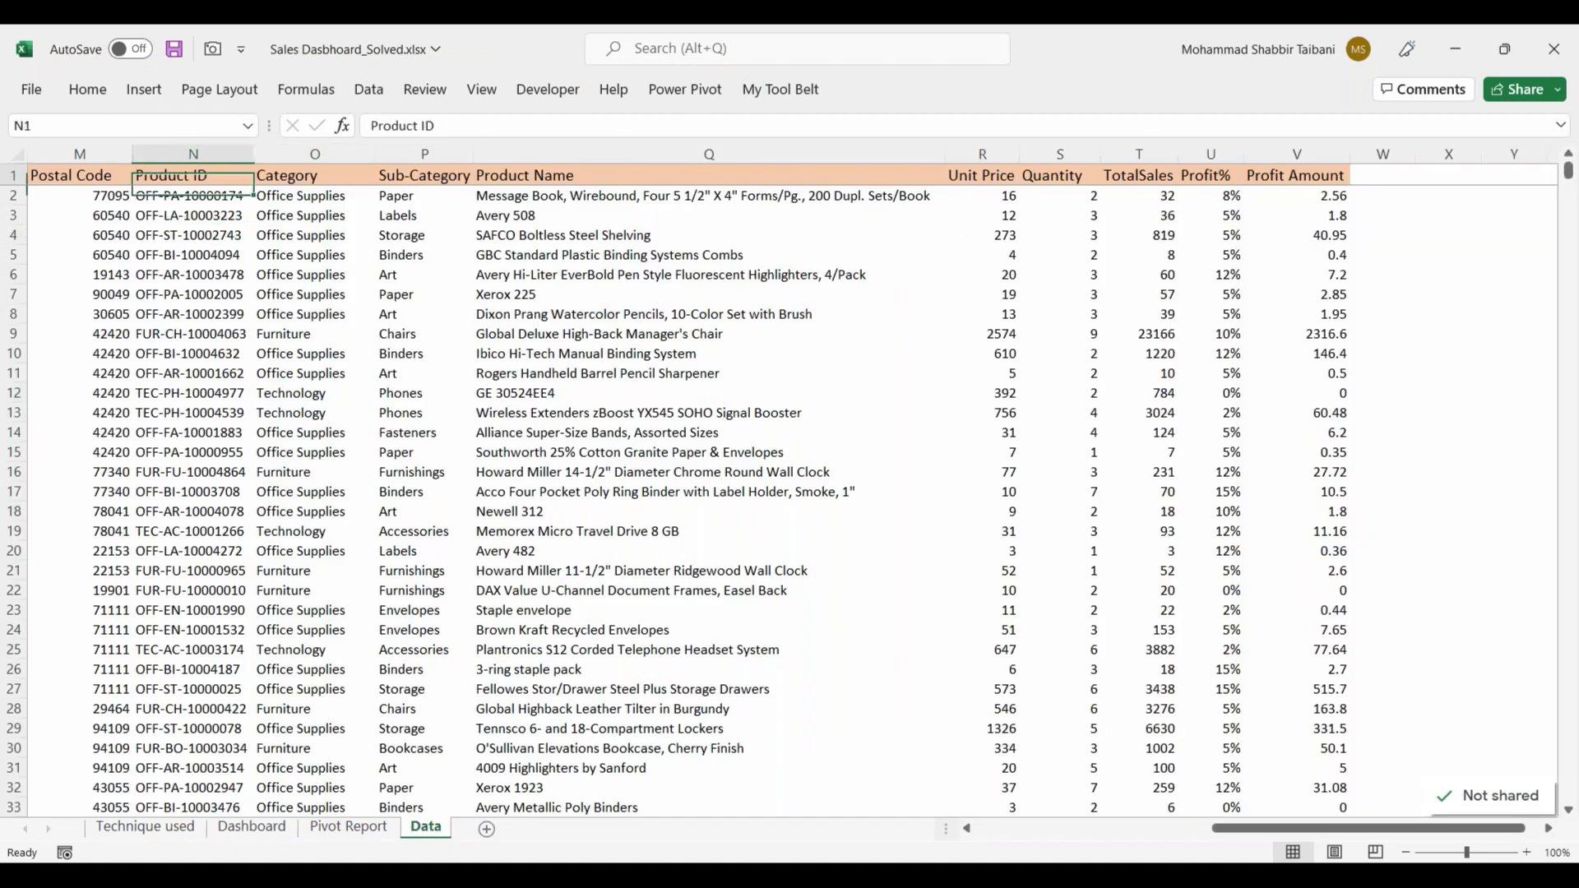
key(ctrl+Left)
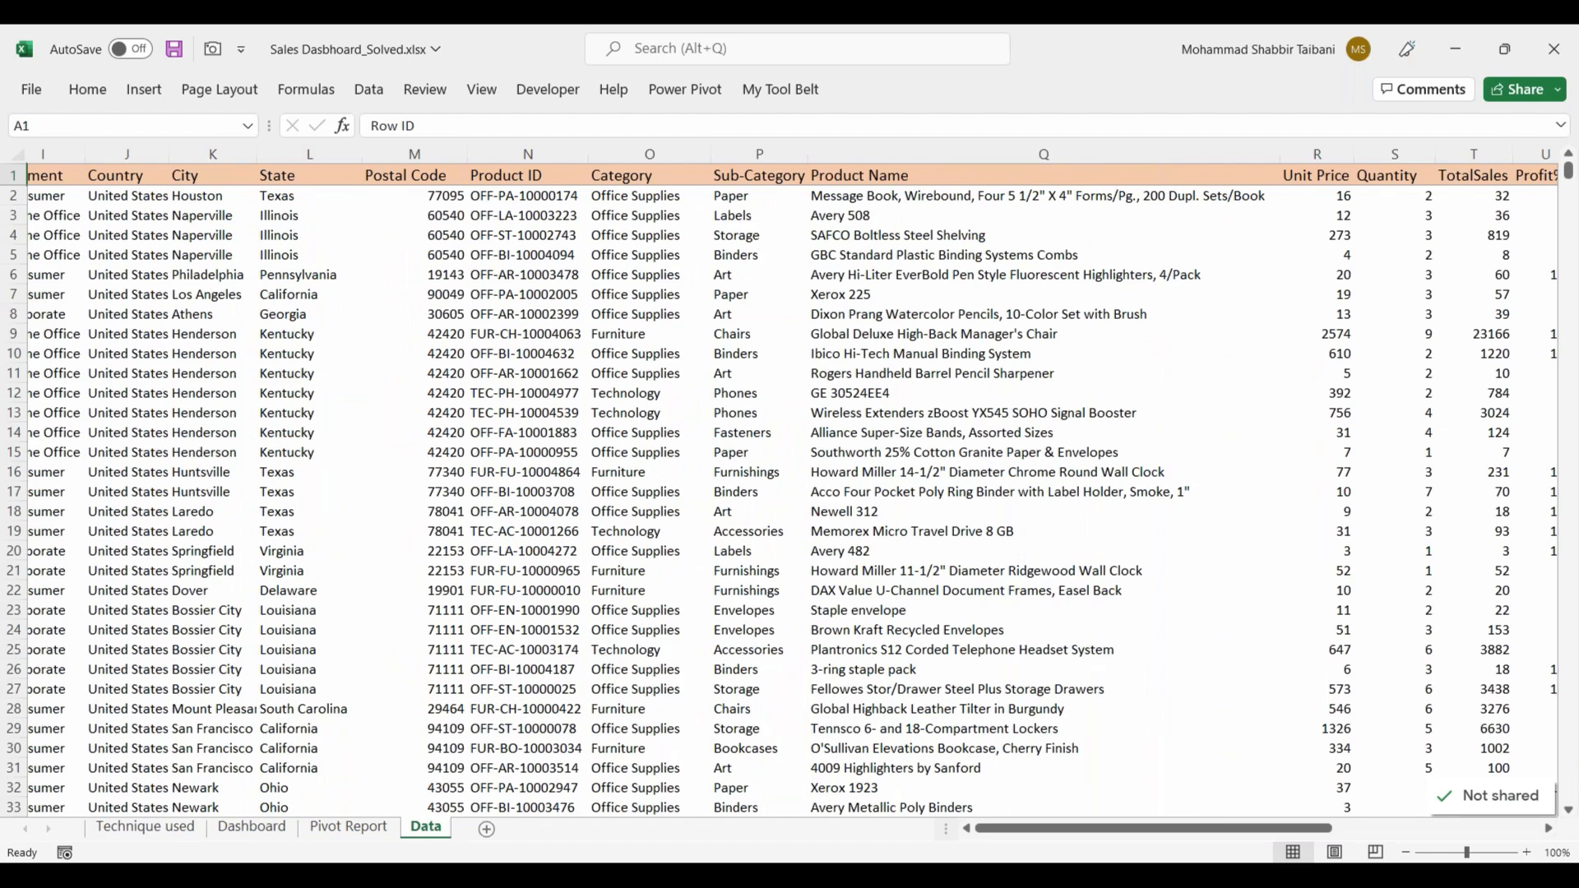
key(Down)
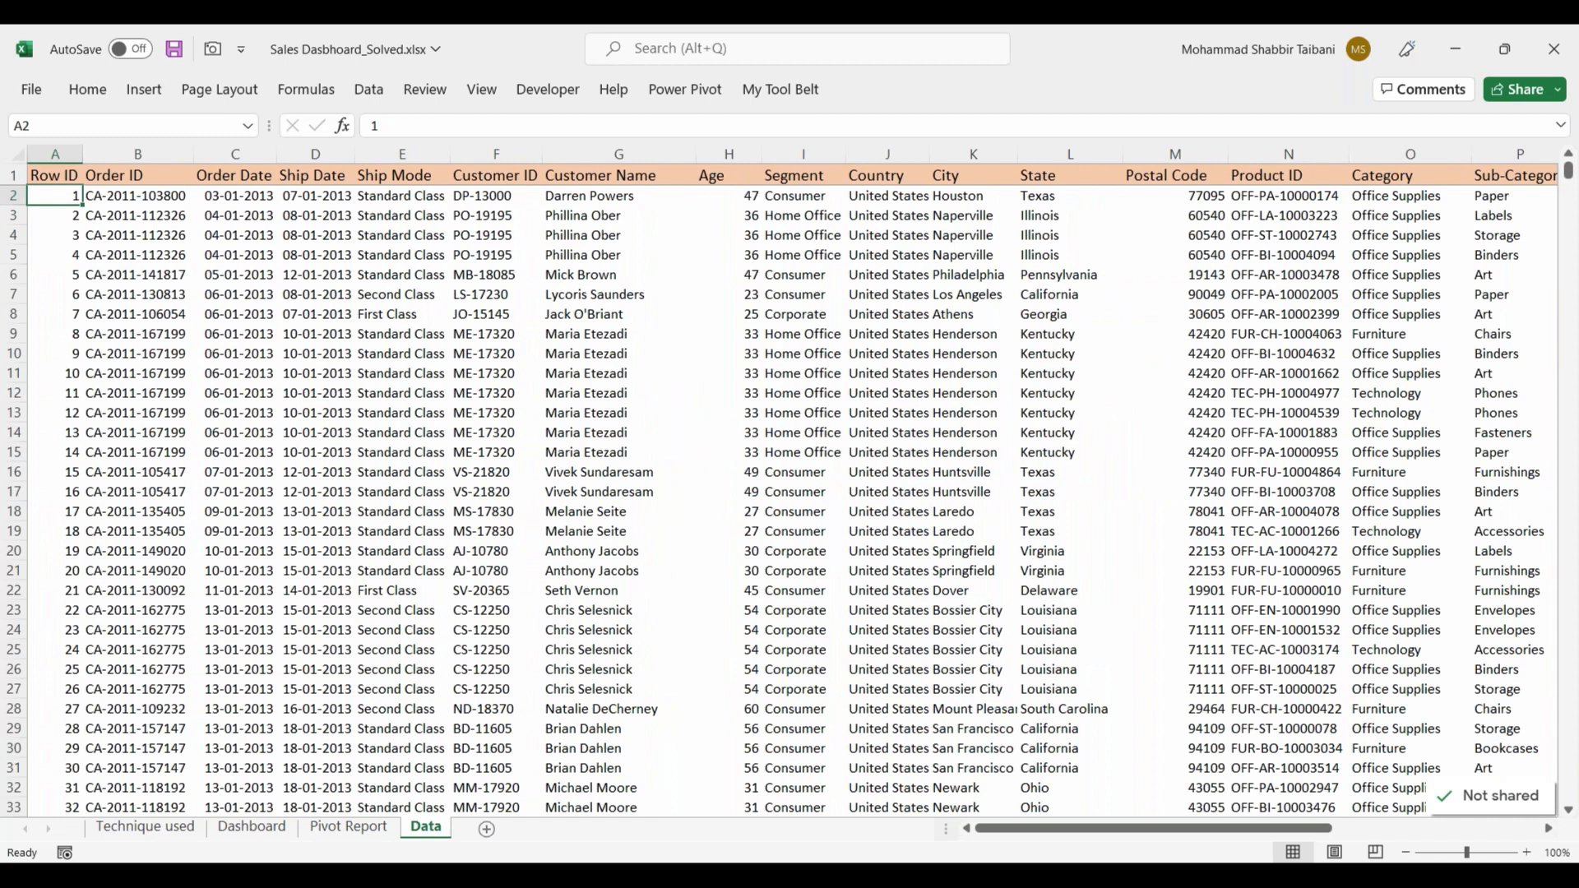
key(Up)
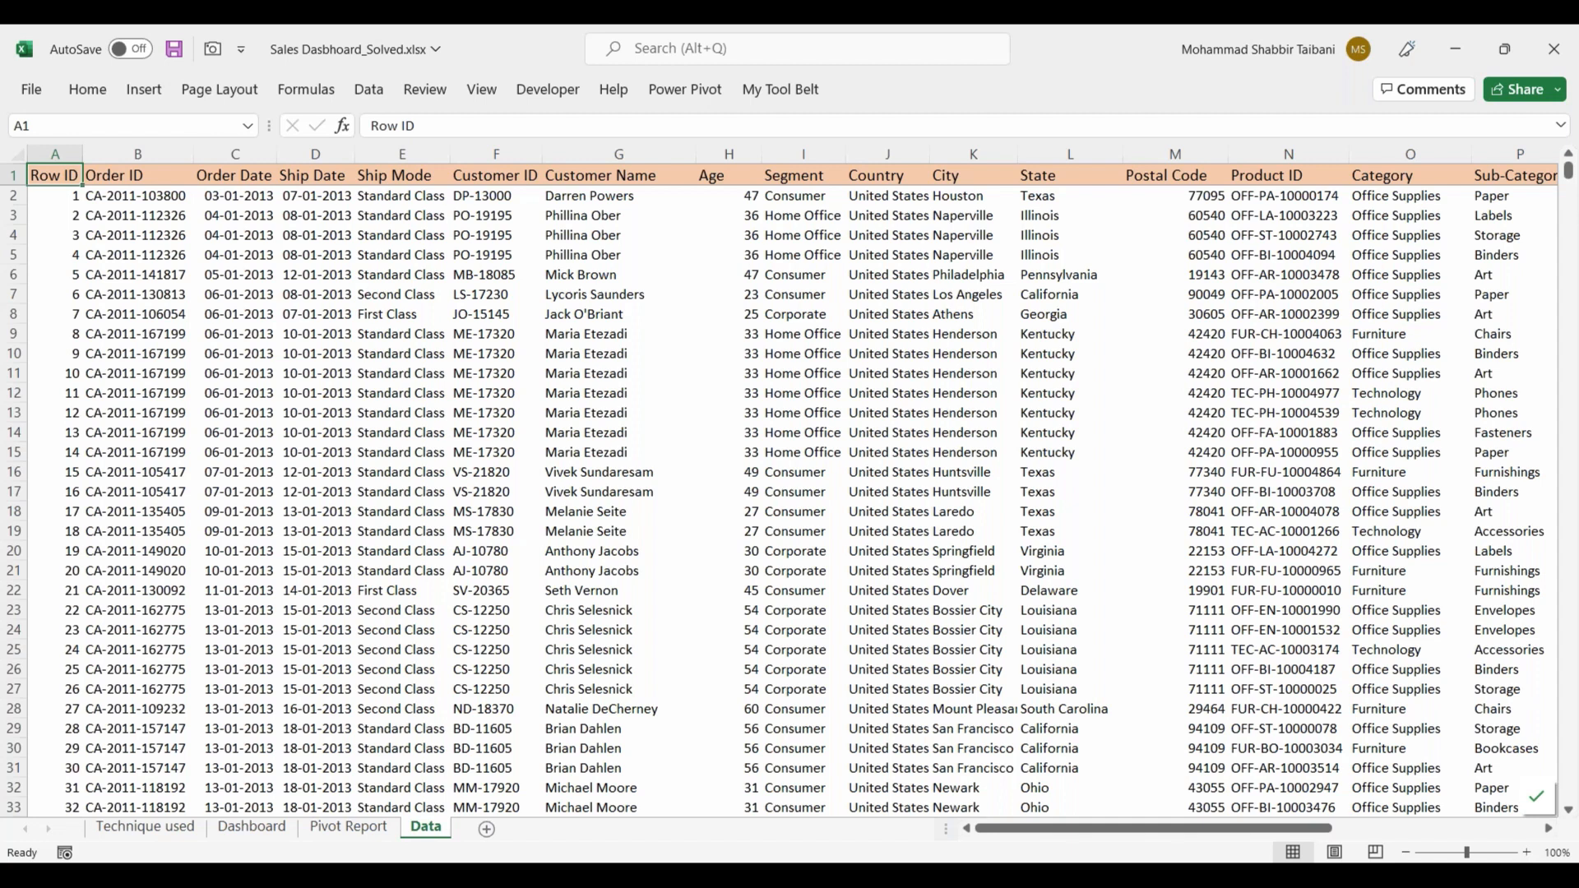
key(Right)
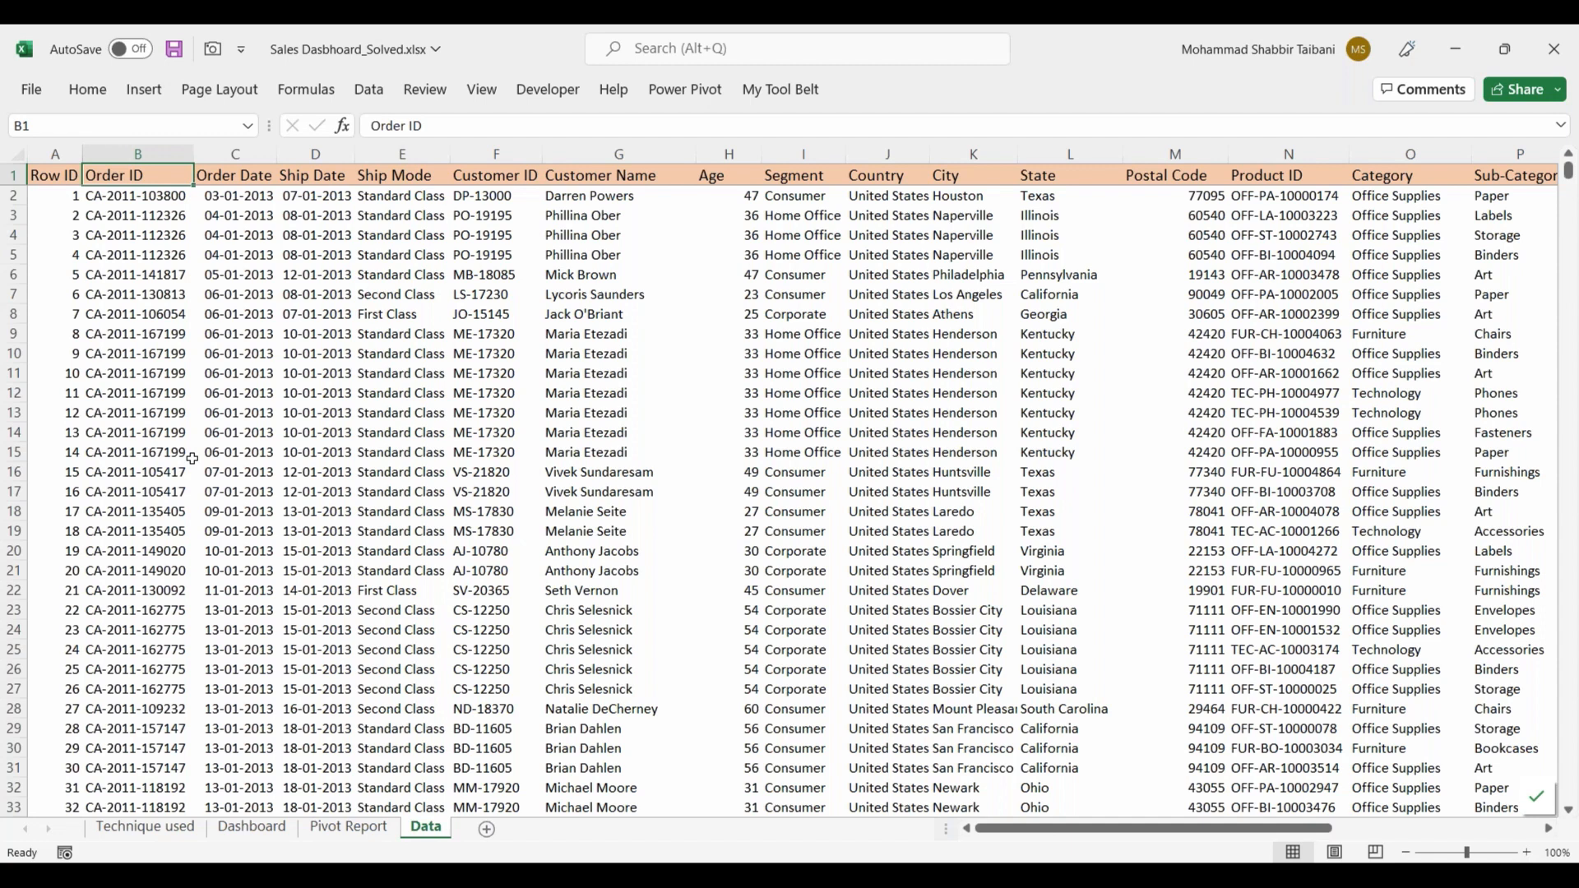
click(575, 215)
click(487, 211)
click(444, 174)
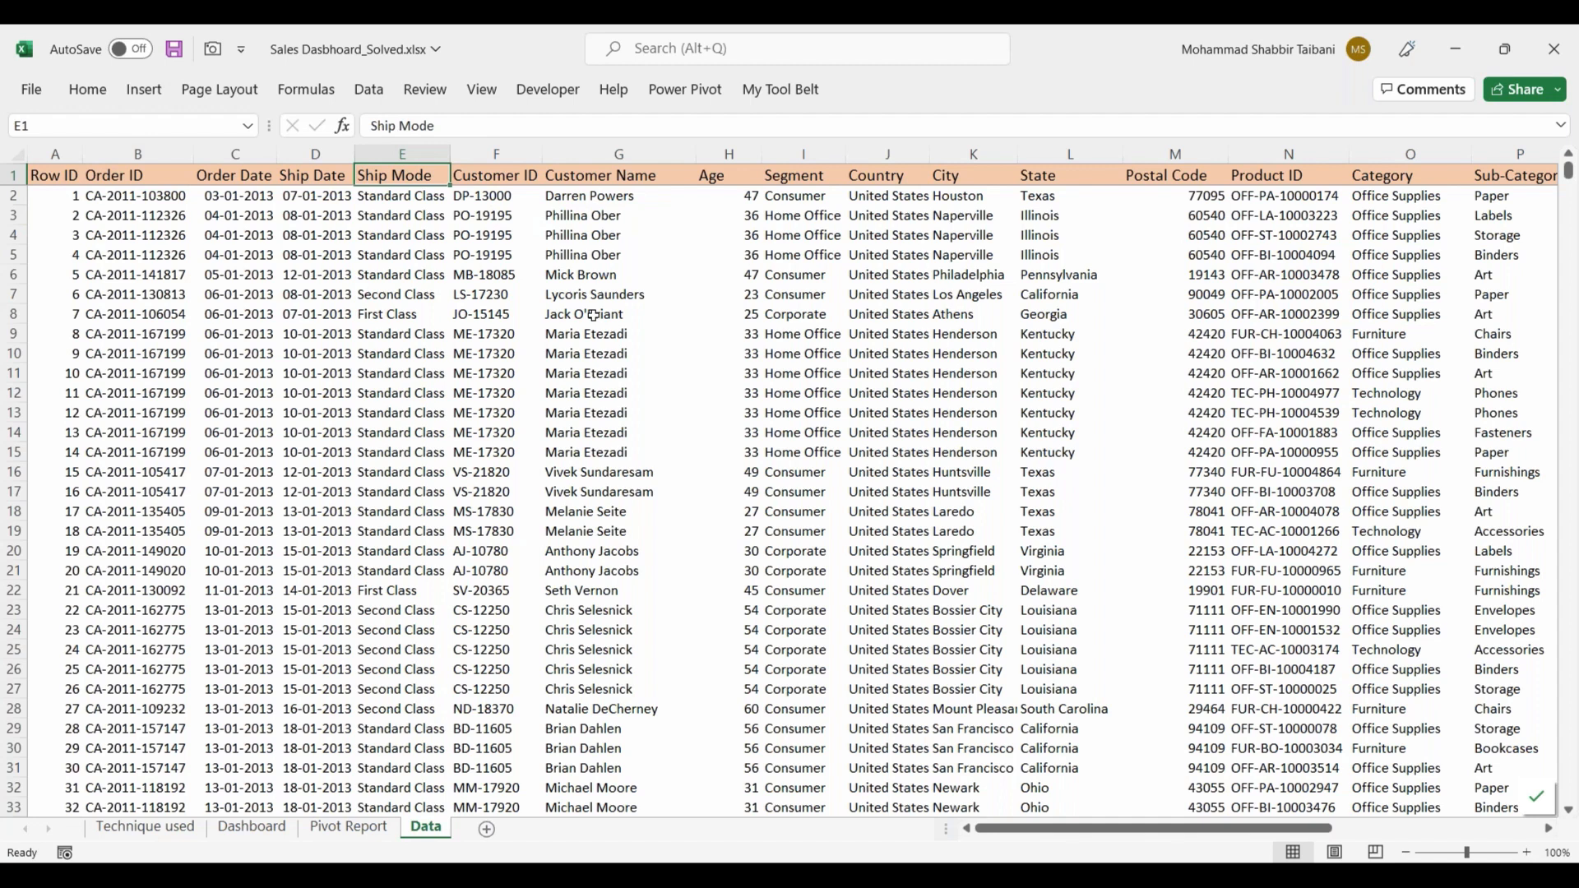
Step: Turn on filters for the data's header row and check the years available in the Order Date filter
click(264, 176)
key(alt+d)
key(f)
key(f)
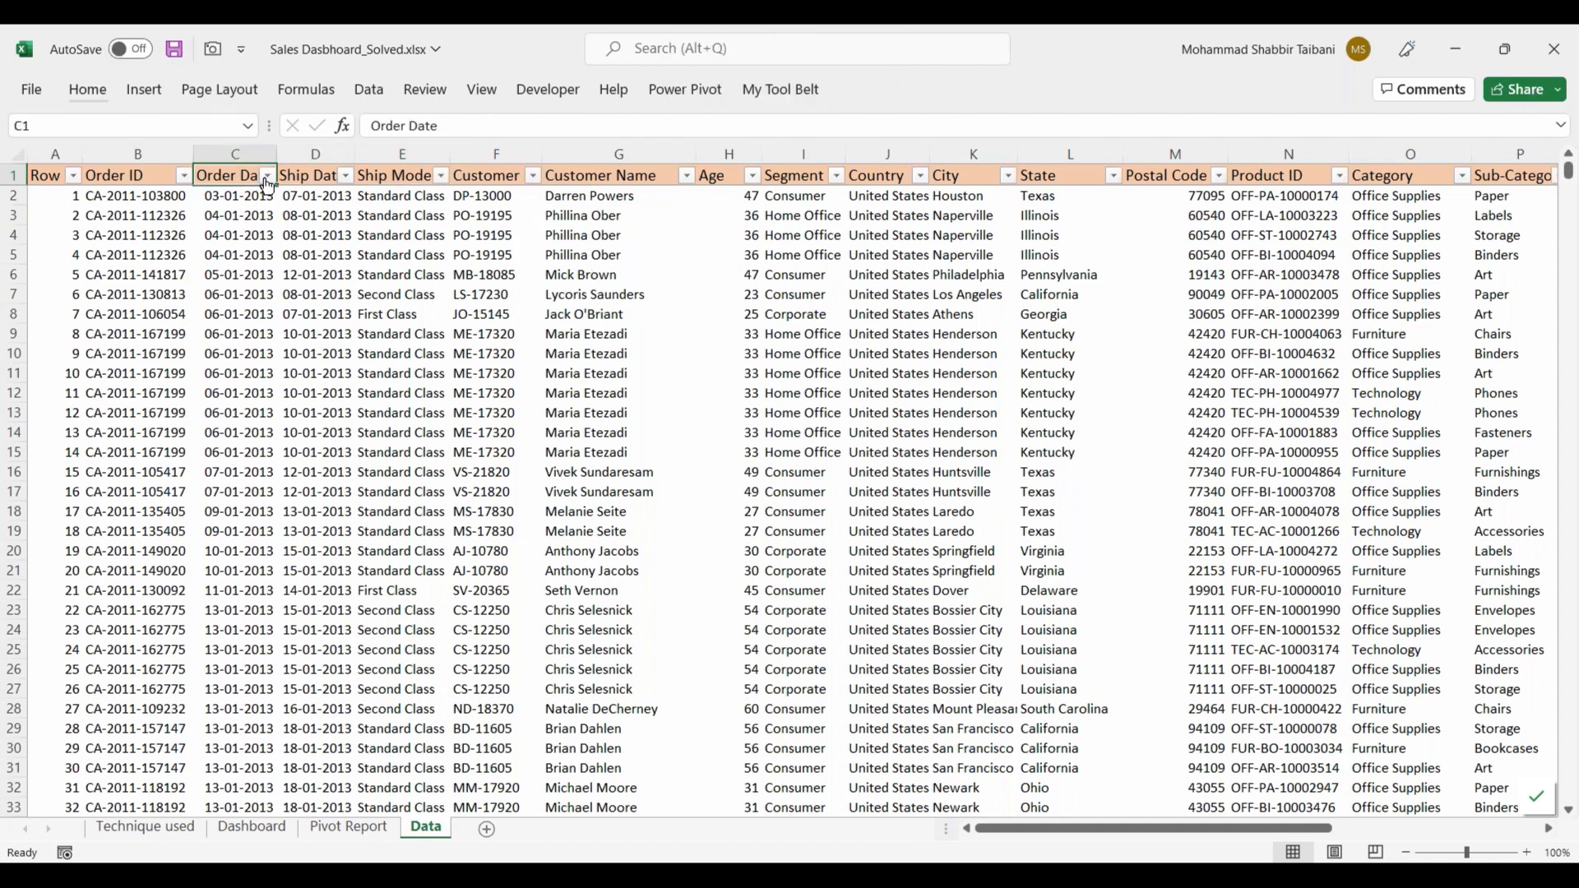
click(267, 176)
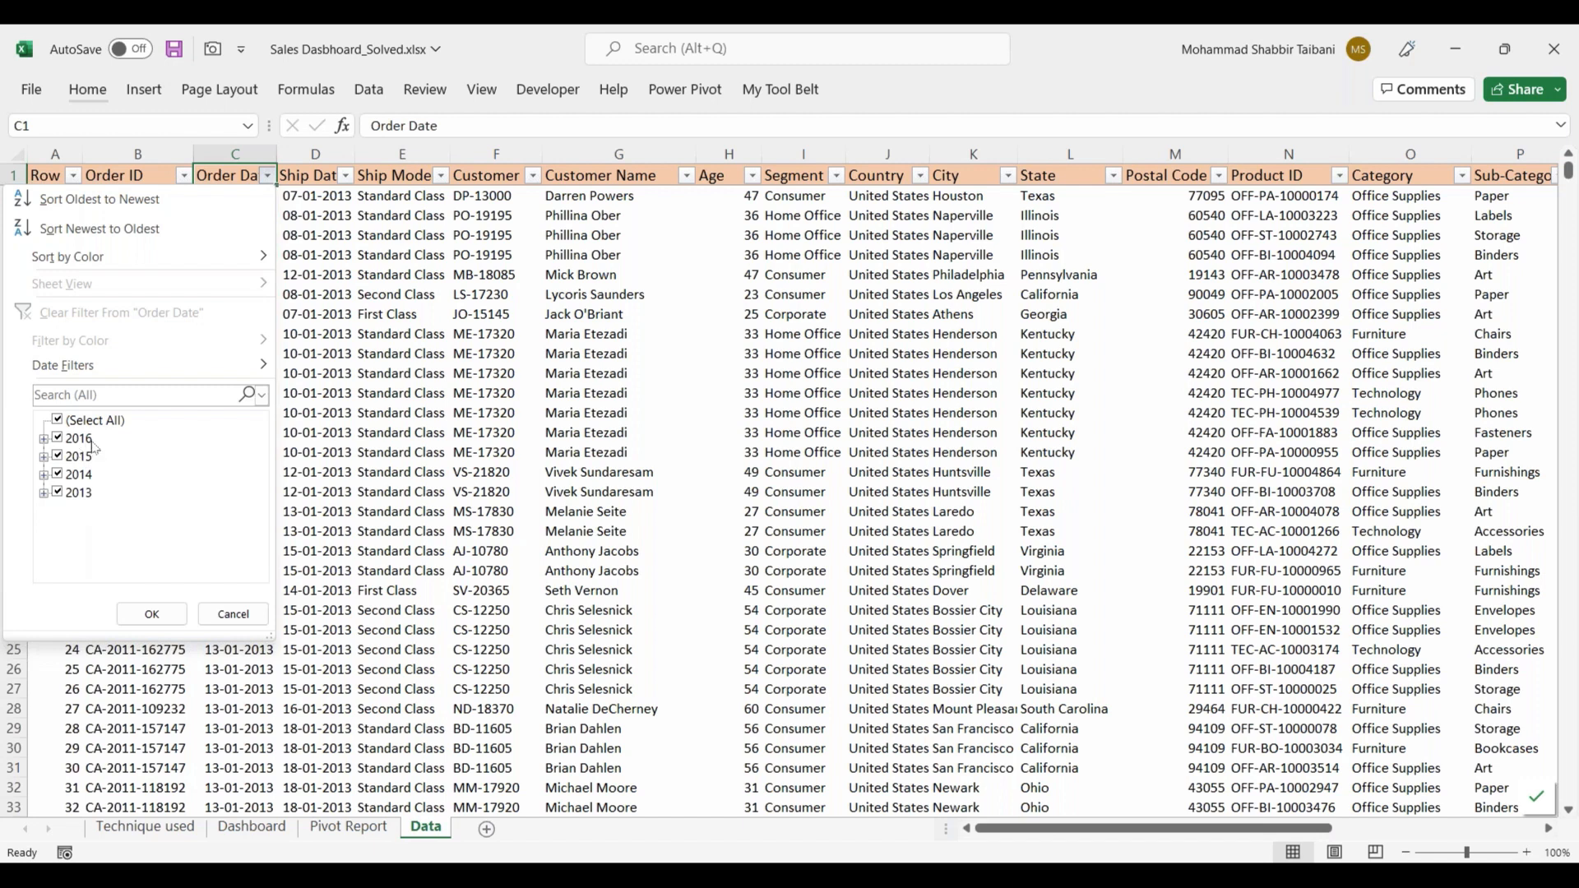
click(152, 614)
Step: Examine the order date, ship mode, customer, segment and location columns along row 4 up to Product ID
key(Down)
key(Down)
key(Down)
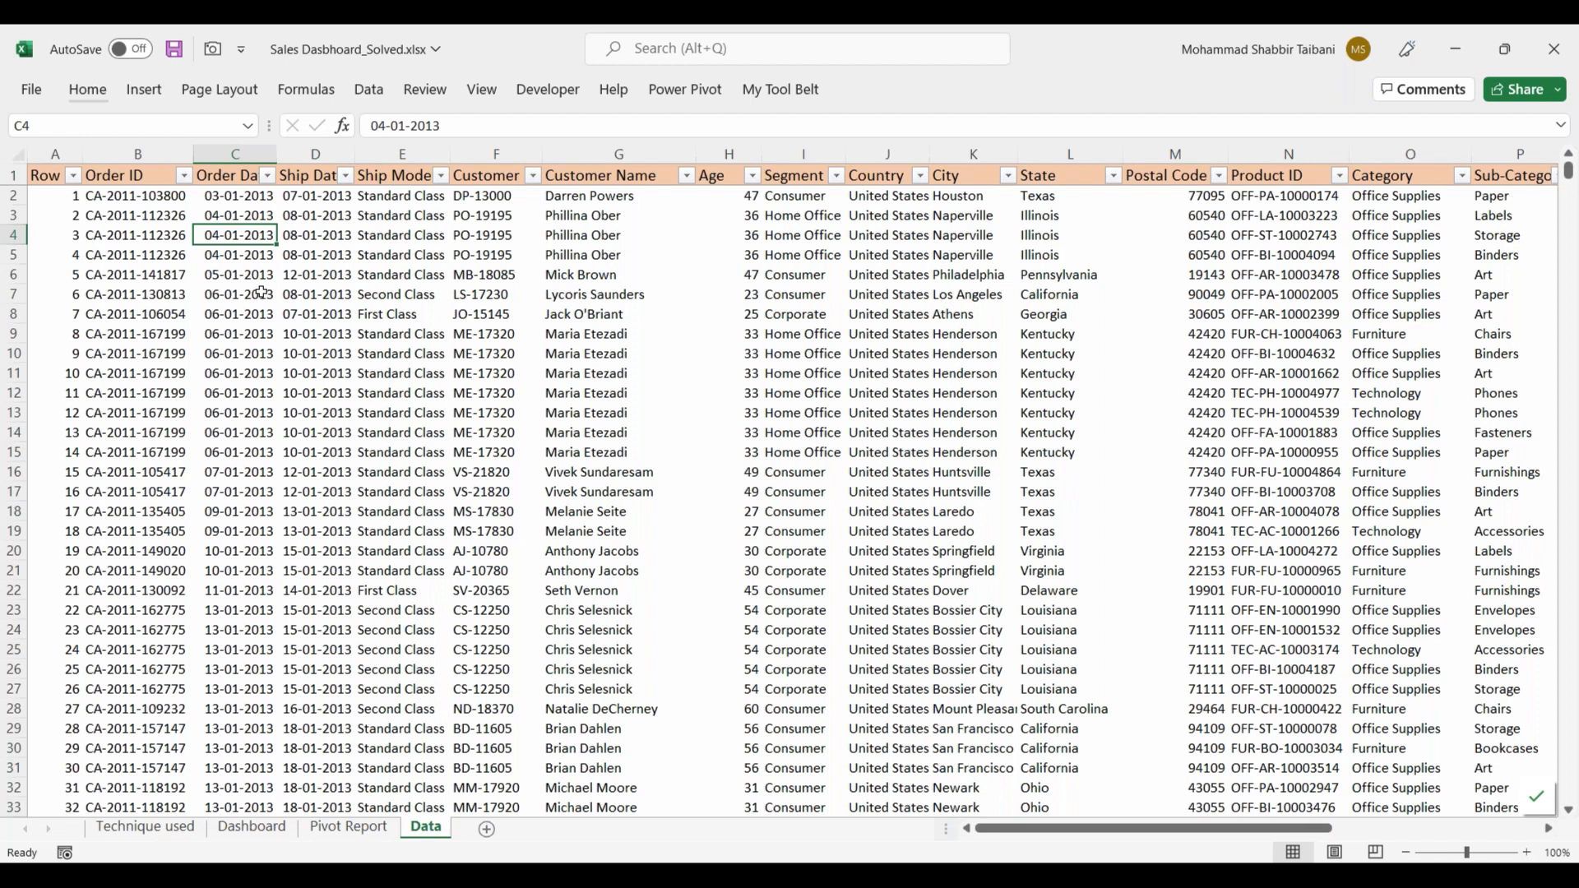
key(Right)
key(Right)
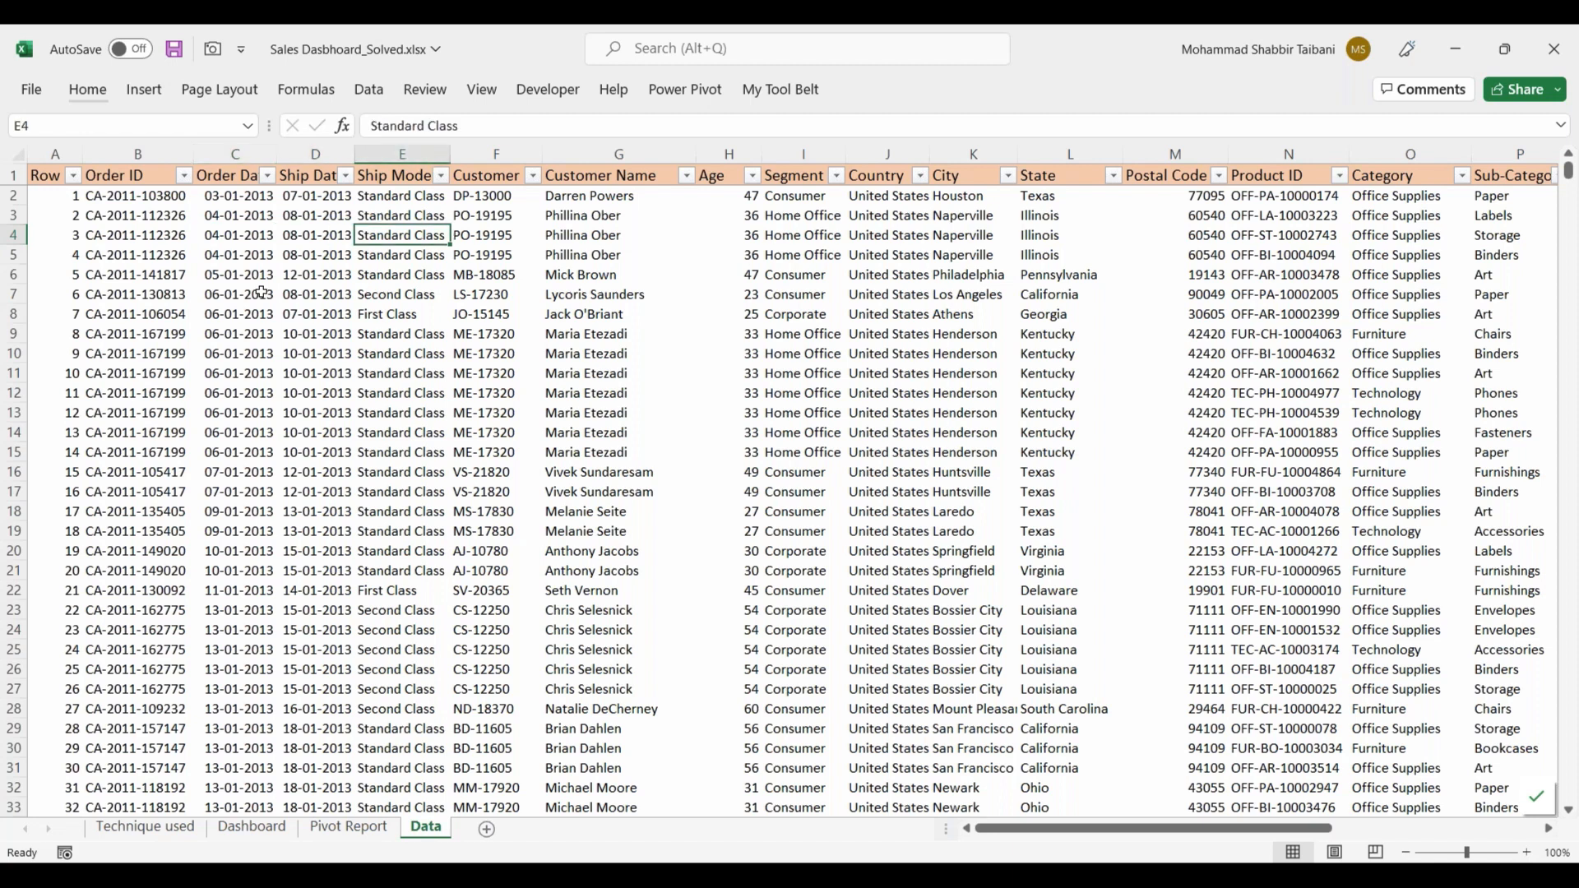
key(Right)
key(Left)
key(Right)
key(Right)
key(Right)
key(Right)
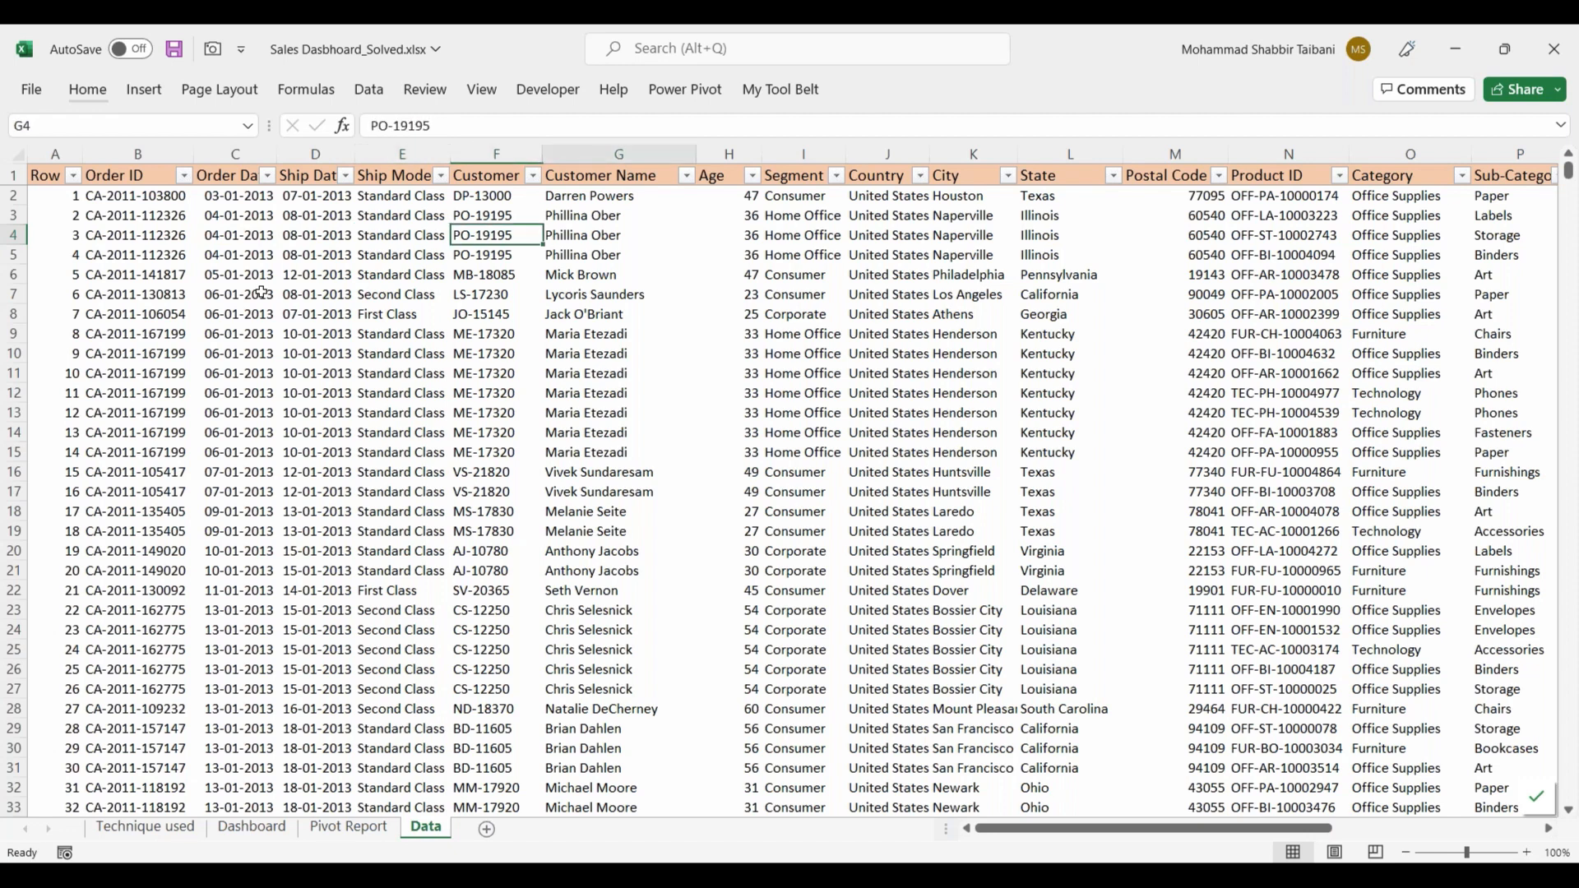
key(Right)
key(Right)
key(Right)
key(Left)
key(Left)
key(Right)
key(Right)
key(Right)
Step: Examine the Postal Code, Product ID, Category, Sub-Category and Product Name columns along row 4
key(Right)
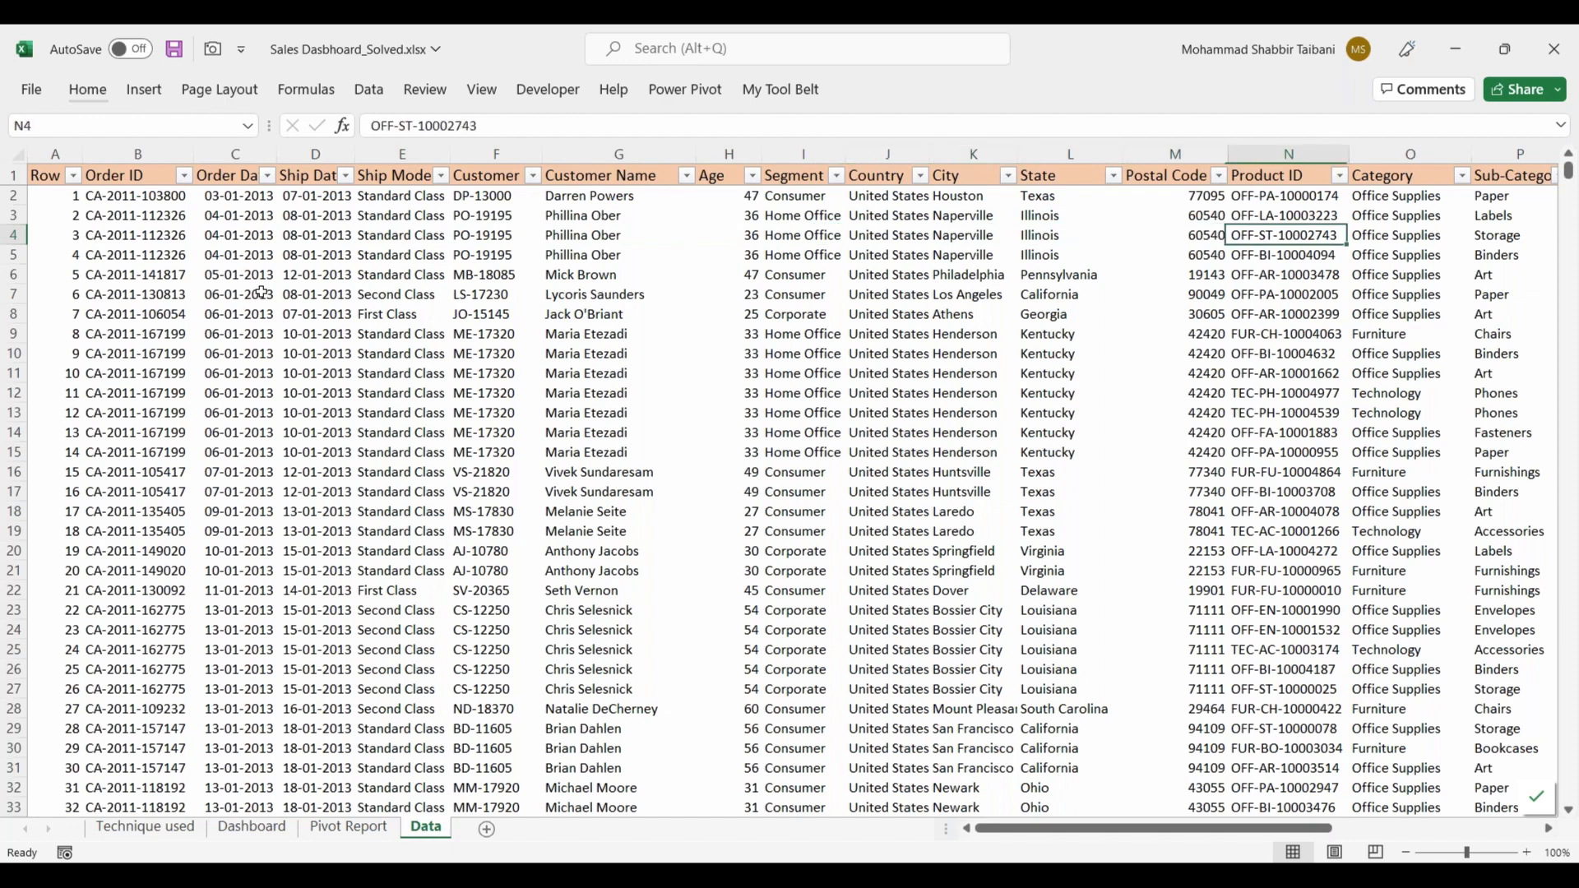
key(Right)
key(Right)
key(Right)
key(Left)
key(Left)
key(Left)
key(Left)
key(Left)
key(Left)
key(Right)
key(Right)
key(Right)
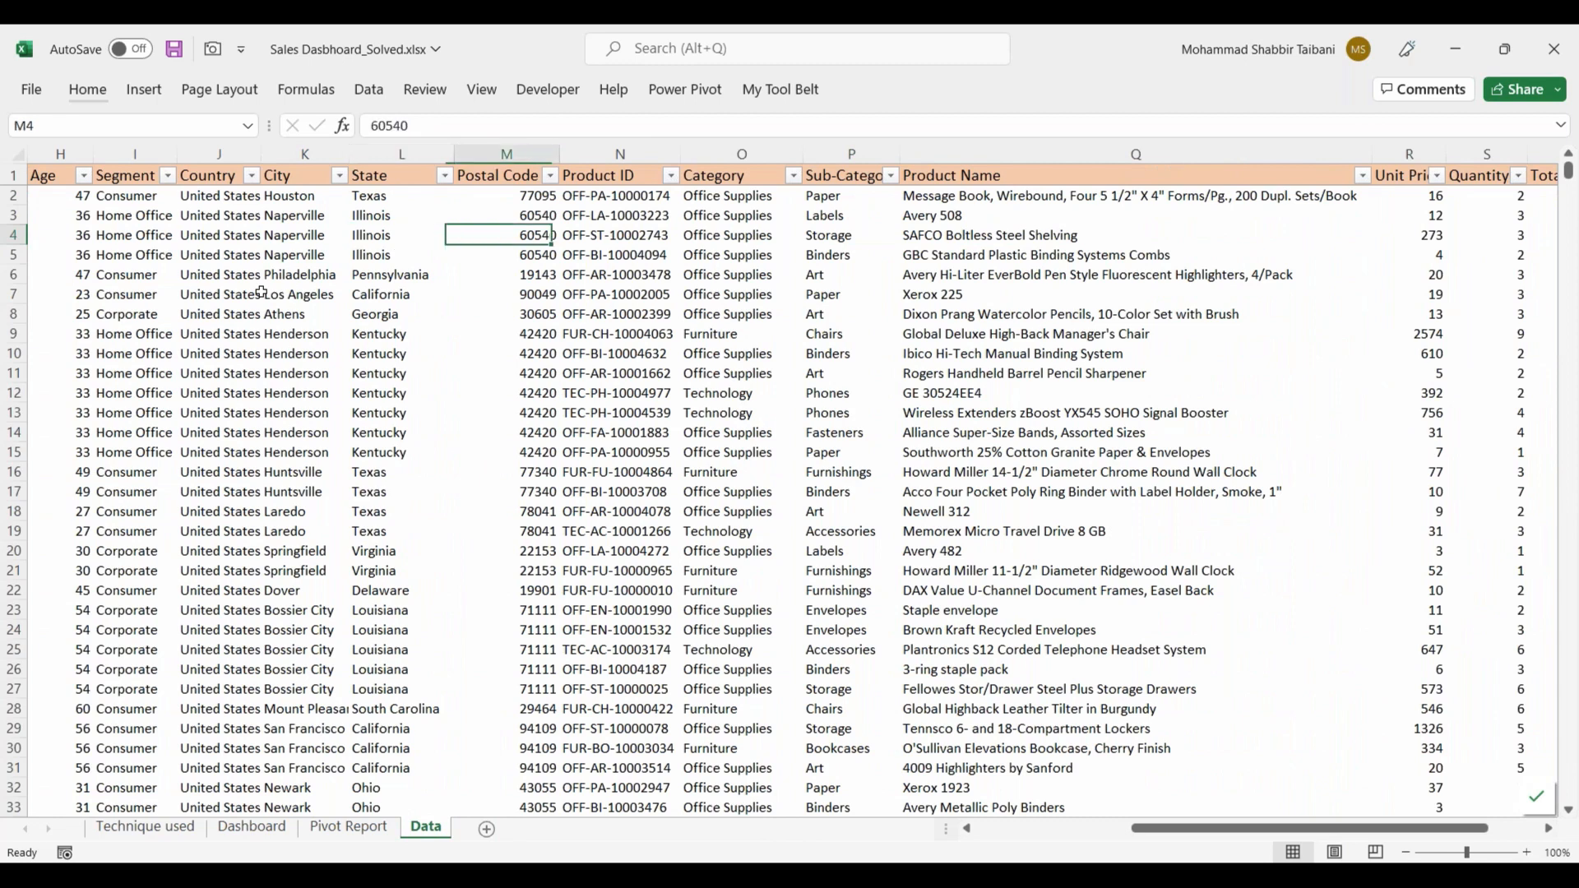
key(Right)
key(Right)
key(Left)
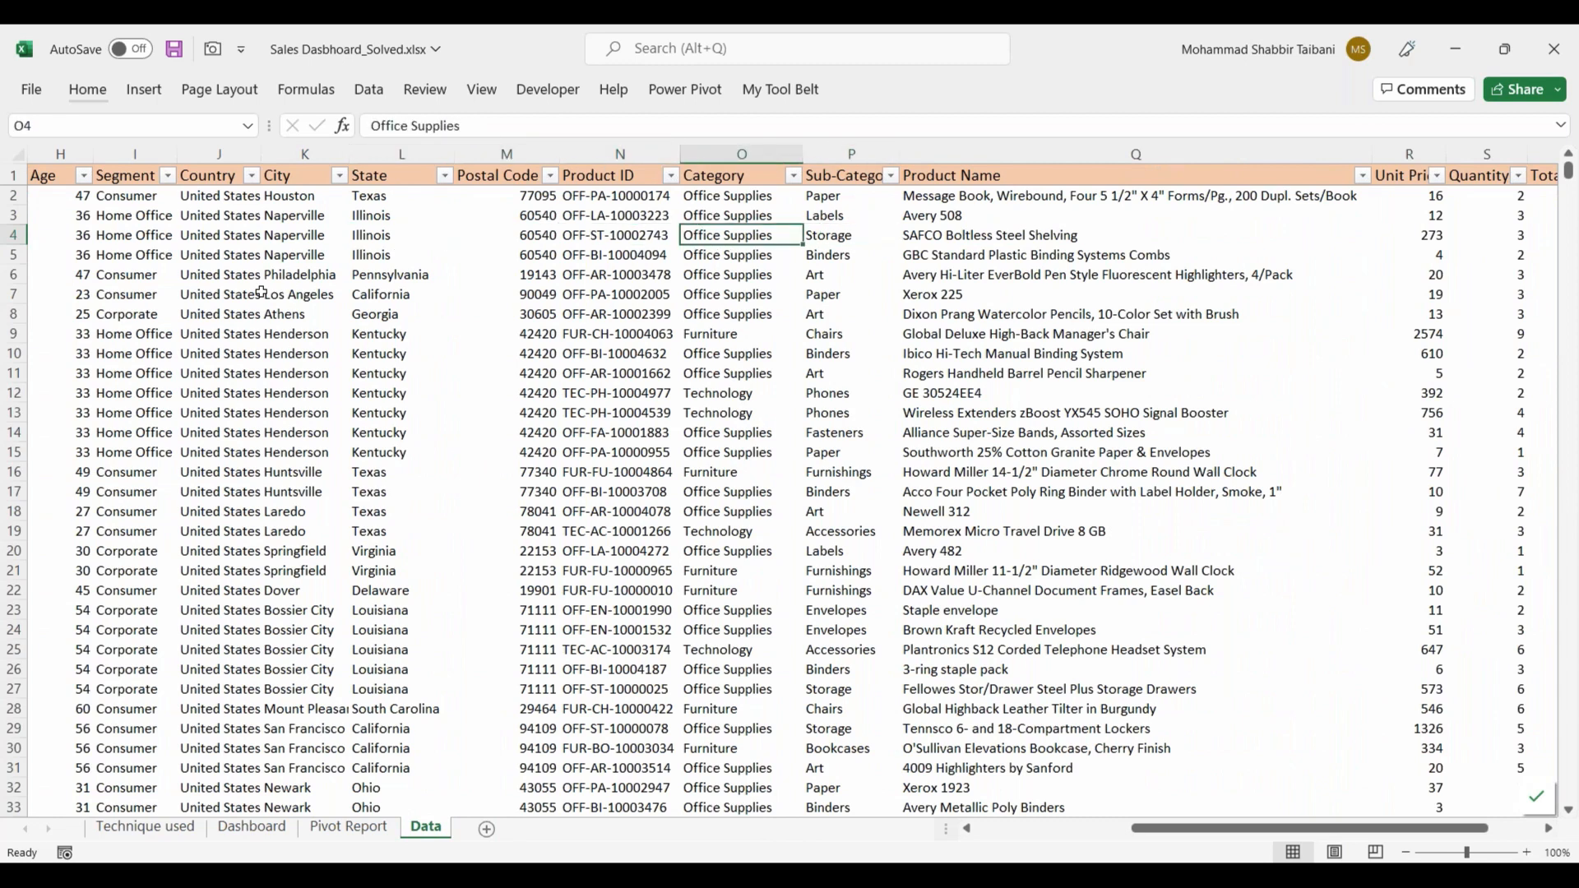
key(Up)
key(Down)
key(Right)
key(Right)
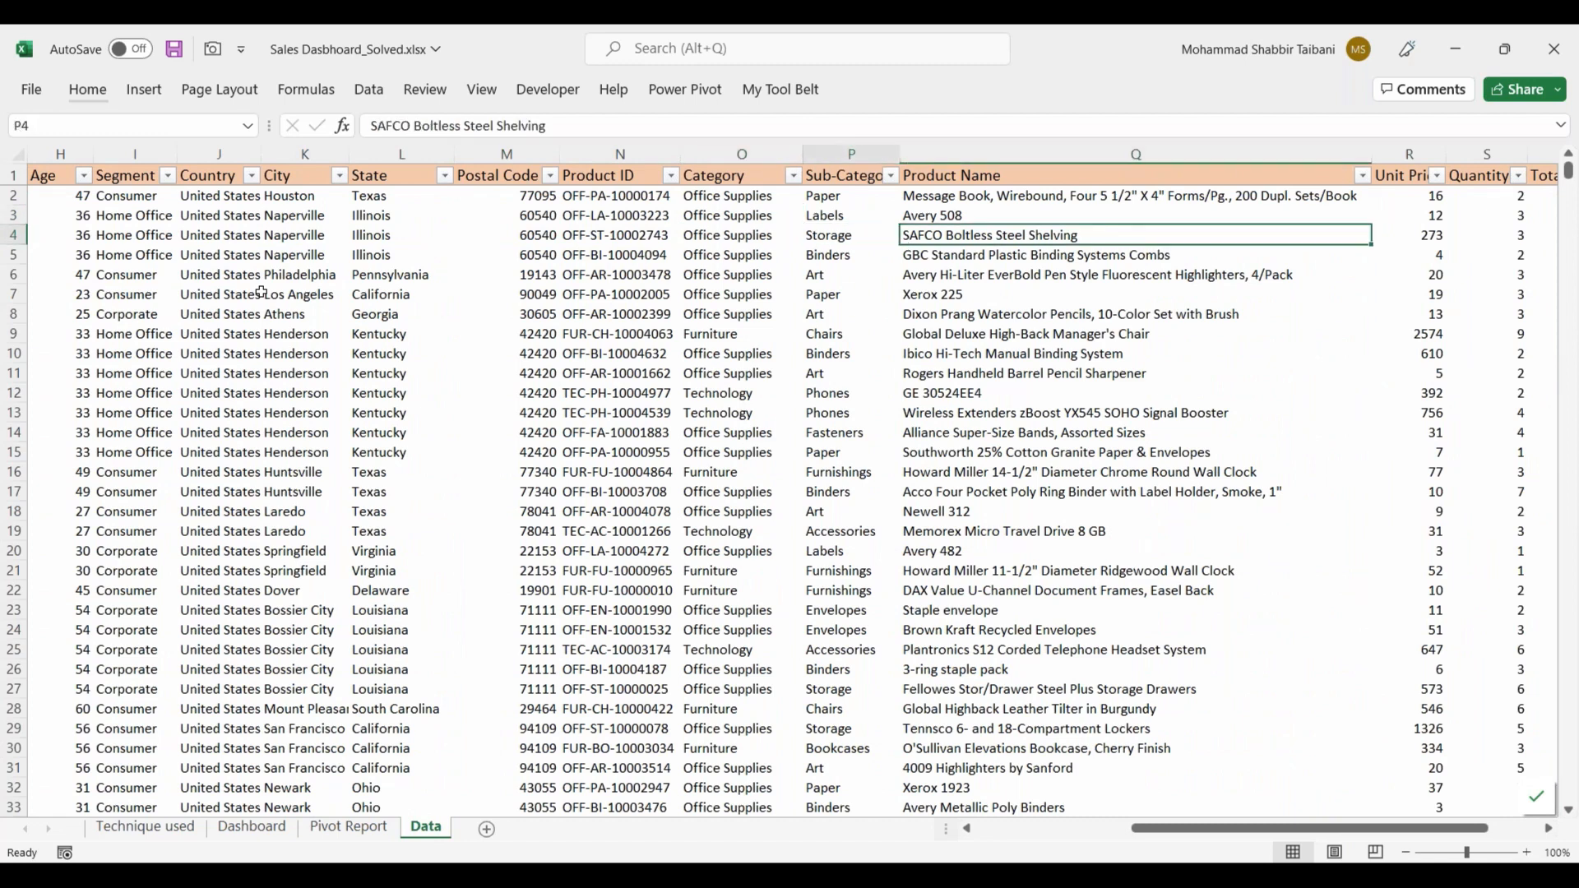
key(Left)
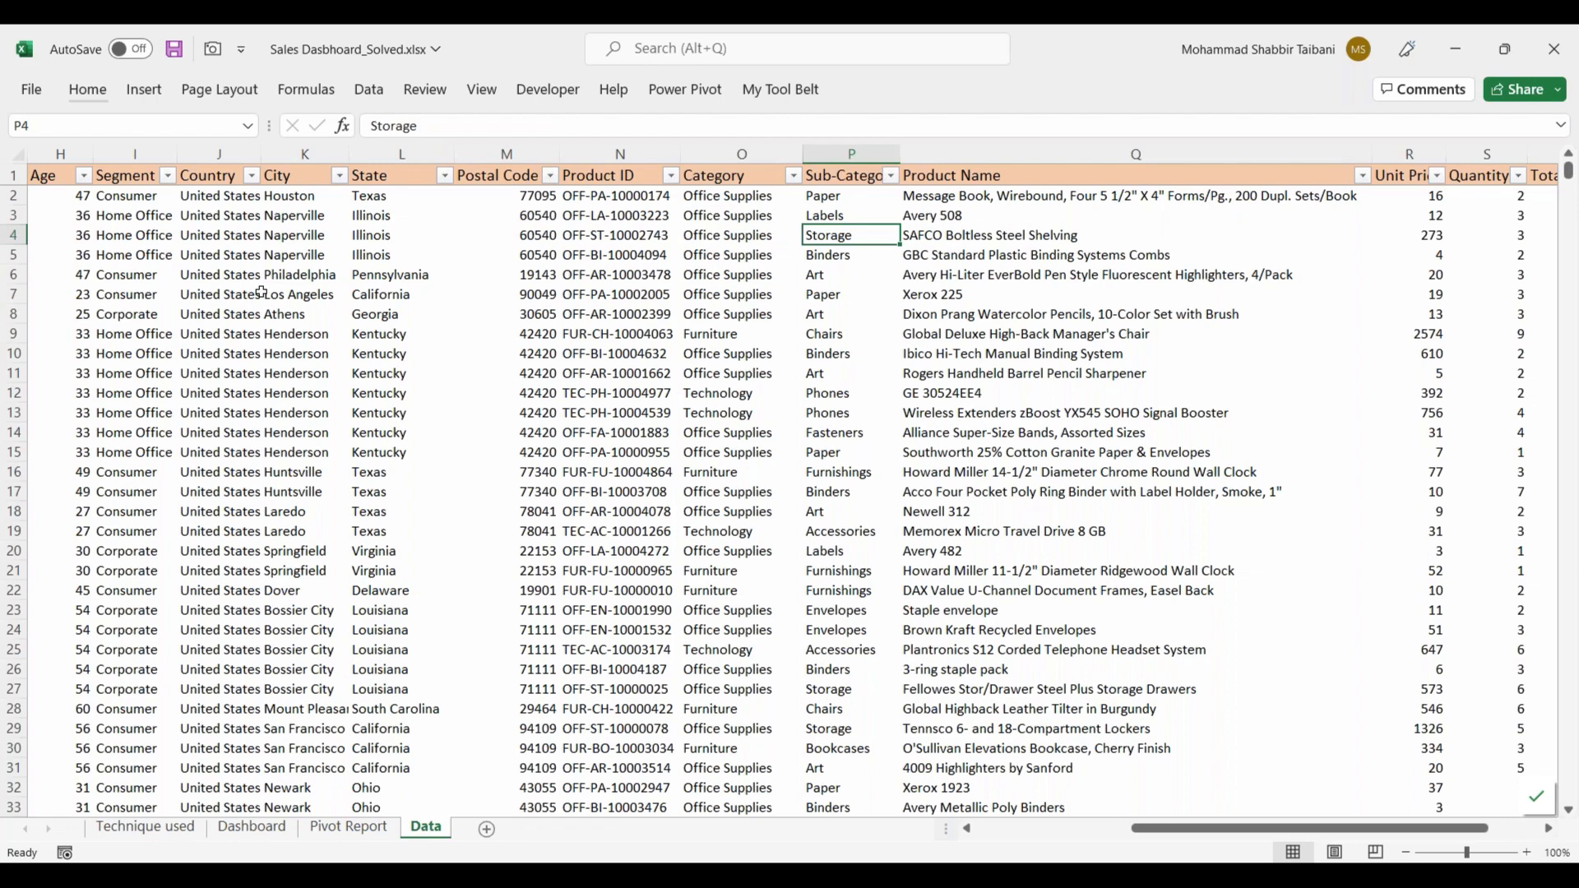
key(Left)
Step: Examine the Unit Price, Quantity, TotalSales, Profit% and Profit Amount columns, and return to the first column of row 4
key(Right)
key(Right)
key(Right)
key(Right)
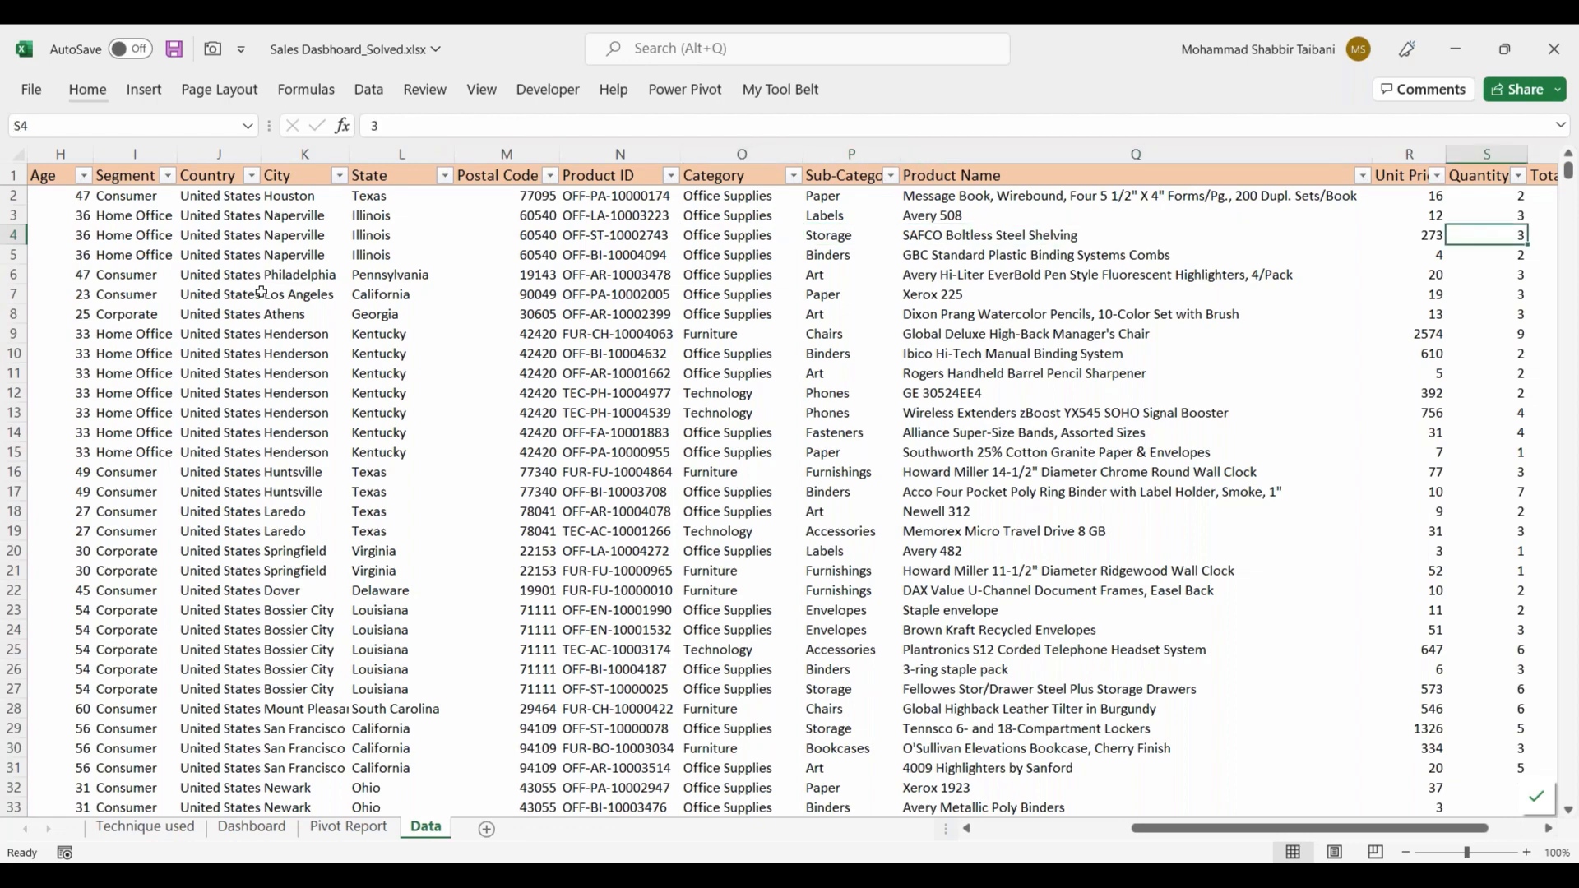
key(Right)
key(Right)
key(Left)
key(Left)
key(Left)
key(Right)
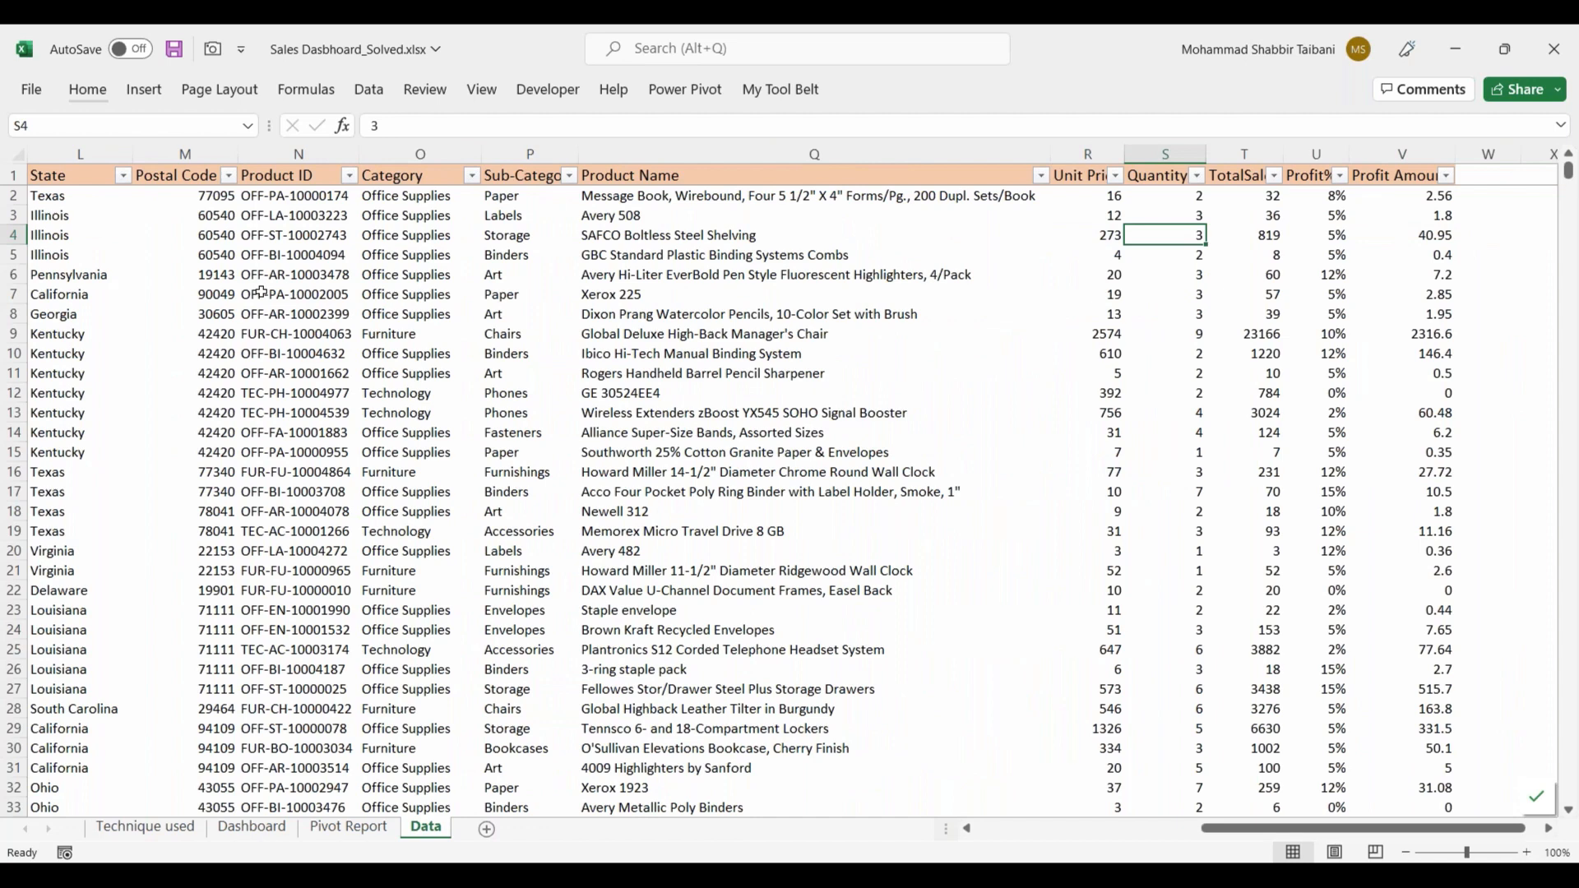
key(Right)
key(Right)
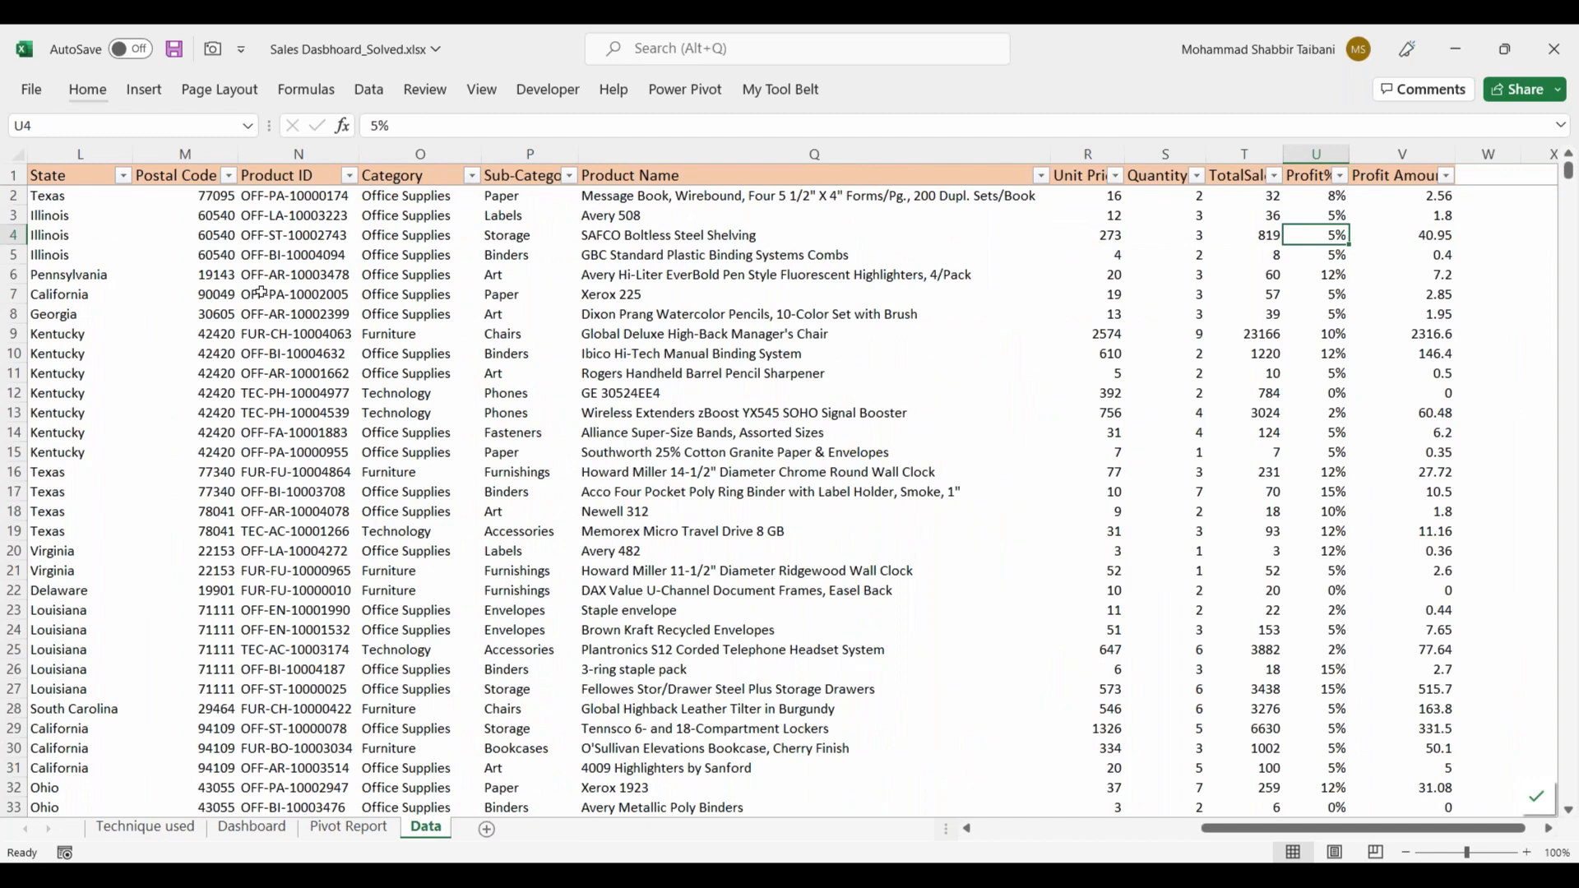
key(Right)
key(Left)
key(Left)
key(Left)
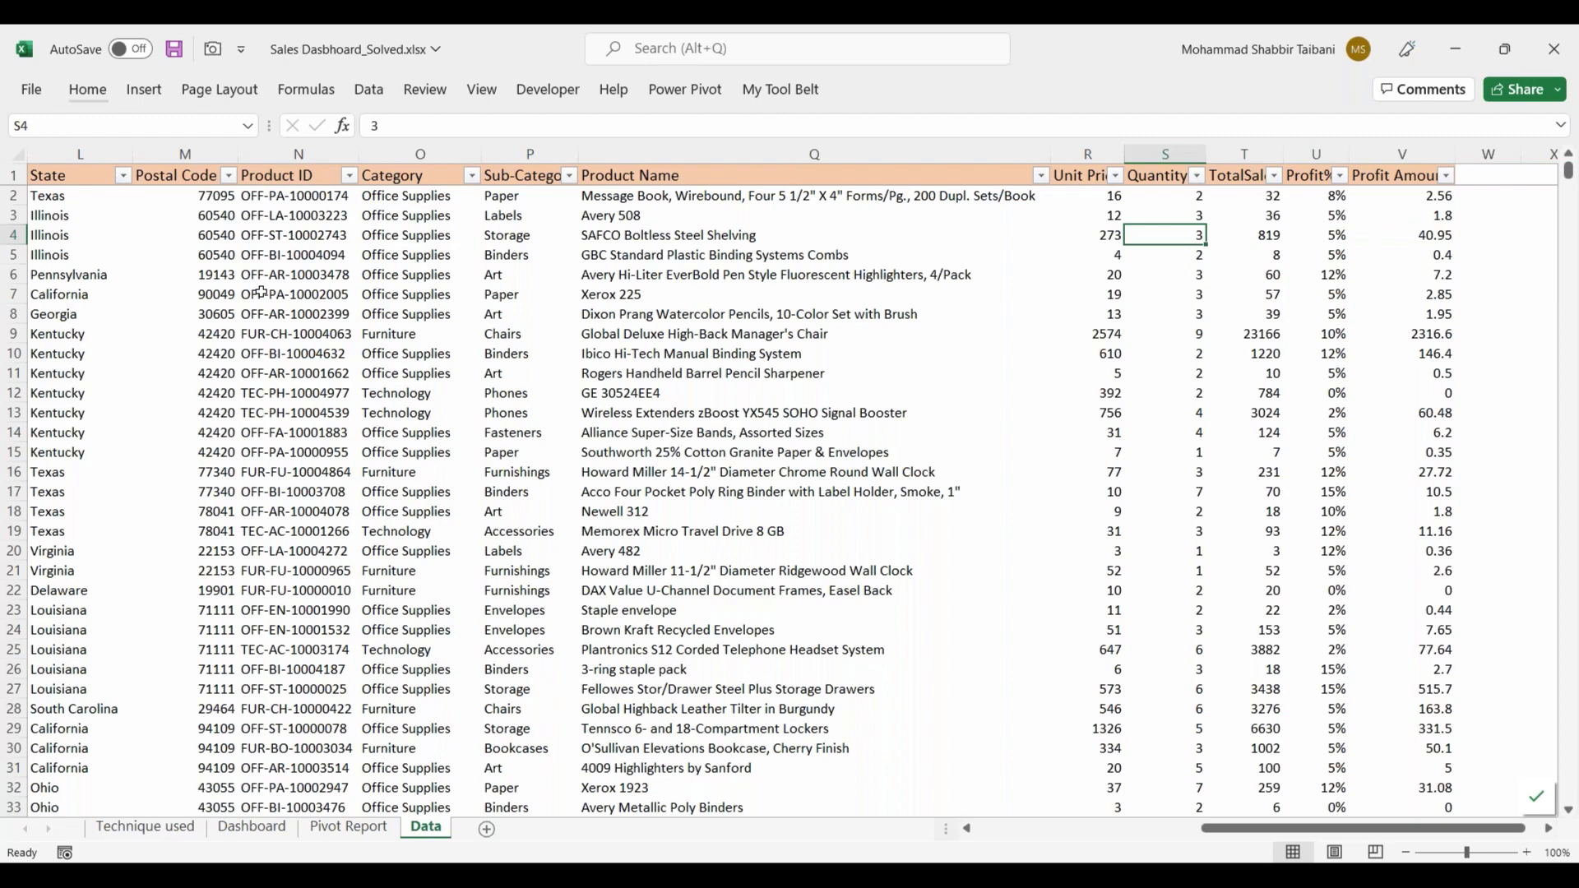
key(ctrl+Left)
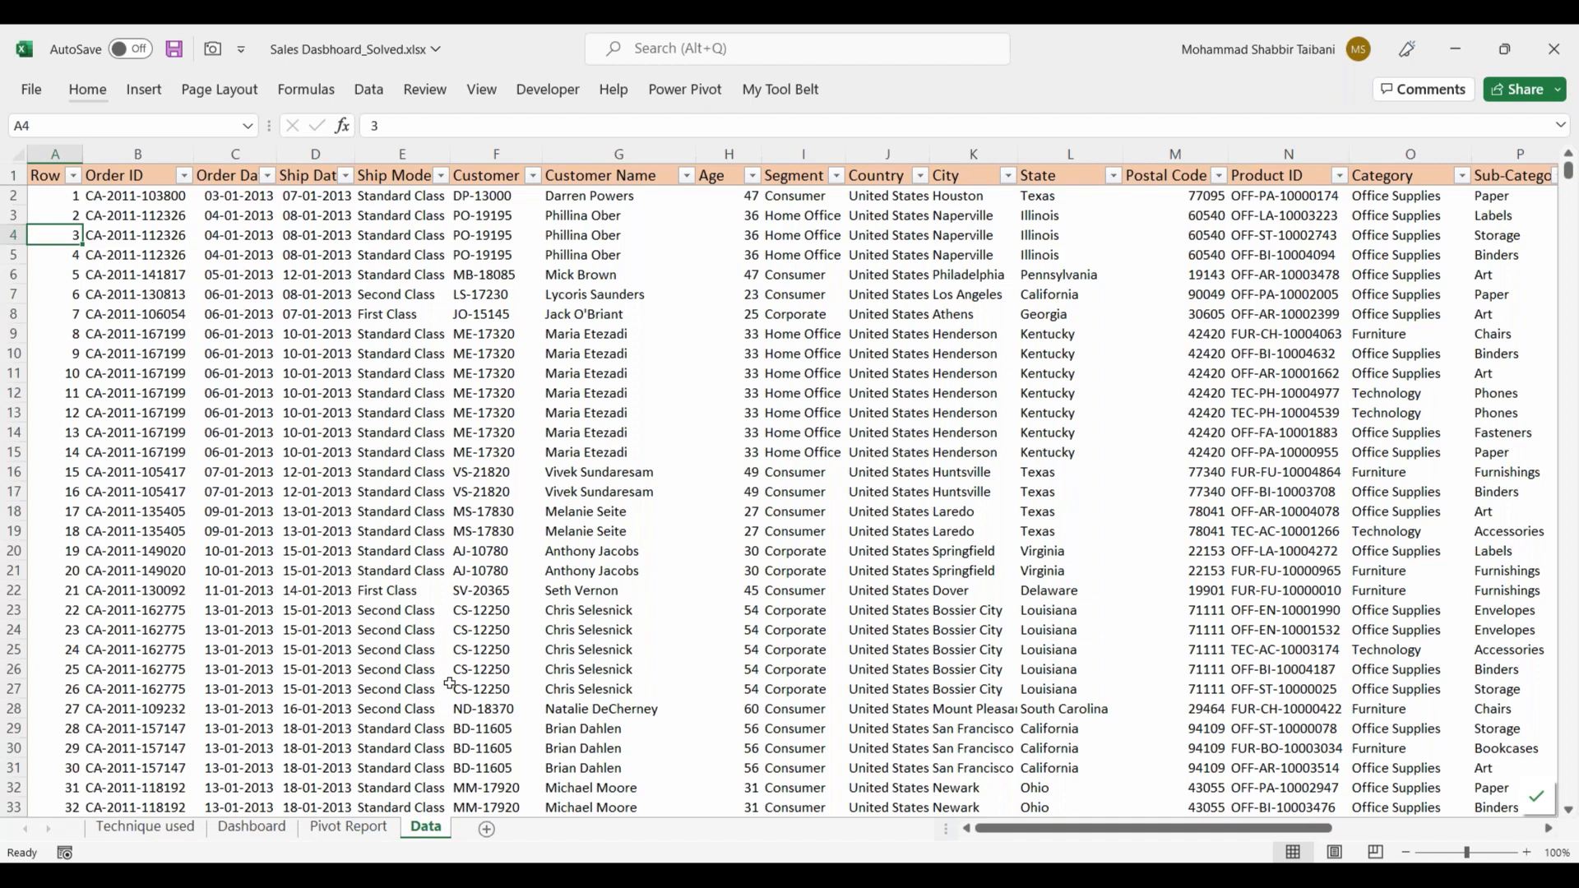
Step: Filter the dashboard on the Dashboard sheet by the year 2016 and by 2015 to compare its charts and totals
click(252, 828)
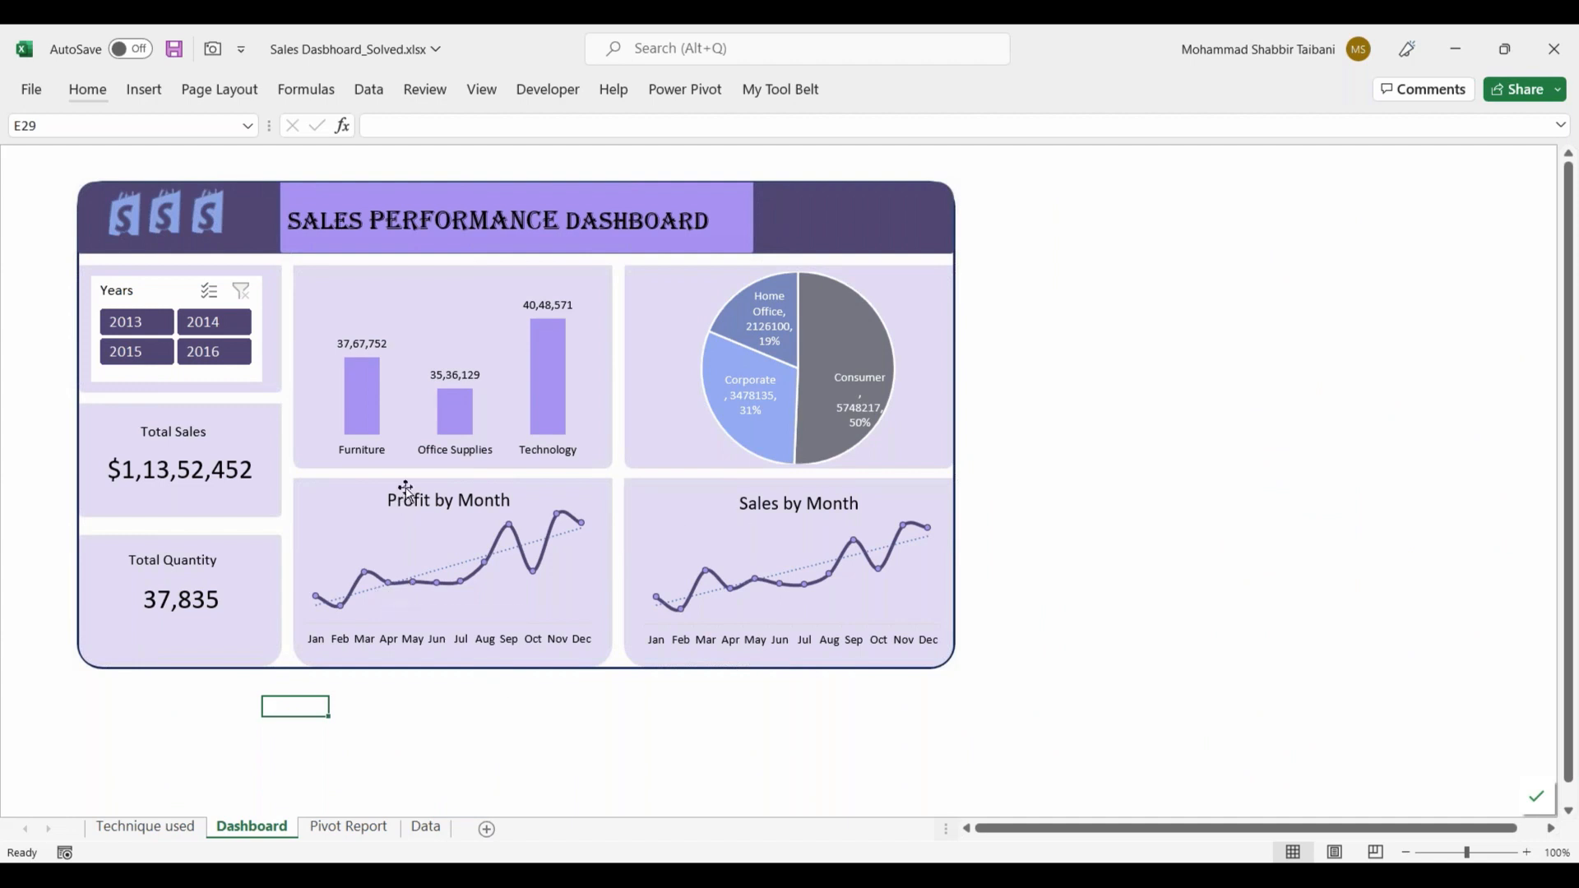
click(220, 360)
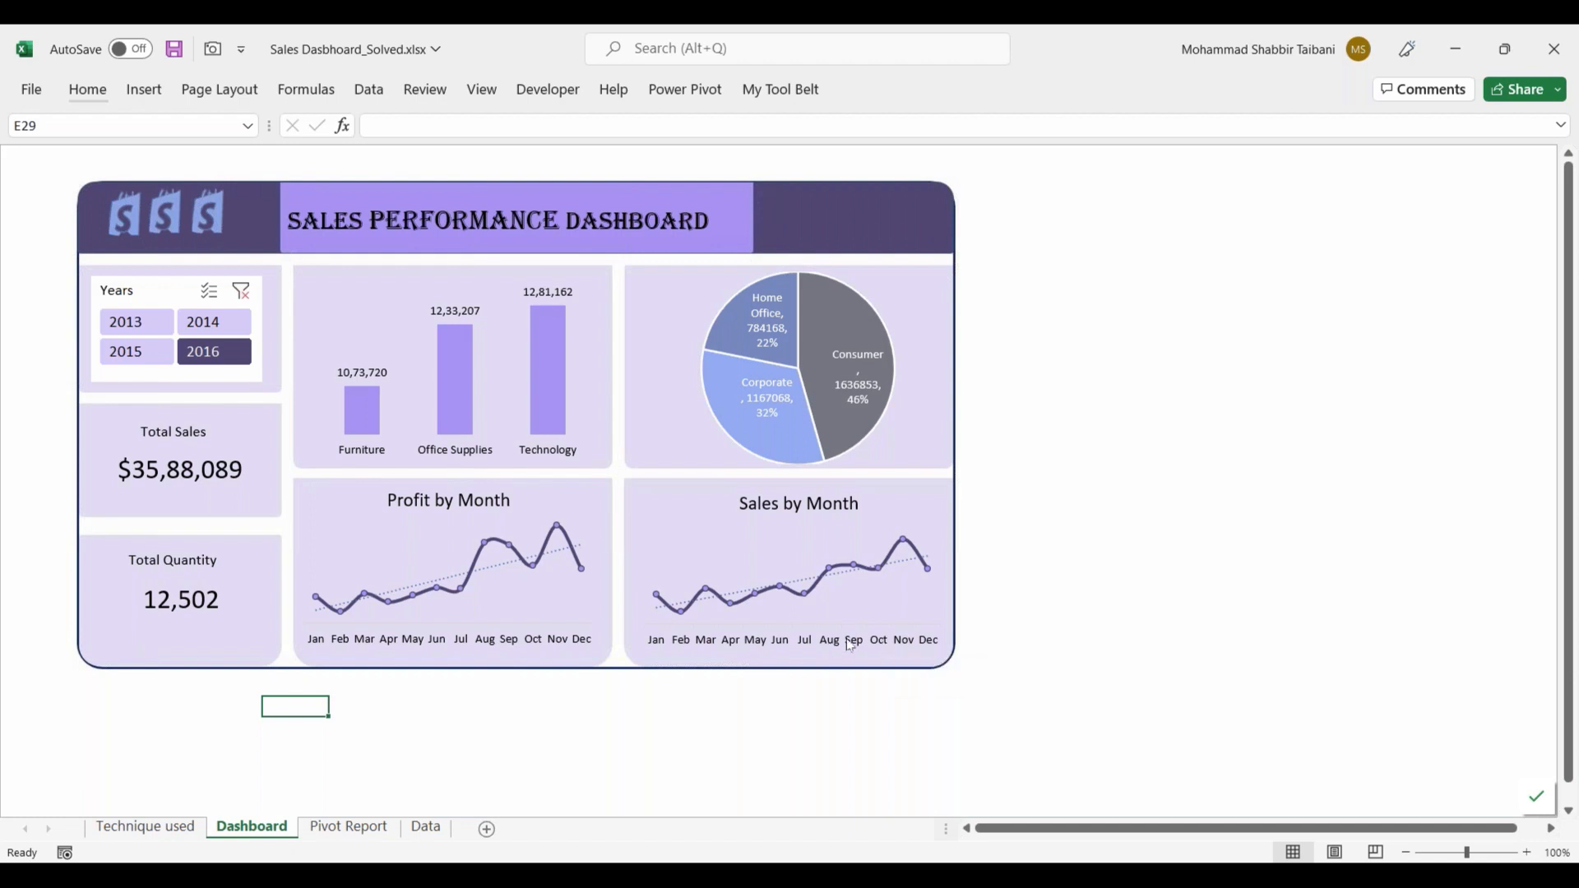
mouse_move(499, 549)
click(140, 360)
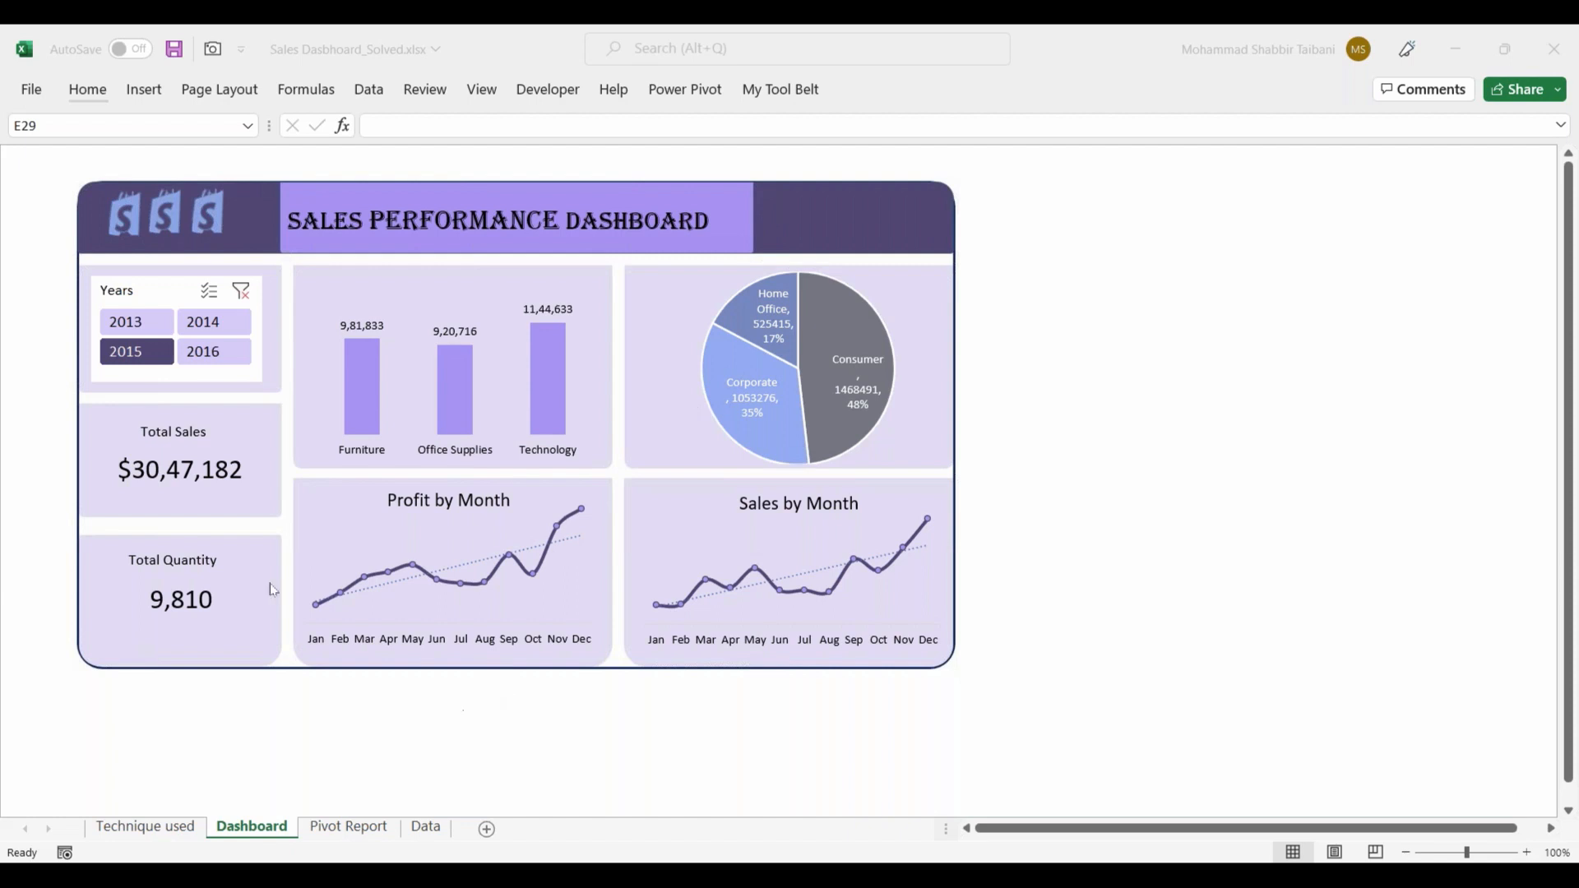
Step: Select the cell range around the dashboard and its background picture to inspect the layout
drag(49, 183, 1052, 715)
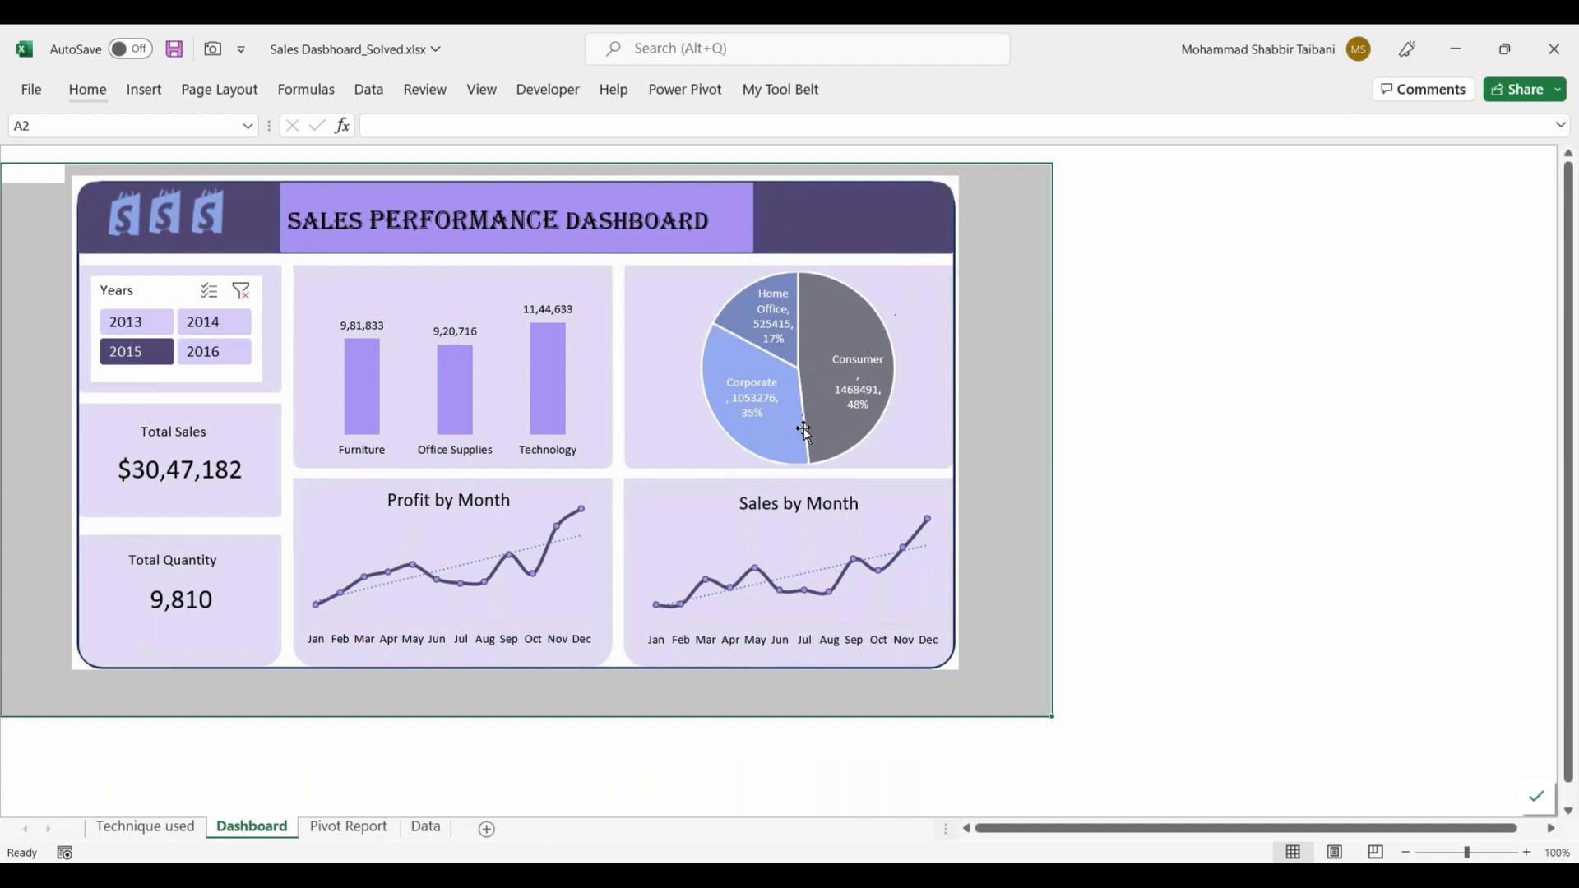
mouse_move(804, 429)
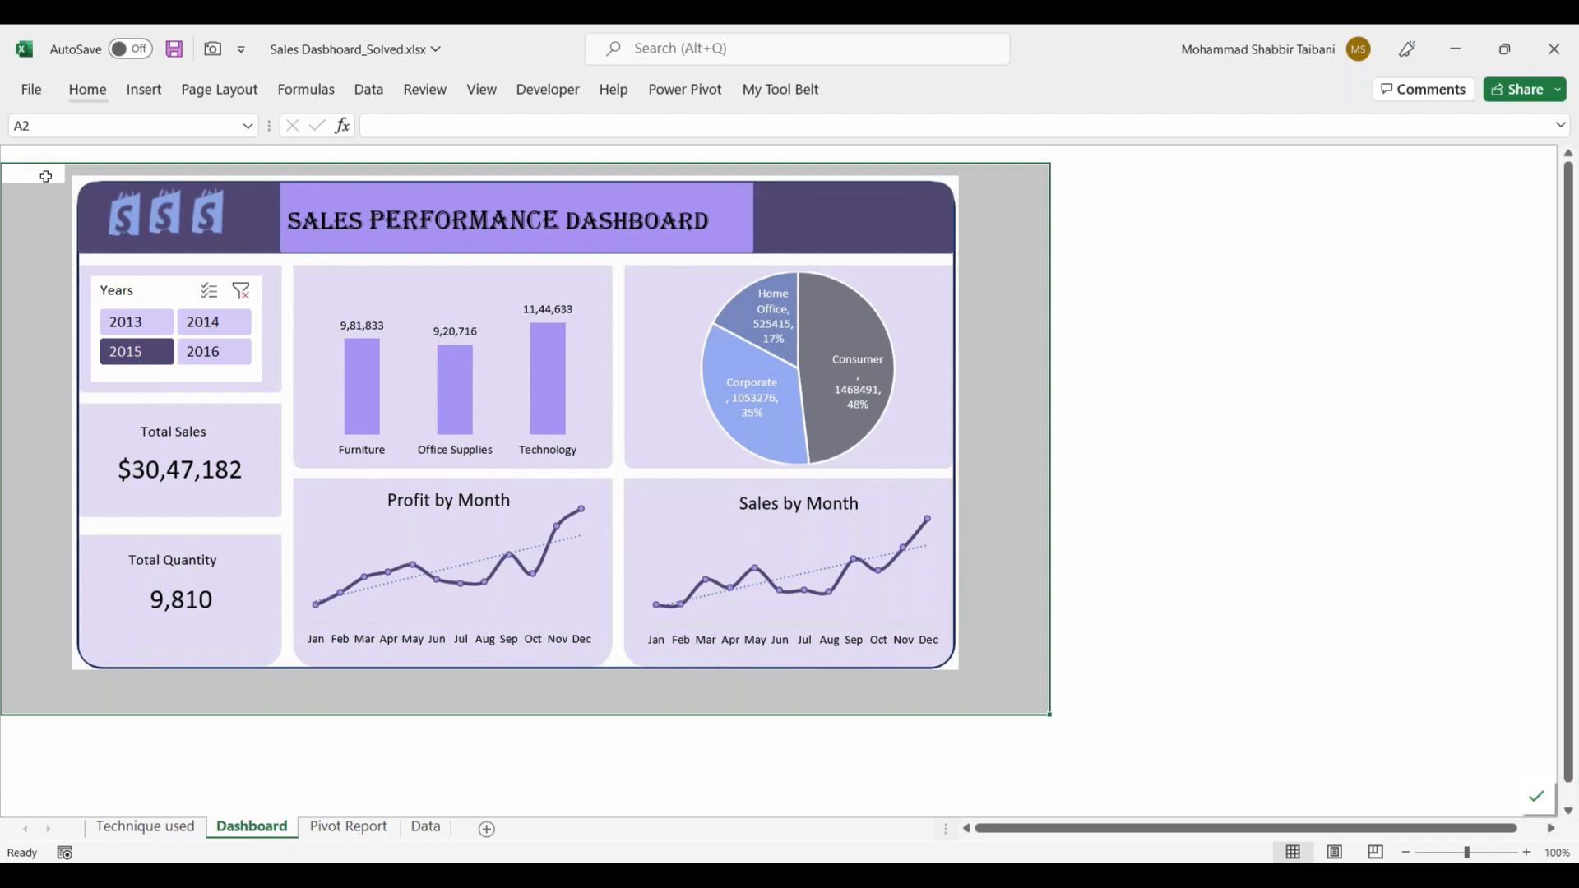
click(90, 182)
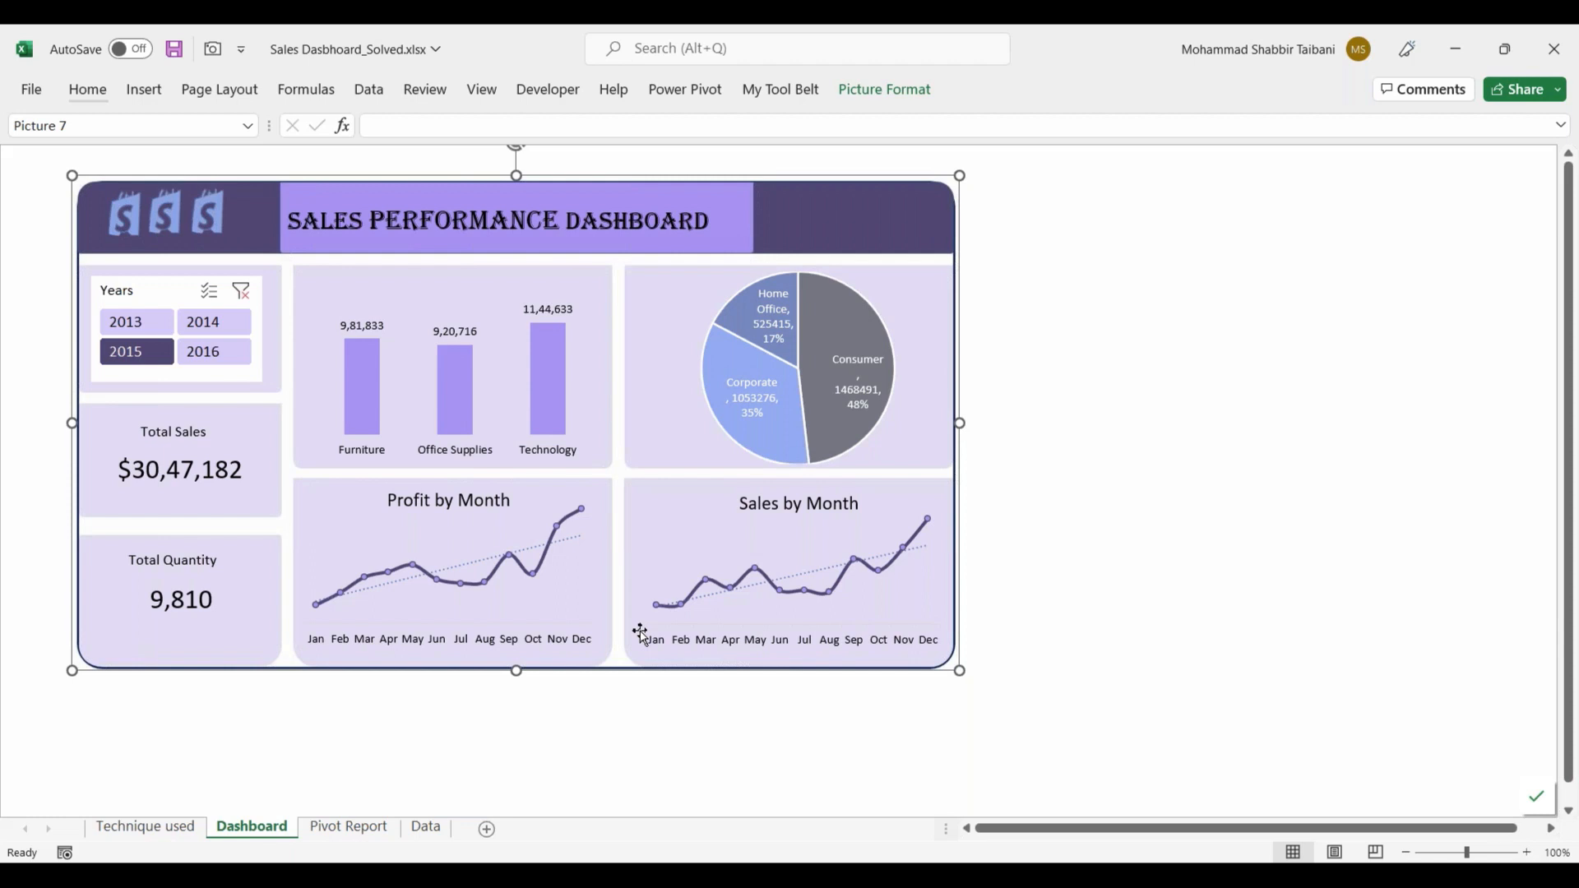
Step: Glance through the Pivot Report and Technique used sheets, and filter the dashboard by the year 2014
click(341, 830)
click(164, 831)
click(249, 830)
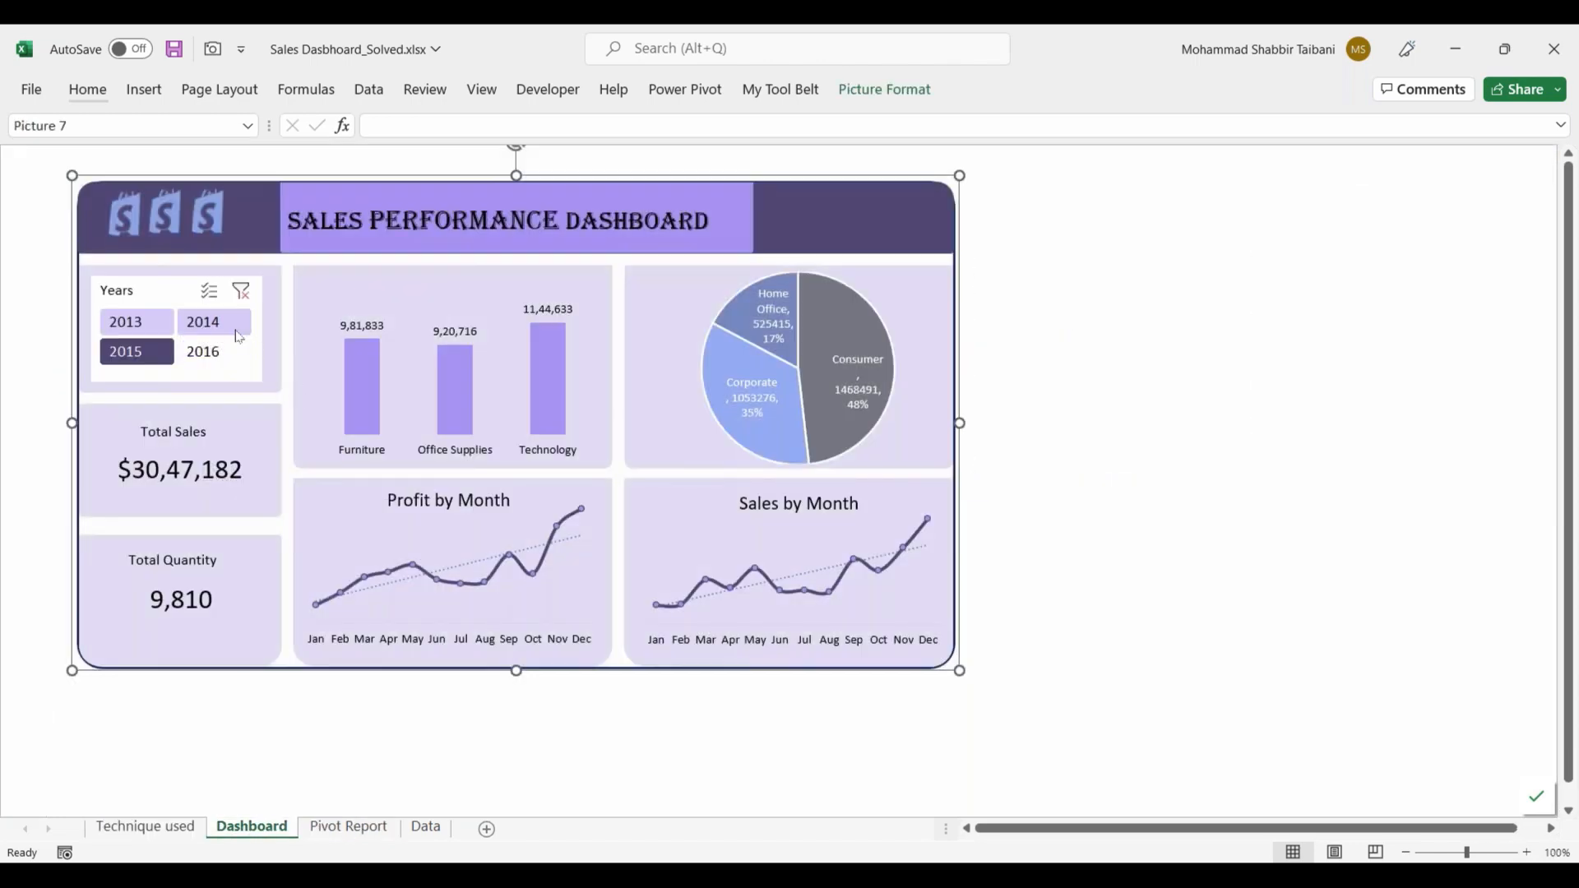
click(213, 322)
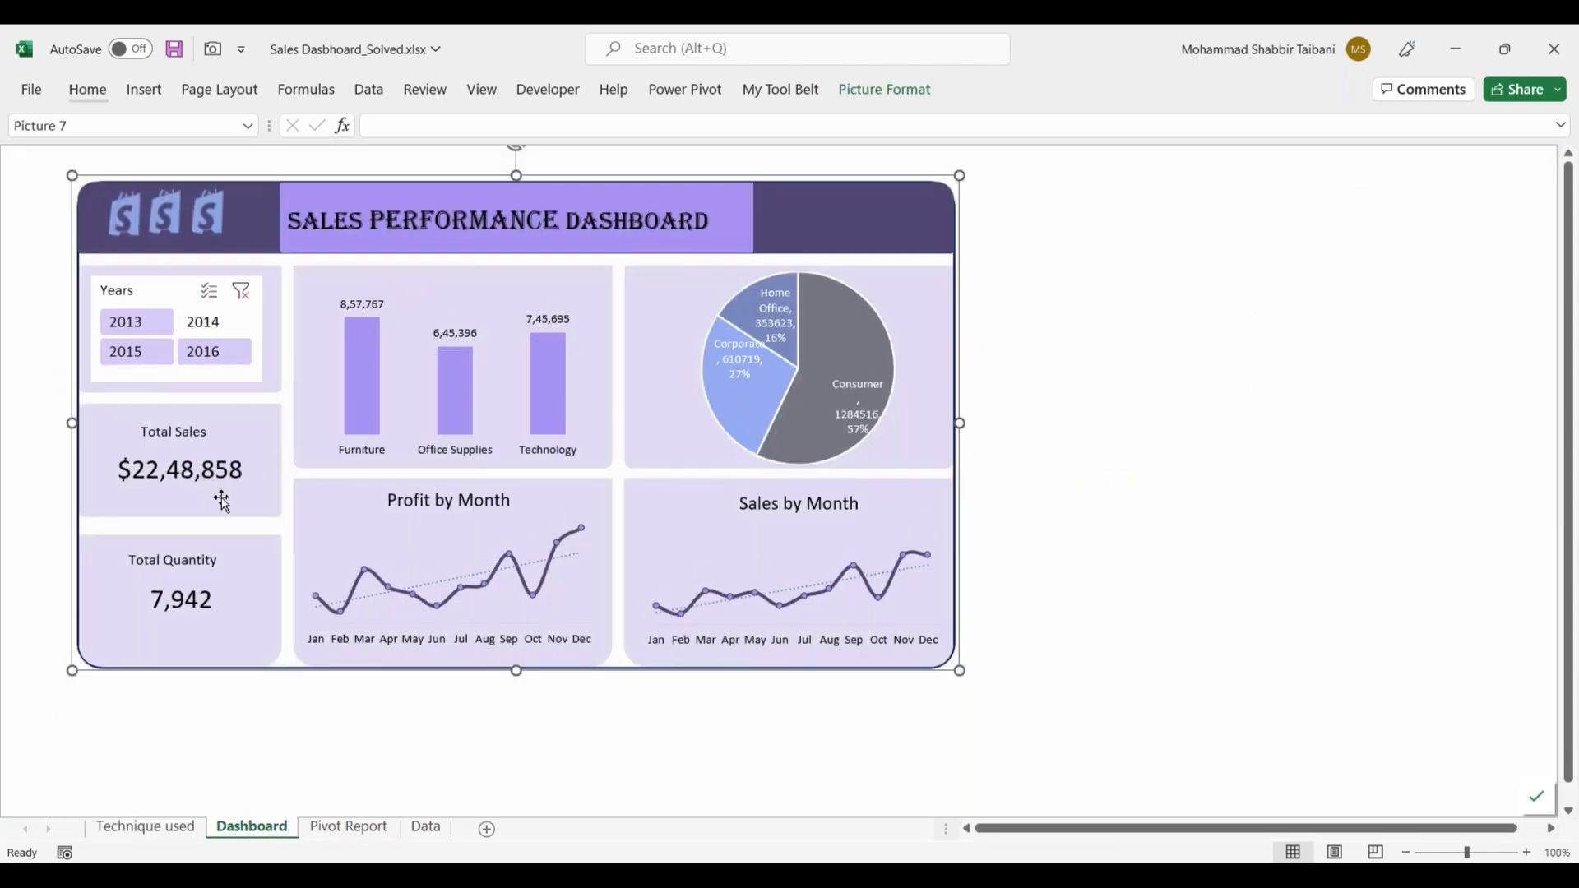
click(332, 744)
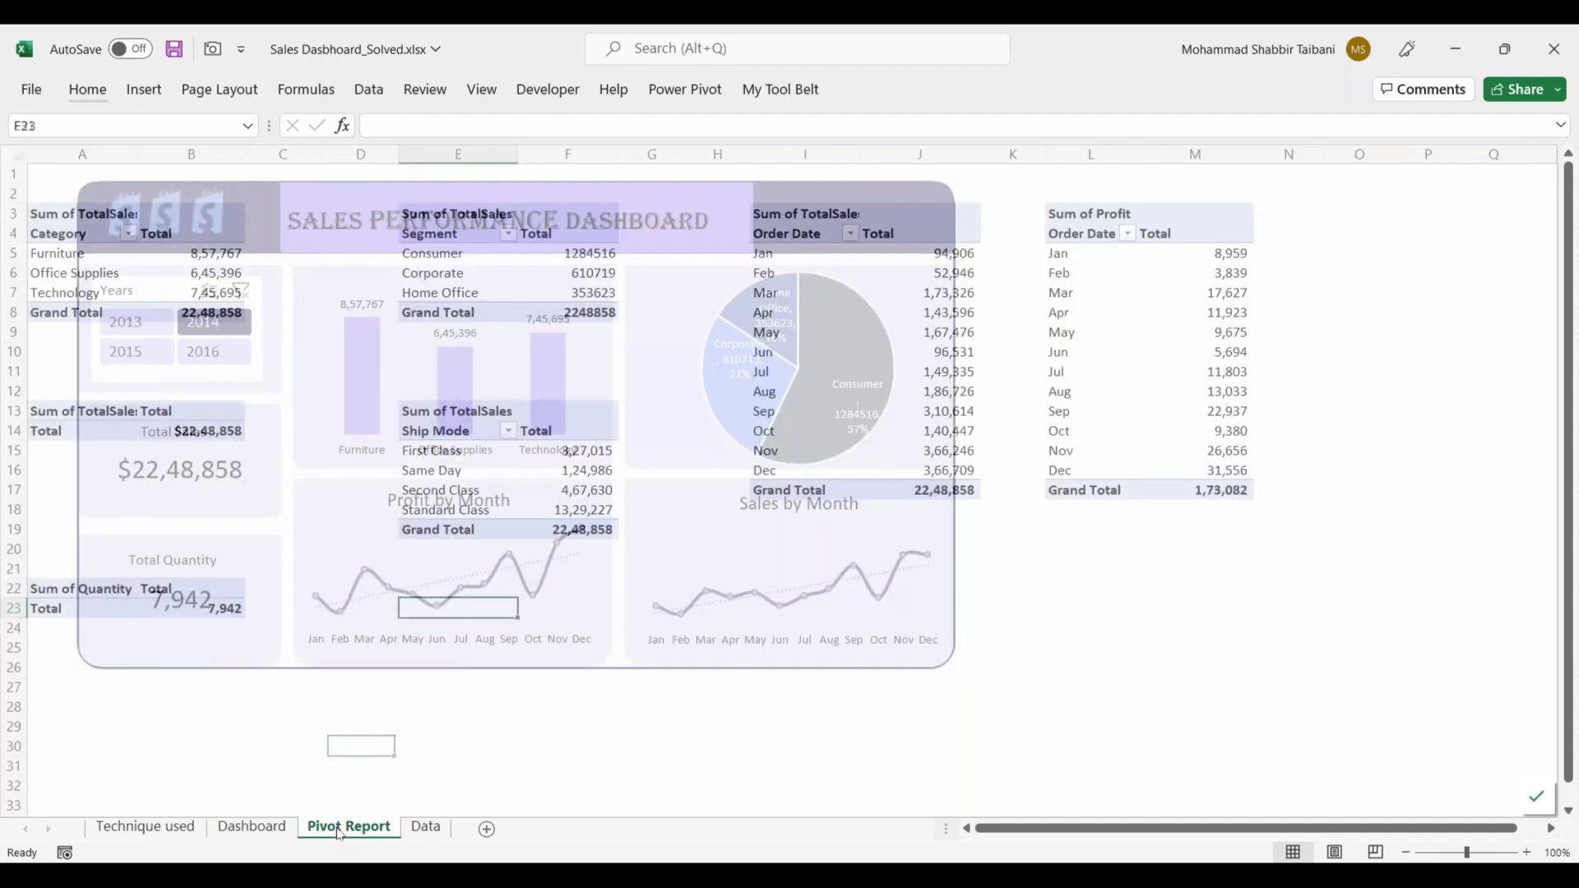
Step: Review the pivot tables on the Pivot Report sheet and the Technique used list, and return to the Dashboard sheet
click(349, 826)
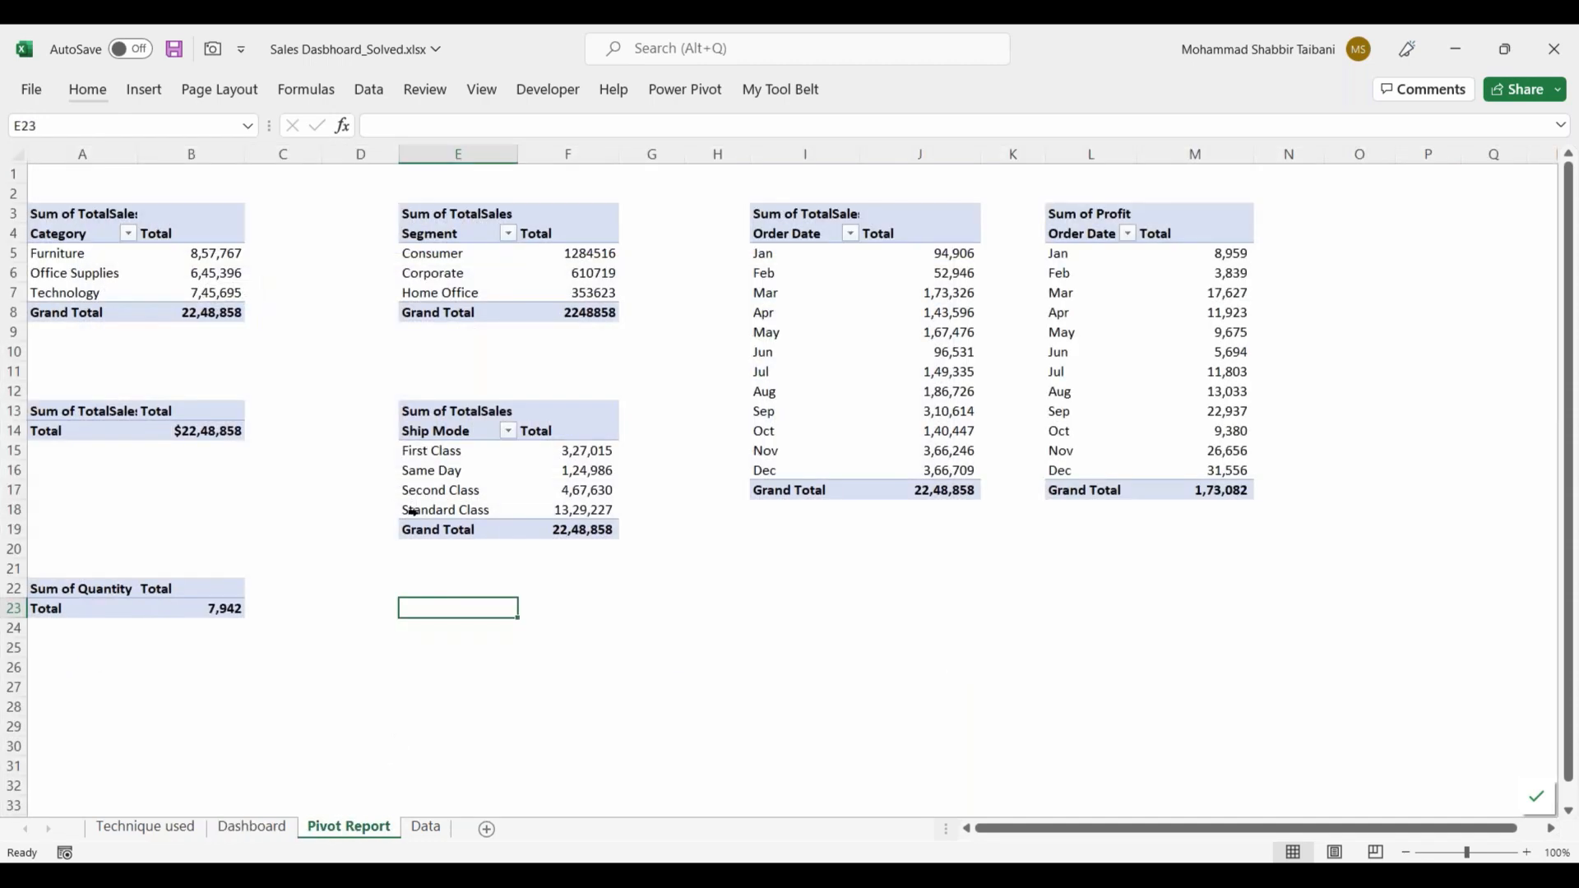
click(152, 828)
click(253, 826)
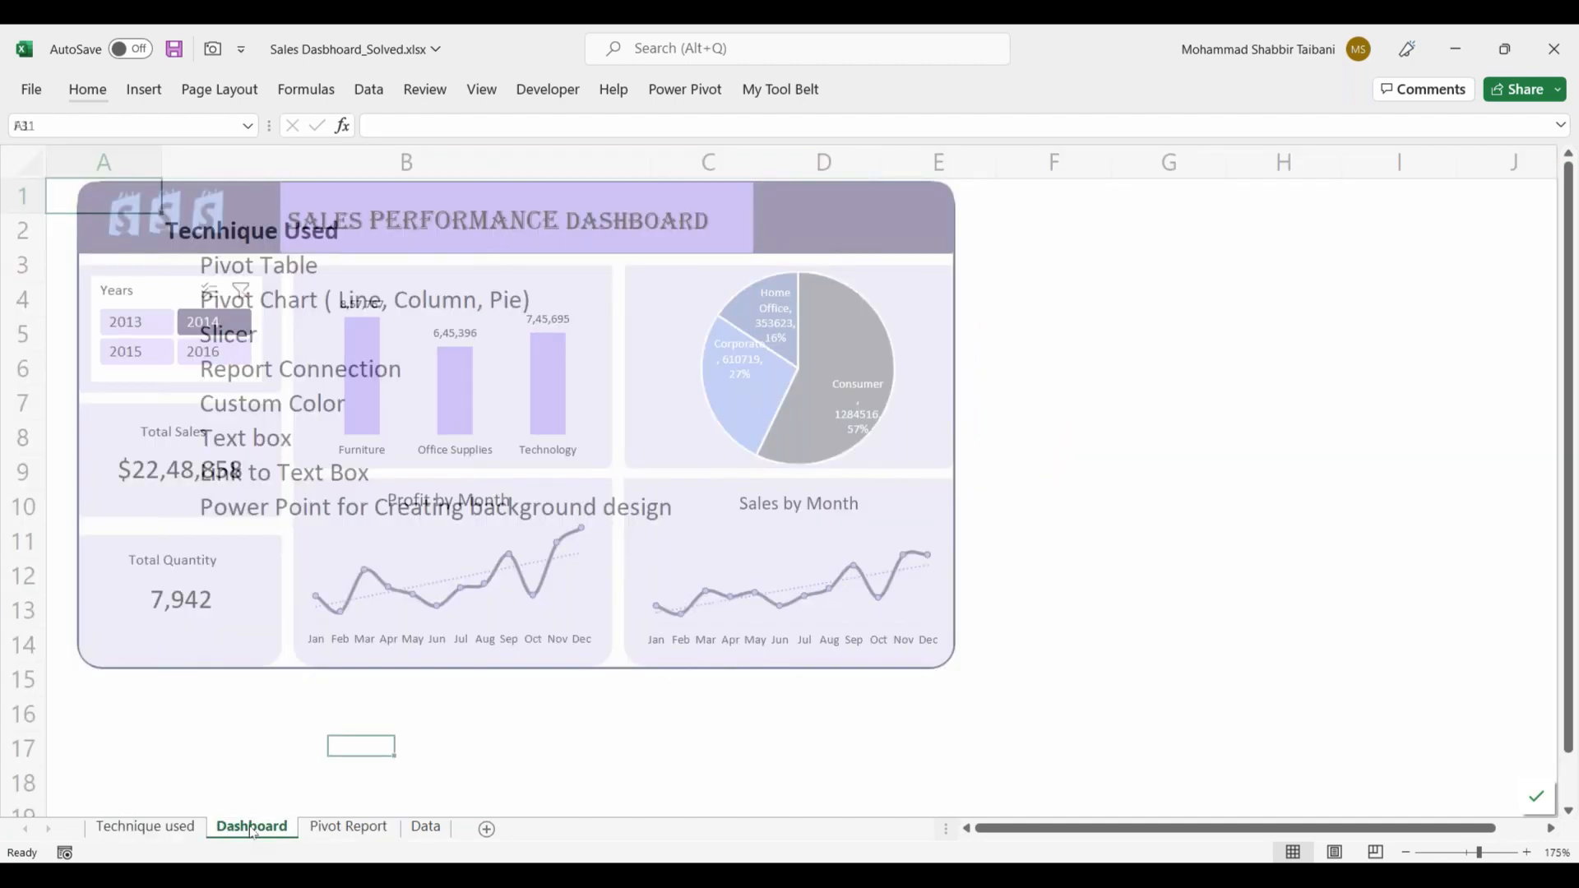
click(1258, 255)
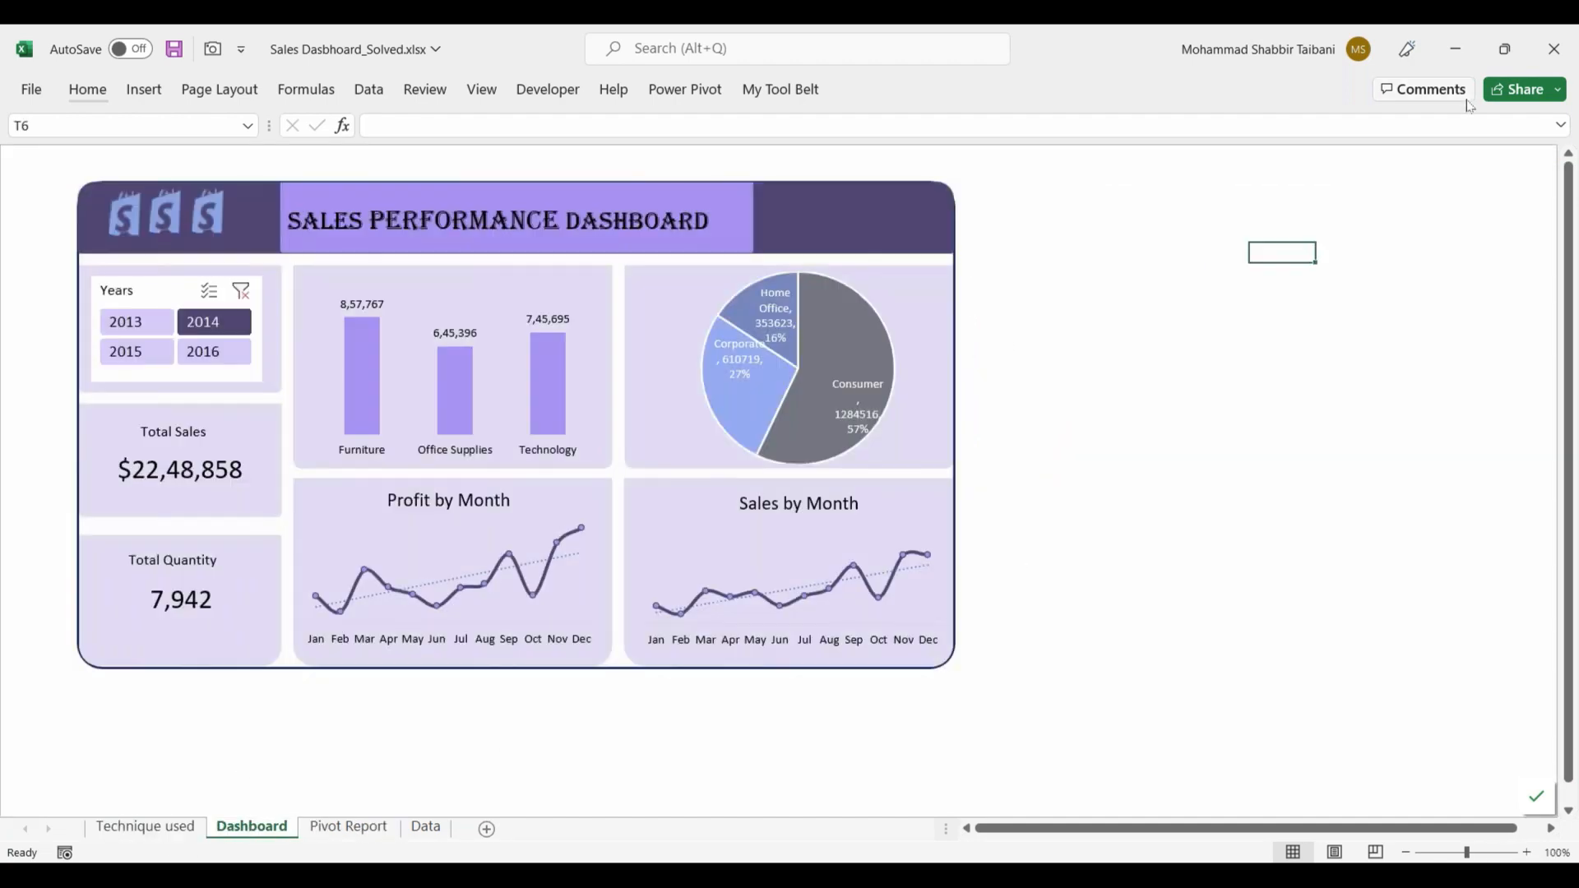
Step: Switch to the Sales Dasbhoard_Practice.xlsx workbook in a maximized window and reposition the dashboard picture on the Screen Shot sheet
click(1457, 47)
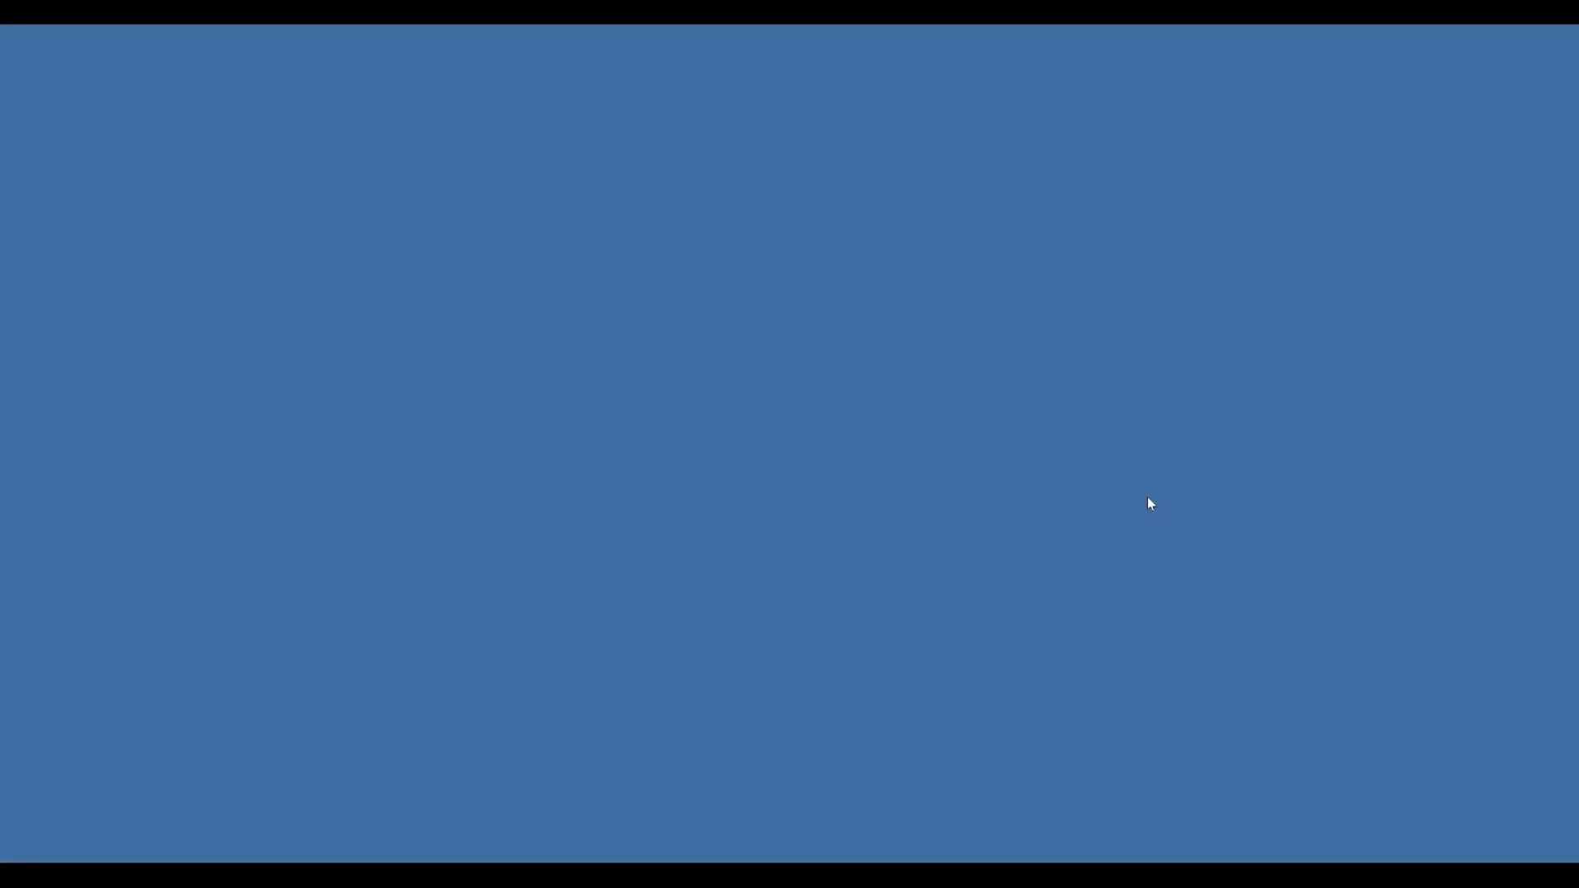
mouse_move(620, 860)
click(605, 747)
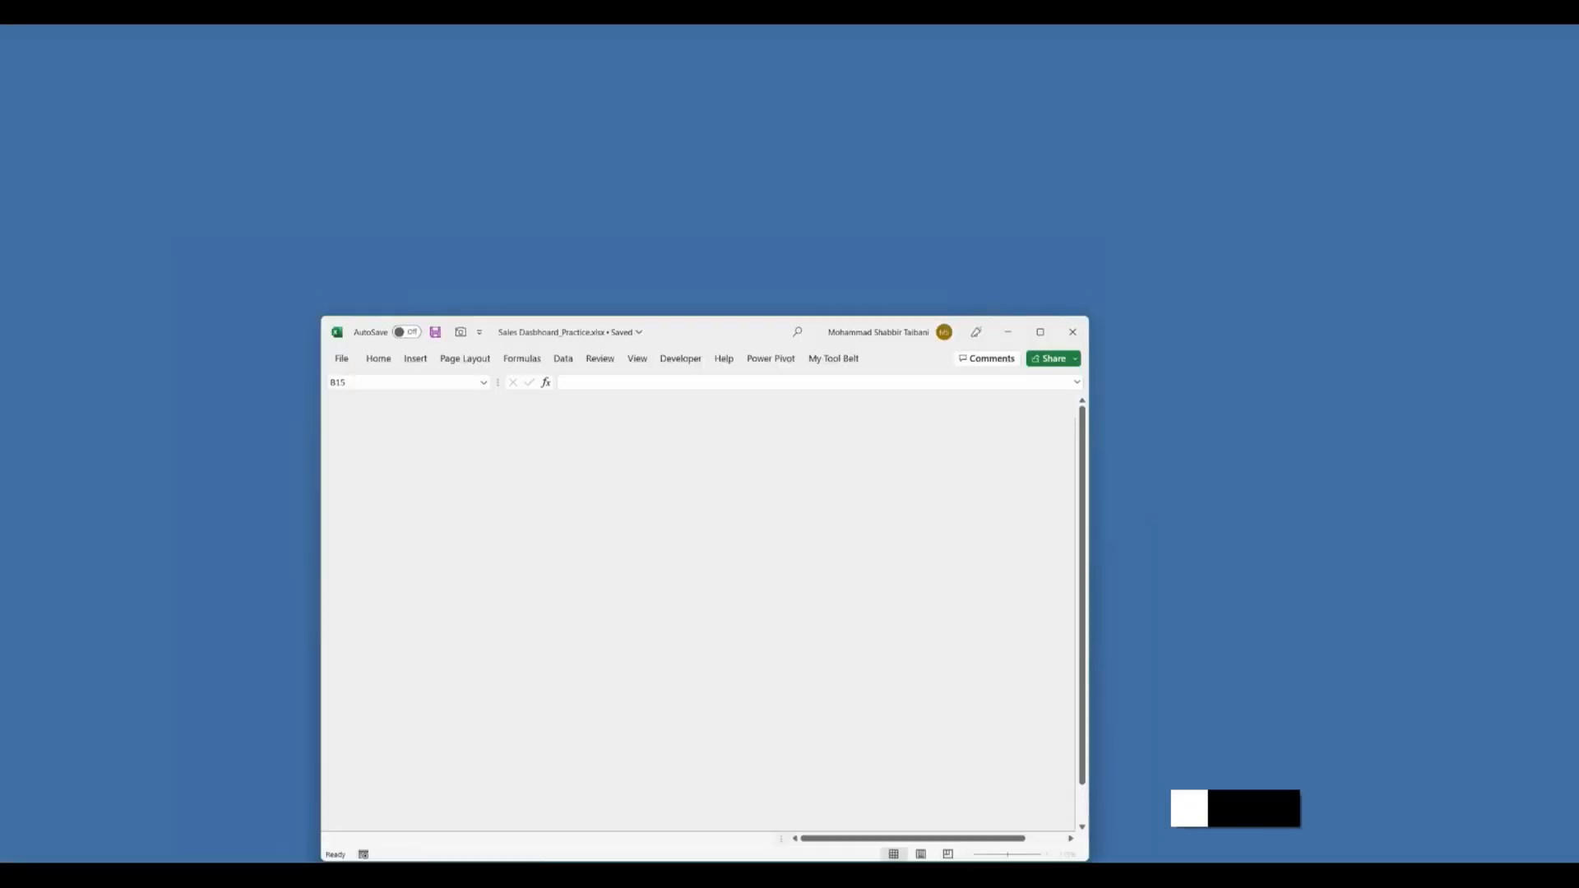
click(1251, 76)
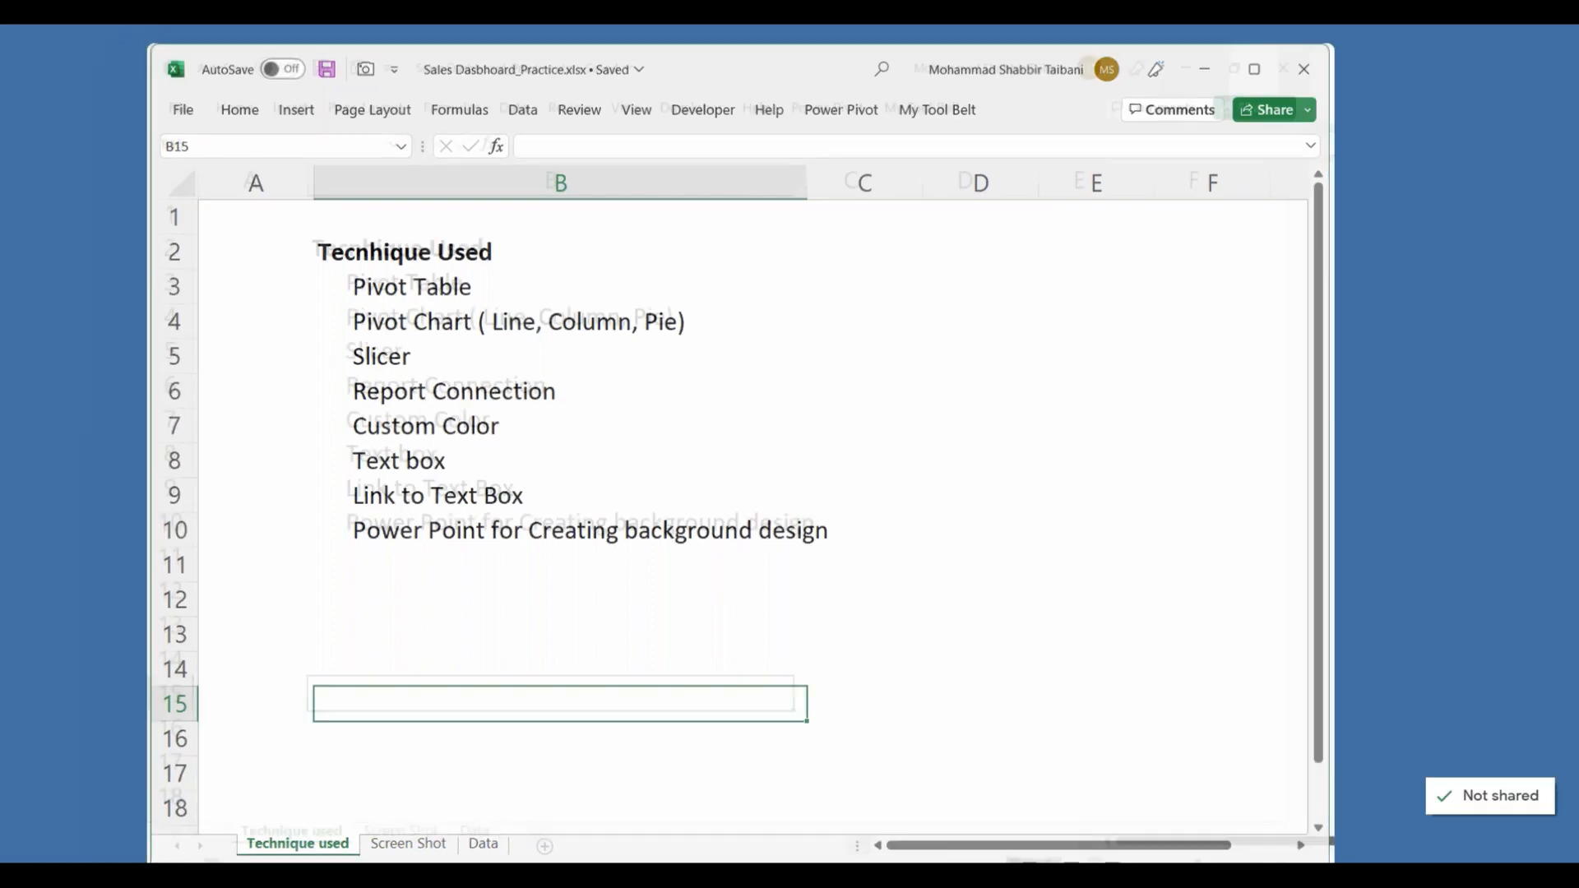
click(257, 837)
drag(593, 443, 206, 367)
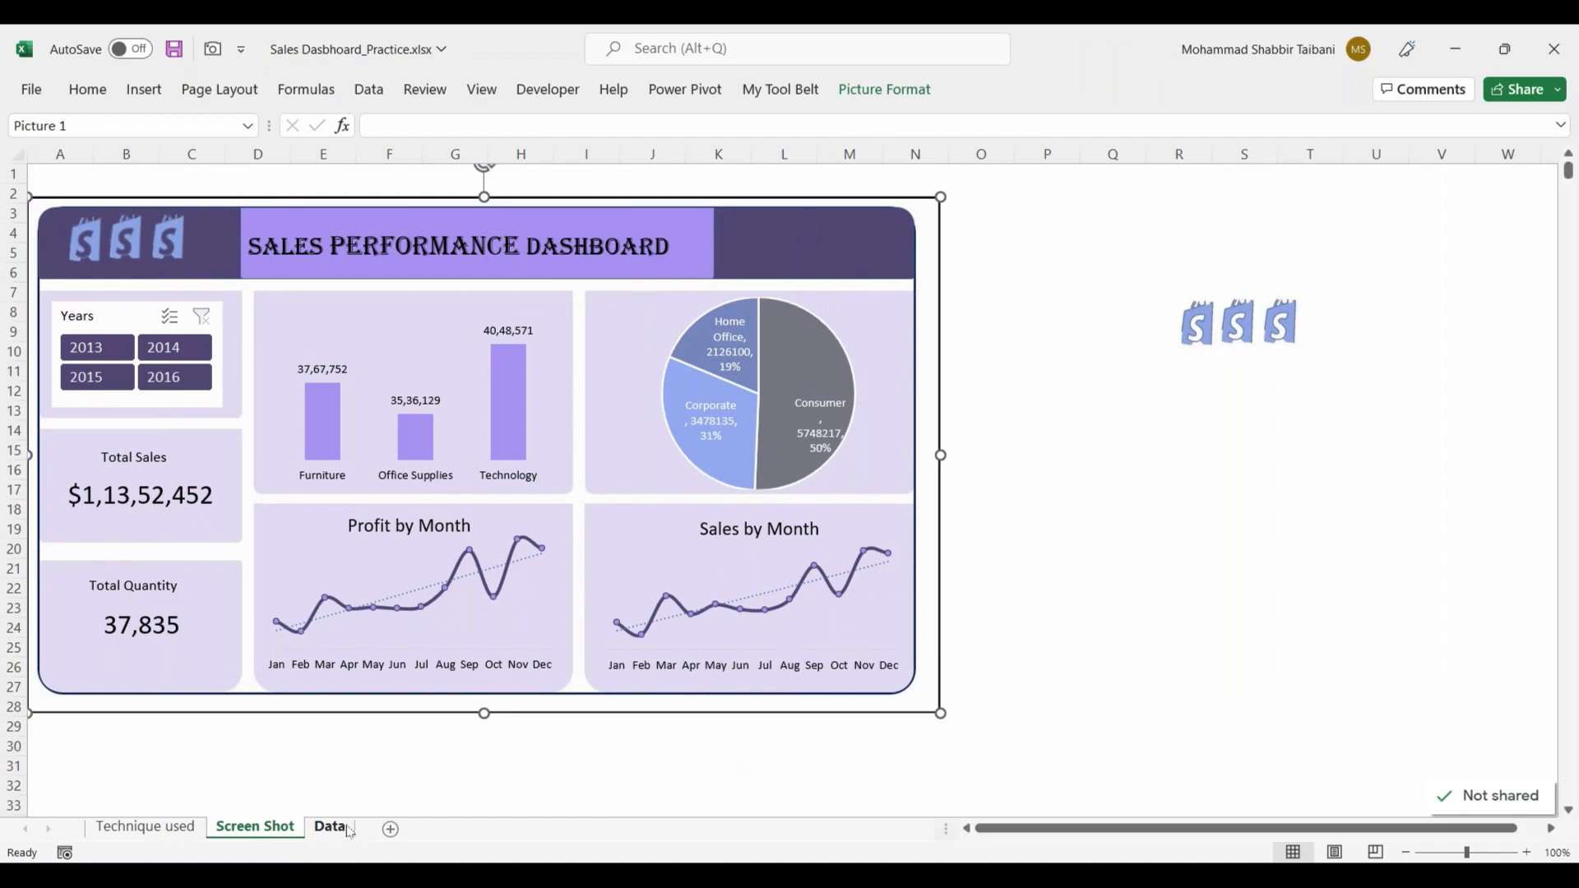
Step: Review the source columns on the Data sheet from Row ID across to Profit Amount, returning to cell A1
click(331, 827)
click(400, 328)
key(ctrl+Up)
key(ctrl+Left)
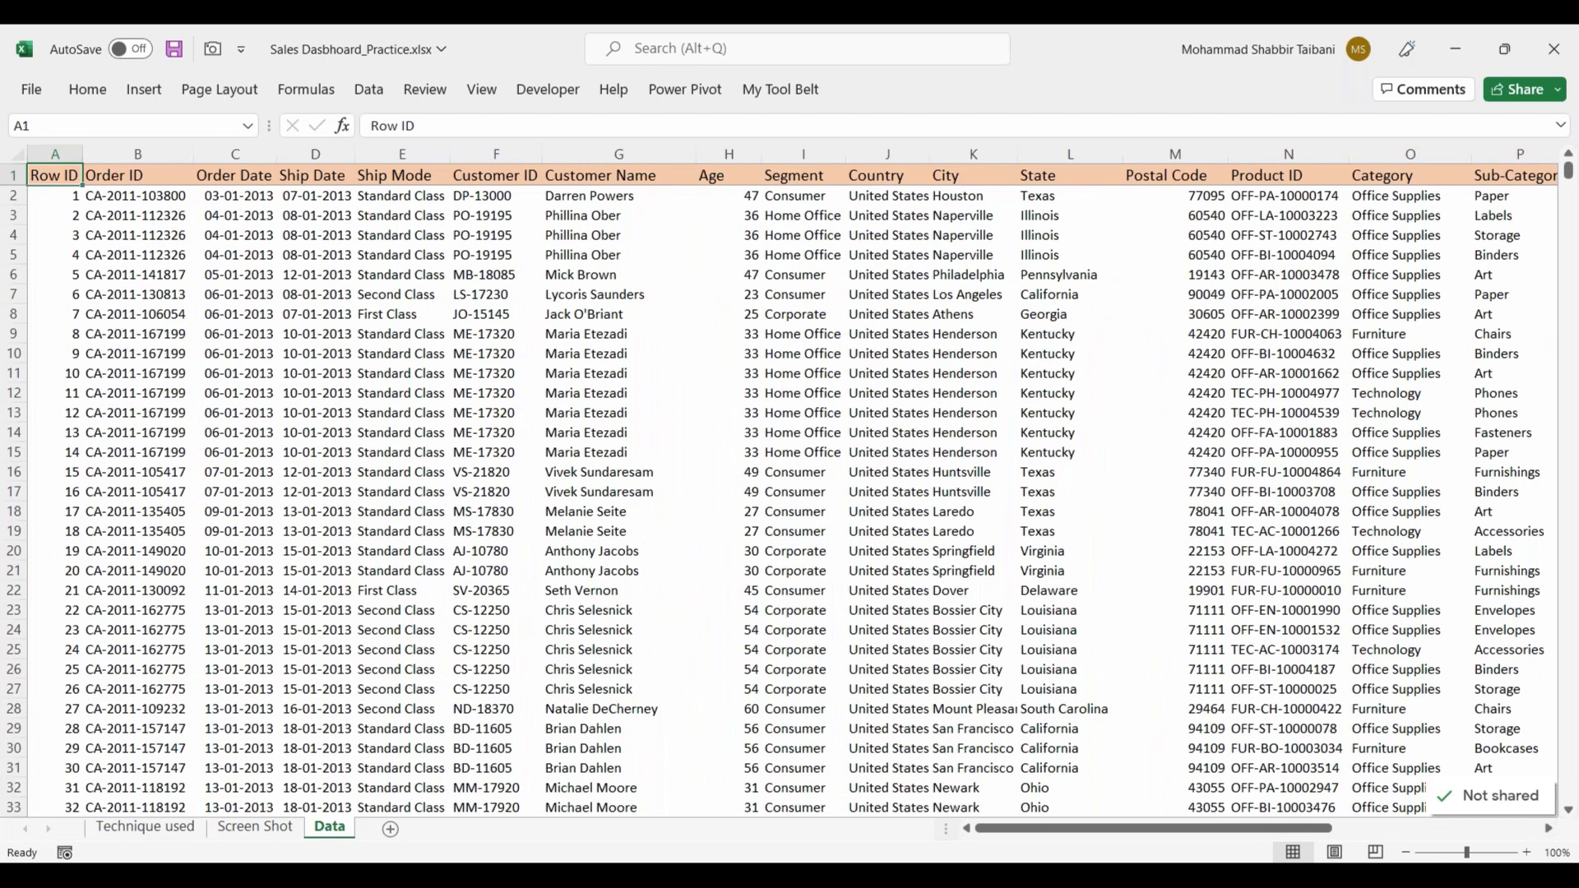
key(ctrl+Right)
key(Down)
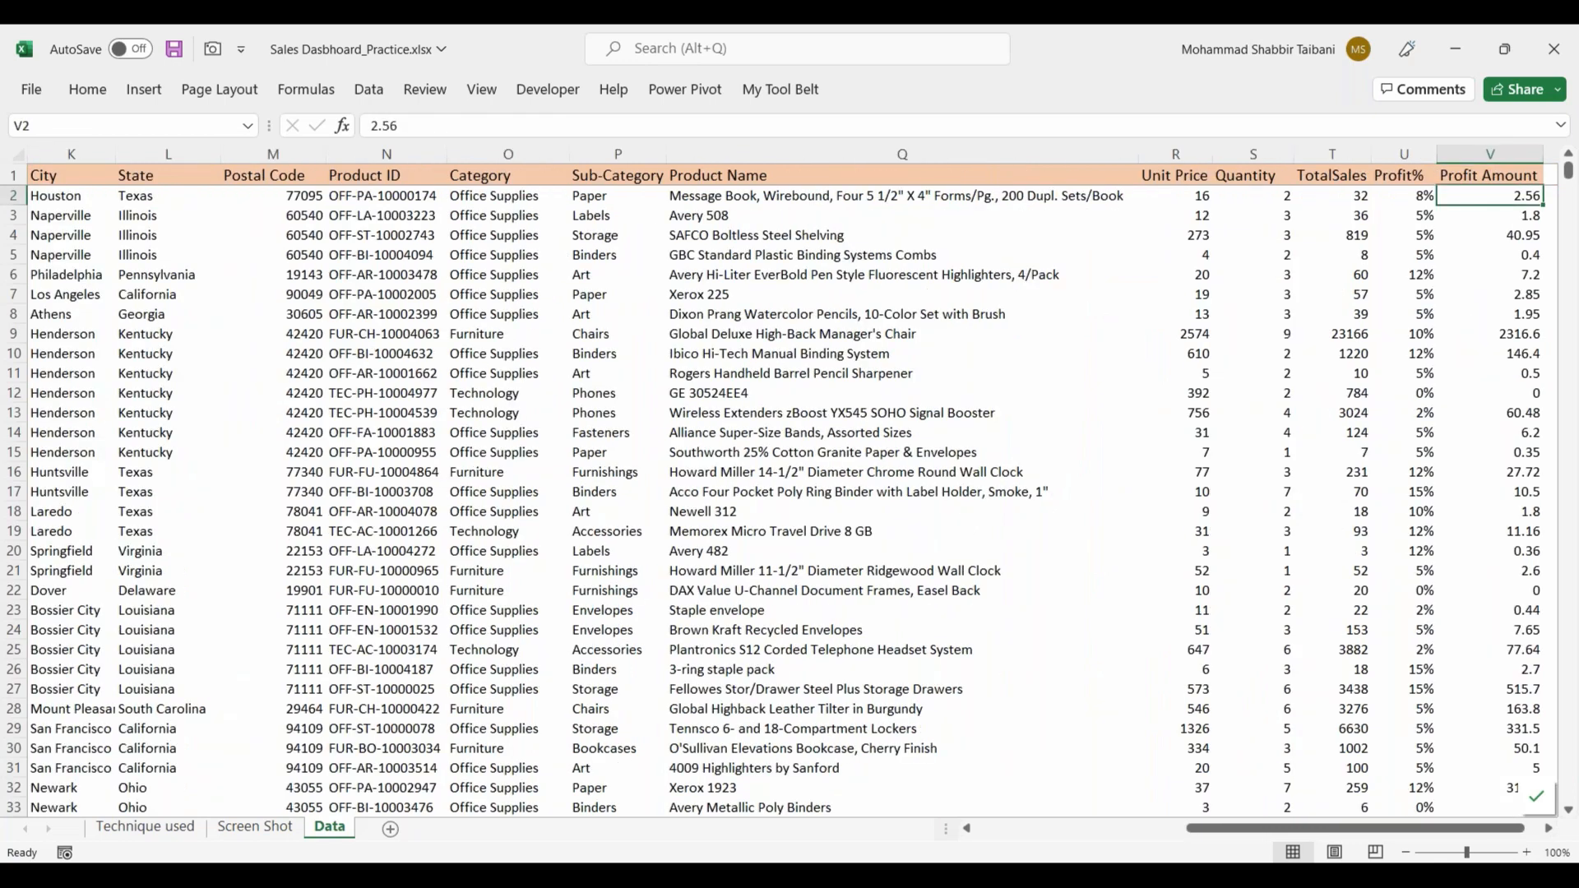
key(Up)
key(ctrl+Left)
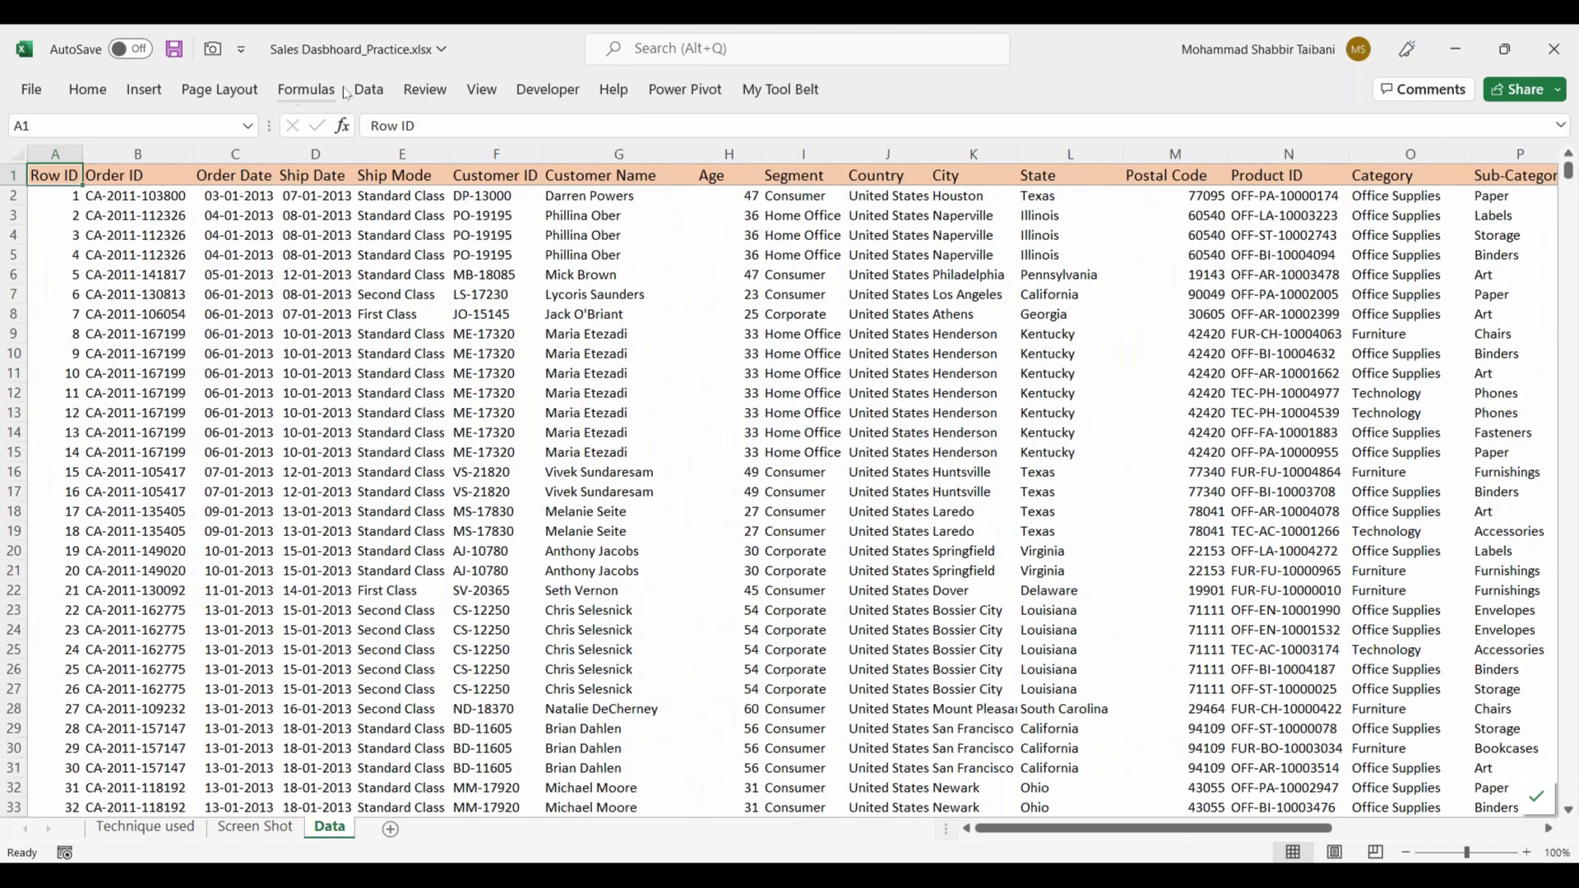
click(146, 91)
click(47, 176)
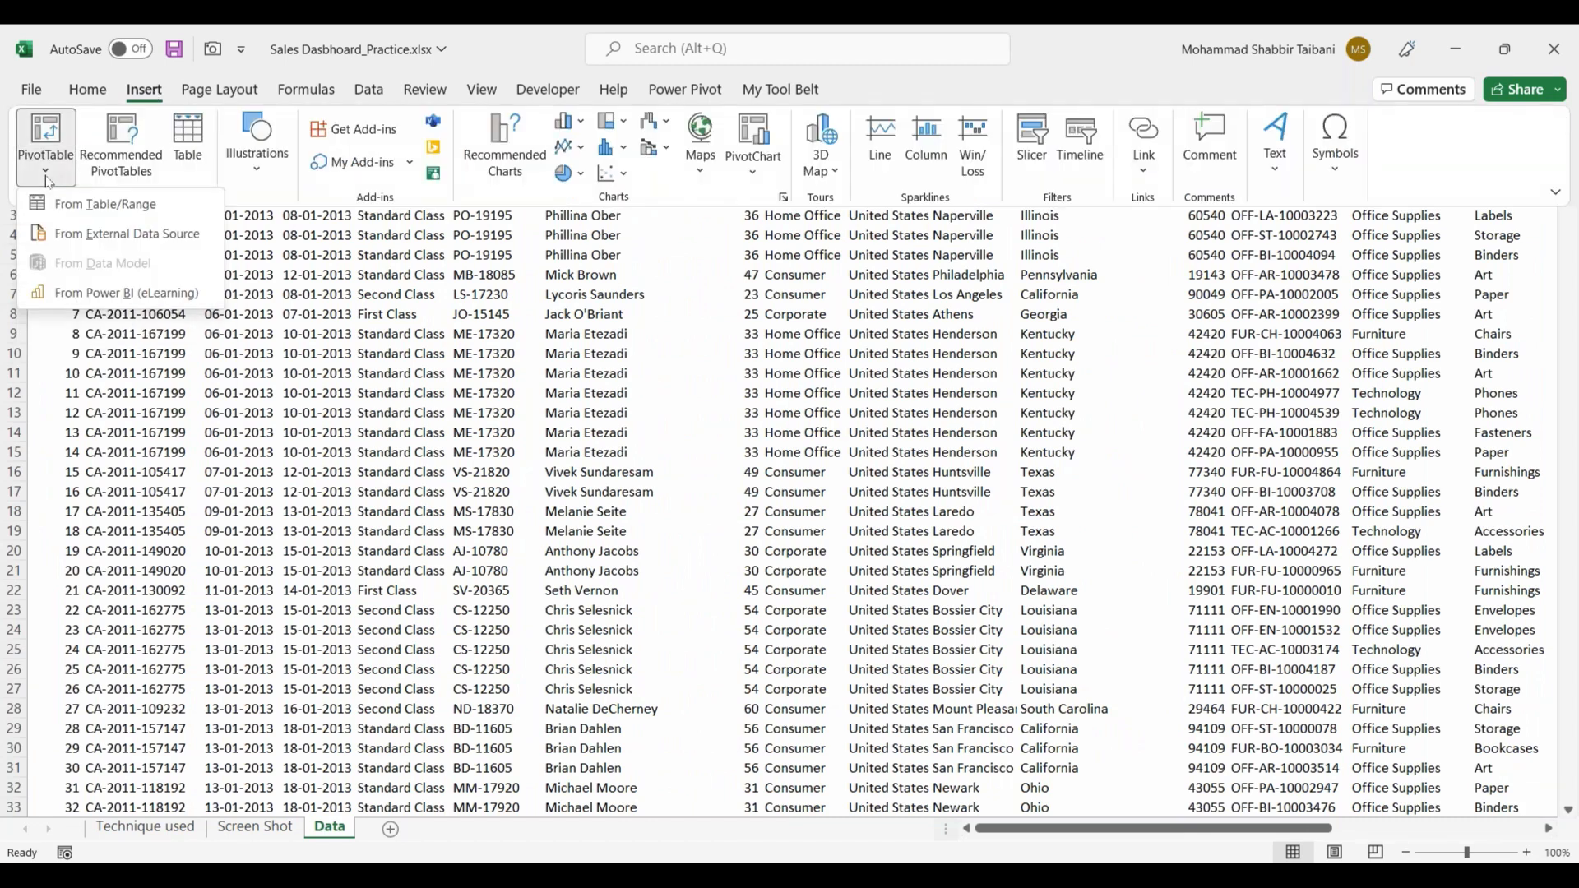
click(458, 439)
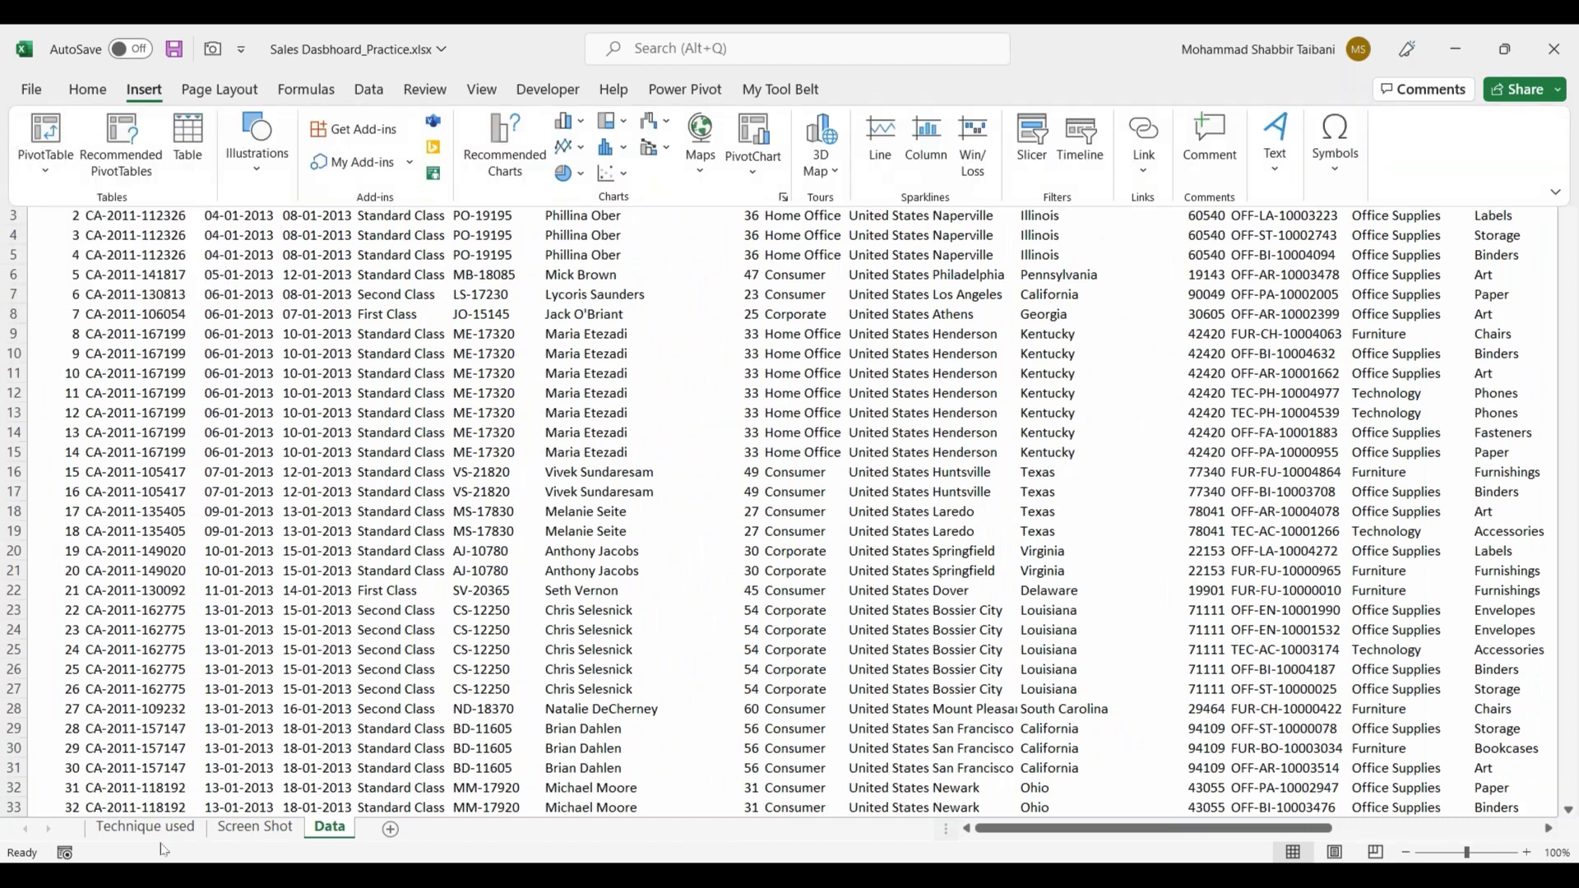
Step: Enter the PivotTable wizard shortcut note "ALT D P" in cell A3 of the Technique used sheet, beside Pivot Table
click(156, 827)
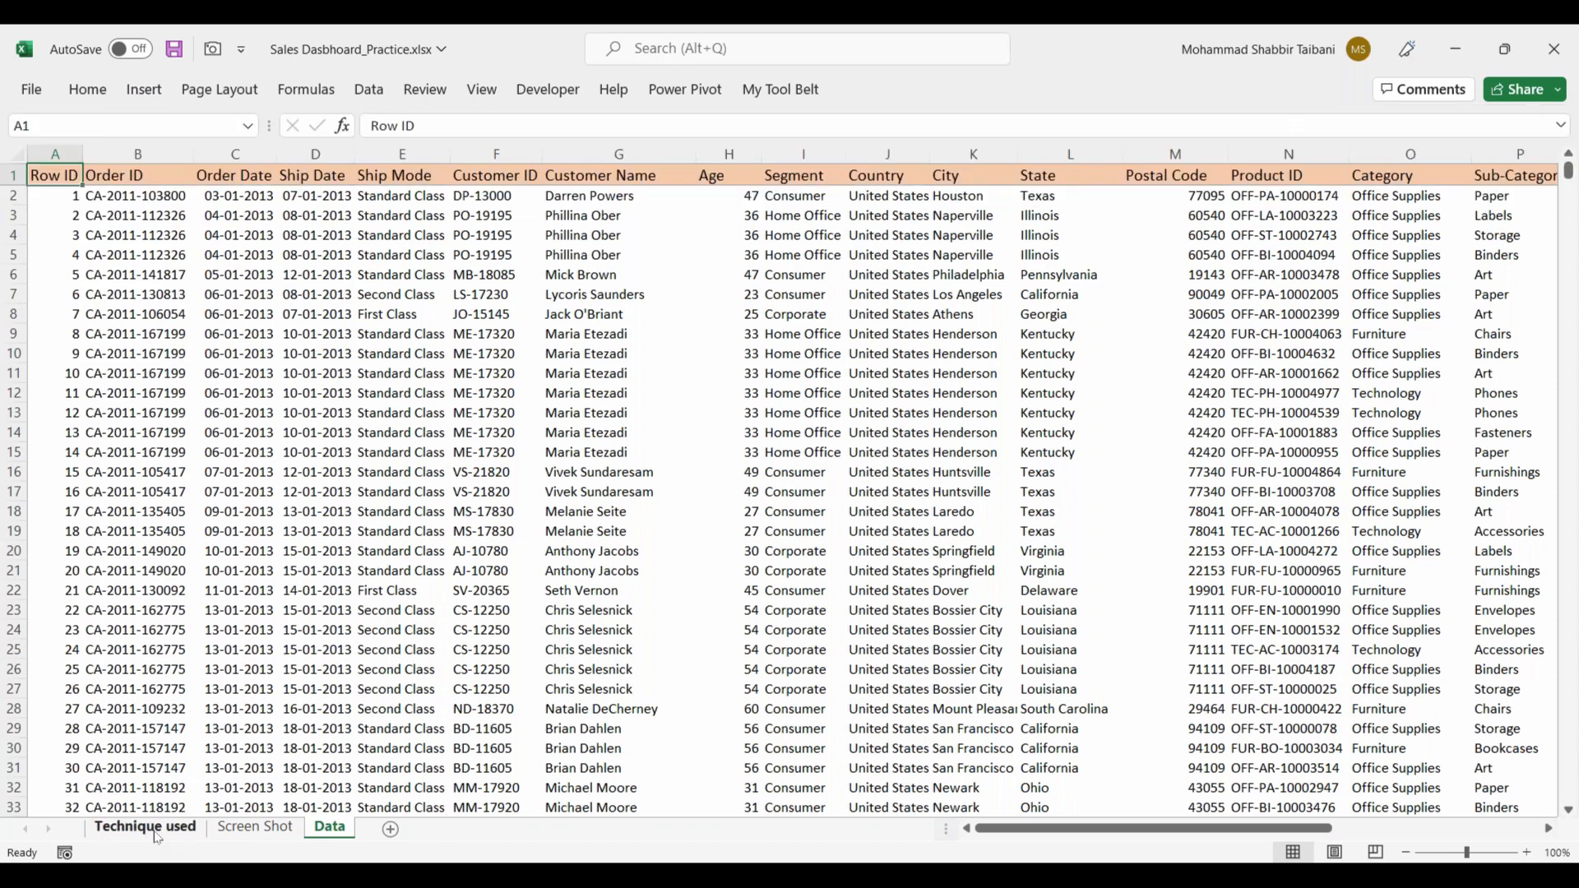
text(ALT D)
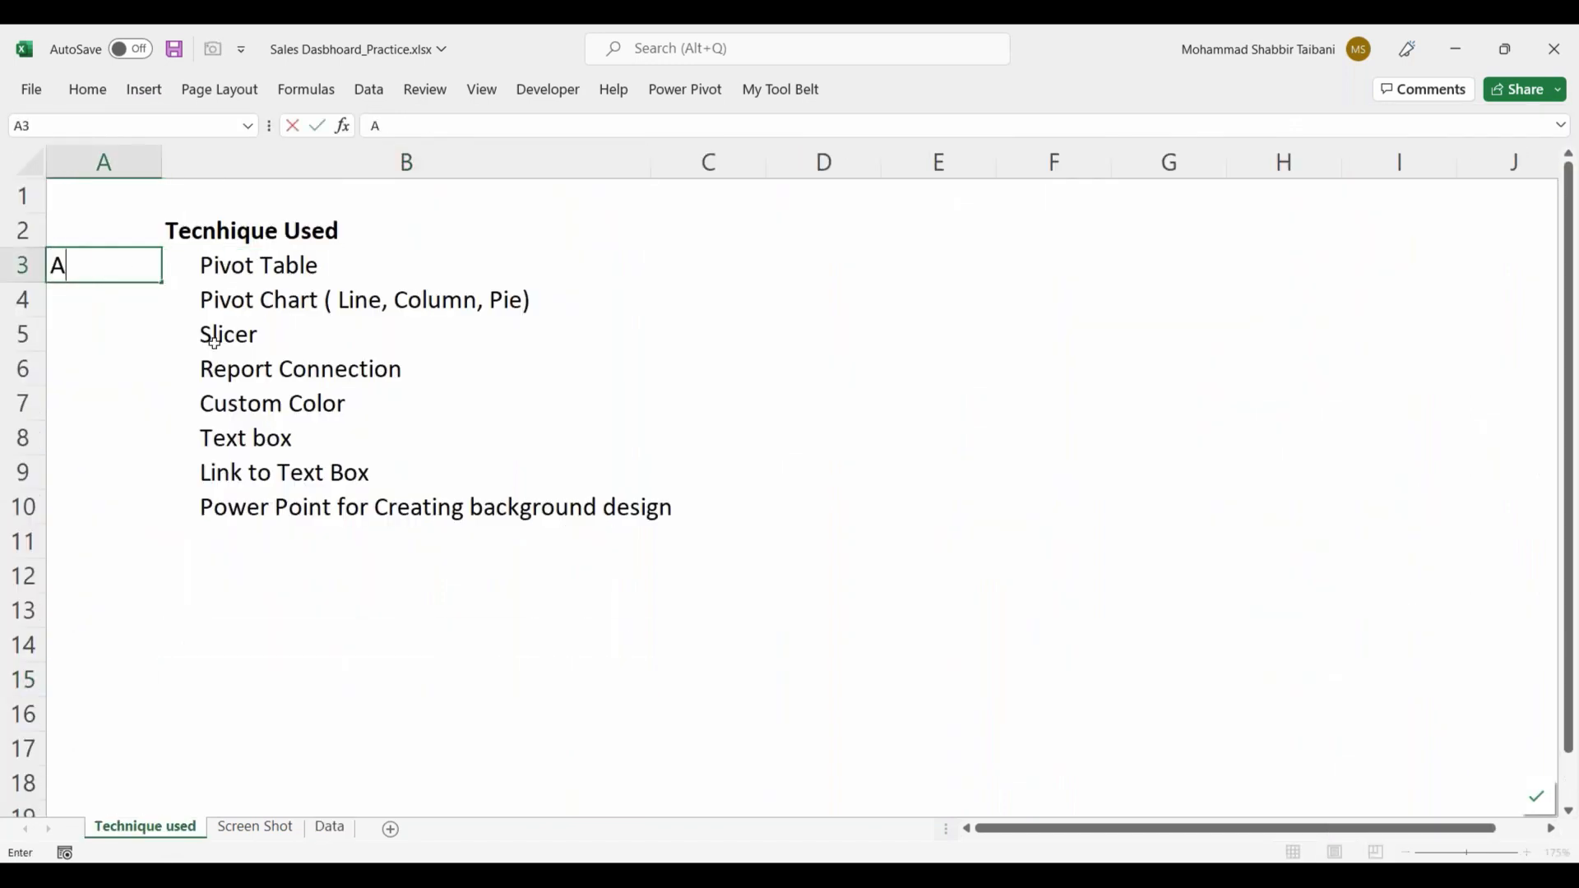
text( P)
key(Return)
key(Up)
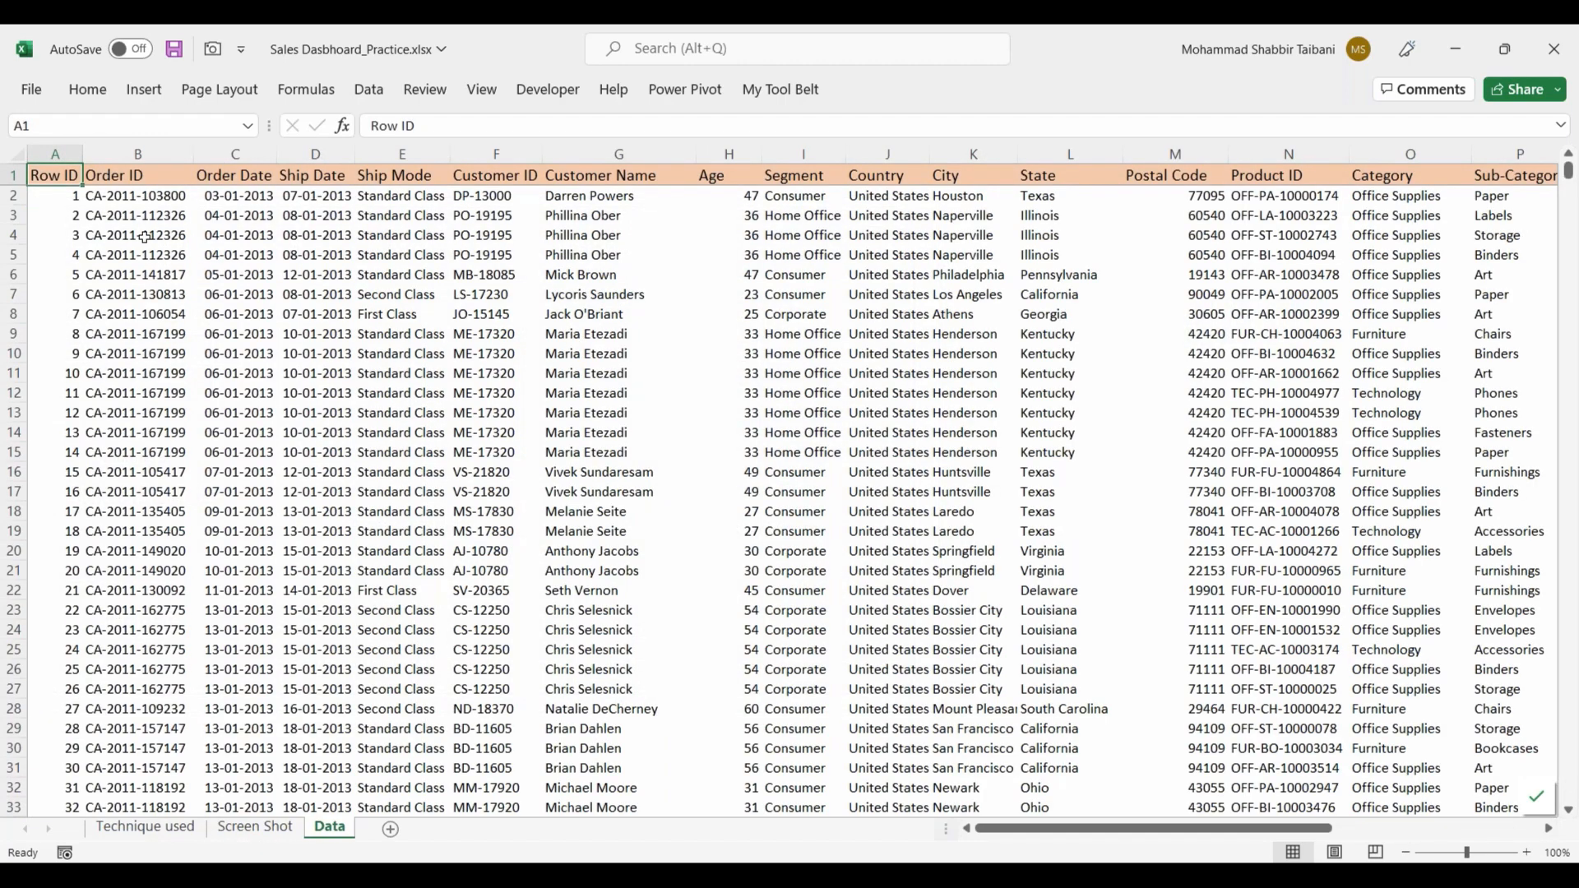
key(alt)
key(d)
key(p)
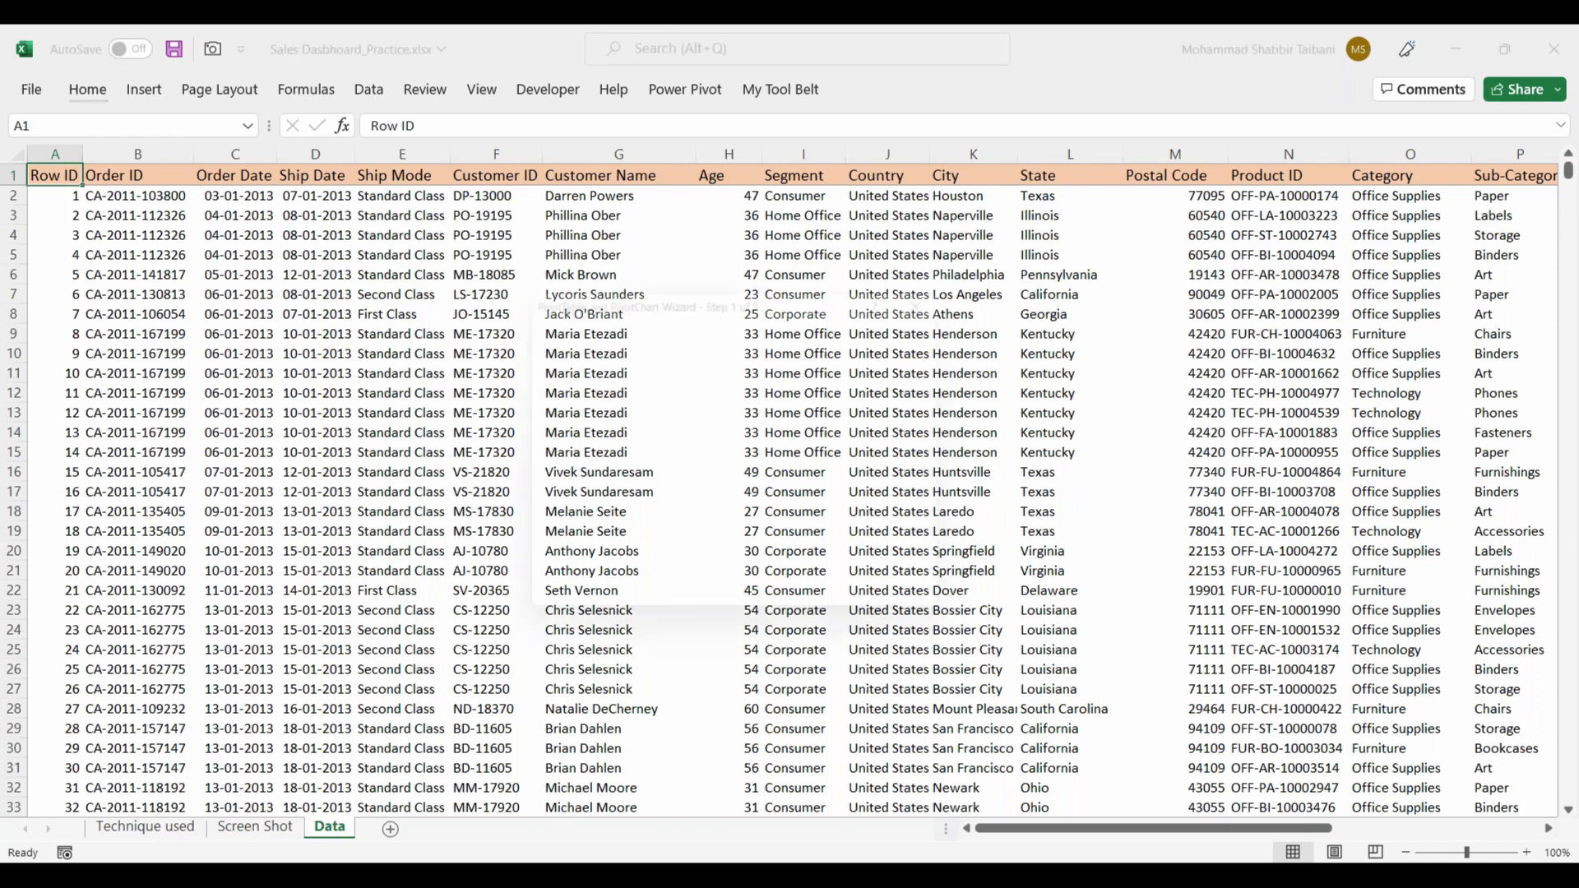
key(Escape)
click(61, 211)
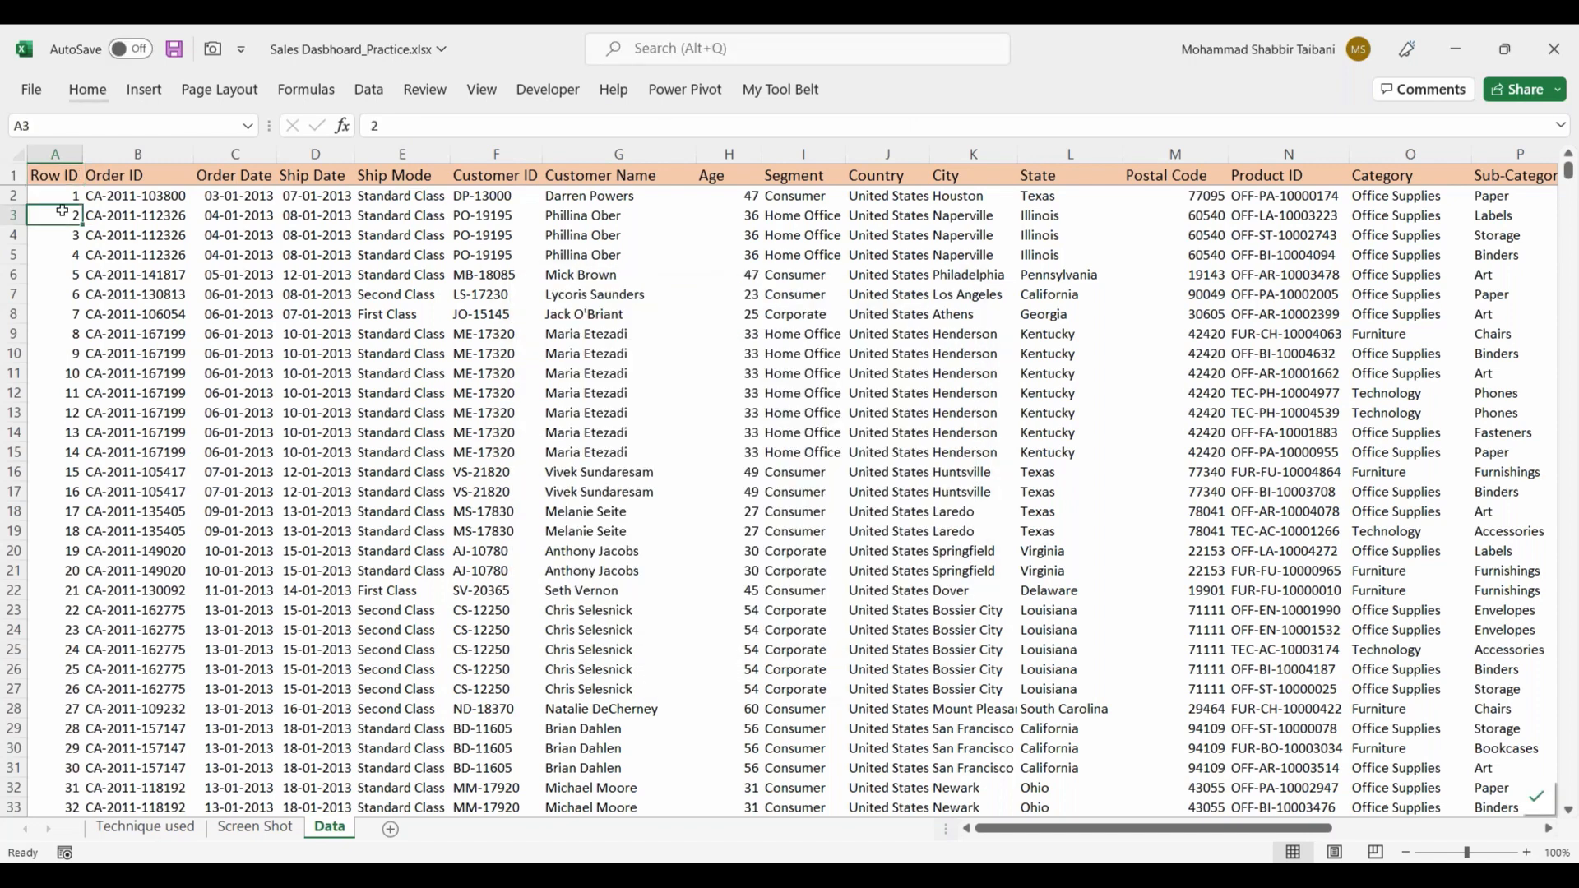
key(Up)
key(Up)
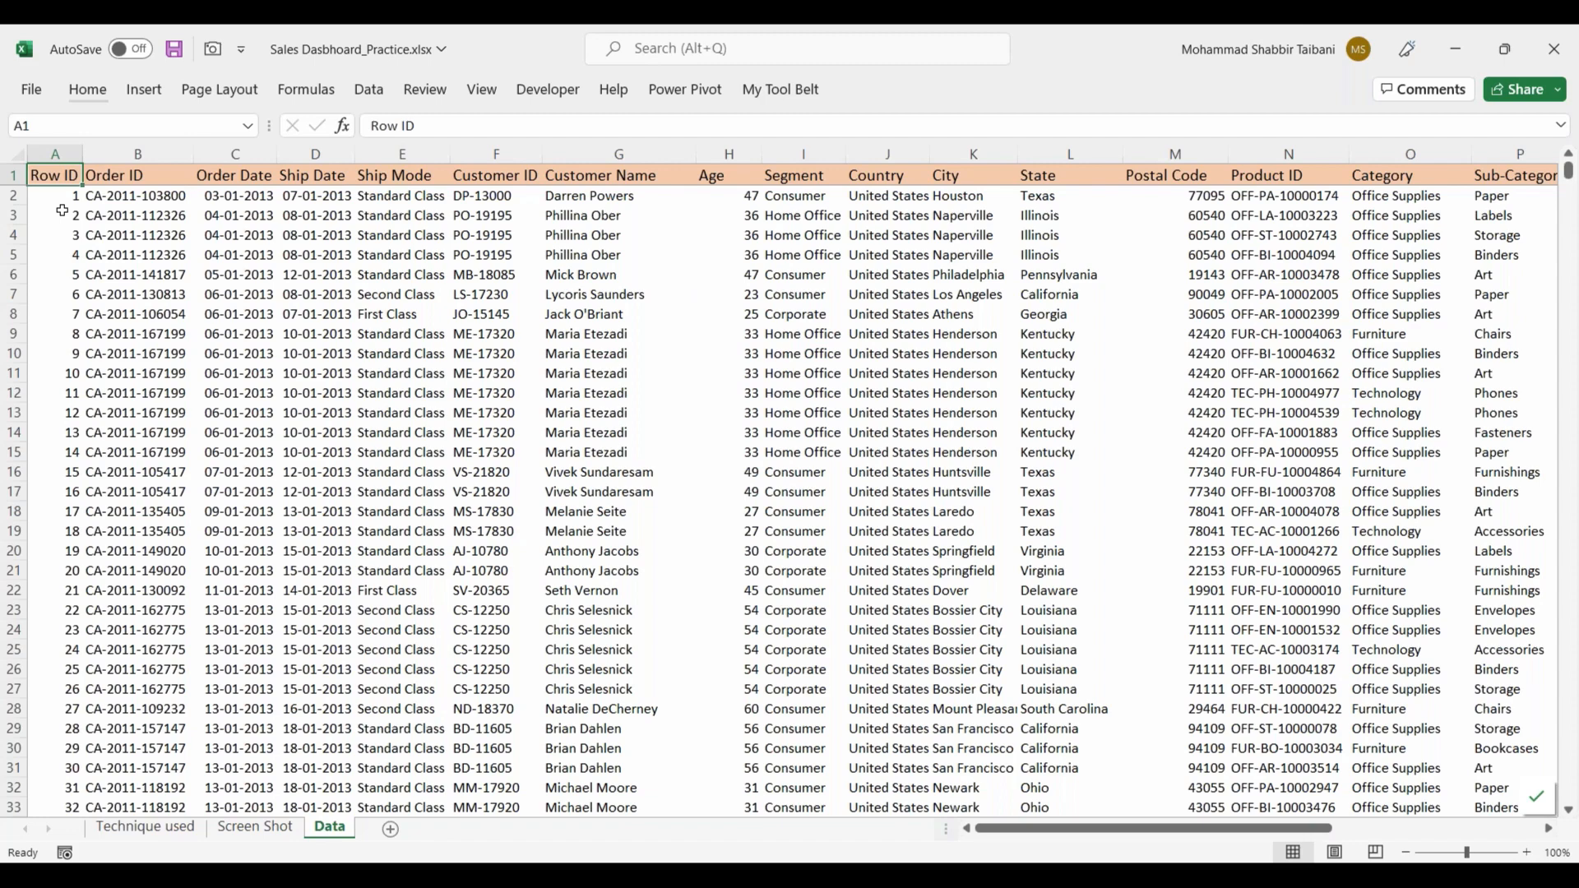
Step: Check the extent of the source data on the Data sheet down to its last row and across to its last column
key(ctrl+Down)
key(ctrl+Up)
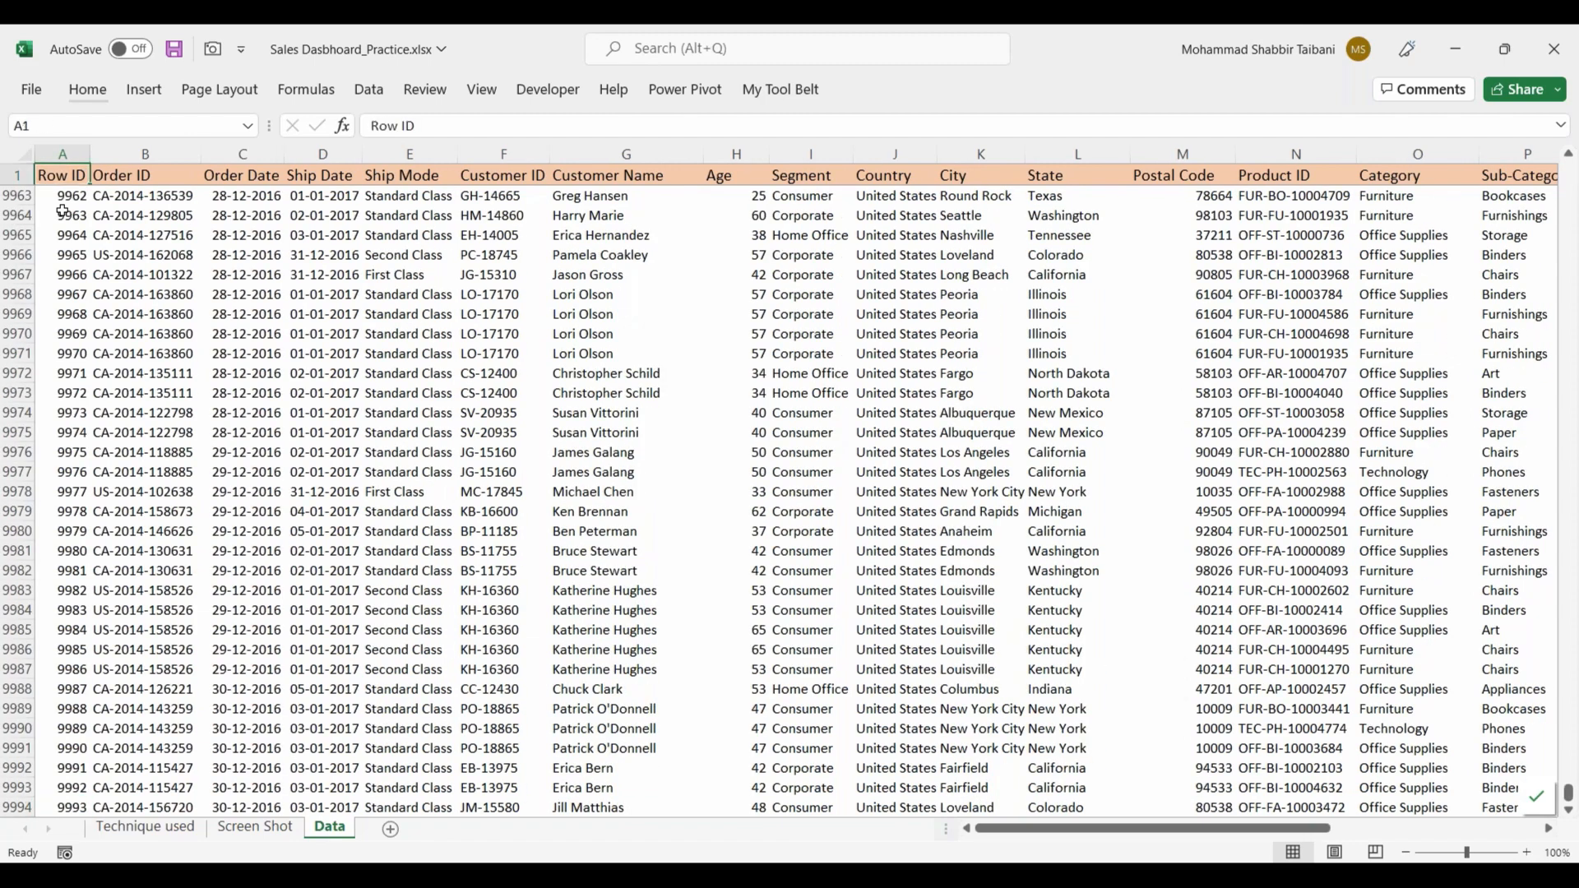
key(ctrl+Right)
key(ctrl+Left)
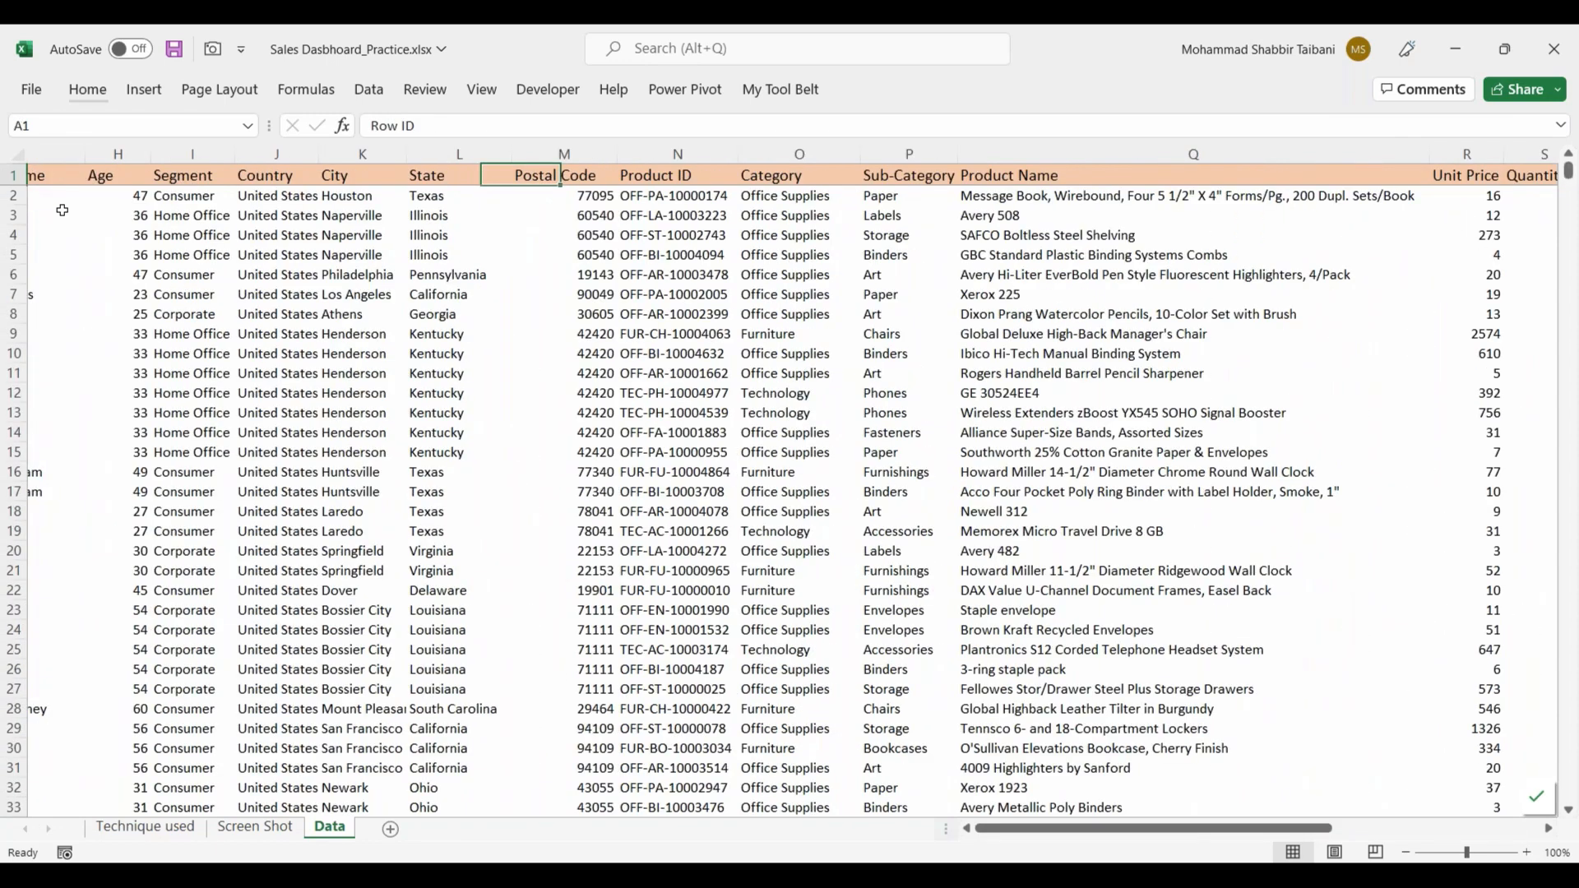
key(ctrl+Down)
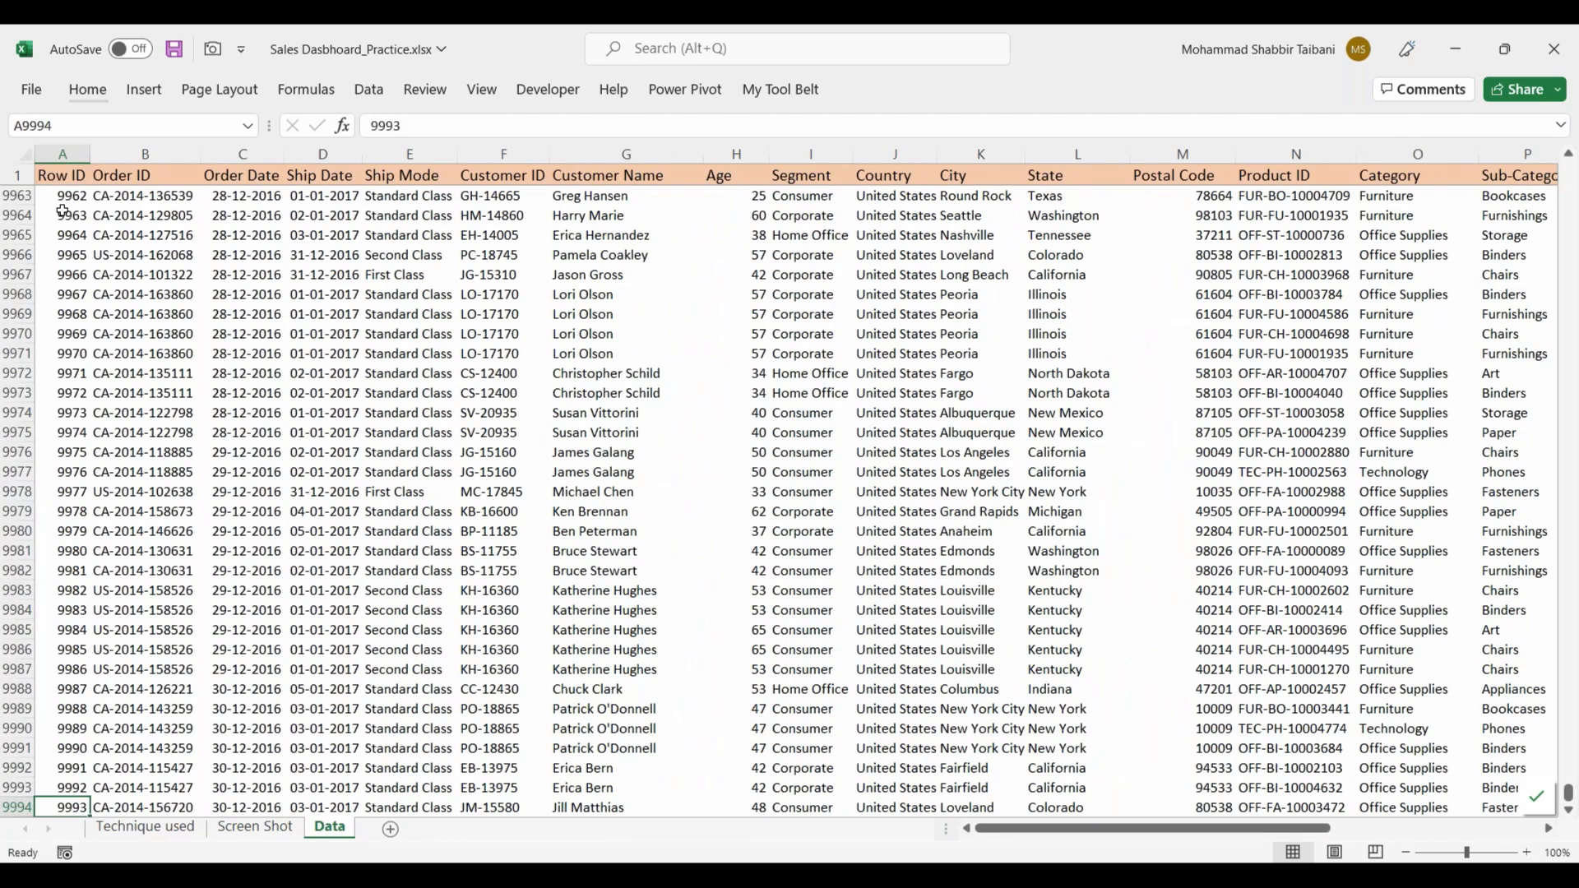
key(ctrl+Up)
key(Down)
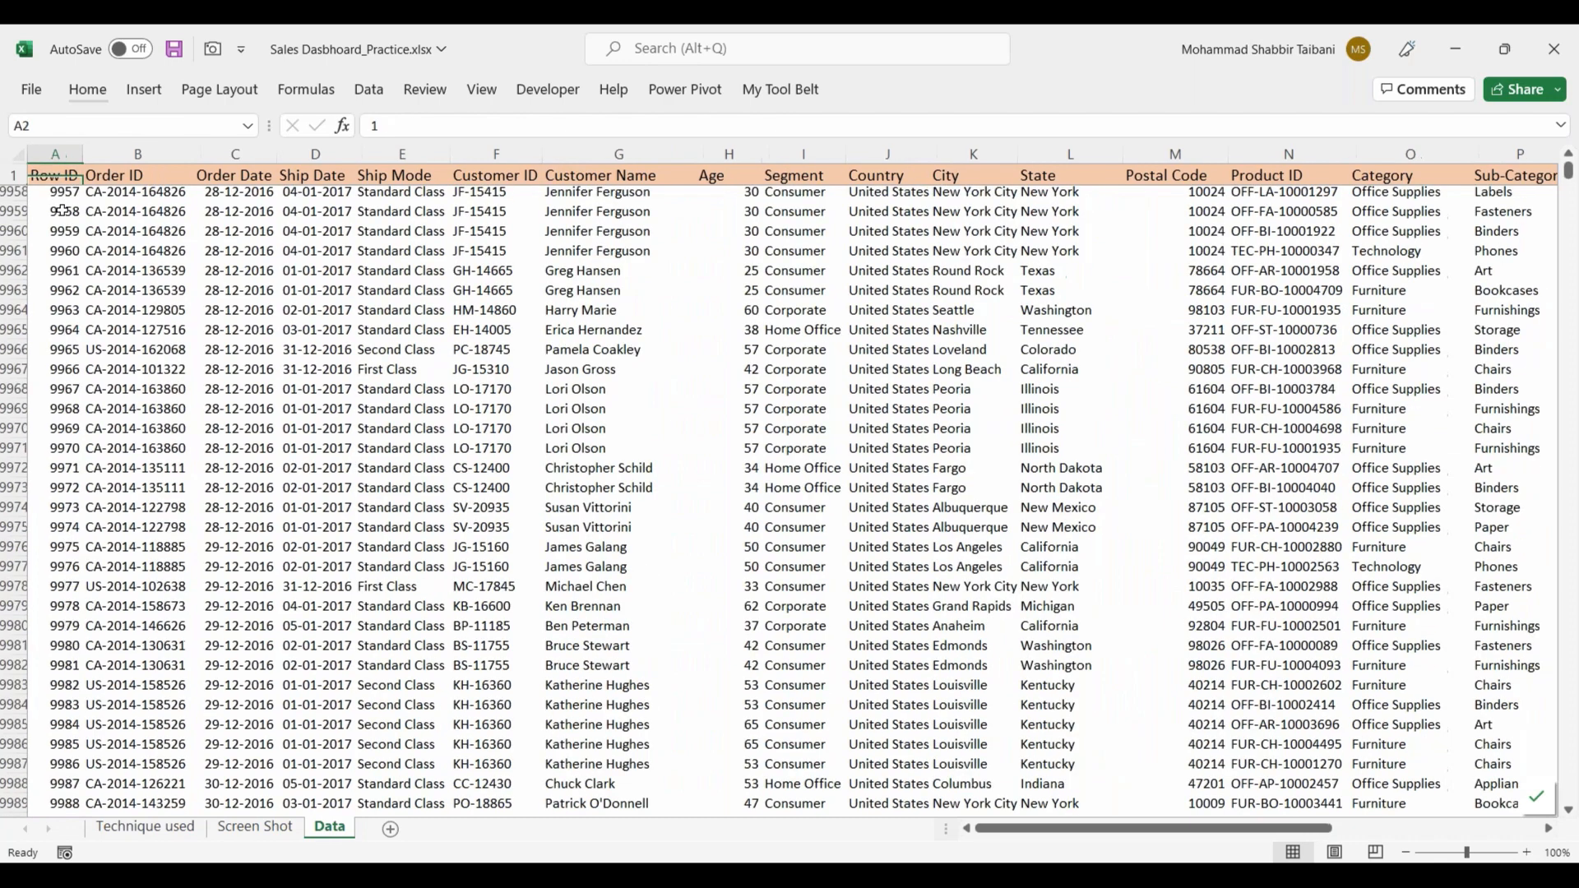
key(Up)
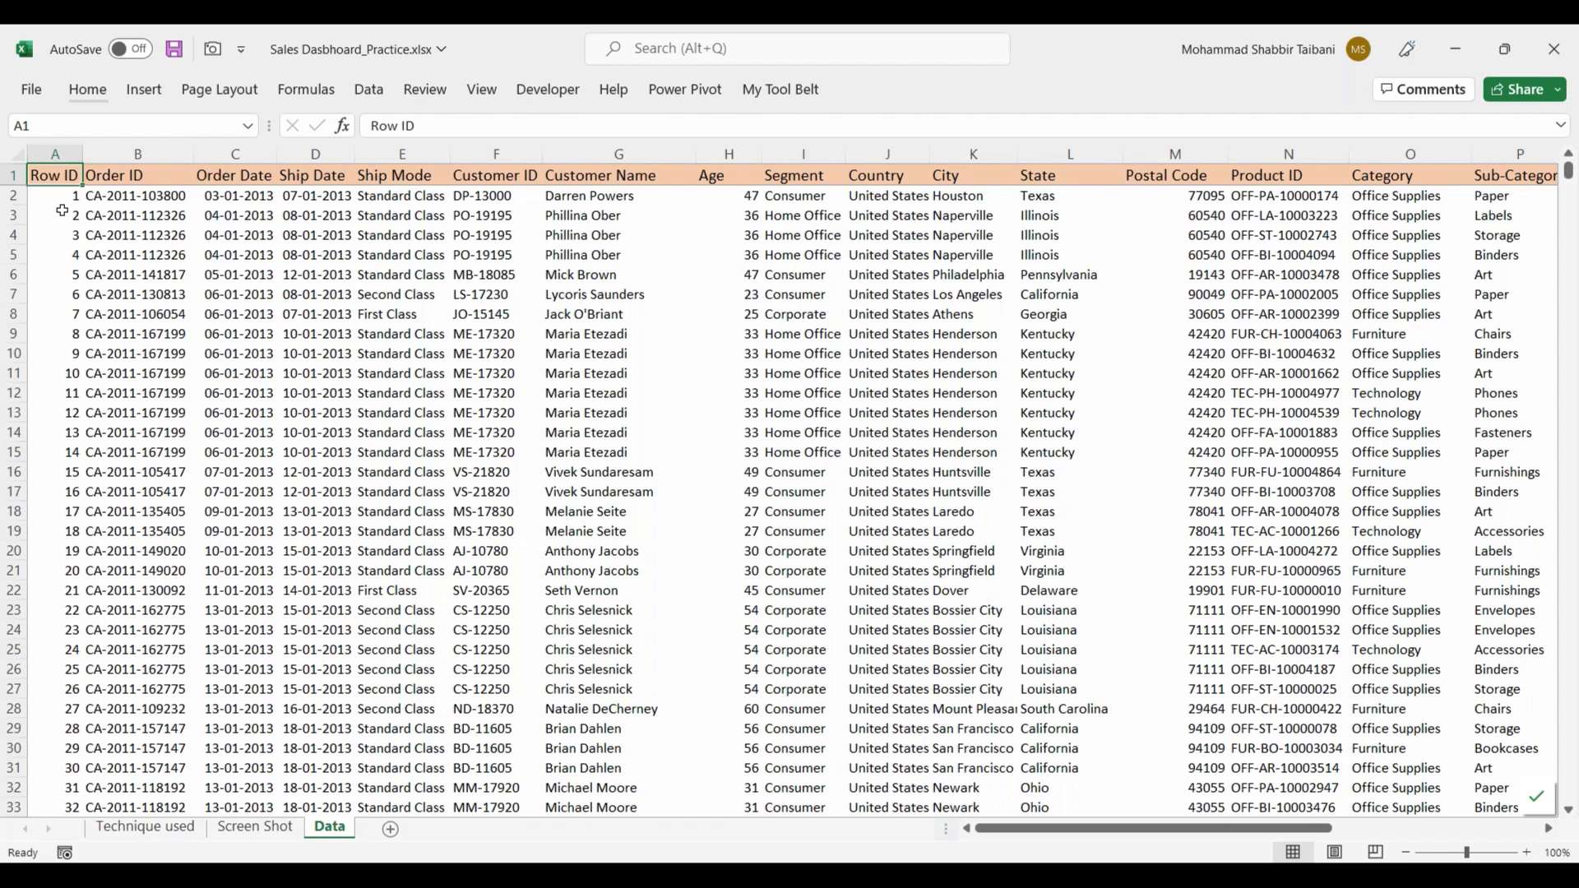
Step: Create a PivotTable on a new worksheet with the PivotTable and PivotChart Wizard, using the Excel list range $A$1:$V$9994 as source
key(alt)
key(d)
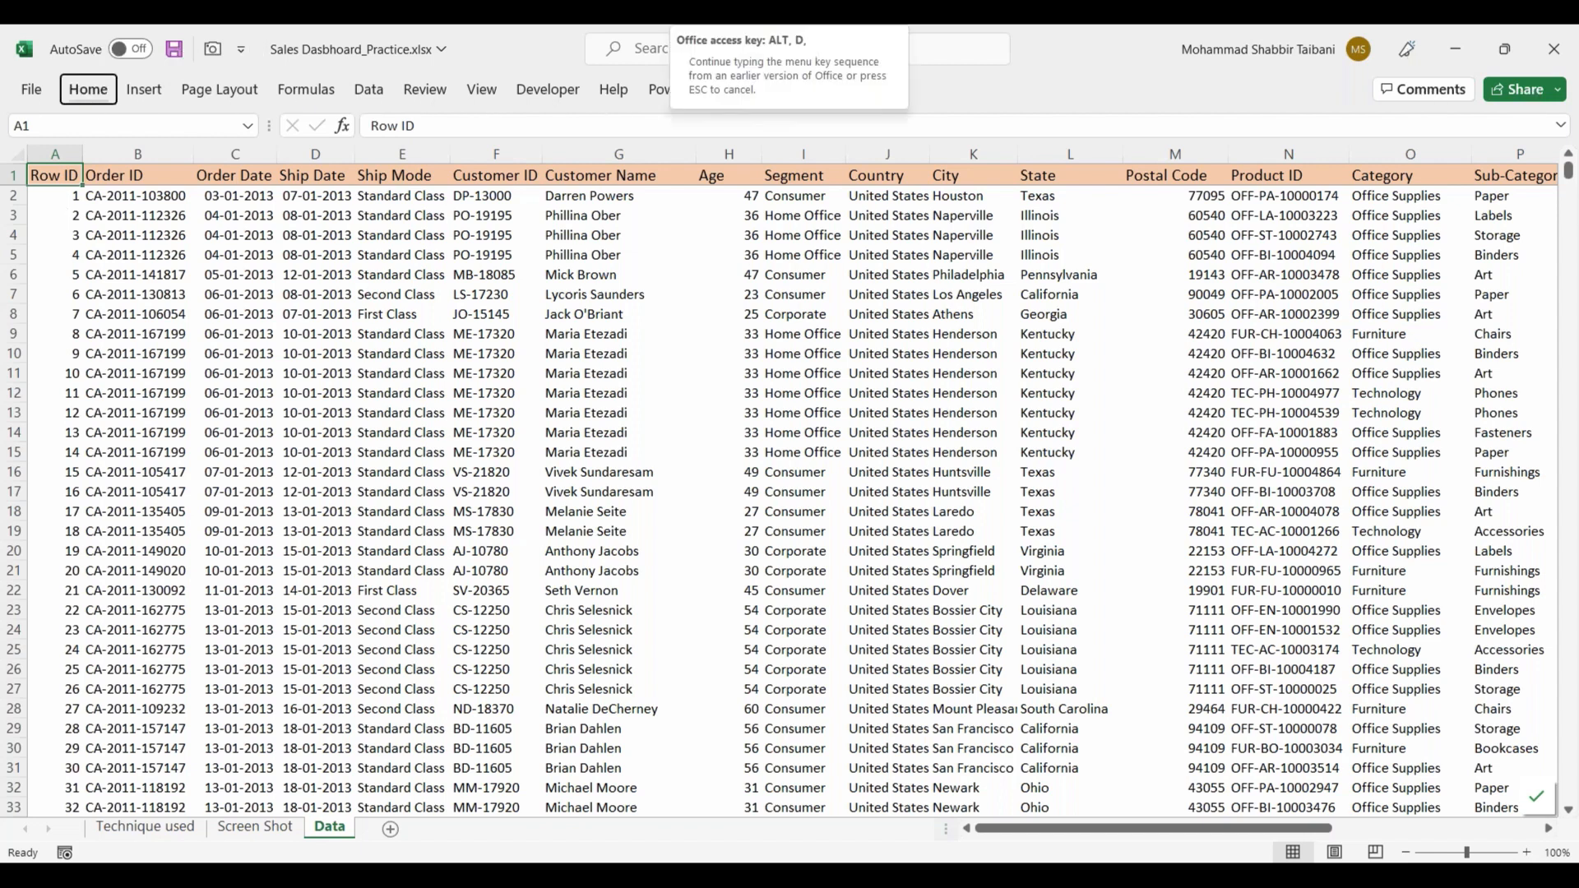
key(p)
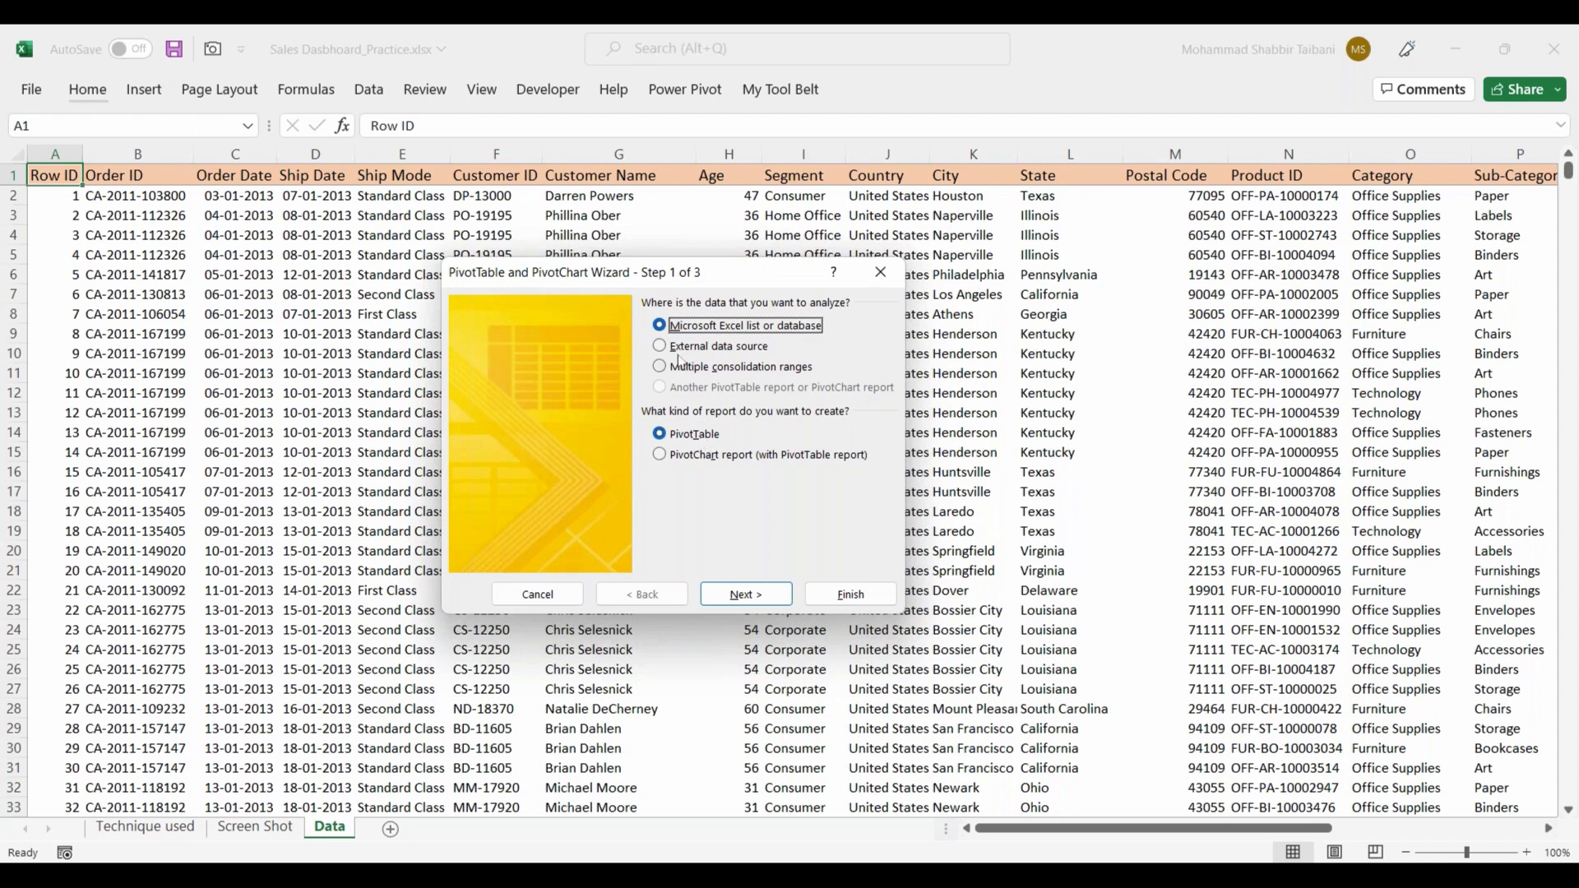
click(768, 598)
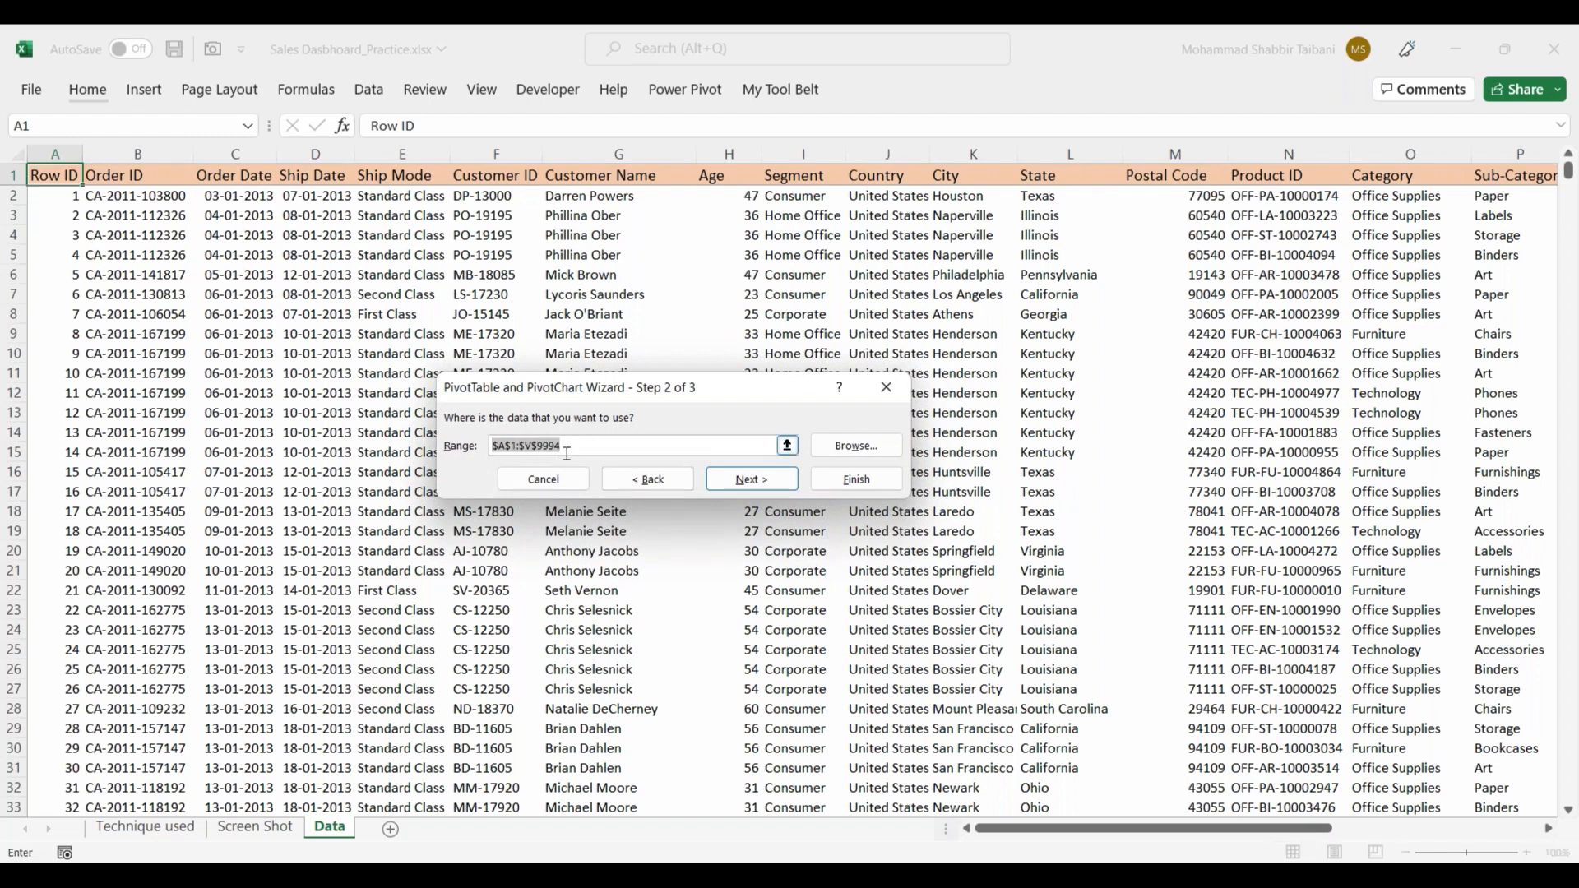
drag(1218, 833, 1468, 827)
drag(1232, 828, 1023, 832)
key(Return)
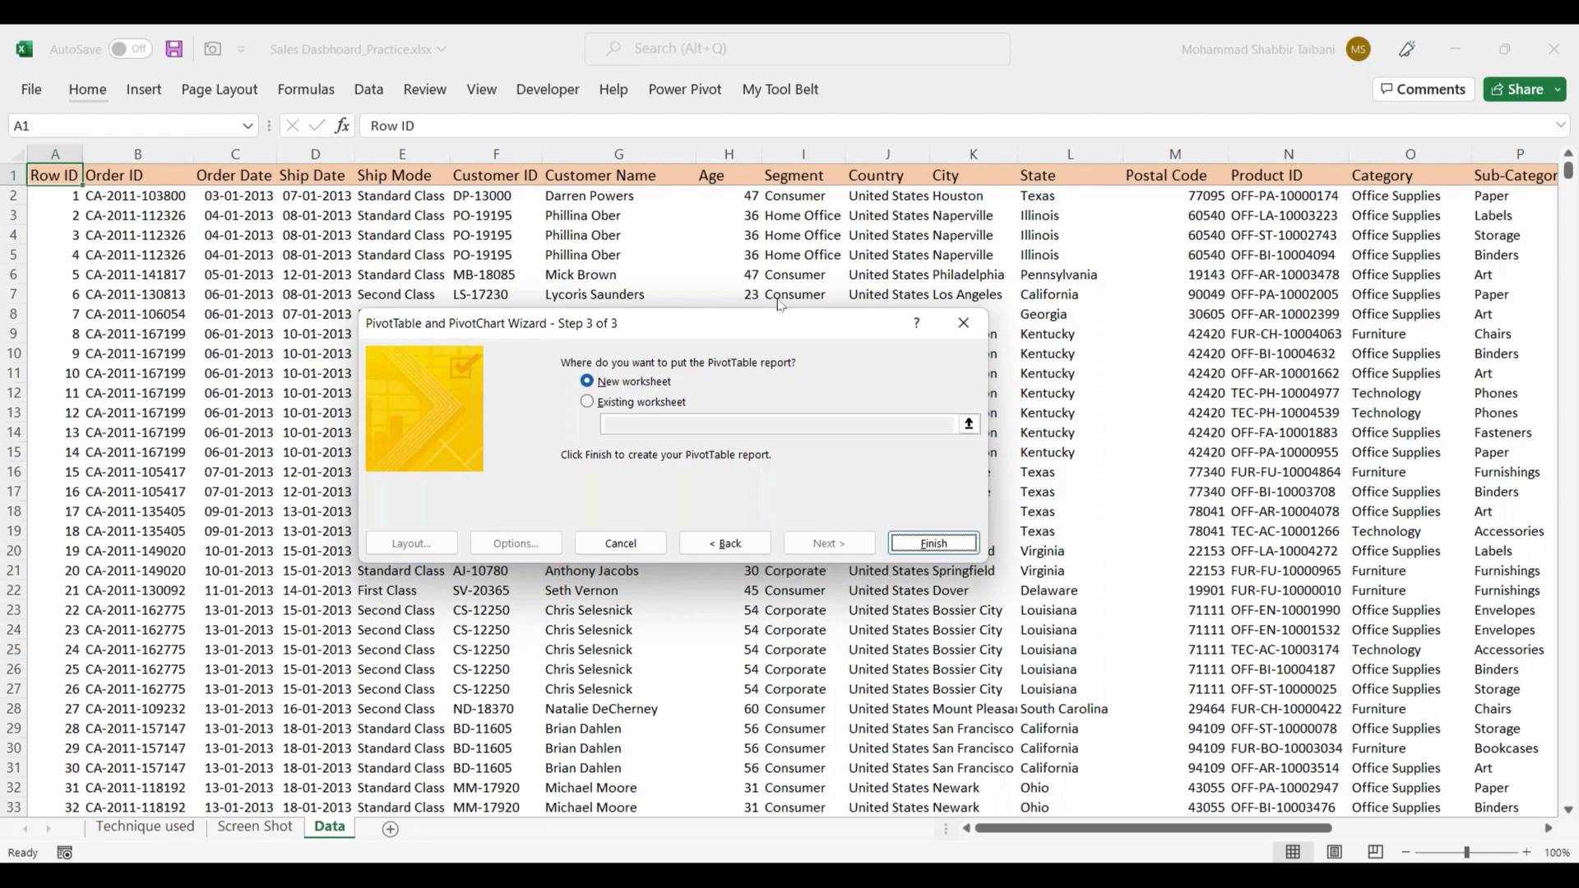
click(933, 545)
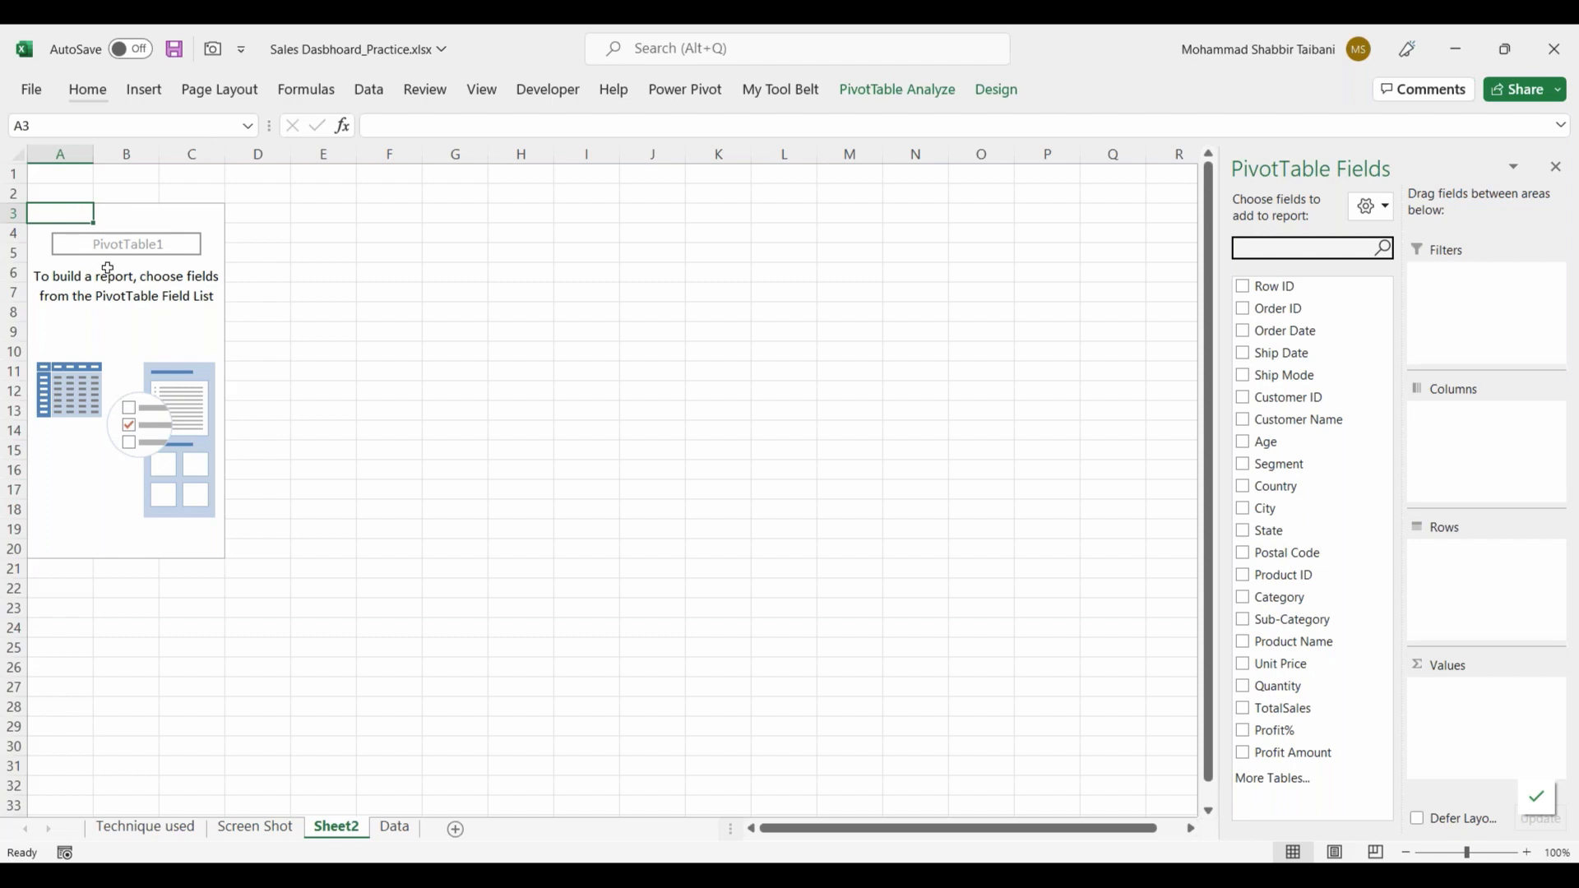
drag(15, 198, 239, 555)
drag(1210, 126, 1571, 824)
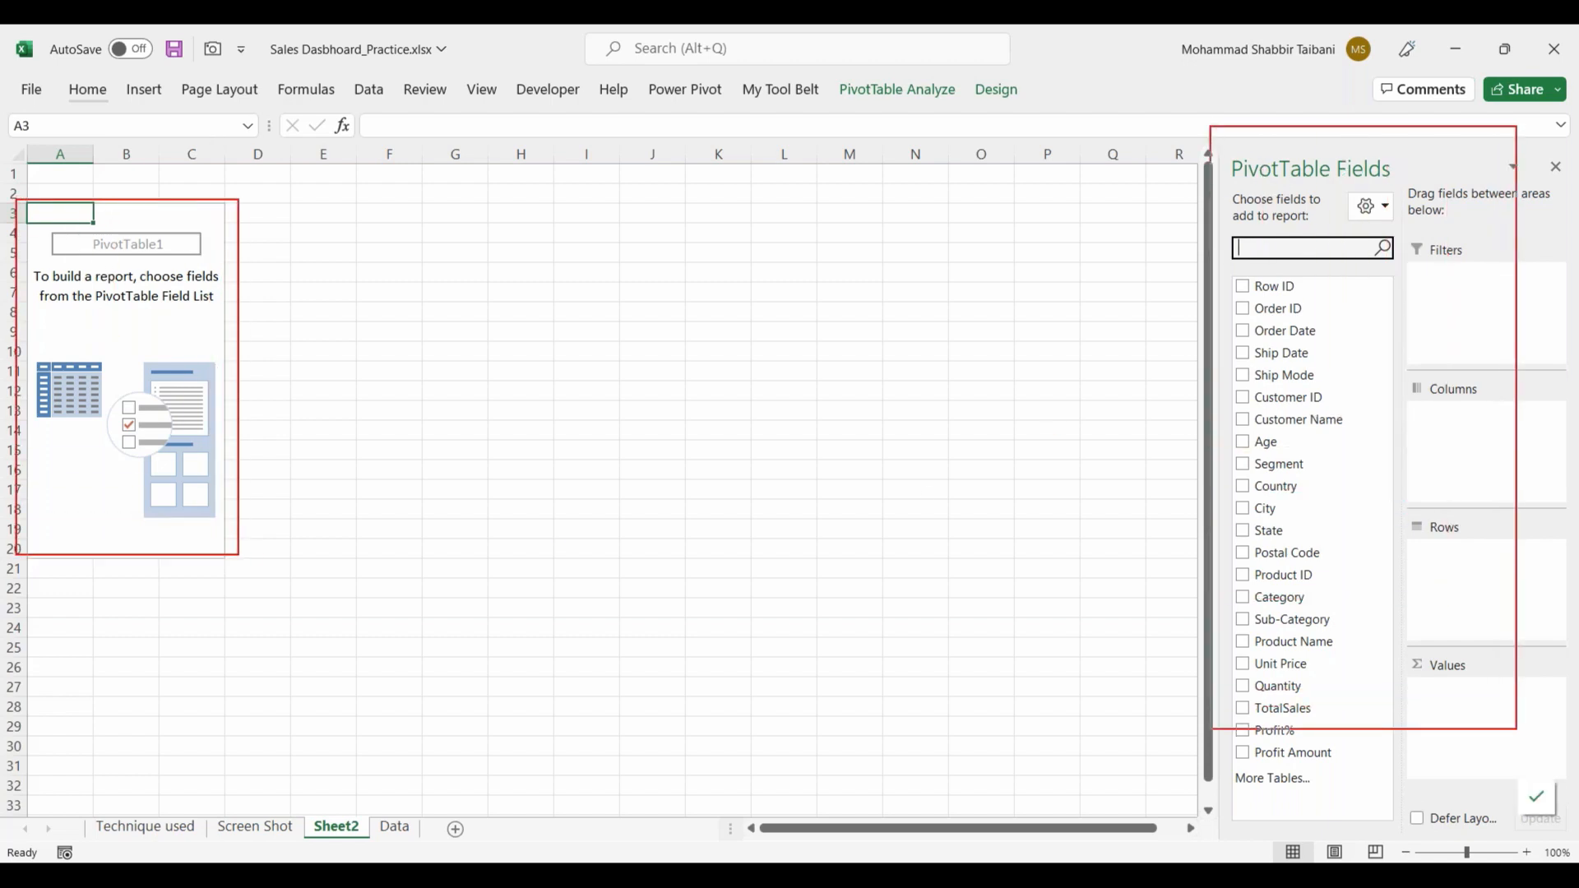
mouse_move(1368, 133)
mouse_down()
mouse_move(1379, 139)
mouse_move(1204, 160)
mouse_move(1367, 202)
mouse_move(1357, 130)
mouse_up()
drag(1093, 240, 1187, 187)
drag(1151, 184, 1167, 222)
mouse_move(1199, 282)
mouse_down()
mouse_move(1166, 560)
mouse_move(1180, 694)
mouse_up()
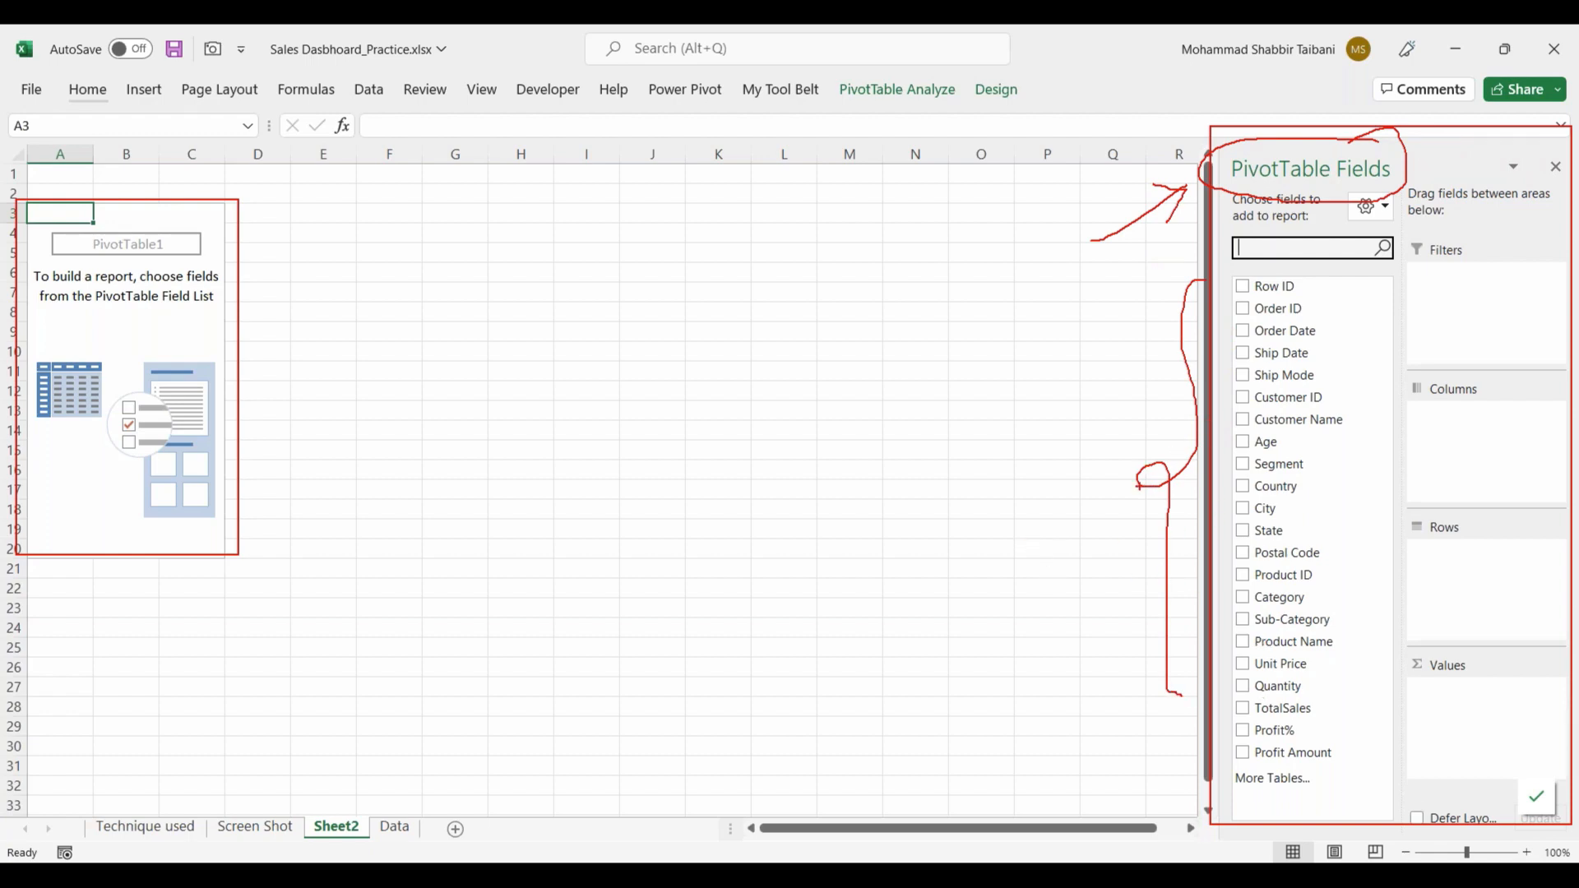
drag(1348, 279, 1361, 736)
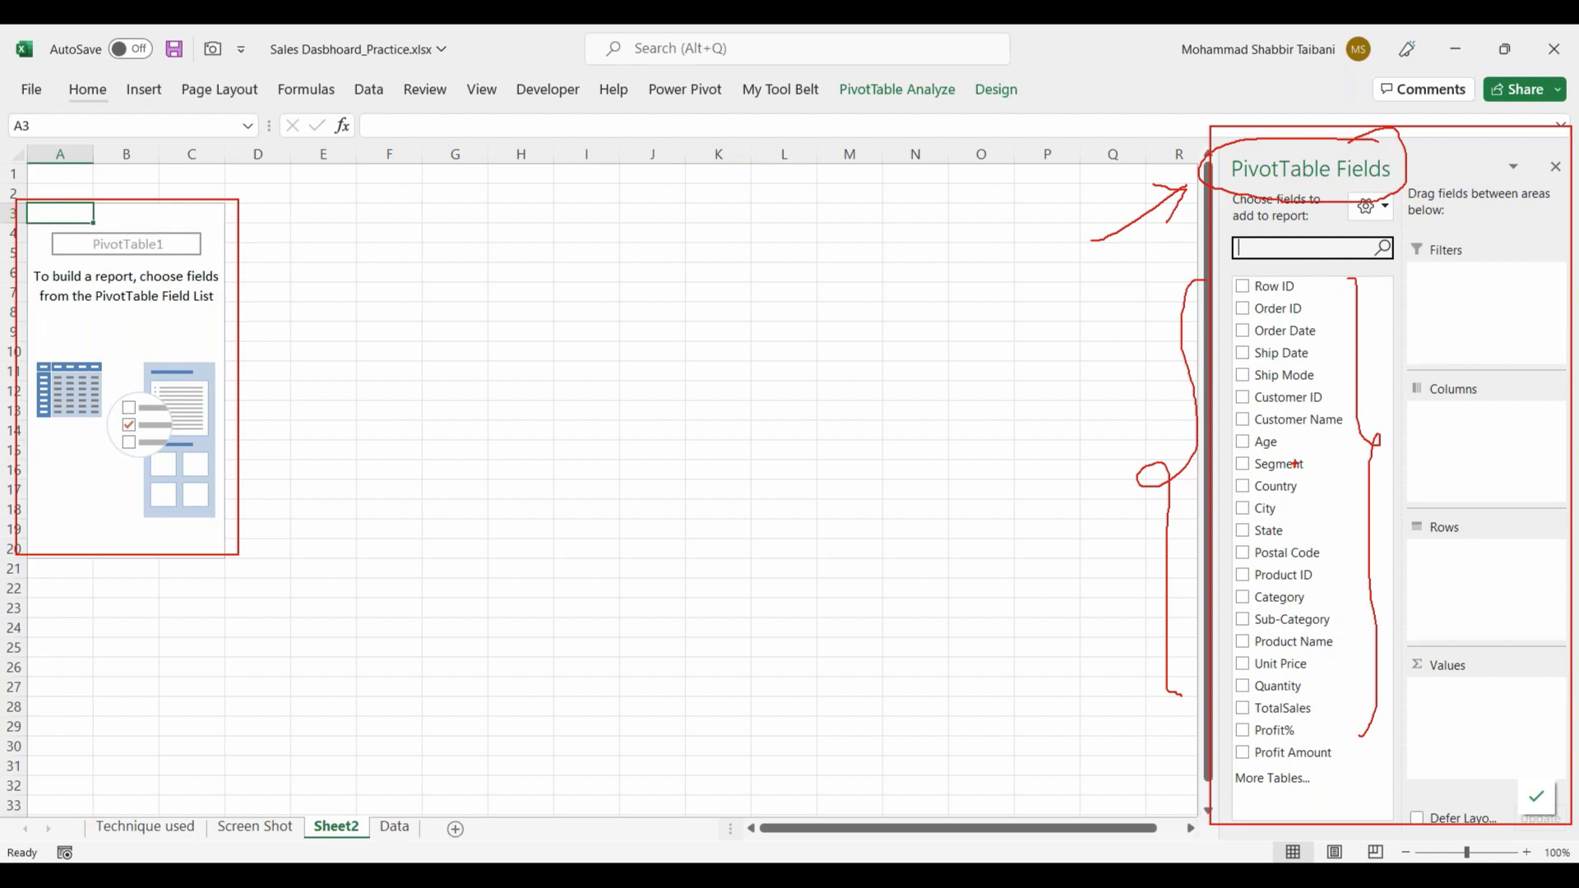
drag(1314, 497, 1365, 467)
drag(1329, 579, 1360, 558)
drag(1215, 516, 1187, 537)
mouse_move(1273, 342)
mouse_down()
mouse_move(1303, 341)
mouse_move(1296, 359)
mouse_up()
drag(1405, 357, 1555, 758)
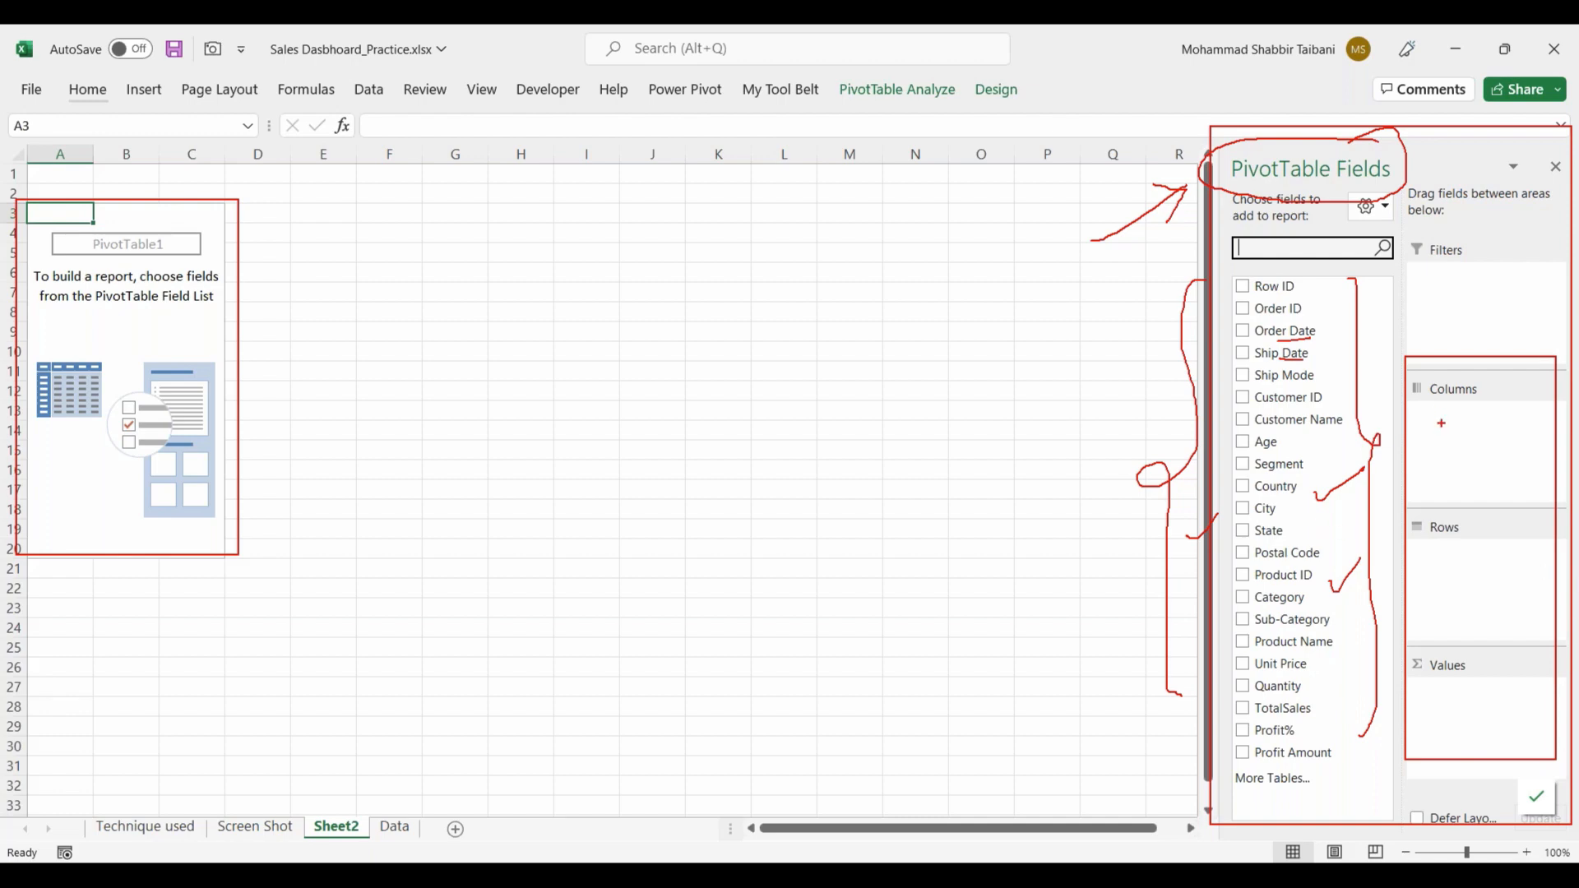
drag(1443, 426, 1511, 401)
drag(1439, 586, 1482, 571)
drag(1460, 691, 1564, 652)
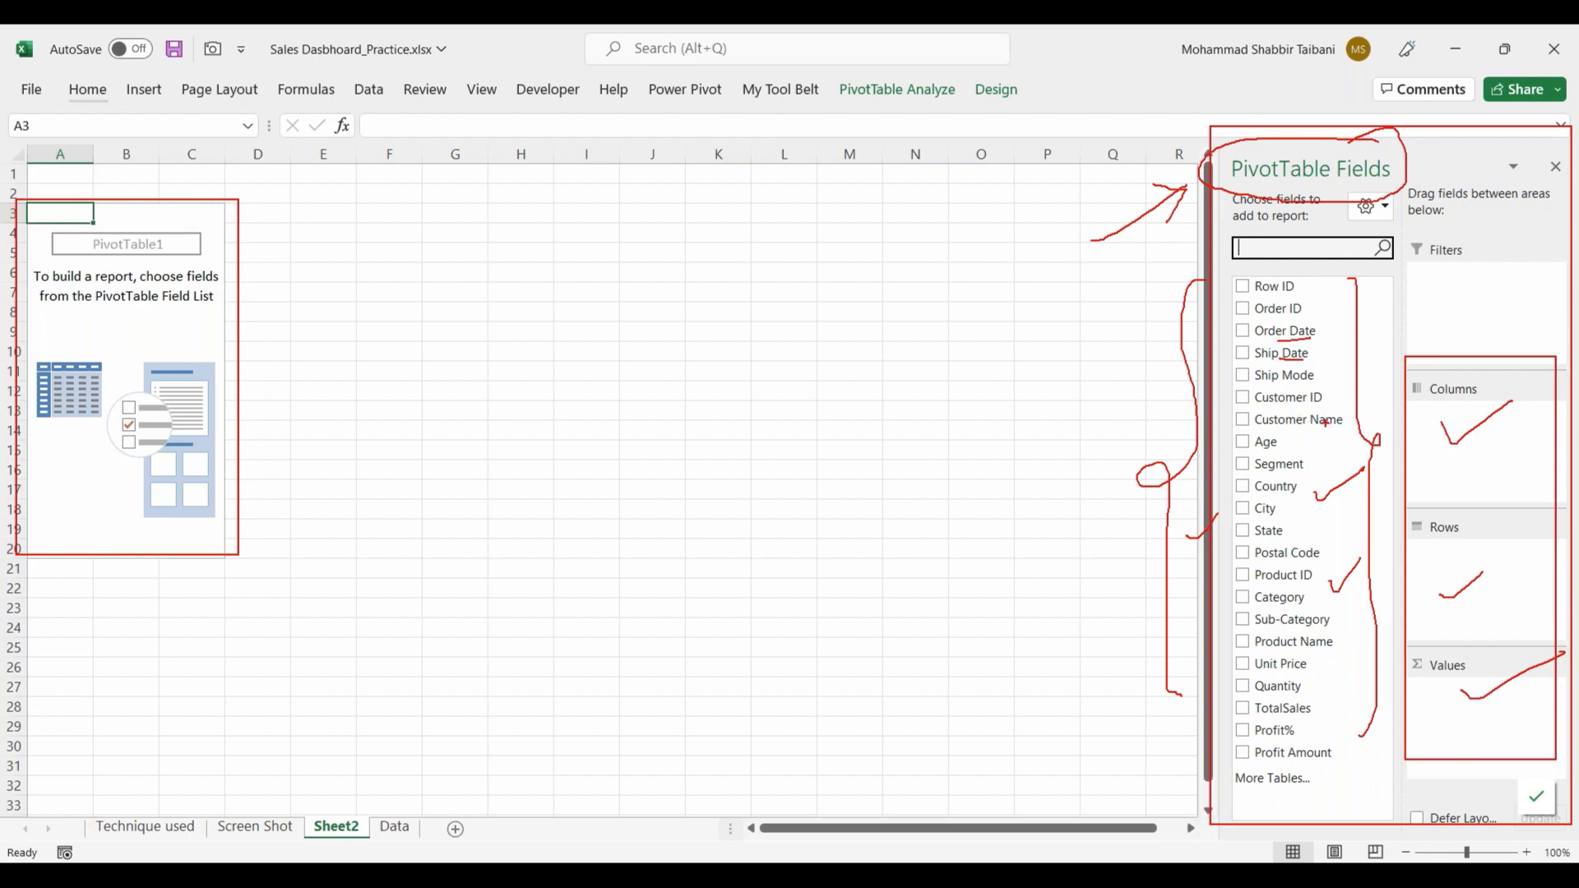
mouse_move(1347, 408)
mouse_down()
mouse_move(1398, 414)
mouse_move(1439, 459)
mouse_up()
drag(1445, 436, 1439, 461)
drag(1328, 416, 1429, 588)
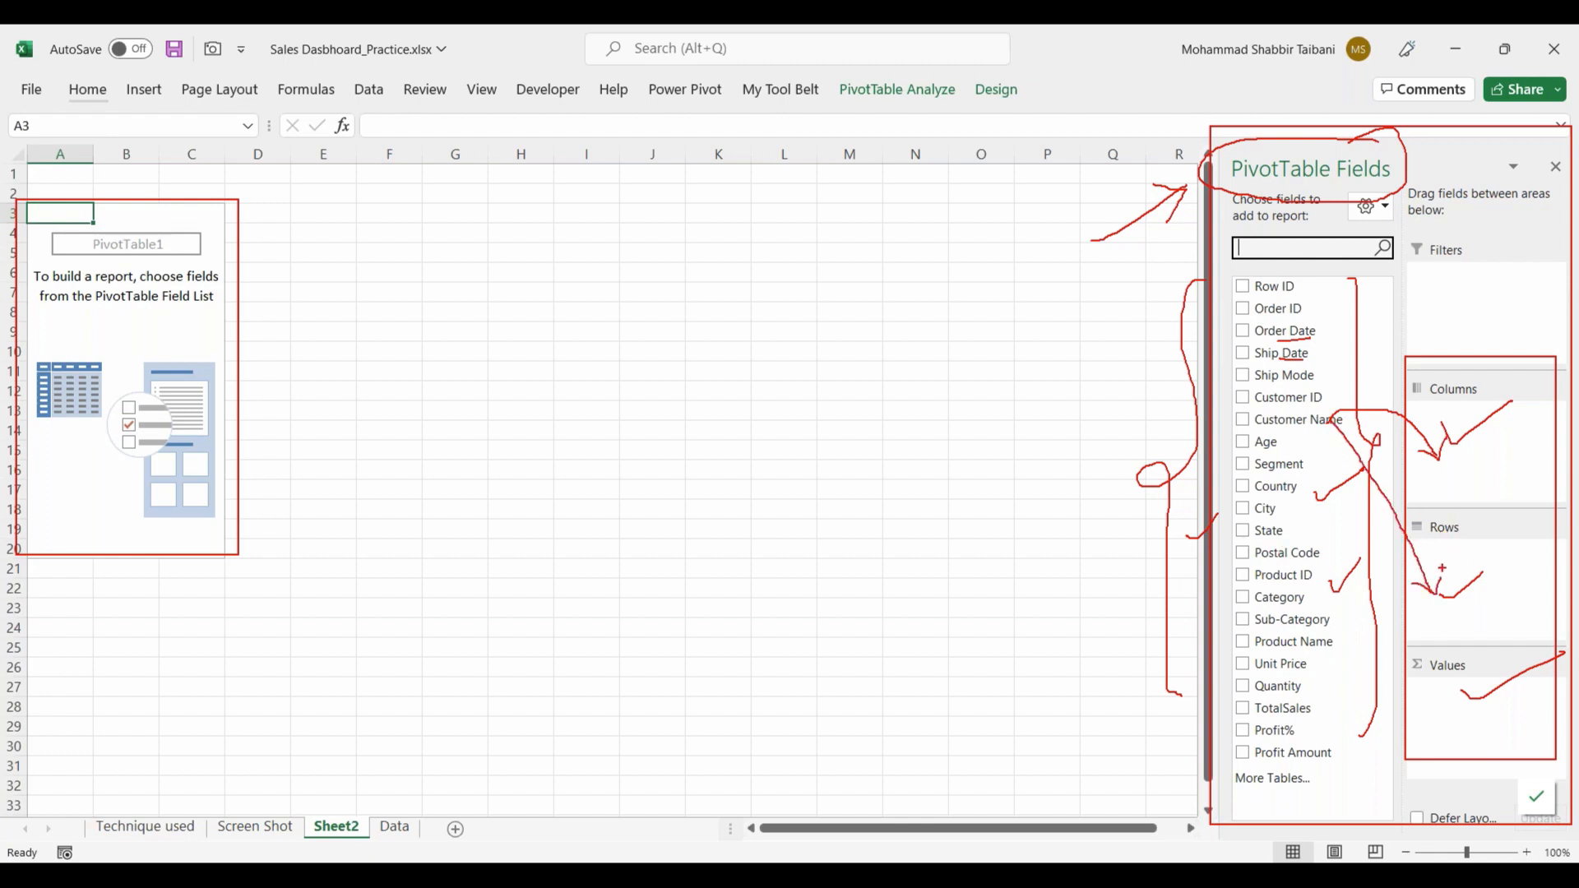
drag(486, 379, 567, 622)
drag(508, 479, 538, 511)
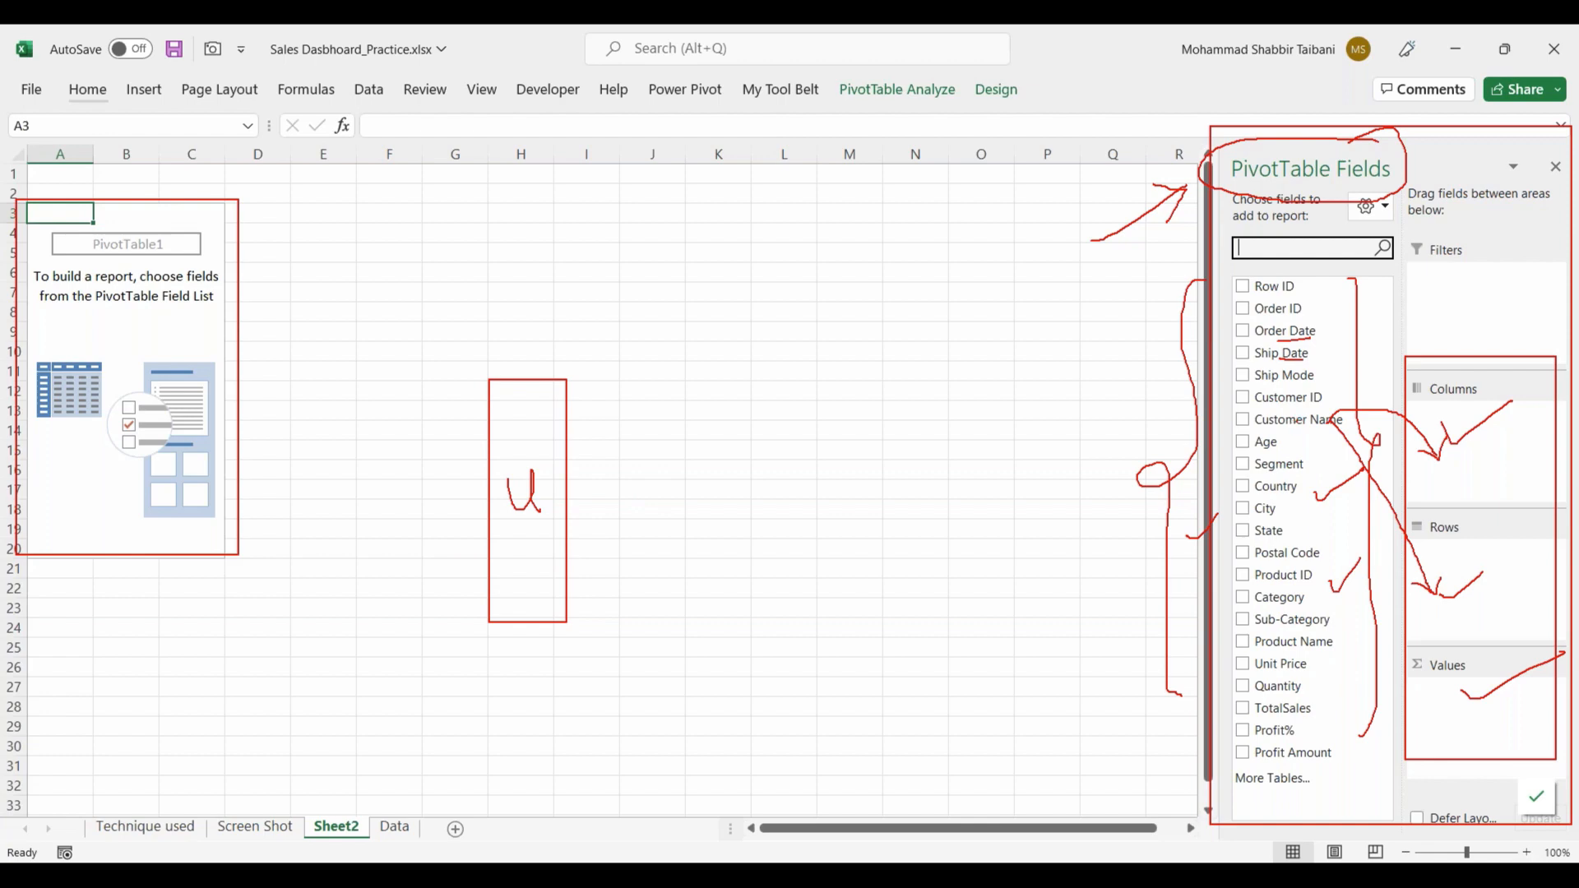
drag(1324, 413, 1465, 425)
mouse_move(625, 331)
mouse_down()
mouse_move(663, 372)
mouse_move(965, 377)
mouse_up()
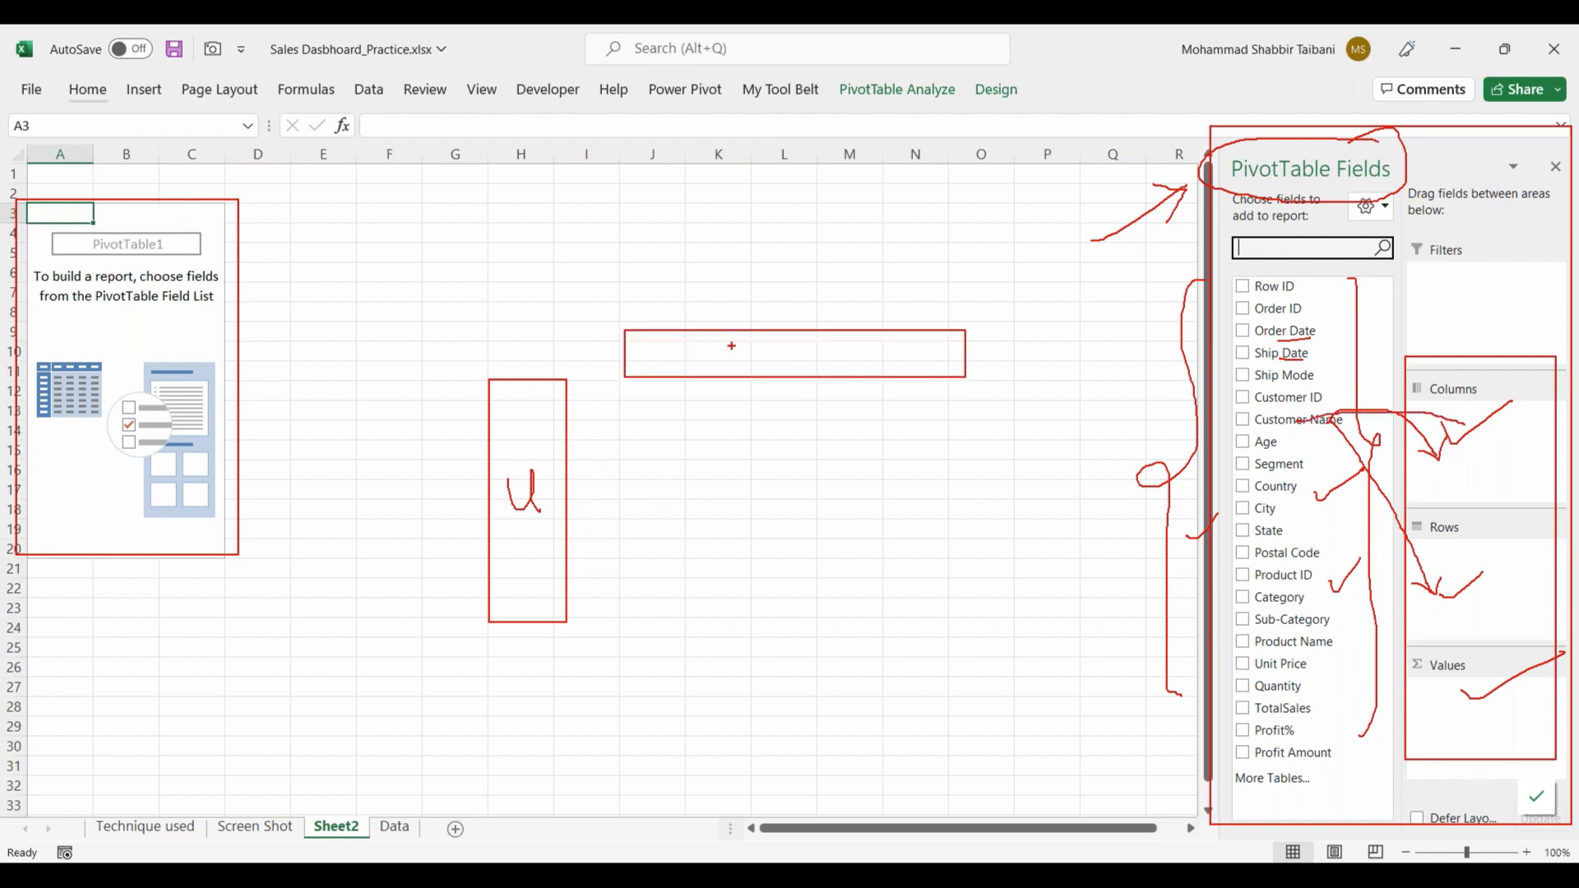
drag(755, 353, 788, 350)
drag(619, 395, 981, 638)
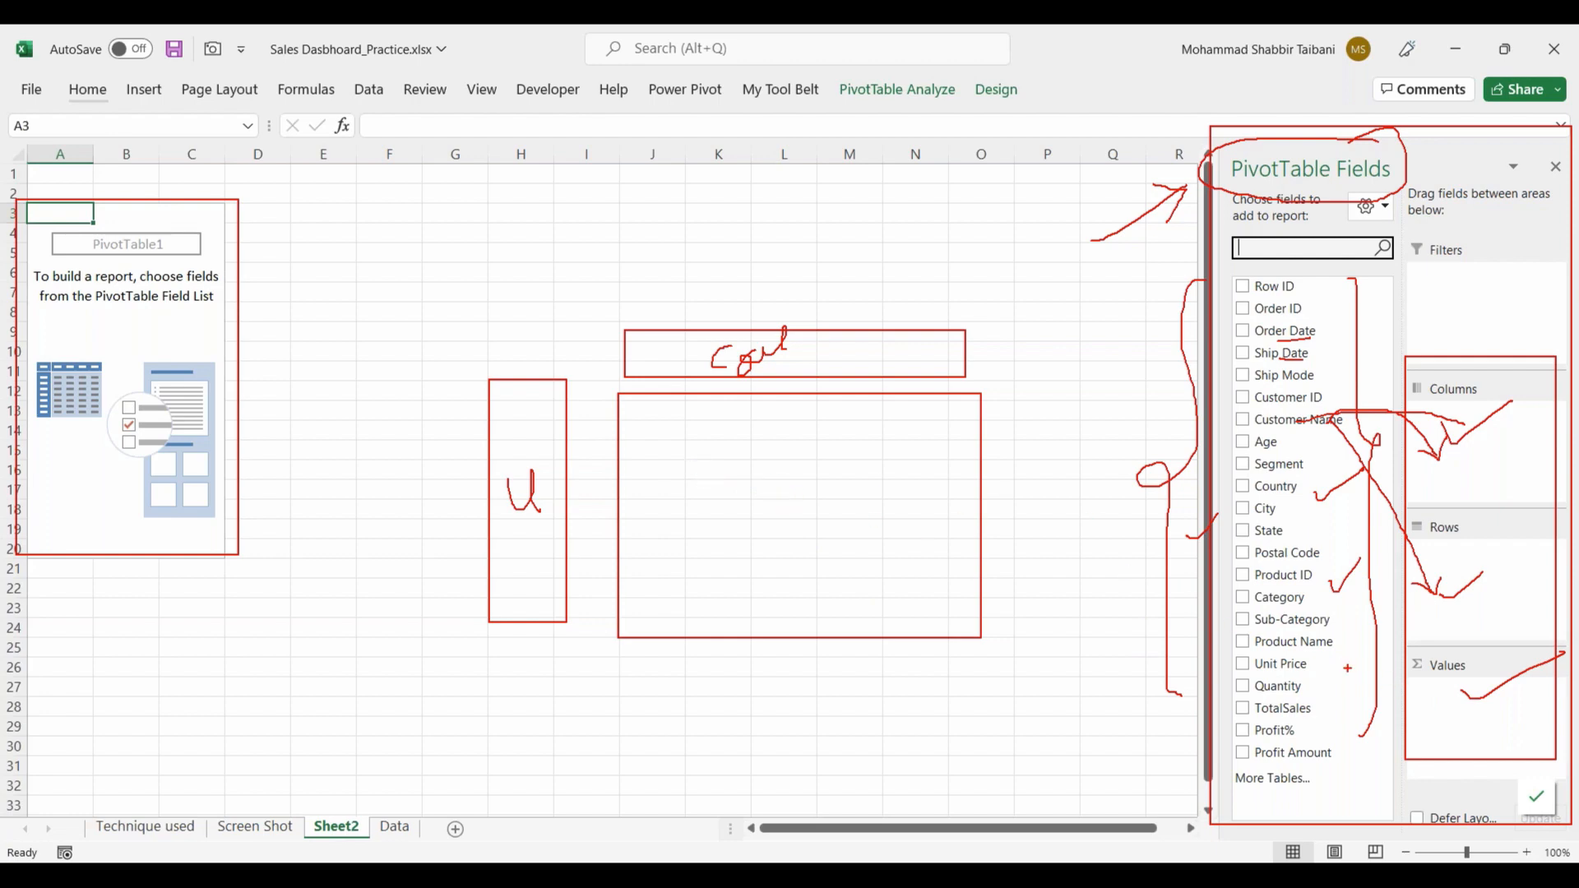
mouse_move(694, 464)
mouse_down()
mouse_move(673, 496)
mouse_move(757, 457)
mouse_move(777, 476)
mouse_up()
drag(712, 523, 799, 488)
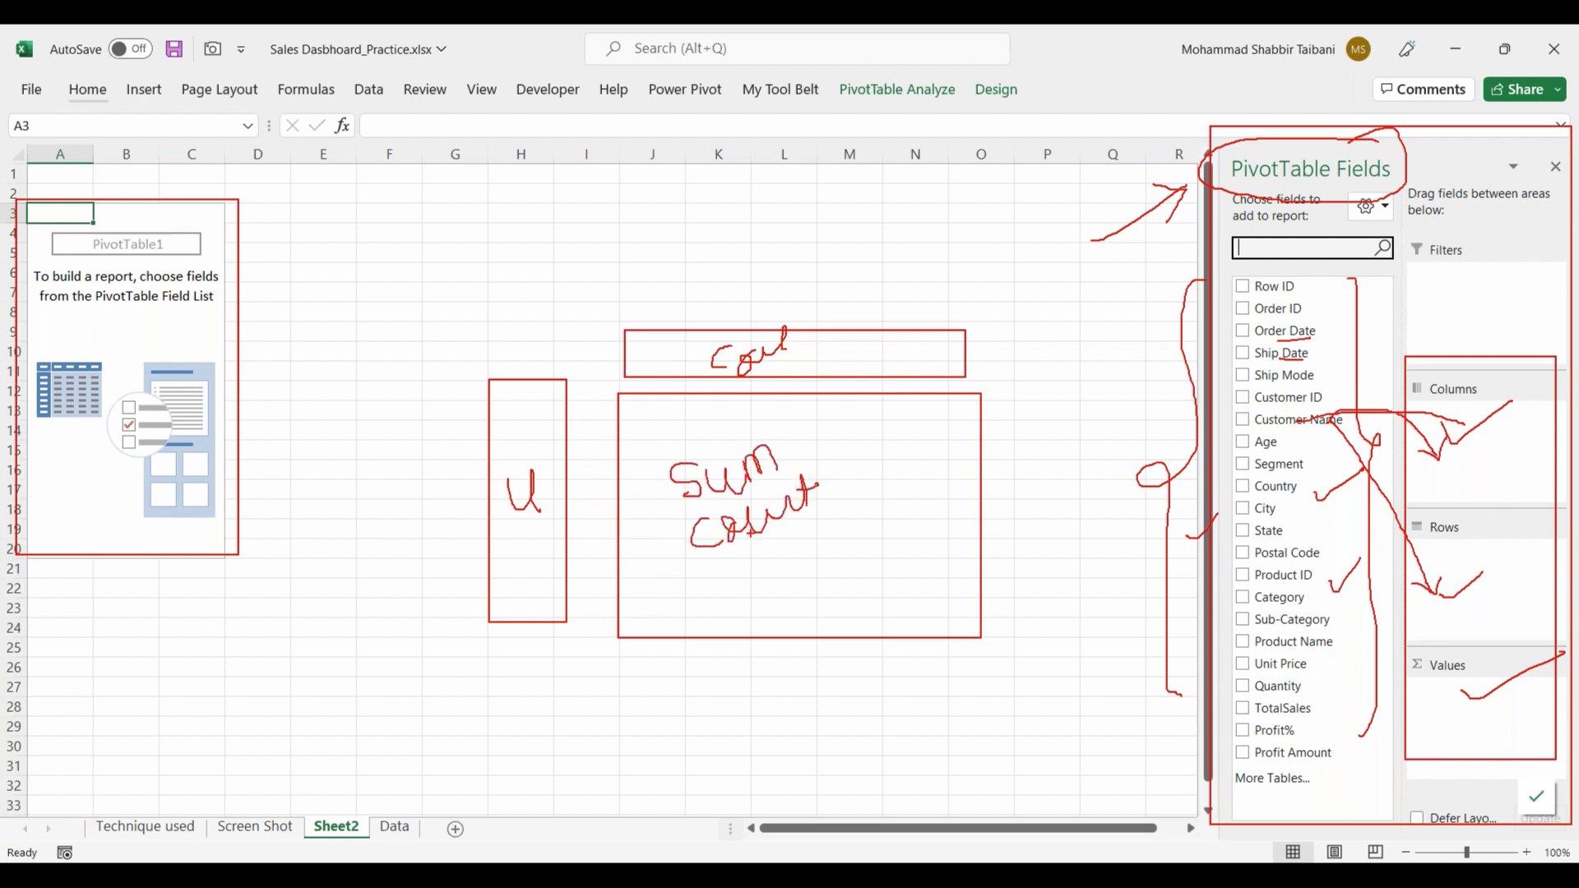
drag(635, 505, 666, 492)
drag(642, 552, 700, 516)
mouse_move(796, 447)
mouse_down()
mouse_move(881, 418)
mouse_move(866, 439)
mouse_up()
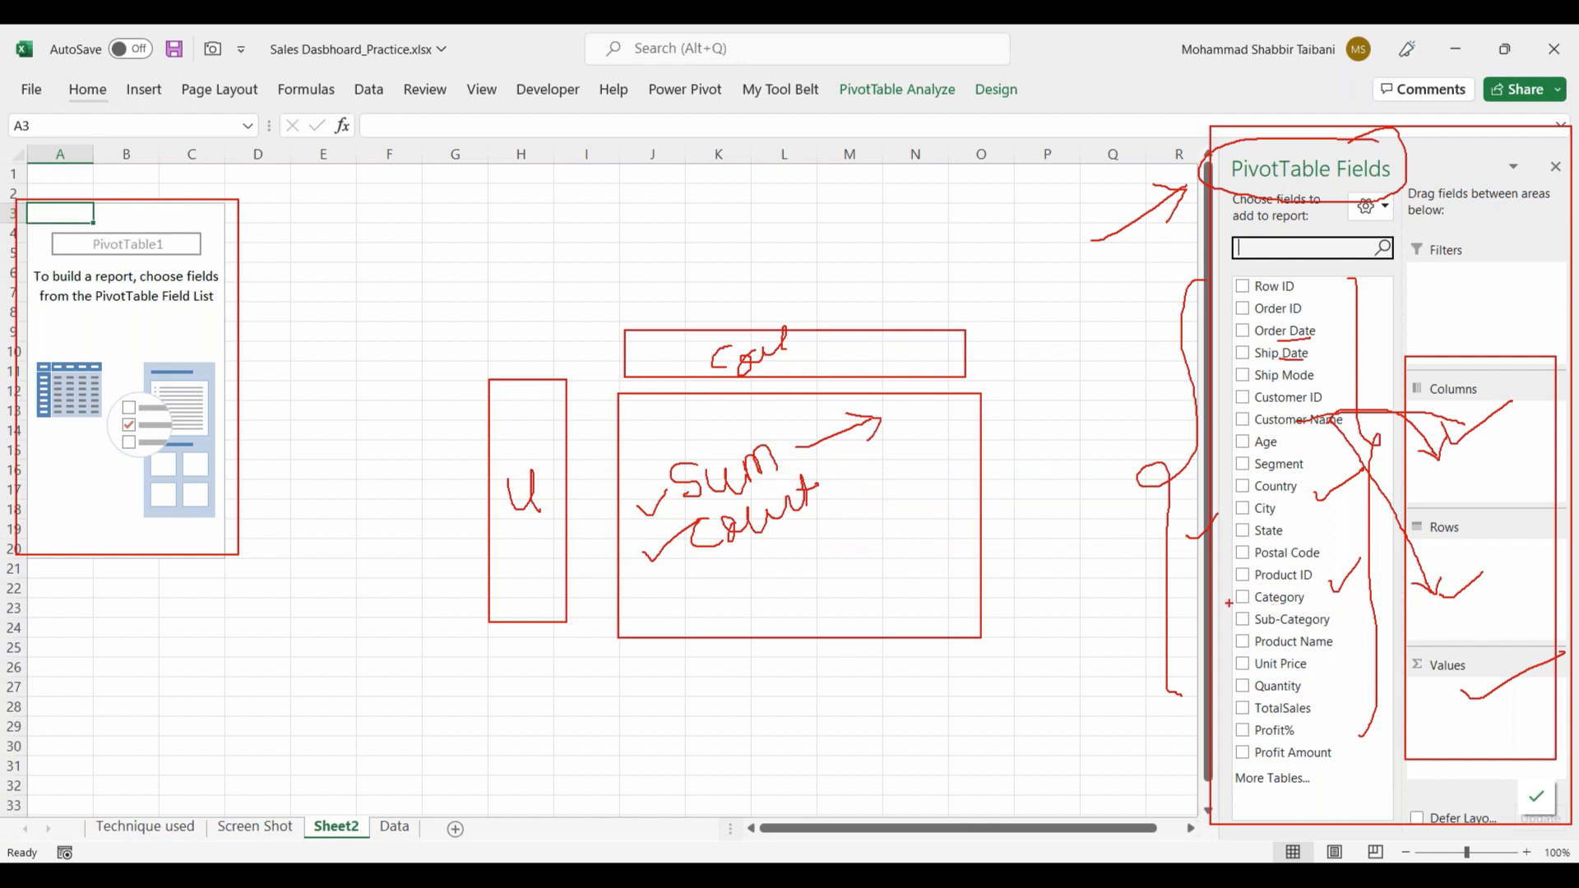
drag(1178, 607, 1240, 597)
drag(846, 492, 877, 490)
key(Escape)
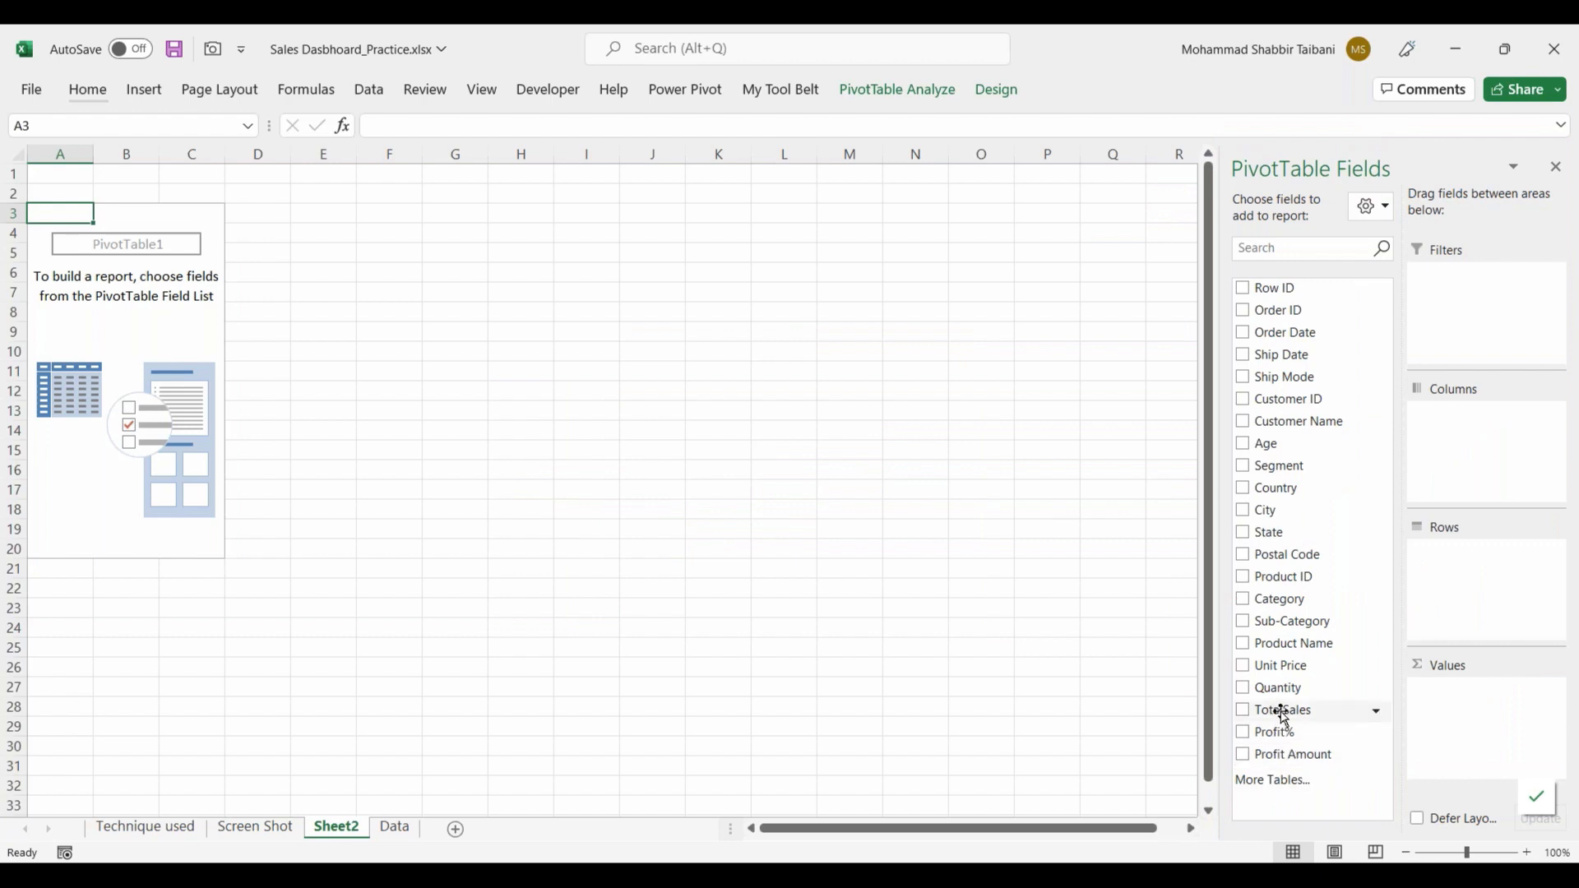
Step: Try TotalSales as a sum in the empty PivotTable's Values area and take the field back out
drag(1283, 715, 1484, 721)
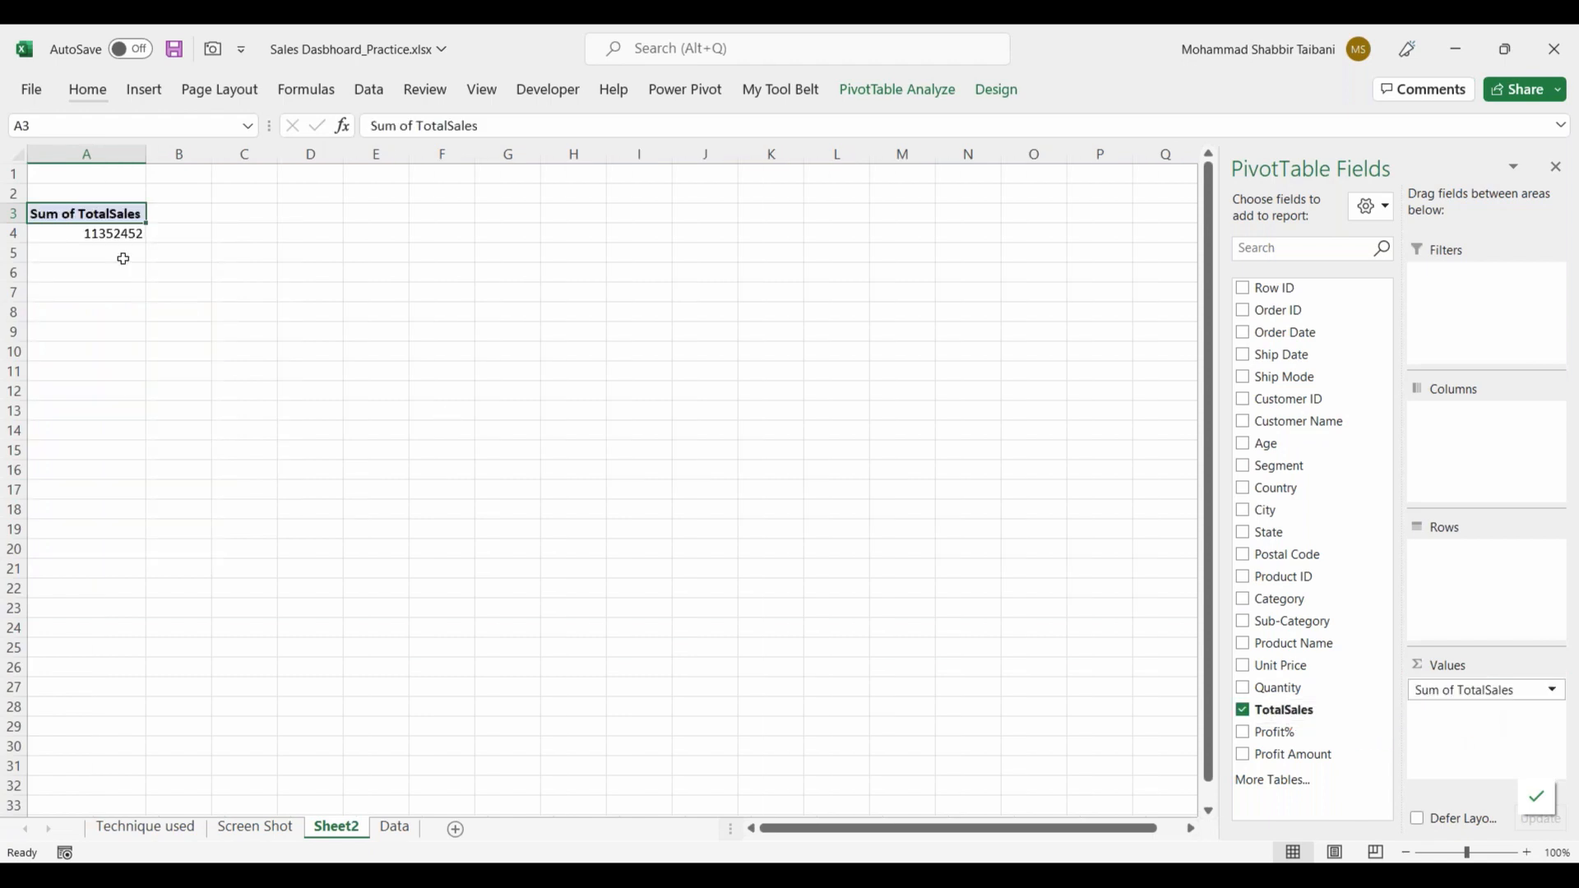
click(108, 234)
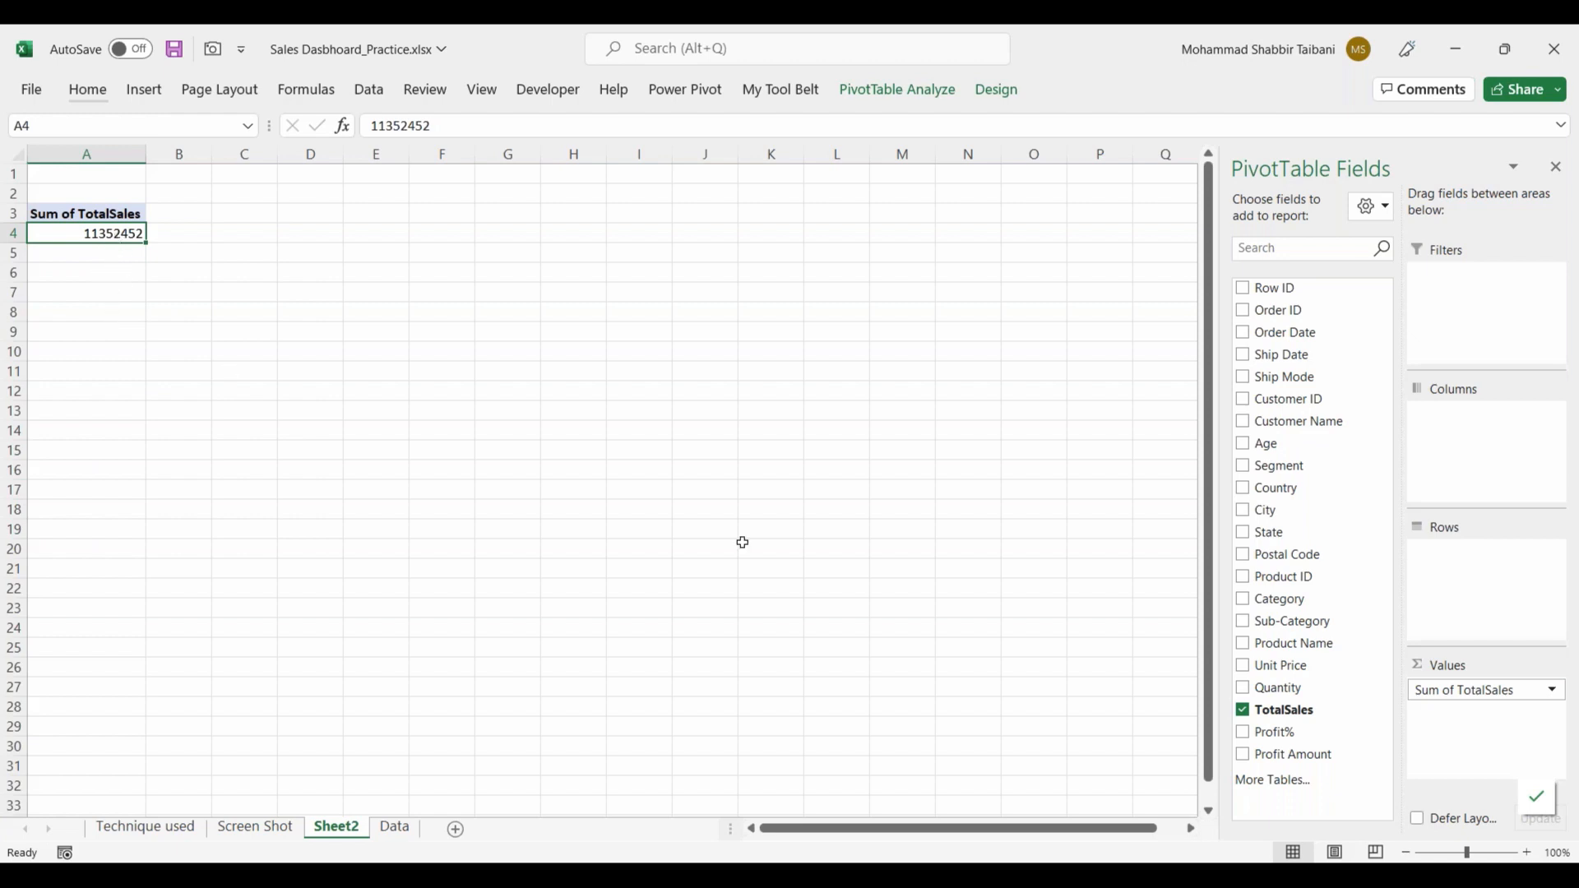
drag(1448, 694, 1288, 723)
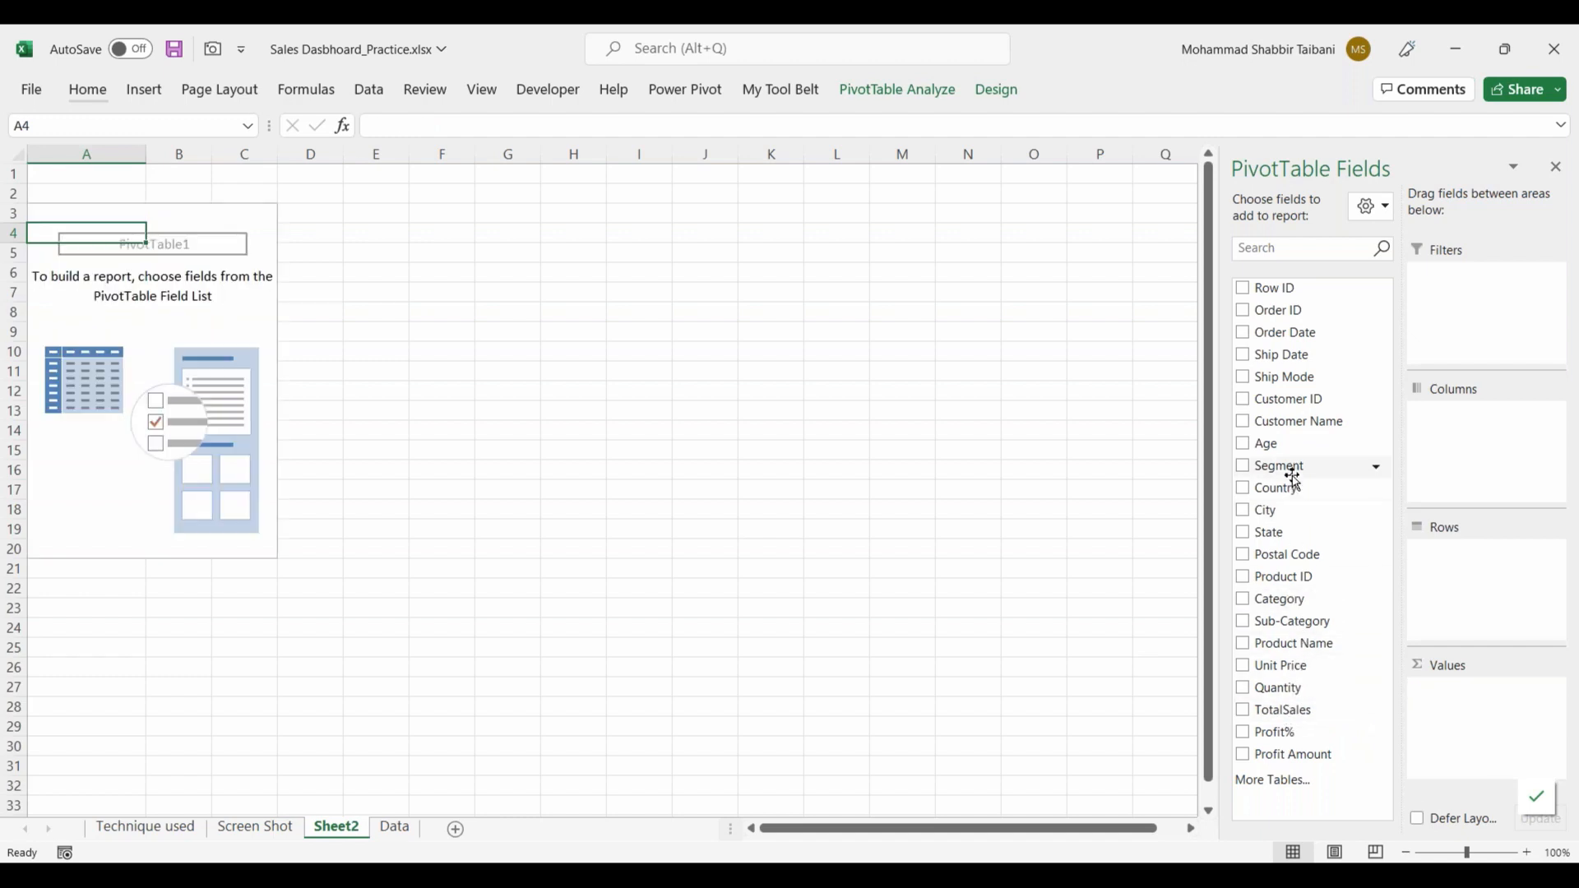
Step: Place Category in the PivotTable's Rows area after trying it in Values and in Columns
drag(1277, 603, 1496, 717)
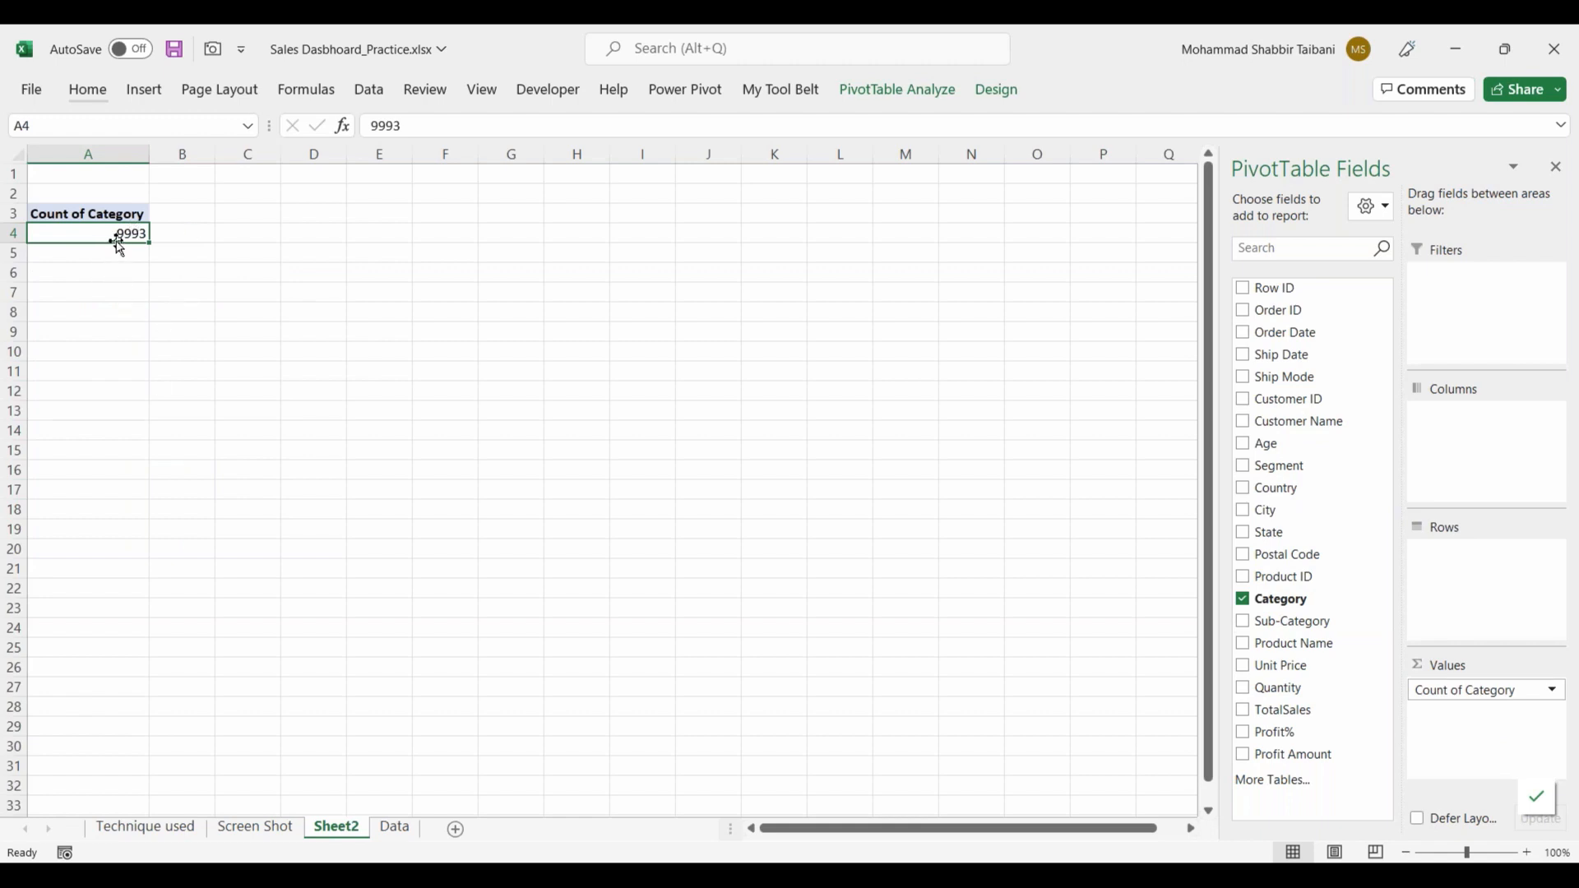
mouse_move(116, 233)
drag(1480, 689, 1486, 589)
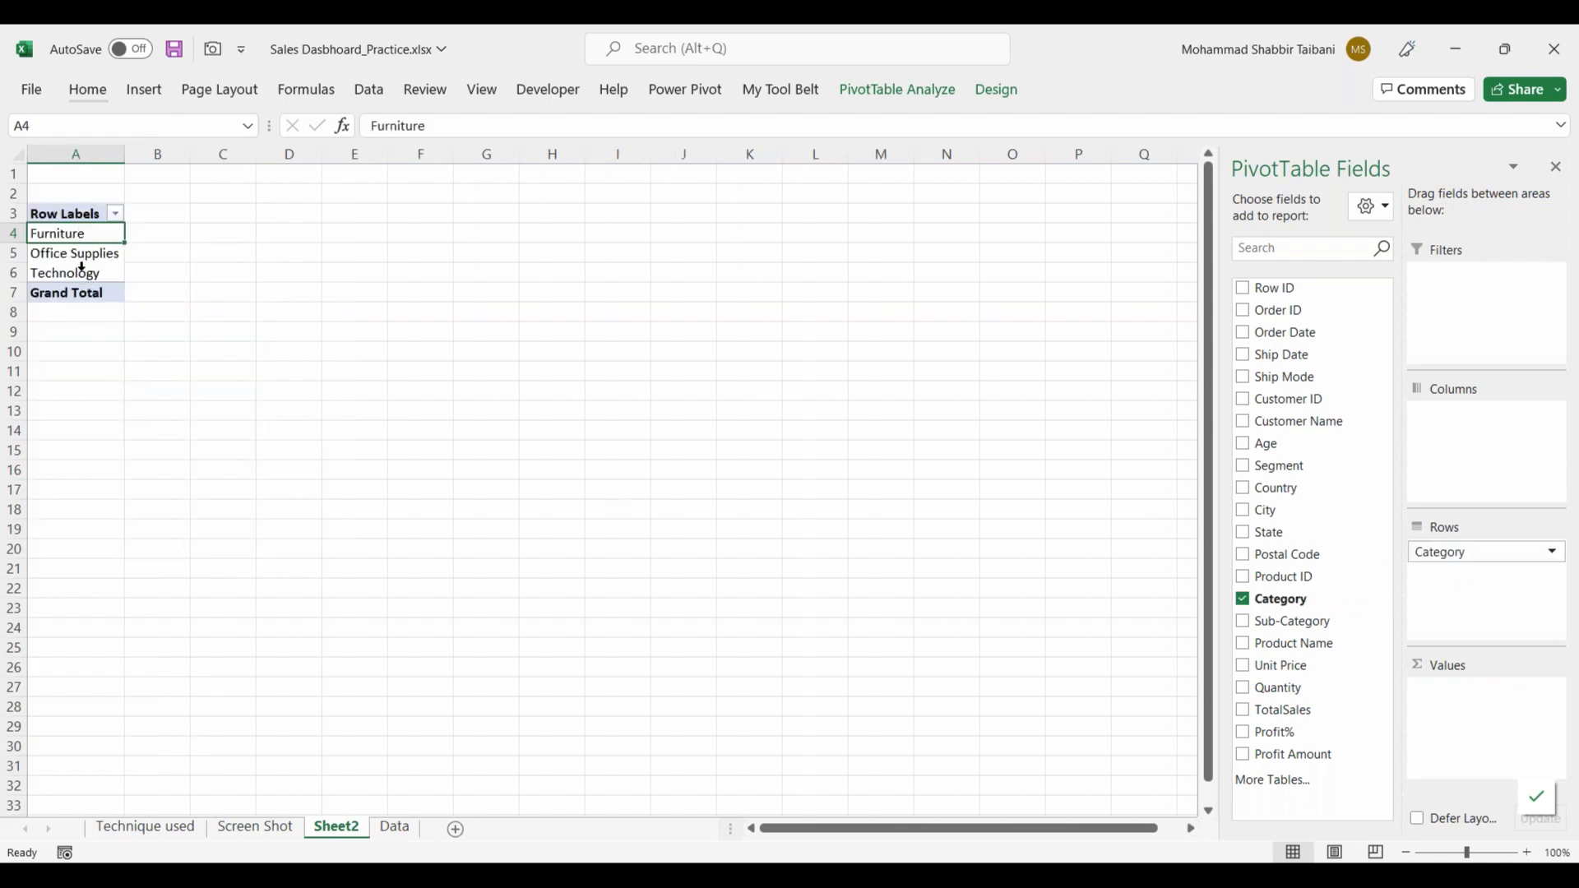
drag(498, 212, 497, 494)
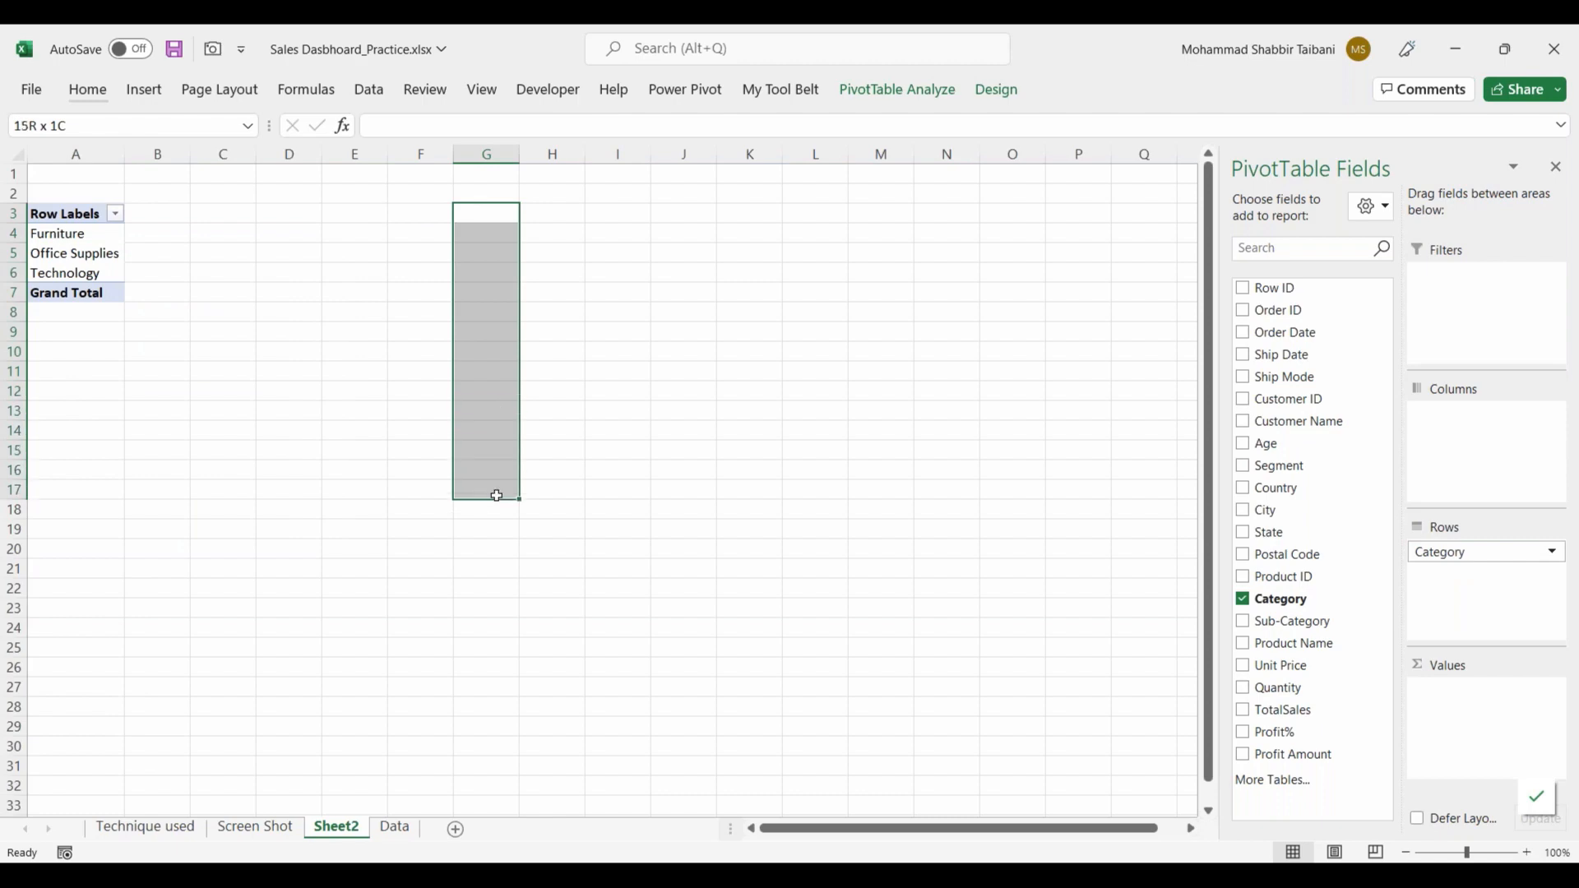
click(78, 234)
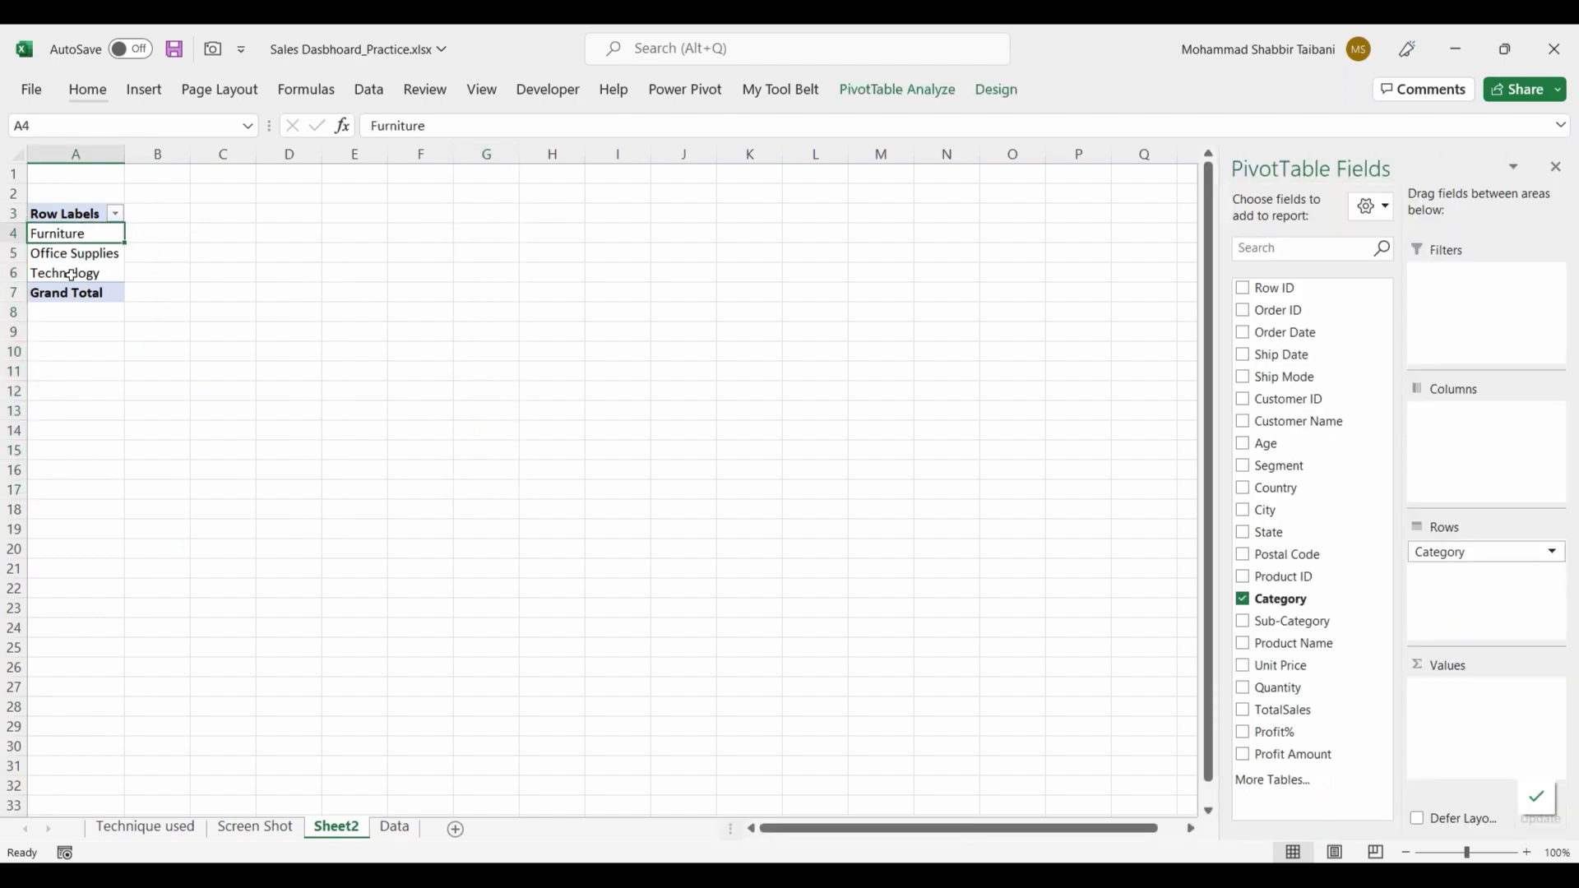
drag(1435, 552, 1468, 436)
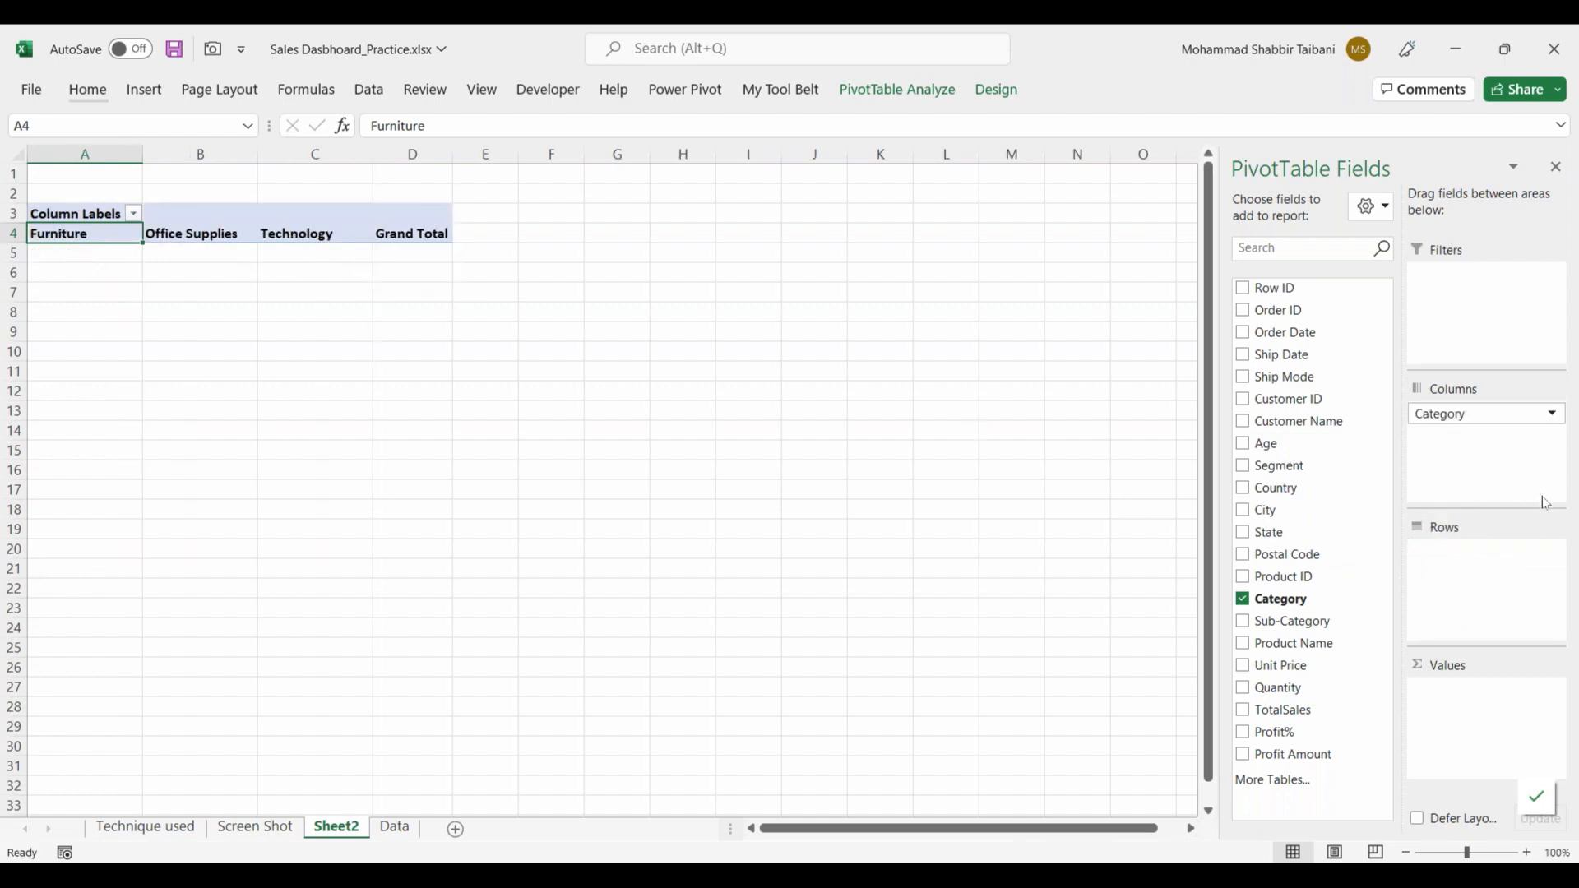
drag(1460, 420, 1484, 568)
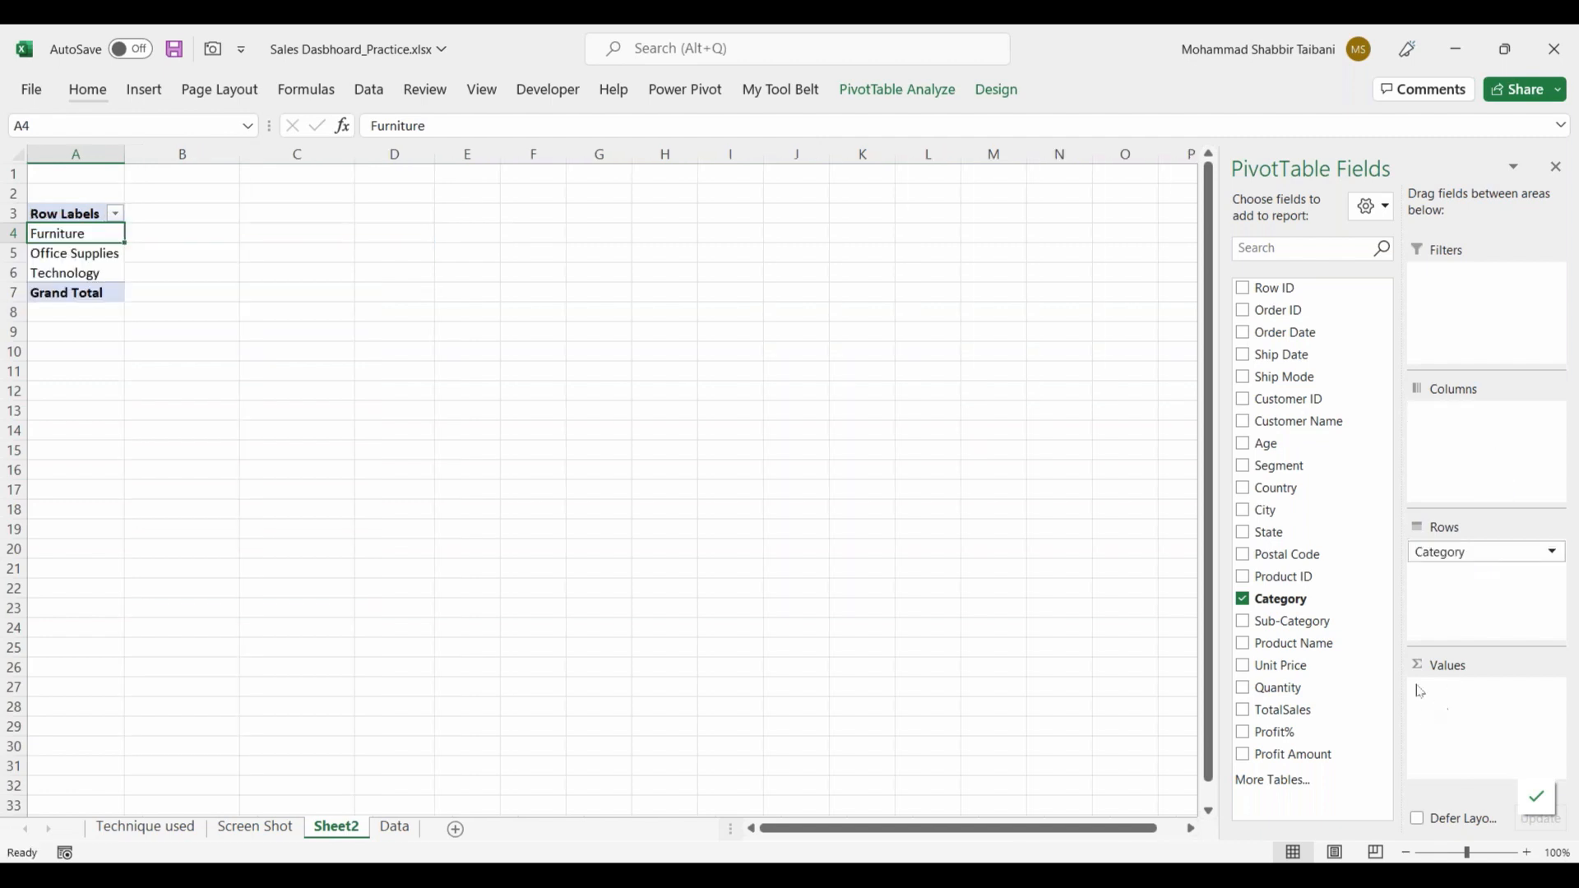
Step: Add TotalSales to the PivotTable's Values area as a sum and check the figures of the individual categories
drag(1283, 715, 1501, 723)
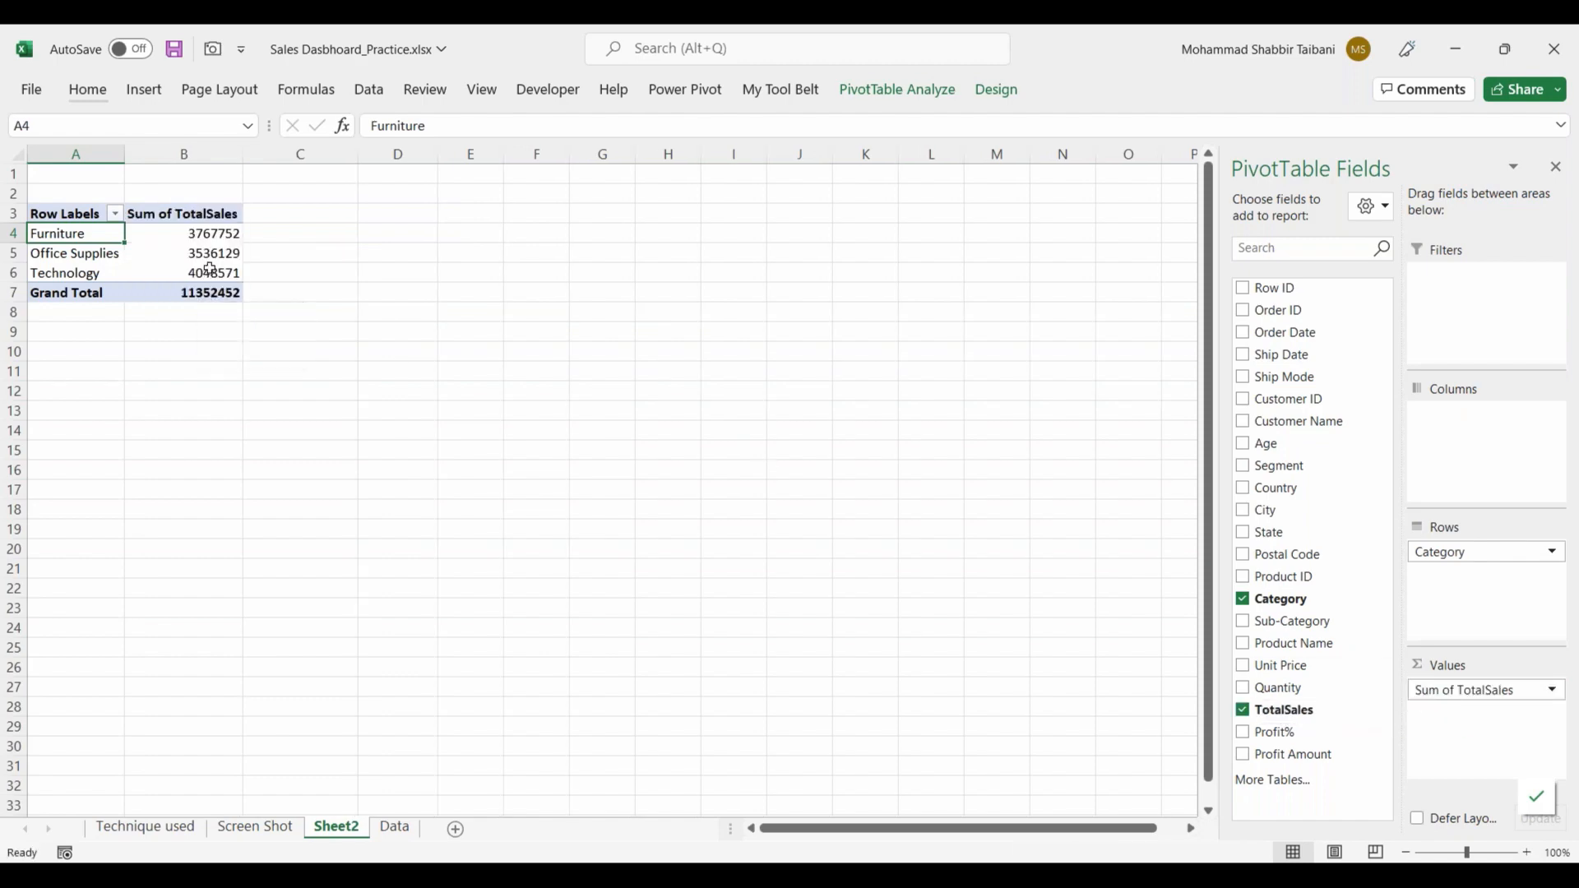
drag(210, 233, 215, 281)
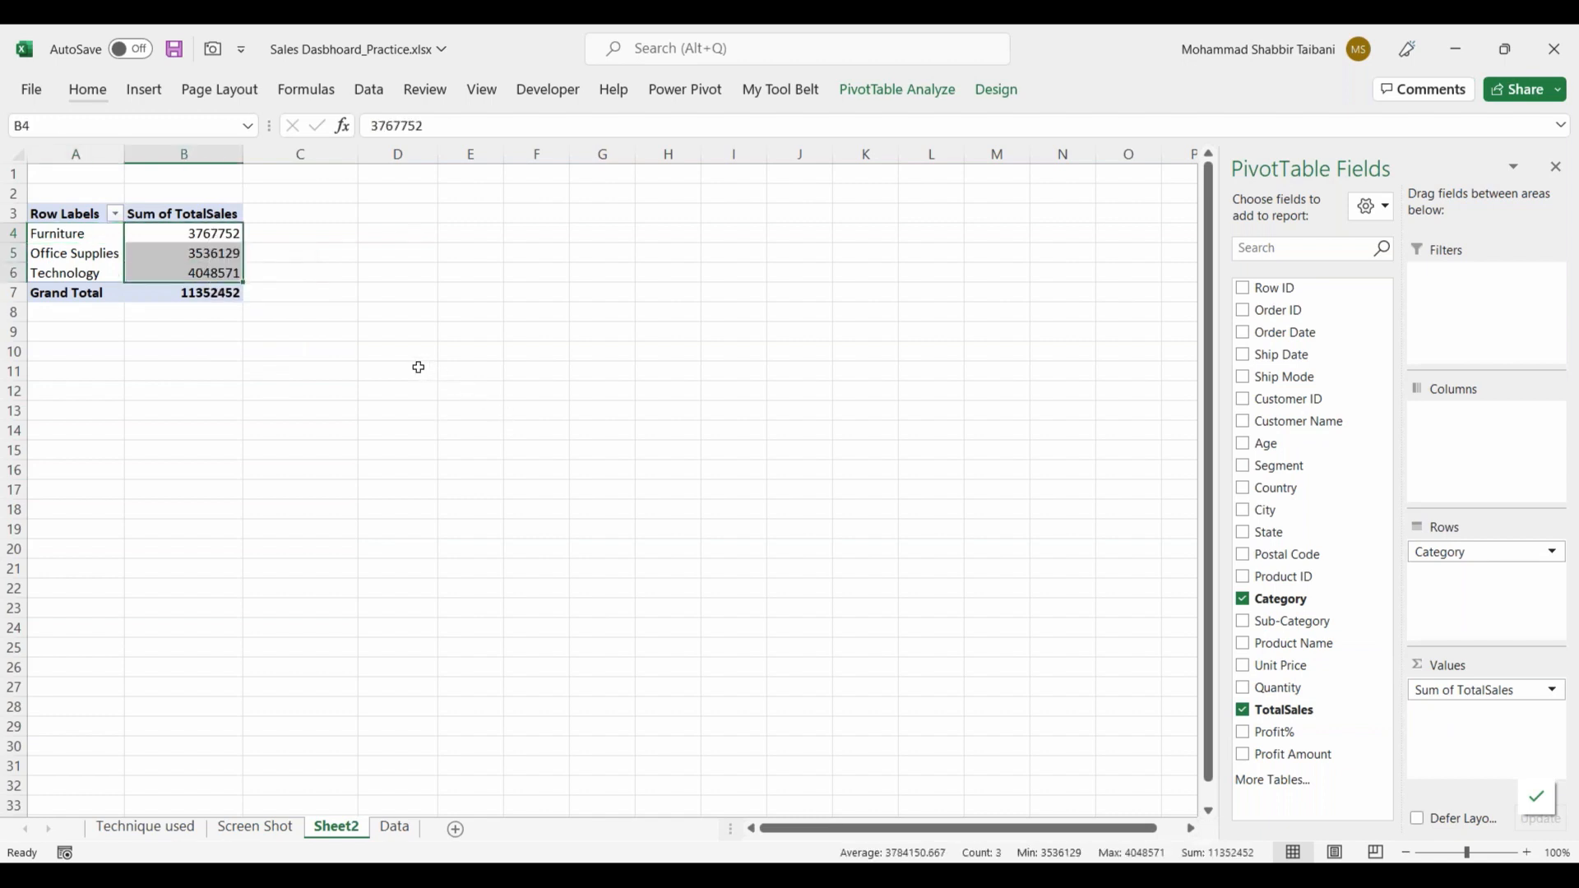
click(191, 273)
click(209, 235)
click(212, 280)
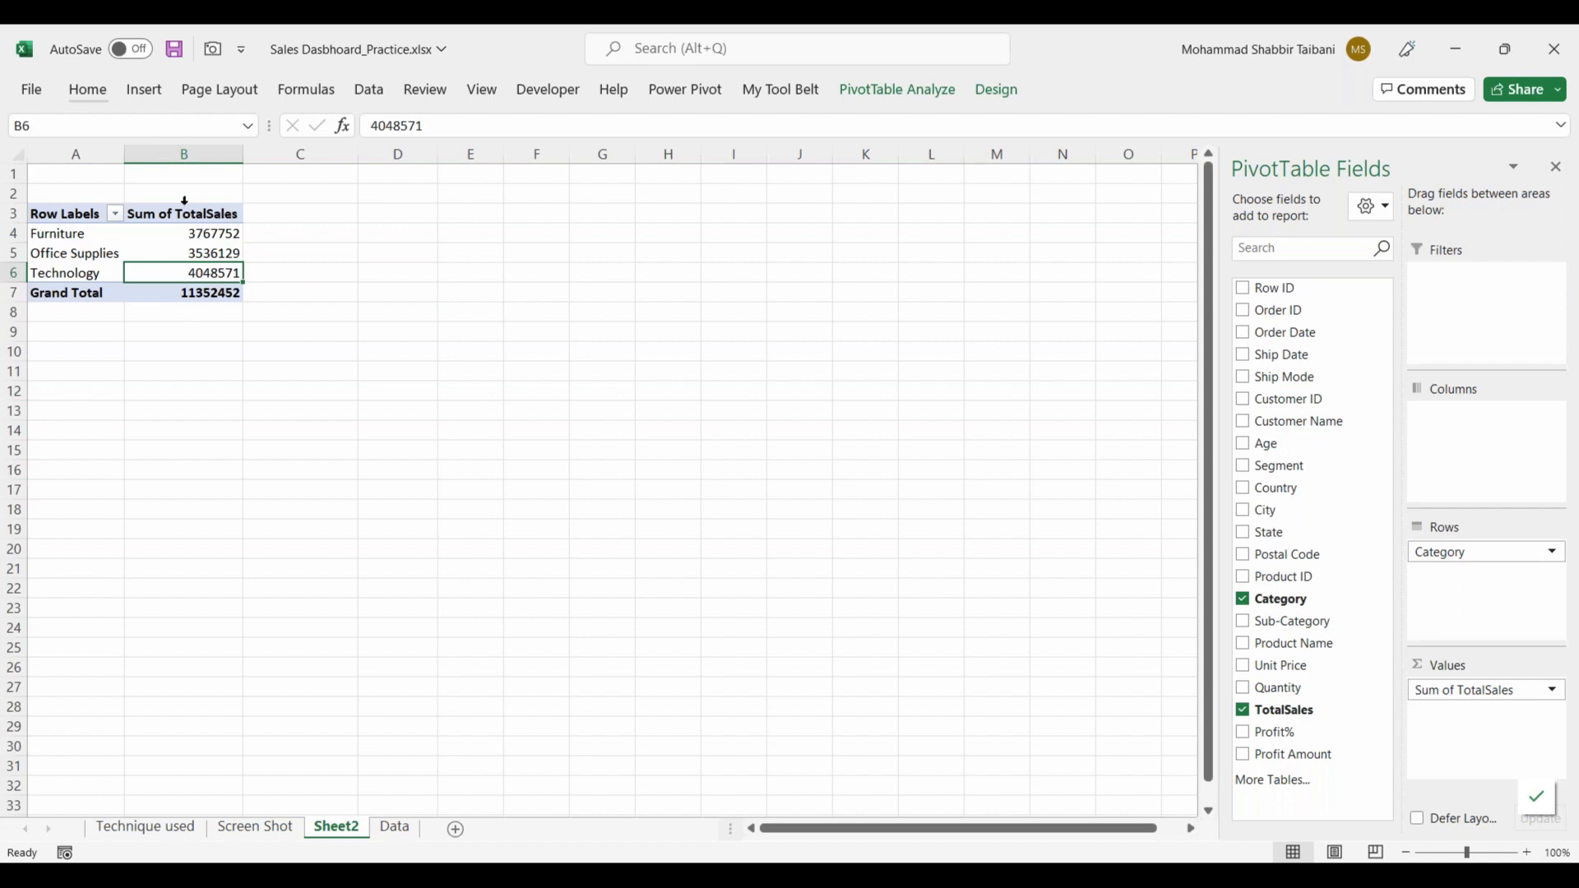
mouse_move(202, 256)
Step: Try Sub-Category instead of Category as the PivotTable's row field, and put Category back in Rows
drag(1434, 552, 1292, 493)
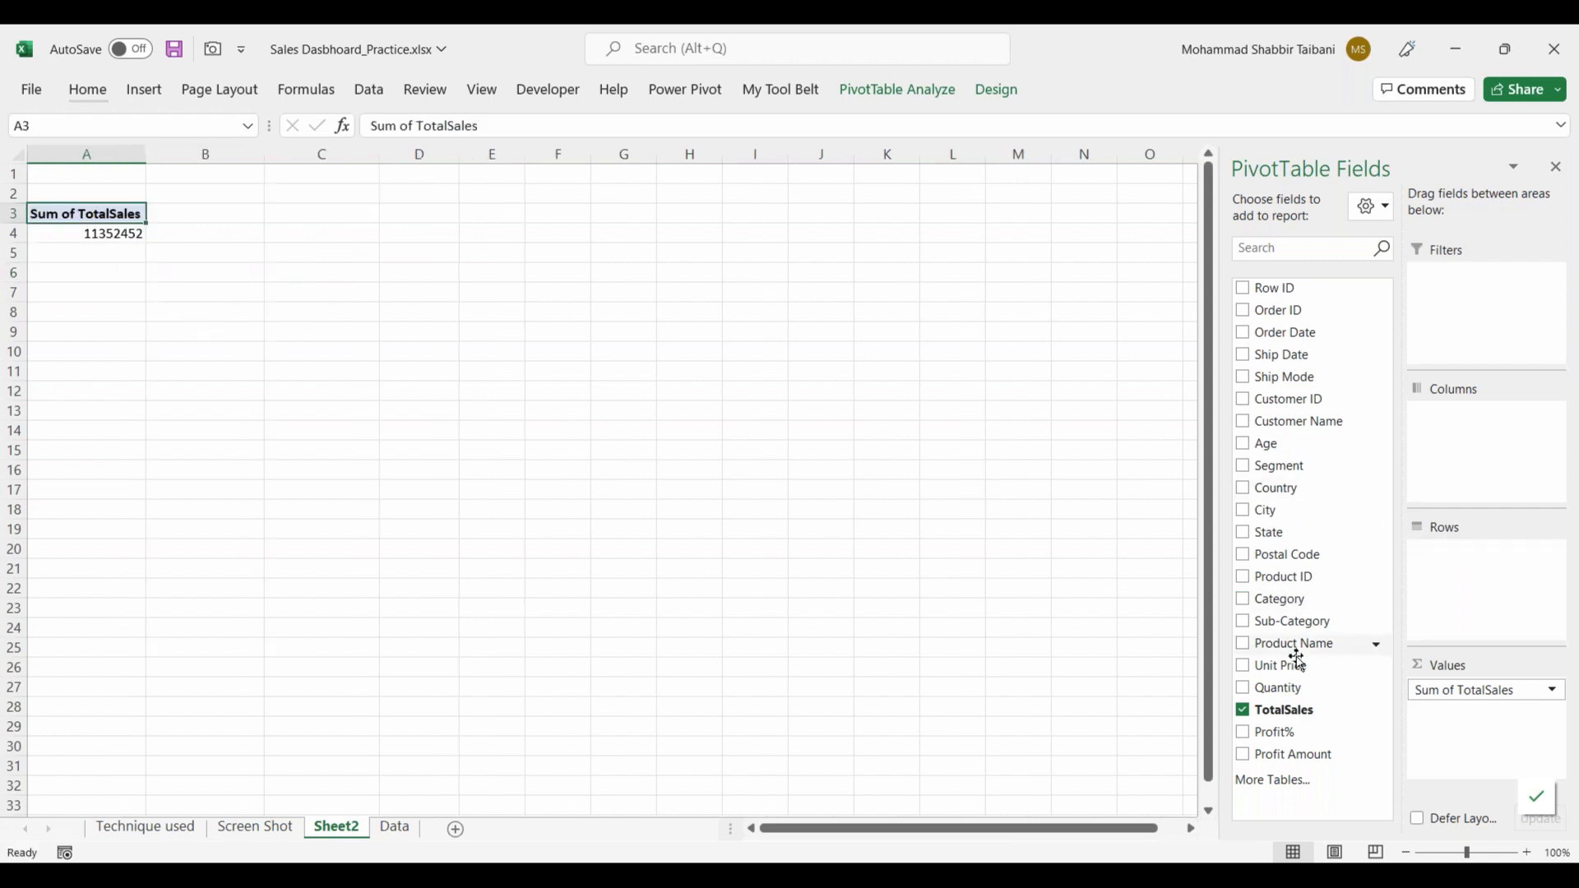
drag(1293, 623, 1480, 567)
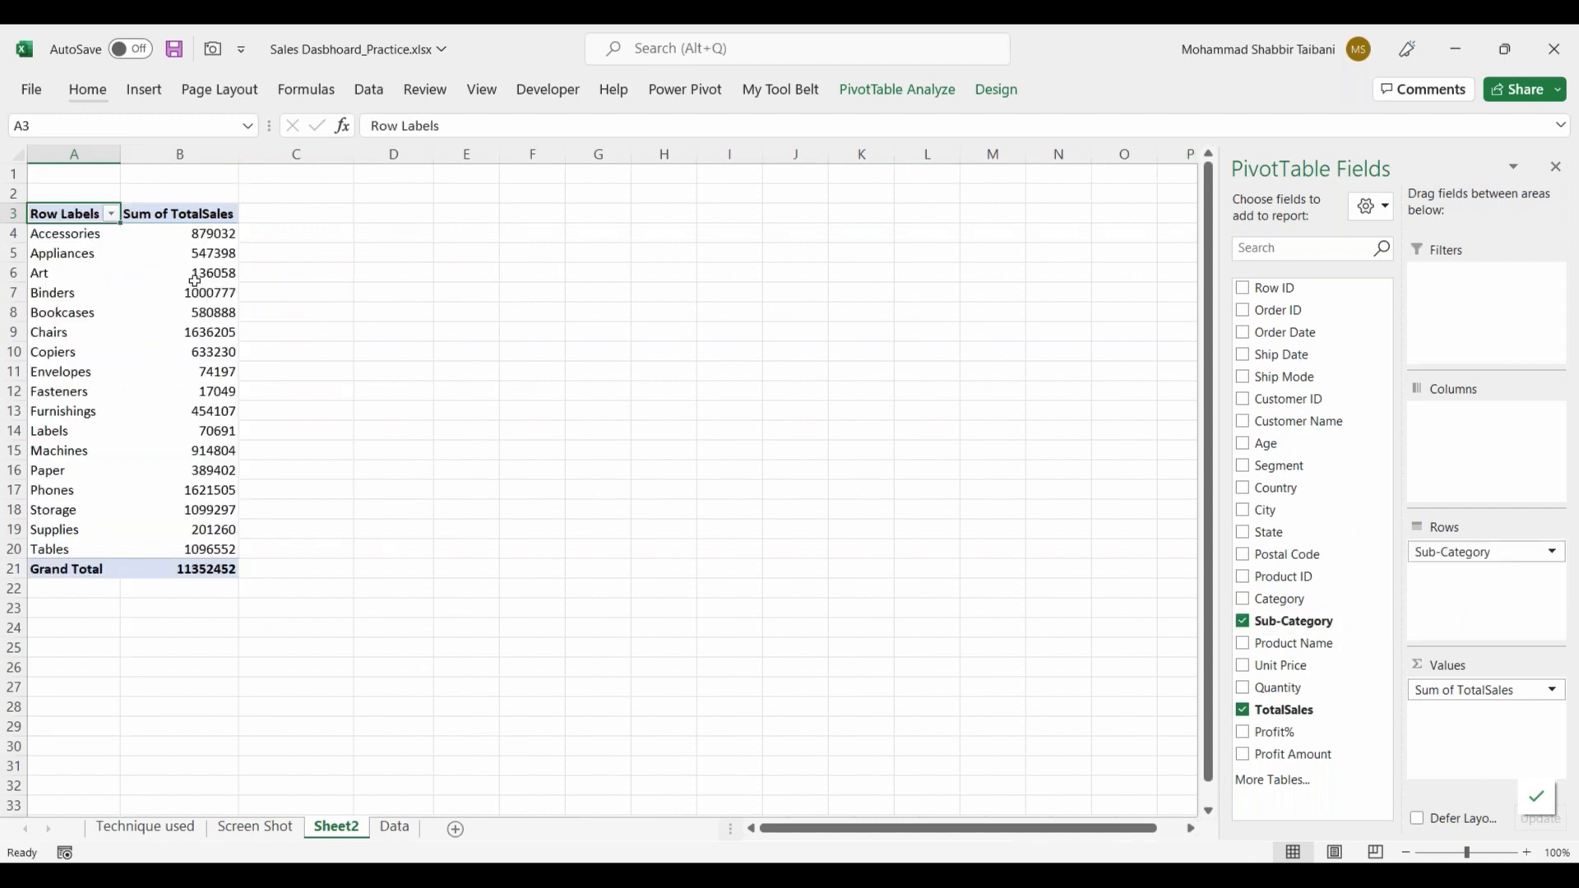
drag(212, 233, 224, 545)
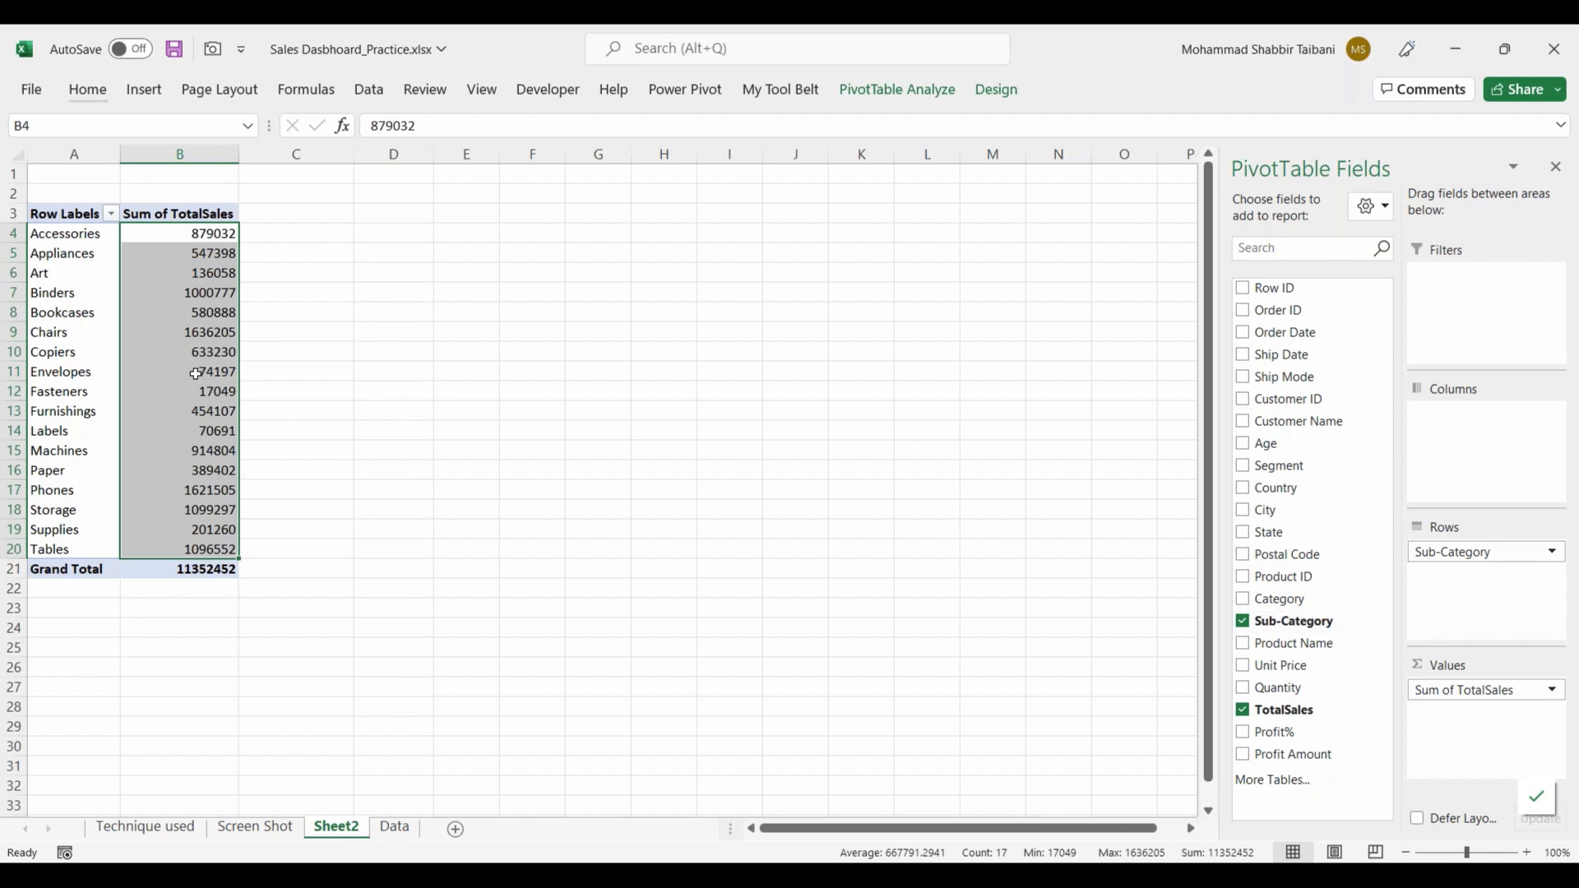
mouse_move(1480, 567)
mouse_down()
mouse_move(1314, 666)
mouse_move(1315, 641)
mouse_move(1480, 593)
mouse_move(1472, 581)
mouse_up()
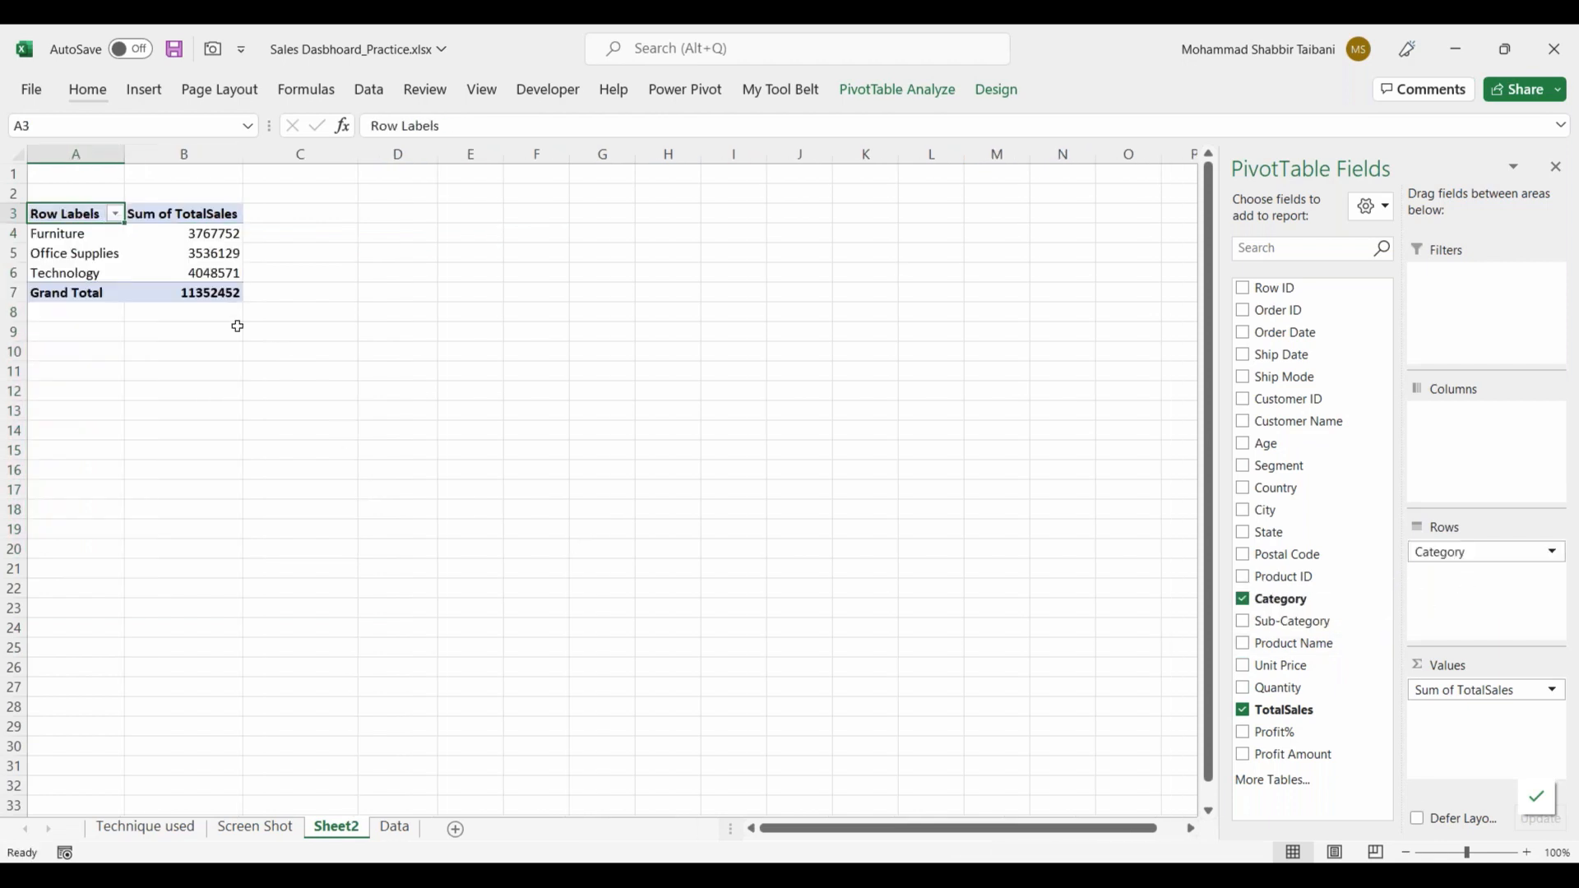
Step: Format the PivotTable's sales values in B4:B7 with the comma style and no decimal places, following the Screen Shot sheet
click(258, 827)
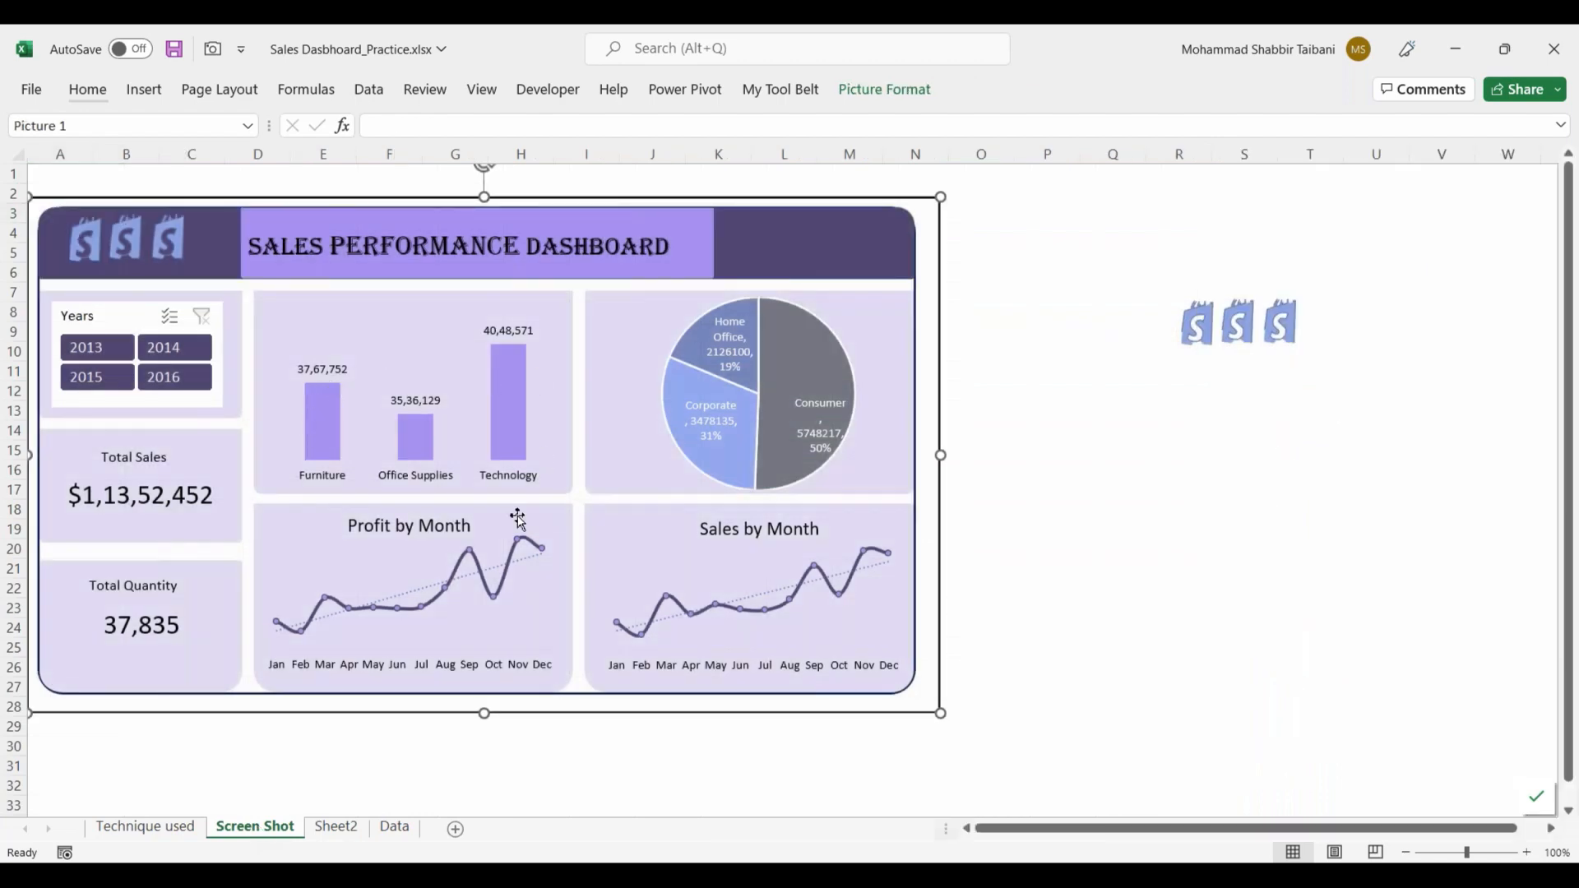
click(339, 828)
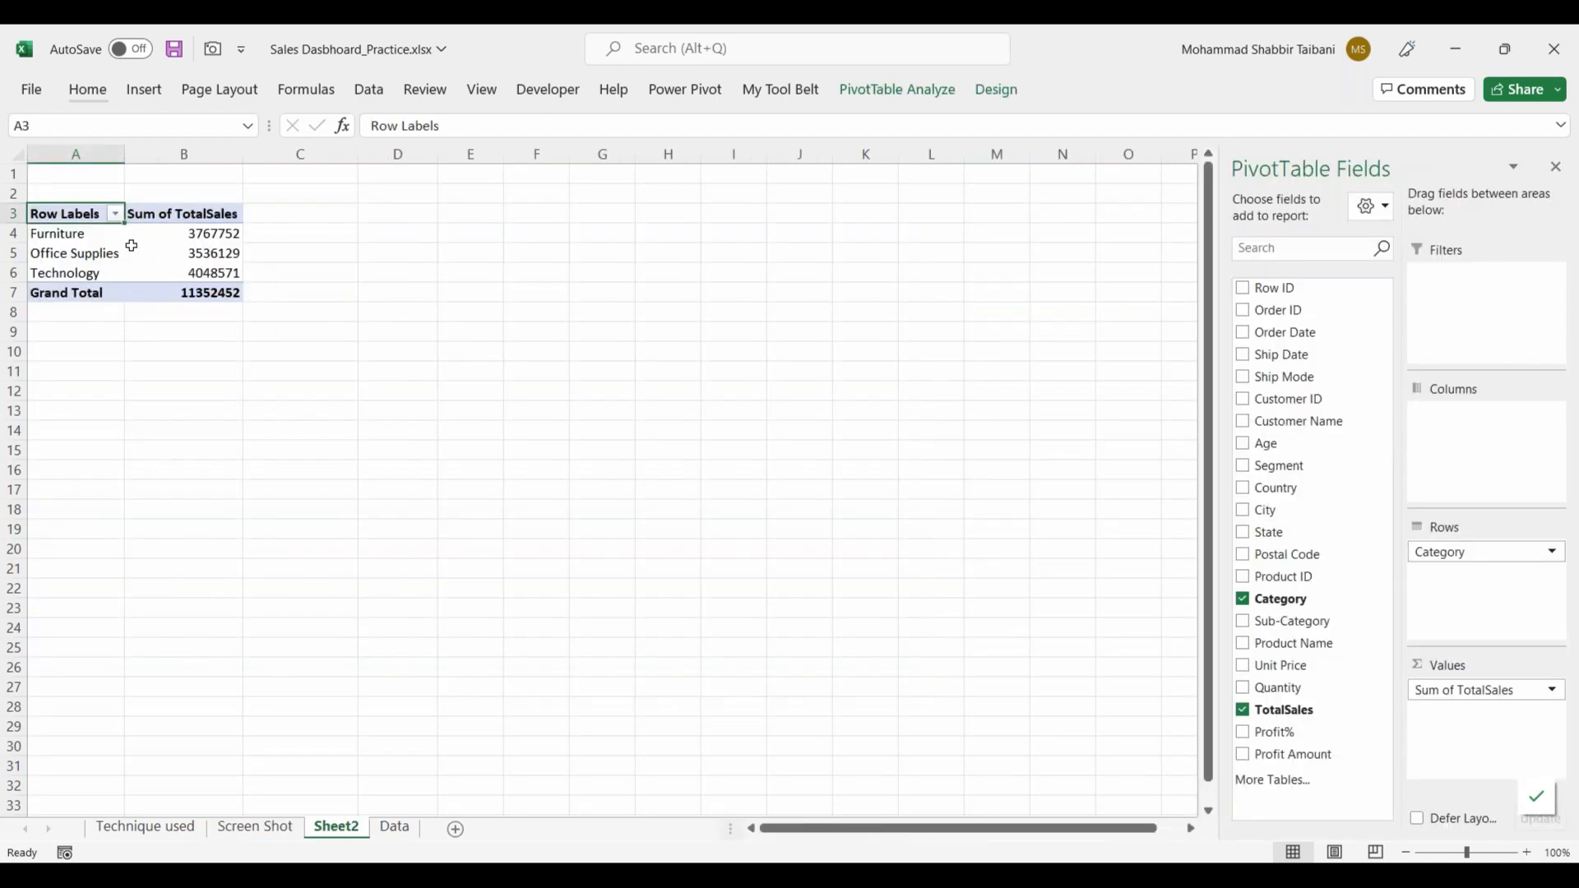
click(211, 233)
drag(215, 254, 216, 294)
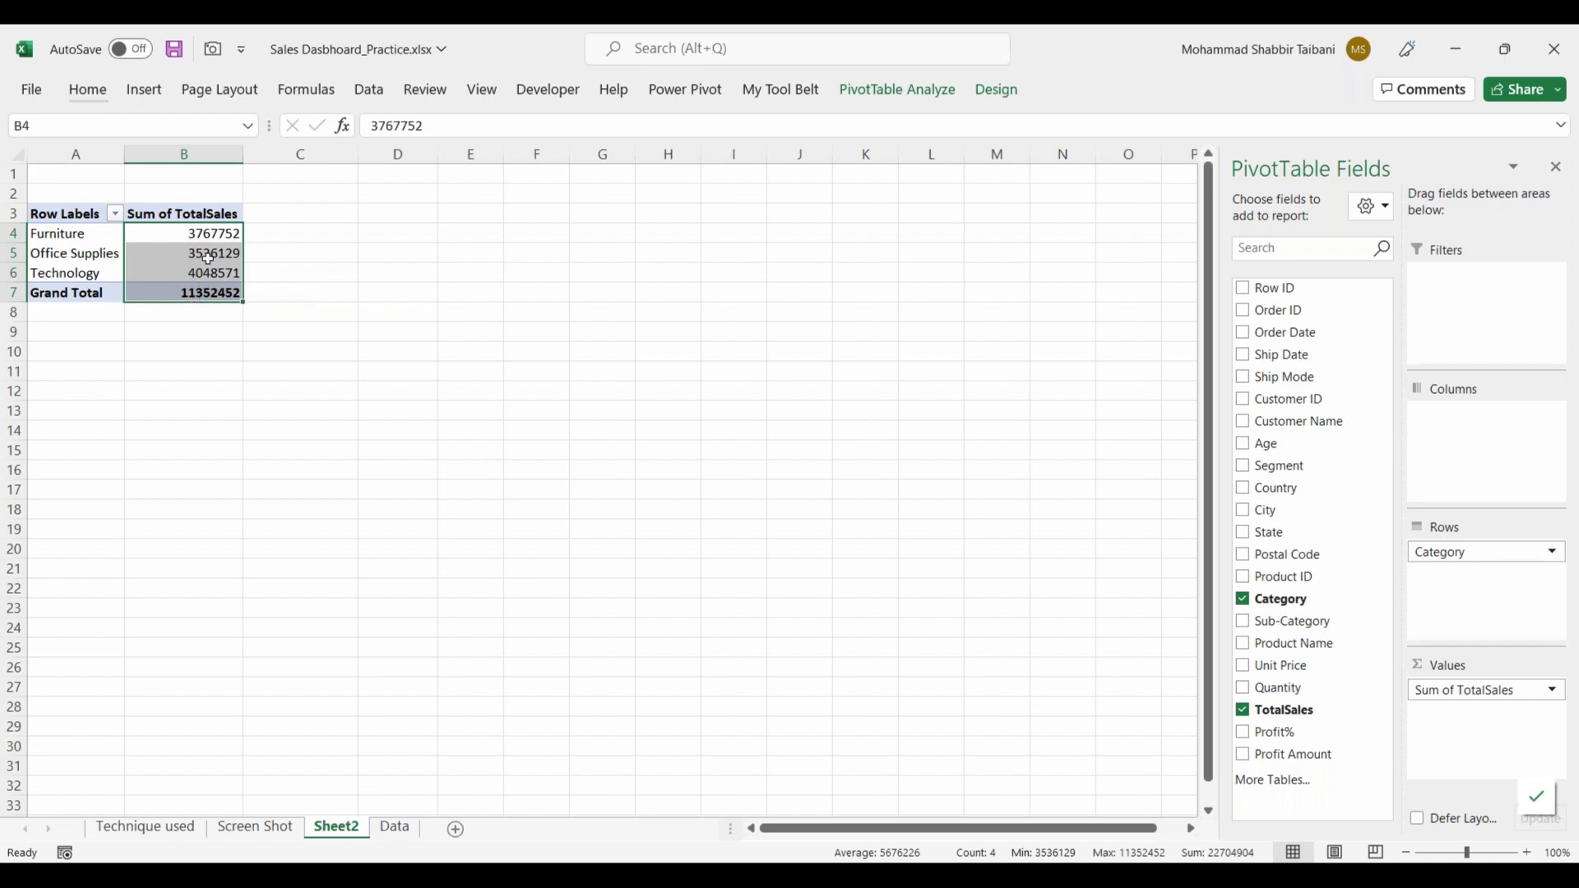
double_click(97, 103)
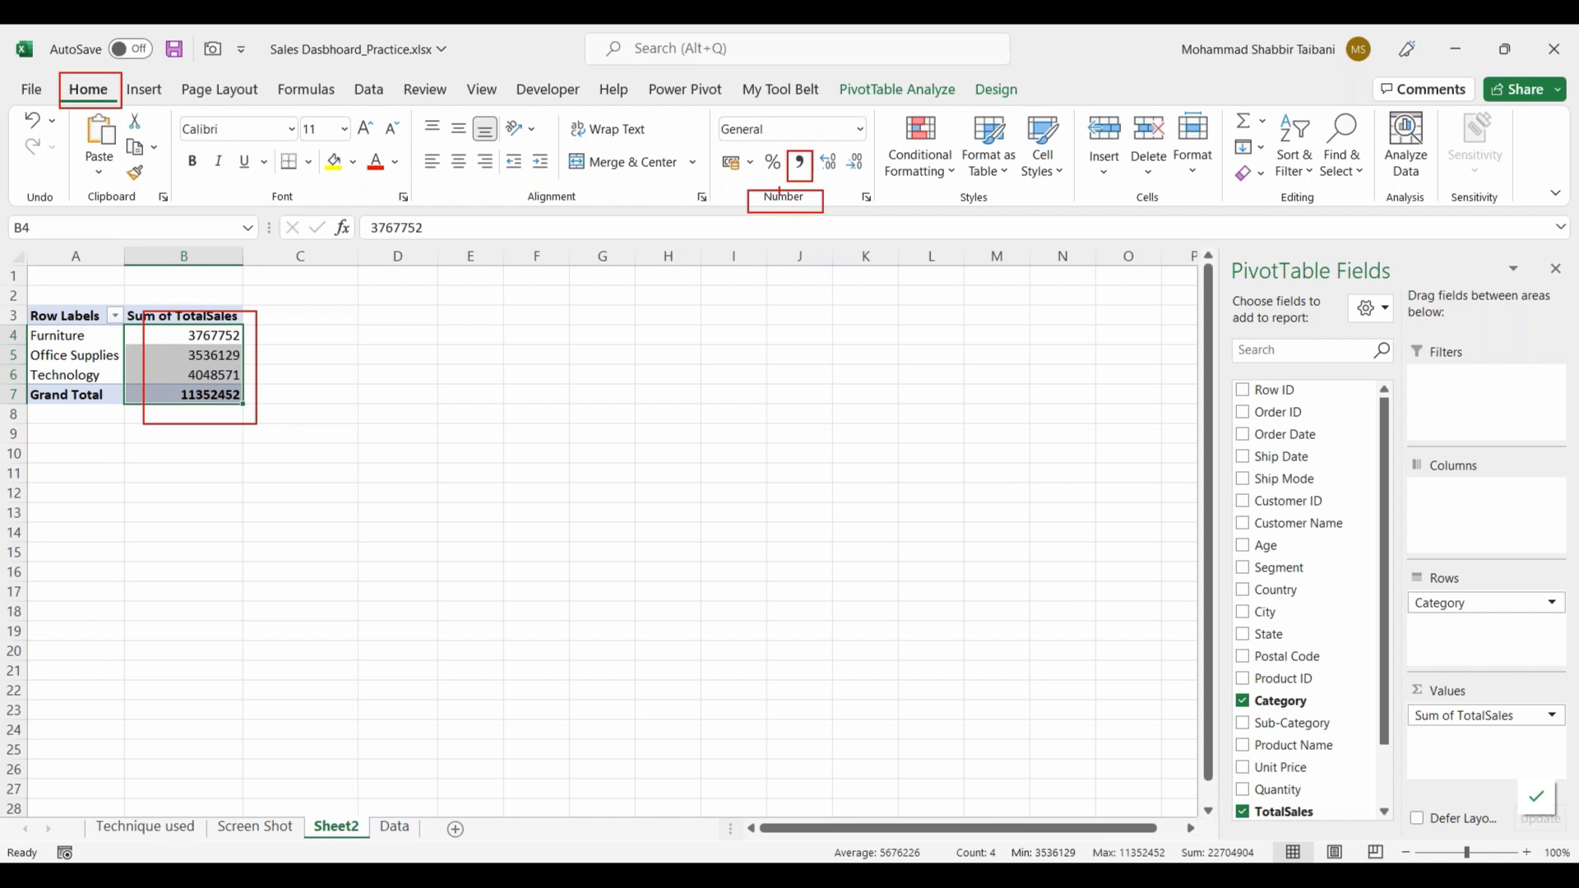
click(803, 166)
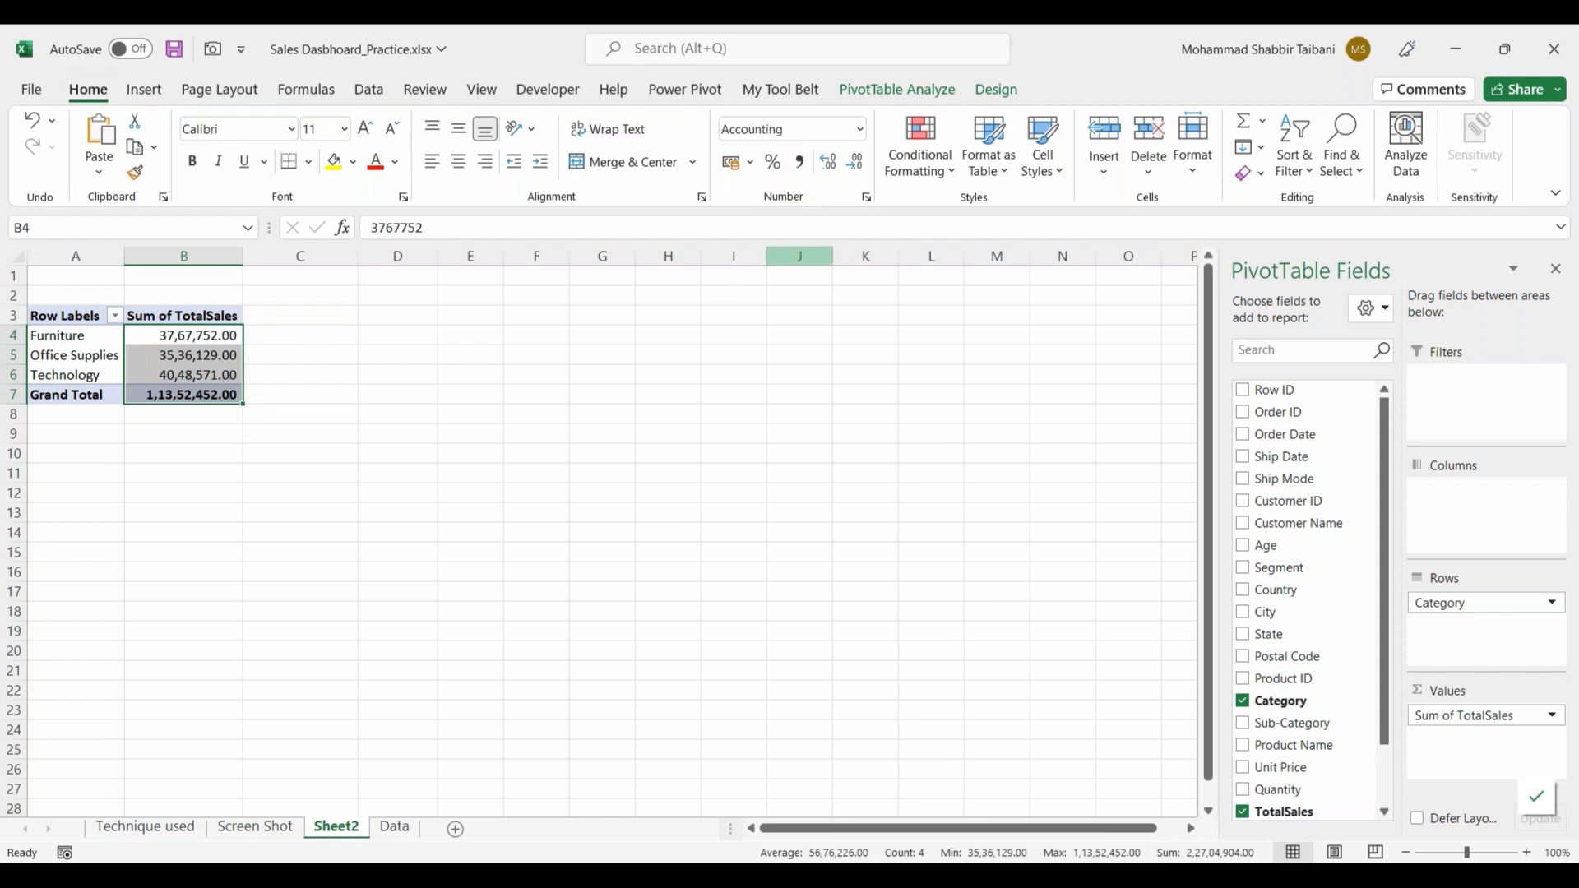
click(861, 171)
click(861, 171)
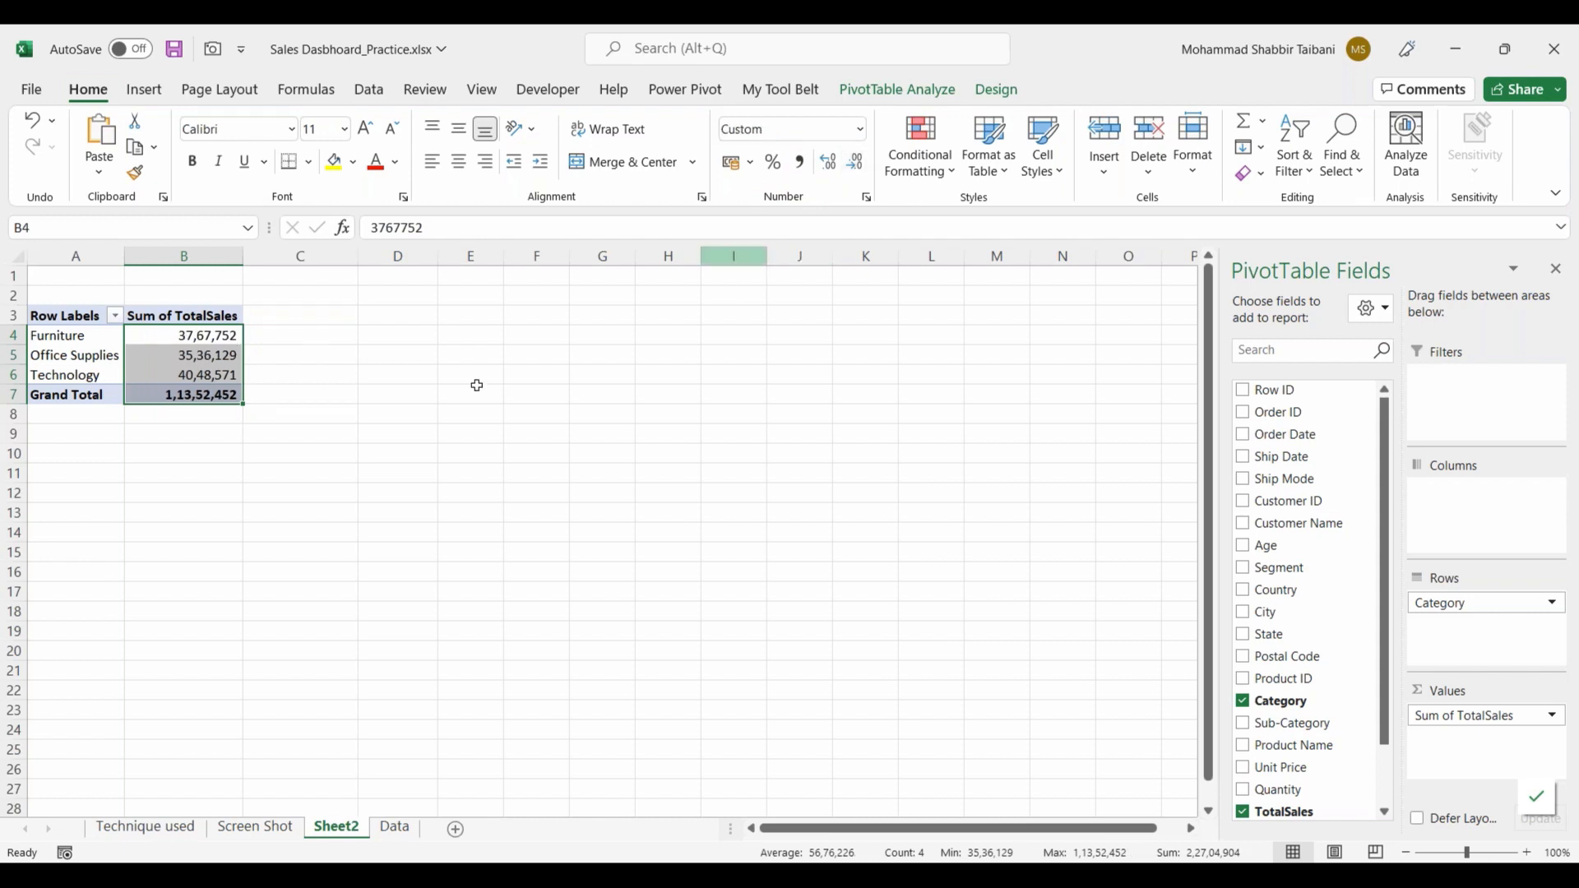
Step: Compare the PivotTable's sales by category on Sheet2 with the charts in the dashboard picture on the Screen Shot sheet
click(387, 411)
click(189, 395)
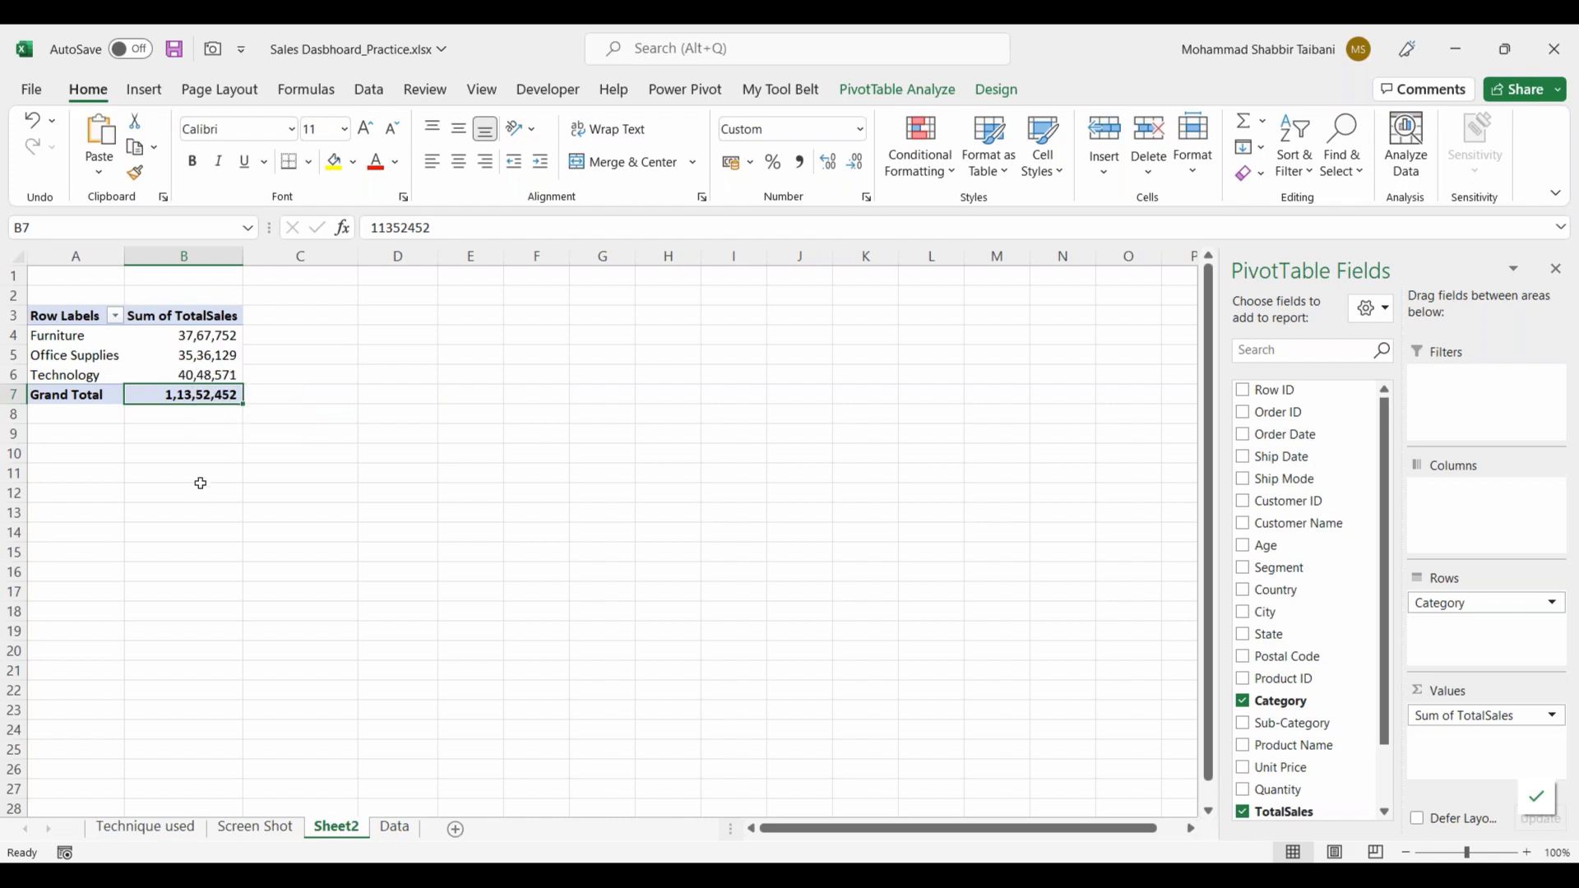
click(173, 338)
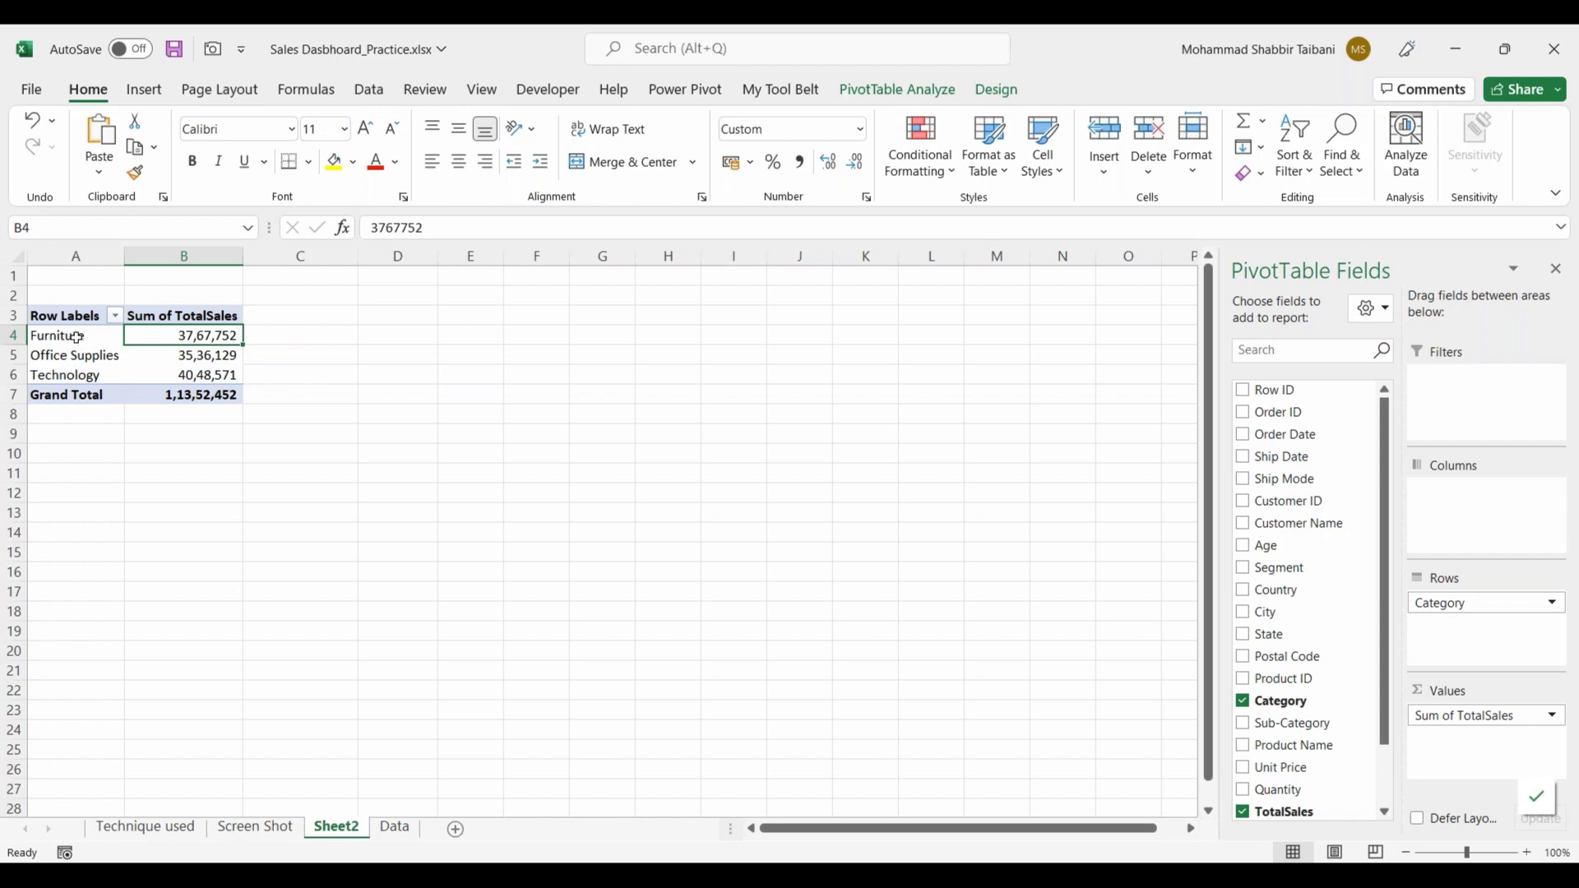
drag(70, 316, 169, 393)
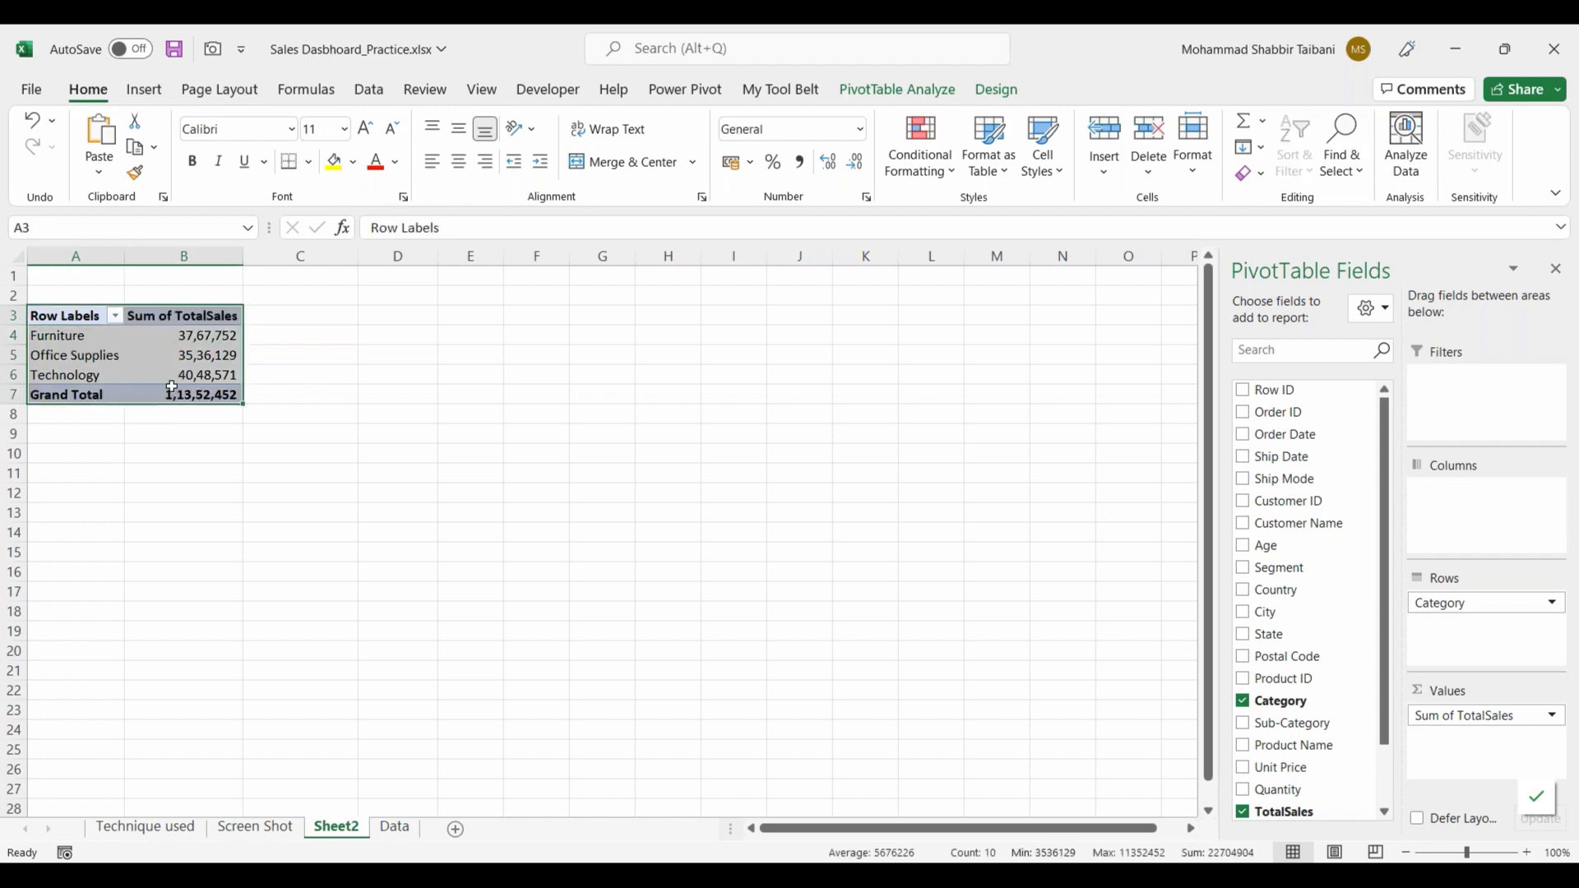
click(210, 370)
click(275, 828)
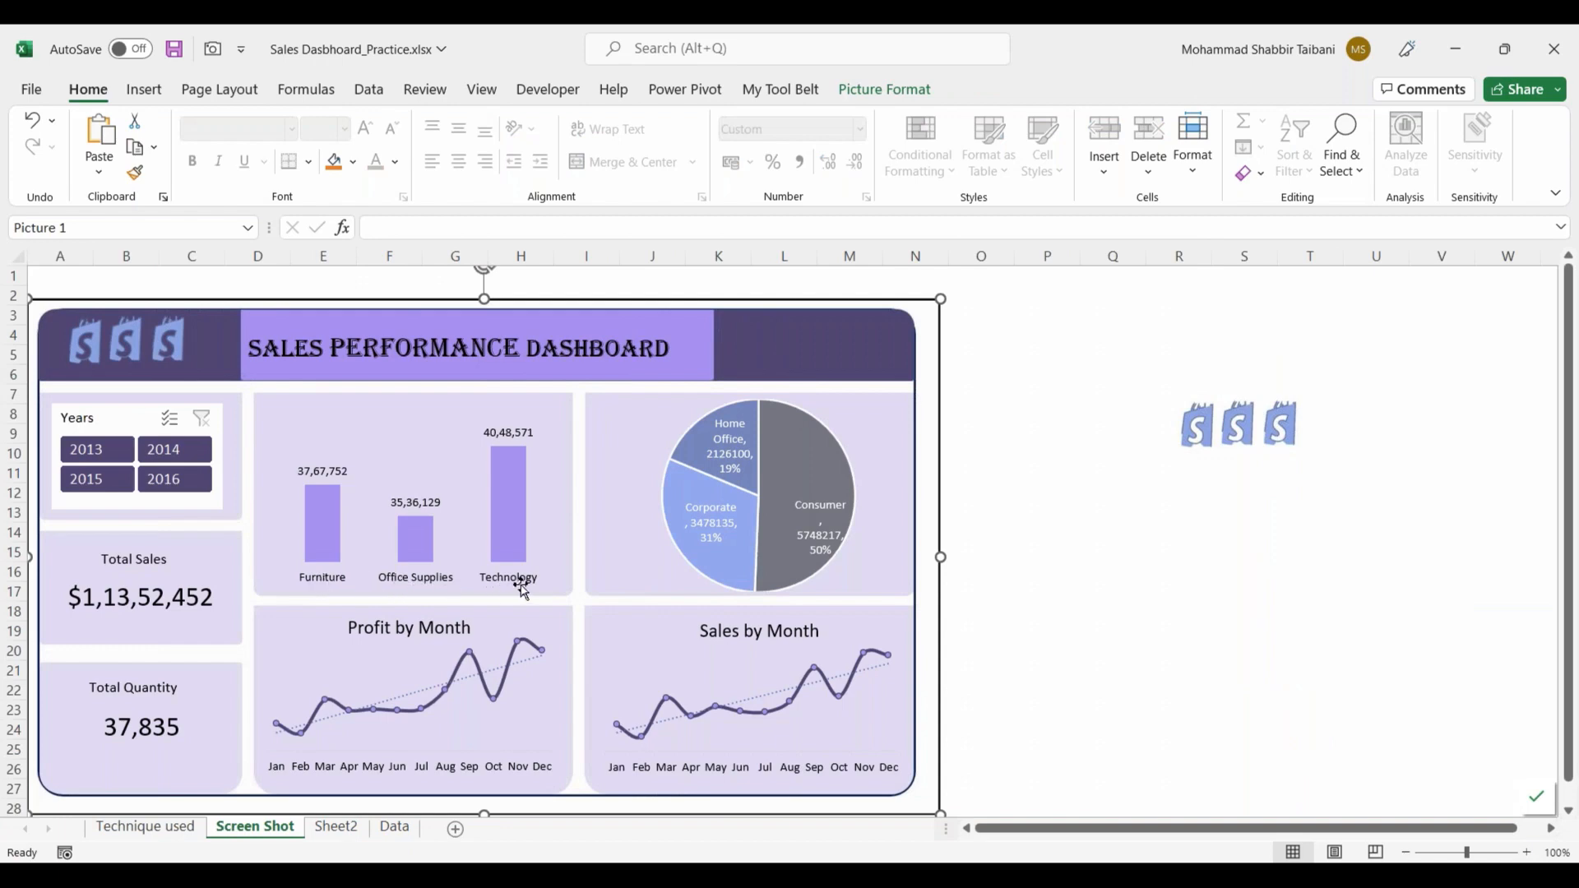
click(332, 829)
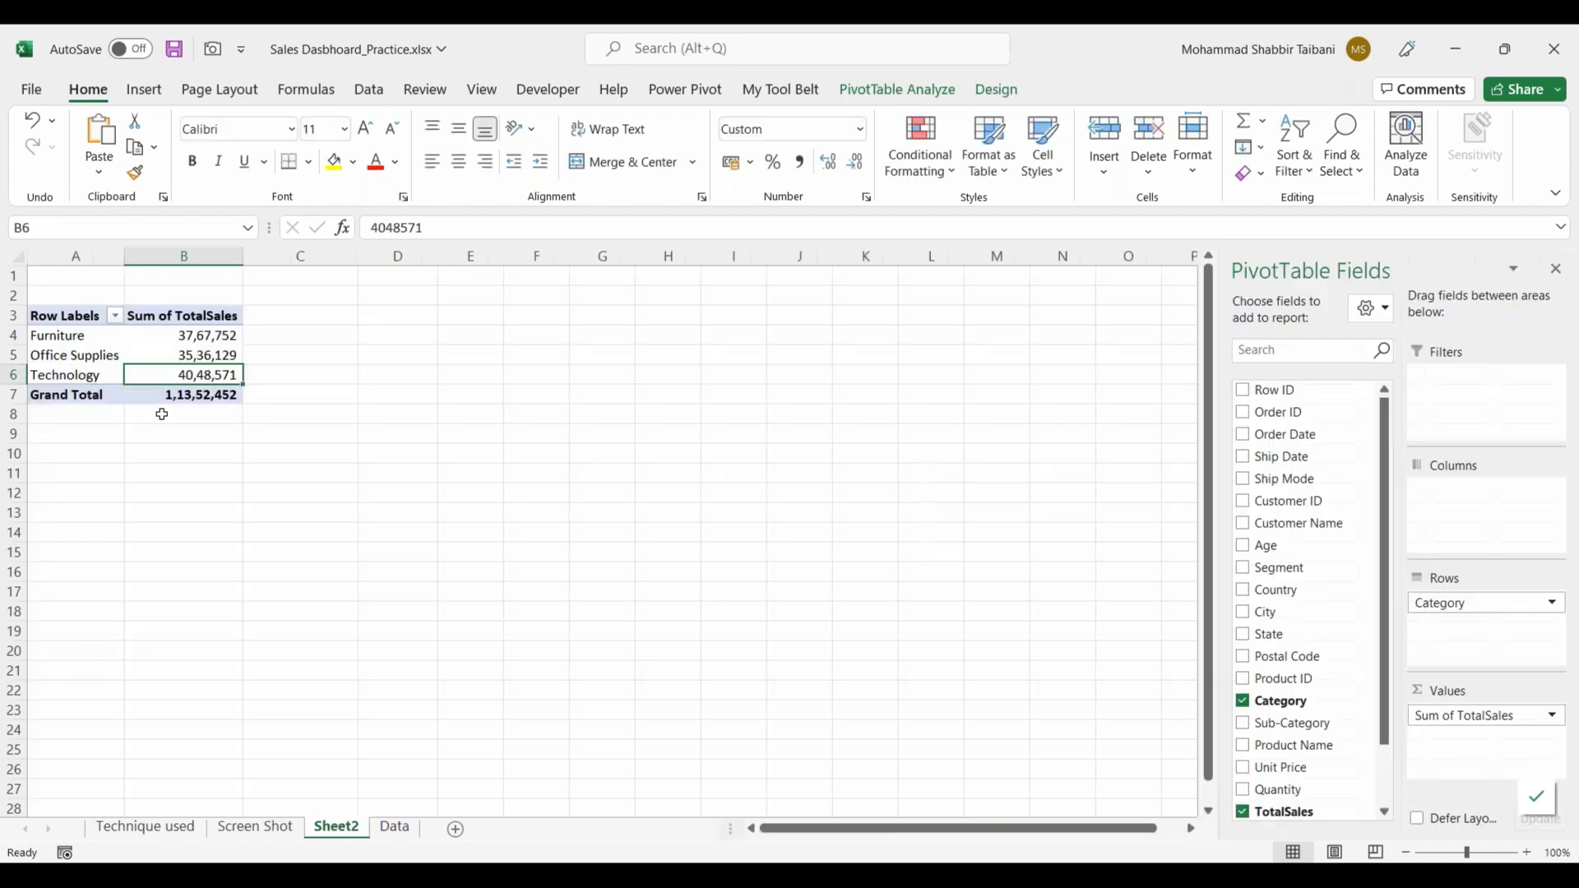
click(255, 826)
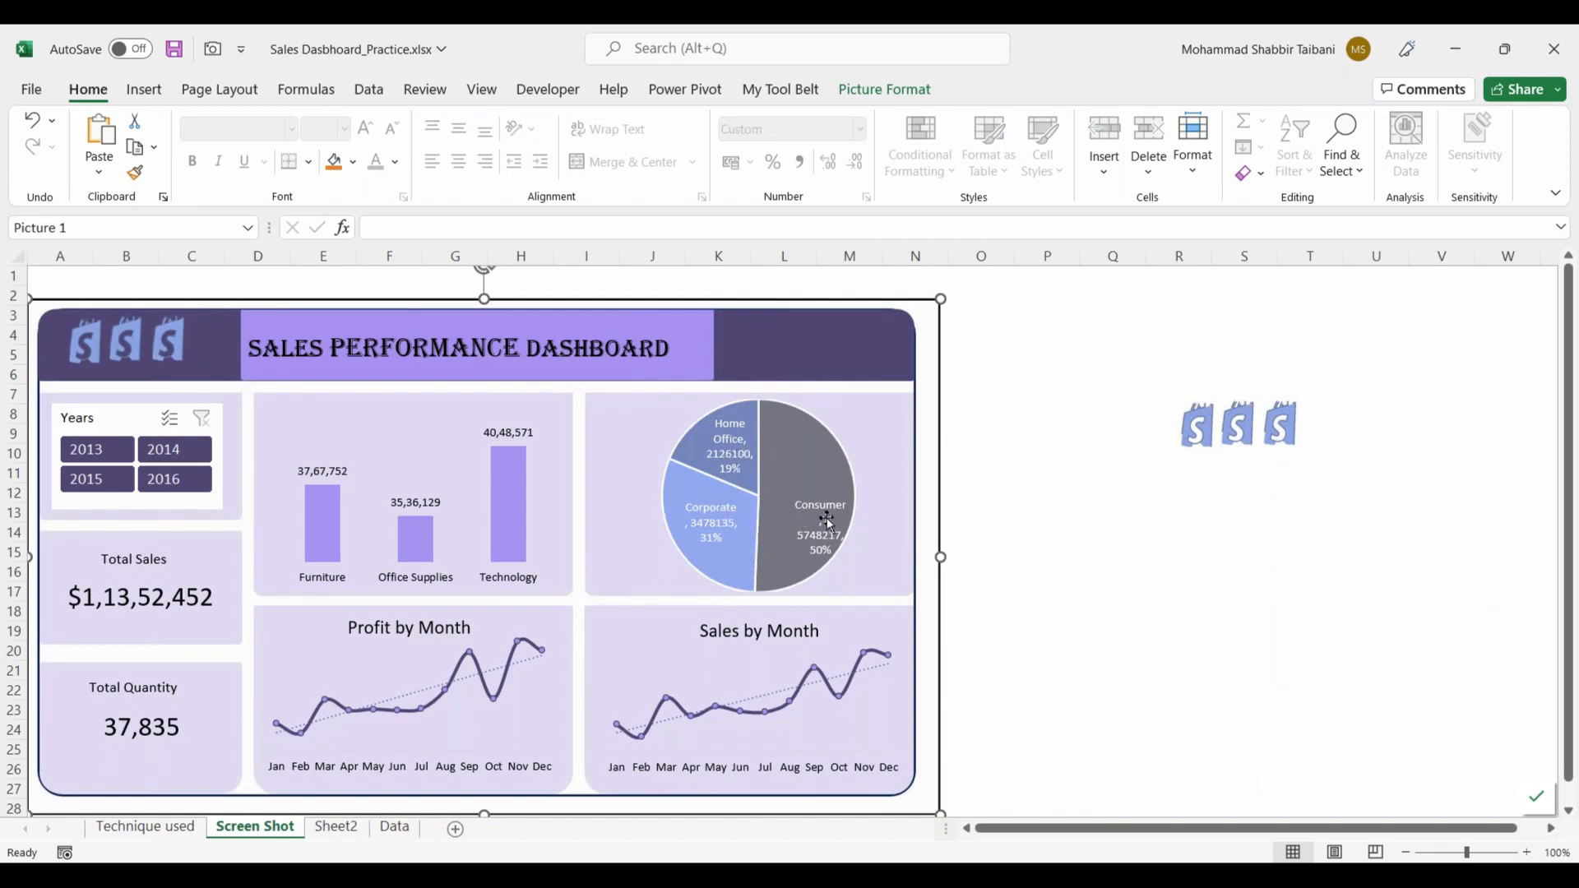
click(336, 827)
Step: Copy the category PivotTable in A3:B7 and paste the duplicate at cell D3 of Sheet2
drag(383, 317, 558, 390)
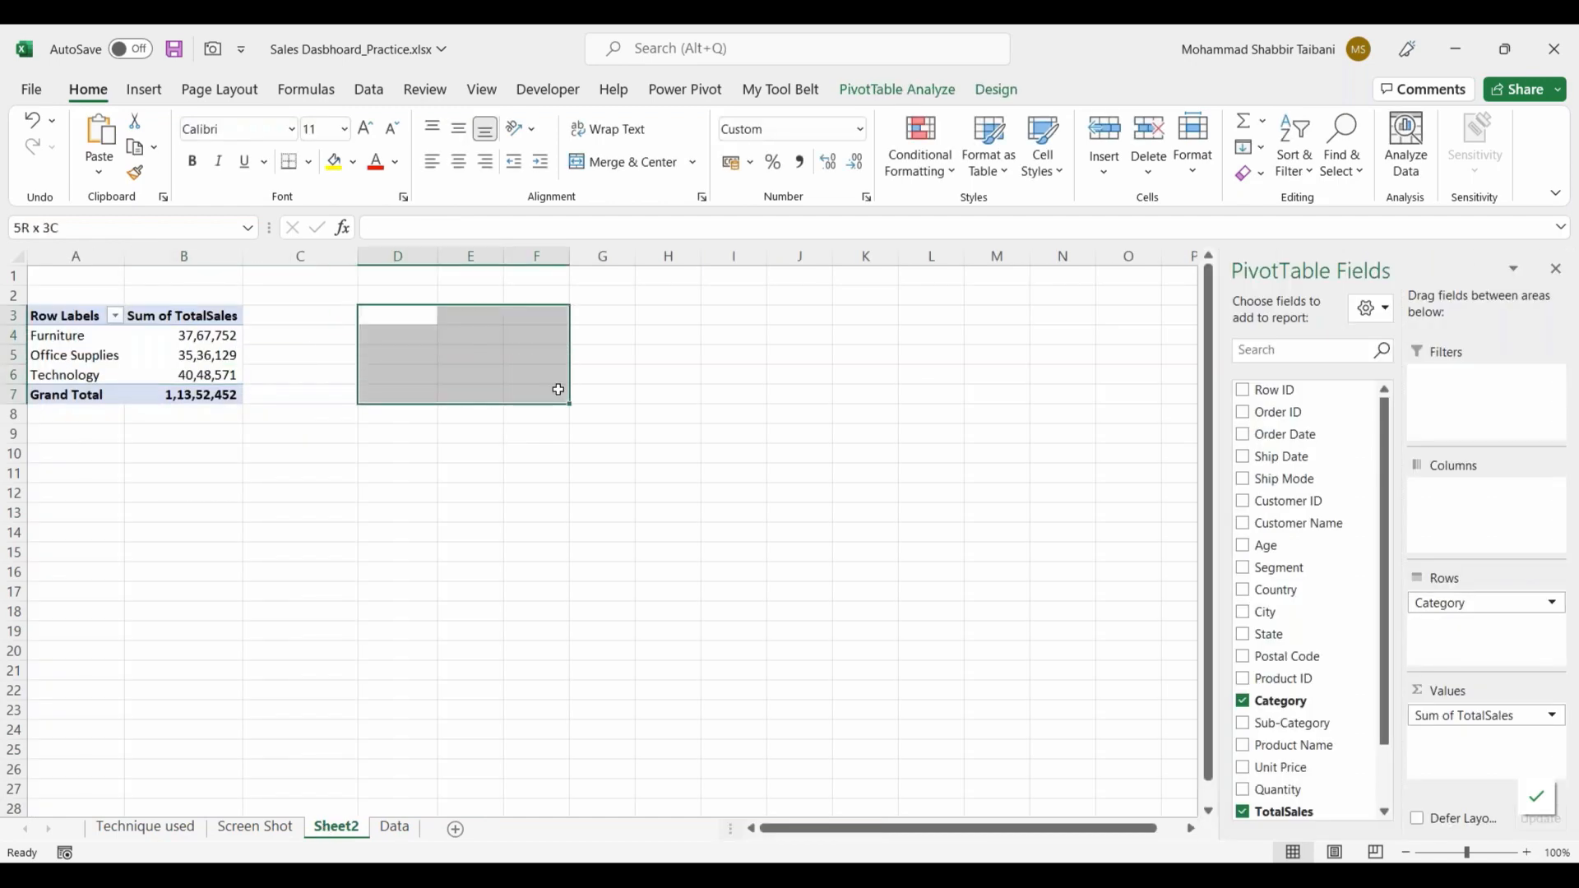
drag(403, 319, 515, 392)
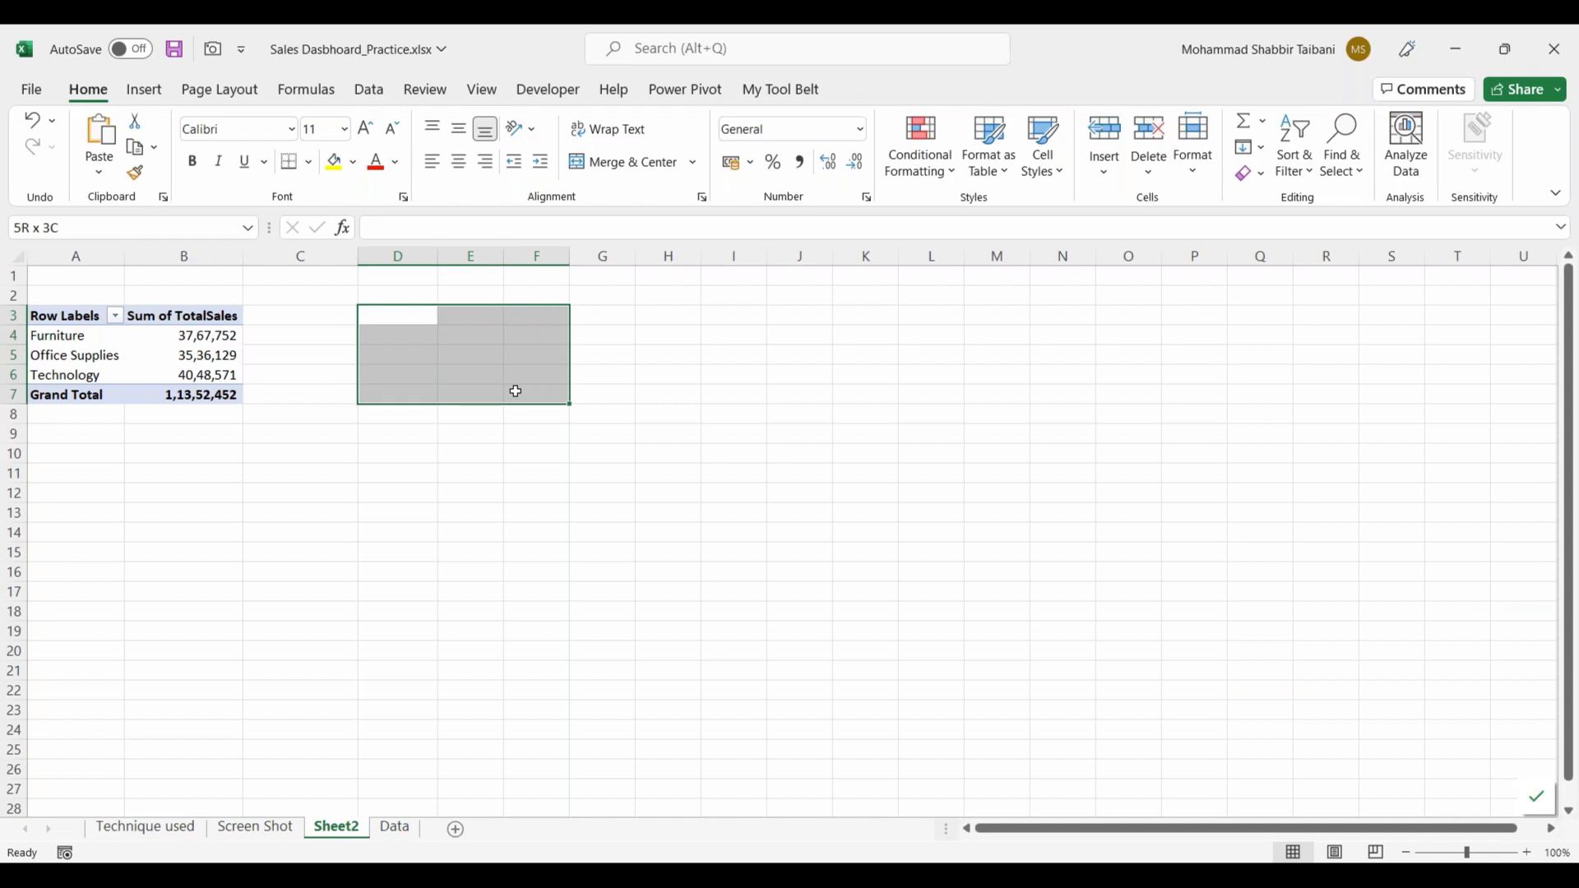
click(82, 319)
shift+click(206, 395)
key(ctrl+c)
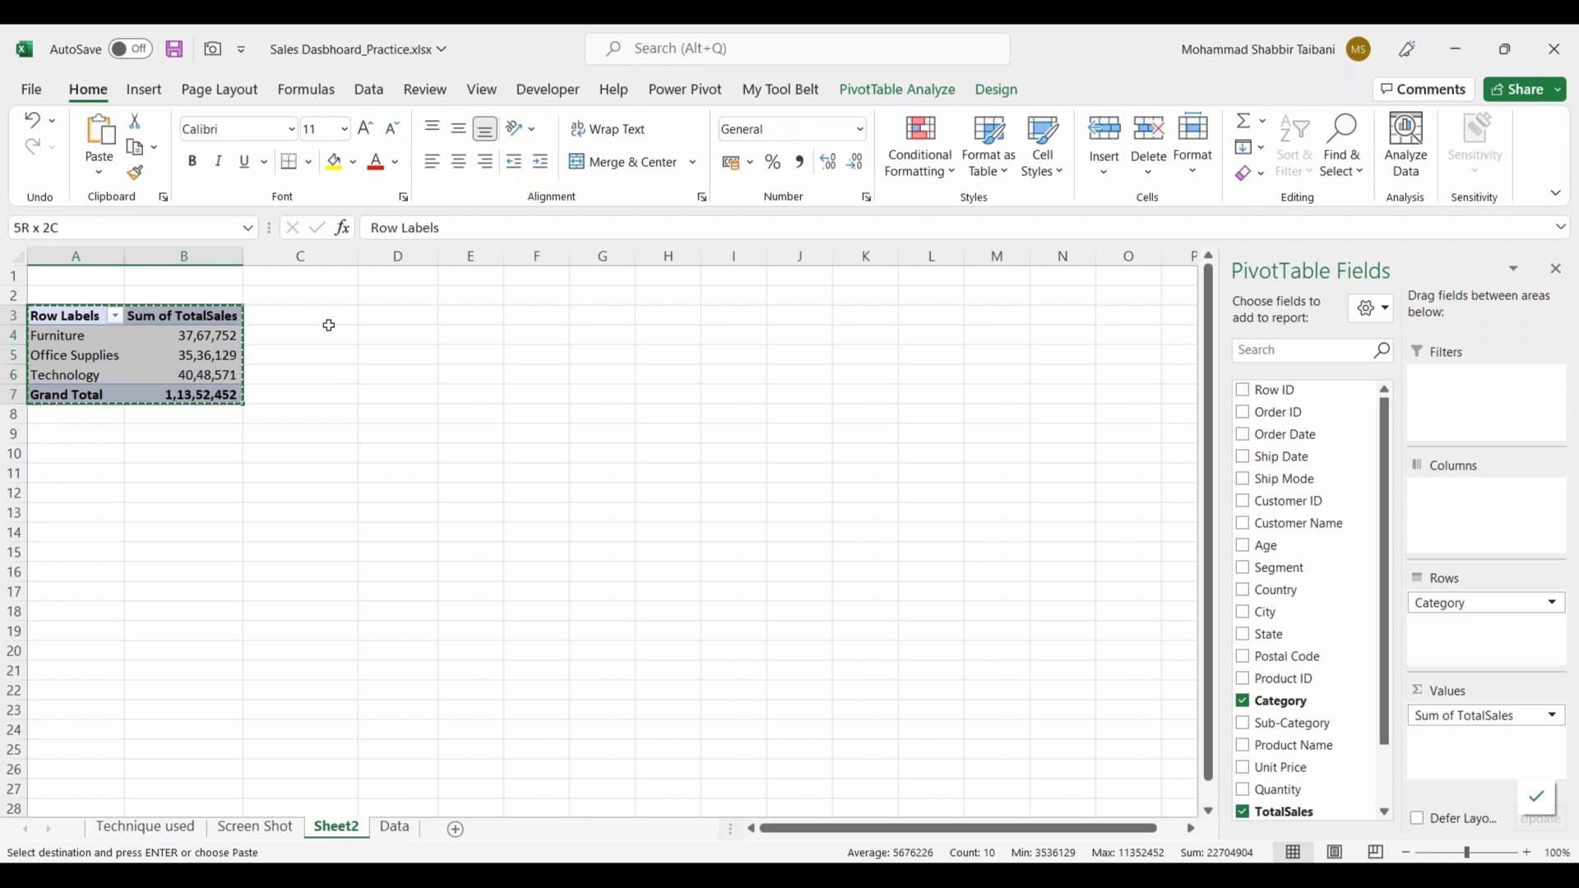
click(409, 319)
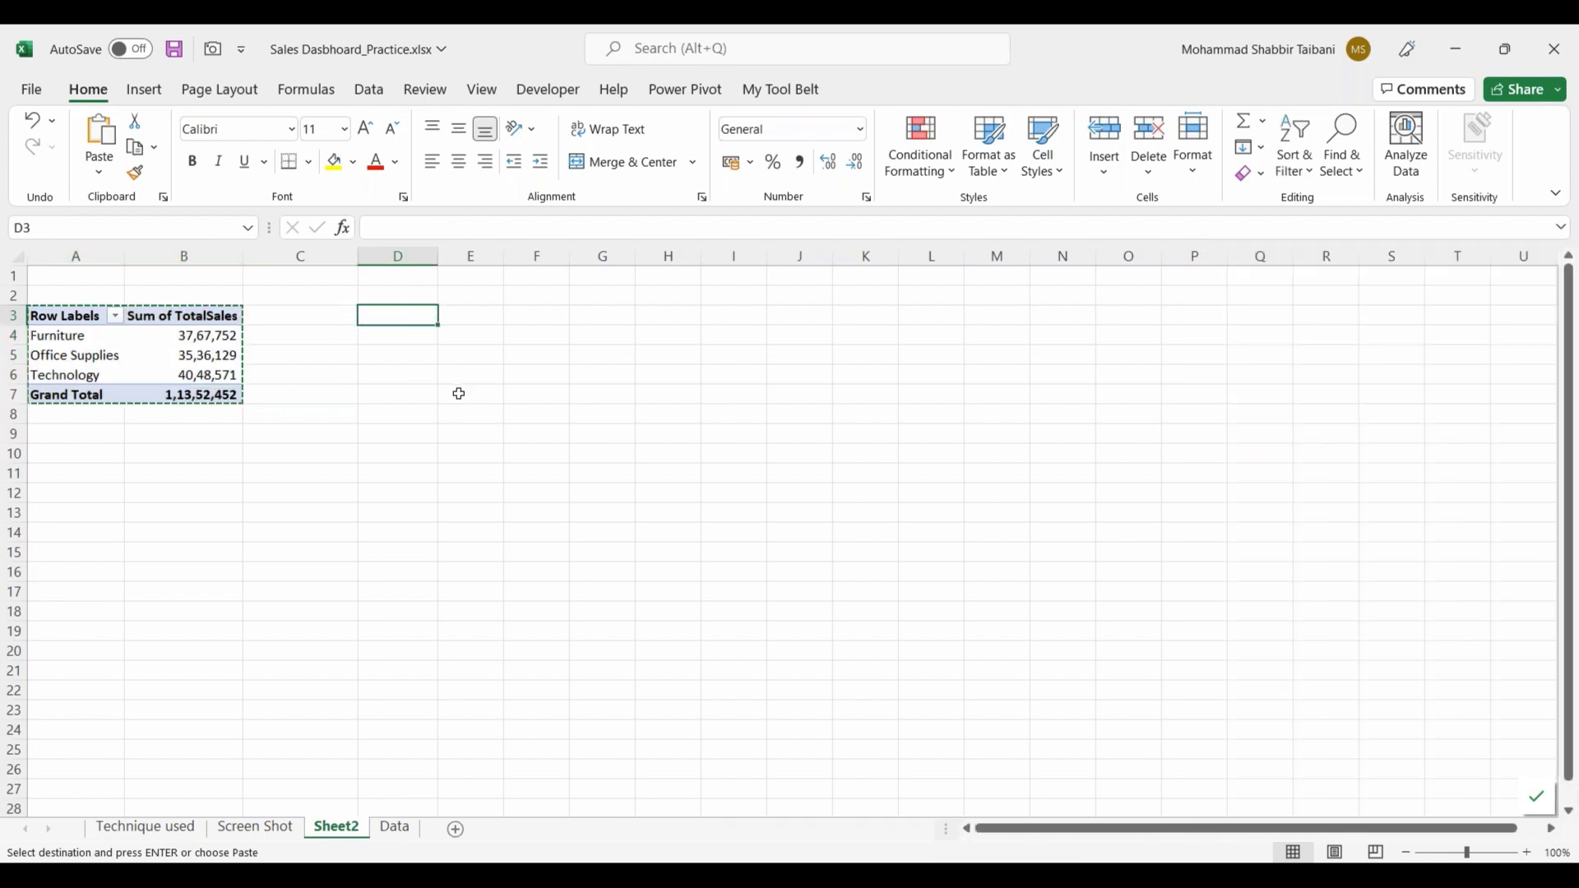
key(ctrl+v)
double_click(504, 256)
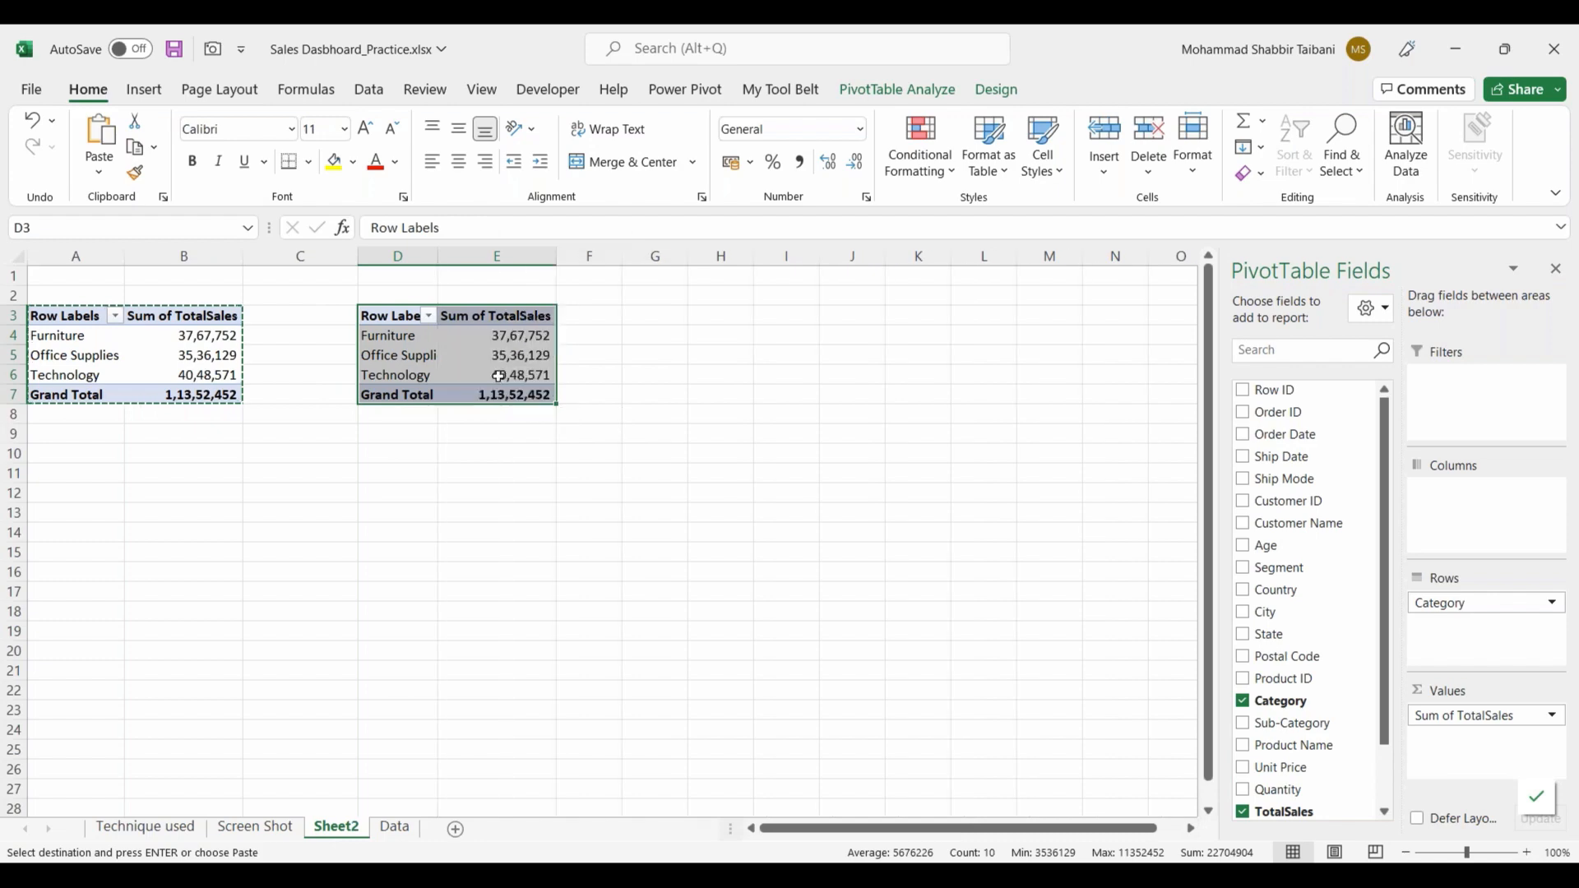
Step: Apply a blue PivotTable style from the Medium group to the duplicated PivotTable at D3
click(485, 355)
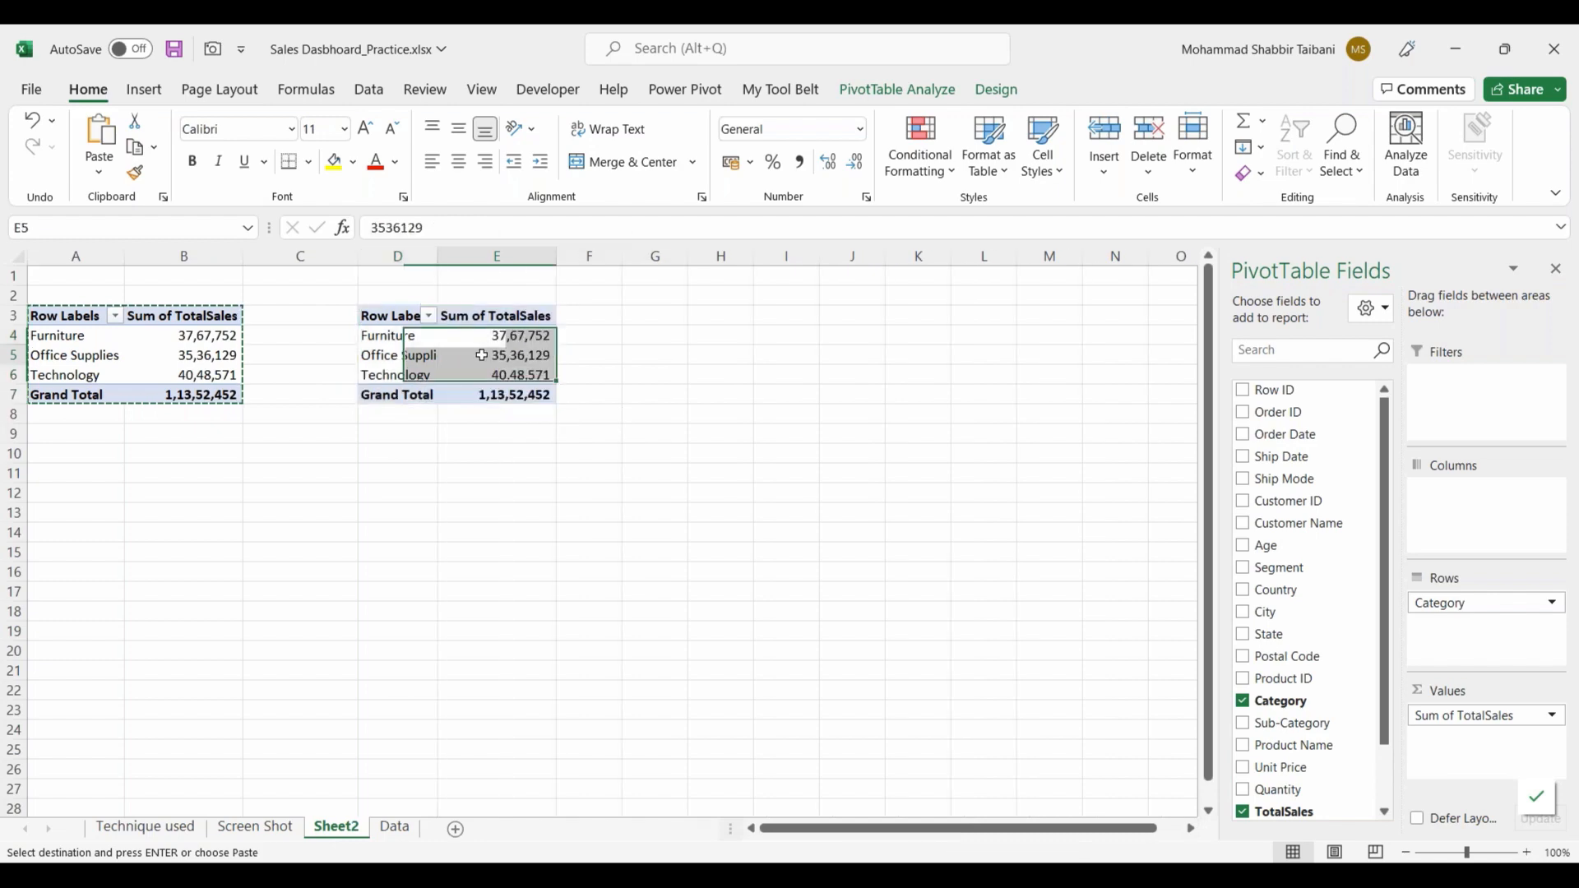
click(999, 92)
click(1019, 179)
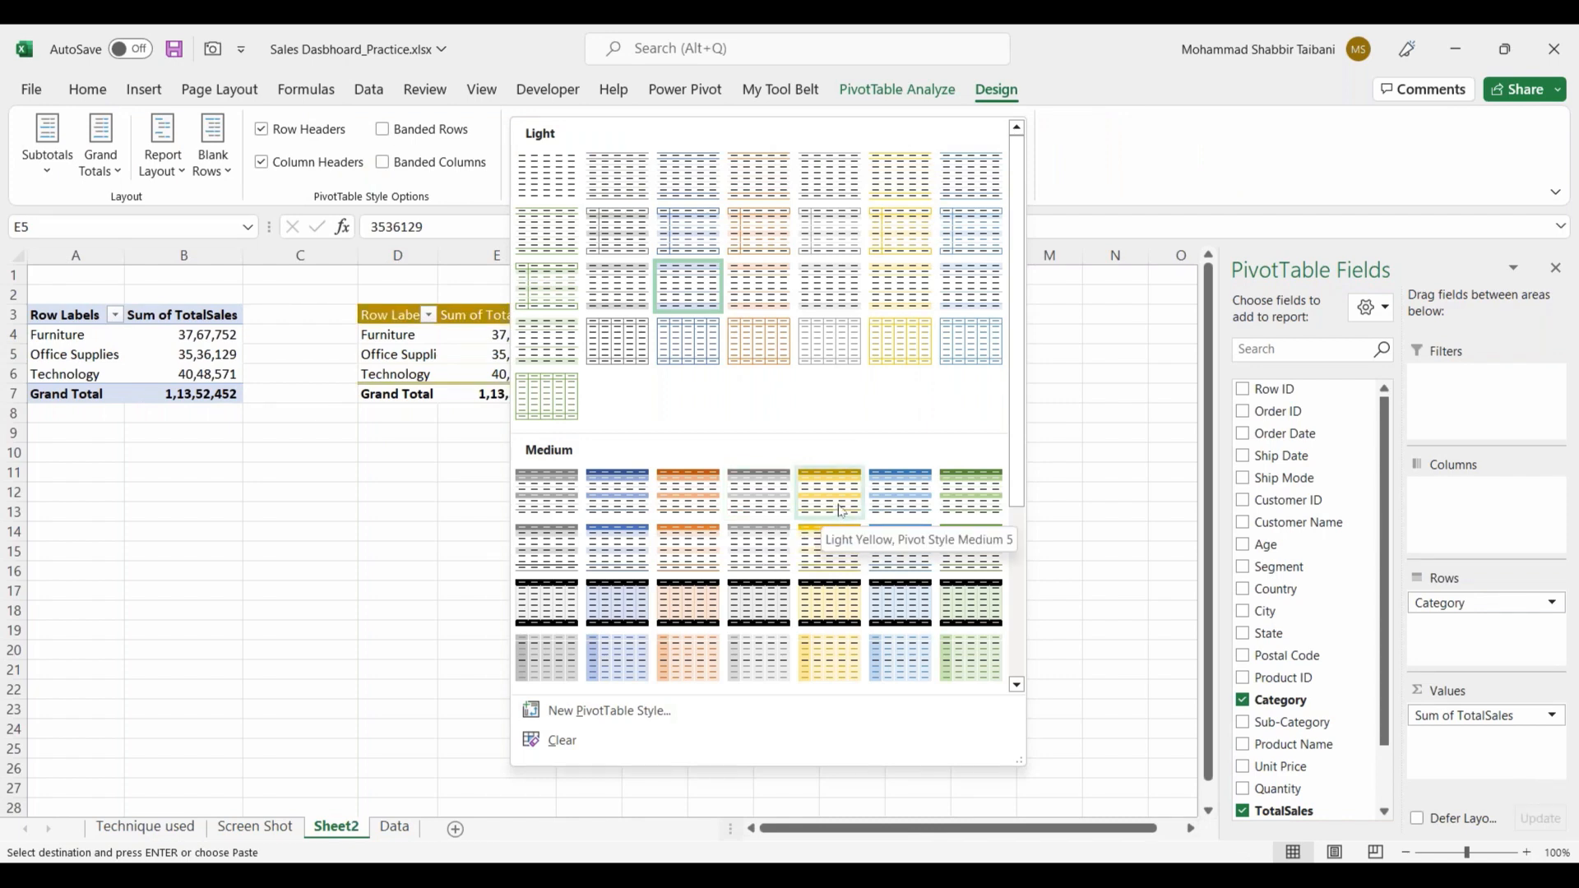
click(899, 494)
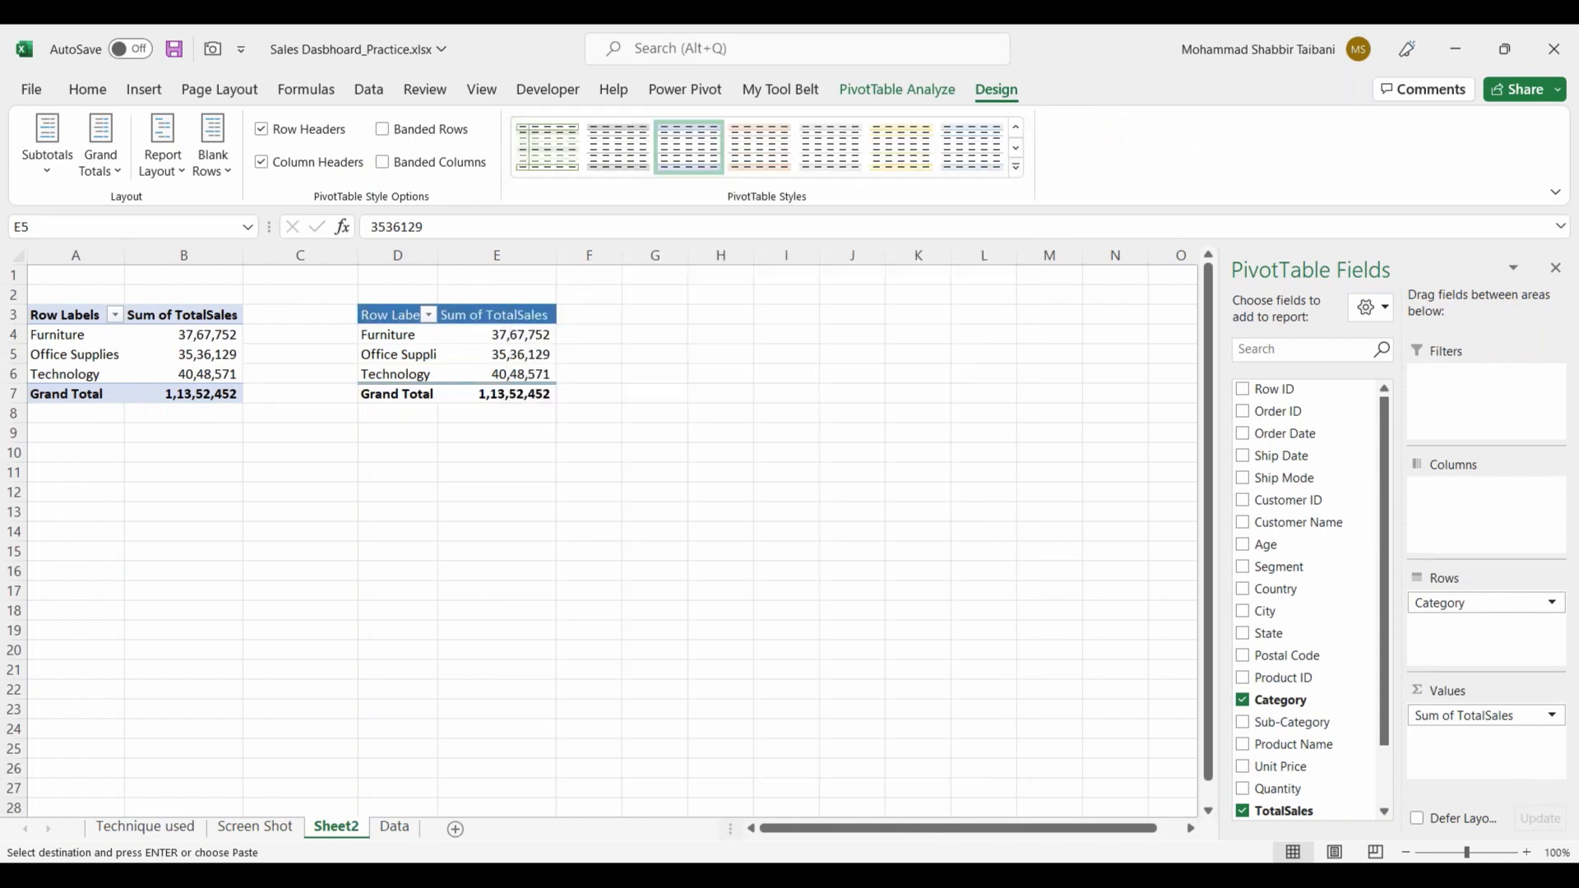
click(518, 471)
Step: Hide the gridlines on Sheet2
click(595, 477)
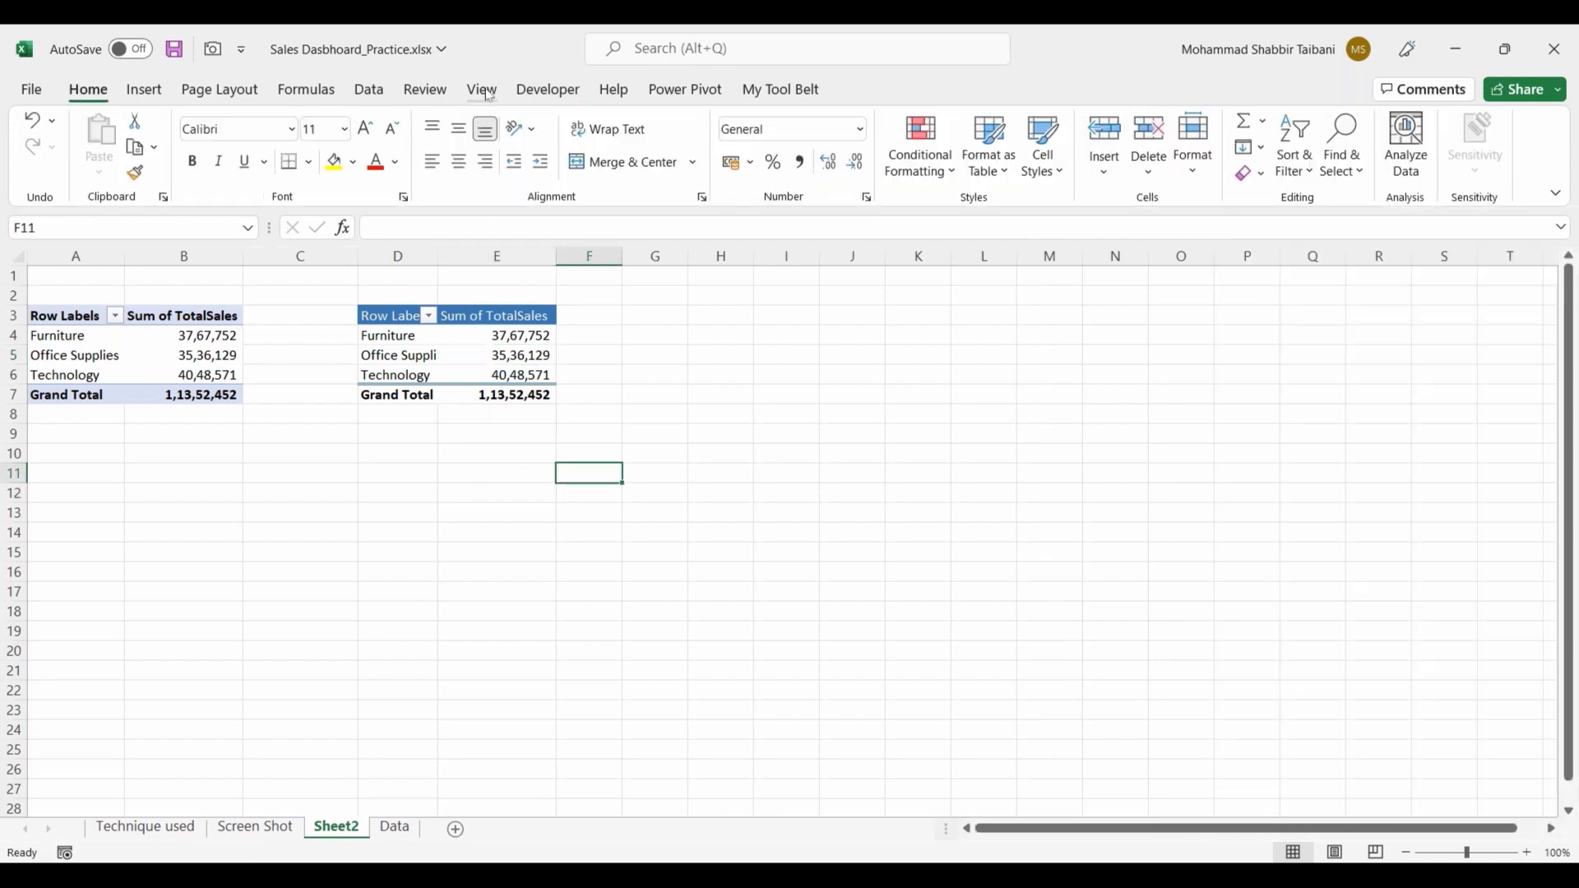
click(488, 93)
click(519, 162)
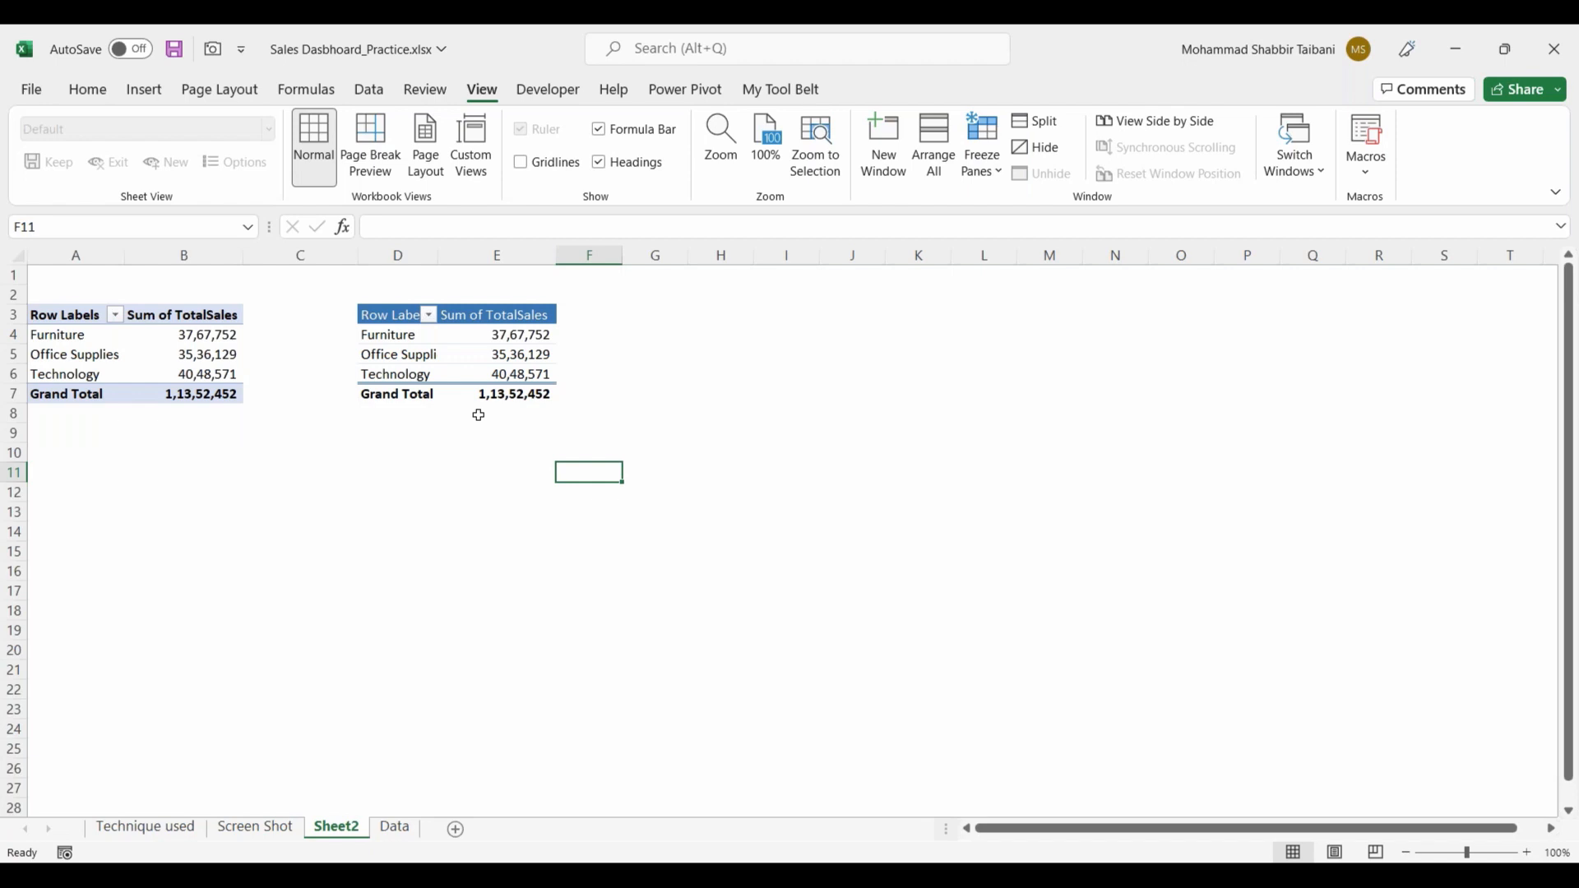
Step: Replace Category with Segment as the row field of the PivotTable at D3
mouse_move(477, 390)
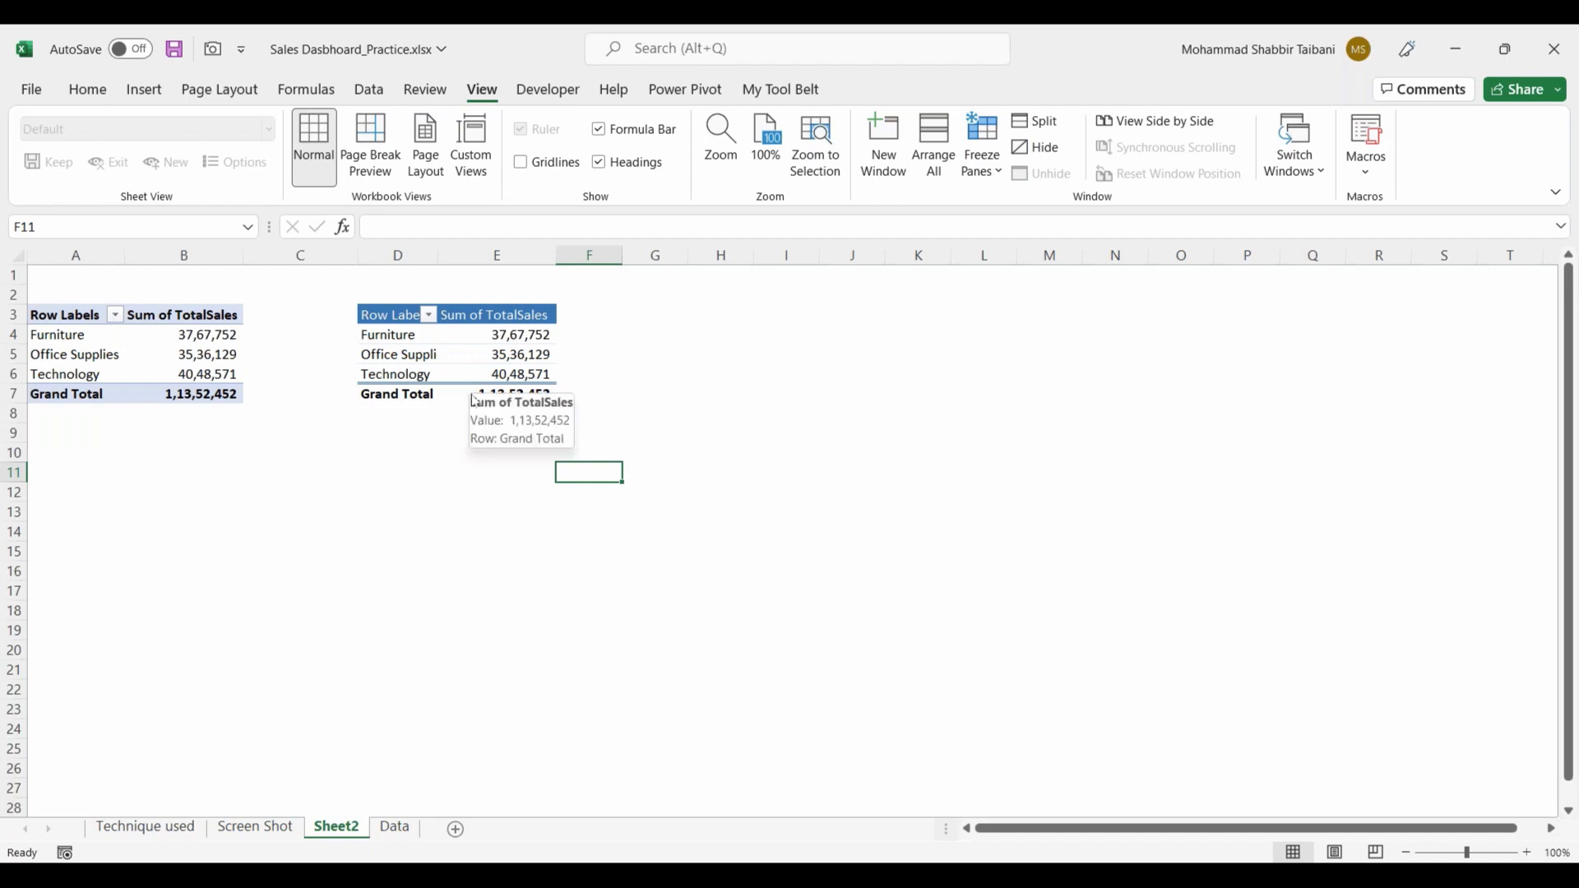
click(504, 353)
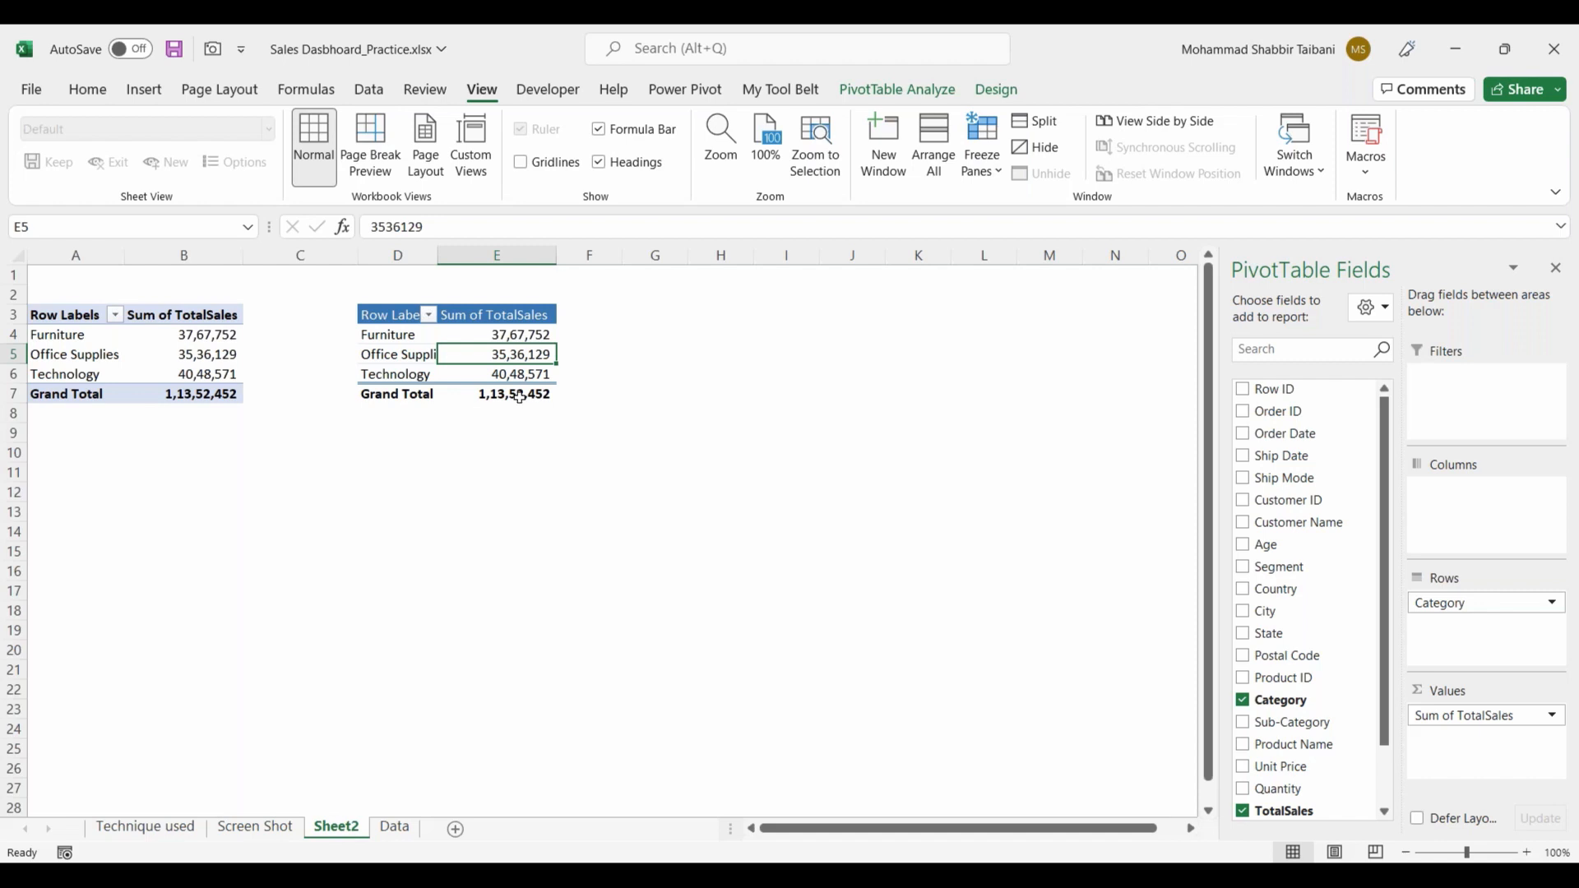
drag(1463, 604, 1299, 699)
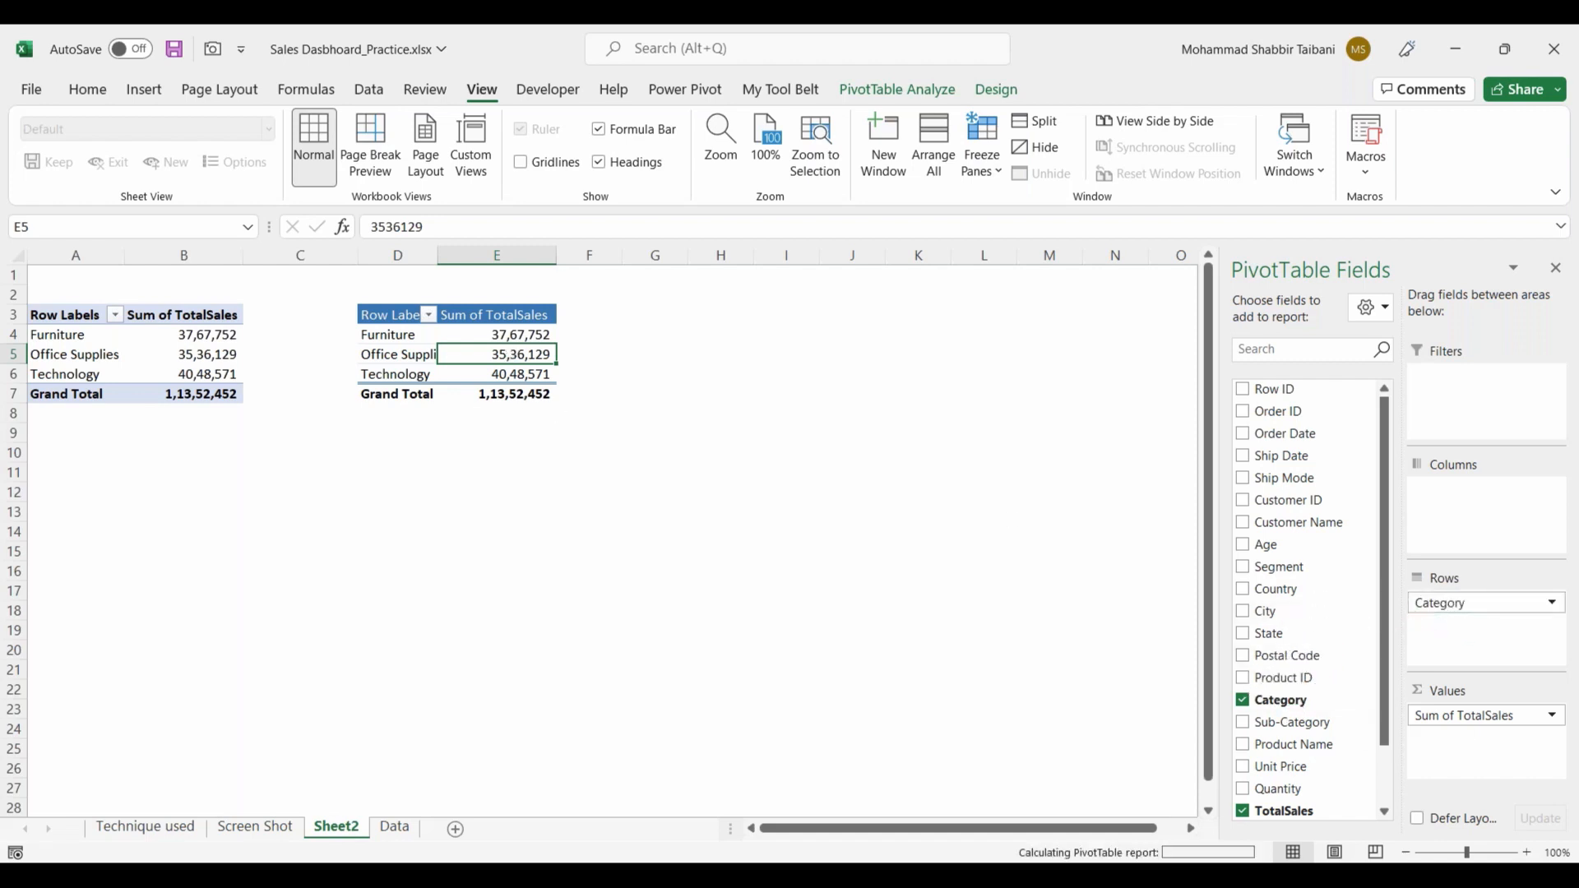
drag(1283, 568, 1477, 630)
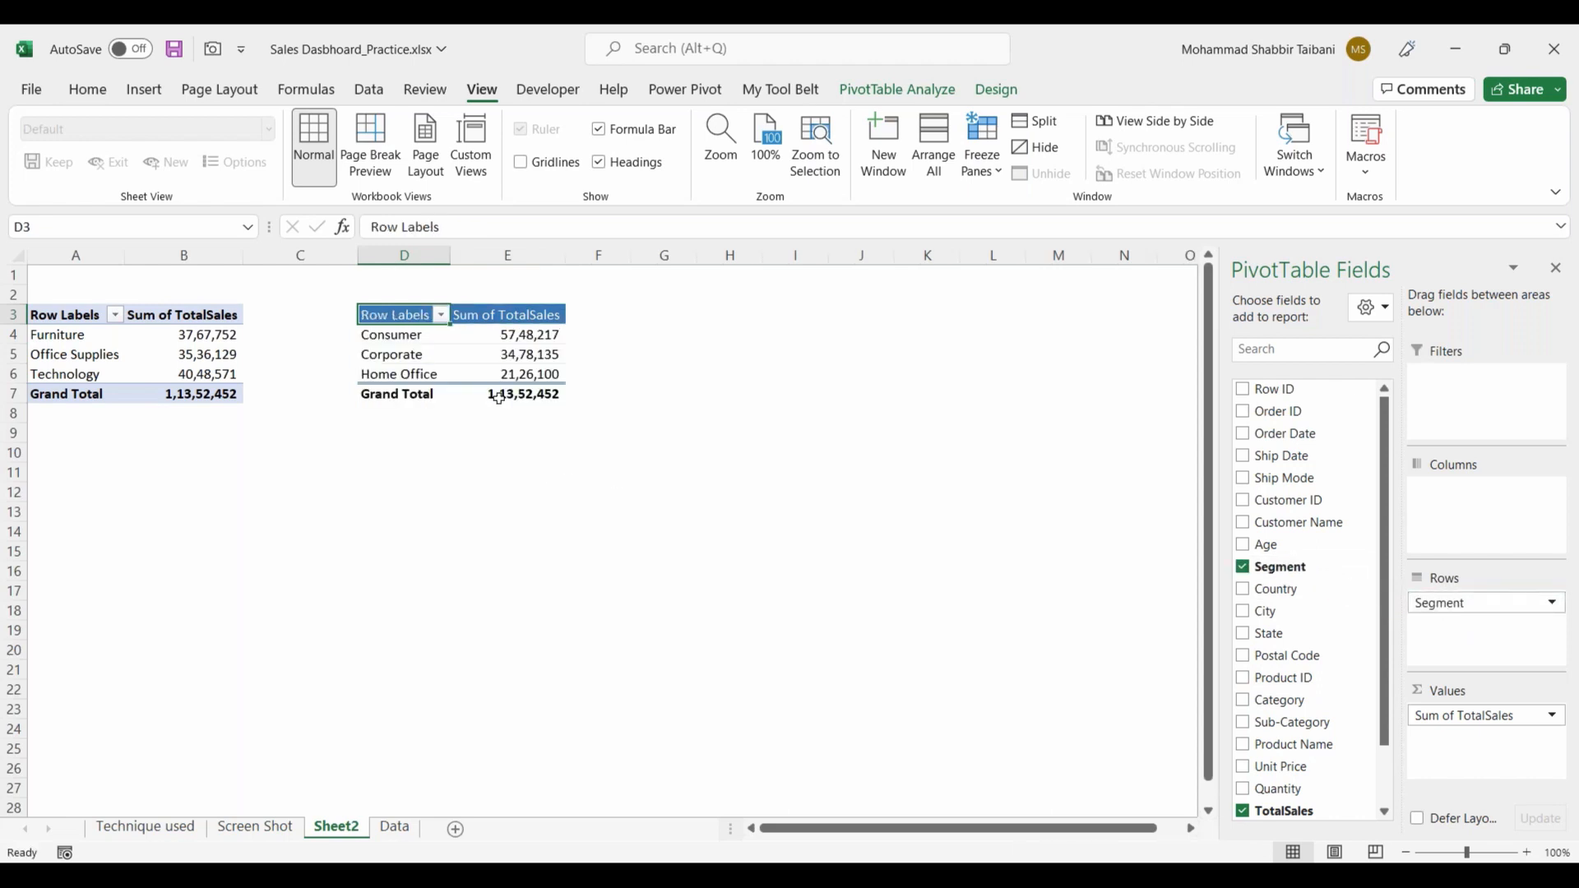
click(488, 402)
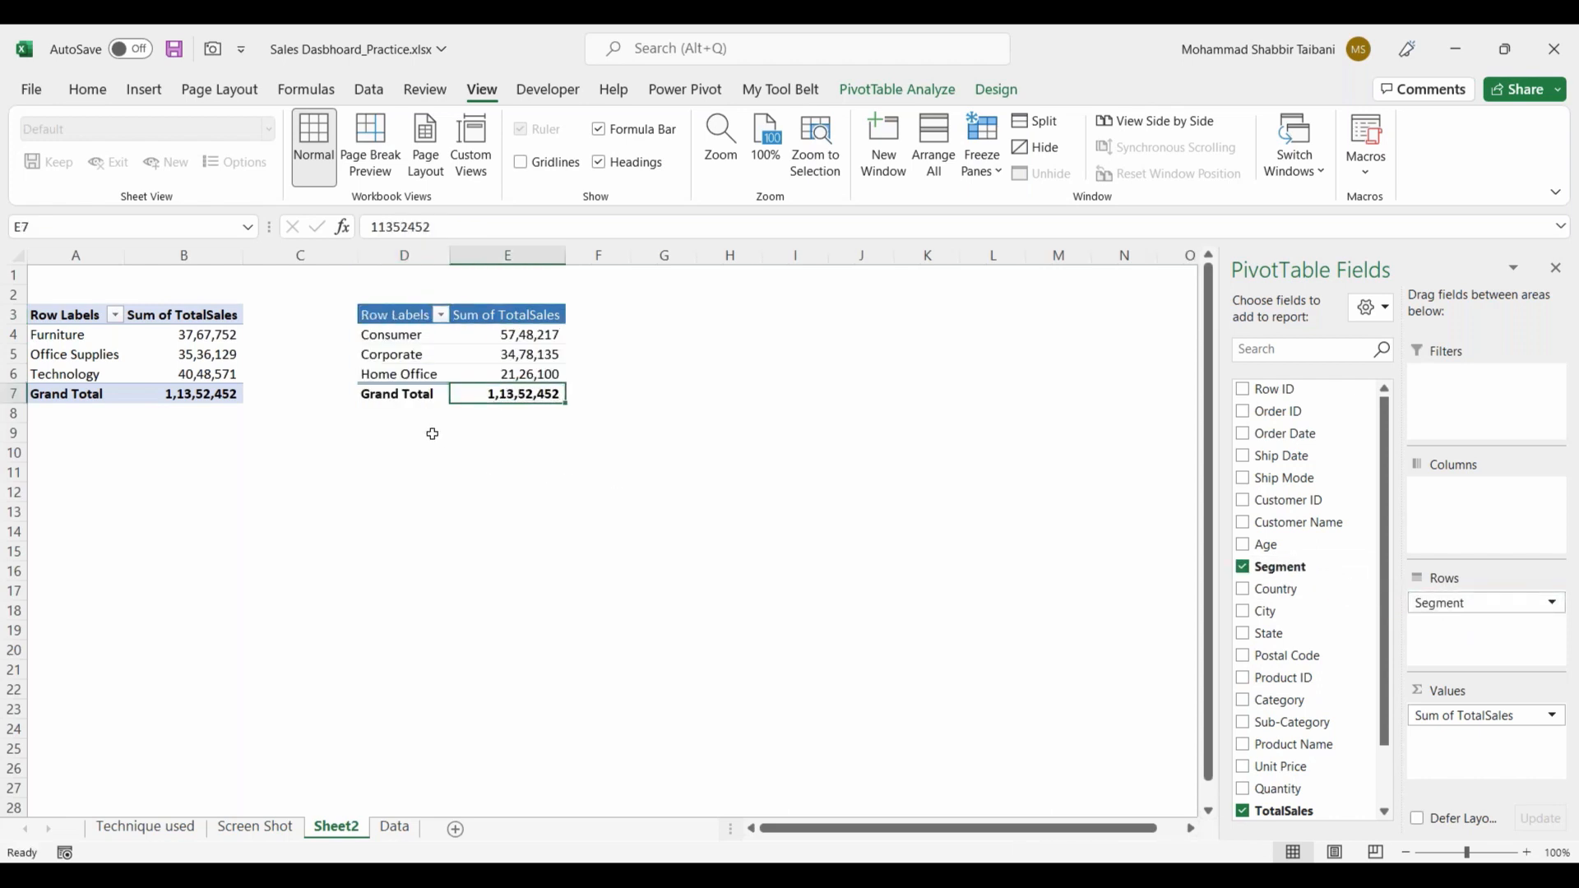
Step: Compare the category and segment PivotTables on Sheet2 with the bar and pie charts in the Screen Shot sheet's dashboard picture
drag(415, 338, 411, 374)
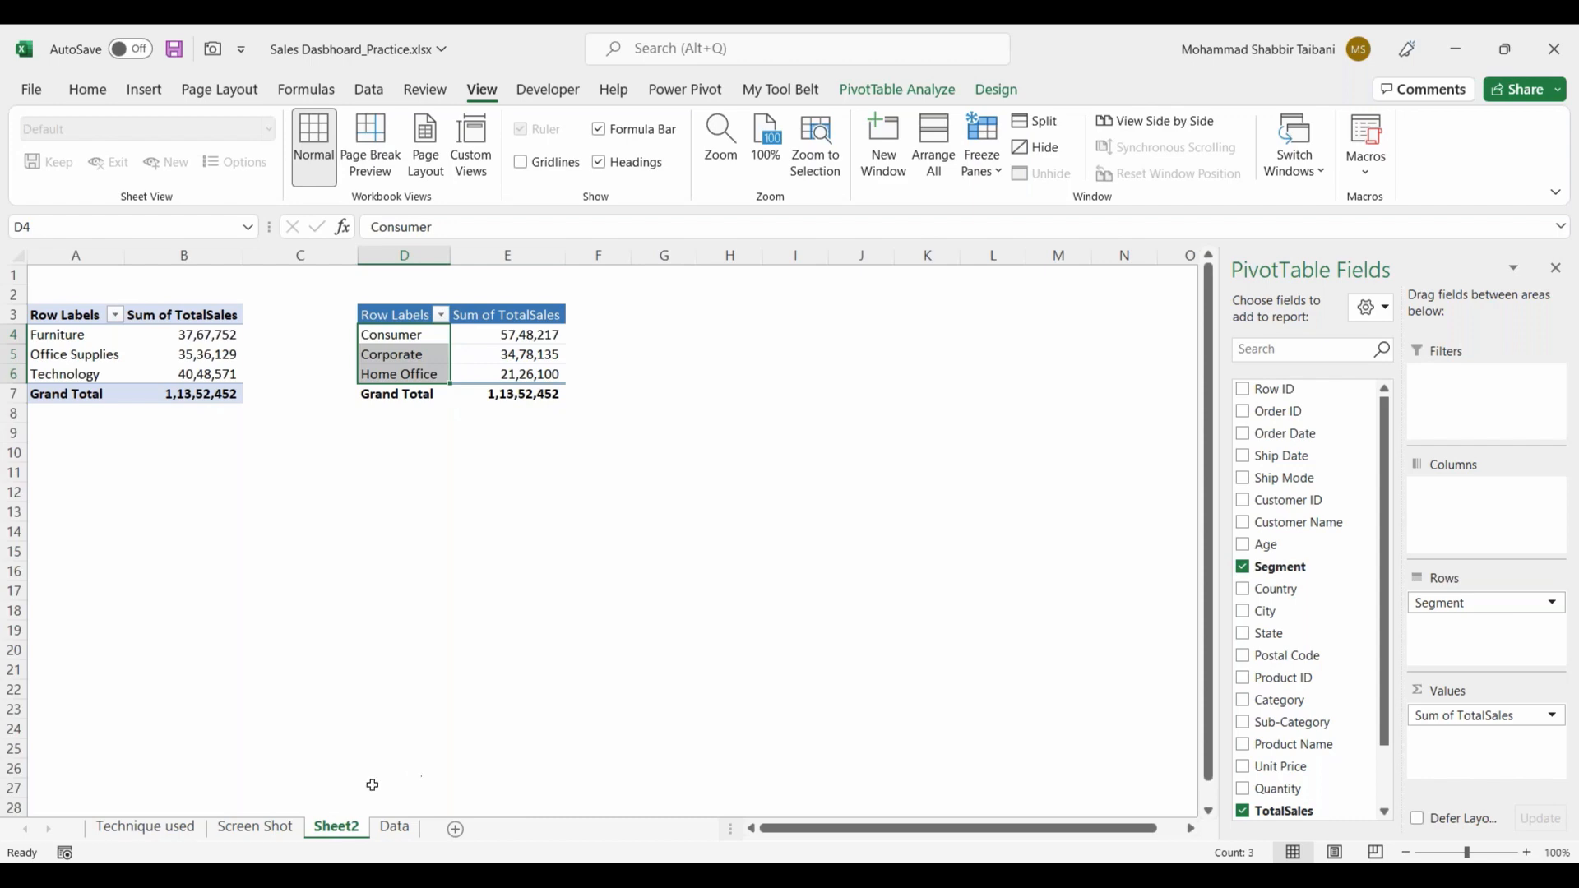
click(274, 828)
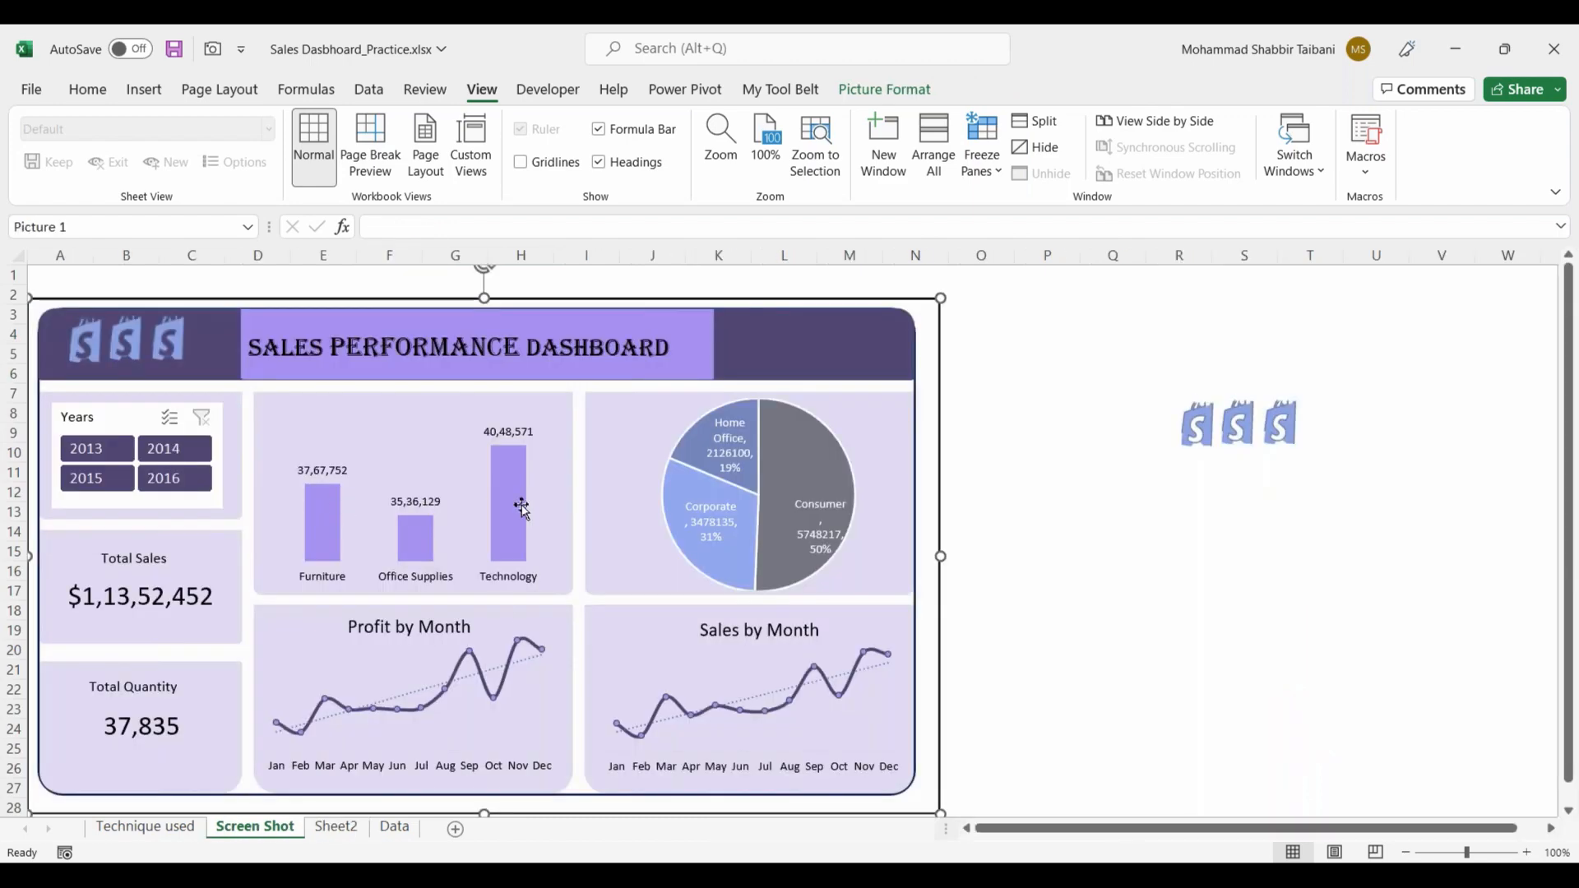
click(337, 827)
drag(70, 338, 208, 375)
click(403, 354)
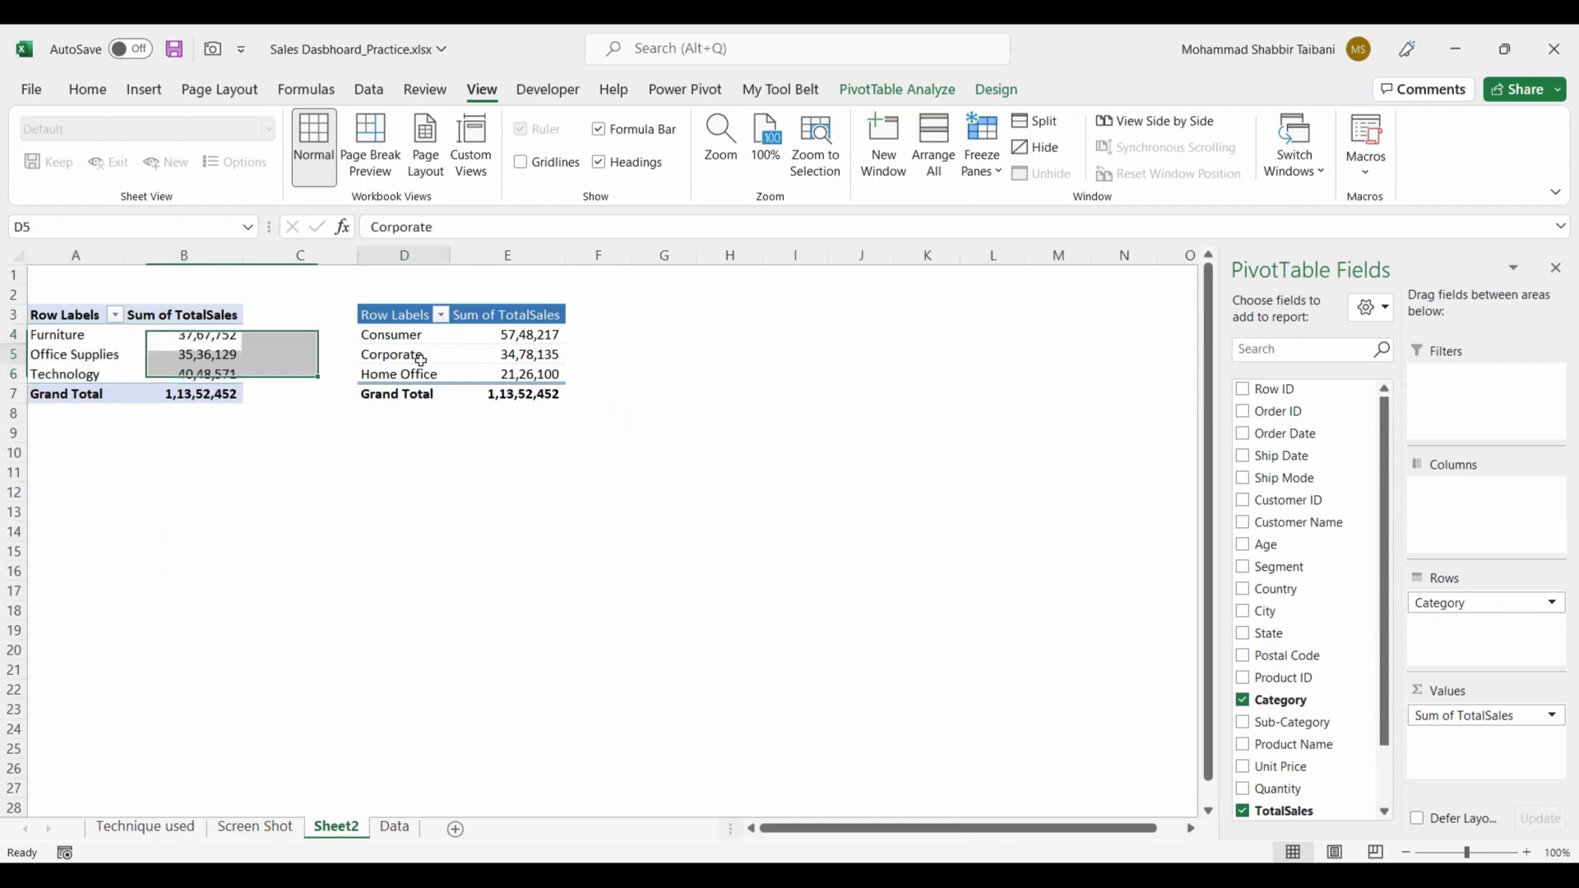
click(296, 827)
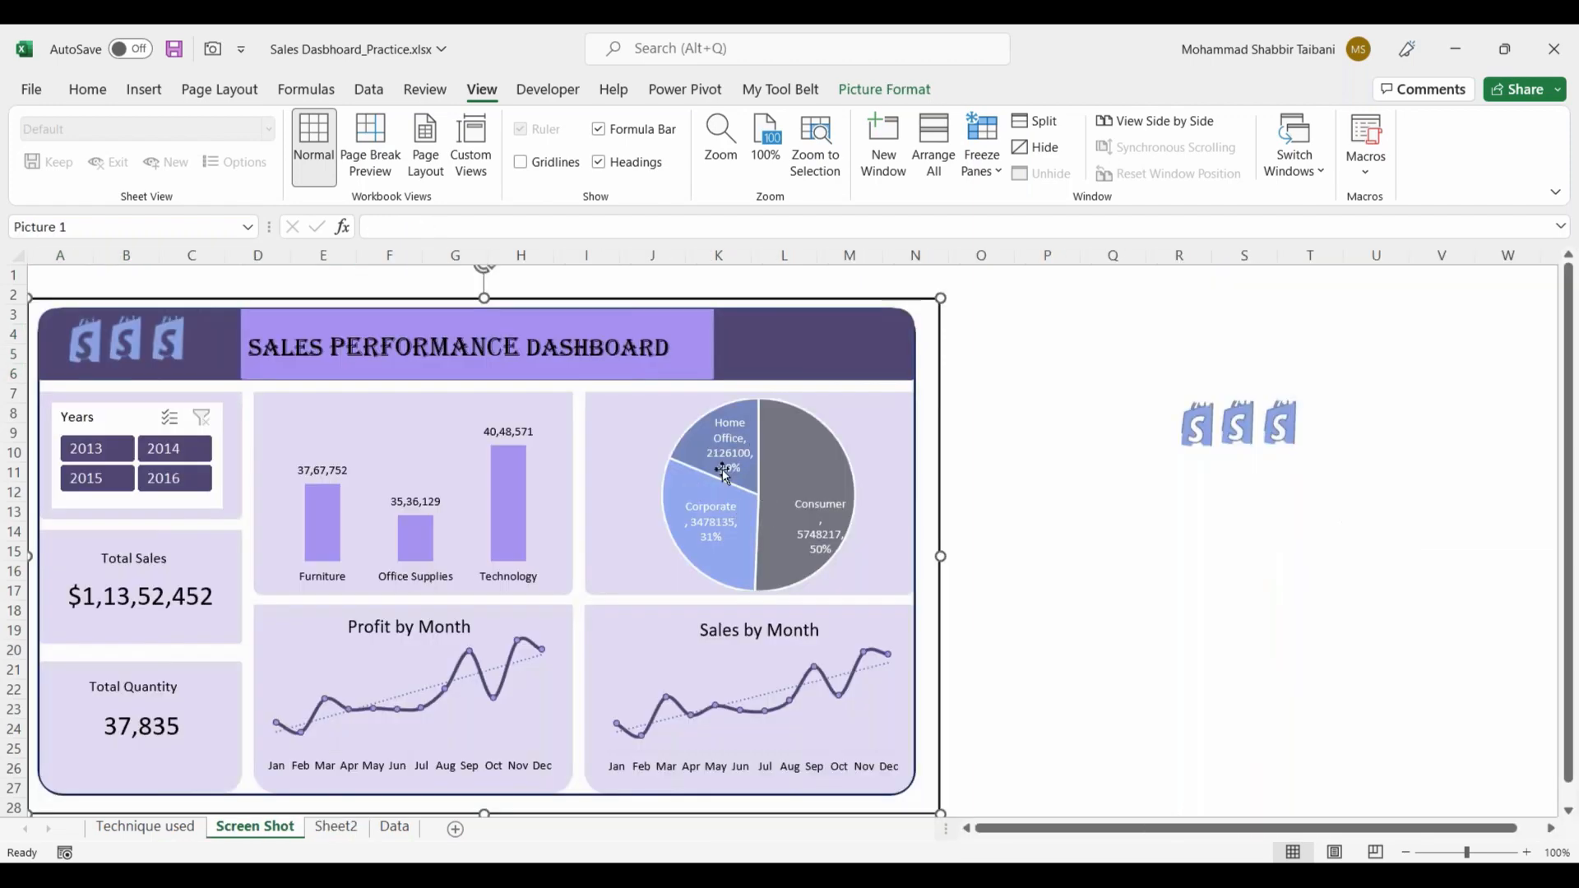
click(335, 826)
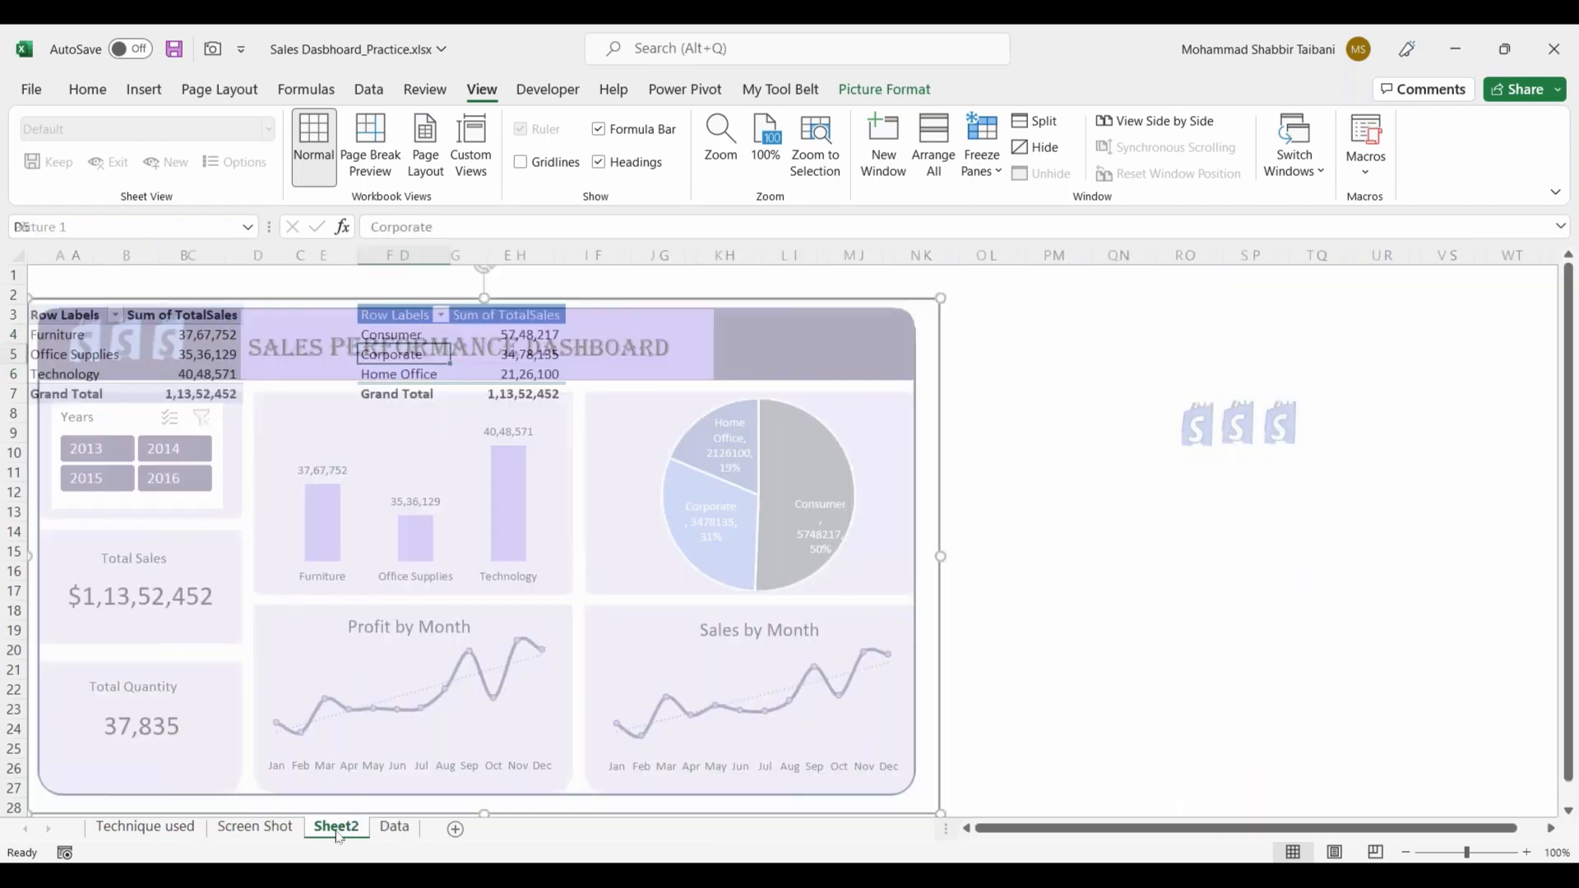
click(403, 315)
Step: Examine the Profit by Month and Sales by Month charts in the dashboard picture on the Screen Shot sheet
click(275, 829)
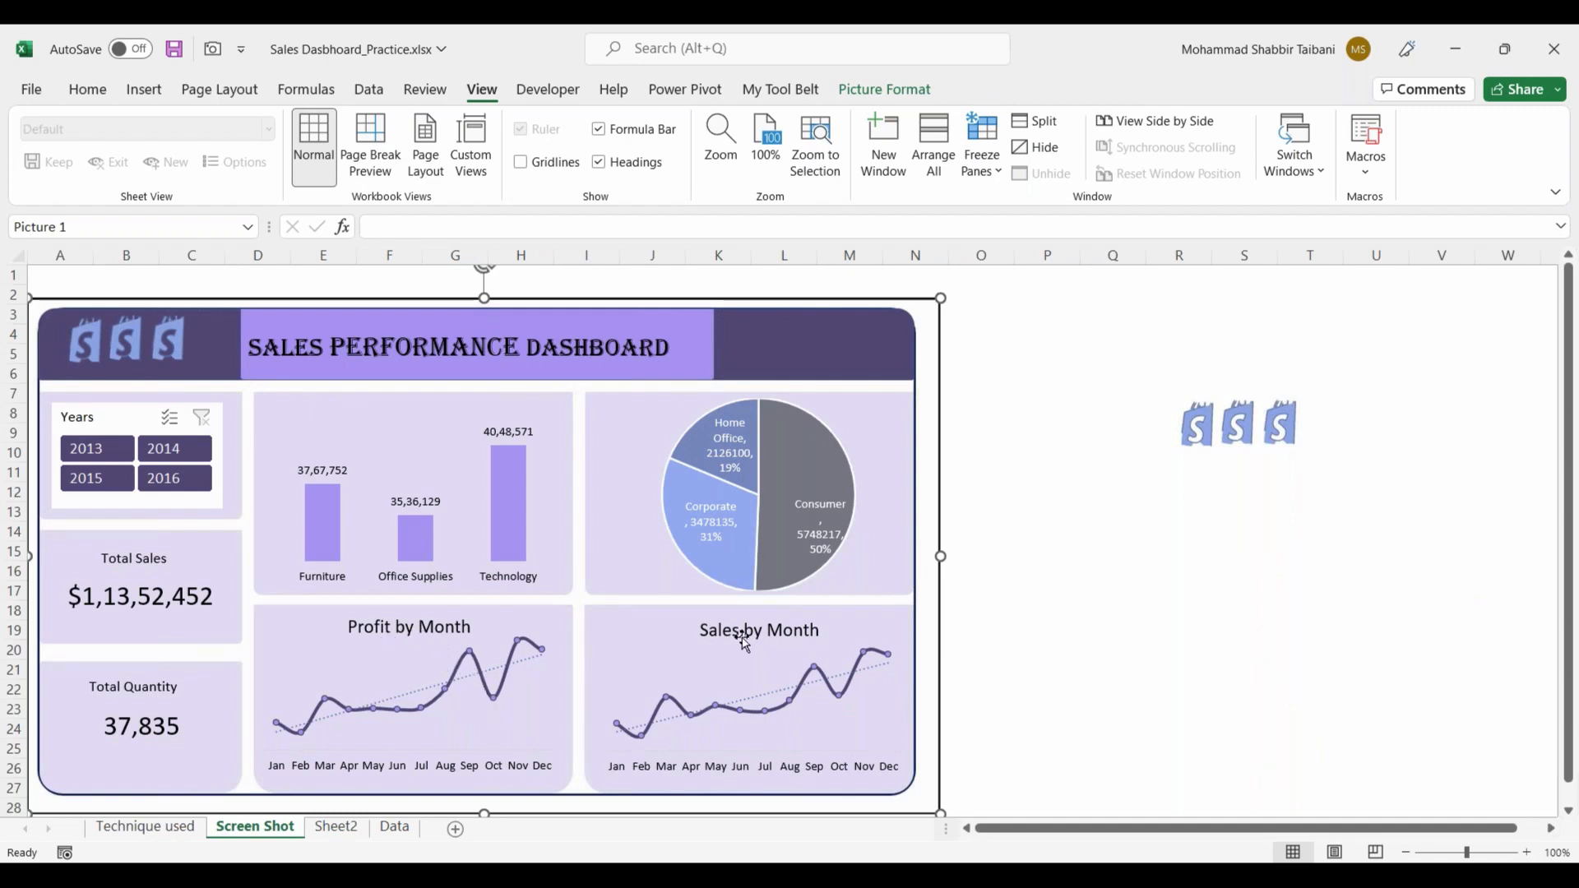
click(336, 826)
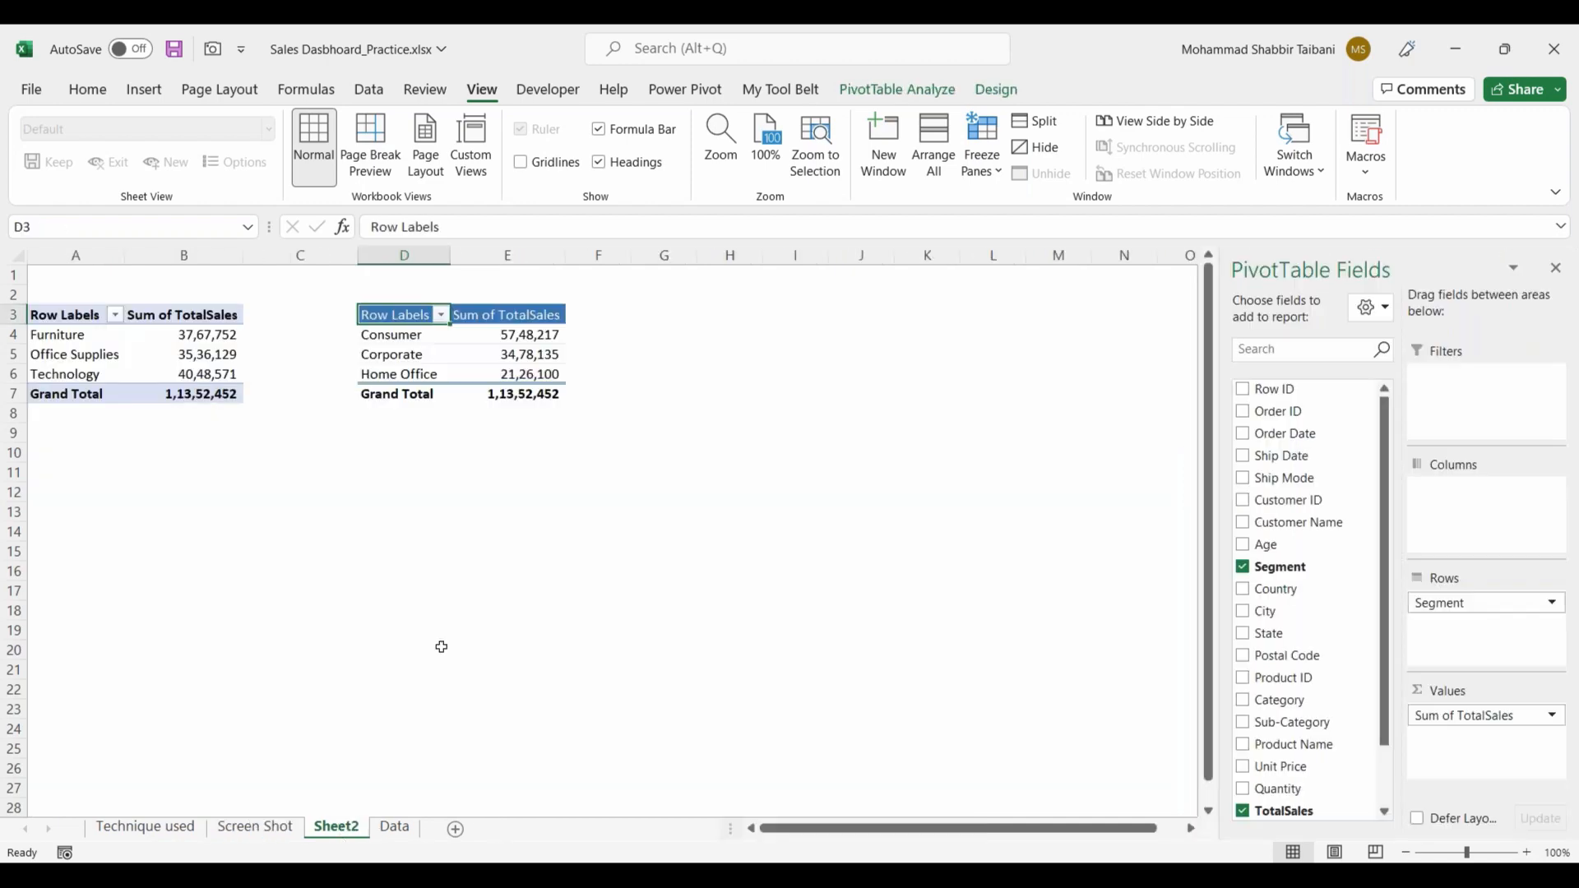
click(255, 826)
scroll(458, 734, down, 1)
scroll(457, 731, down, 2)
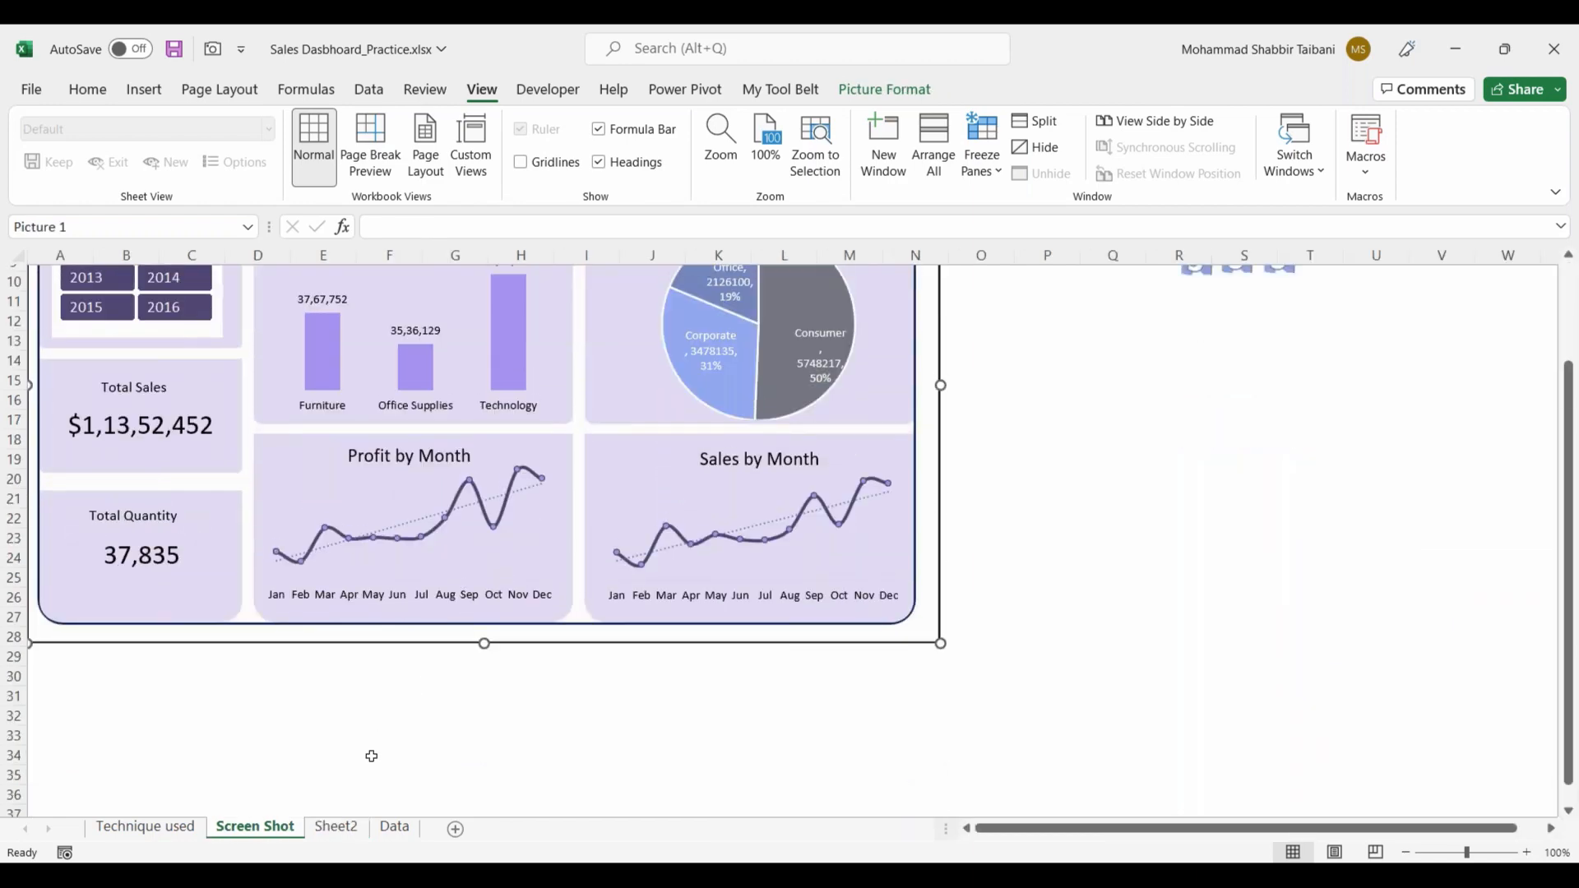
scroll(382, 781, up, 3)
Step: Look through the date columns and their neighbouring fields in the first rows of the Data sheet
click(396, 827)
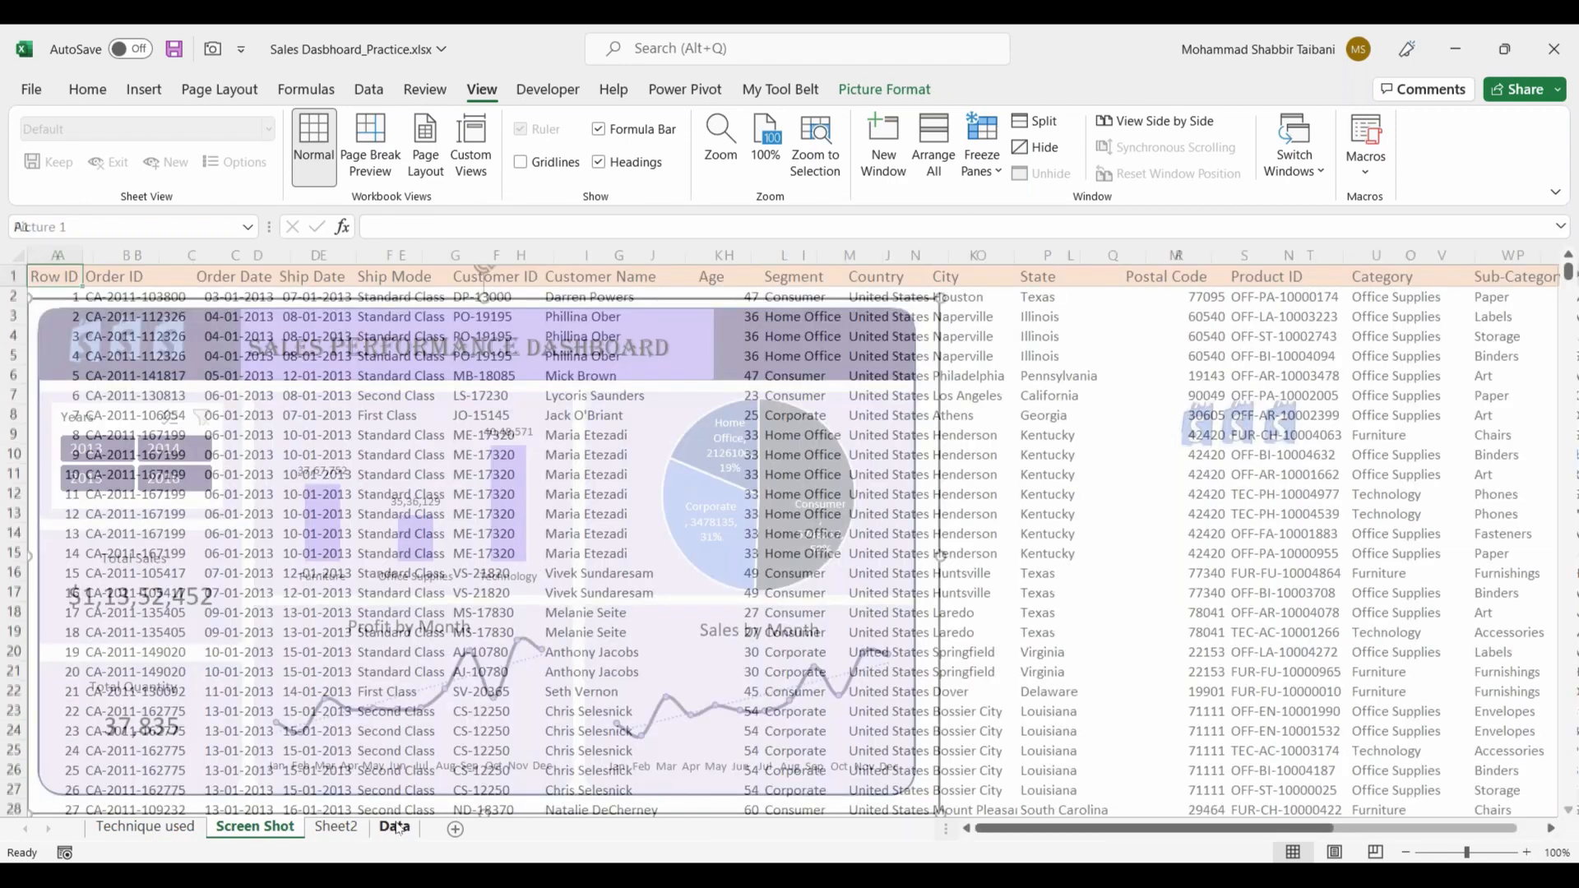
click(236, 376)
click(238, 318)
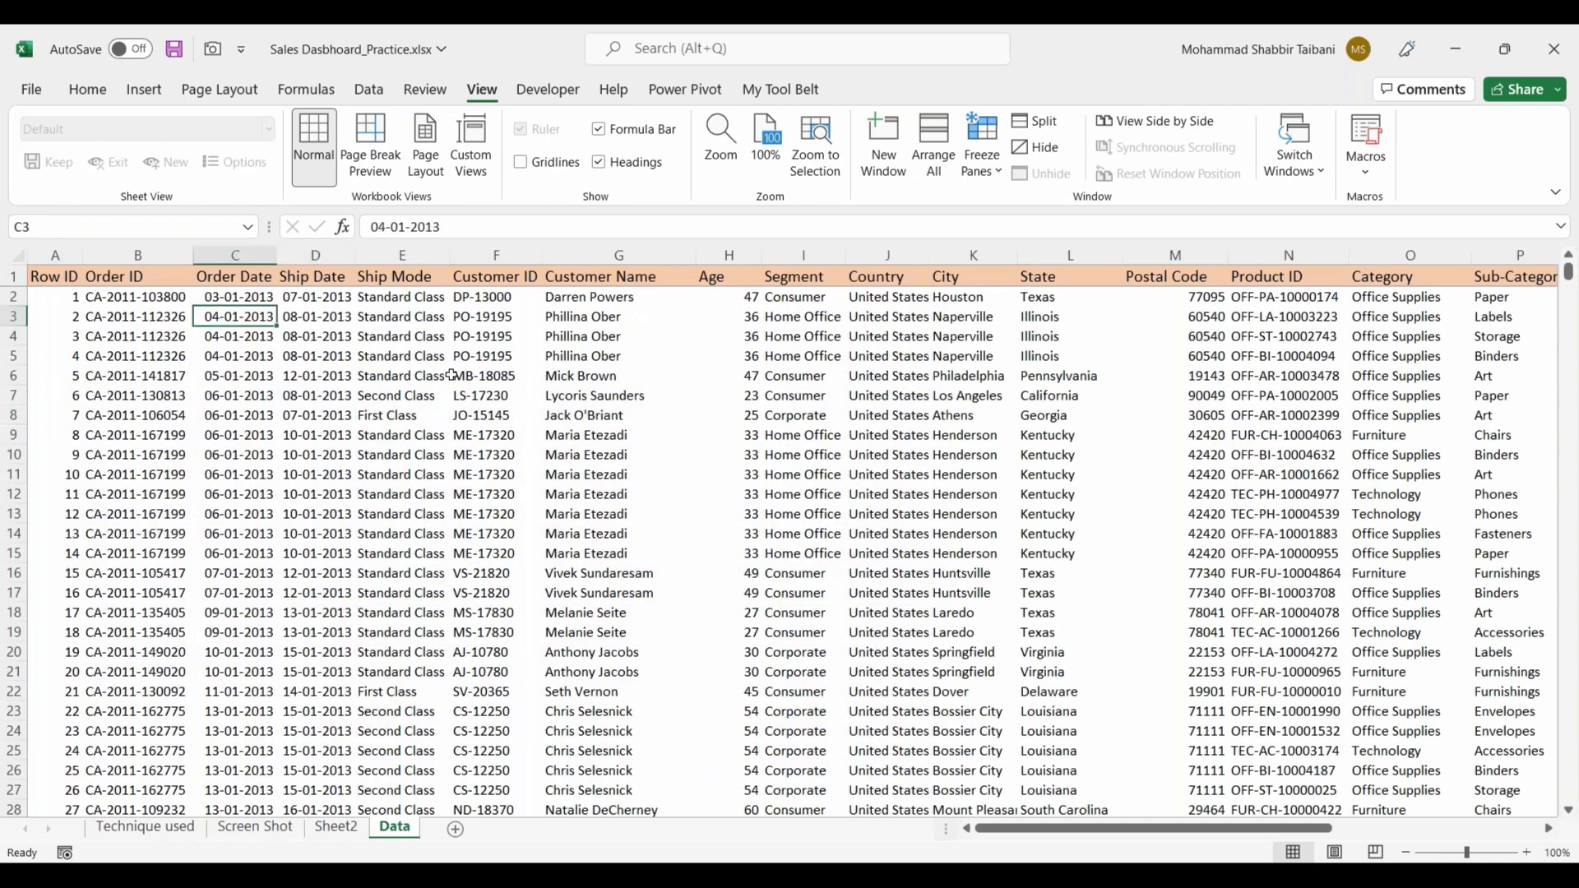
key(Right)
key(Right)
key(Up)
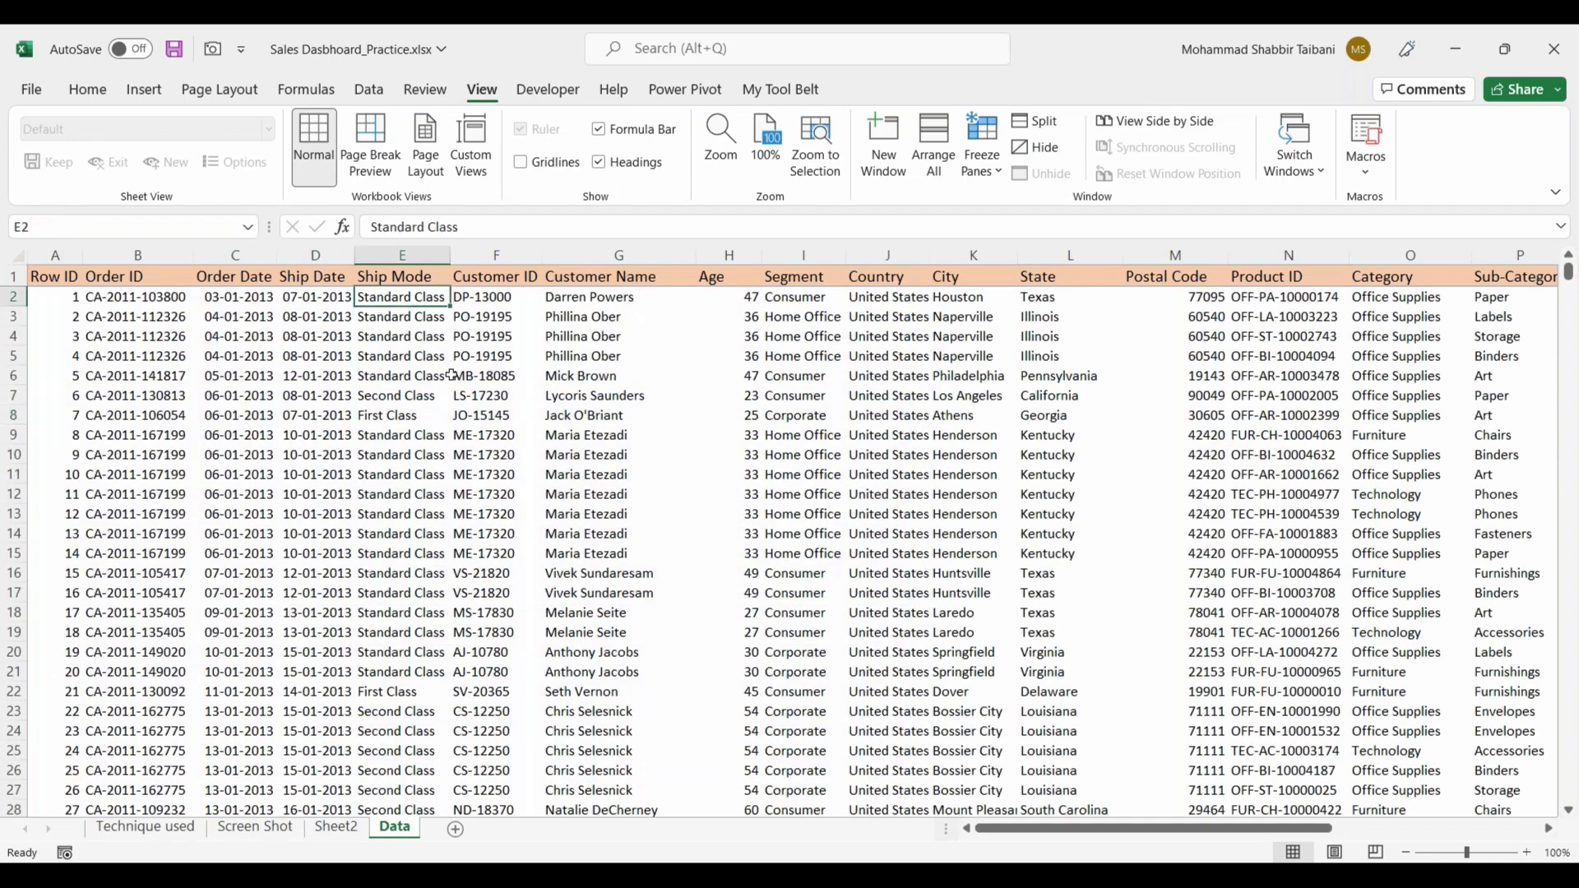
key(Left)
key(Left)
key(Right)
key(Right)
key(Right)
key(Right)
key(Right)
key(Right)
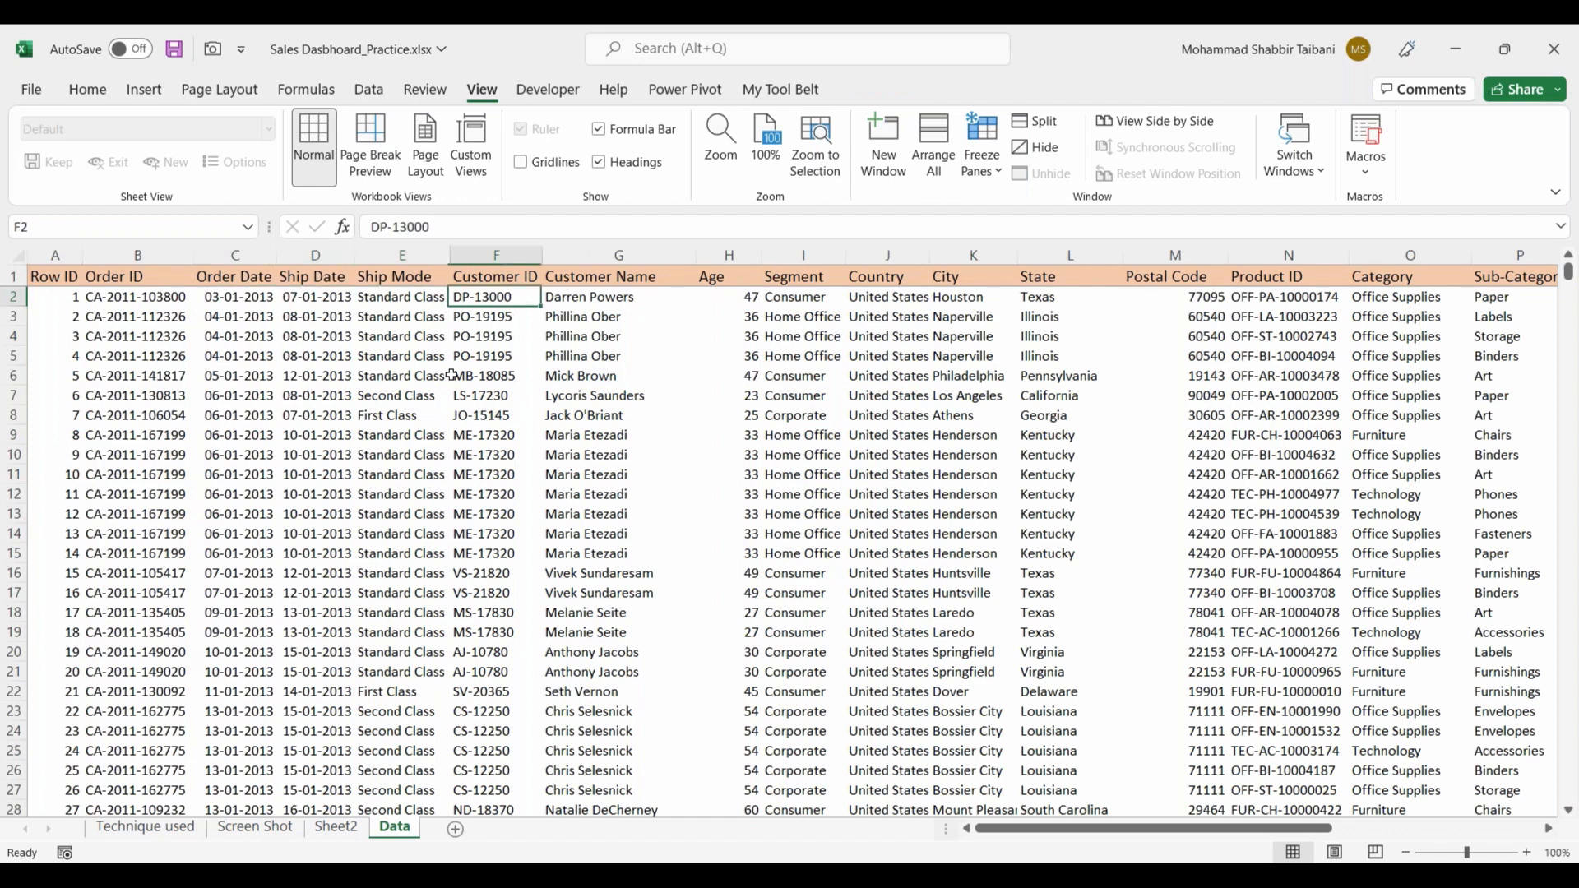
key(Left)
key(Left)
key(Left)
key(Left)
key(Left)
key(Left)
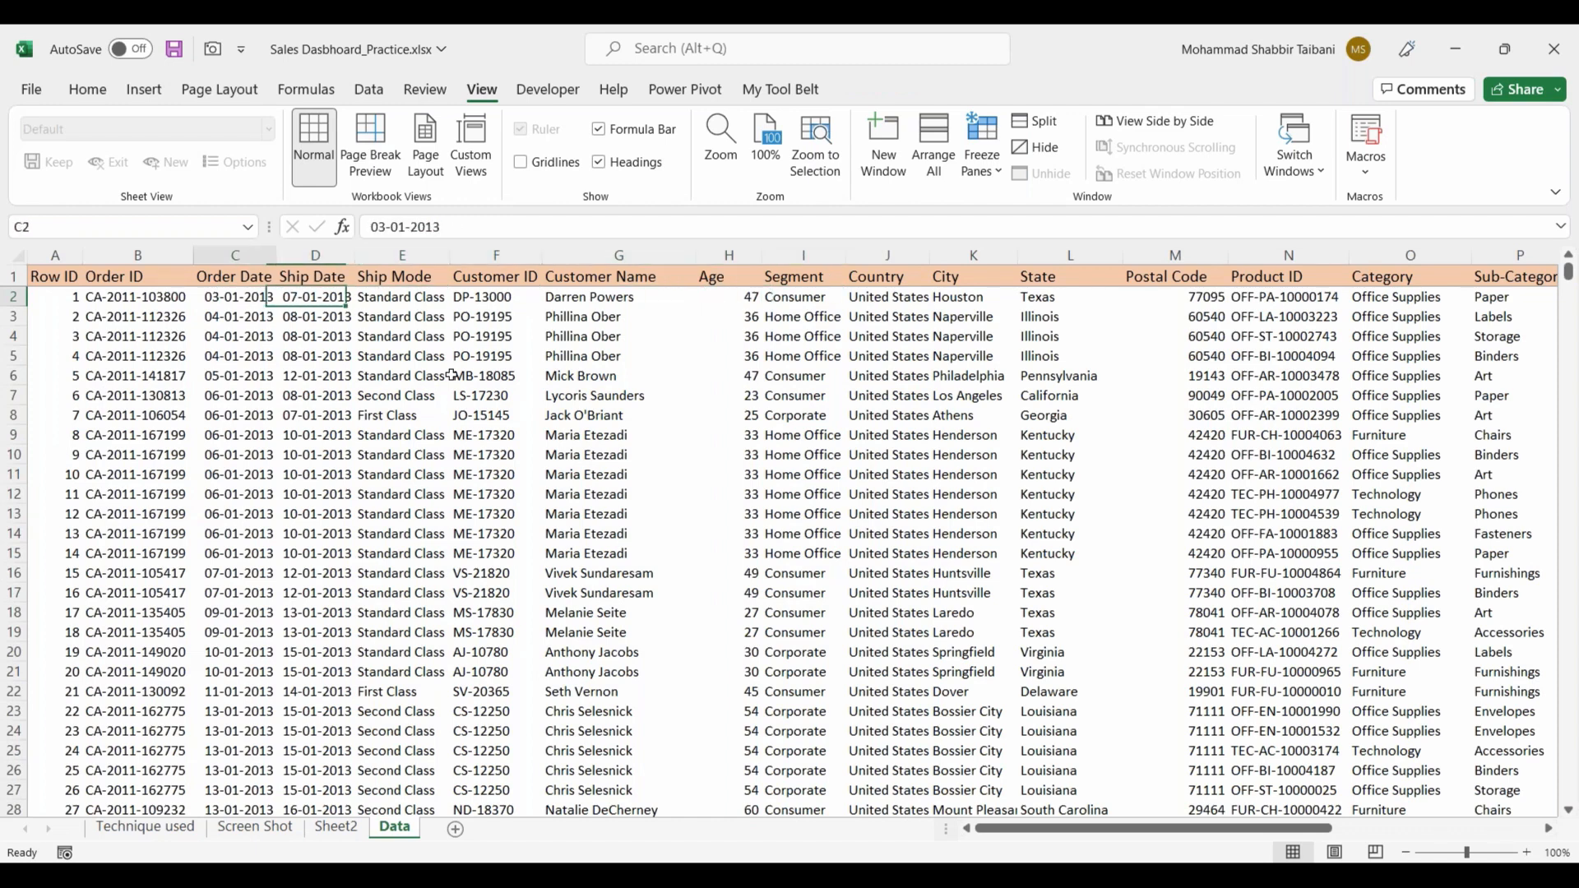
Step: Widen the Order Date column on the Data sheet
drag(274, 255, 300, 256)
click(423, 316)
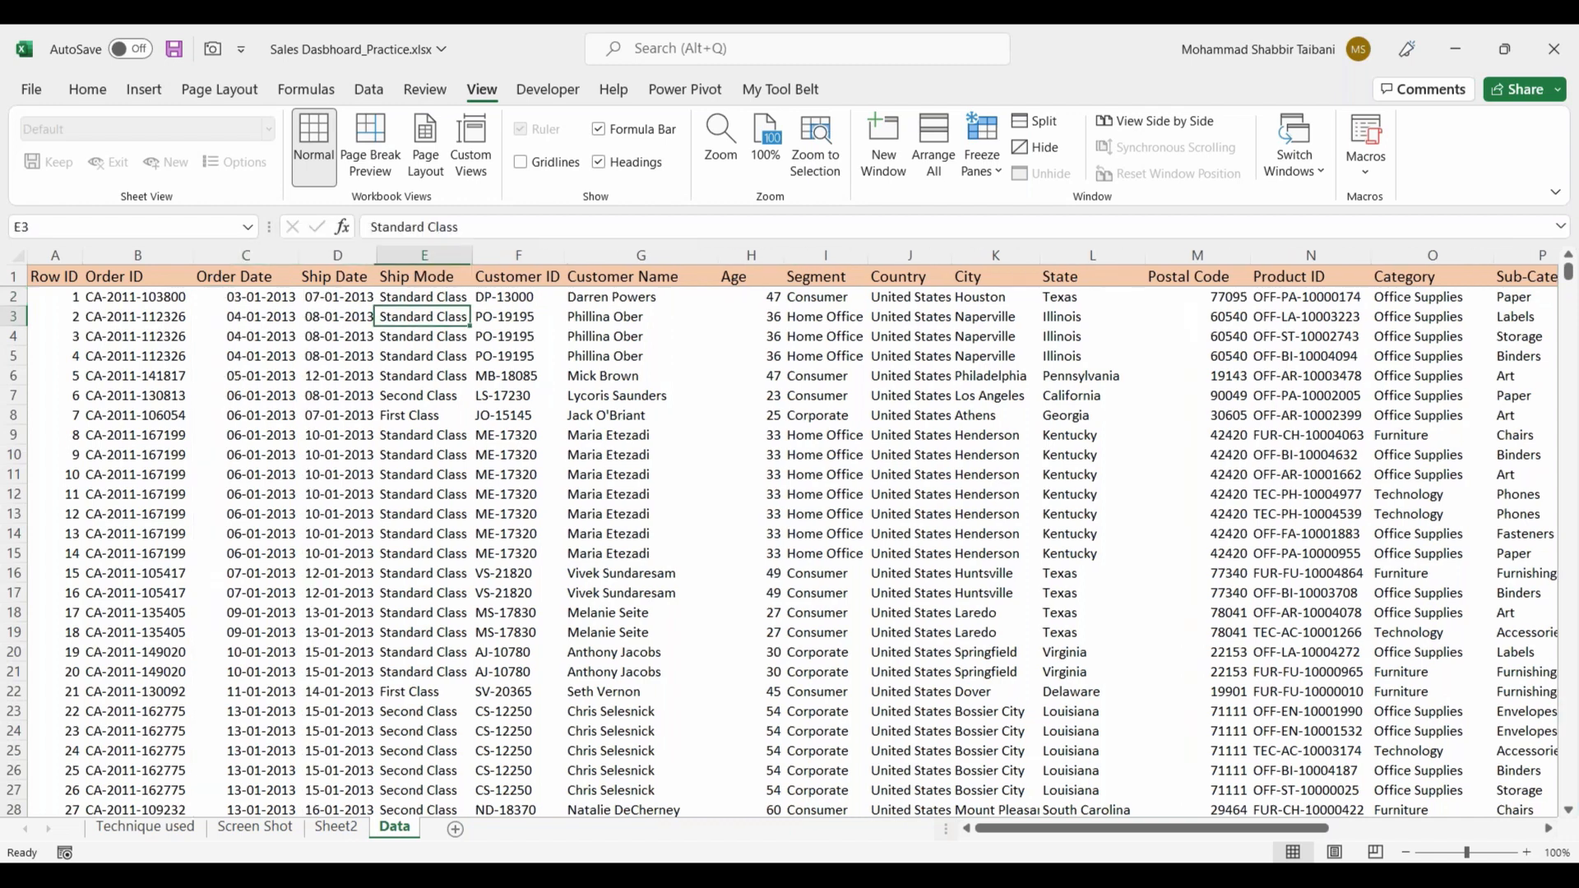
Step: Examine the Ship Date column and the first Order Date entries on the Data sheet
click(337, 256)
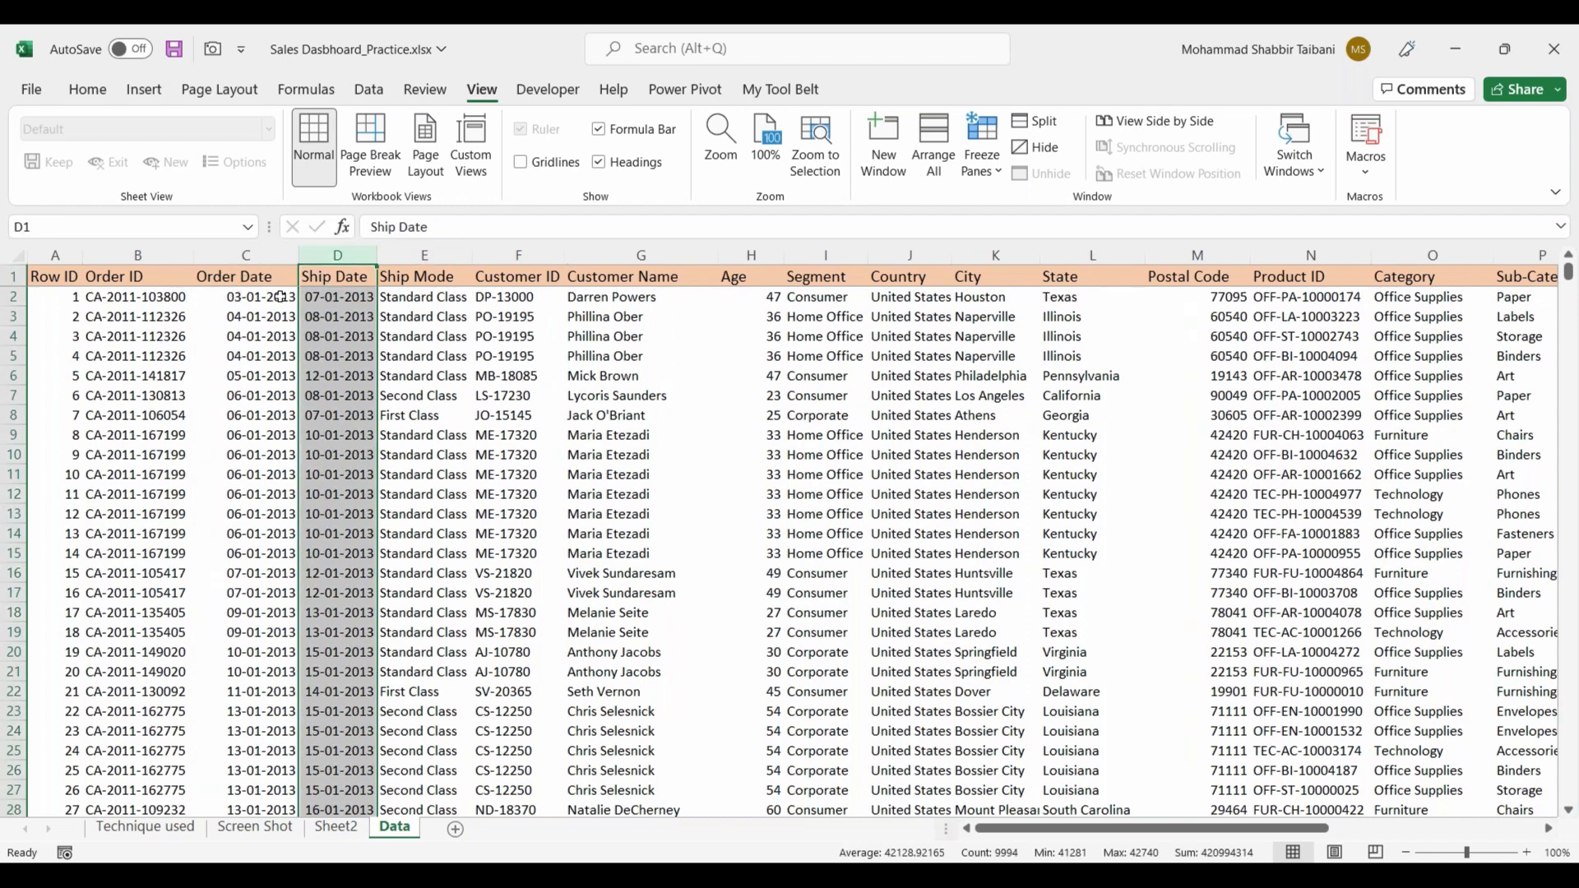
click(263, 416)
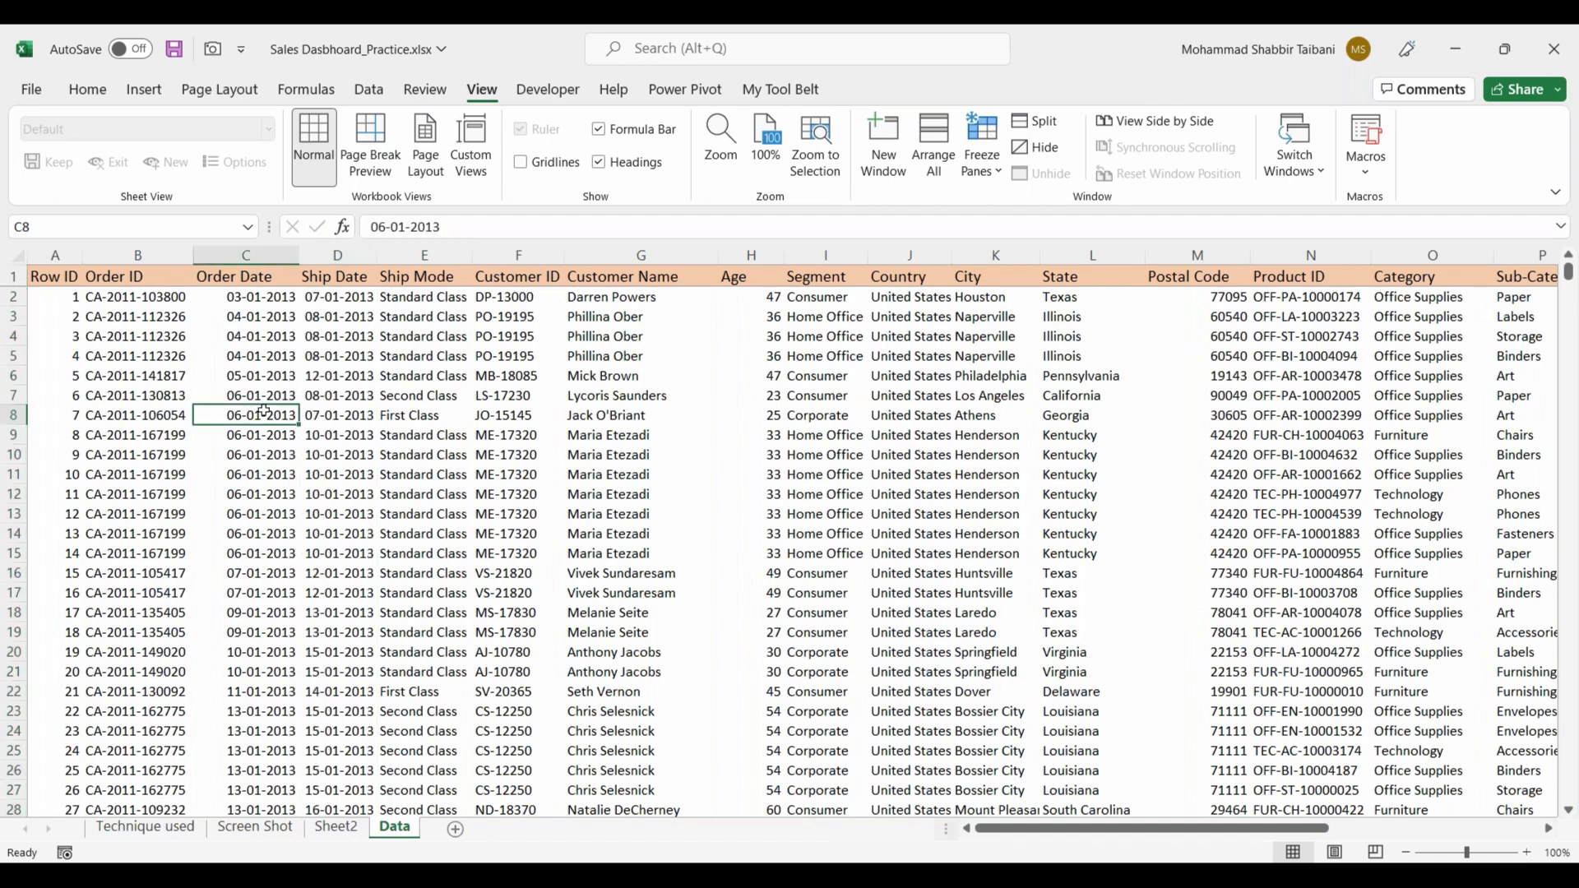
click(262, 359)
key(Up)
key(Up)
key(shift+Down)
key(shift+Down)
key(shift+Down)
key(shift+Down)
key(shift+Down)
key(shift+Down)
key(shift+Down)
key(shift+Down)
click(262, 334)
drag(262, 335, 261, 455)
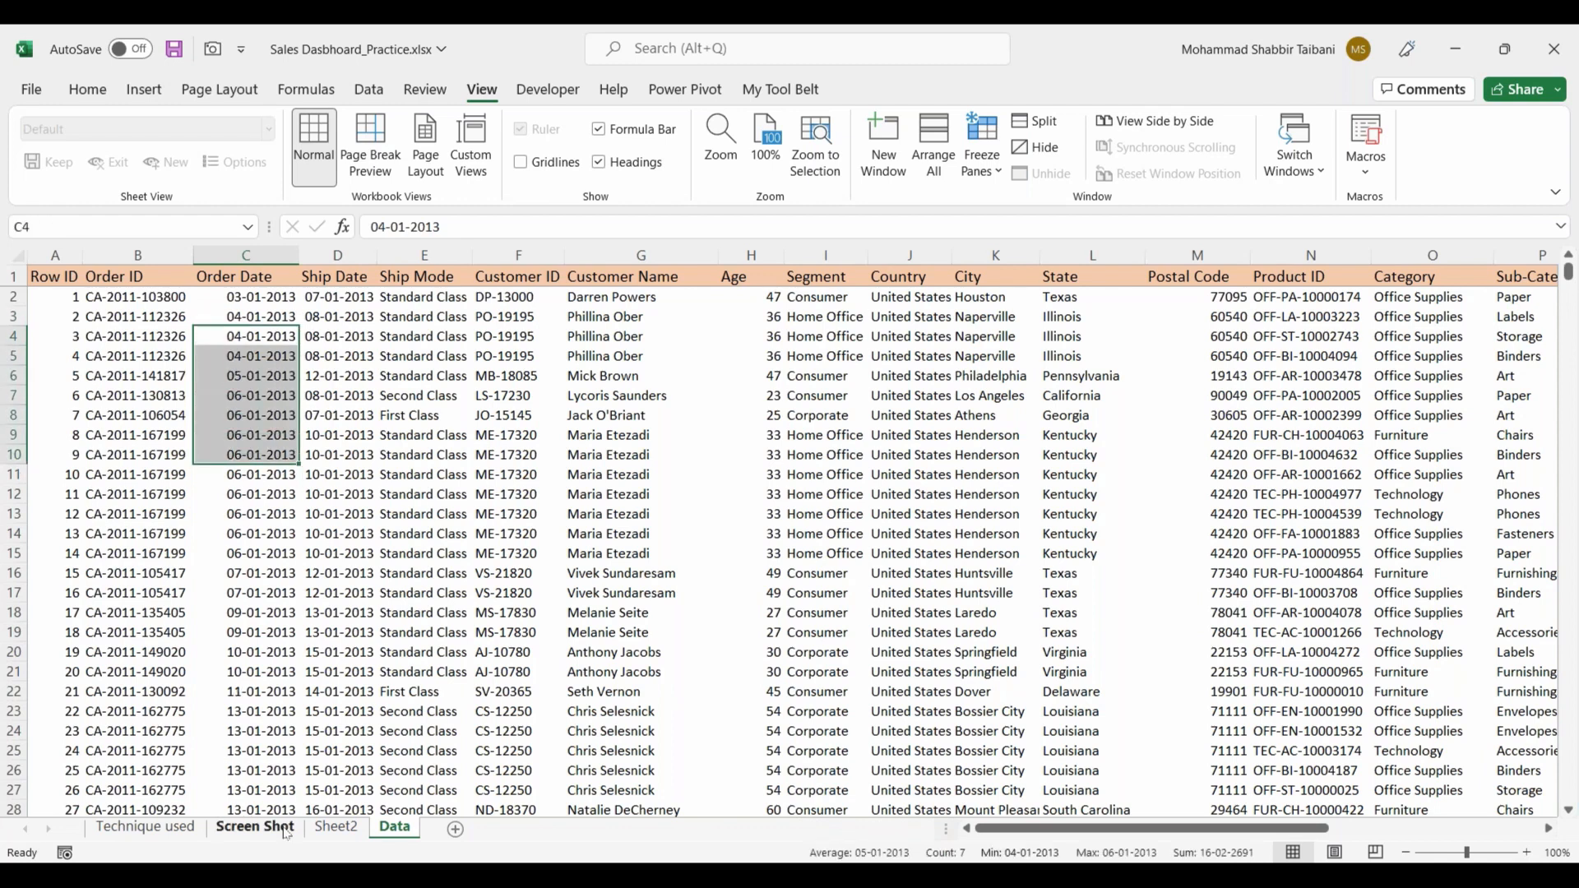
Step: Copy the segment PivotTable in D3:E7 of Sheet2, paste the duplicate at H3 and widen column I
click(336, 826)
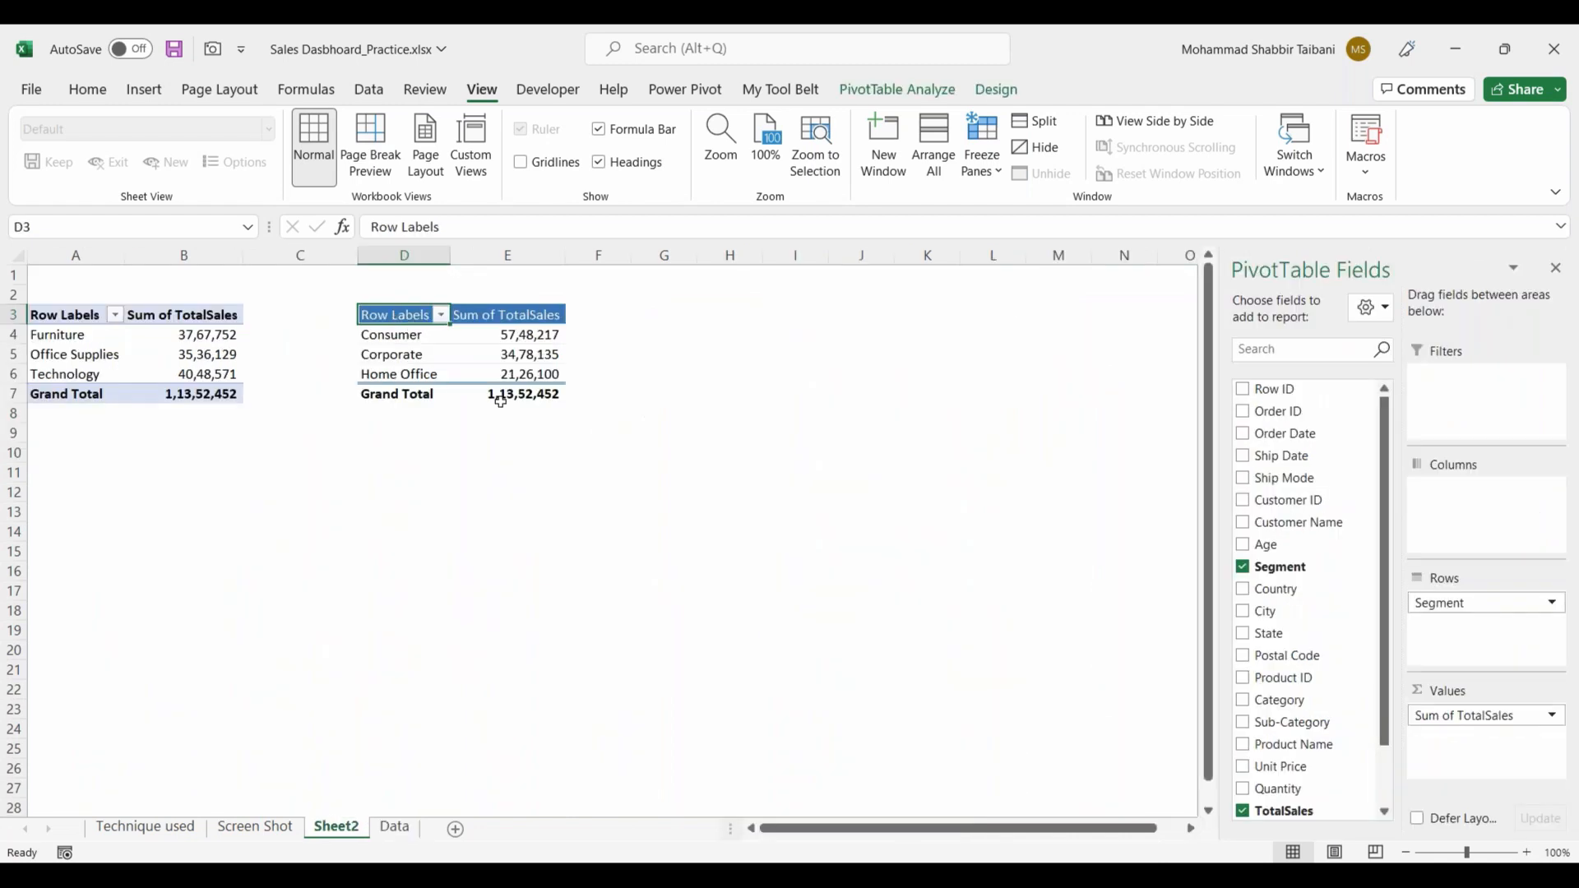
drag(397, 315, 521, 403)
key(ctrl+c)
click(723, 317)
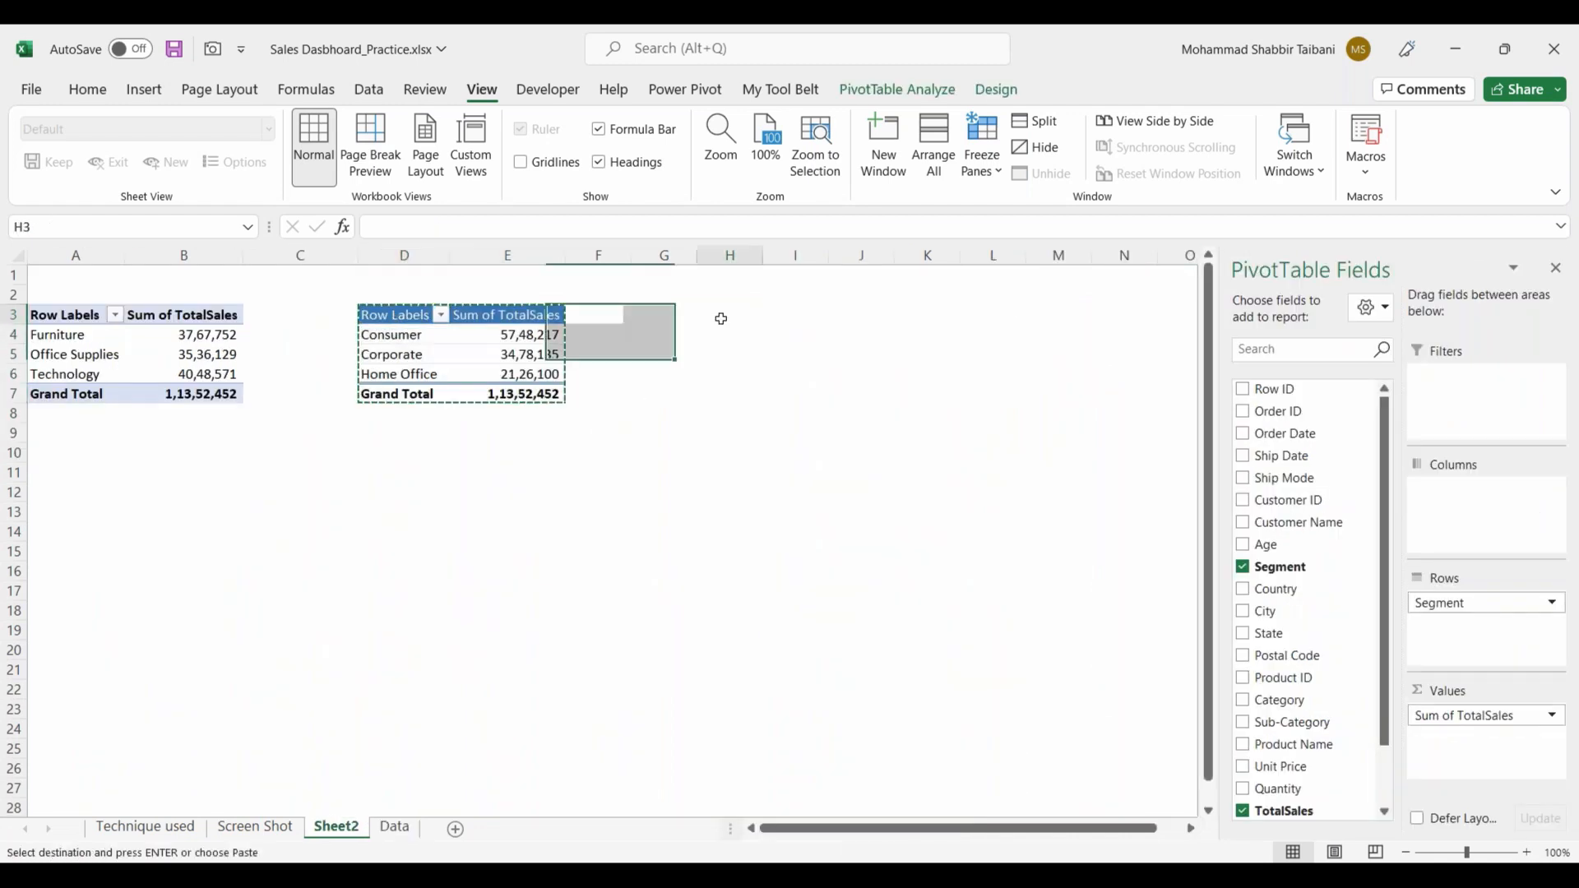
key(ctrl+v)
drag(829, 255, 883, 256)
click(853, 436)
Step: Replace Segment with Order Date as the row field of the PivotTable at H3
click(821, 337)
drag(1480, 608, 1314, 621)
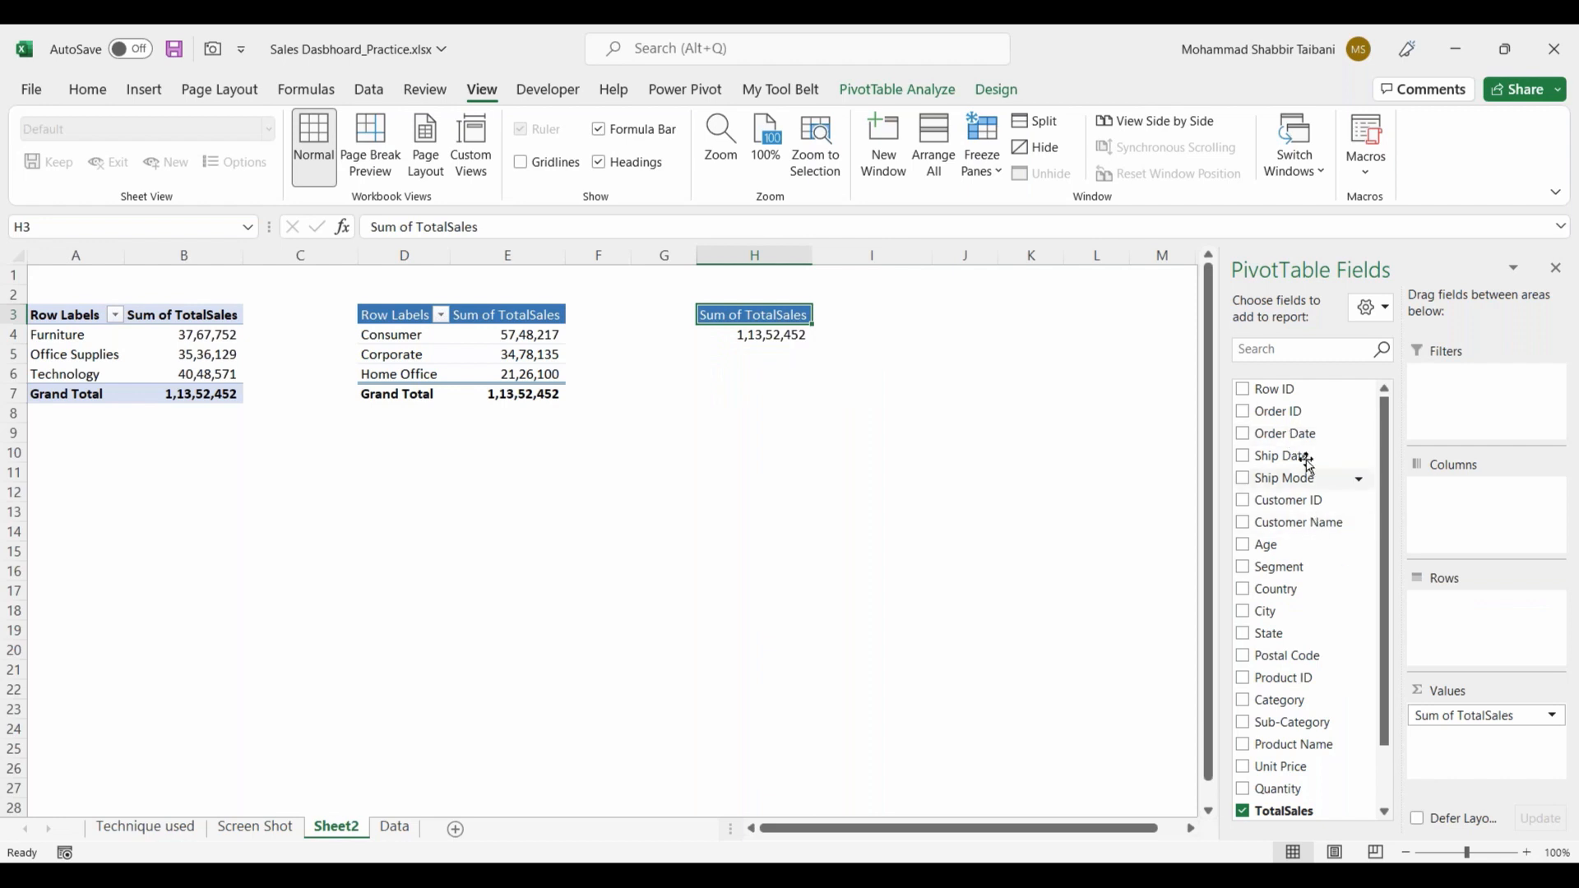
drag(1285, 436, 1497, 641)
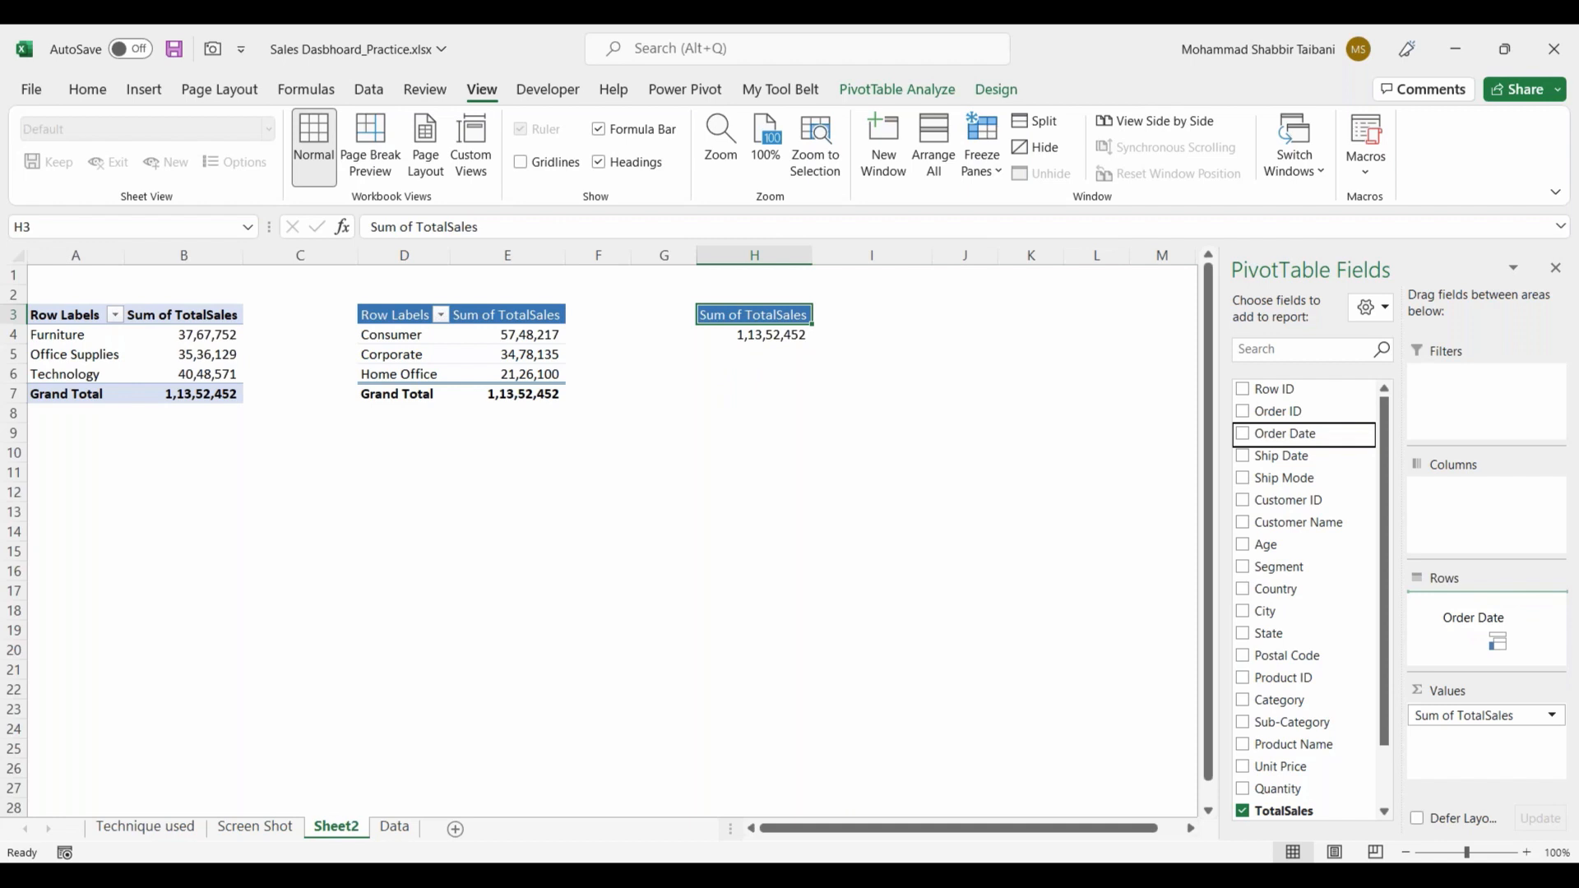
drag(1497, 641, 1497, 642)
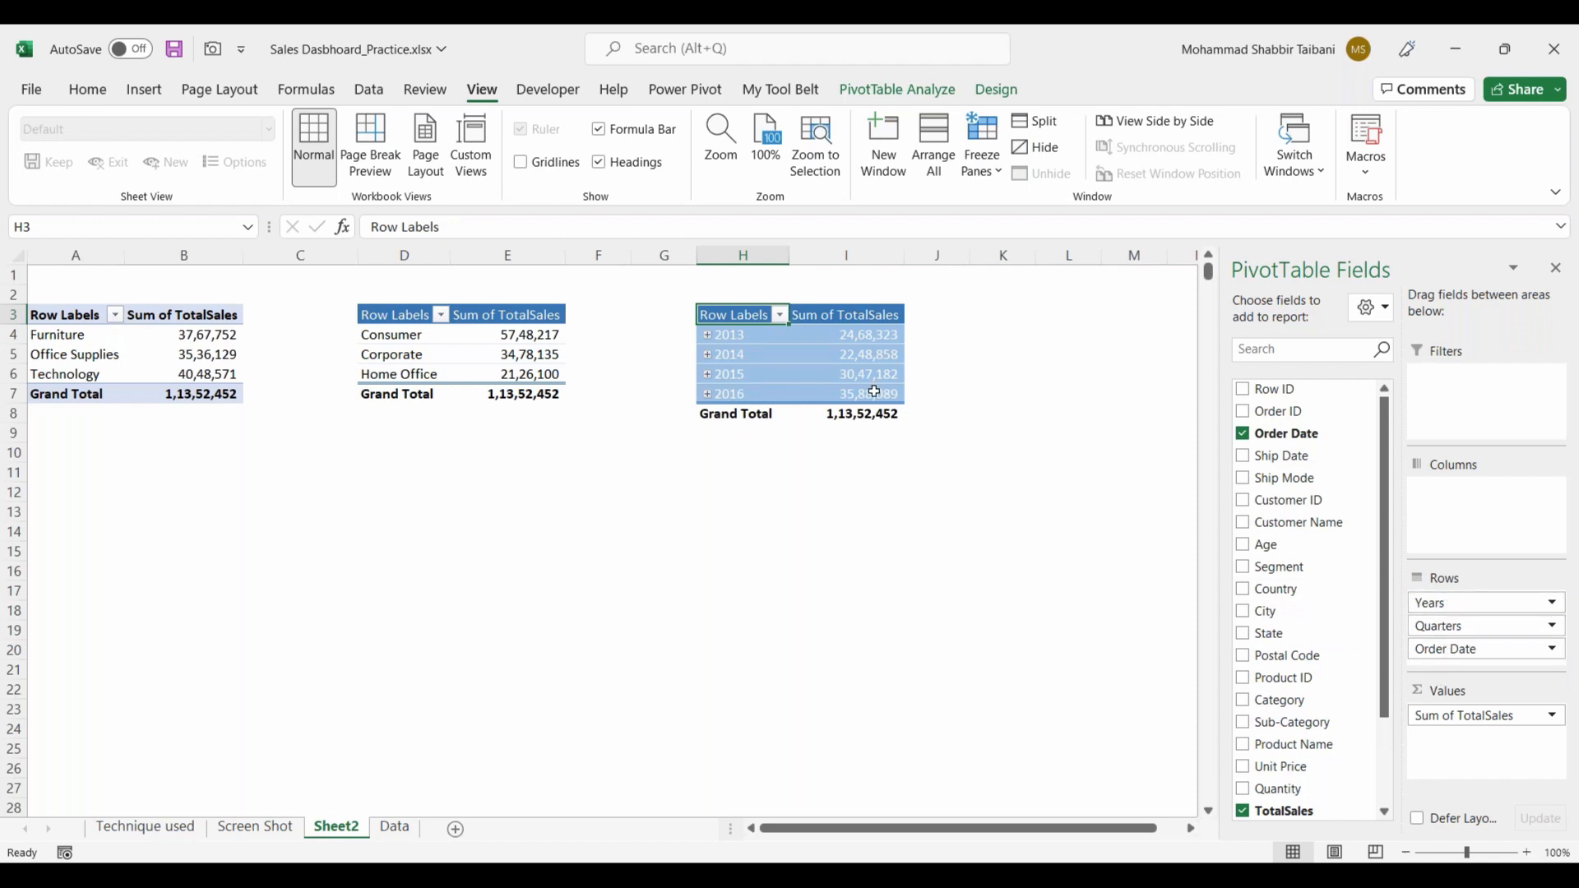
Step: Expand 2013 and its Qtr1 group in the order-date PivotTable down to the months
click(708, 336)
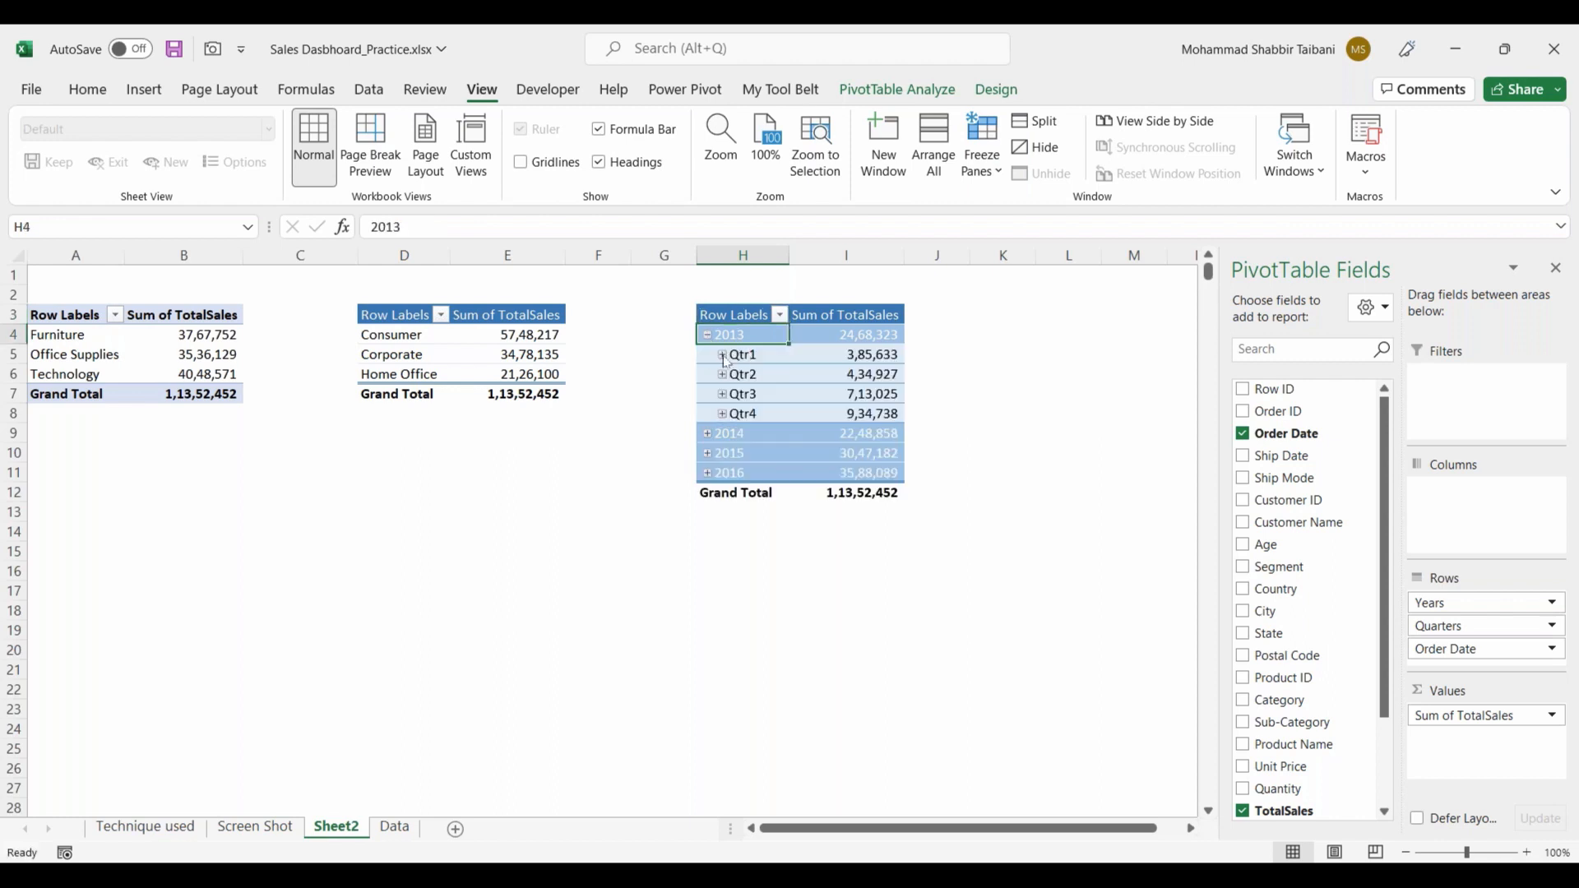
click(723, 356)
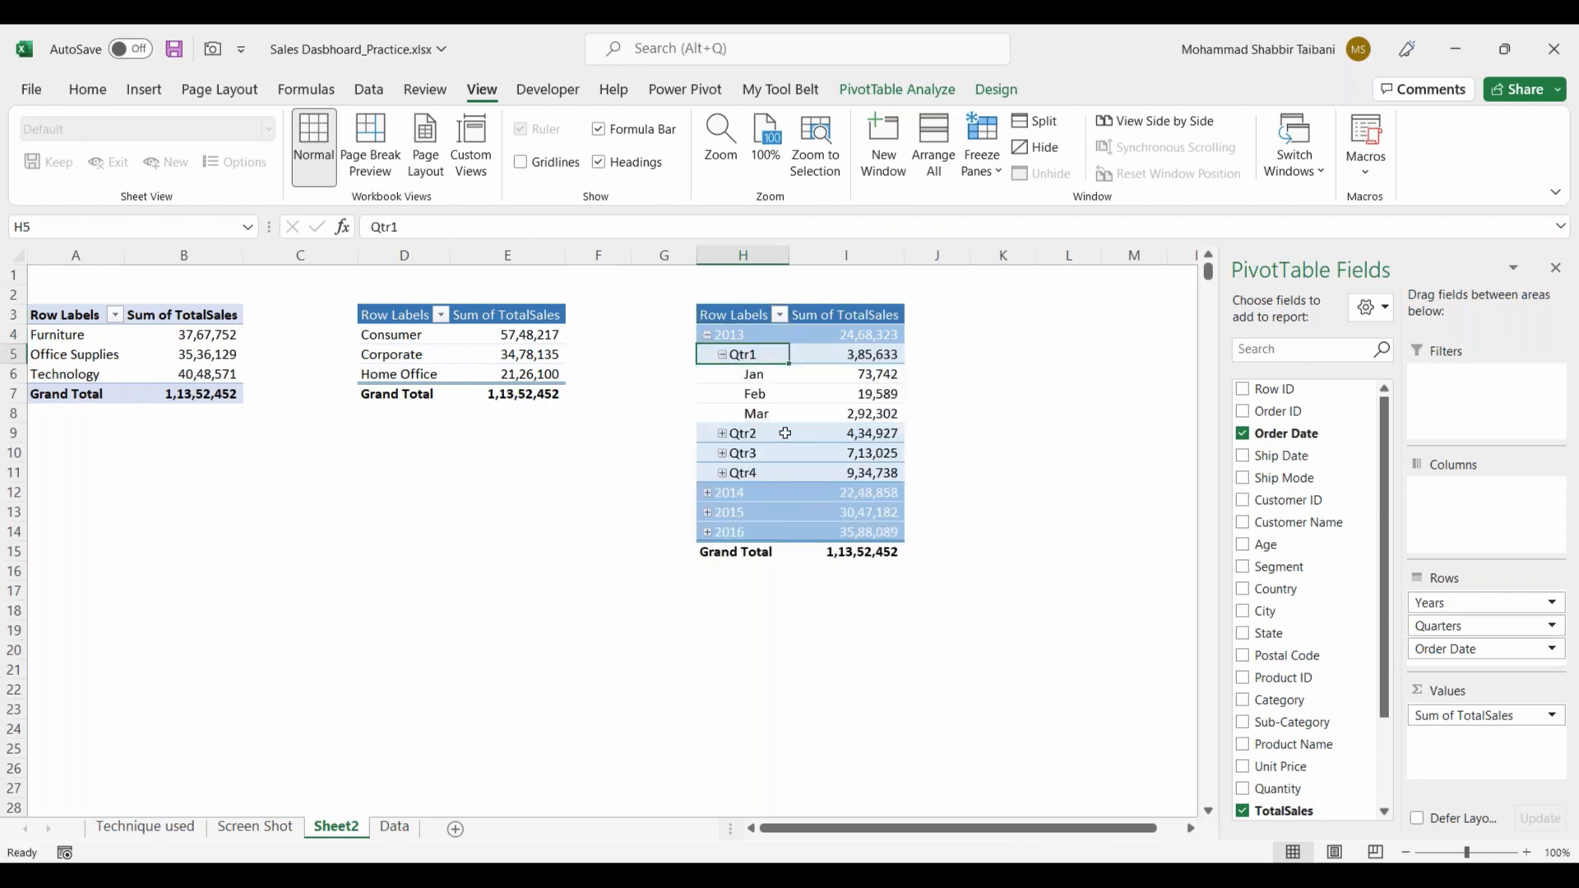
drag(703, 327, 786, 420)
drag(664, 408, 728, 374)
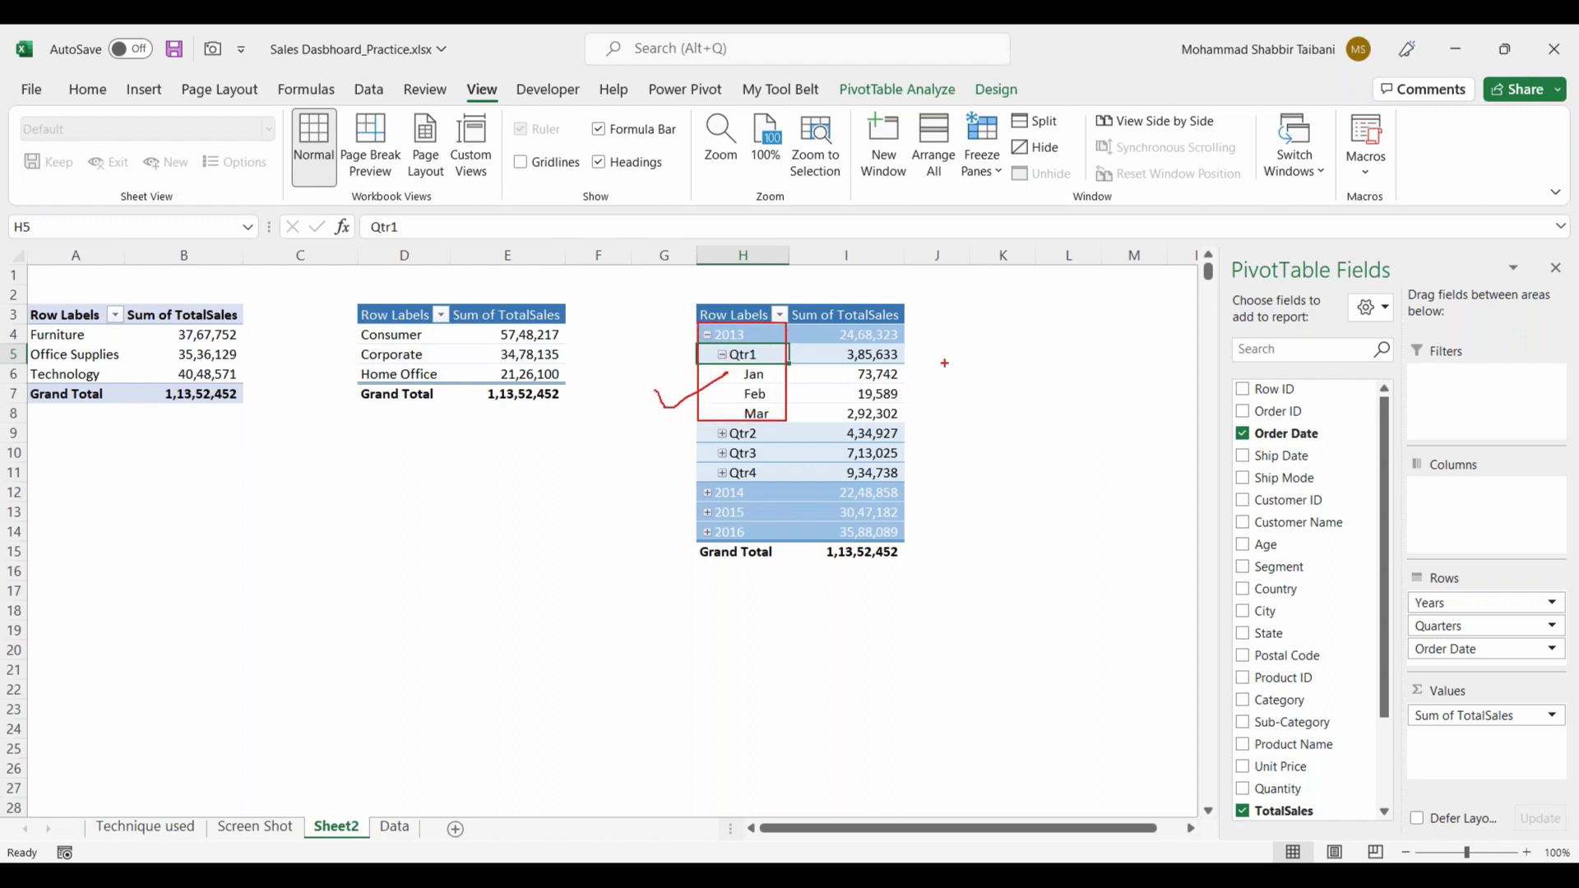
drag(1340, 445, 1267, 419)
drag(1149, 434, 1240, 426)
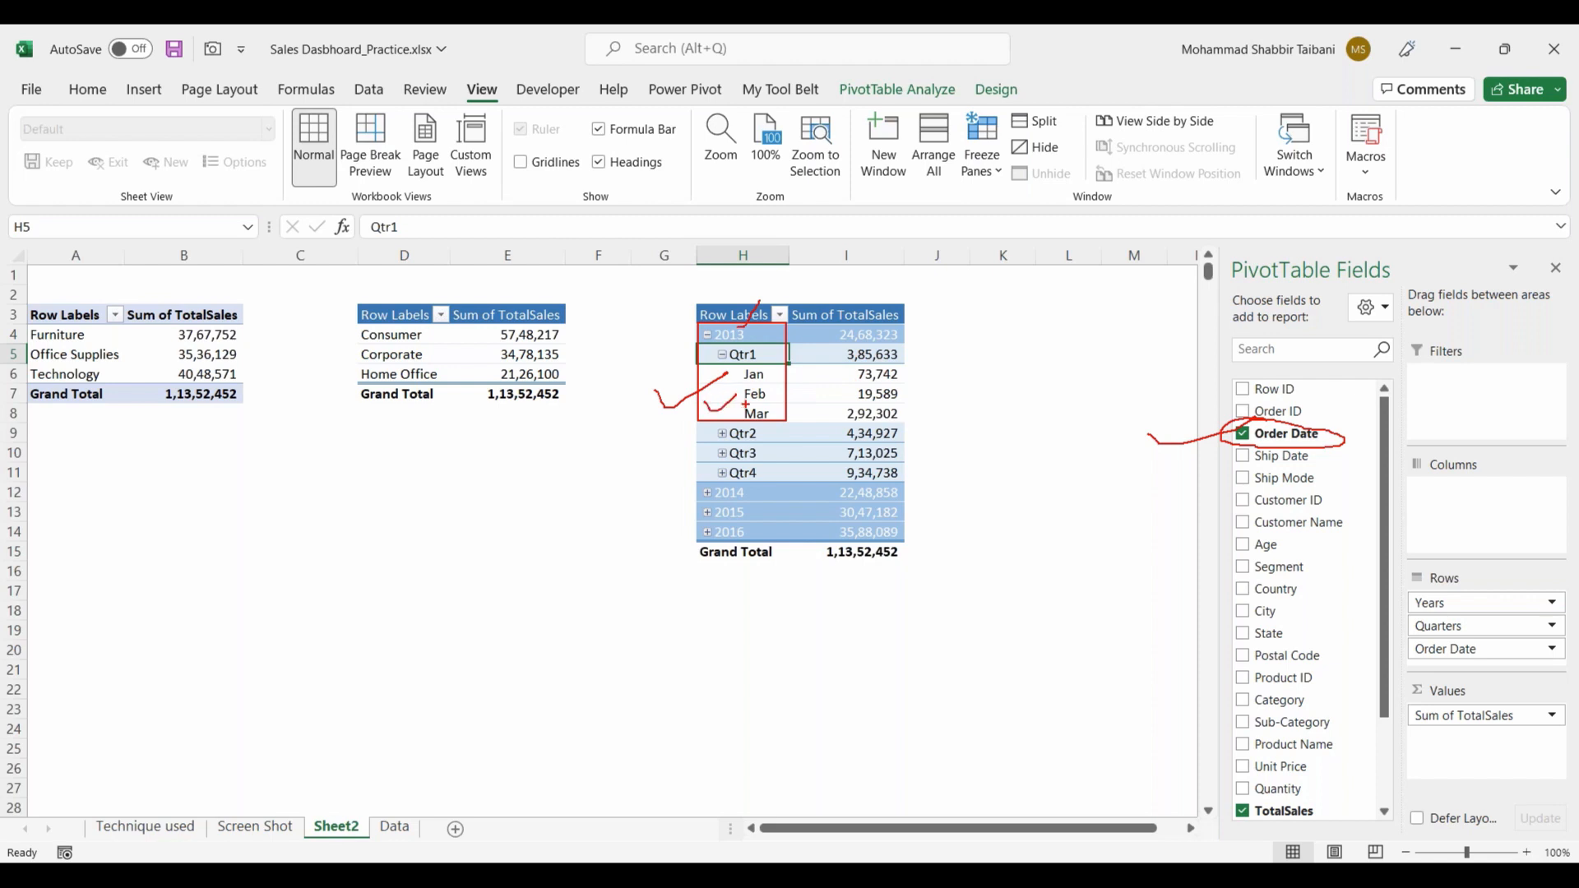
Step: Remove Years and Quarters from the rows of the PivotTable at H3, keeping only Order Date as months
key(Escape)
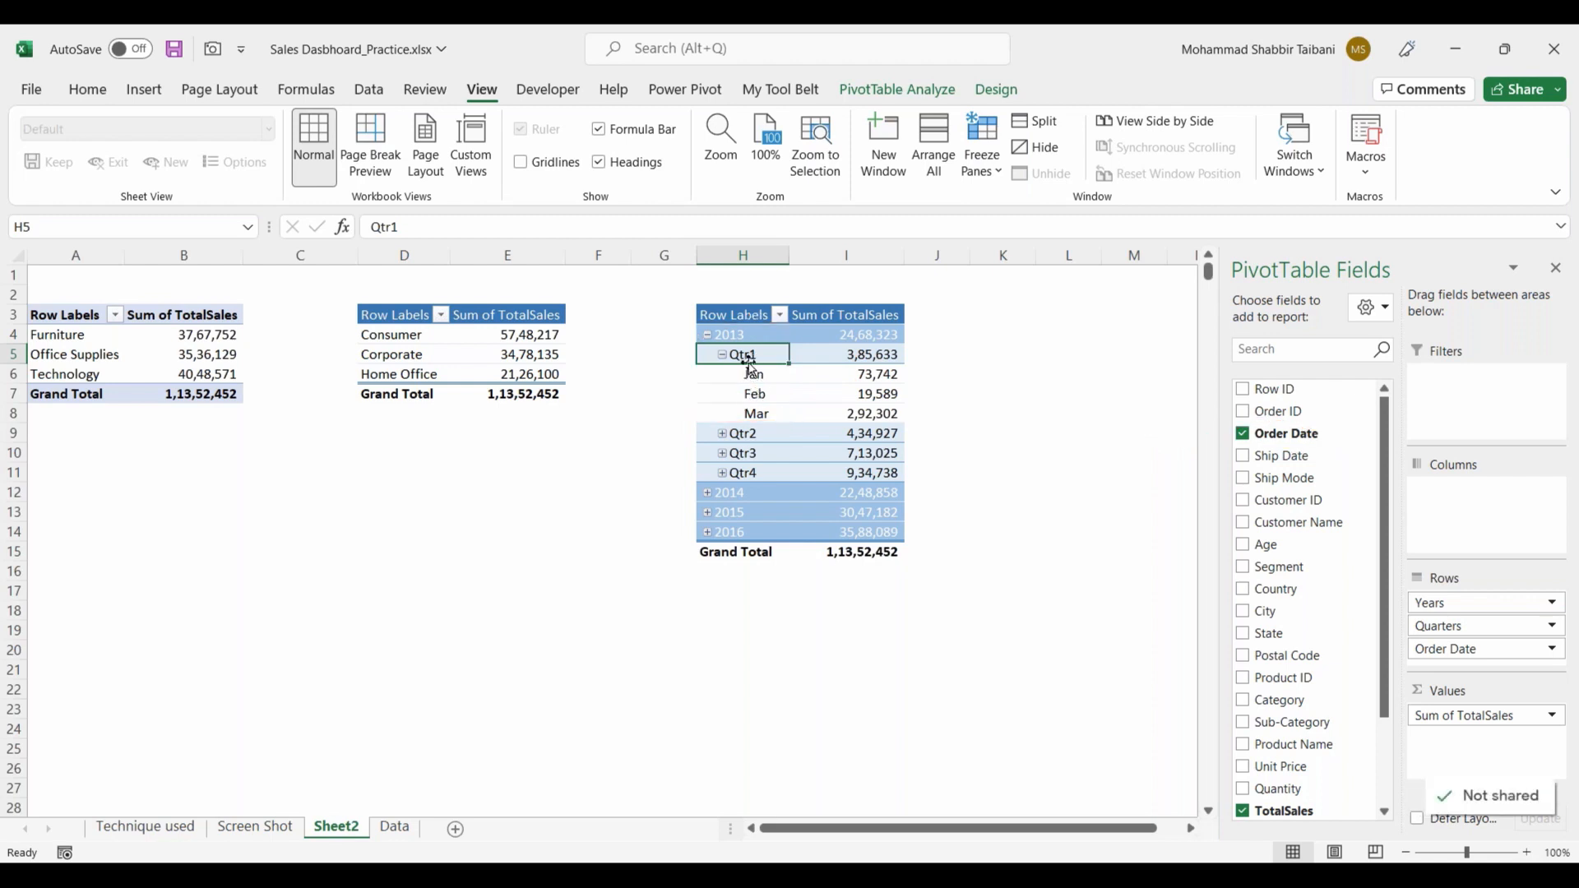
drag(1445, 603, 1345, 634)
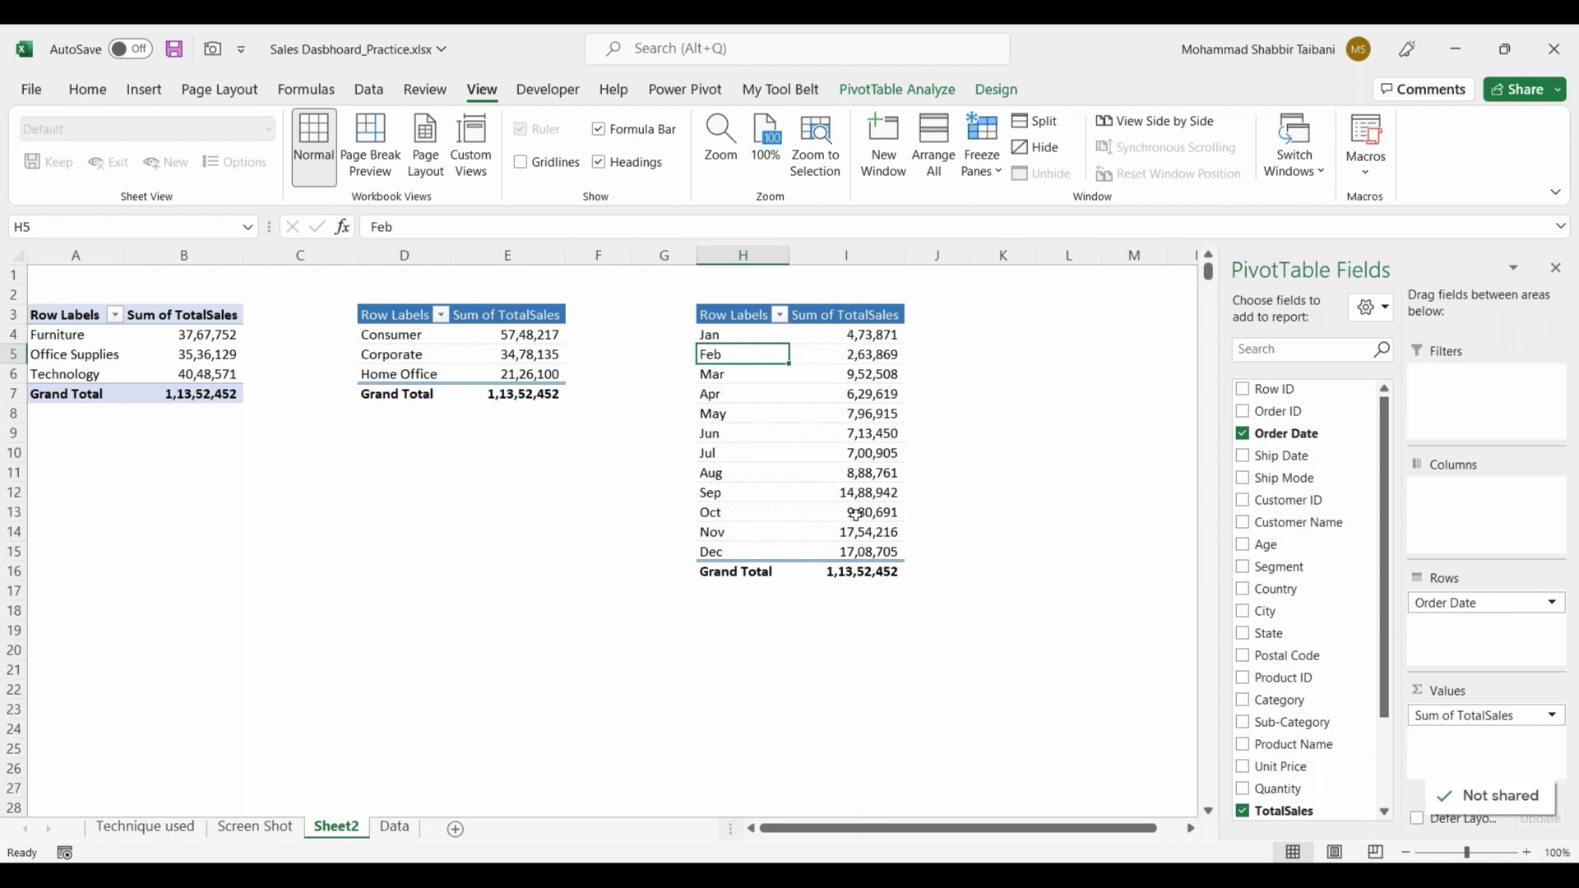
Step: Examine the monthly sales values and compare the grand totals of the category, segment and monthly PivotTables
drag(751, 337, 744, 551)
drag(879, 338, 876, 553)
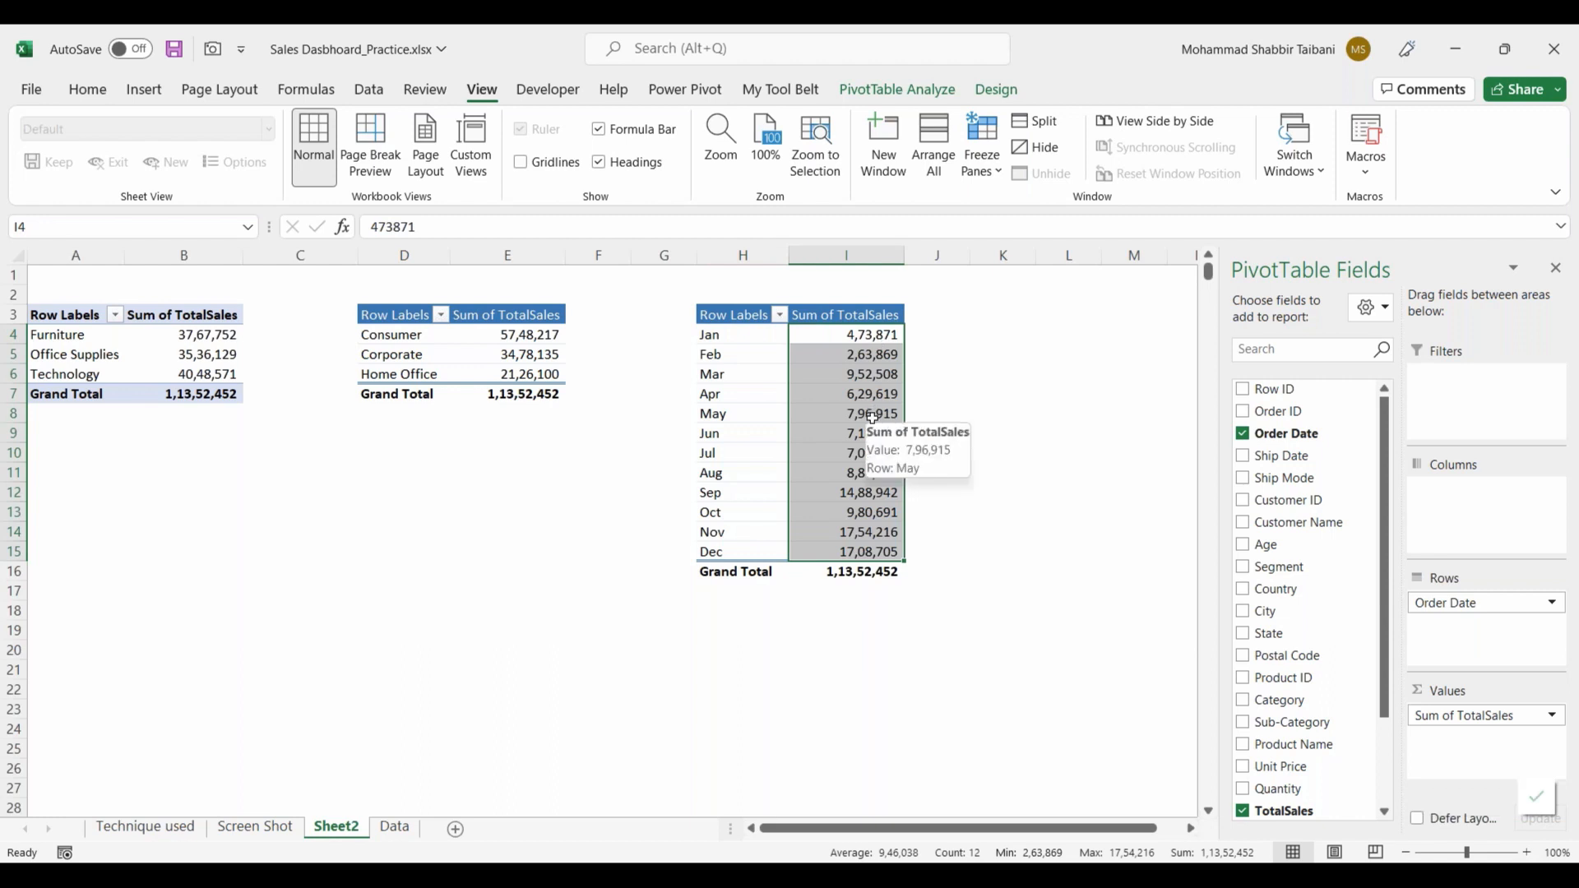
click(857, 571)
click(536, 392)
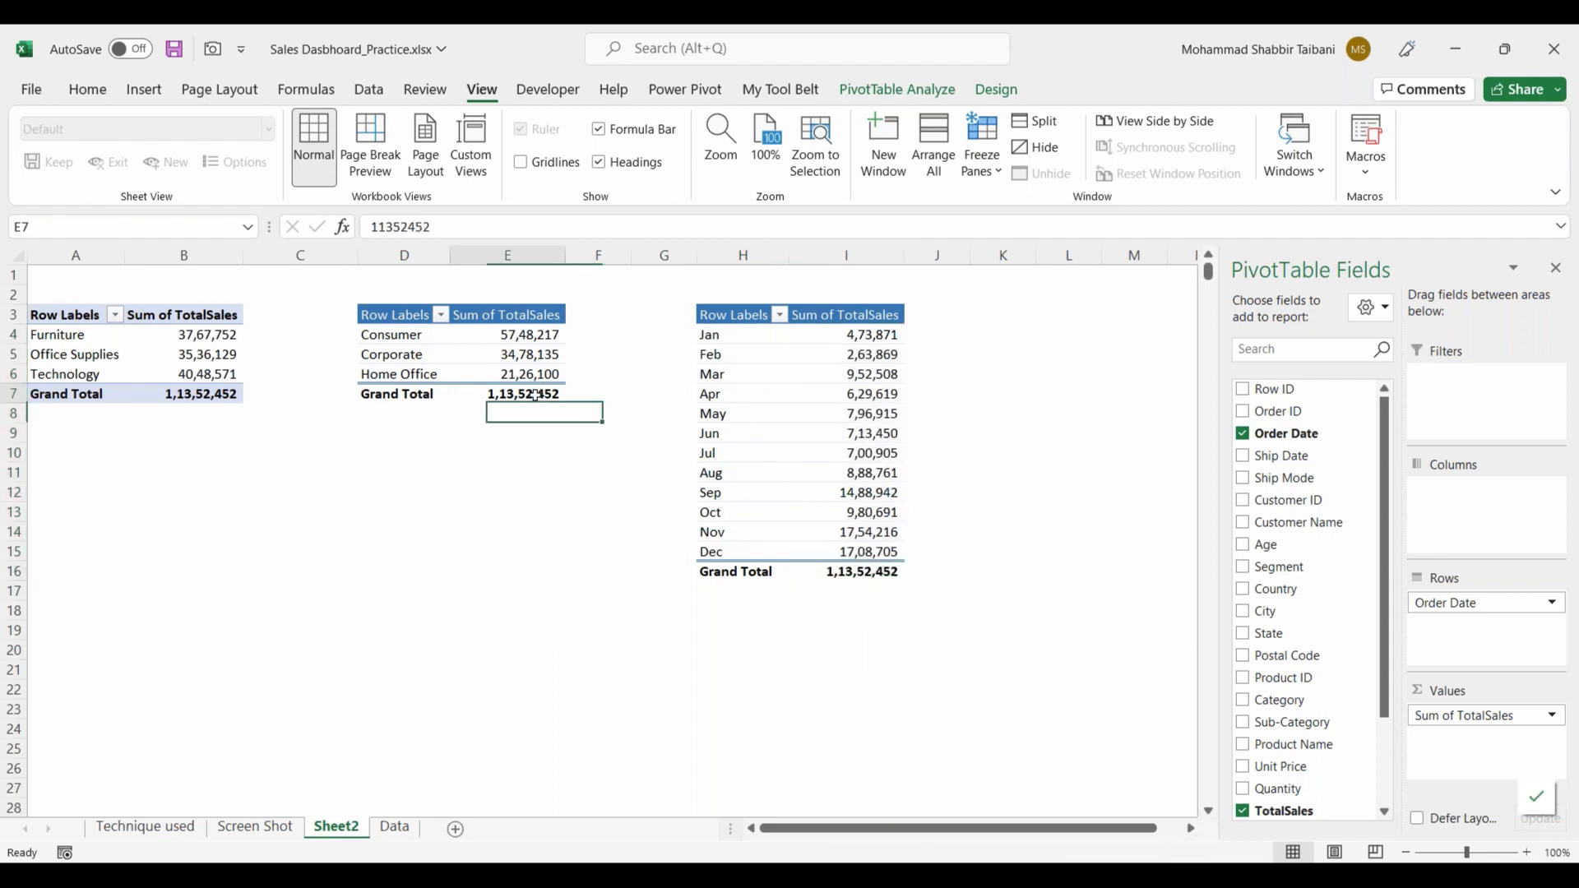
click(214, 394)
click(790, 413)
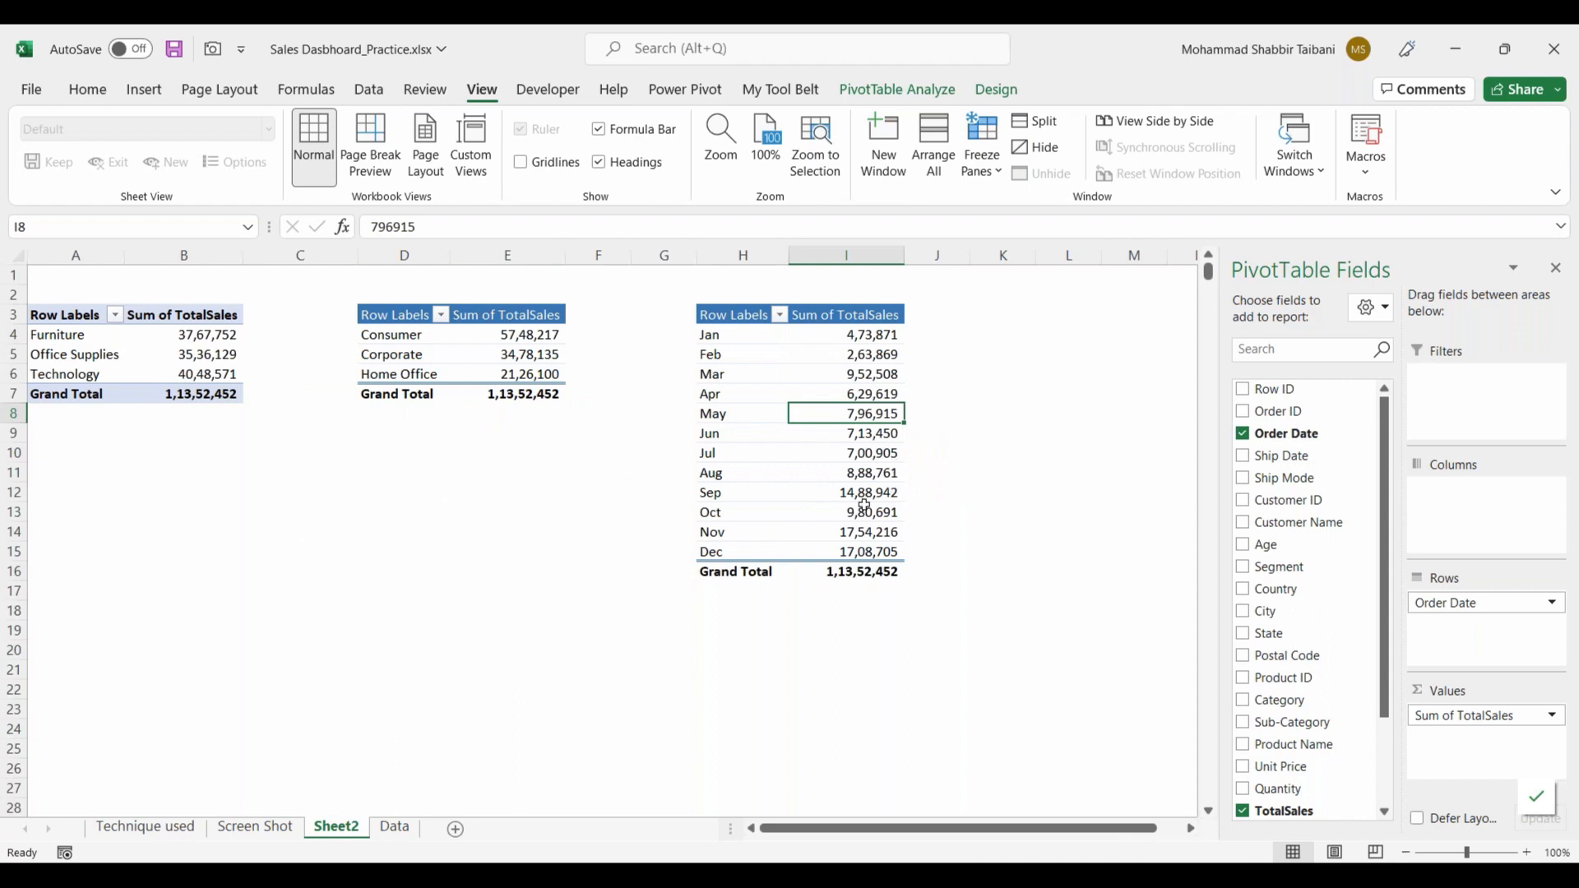
click(839, 471)
mouse_move(859, 536)
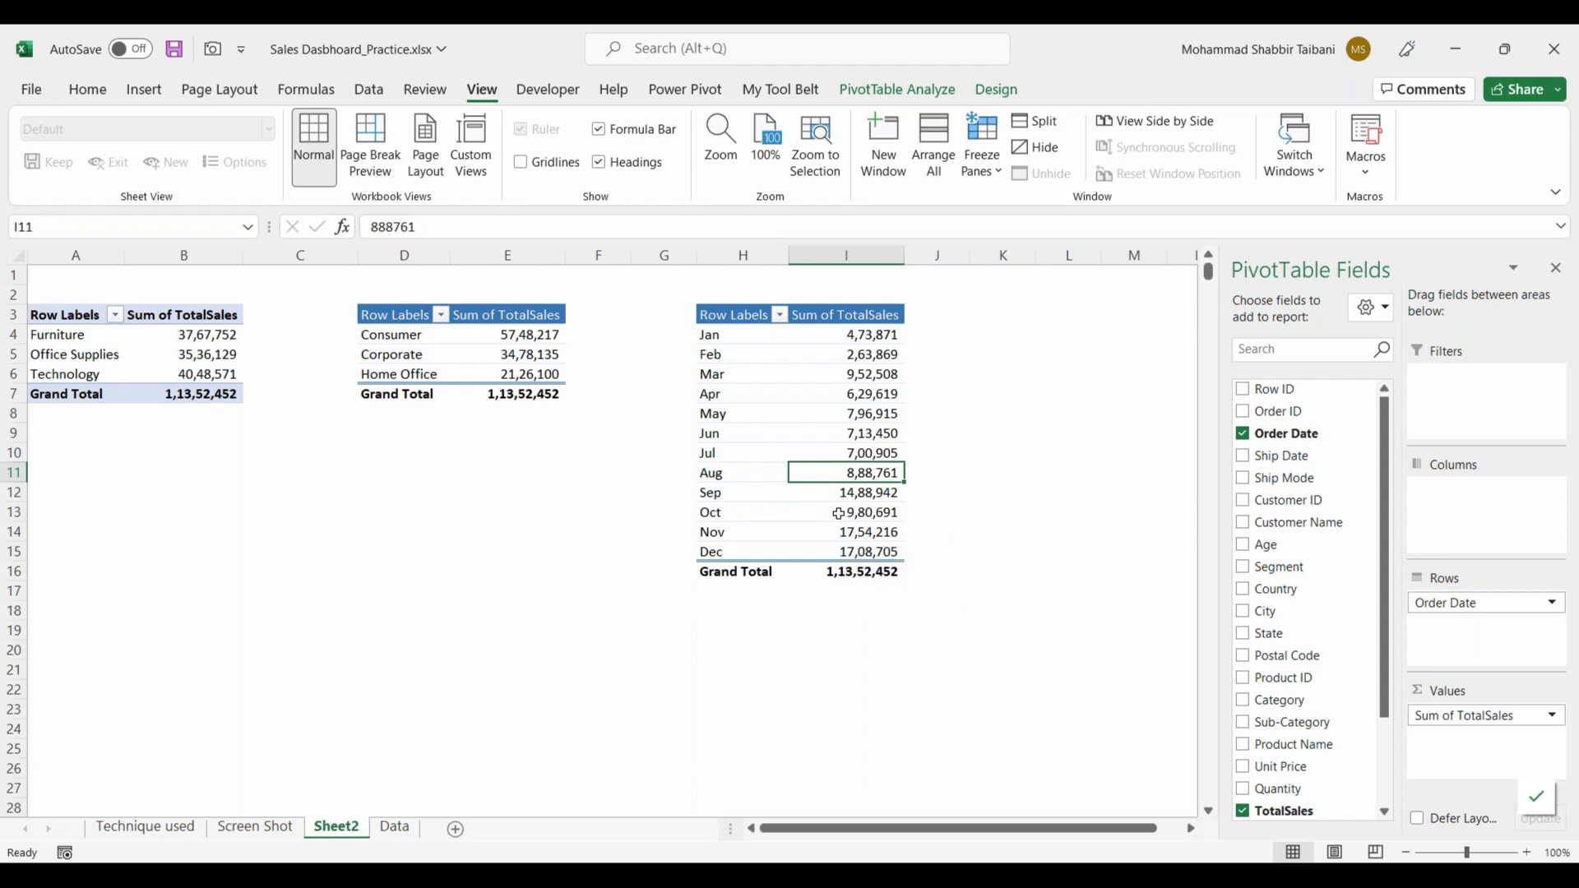
click(855, 571)
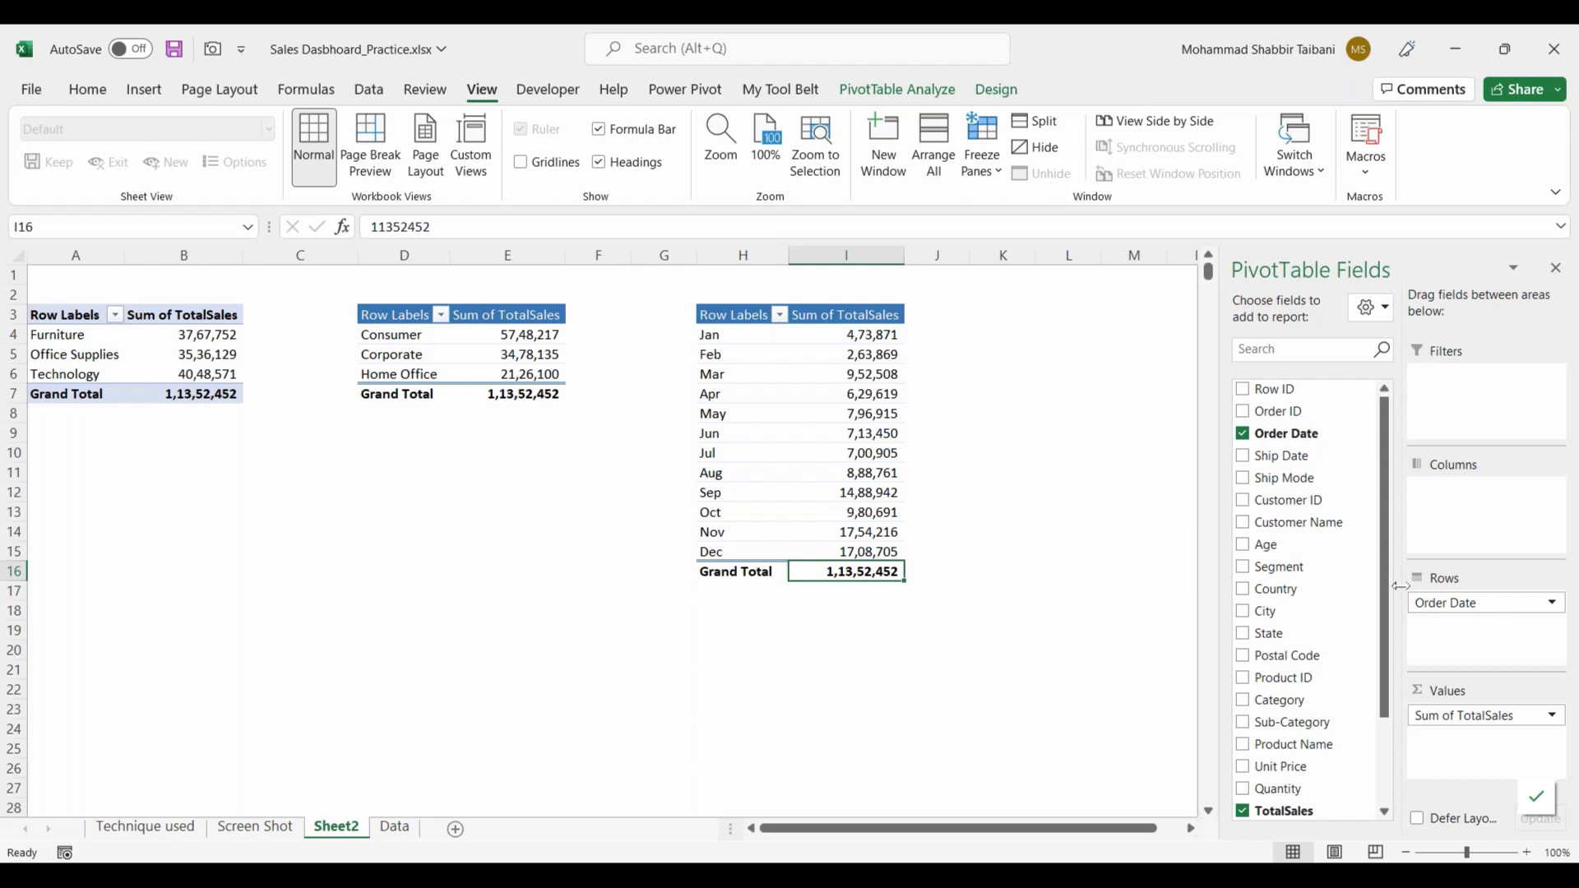
click(869, 418)
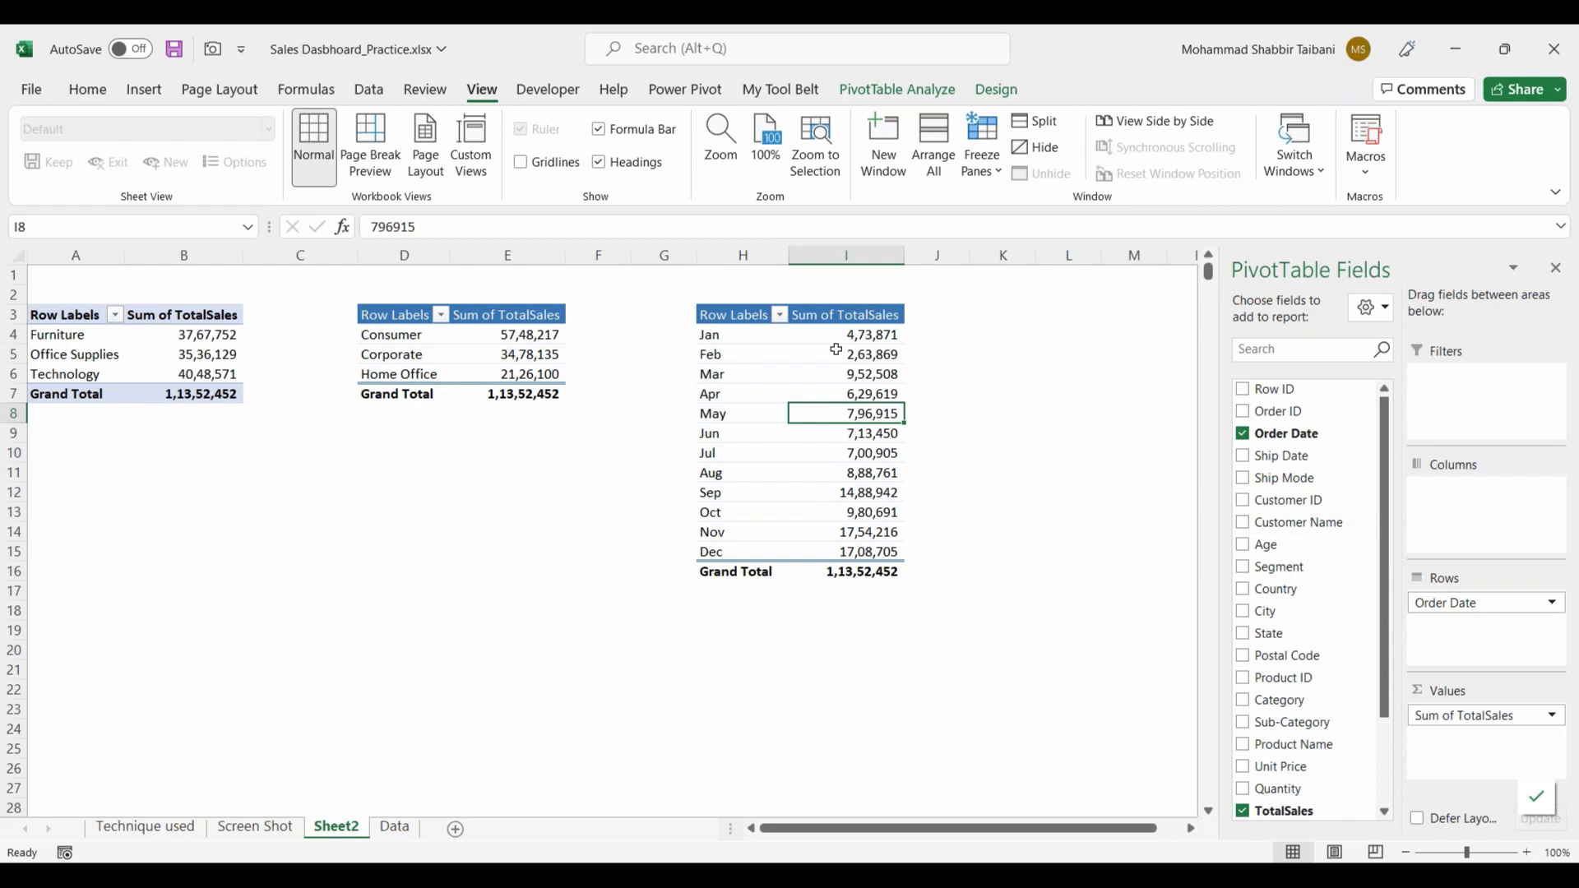
mouse_move(845, 490)
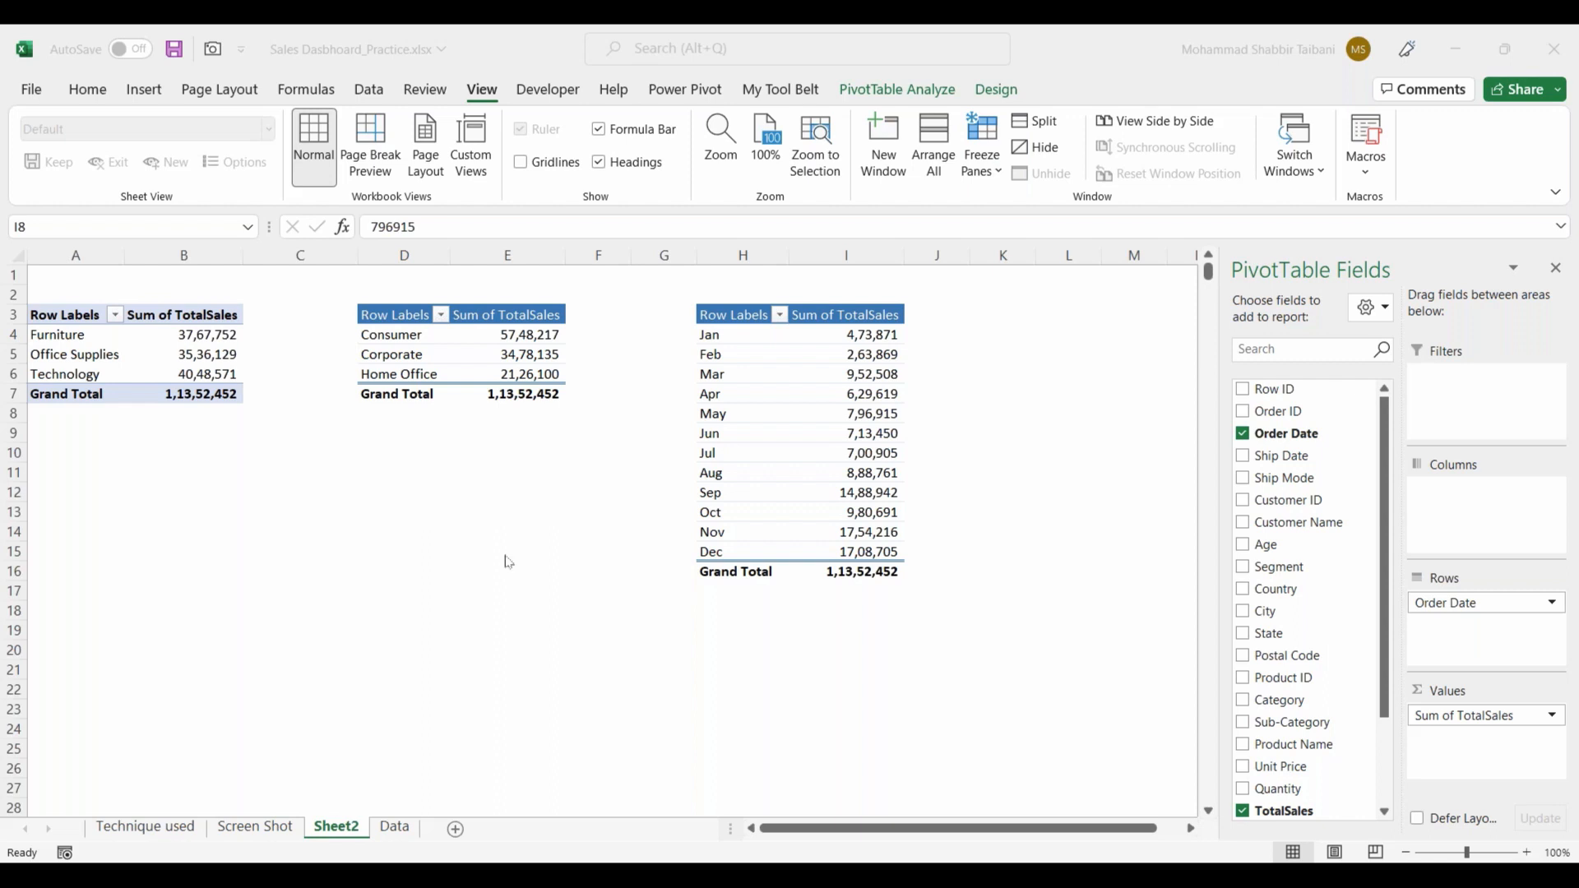
click(224, 495)
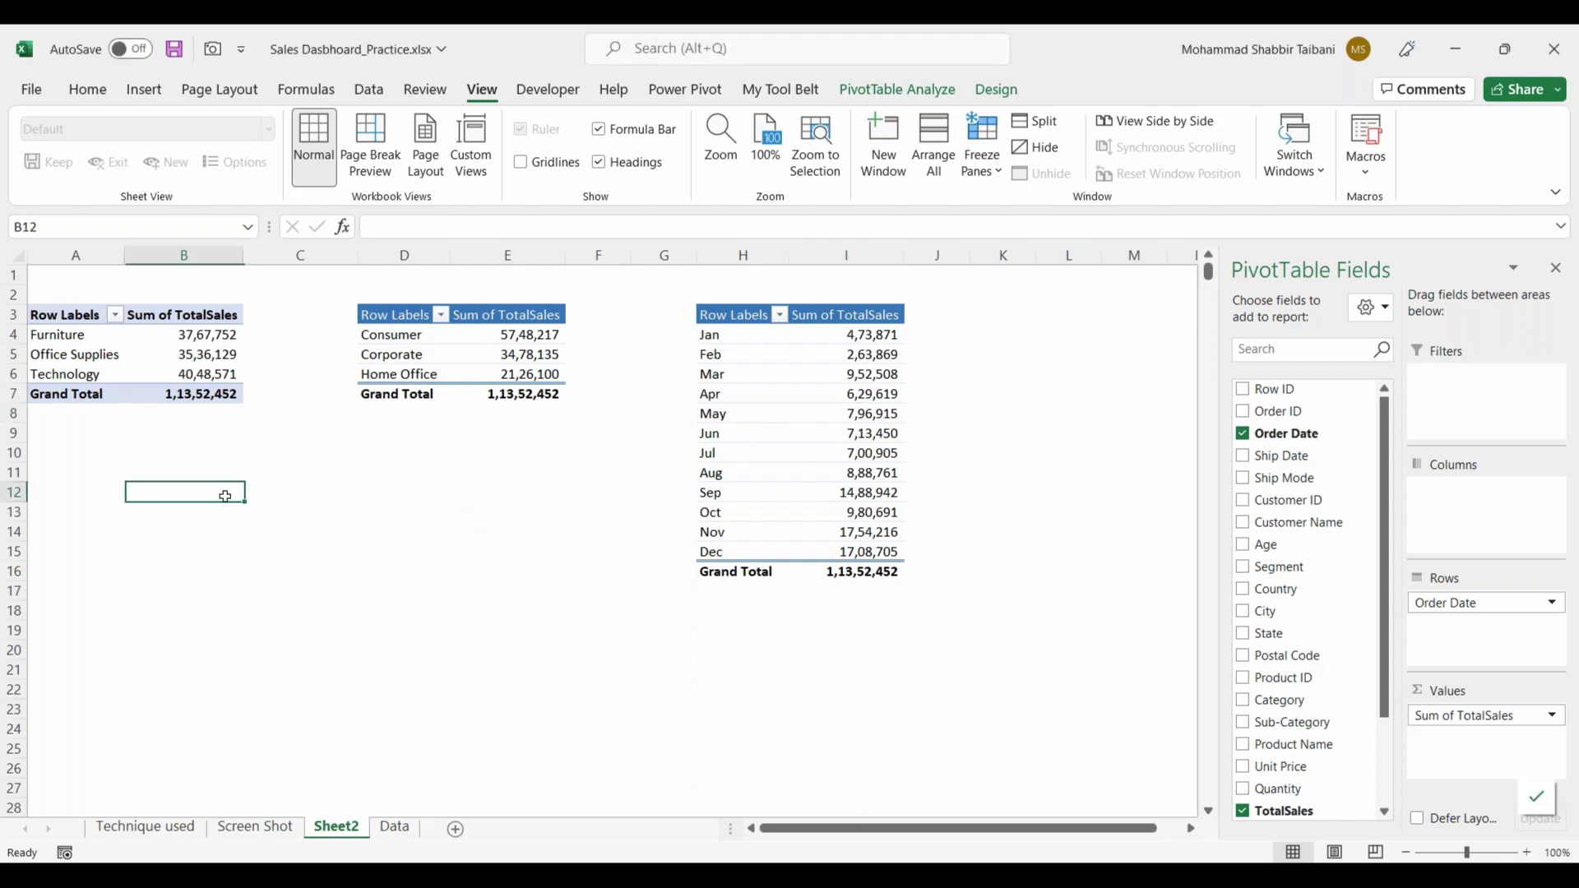
click(301, 590)
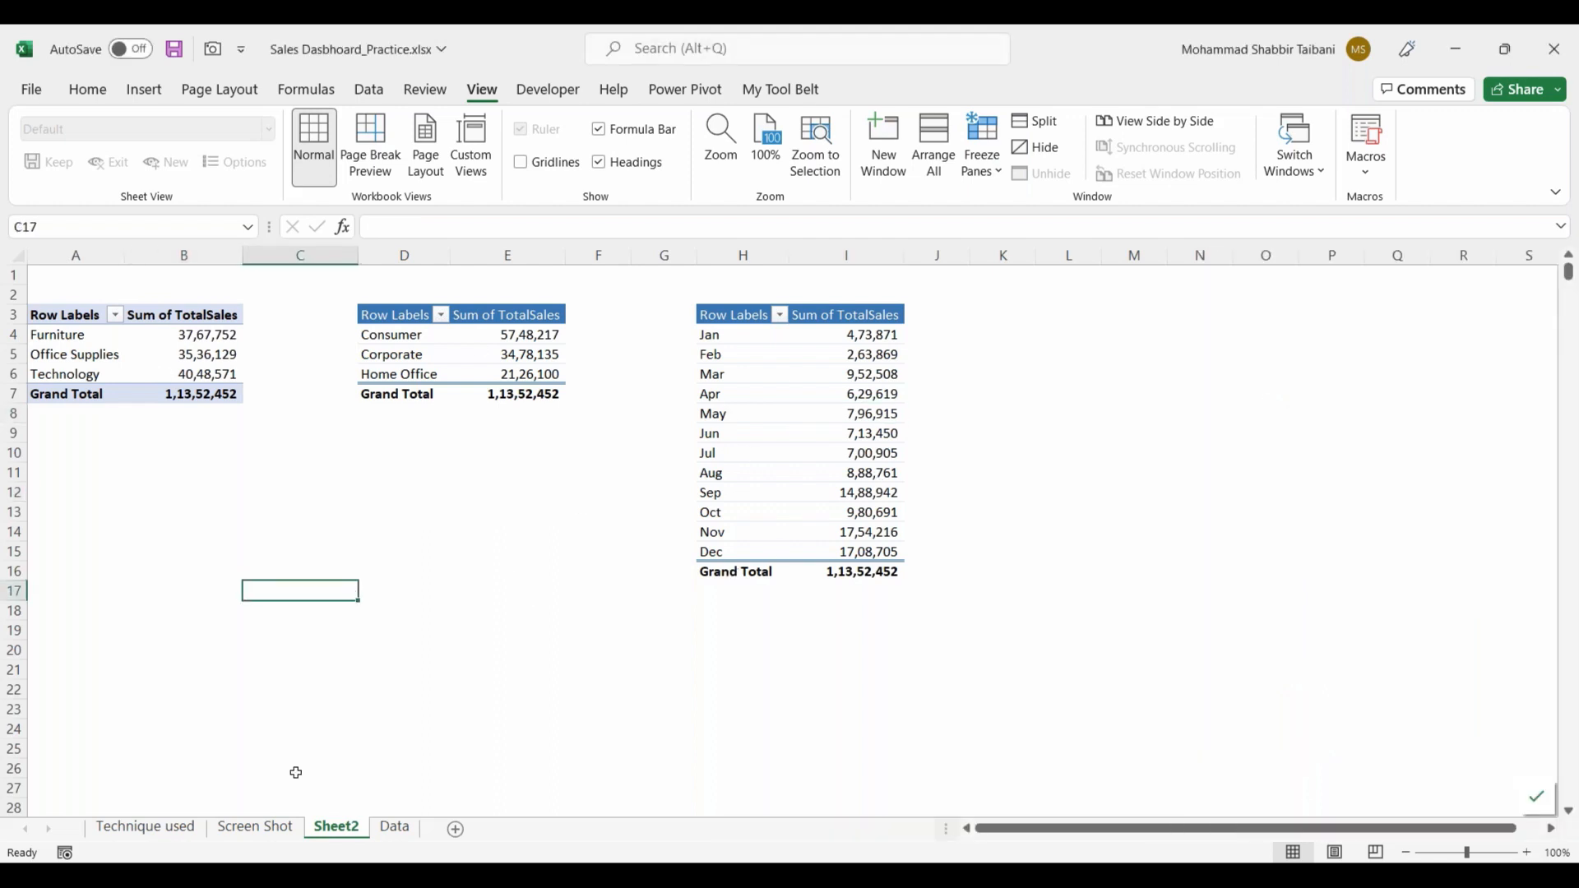
Step: Check the reference dashboard on the Screen Shot sheet, and copy Sheet2's monthly PivotTable in H3:I16 to L3
click(261, 827)
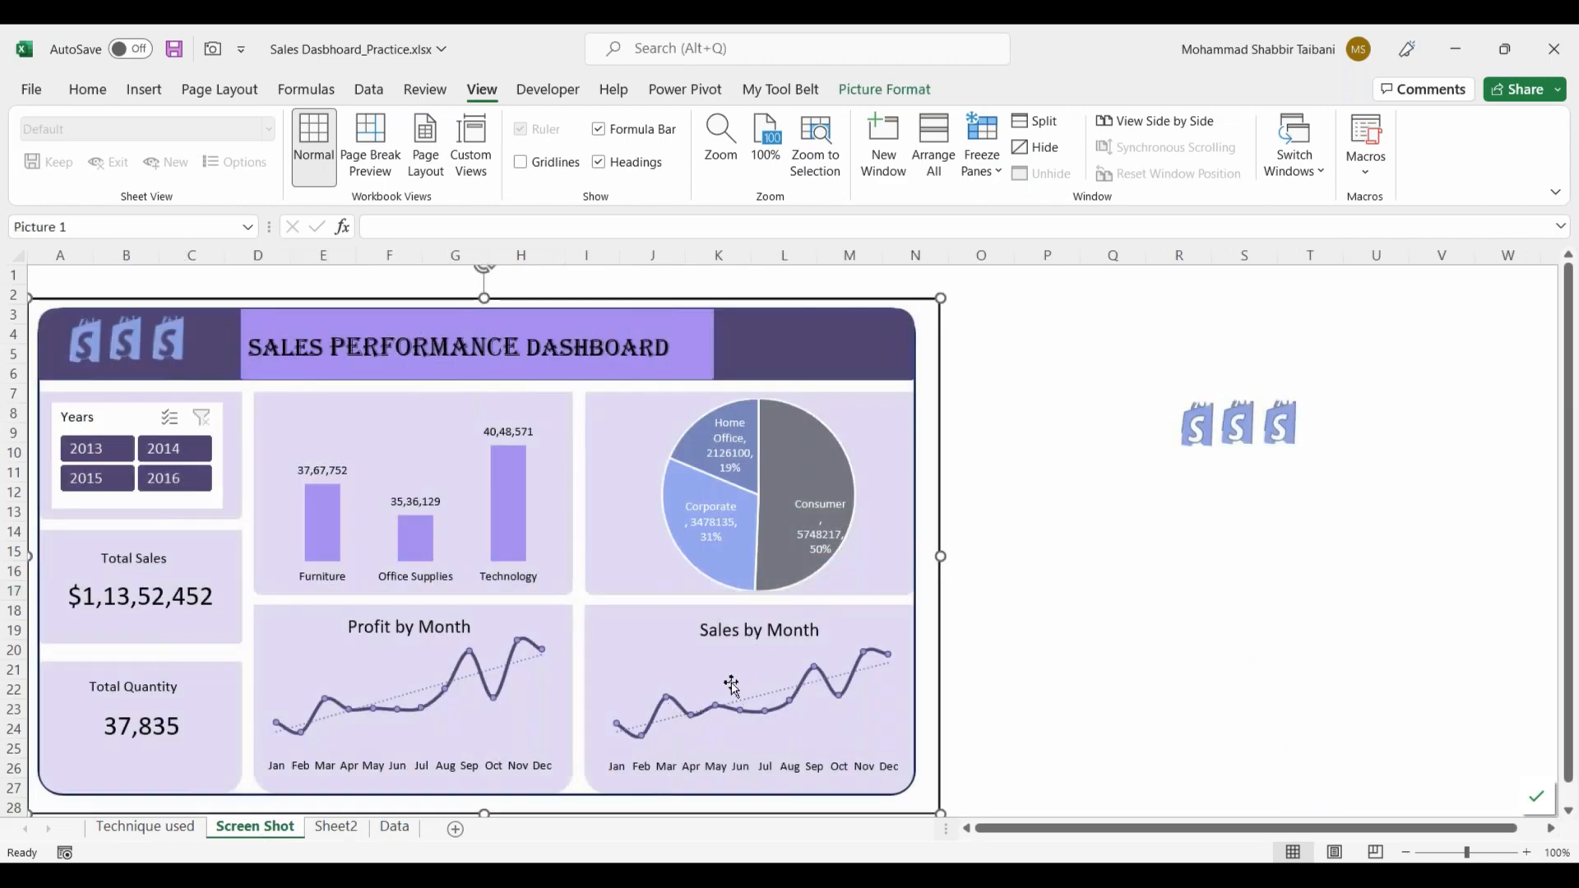
click(337, 828)
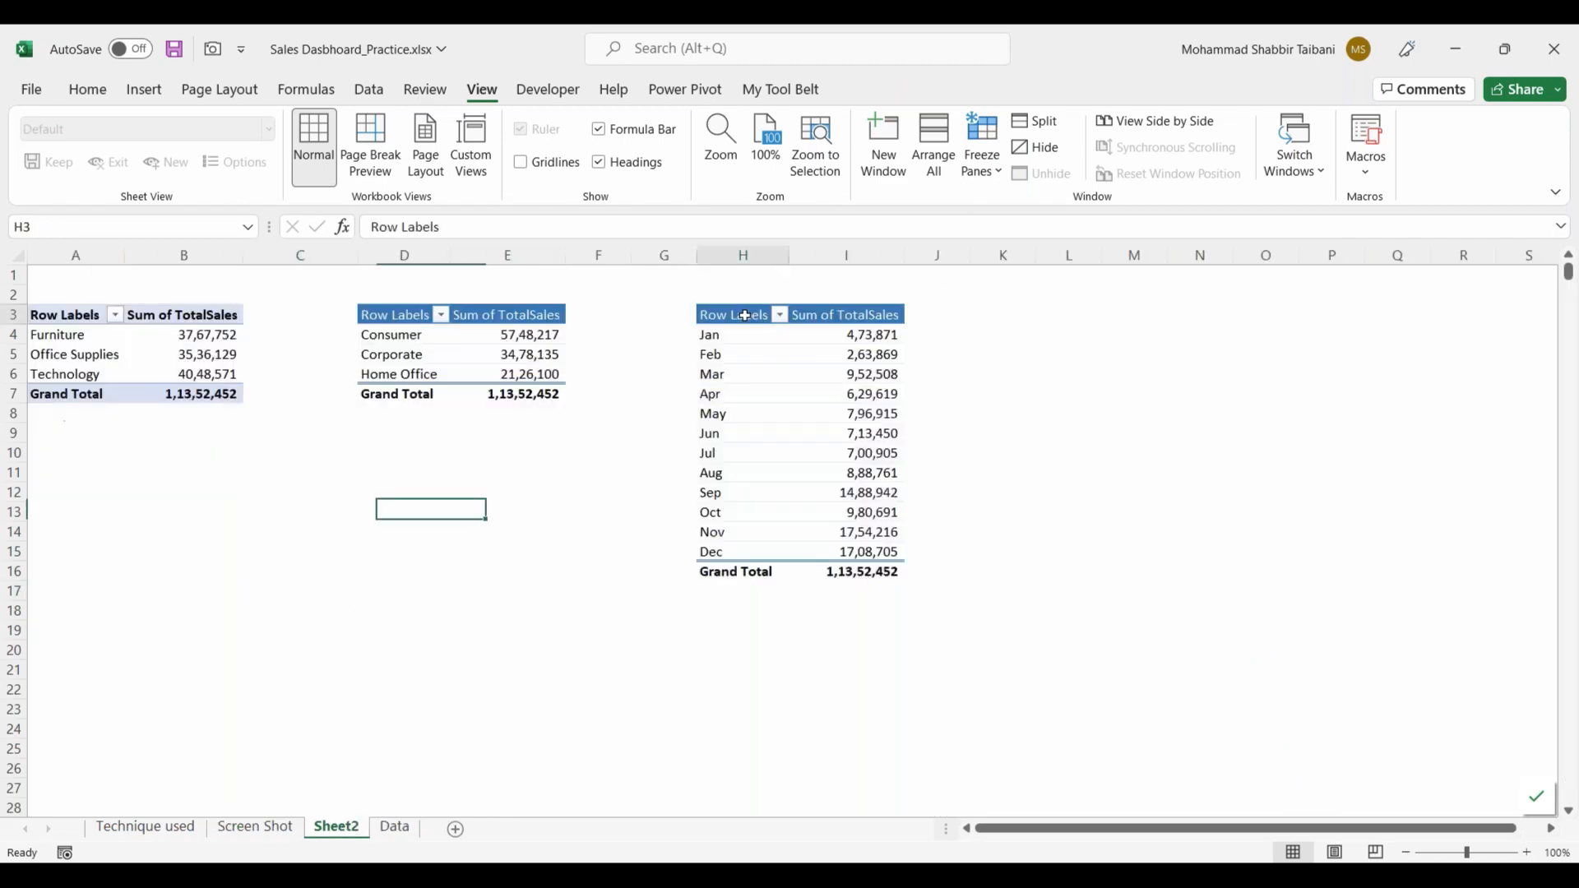
shift+click(876, 575)
key(ctrl+c)
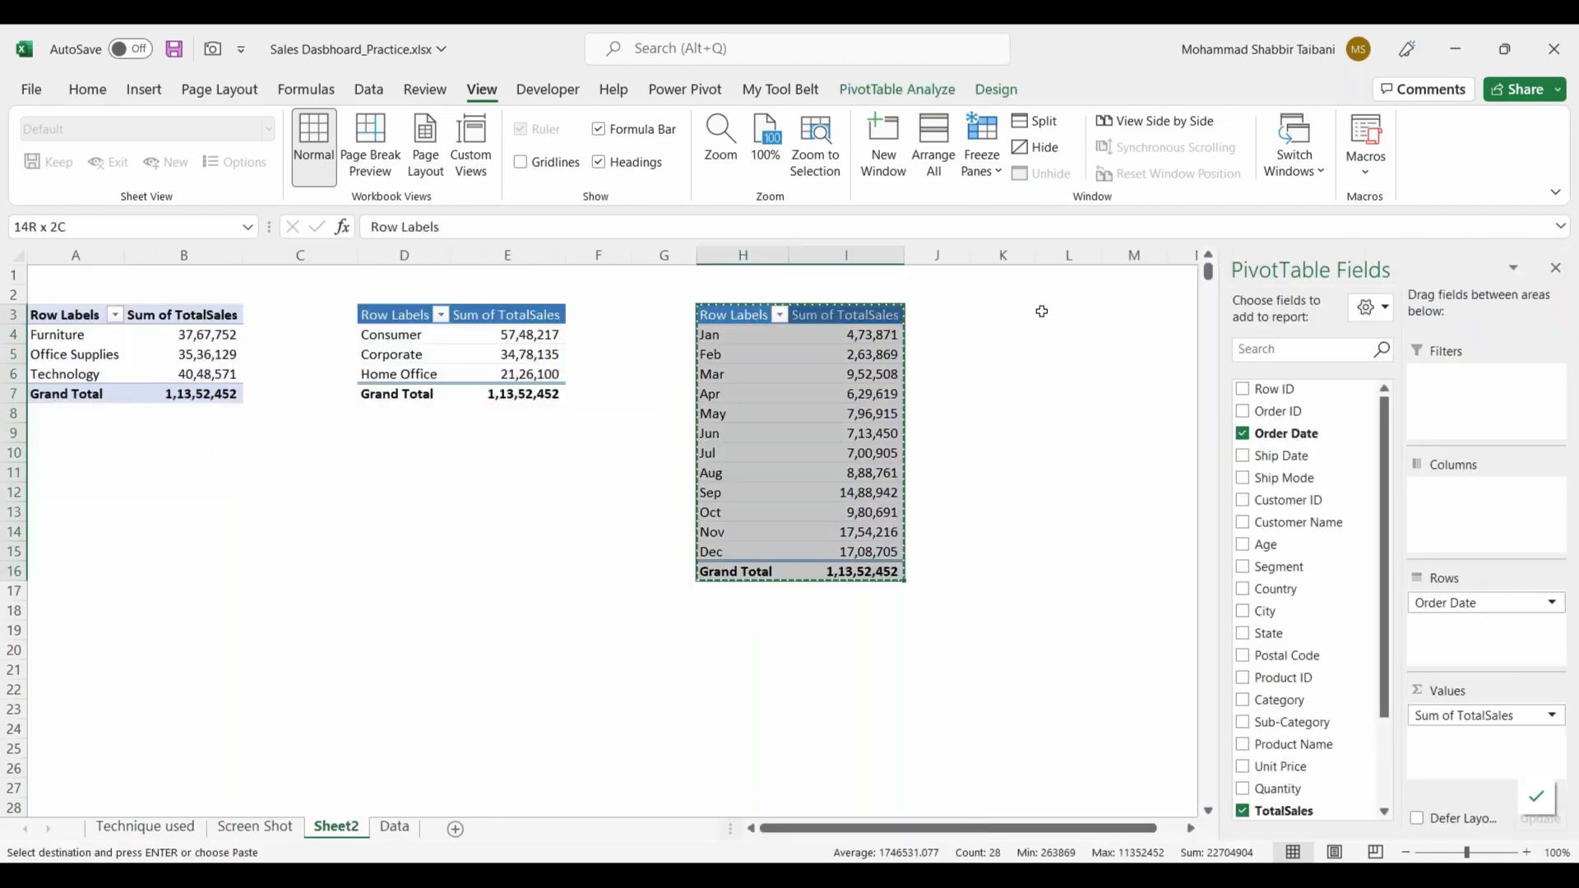
click(1067, 315)
key(ctrl+v)
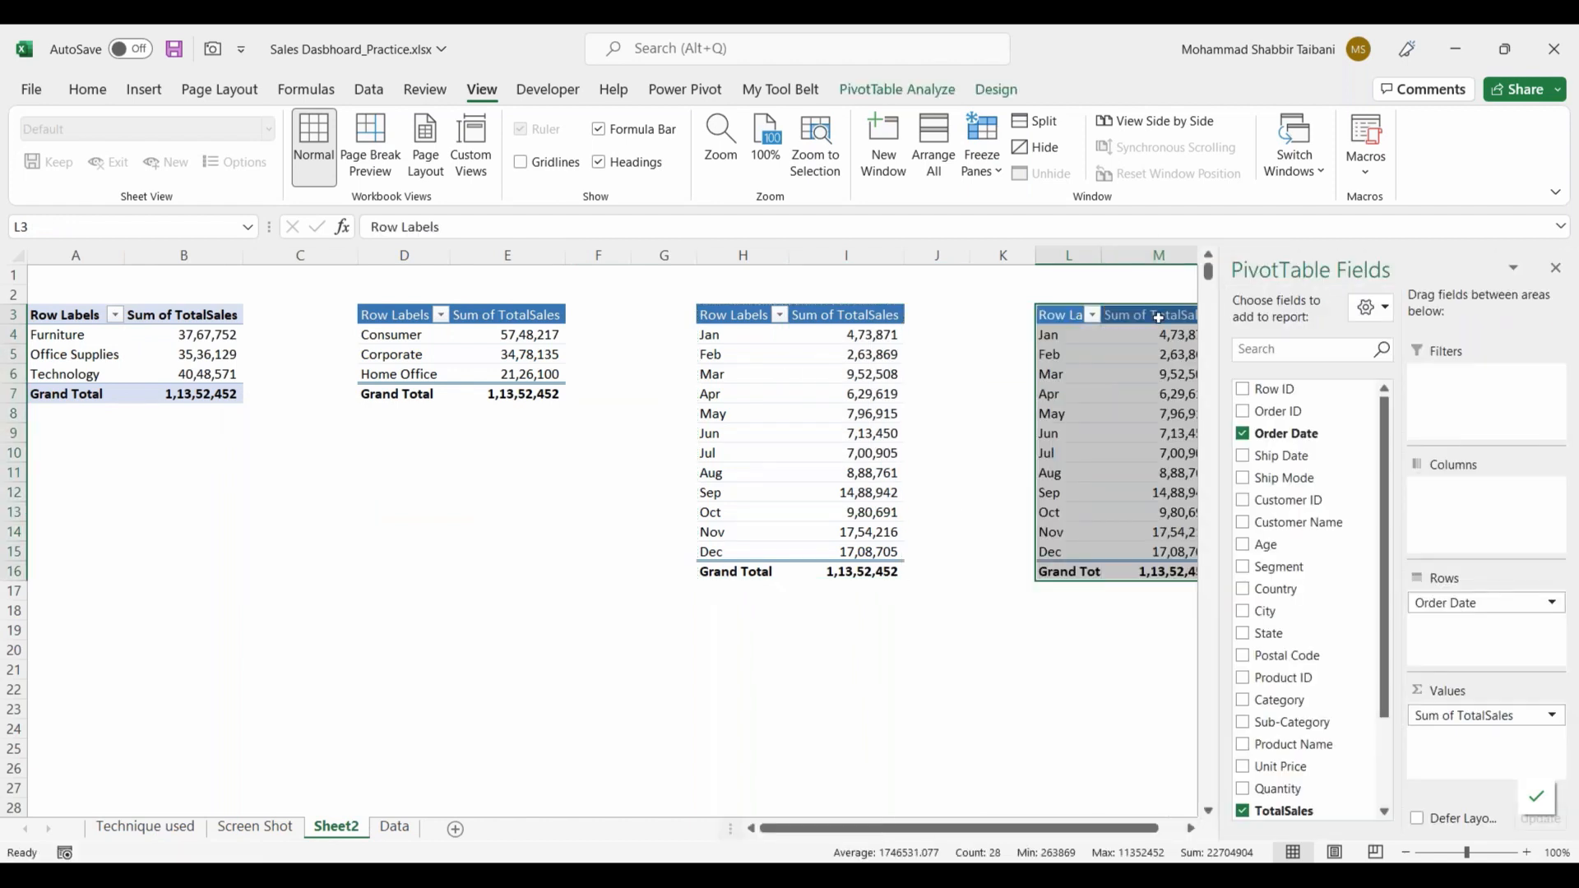
Step: Replace TotalSales with Profit Amount as the value field of the PivotTable at L3 and close the field list
scroll(1143, 808, right, 2)
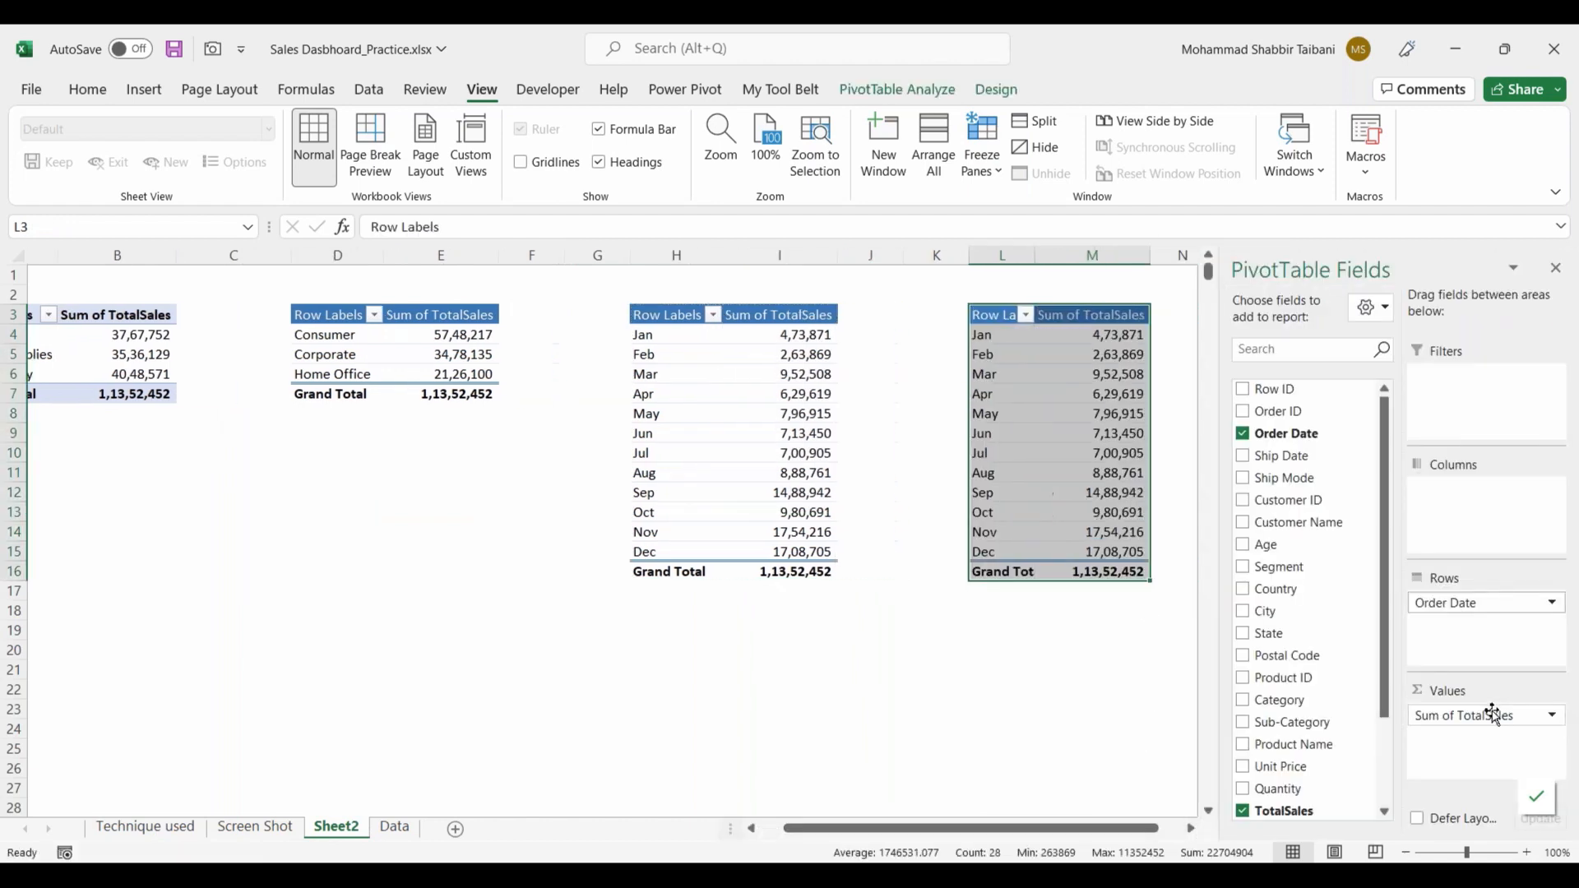
click(1282, 811)
scroll(1311, 790, down, 2)
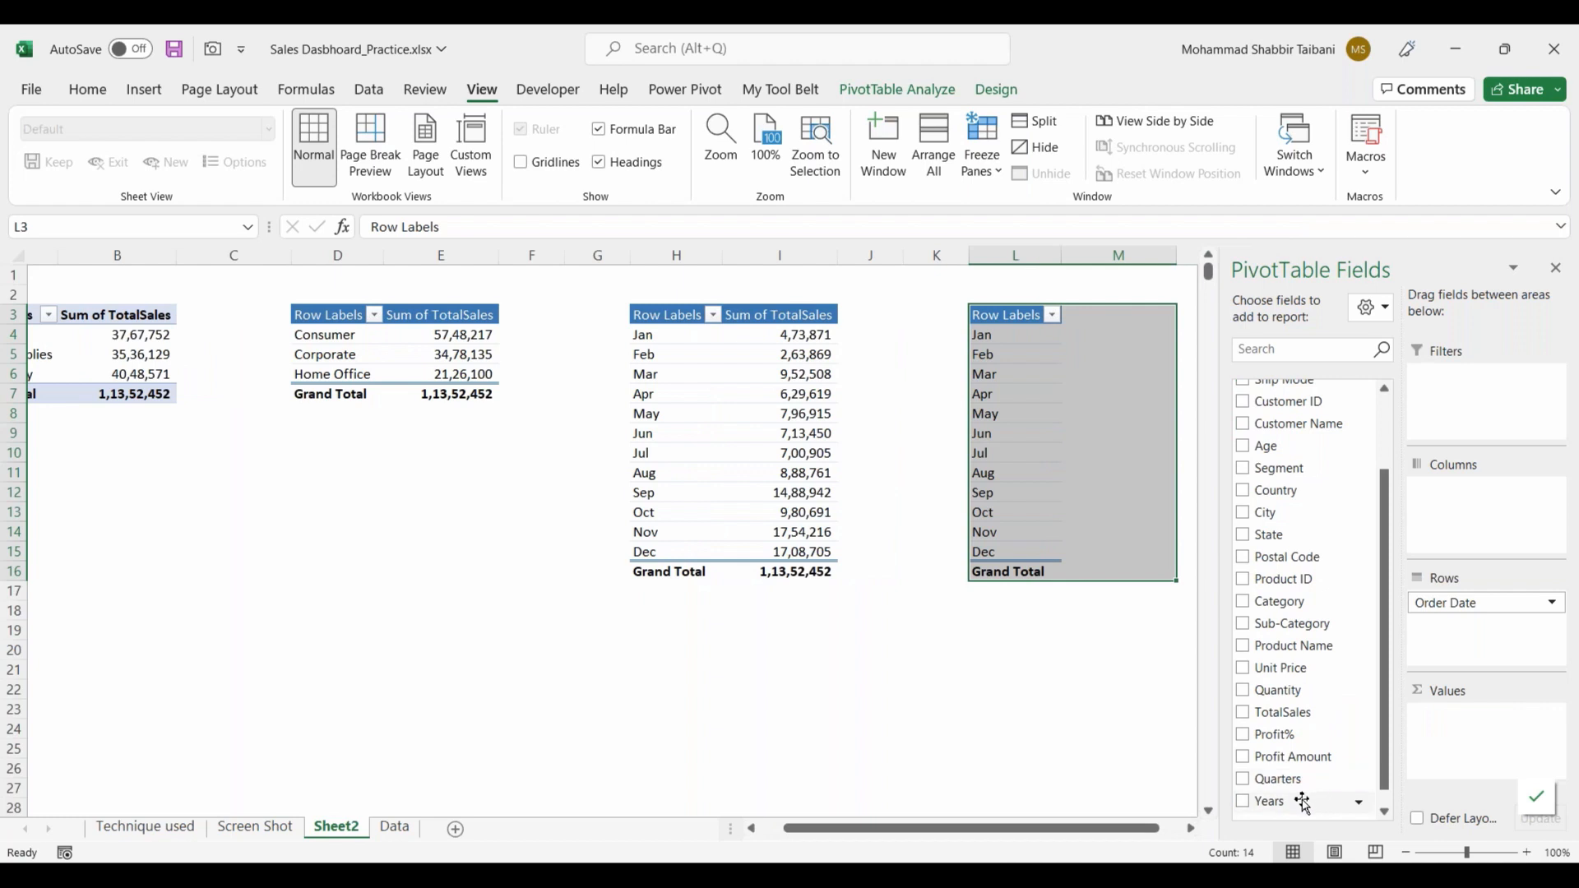
drag(1291, 755, 1462, 736)
click(1555, 268)
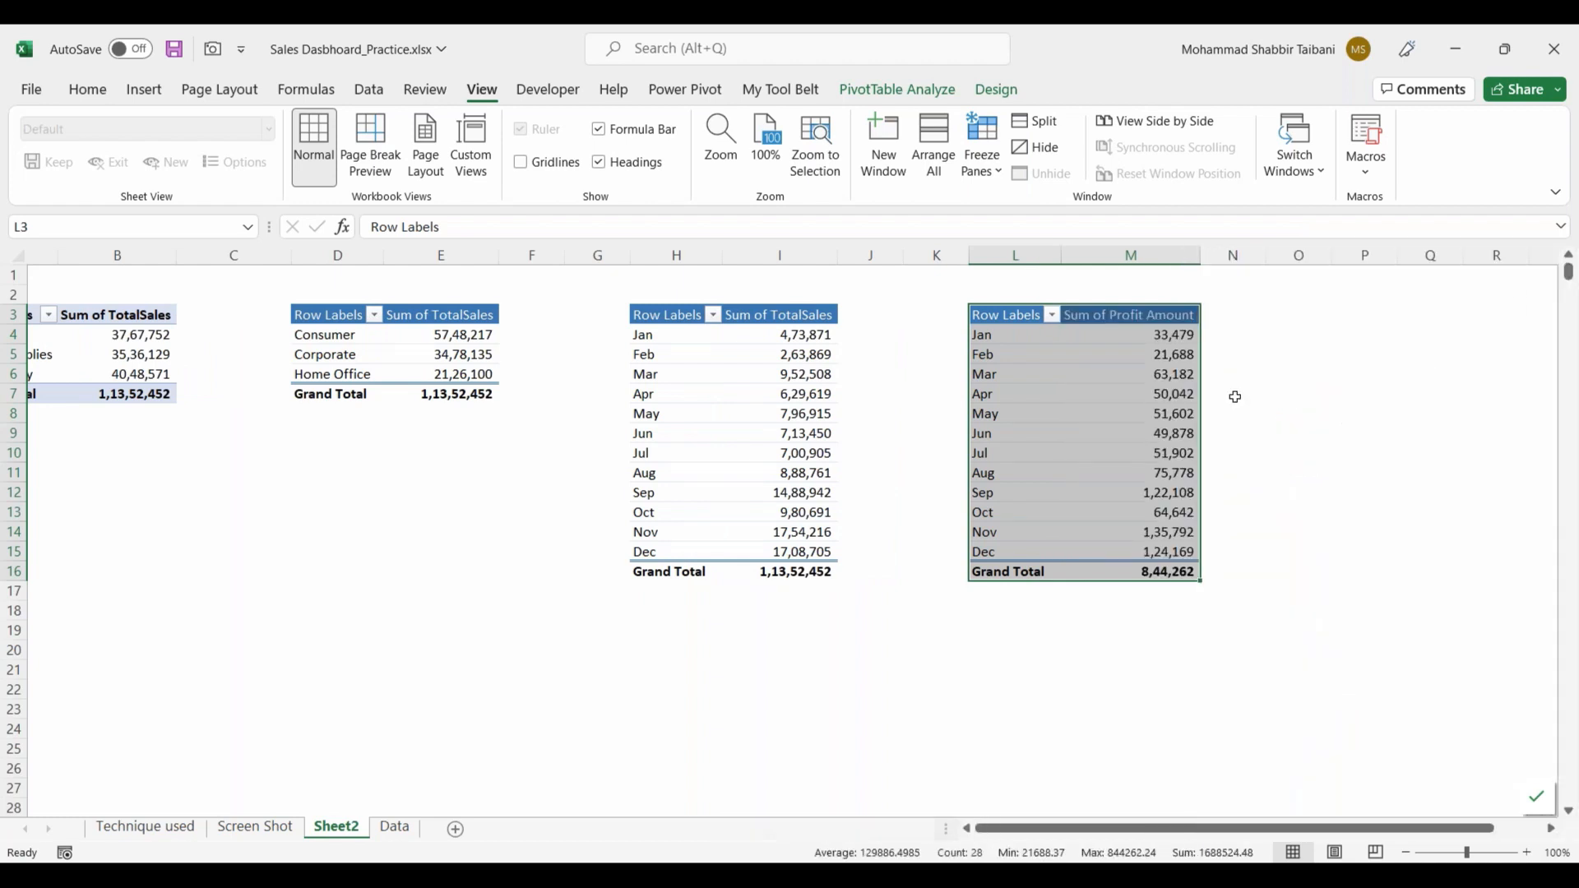
Step: Review the value columns of the monthly profit, monthly sales, segment and category PivotTables
drag(1172, 354, 1173, 460)
drag(797, 334, 803, 552)
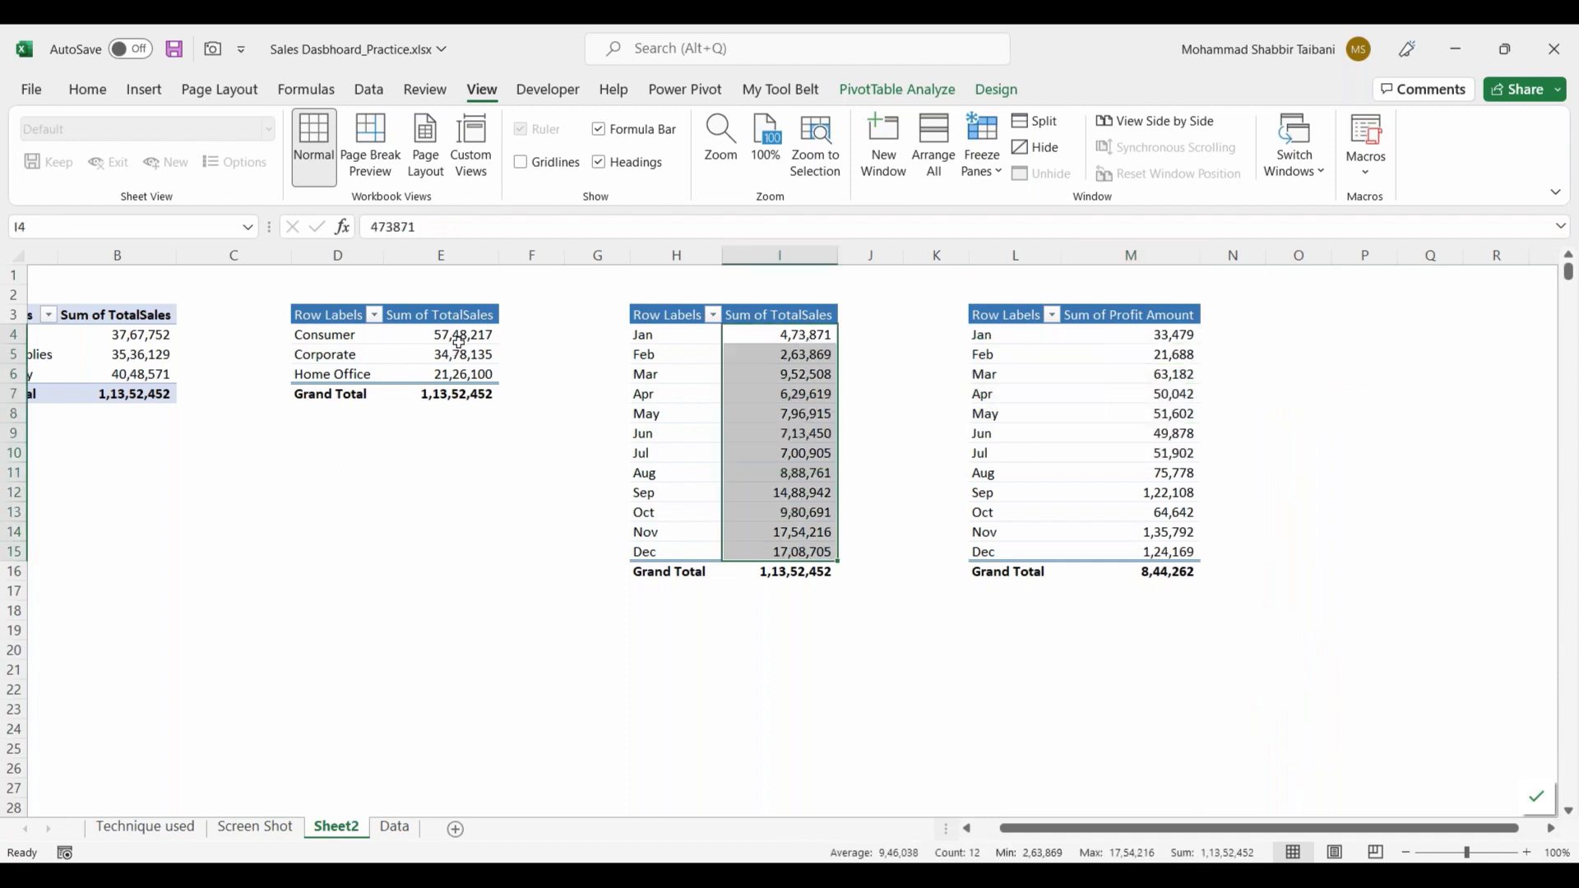
drag(456, 335, 462, 393)
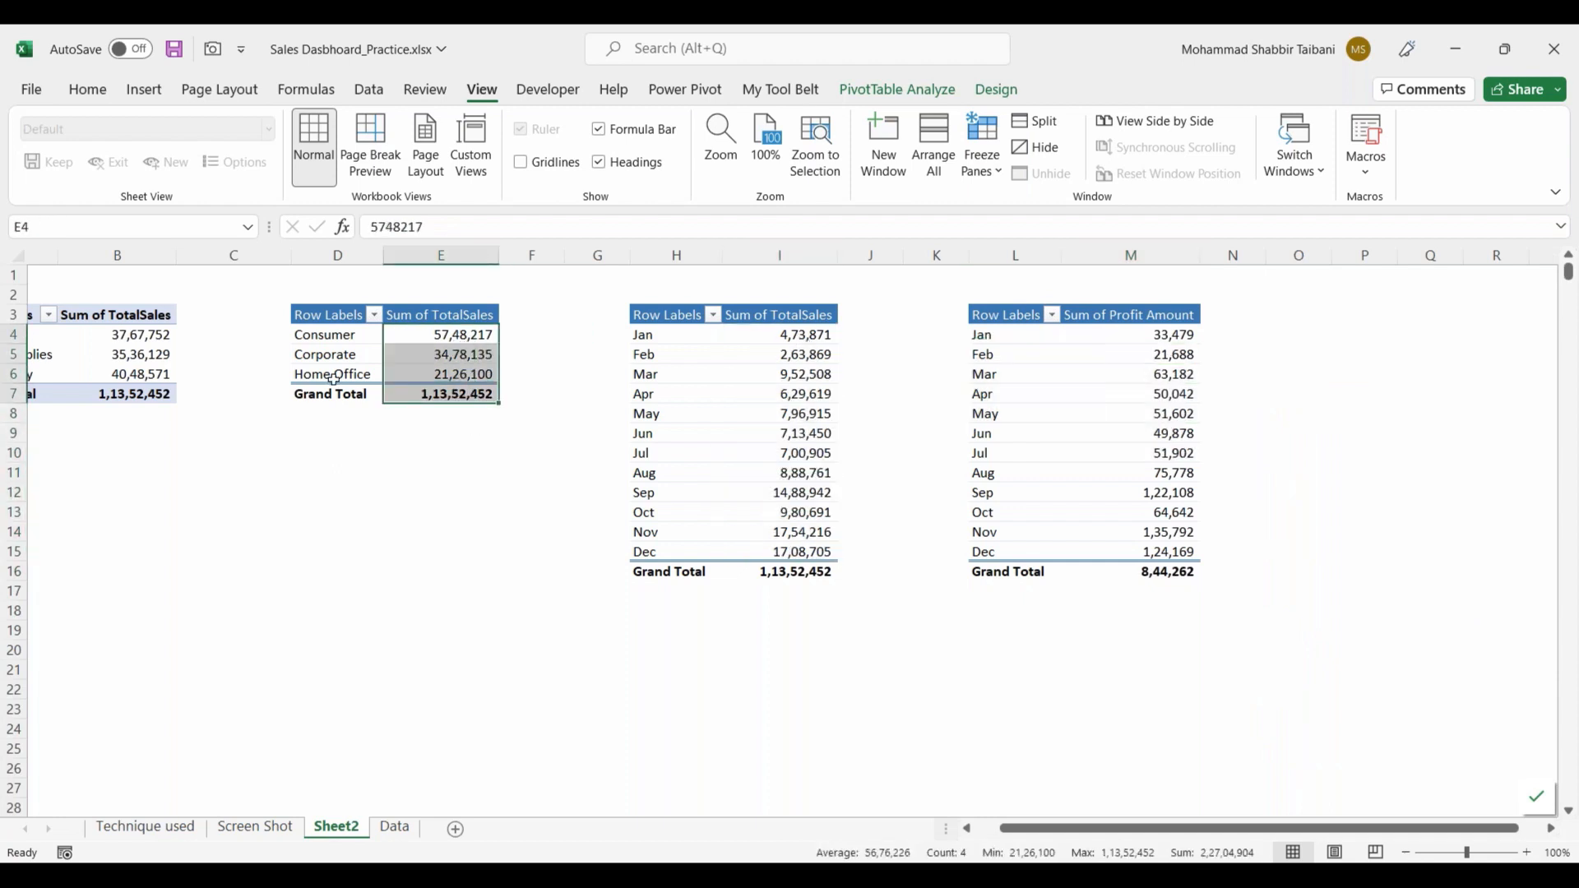
drag(1112, 833, 1087, 832)
drag(188, 334, 194, 377)
click(246, 475)
click(184, 531)
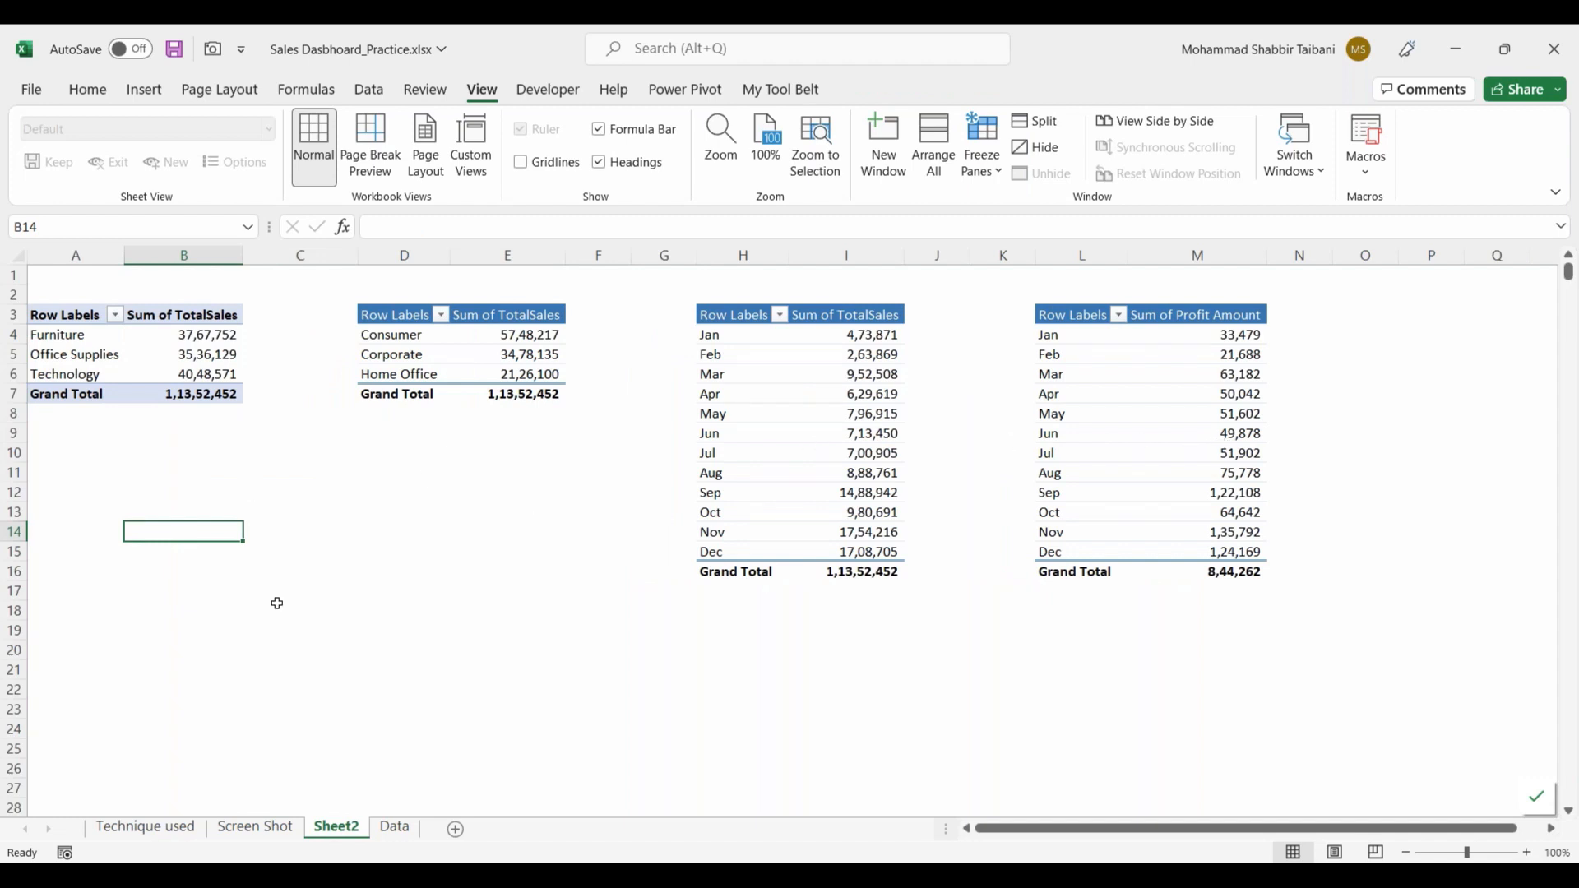
drag(93, 491, 302, 666)
mouse_move(416, 492)
mouse_down()
mouse_move(493, 620)
mouse_move(594, 687)
mouse_up()
drag(768, 610, 918, 710)
drag(274, 723, 393, 792)
drag(294, 768, 243, 626)
drag(345, 765, 502, 593)
drag(396, 762, 847, 659)
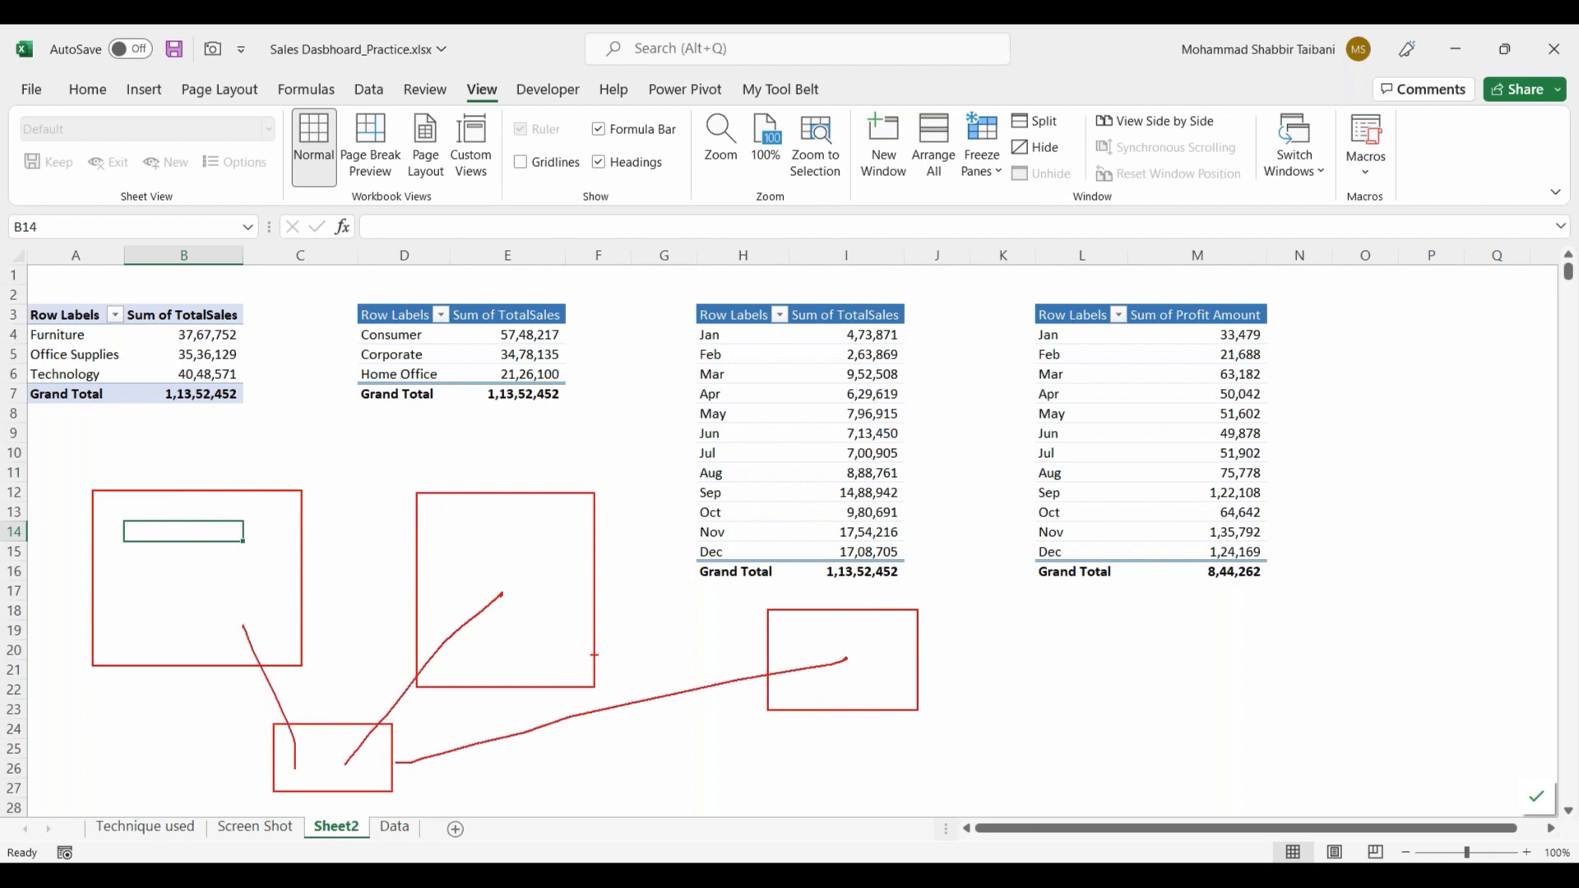
key(Escape)
click(312, 512)
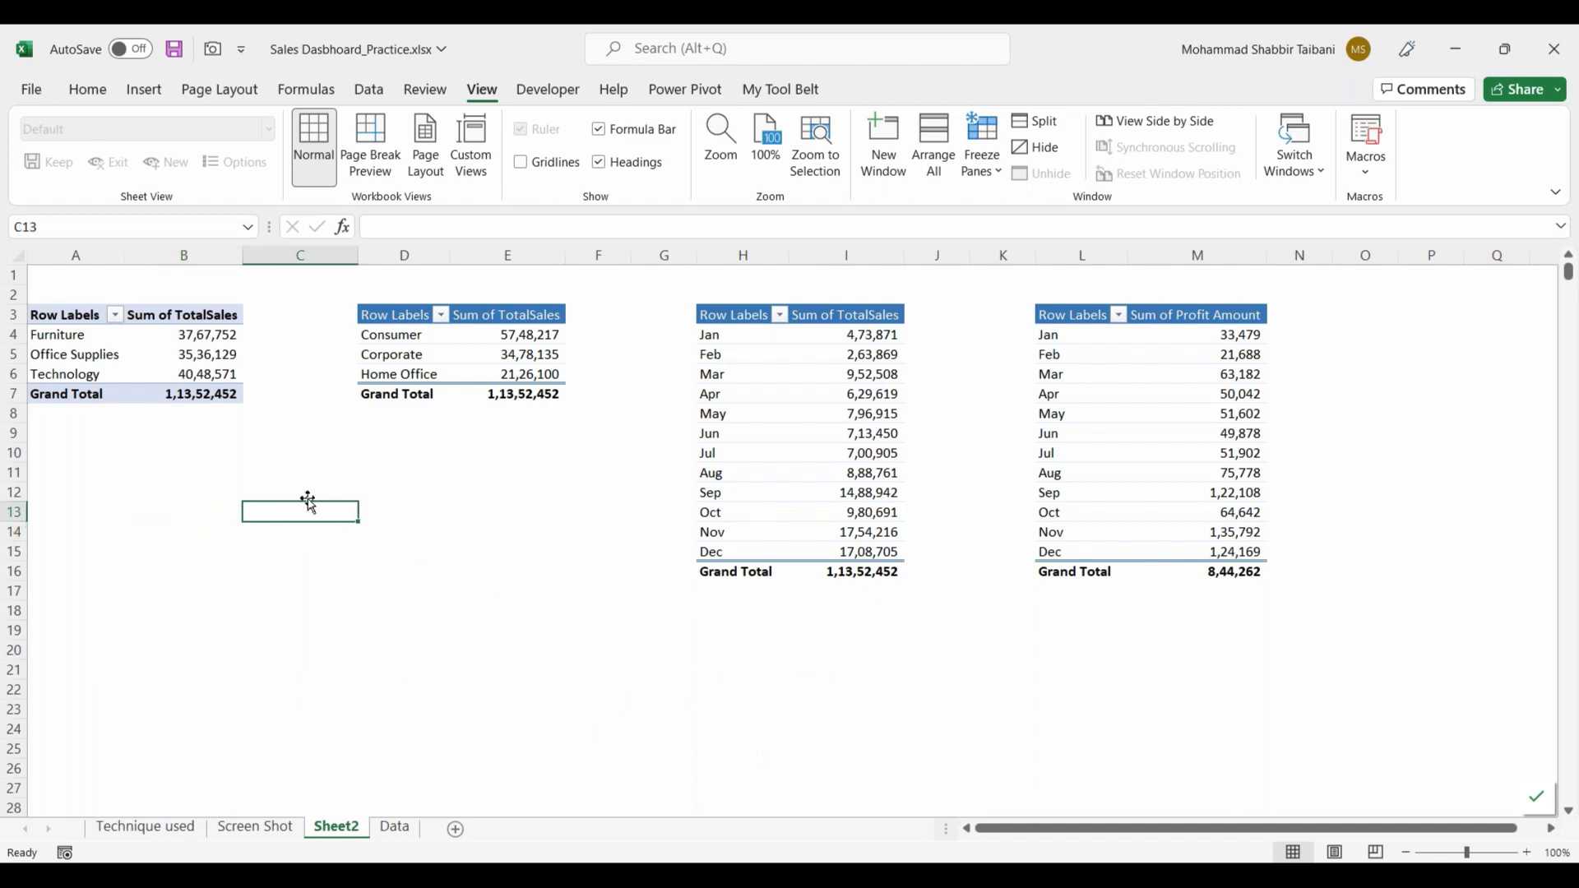
Step: Insert a Years slicer for the category PivotTable at A3 and place it below the table around B11
click(200, 369)
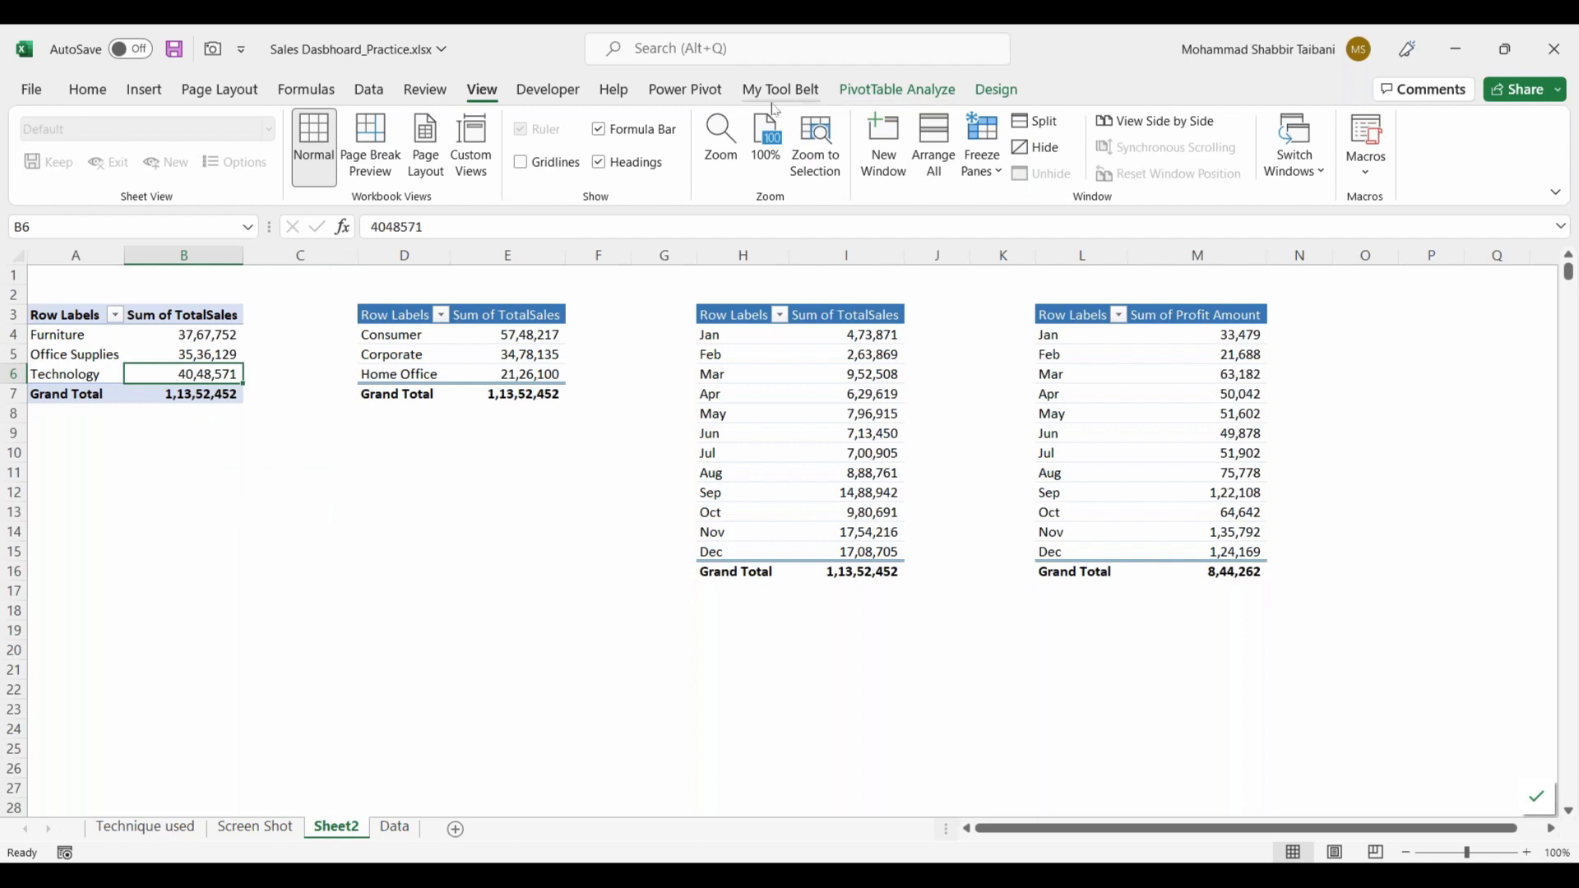
click(170, 342)
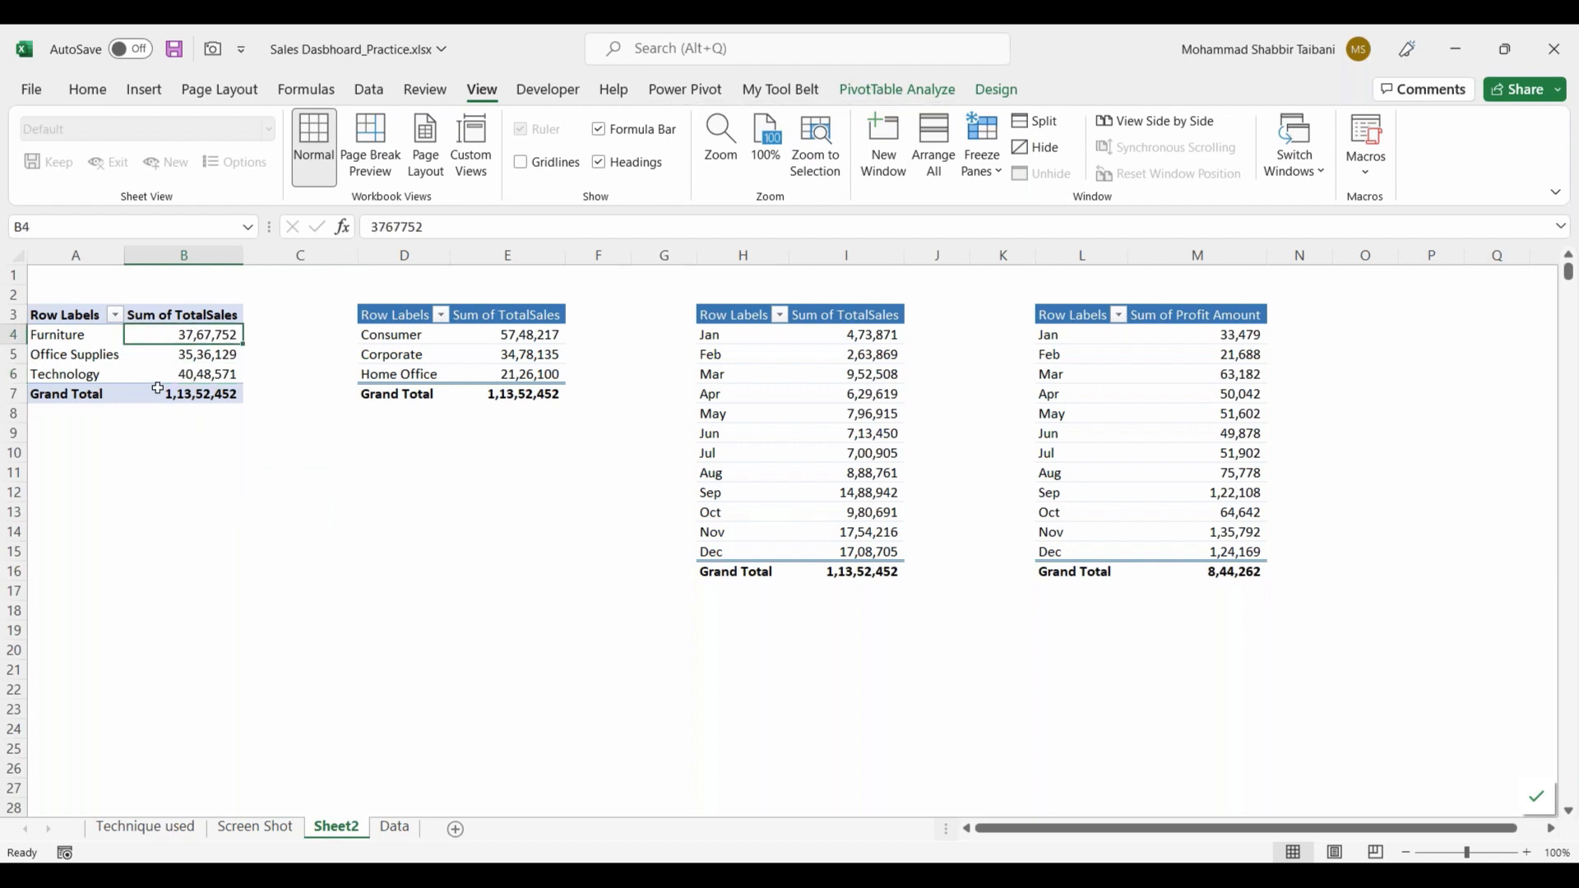
click(894, 90)
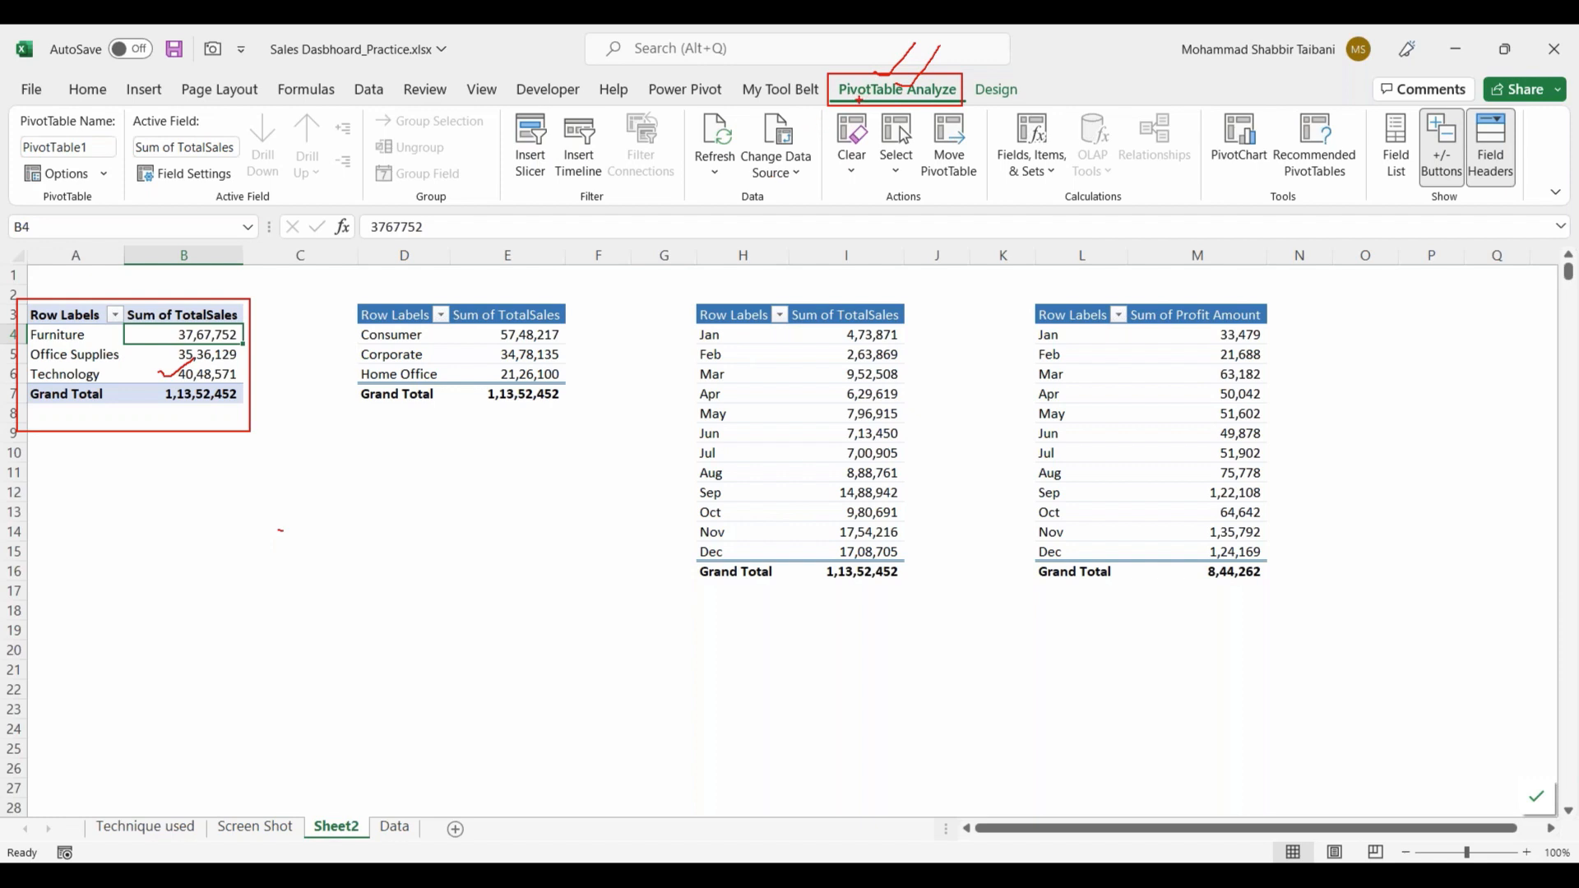
drag(97, 373, 140, 347)
mouse_move(494, 108)
mouse_down()
mouse_move(566, 222)
mouse_move(541, 189)
mouse_up()
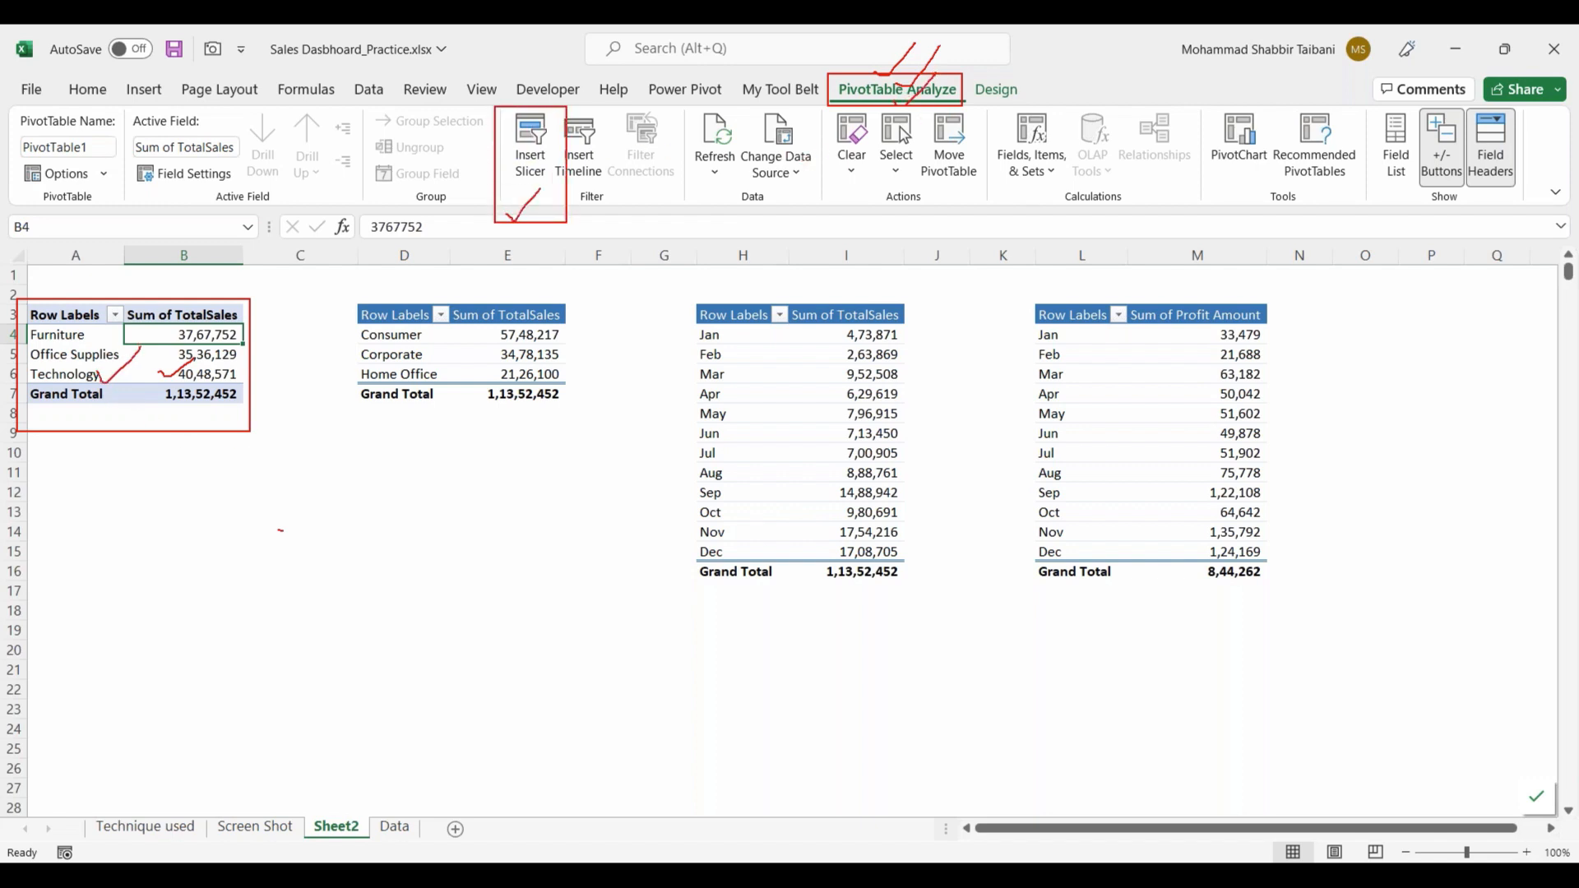
click(531, 144)
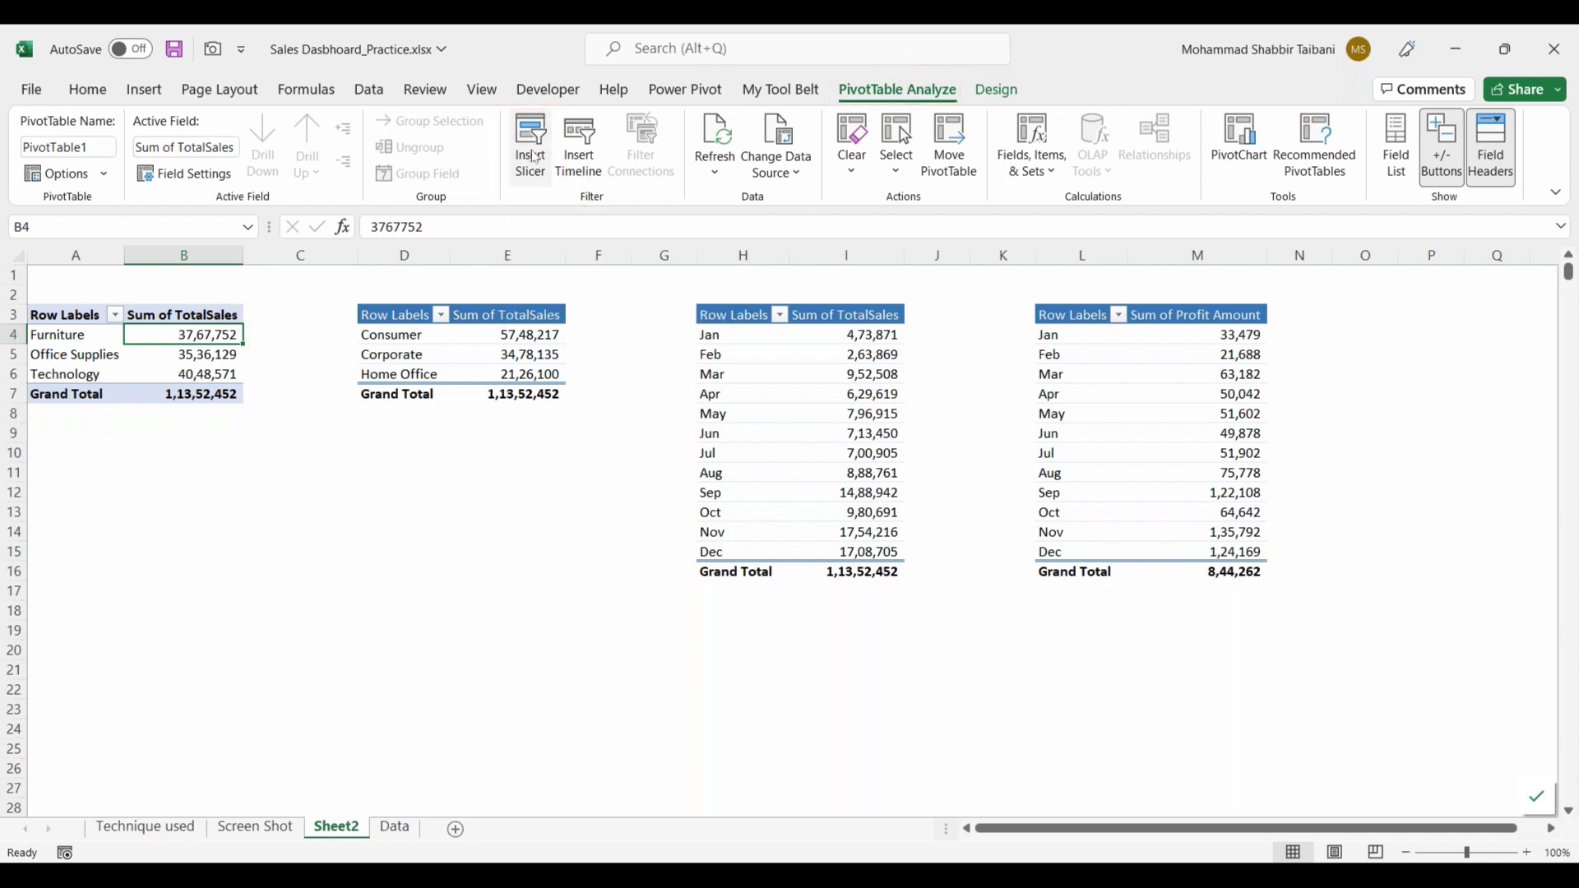
drag(605, 262, 468, 224)
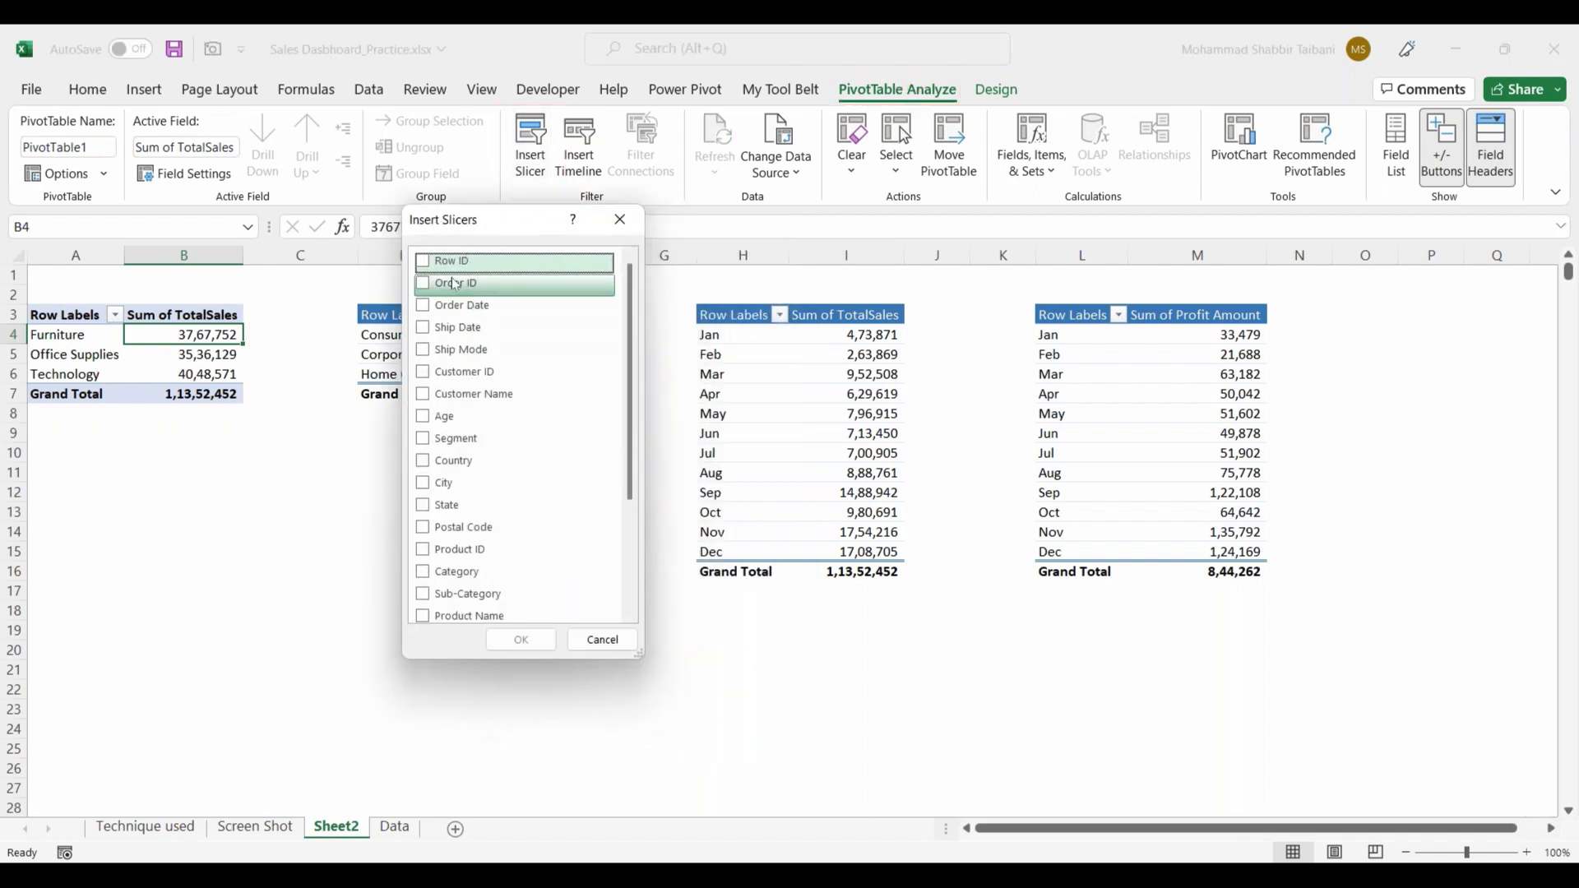
scroll(465, 370, down, 3)
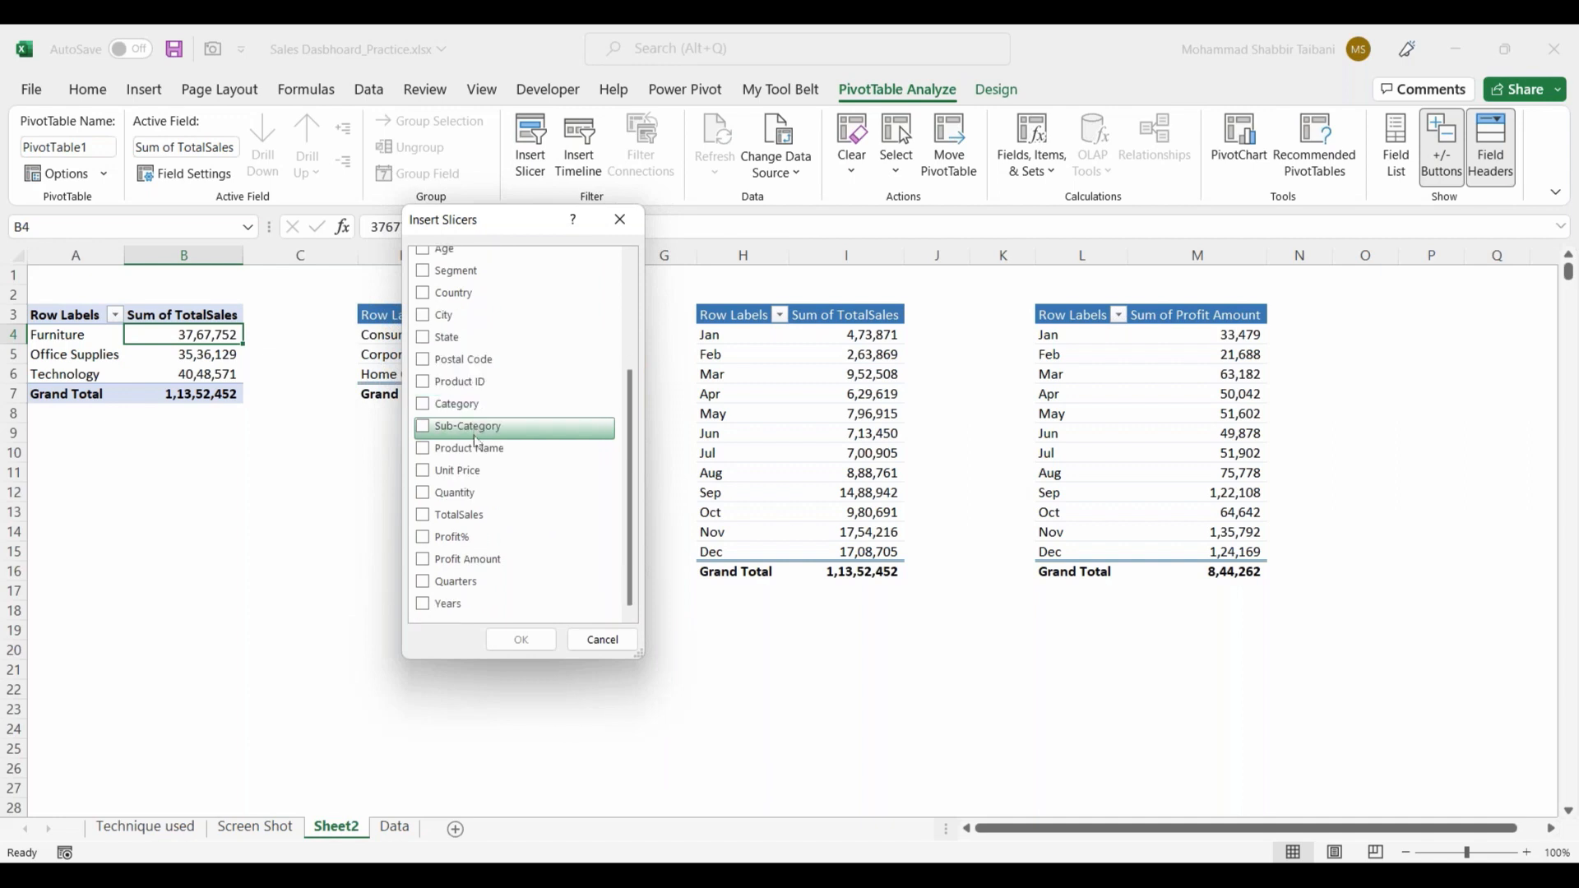
scroll(471, 456, up, 3)
scroll(471, 462, down, 3)
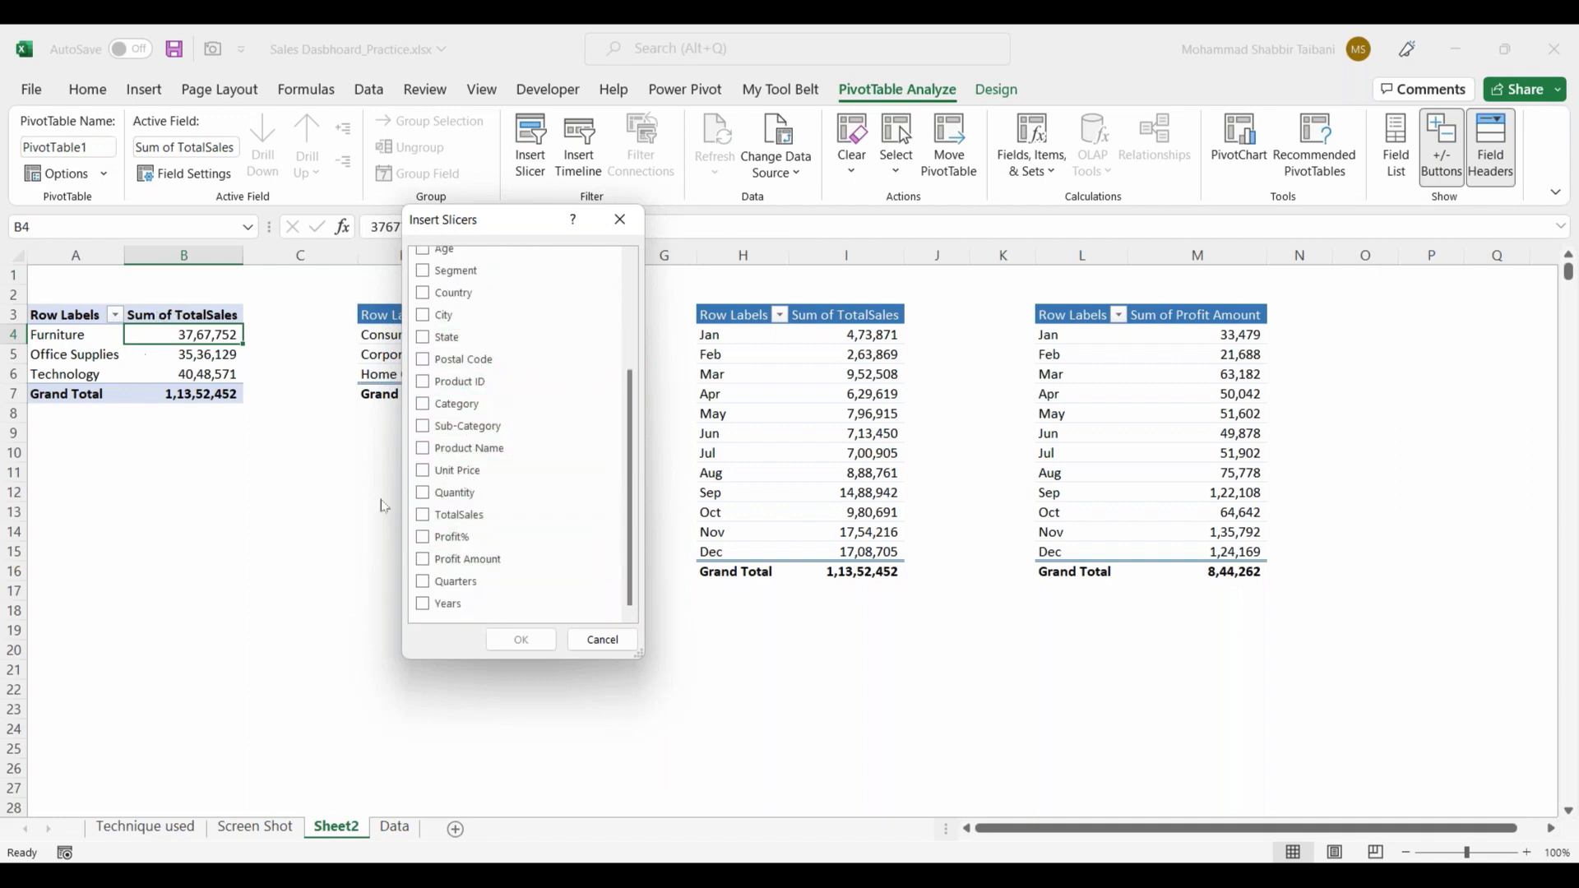
click(425, 610)
click(521, 641)
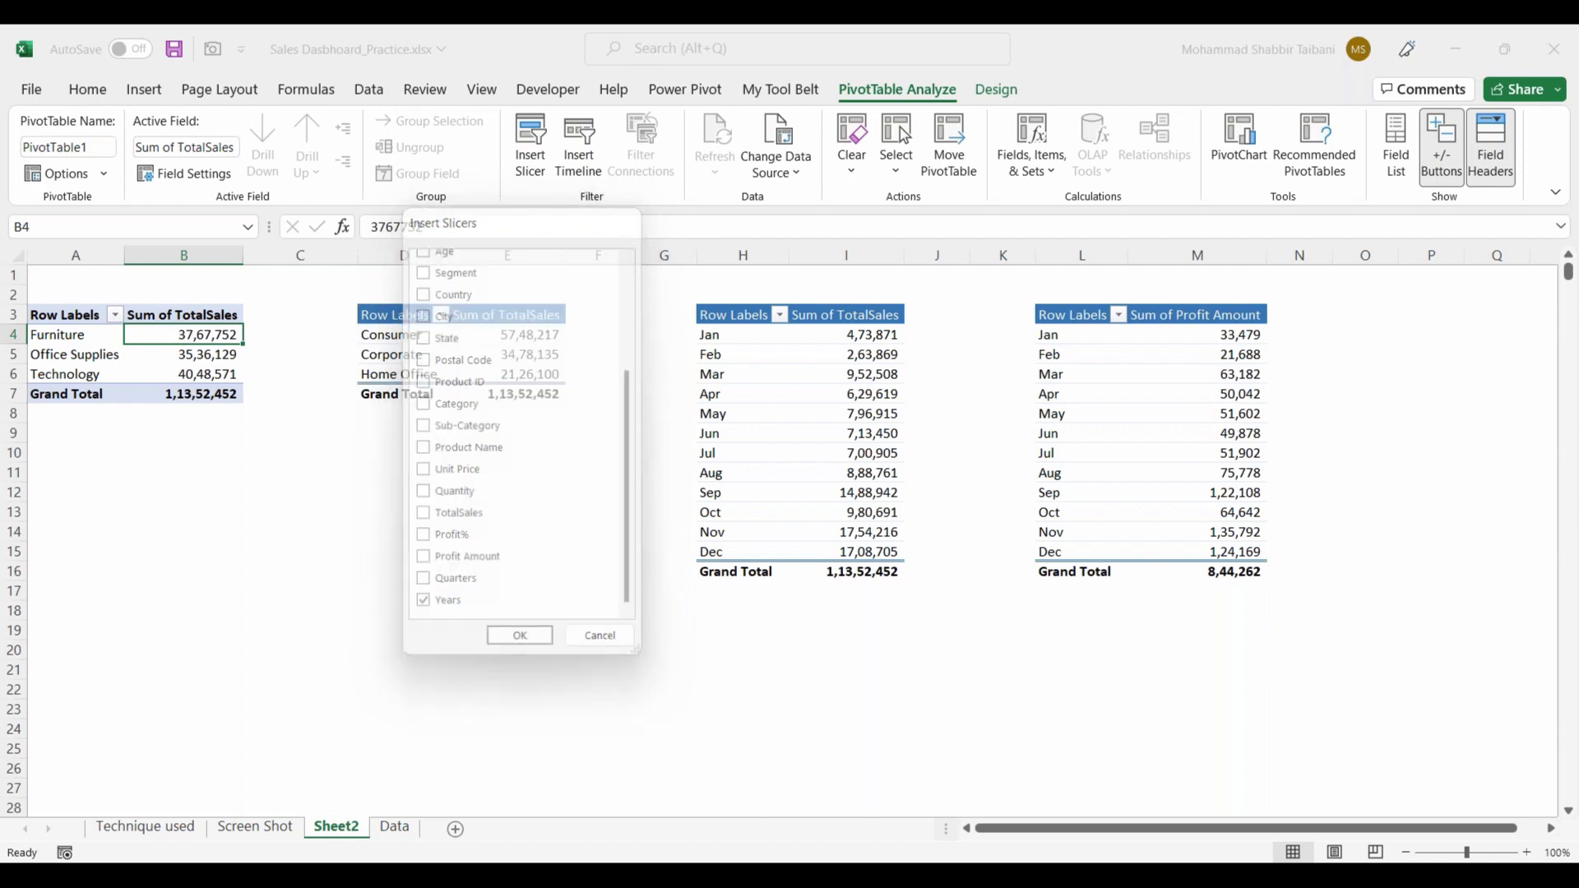
drag(508, 452, 229, 482)
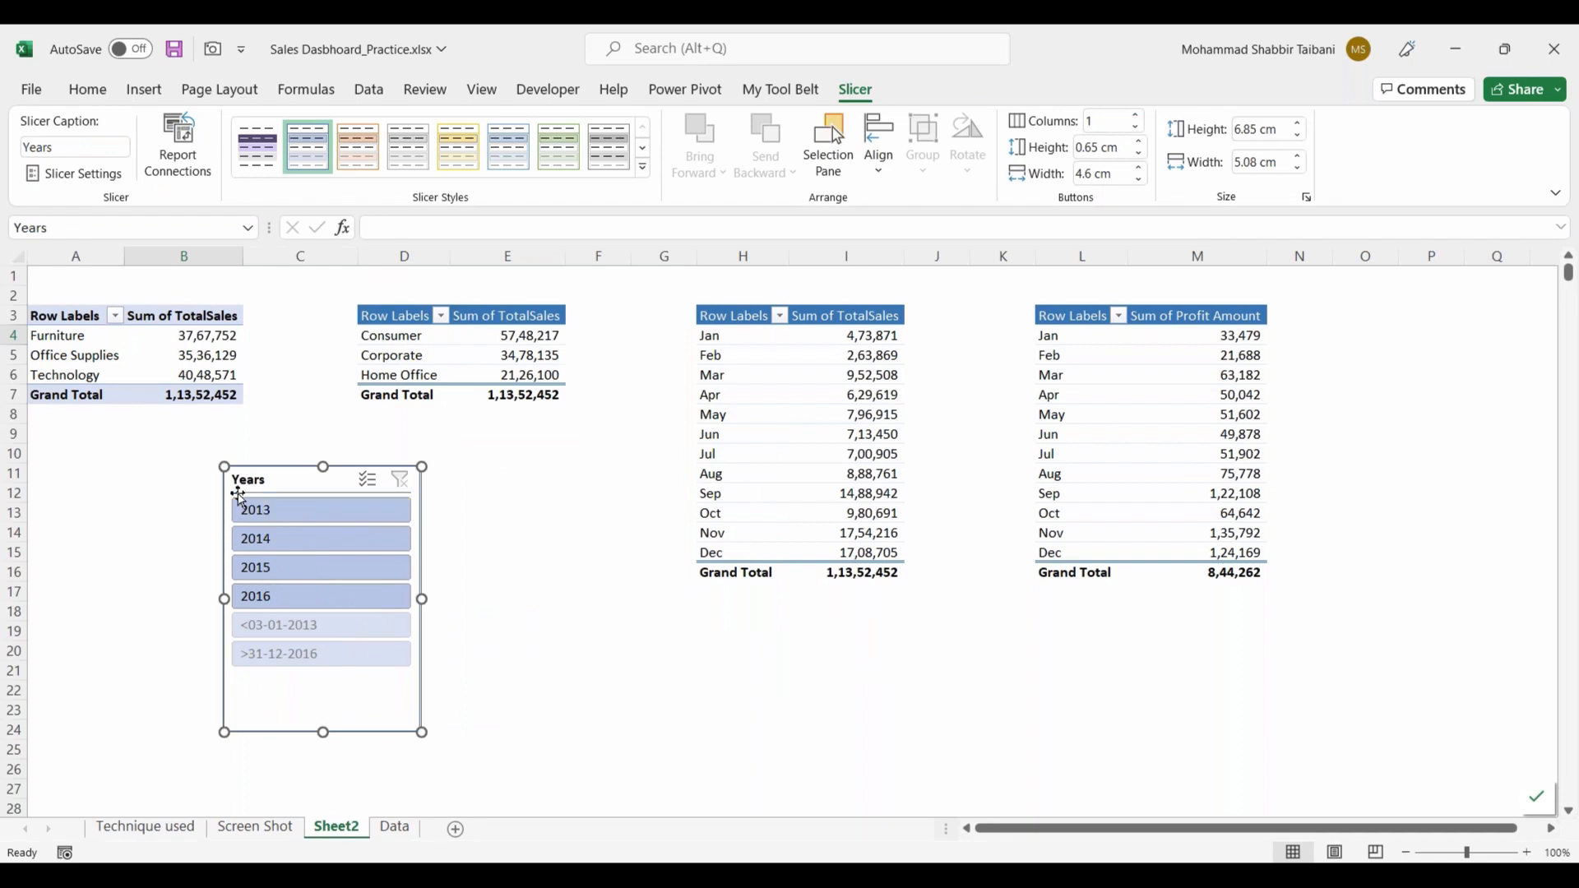
Step: Filter the category PivotTable with the Years slicer by 2013, 2014, 2015 and 2016 in turn
click(278, 520)
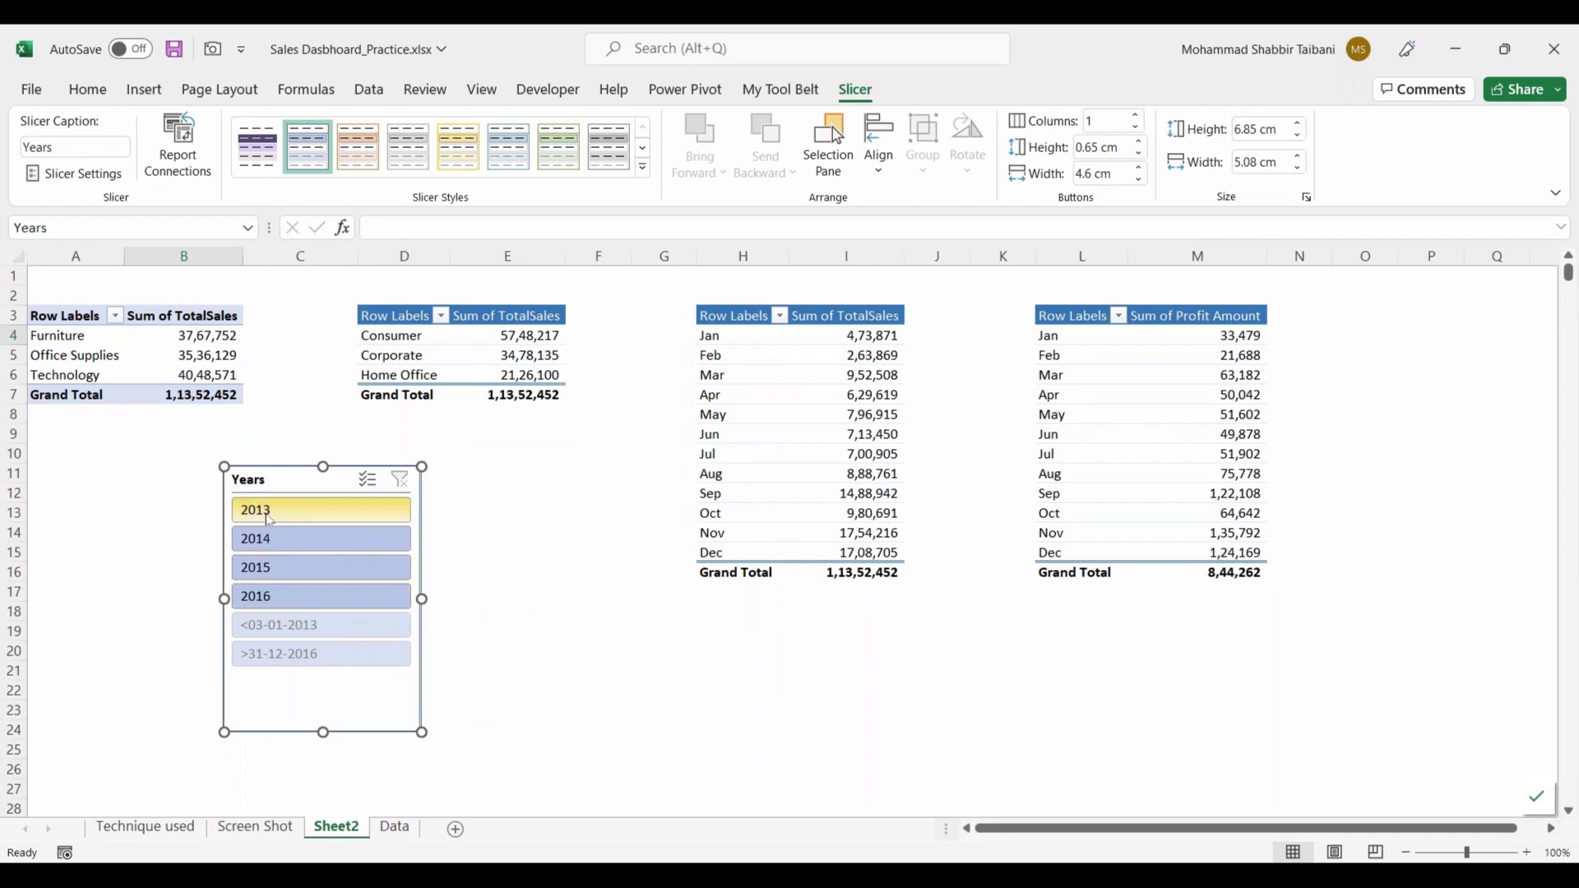
click(284, 543)
click(285, 562)
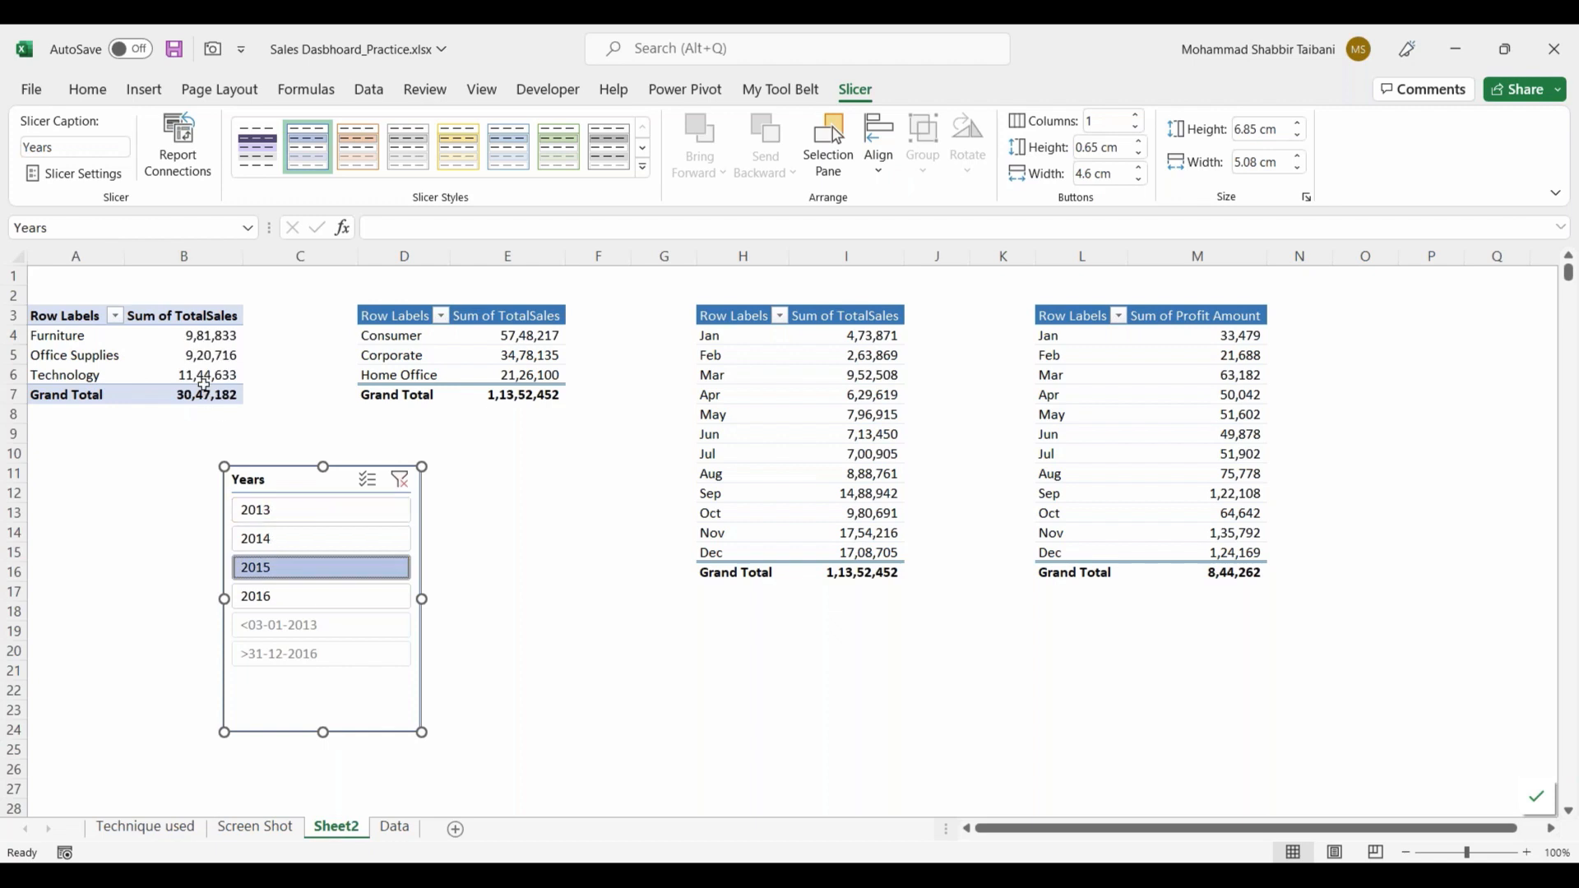
click(280, 595)
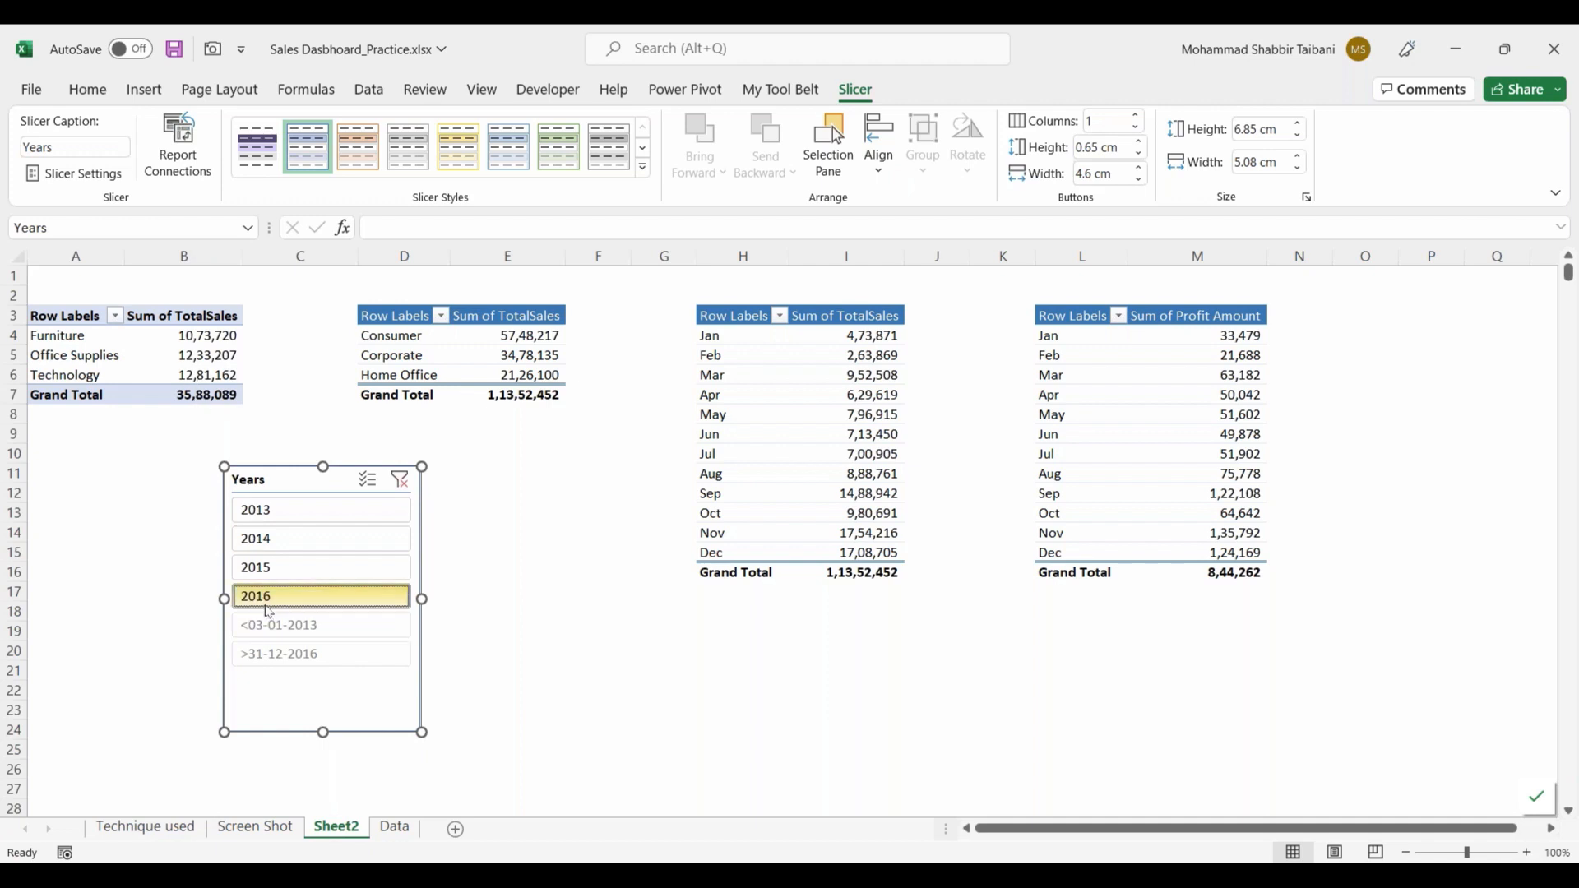
Step: Resize the Years slicer to 6.73 cm high and 6.33 cm wide and place it below the category PivotTable around B10
drag(363, 717, 403, 723)
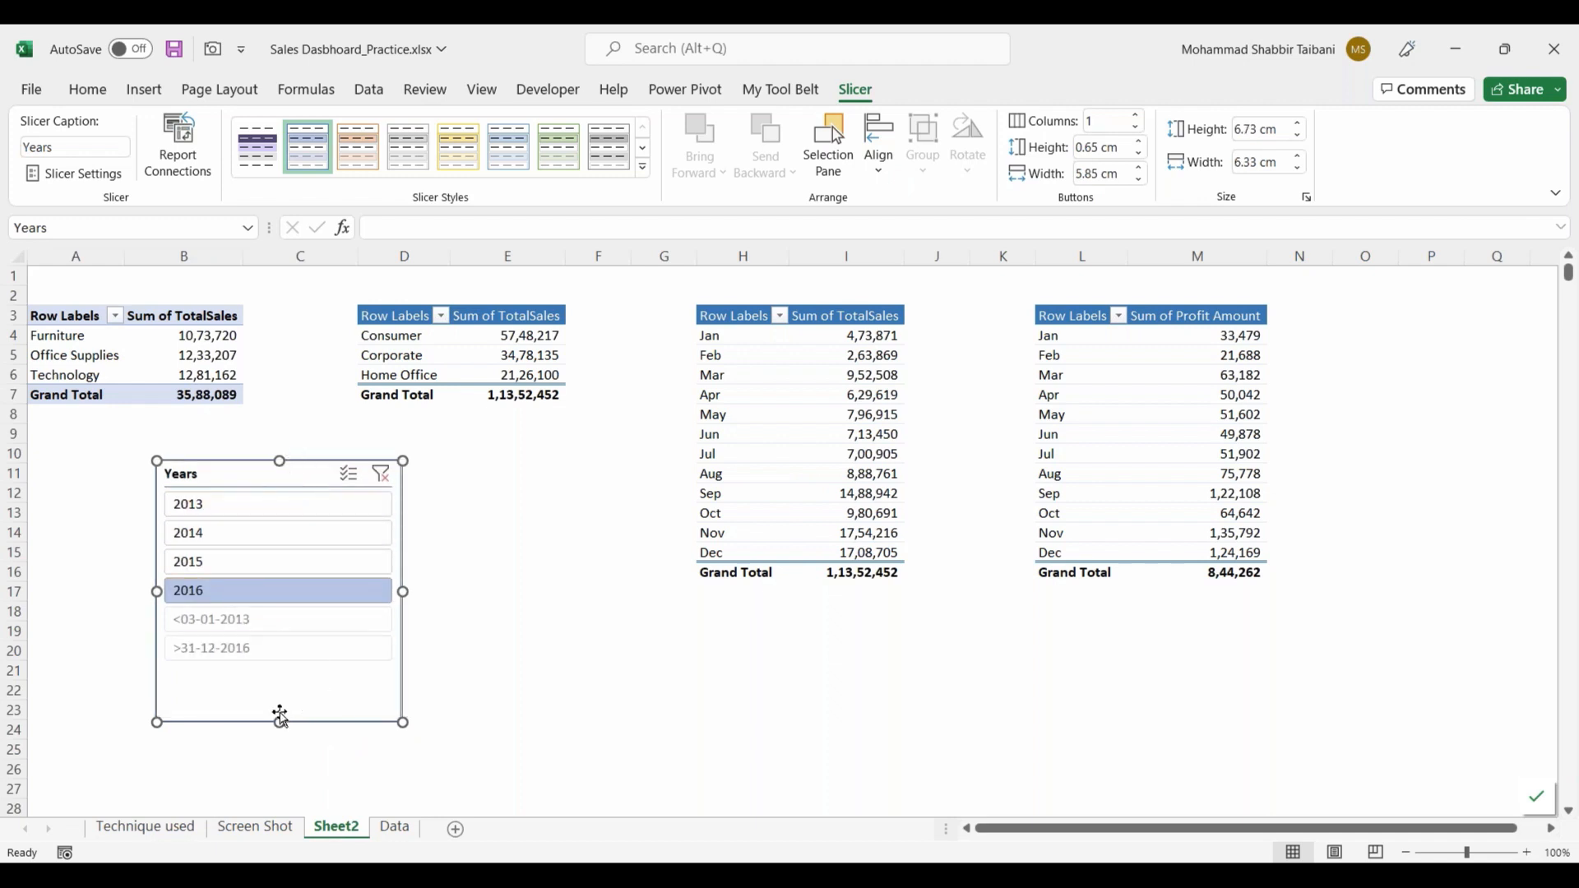
drag(144, 606, 419, 669)
drag(301, 684, 368, 647)
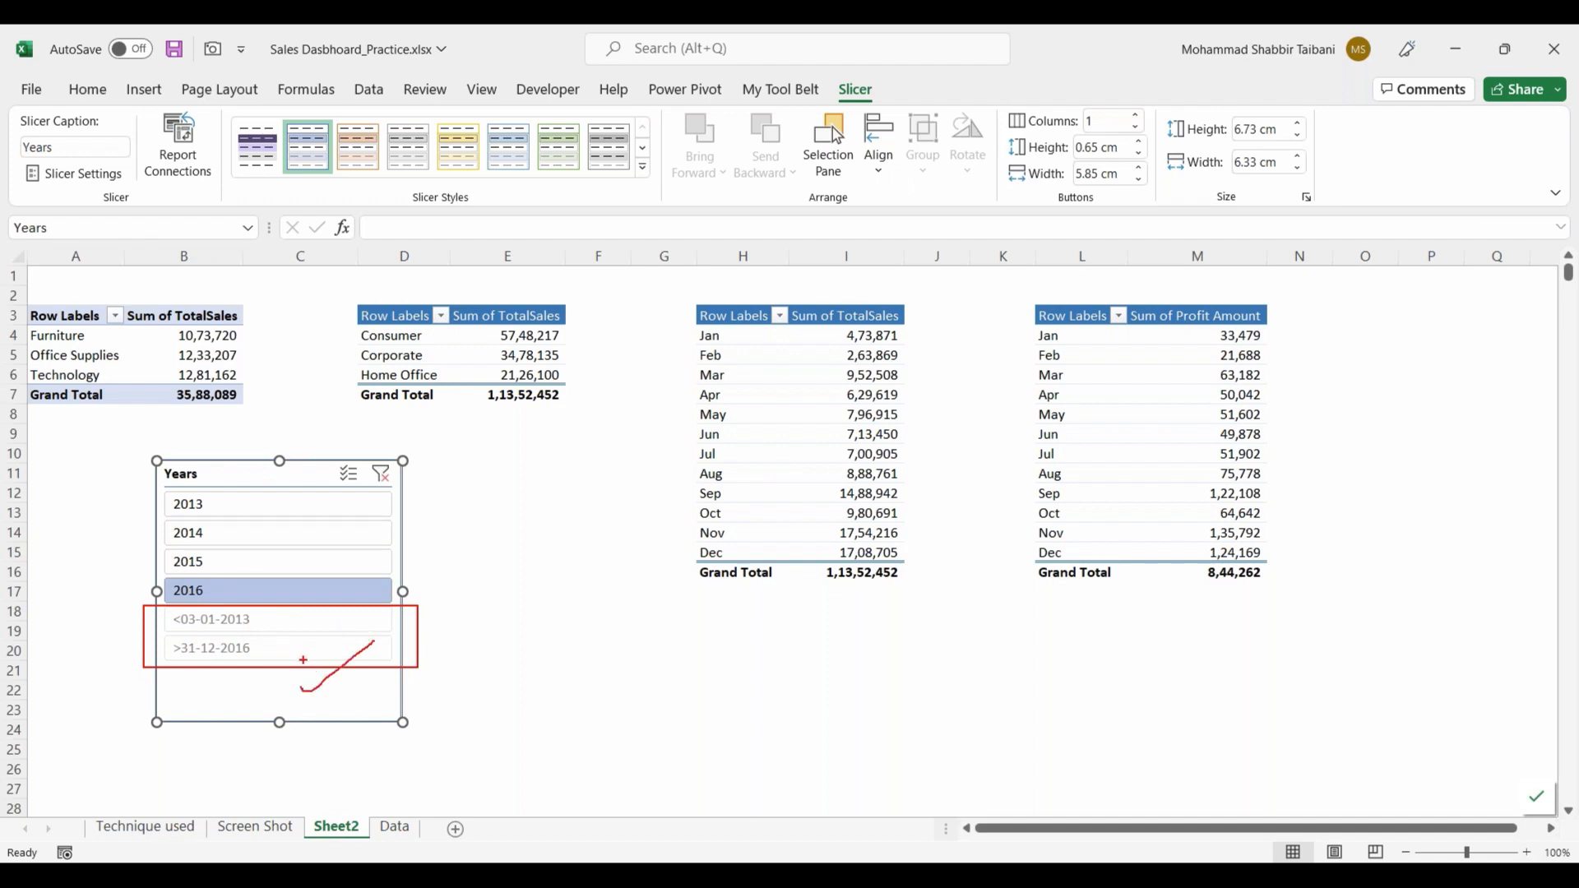
mouse_move(163, 486)
mouse_down()
mouse_move(208, 600)
mouse_move(238, 576)
mouse_move(391, 545)
mouse_up()
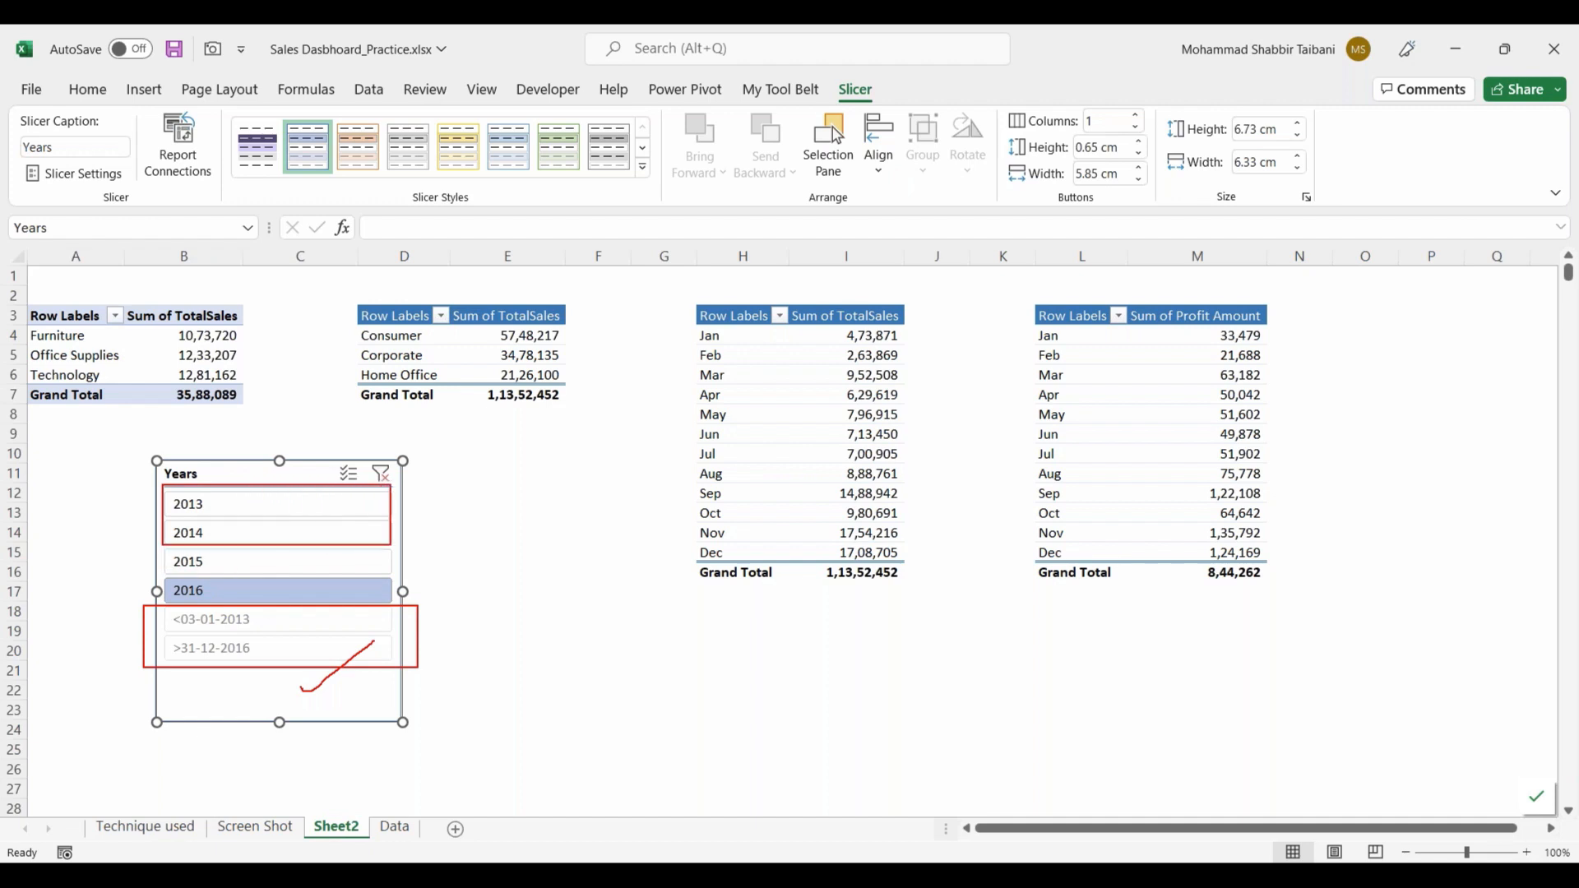
drag(289, 473, 294, 551)
key(Escape)
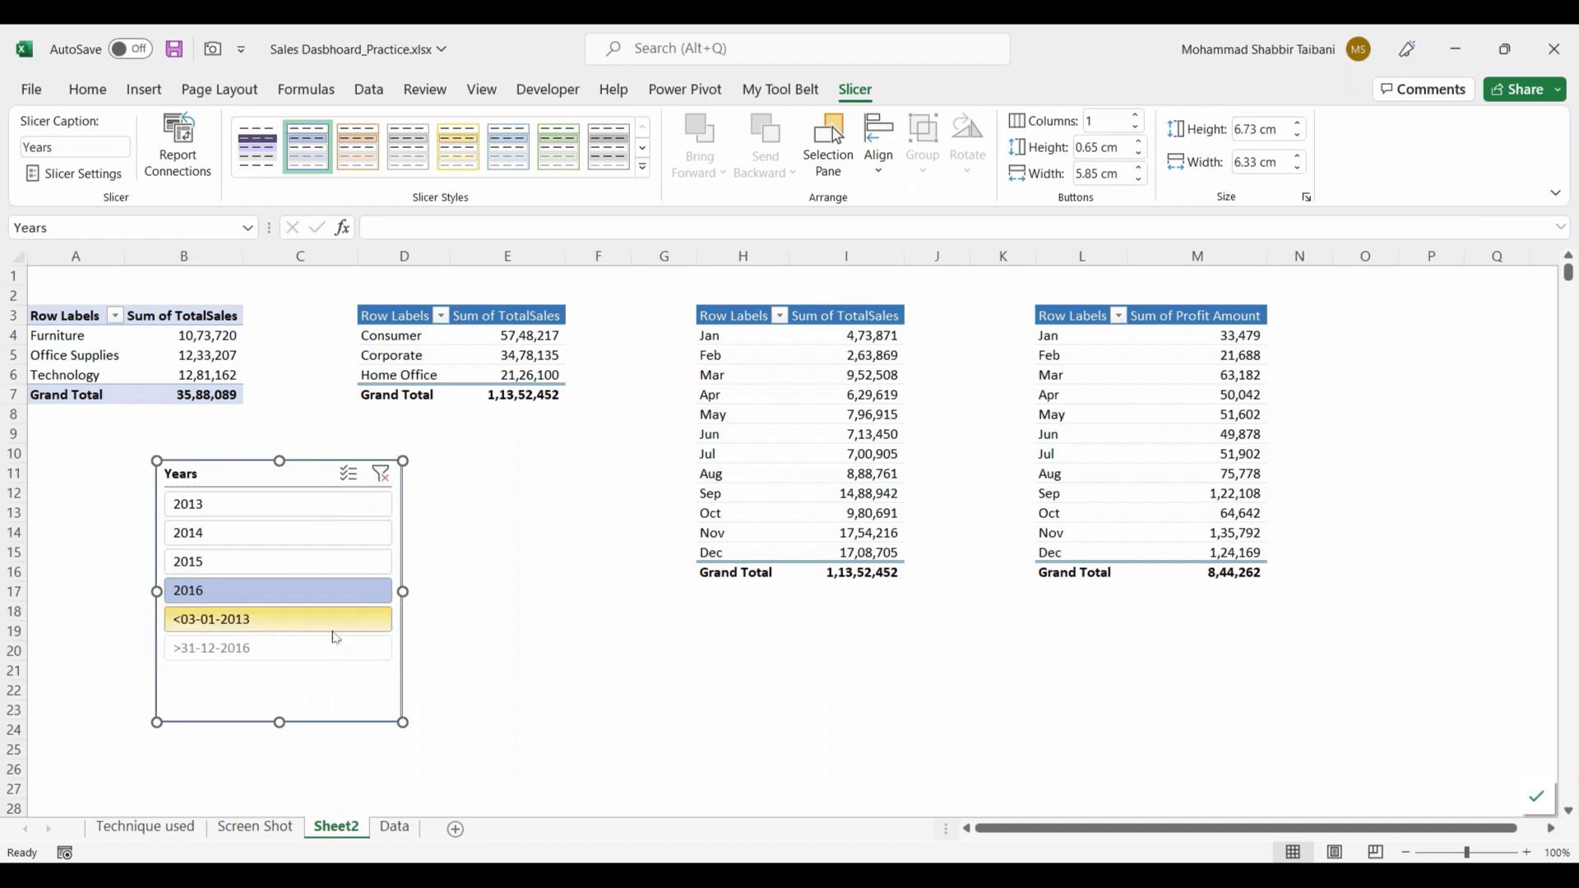
click(485, 668)
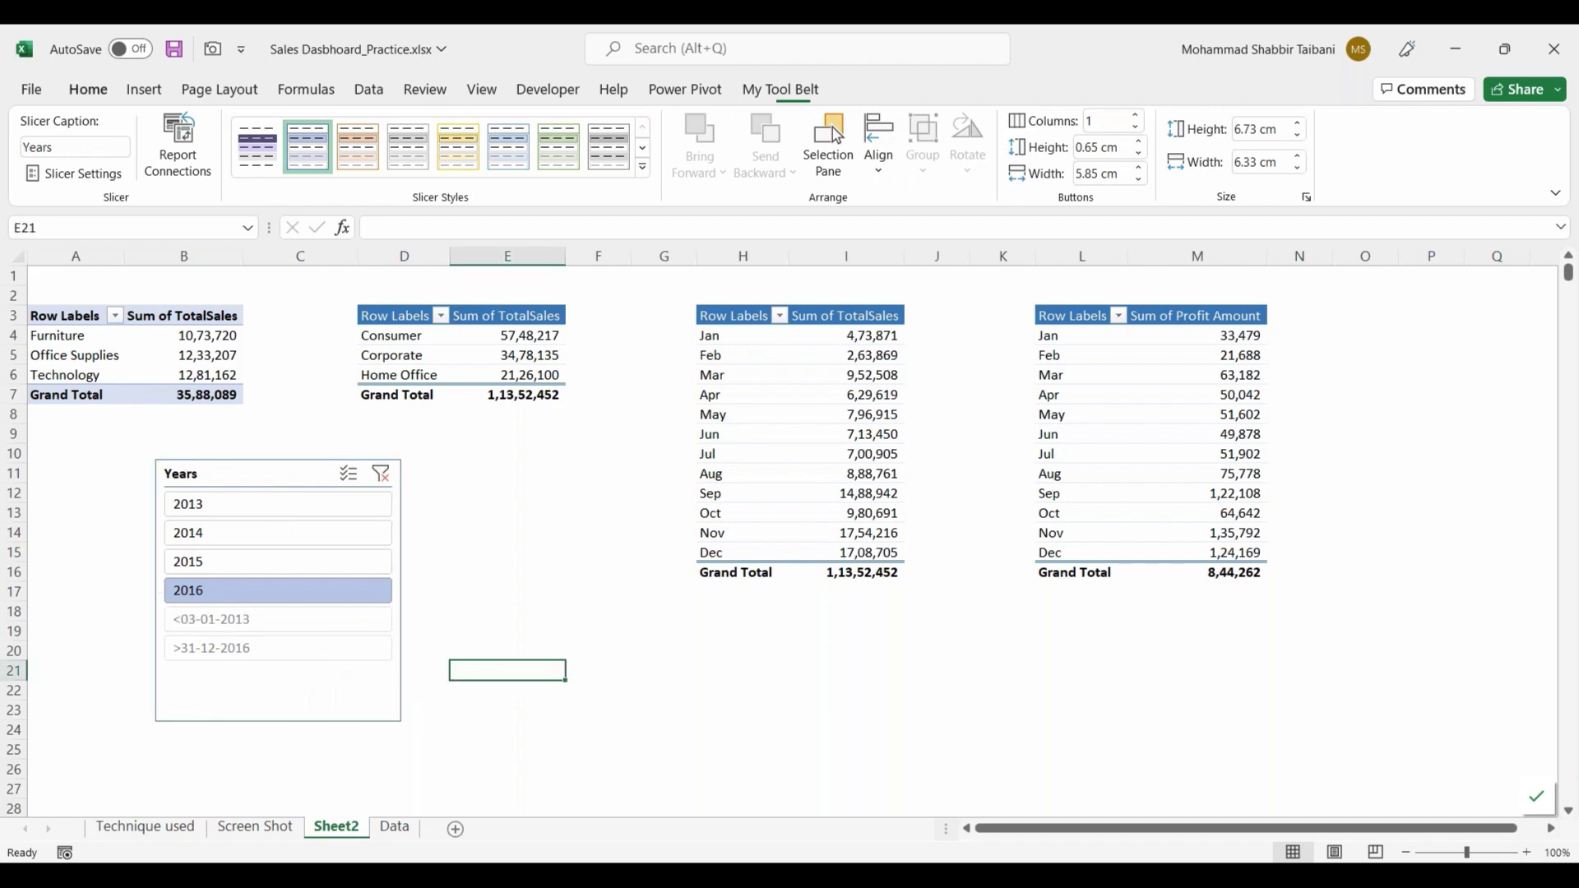
Step: Clear the year filter on the Years slicer so every year is included
click(296, 589)
drag(370, 509, 296, 686)
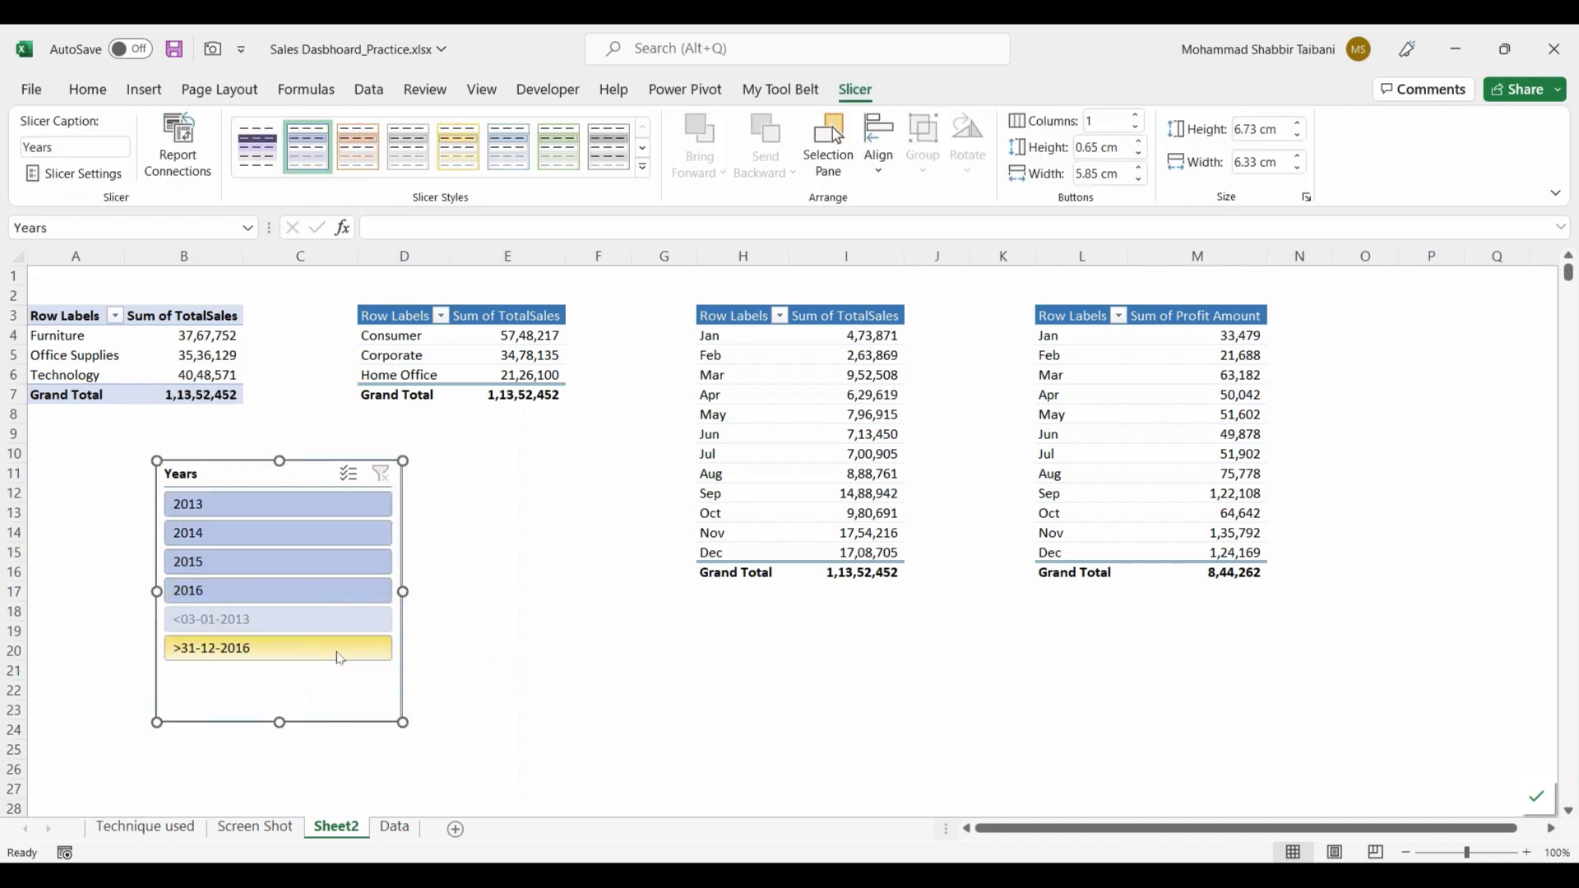
Step: Hide items with no data in the Years slicer and arrange its buttons in 2 columns
right_click(297, 686)
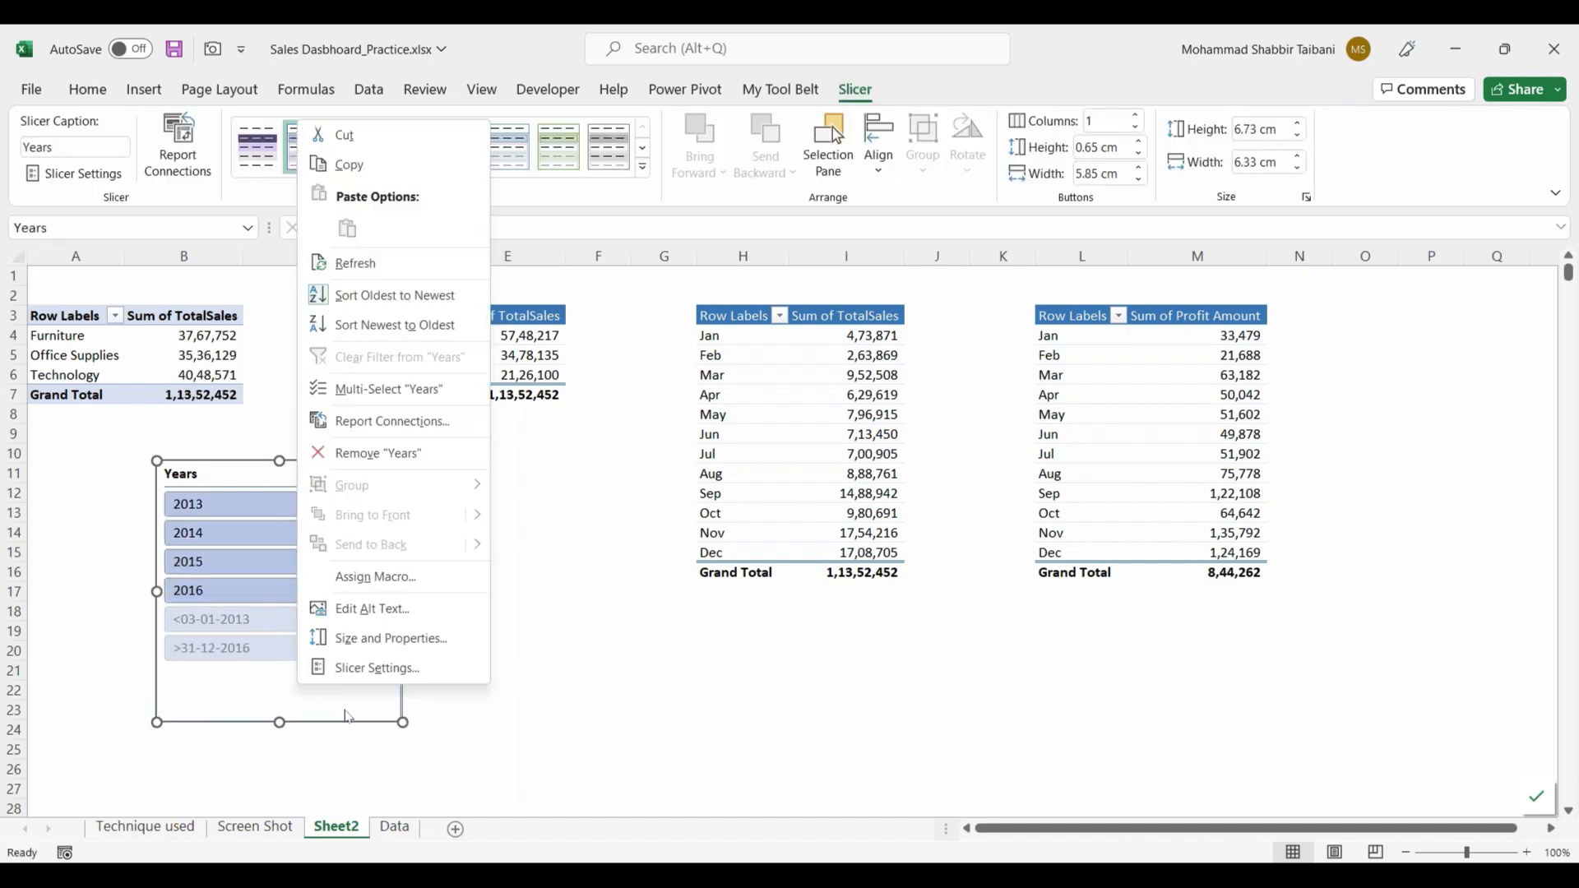
click(365, 667)
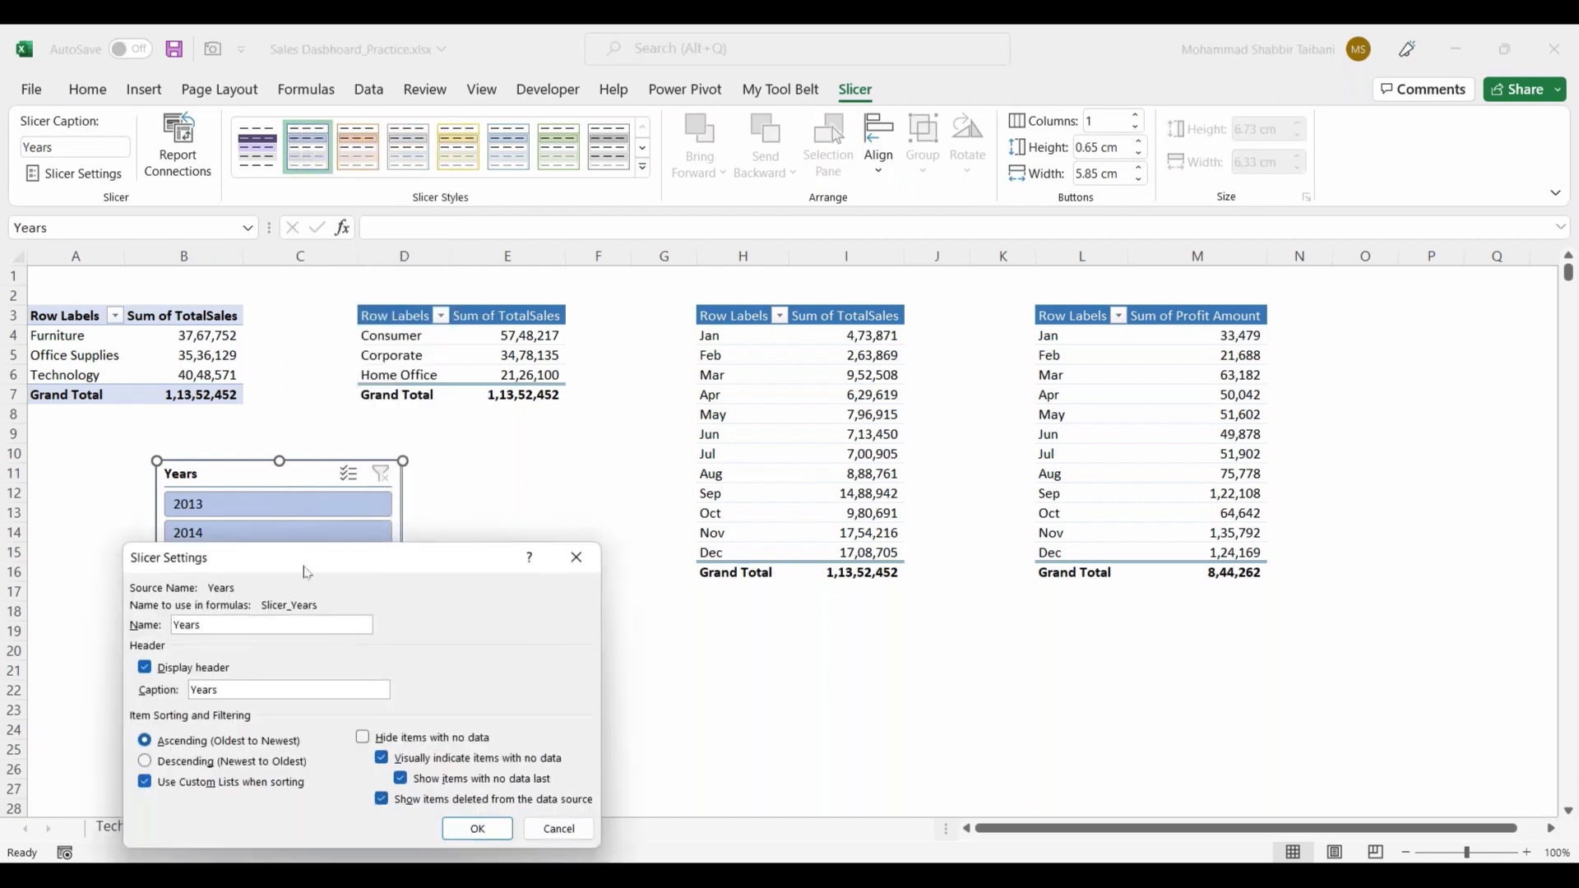
drag(562, 371, 577, 348)
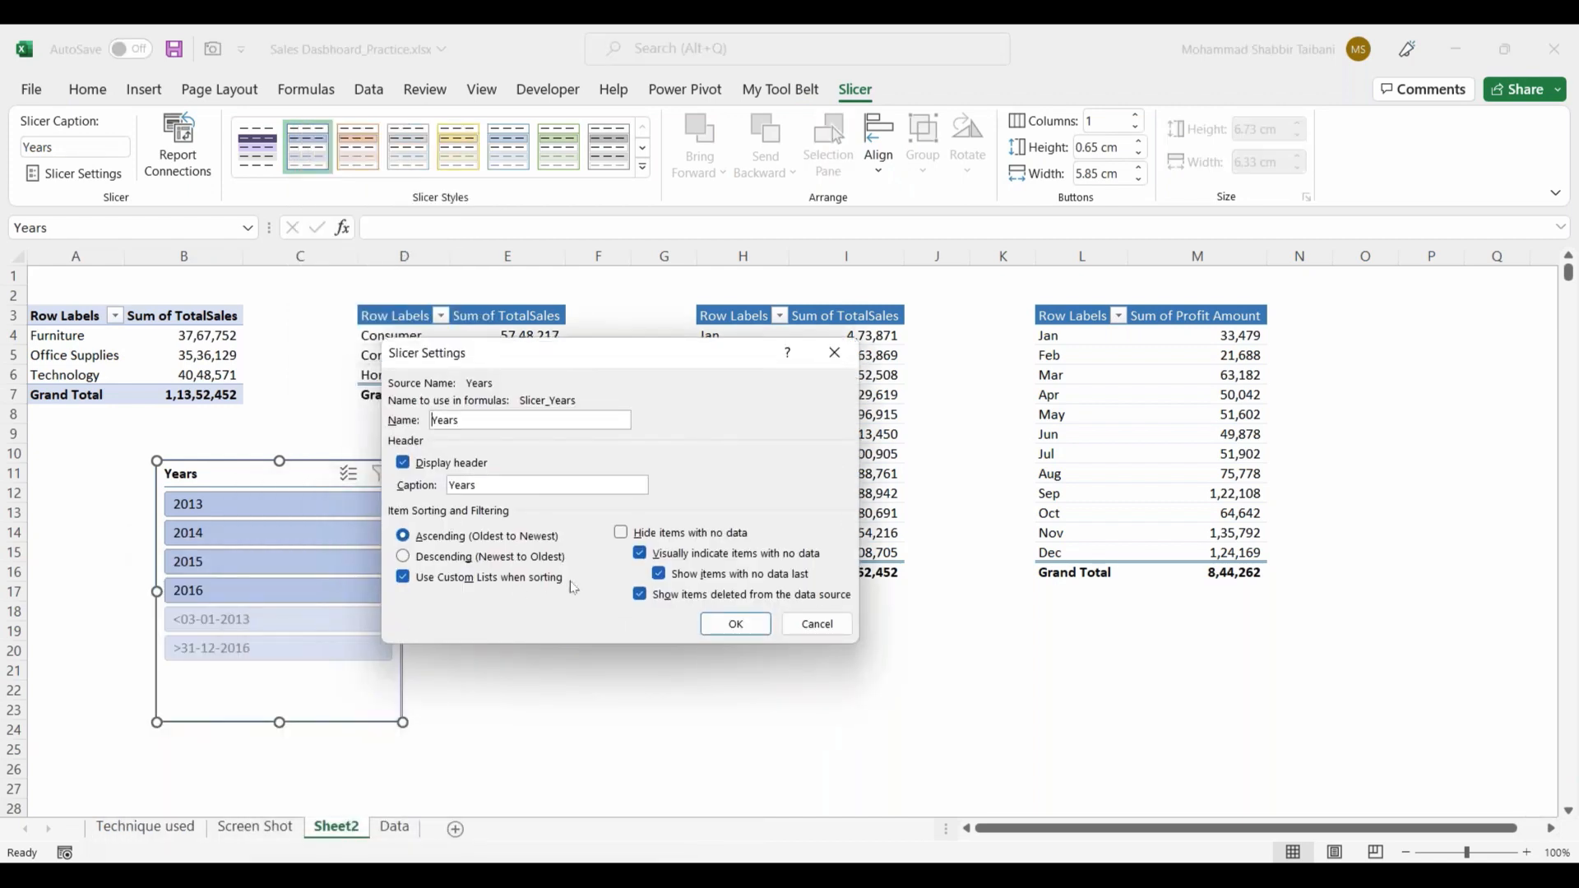
click(623, 535)
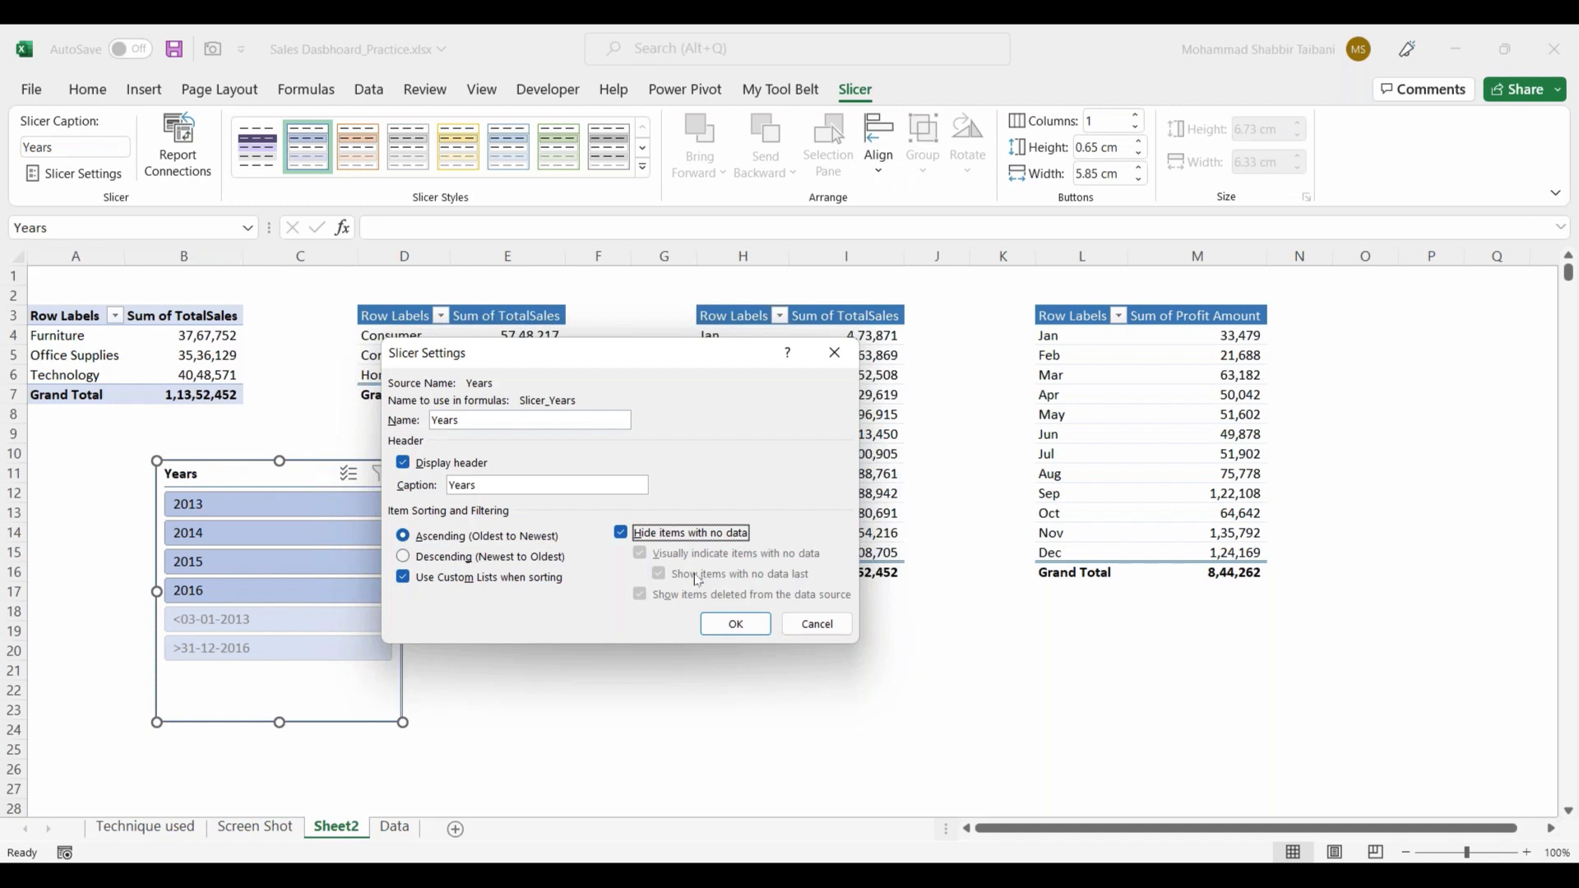
click(737, 626)
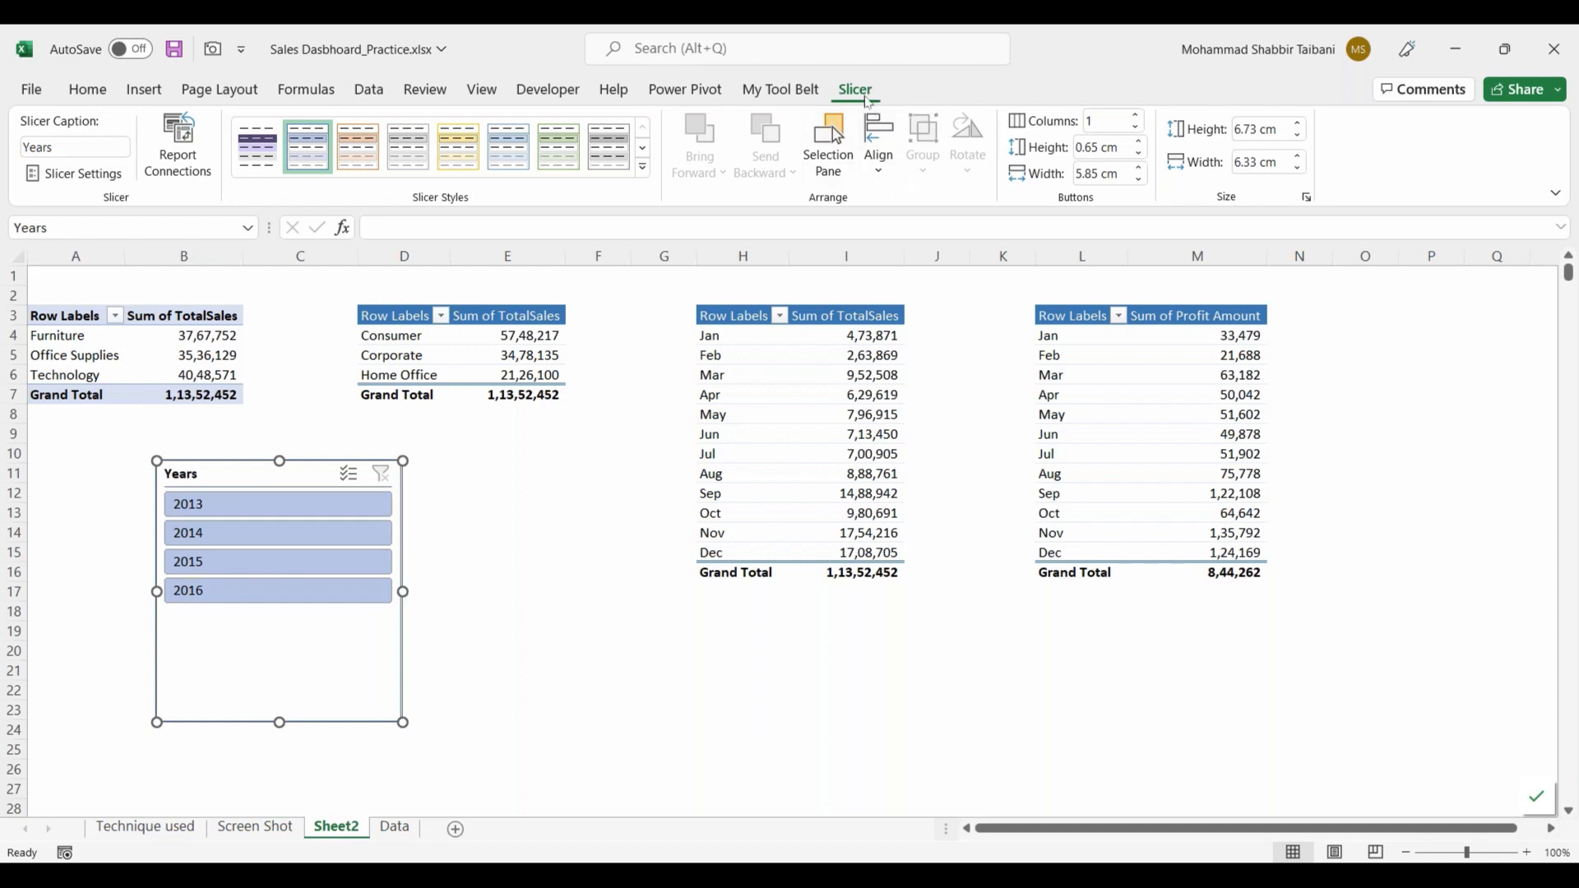
click(1138, 117)
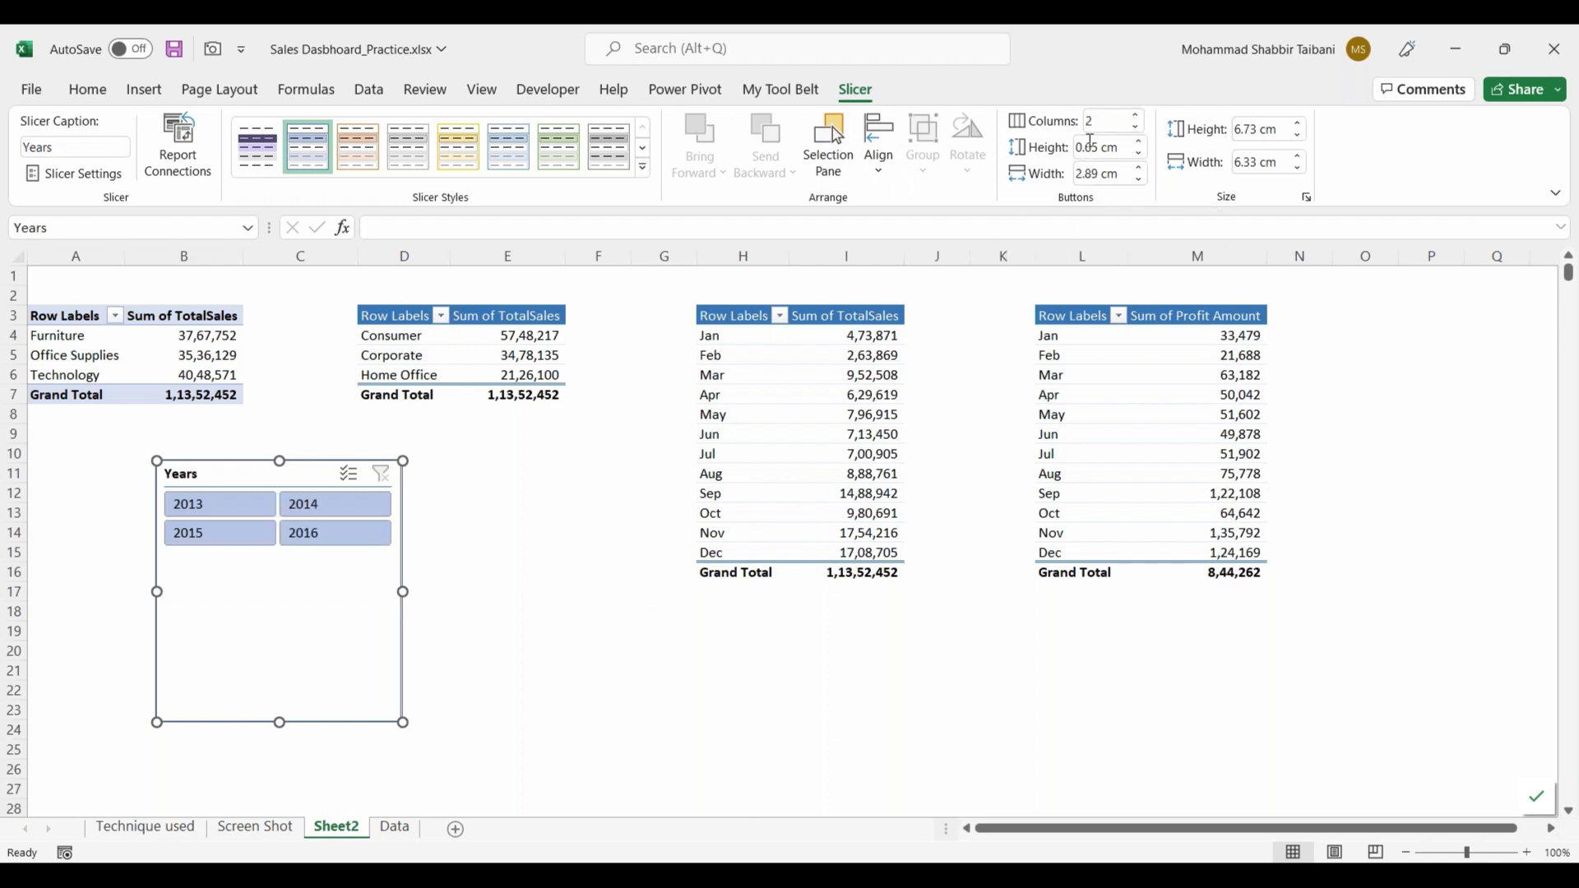
drag(383, 446, 394, 432)
mouse_move(859, 69)
mouse_down()
mouse_move(854, 106)
mouse_move(838, 72)
mouse_up()
drag(1085, 100, 1076, 92)
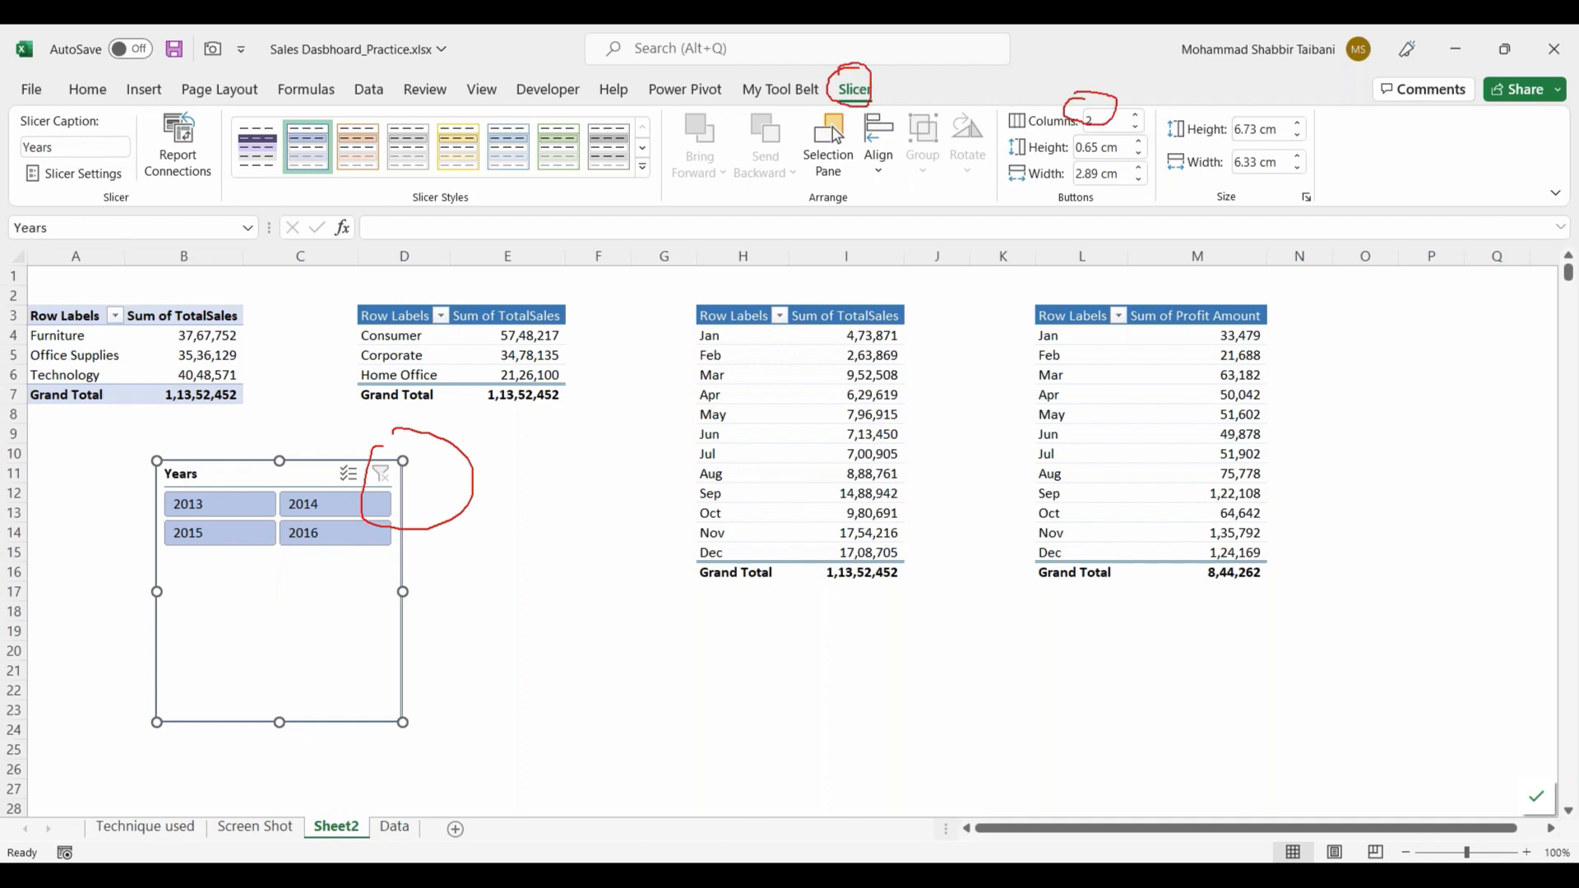
mouse_move(239, 480)
mouse_down()
mouse_move(291, 536)
mouse_move(248, 481)
mouse_up()
key(Escape)
Step: Shorten the Years slicer to fit its two rows of buttons and place it around A14 below the category PivotTable
mouse_move(279, 722)
mouse_down()
mouse_move(316, 562)
mouse_move(284, 622)
mouse_move(243, 622)
mouse_move(256, 623)
mouse_up()
click(457, 617)
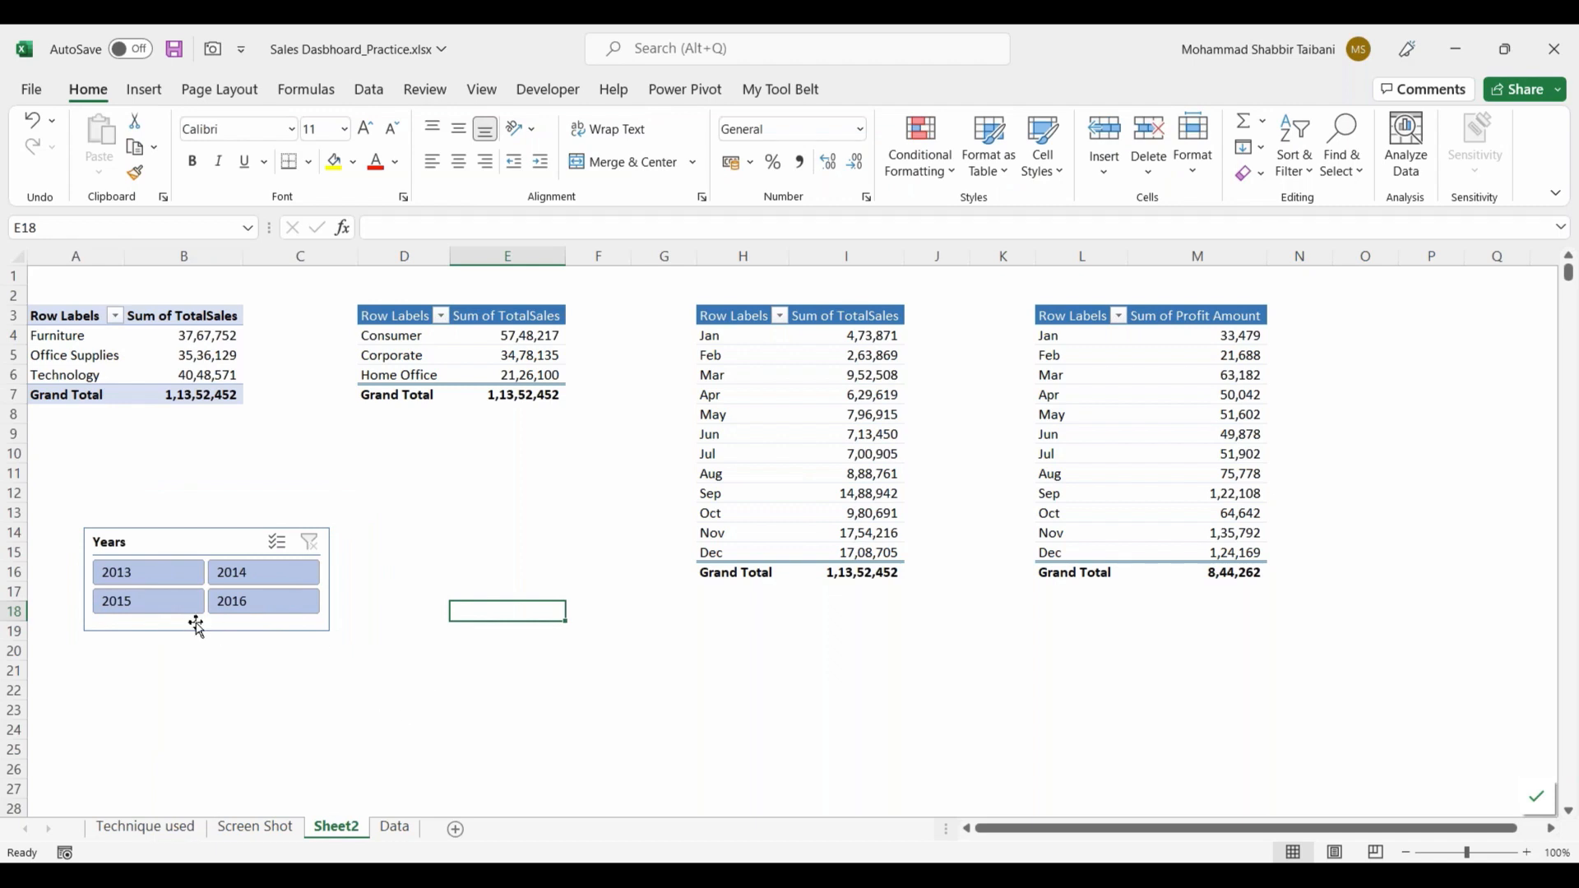
Step: Try the resized Years slicer on the category PivotTable with 2013, 2014, 2015 and 2016, then 2013 and 2014 again
click(146, 578)
click(229, 587)
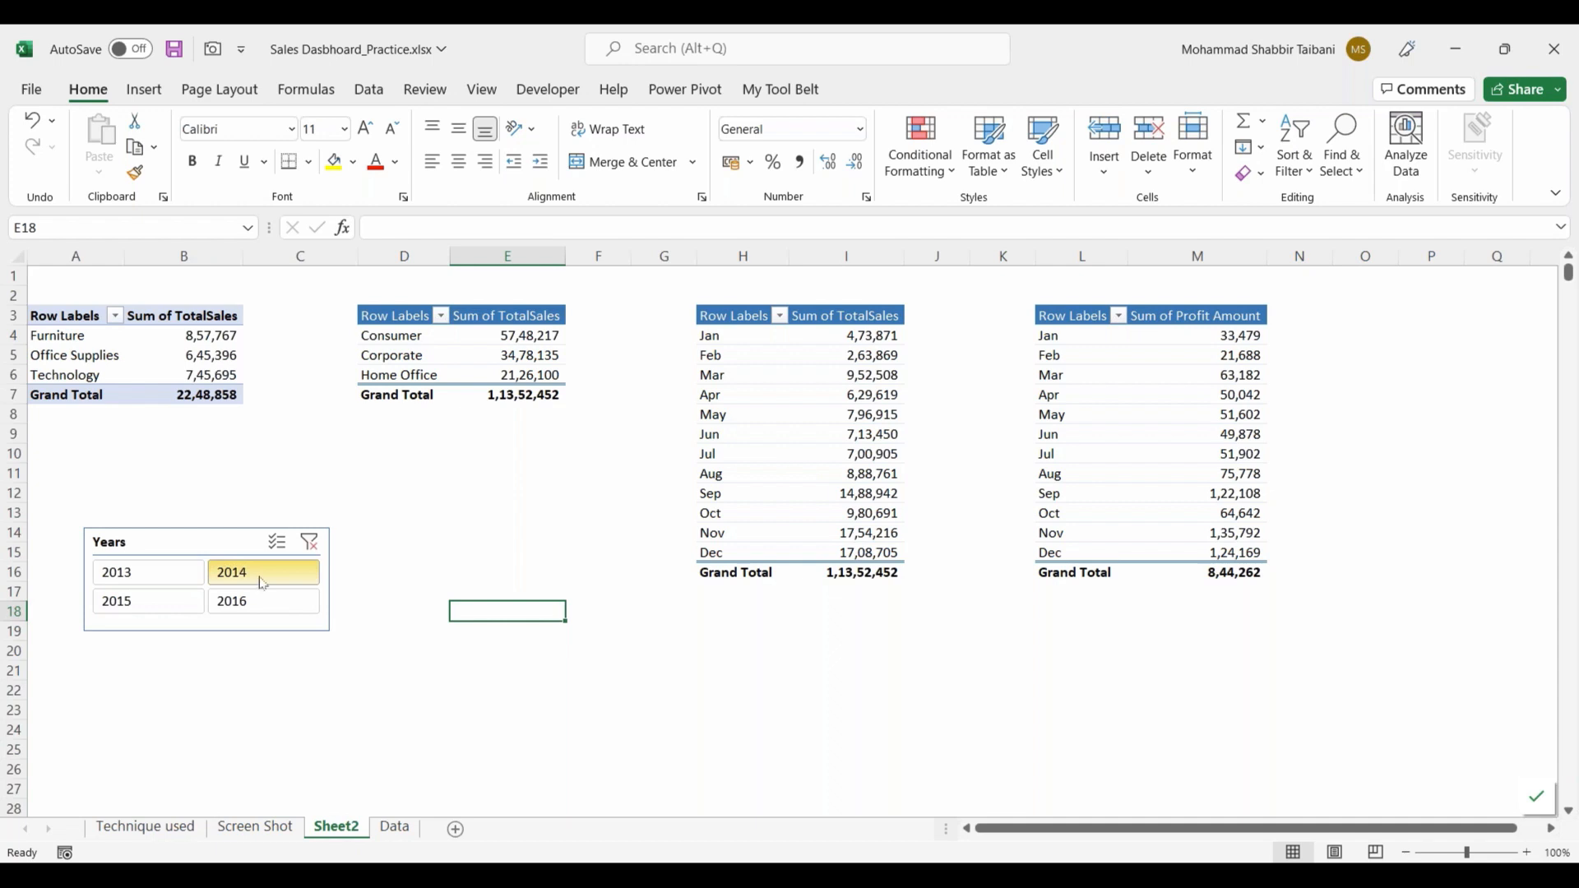
click(141, 600)
click(258, 603)
click(156, 576)
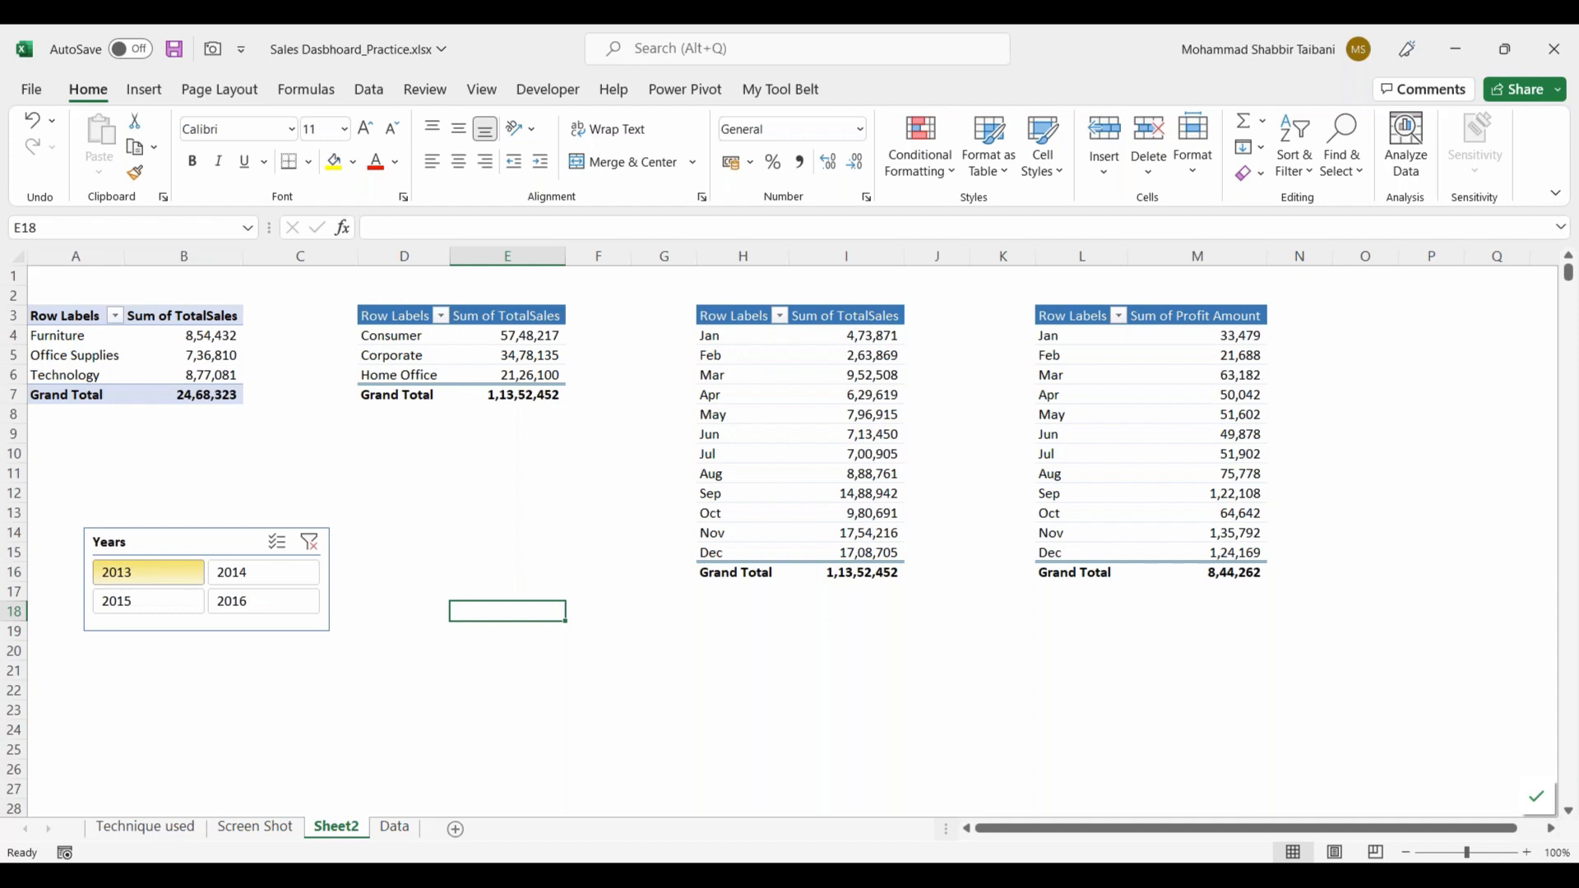
click(246, 576)
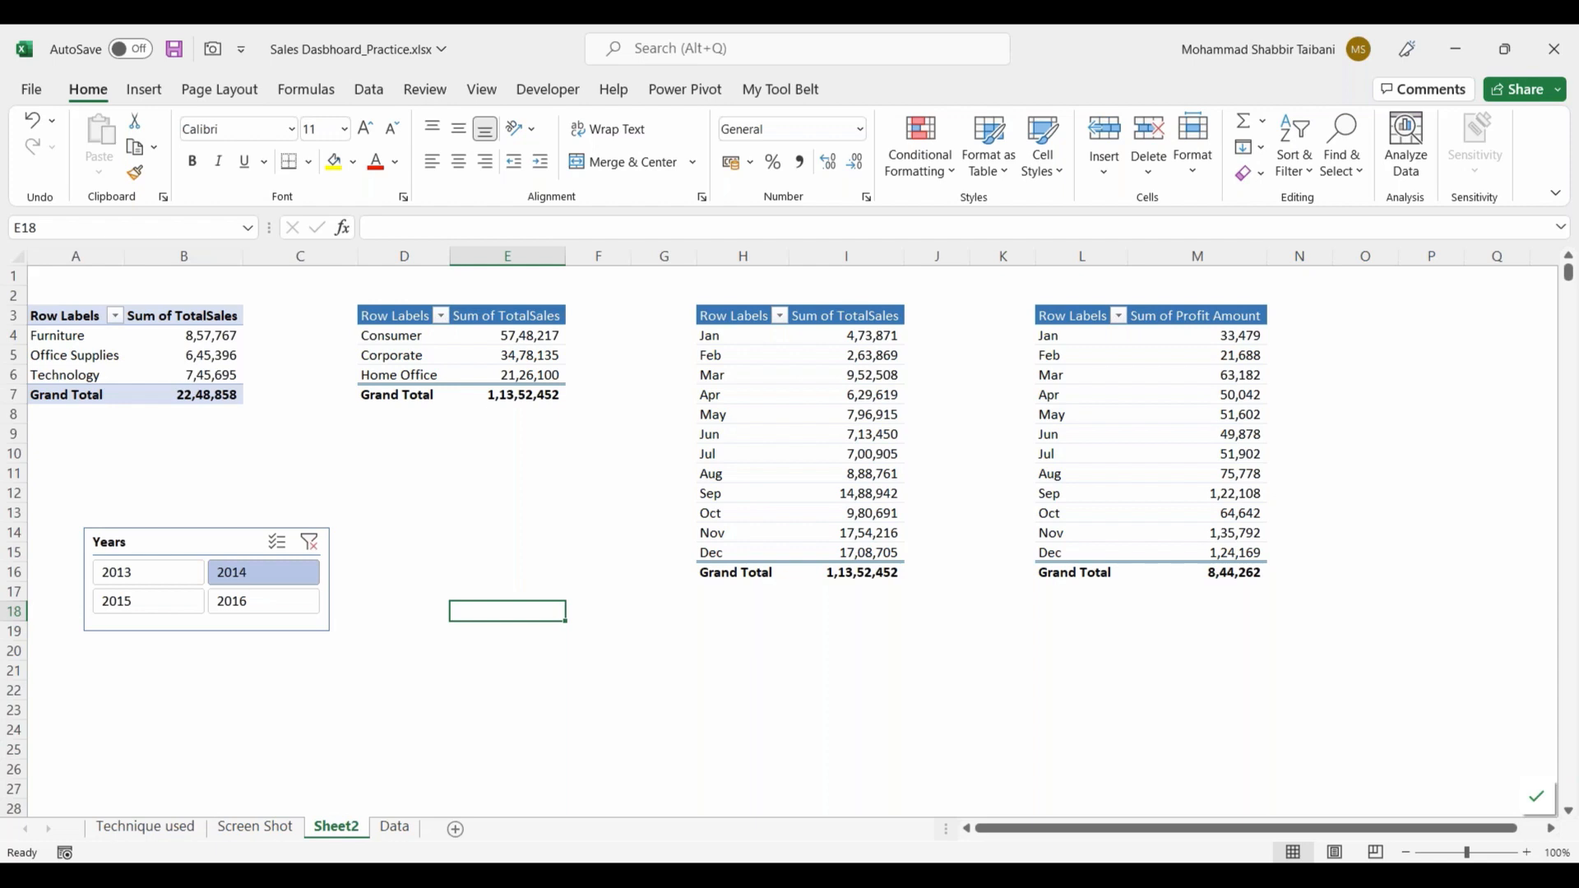
Step: Filter by 2013, check the segment and monthly sales grand totals for a response, and switch the filter to 2014
click(187, 569)
click(511, 397)
click(871, 576)
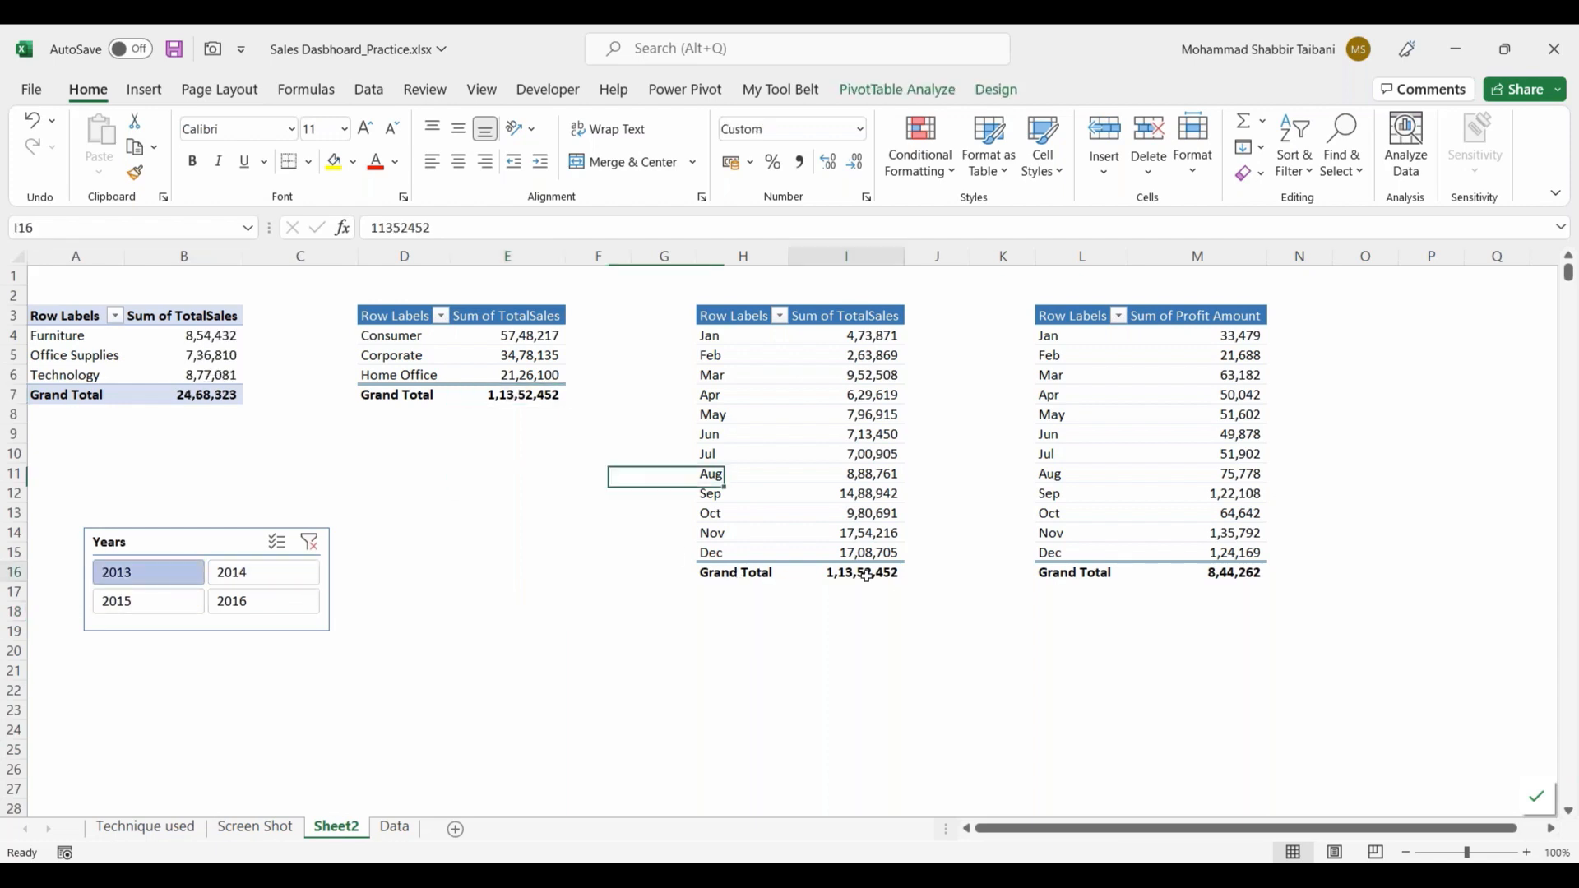
click(263, 582)
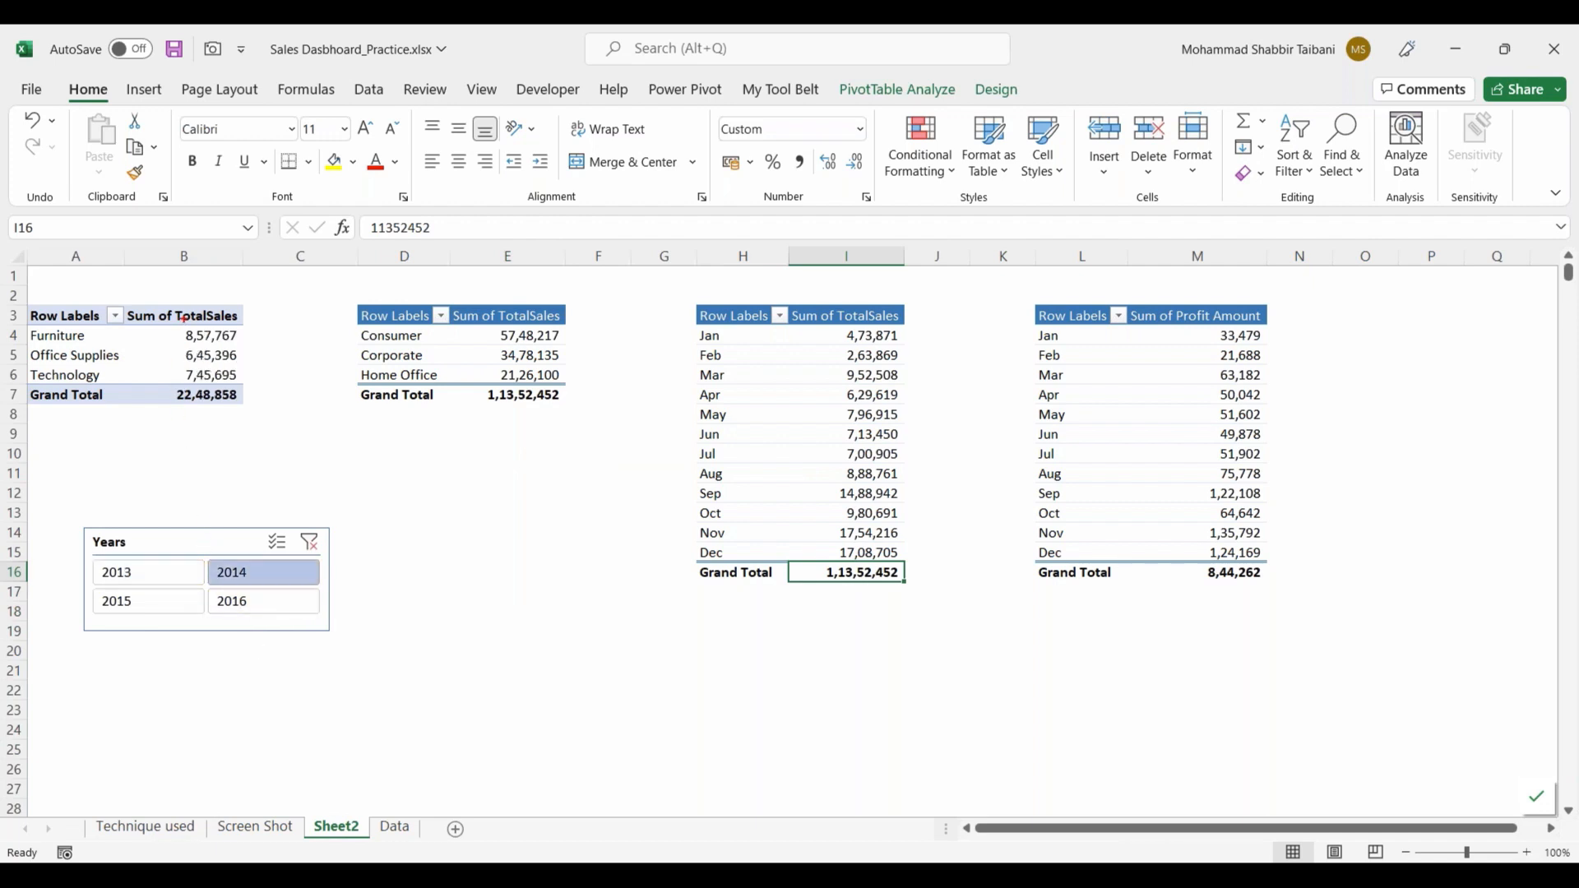
mouse_move(222, 518)
mouse_down()
mouse_move(238, 649)
mouse_move(226, 518)
mouse_up()
drag(192, 287, 192, 365)
mouse_move(173, 342)
mouse_down()
mouse_move(191, 367)
mouse_move(210, 338)
mouse_move(196, 342)
mouse_up()
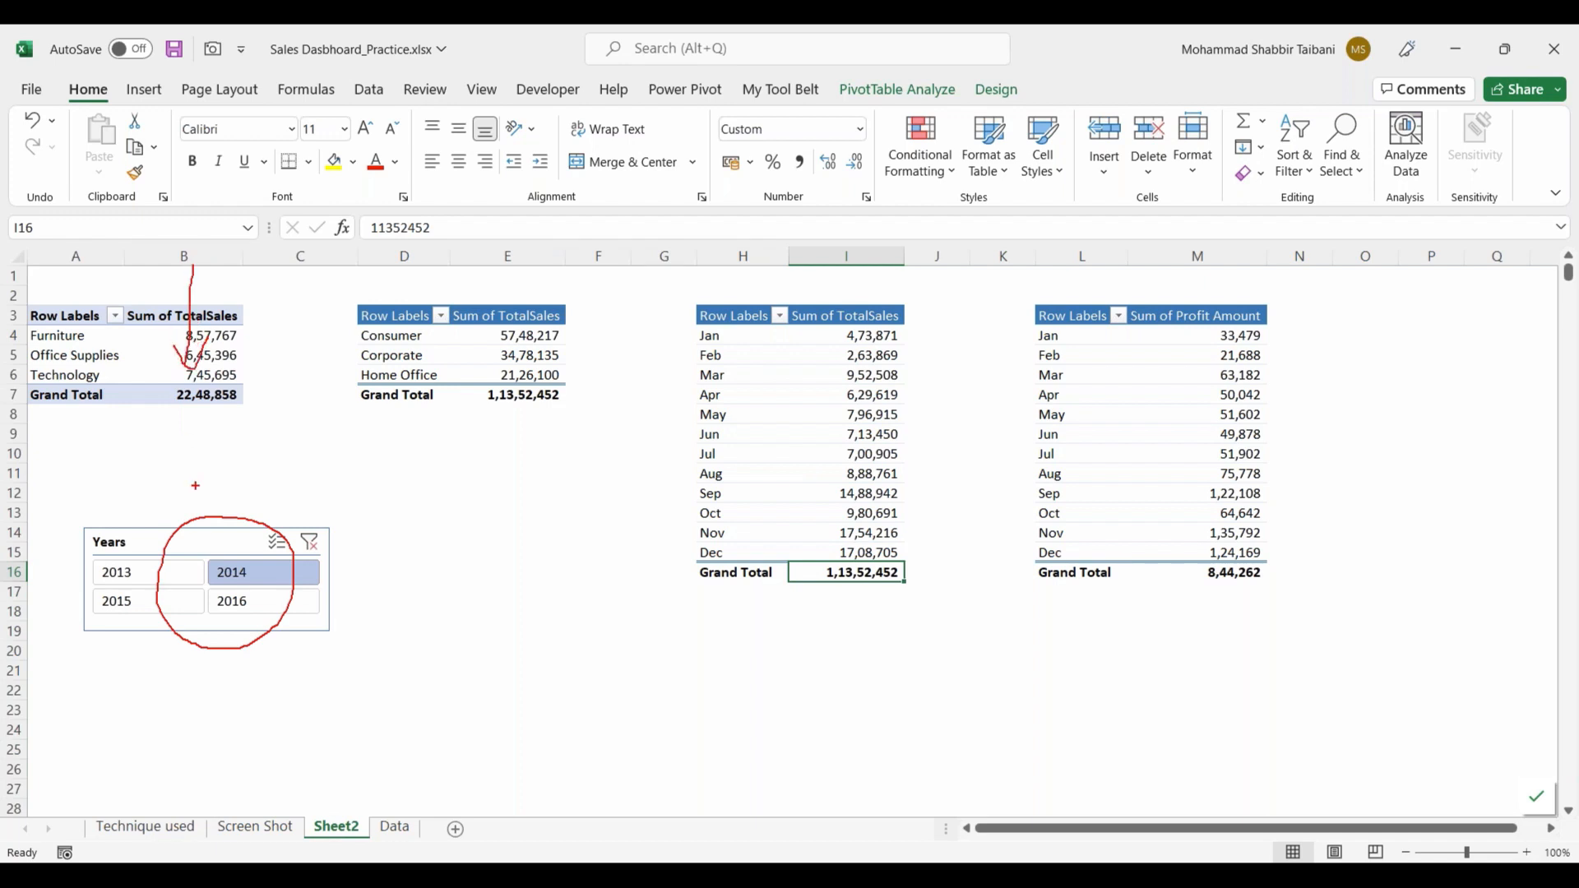
drag(188, 546, 165, 380)
drag(193, 576, 164, 396)
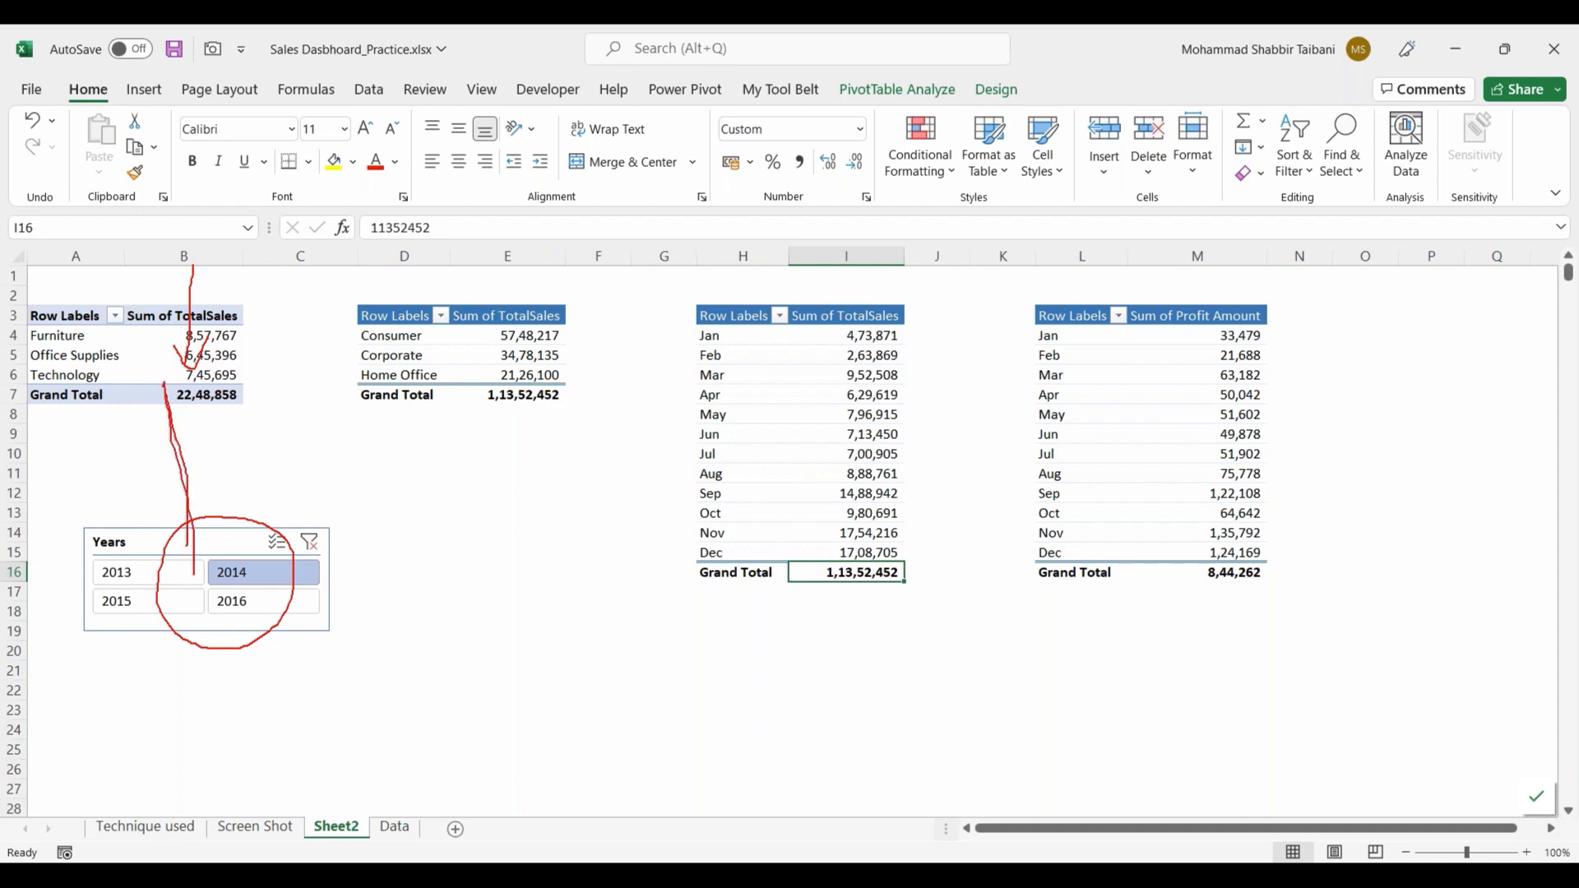
drag(223, 550, 409, 380)
mouse_move(257, 563)
mouse_down()
mouse_move(731, 491)
mouse_move(276, 573)
mouse_move(937, 638)
mouse_move(1040, 547)
mouse_up()
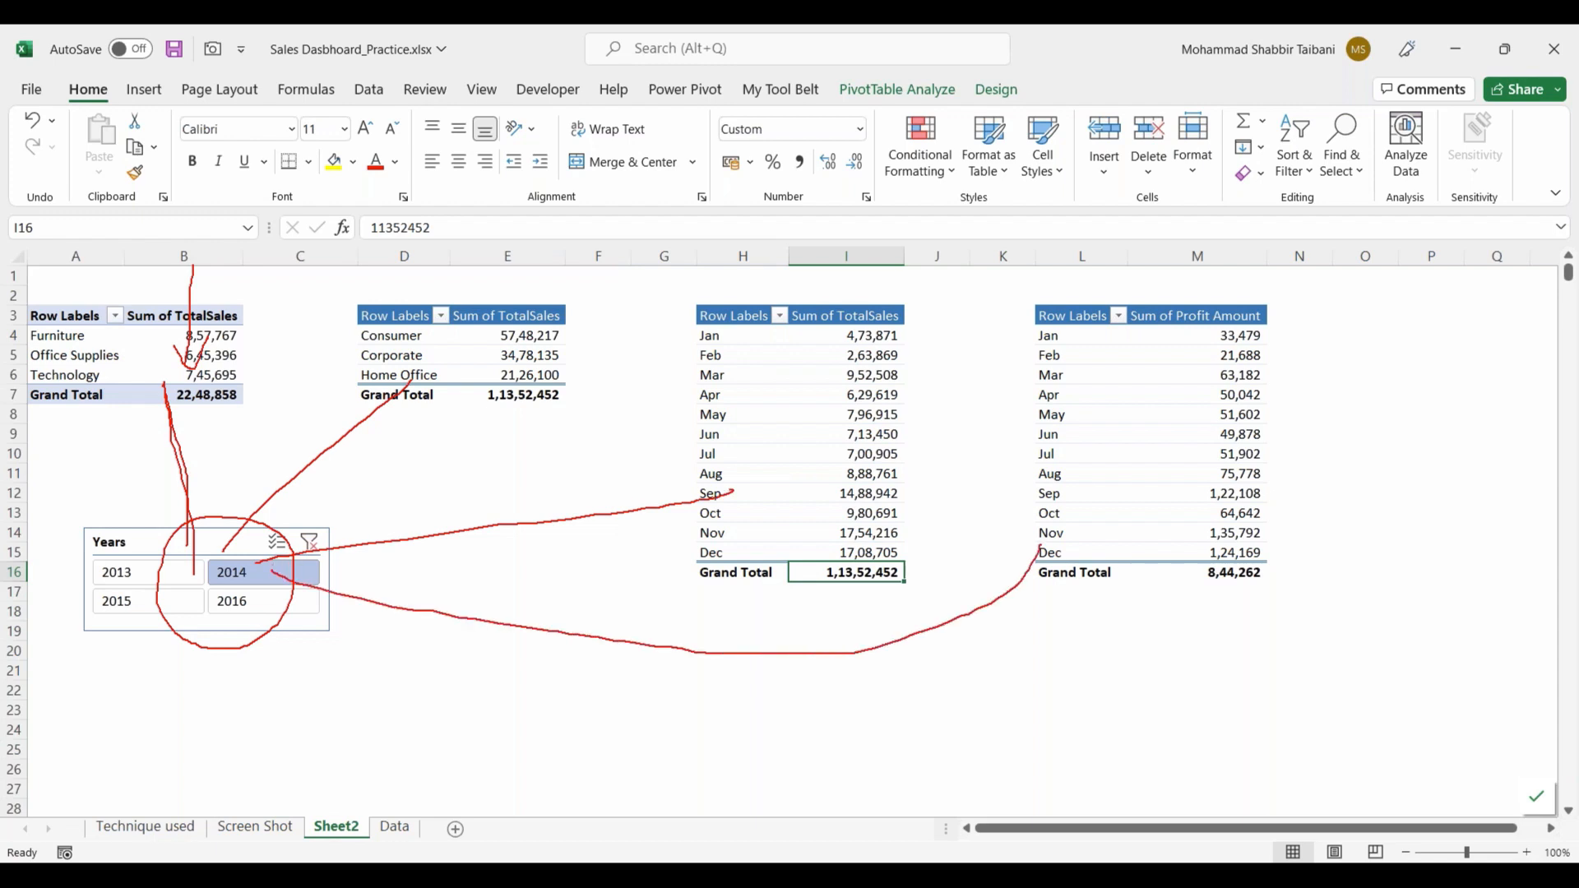
mouse_move(249, 554)
mouse_down()
mouse_move(220, 554)
mouse_move(215, 592)
mouse_move(248, 558)
mouse_up()
drag(378, 342, 405, 329)
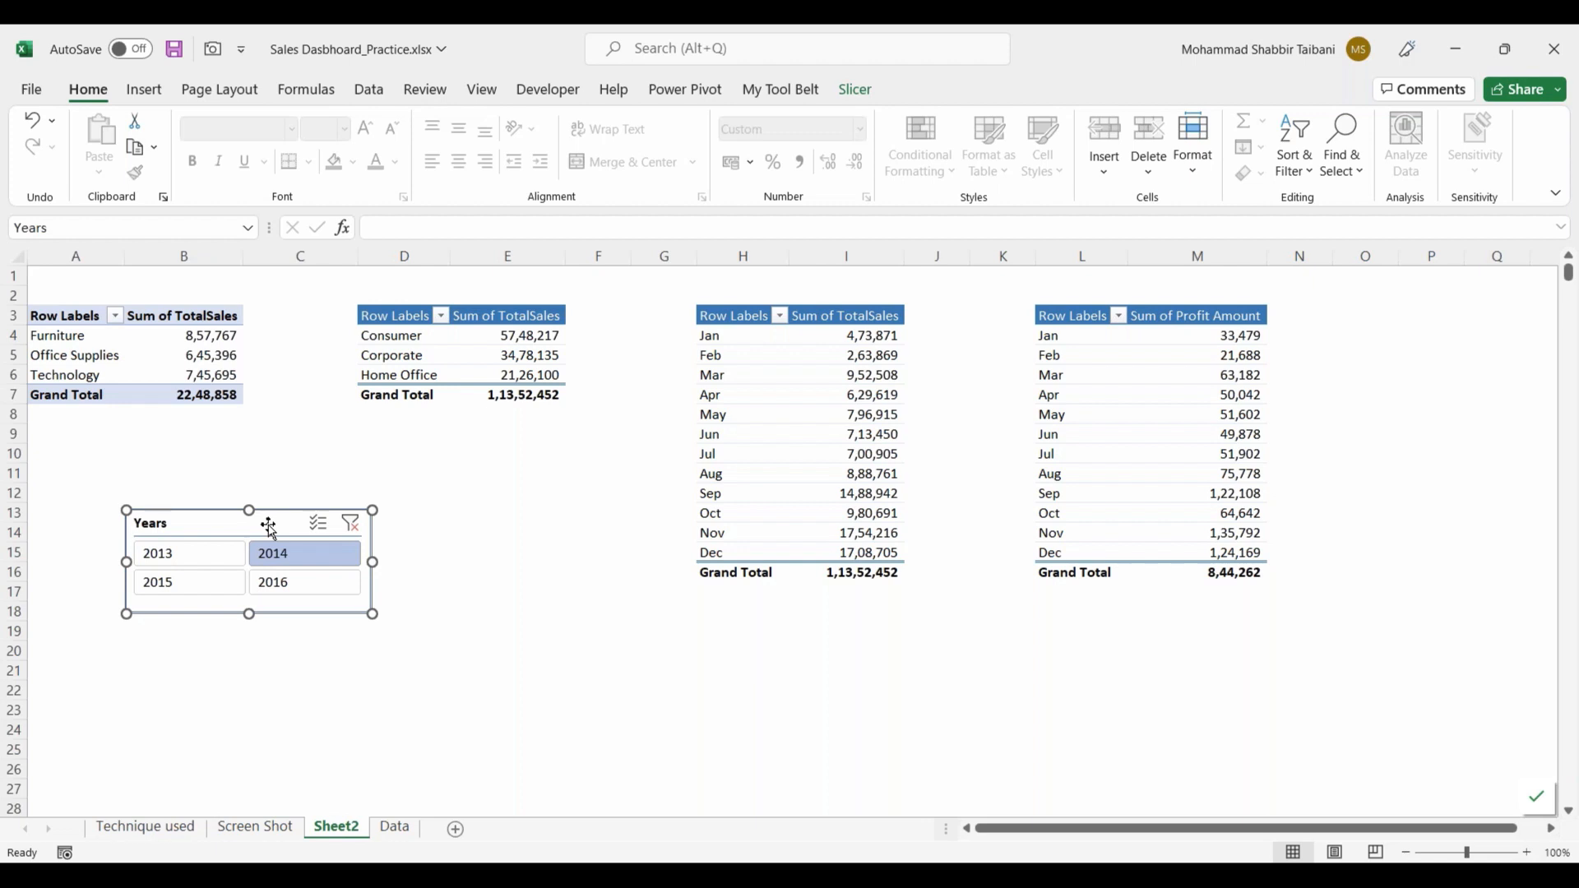
Step: Connect the Years slicer to PivotTable2, PivotTable3 and PivotTable4 in addition to PivotTable1, and clear its year filter
right_click(271, 531)
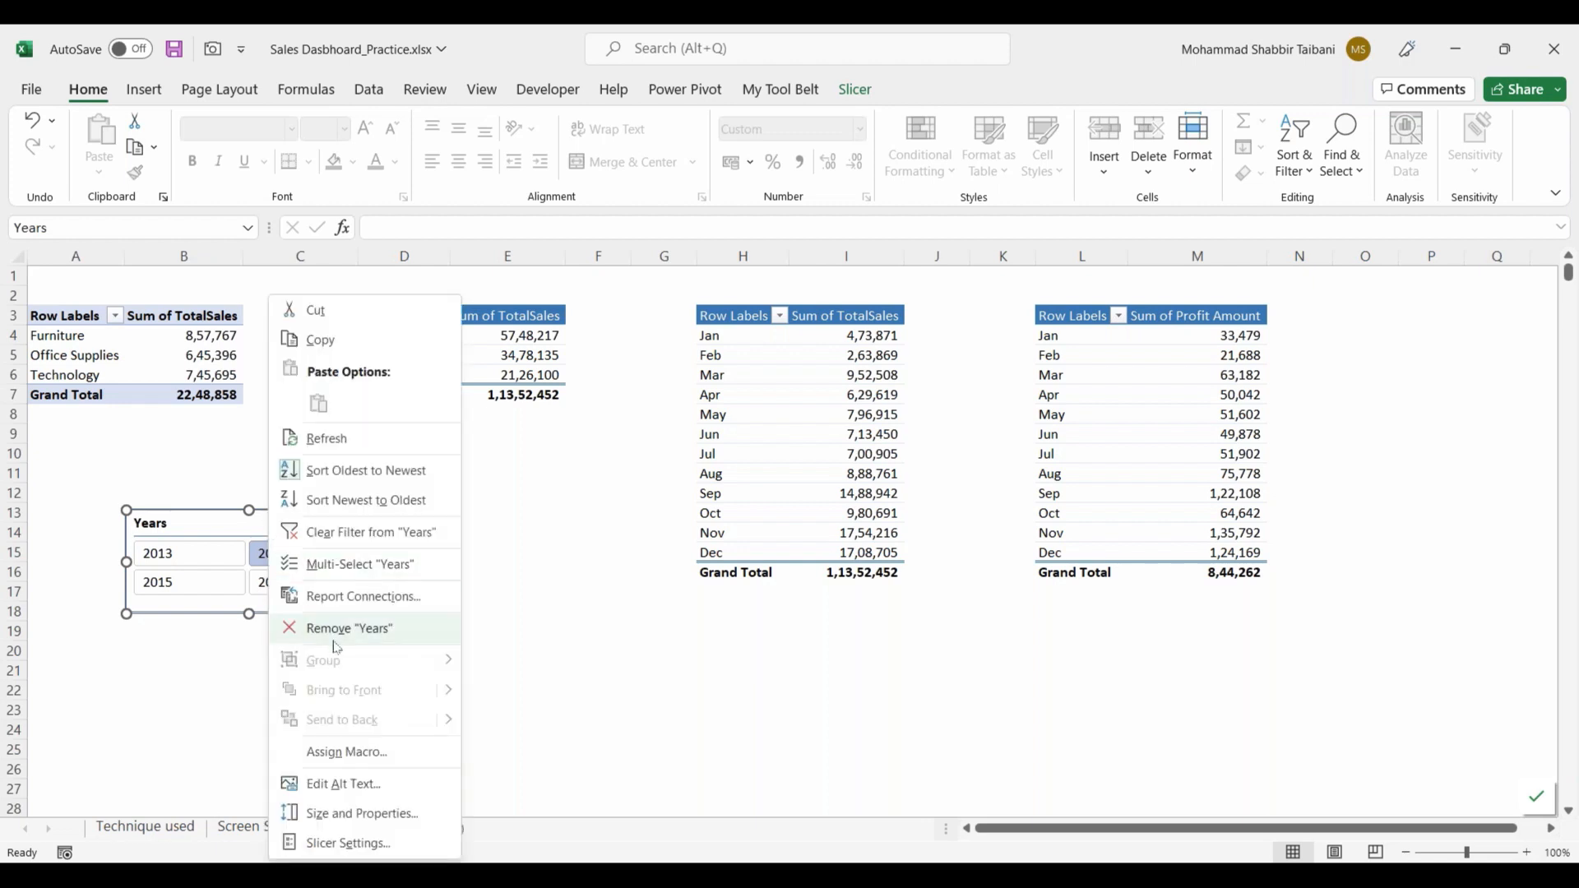
click(359, 598)
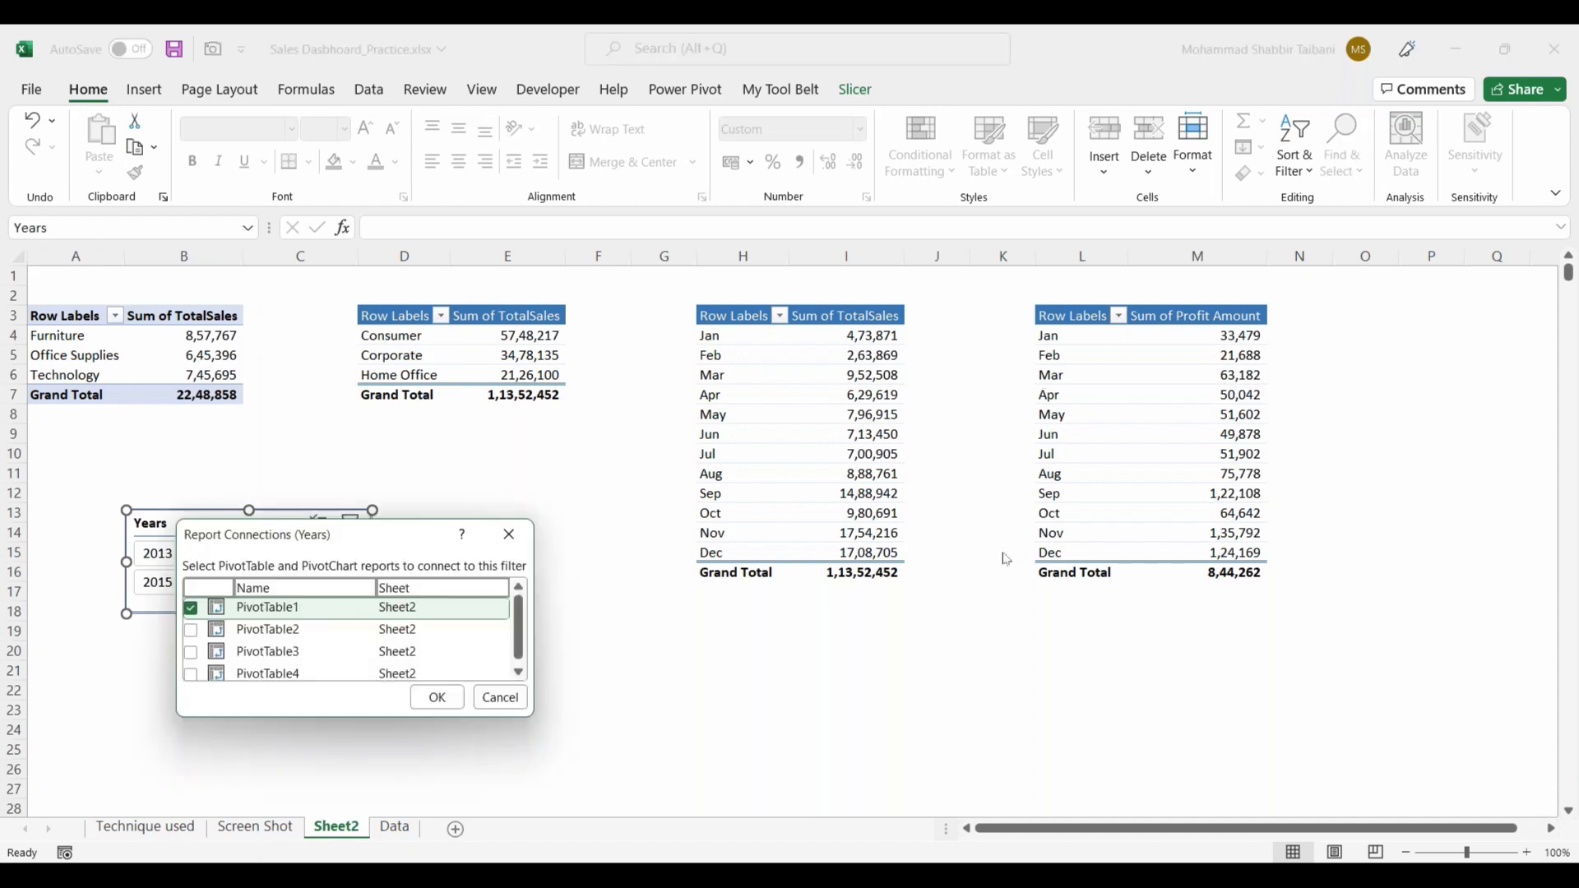
drag(299, 543, 376, 521)
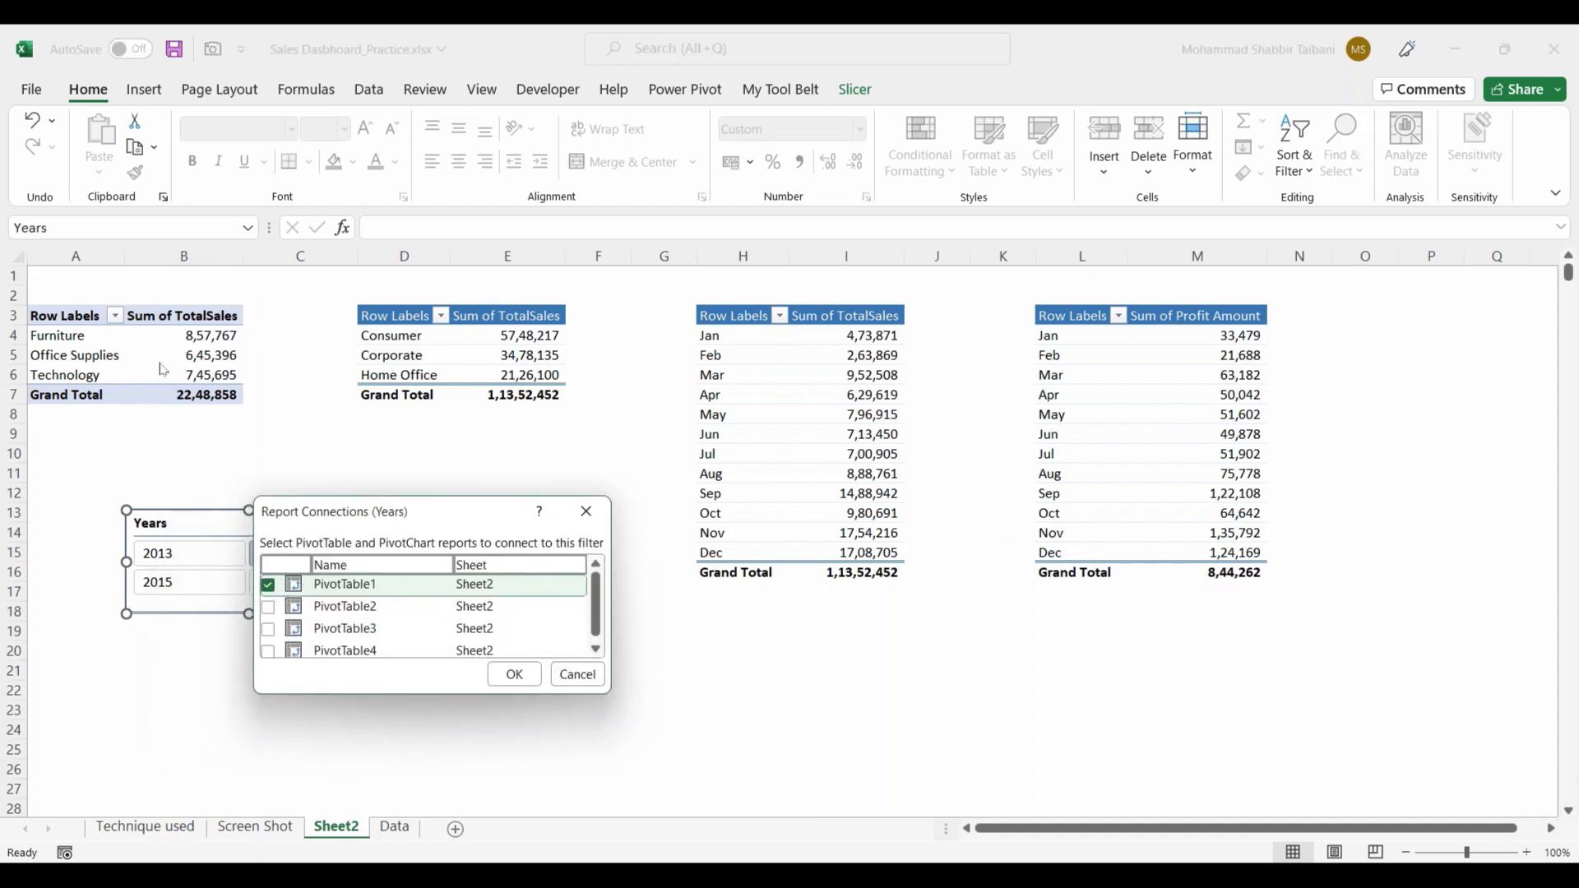
click(268, 607)
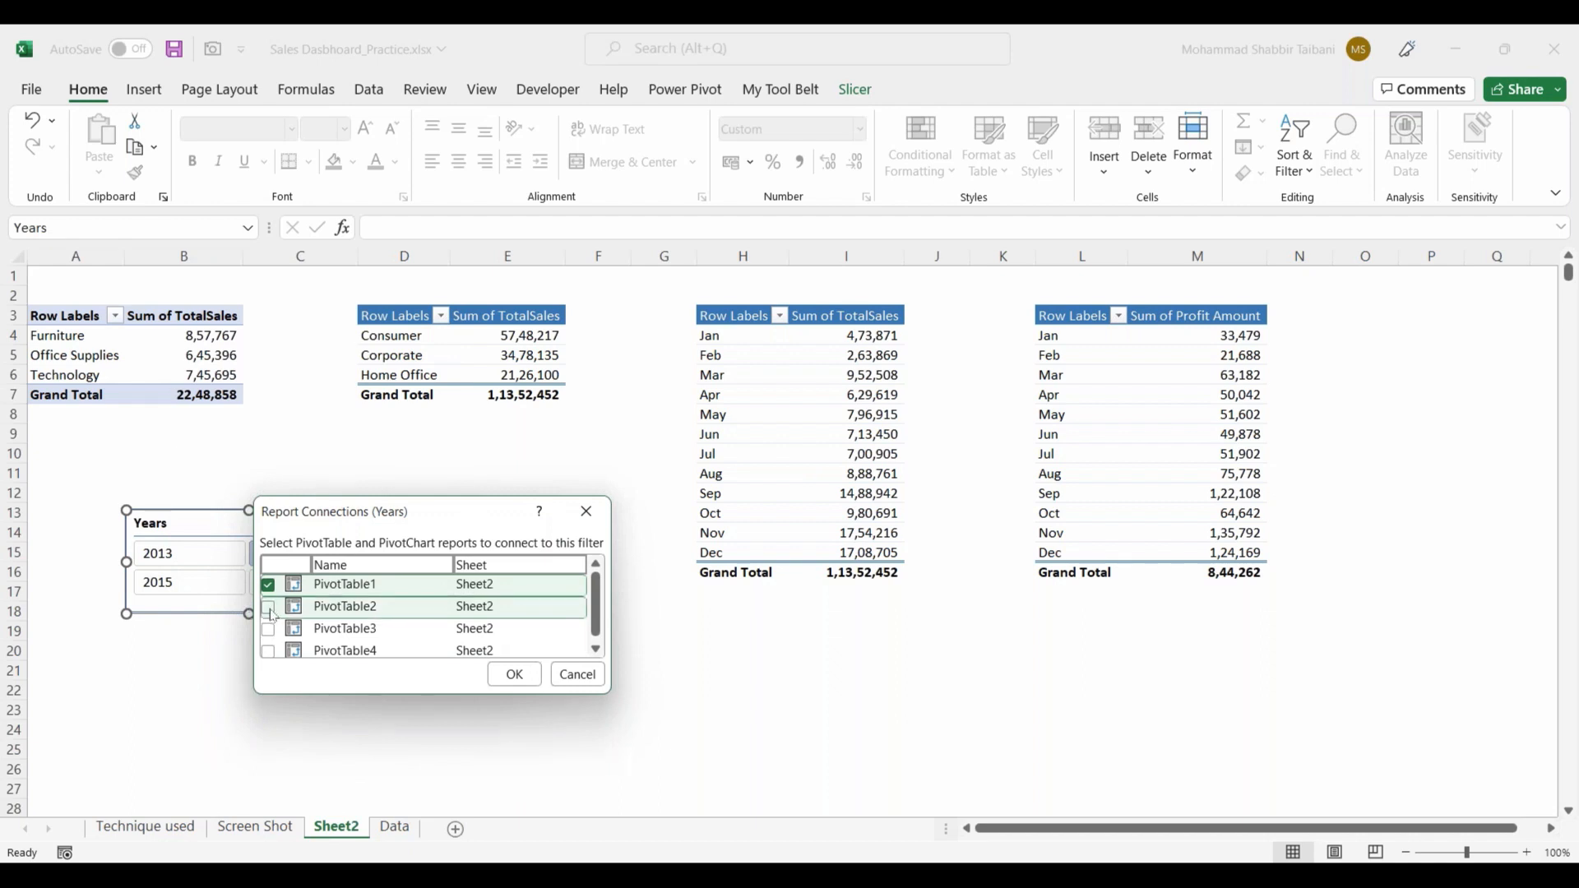
click(268, 629)
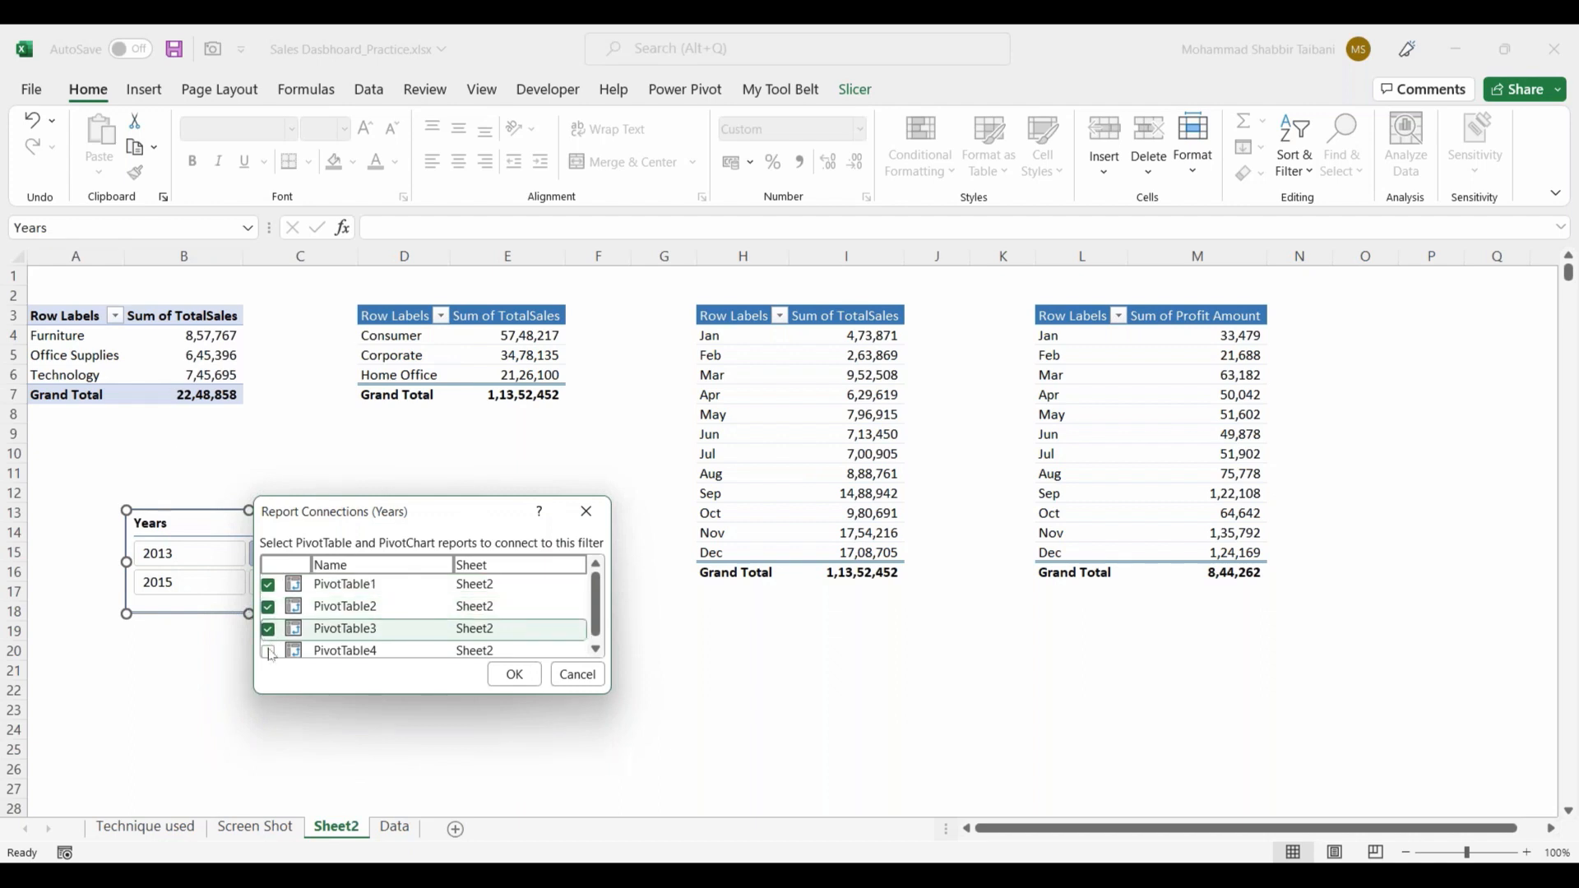
click(268, 651)
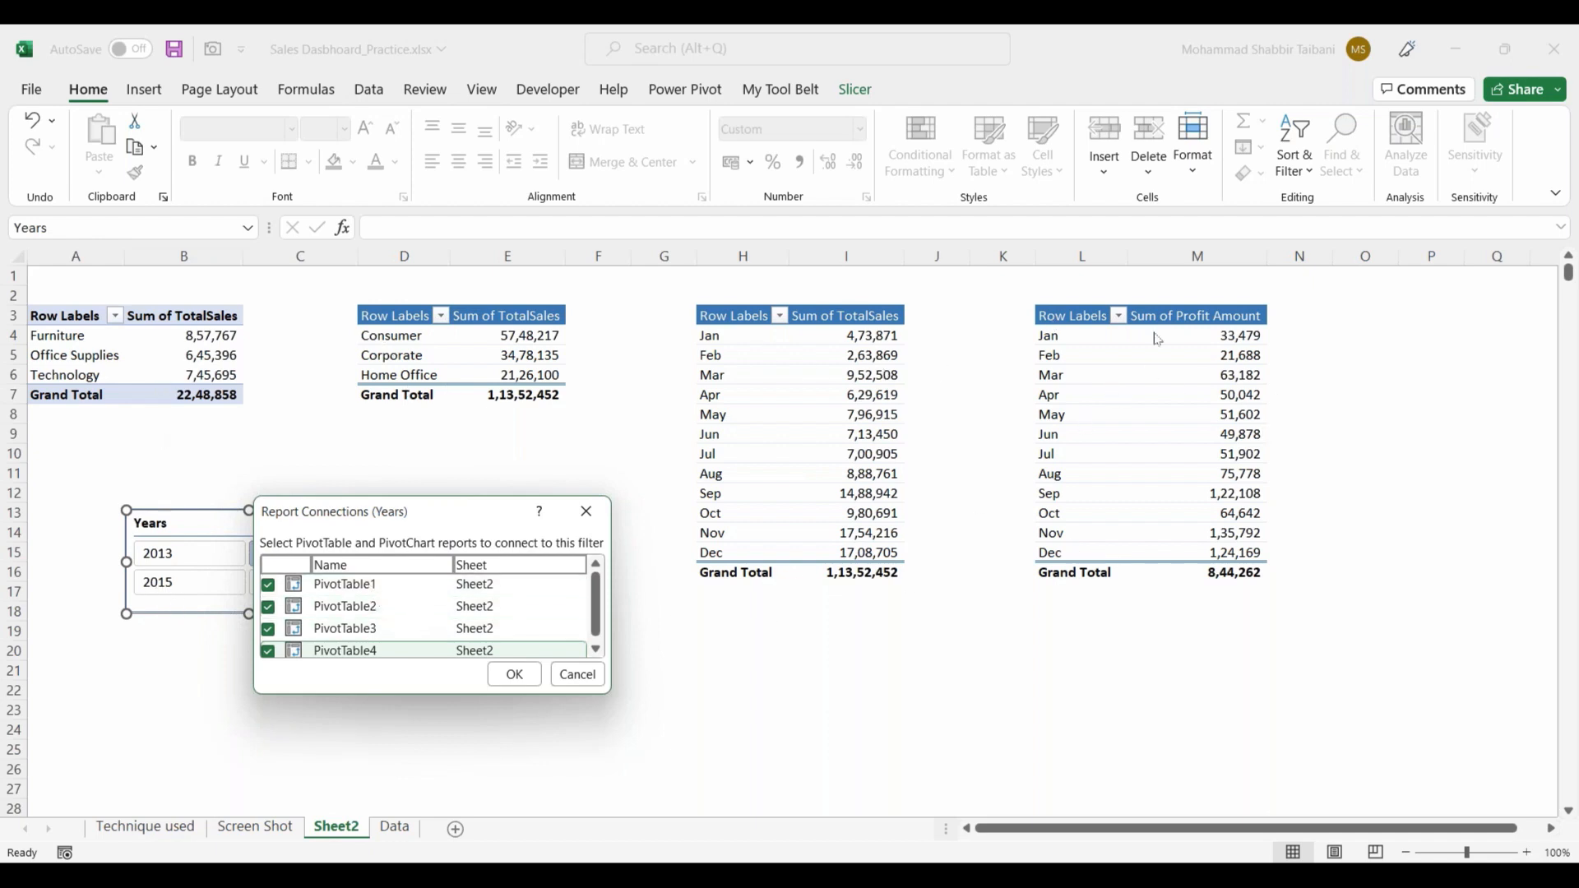
click(523, 684)
click(510, 683)
click(352, 524)
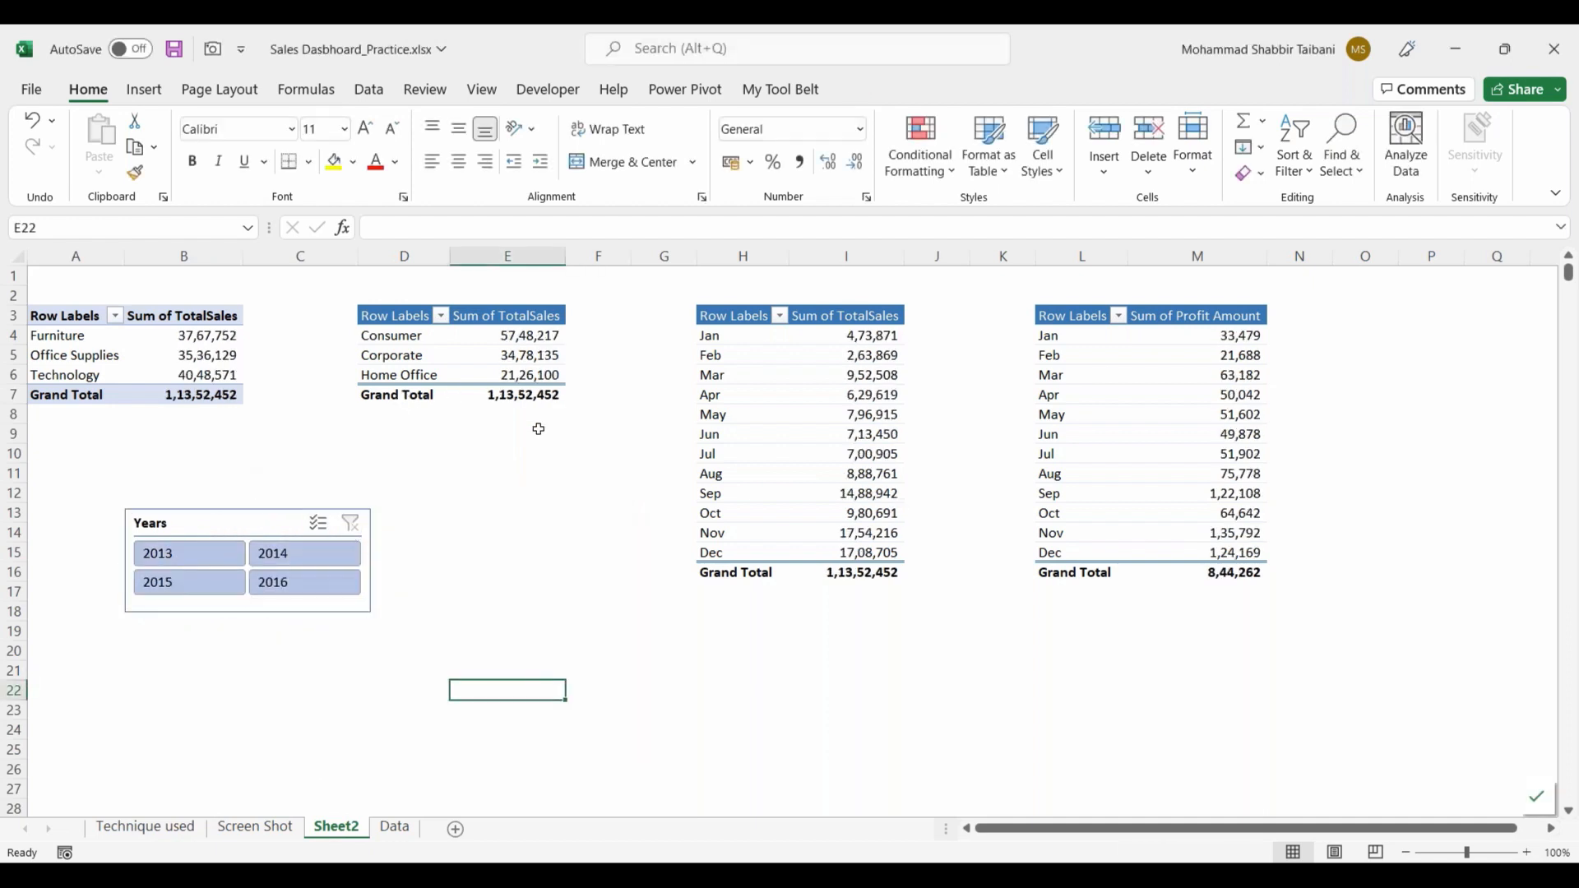
Step: Test the connected Years slicer on all four PivotTables by switching between 2013, 2014, 2015 and 2016, ending on 2015
click(202, 560)
click(189, 580)
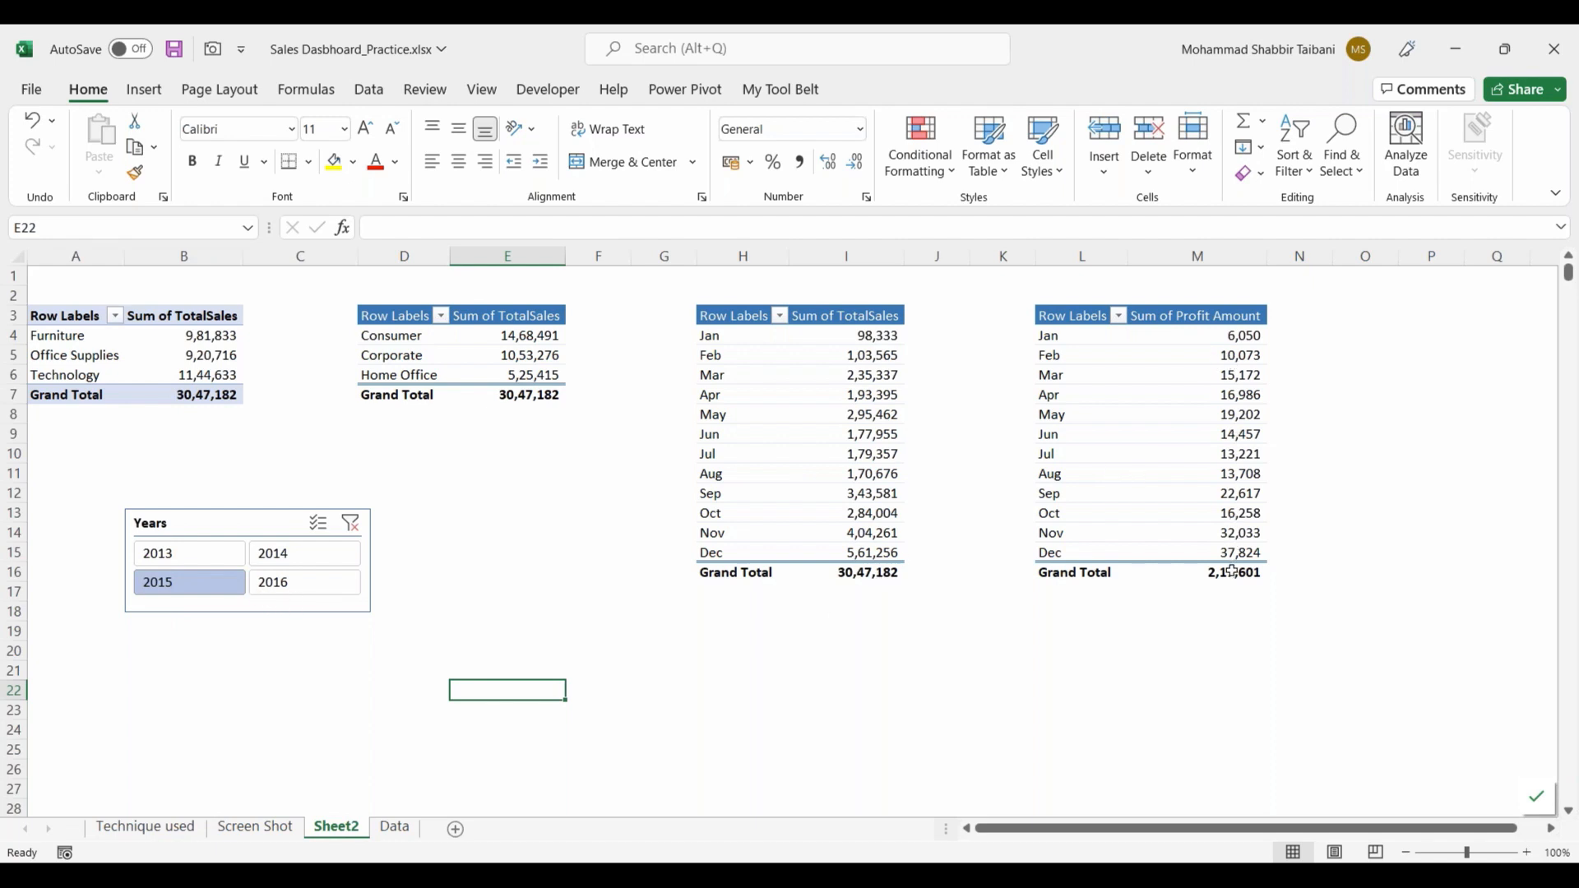
click(319, 559)
click(303, 581)
click(206, 552)
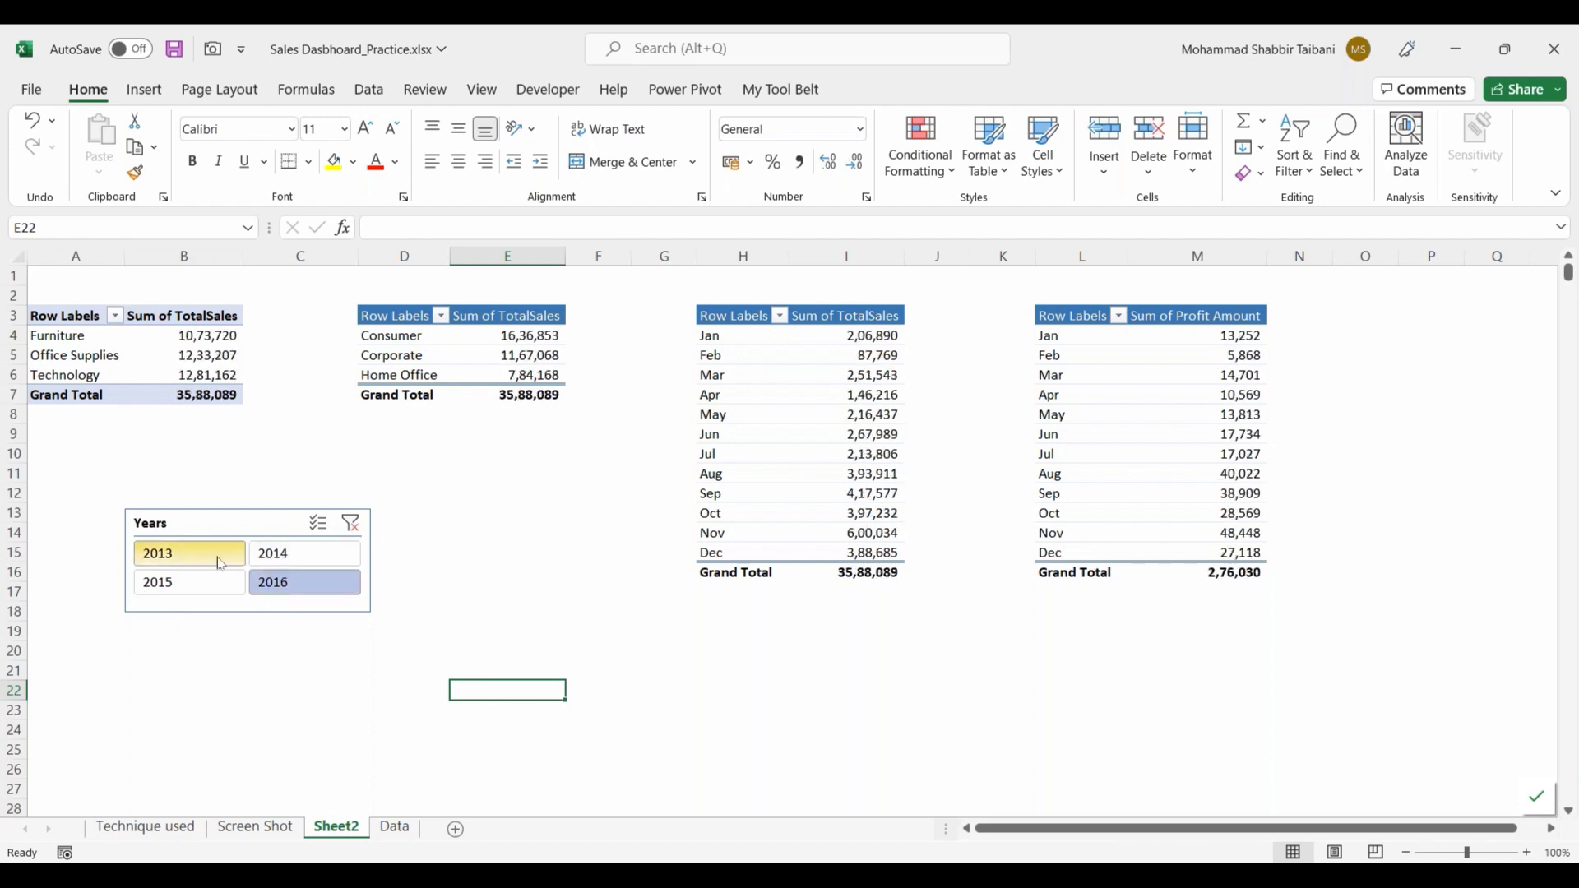
click(211, 584)
click(284, 557)
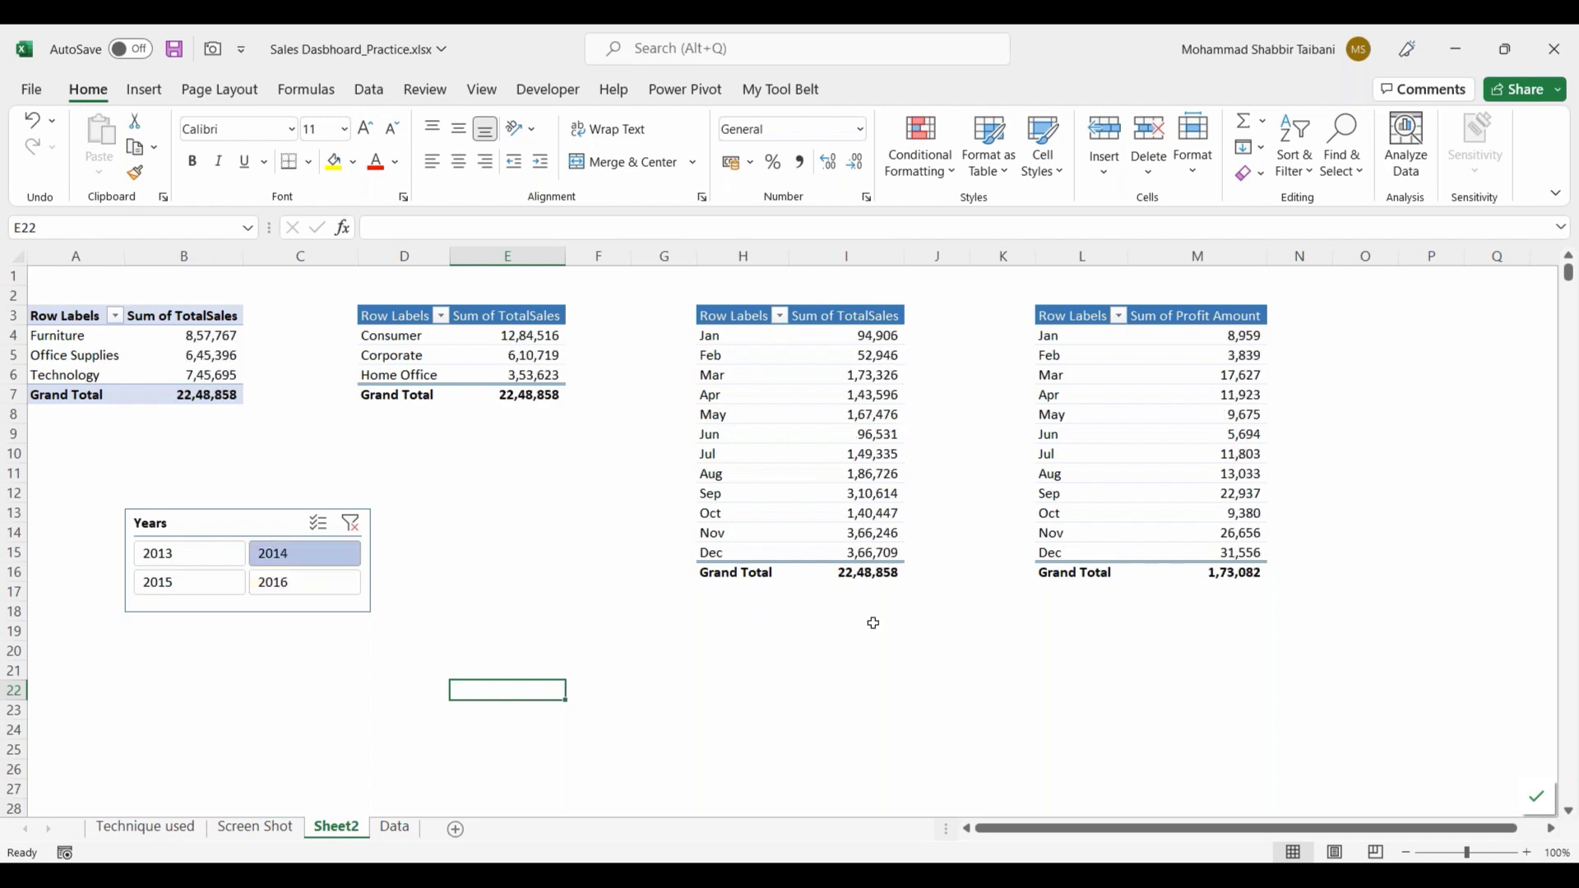
click(189, 579)
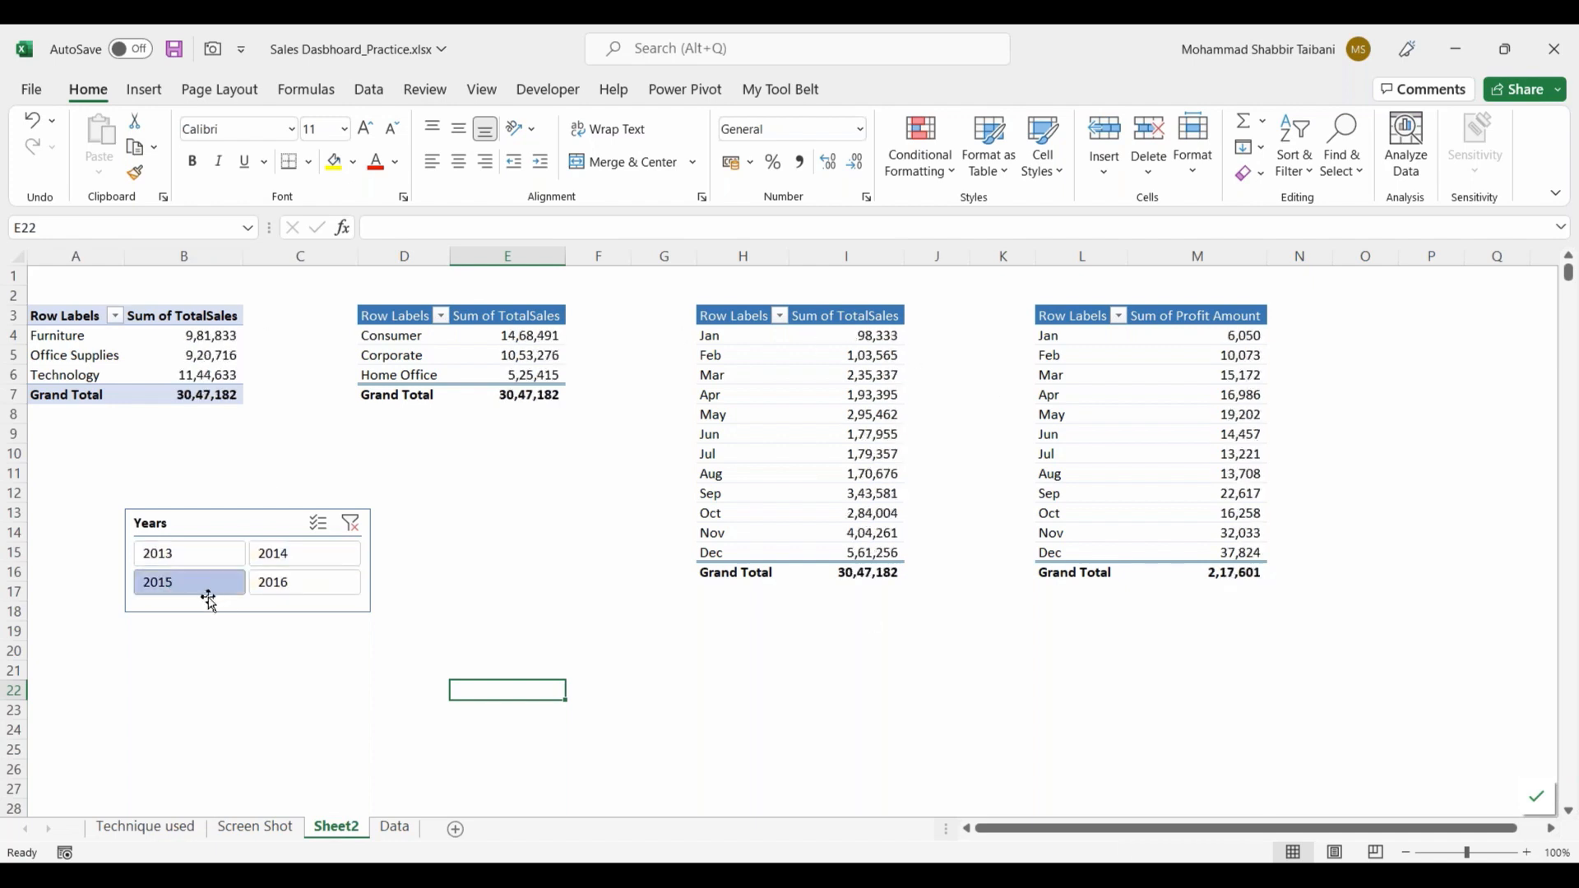
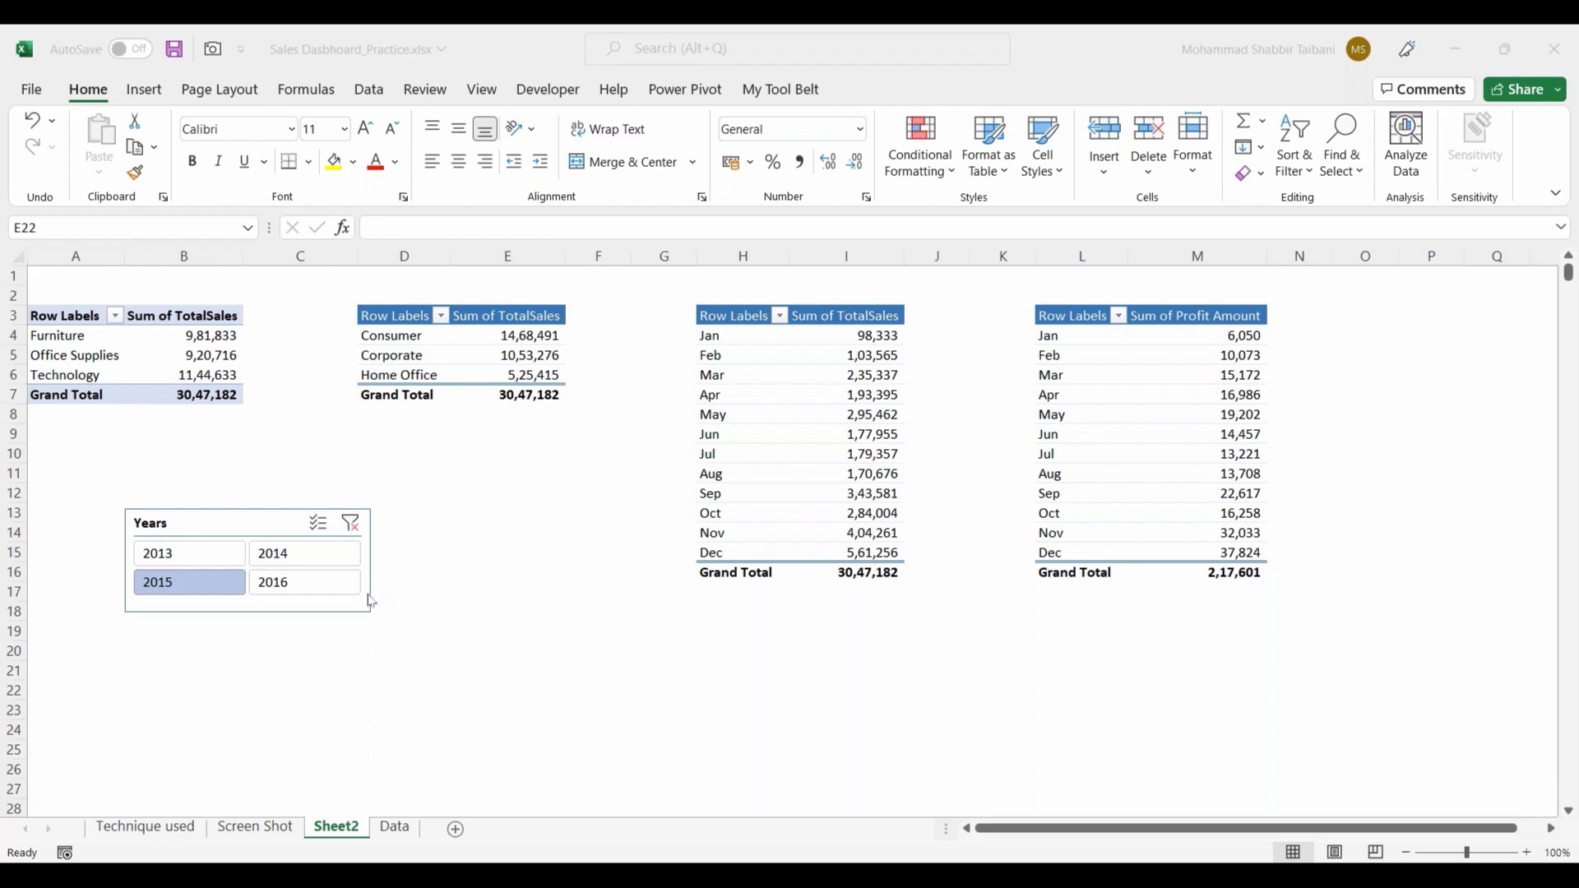
Step: Examine the sample dashboard picture on the Screen Shot sheet, looking over its slicer, totals and chart panels
click(316, 504)
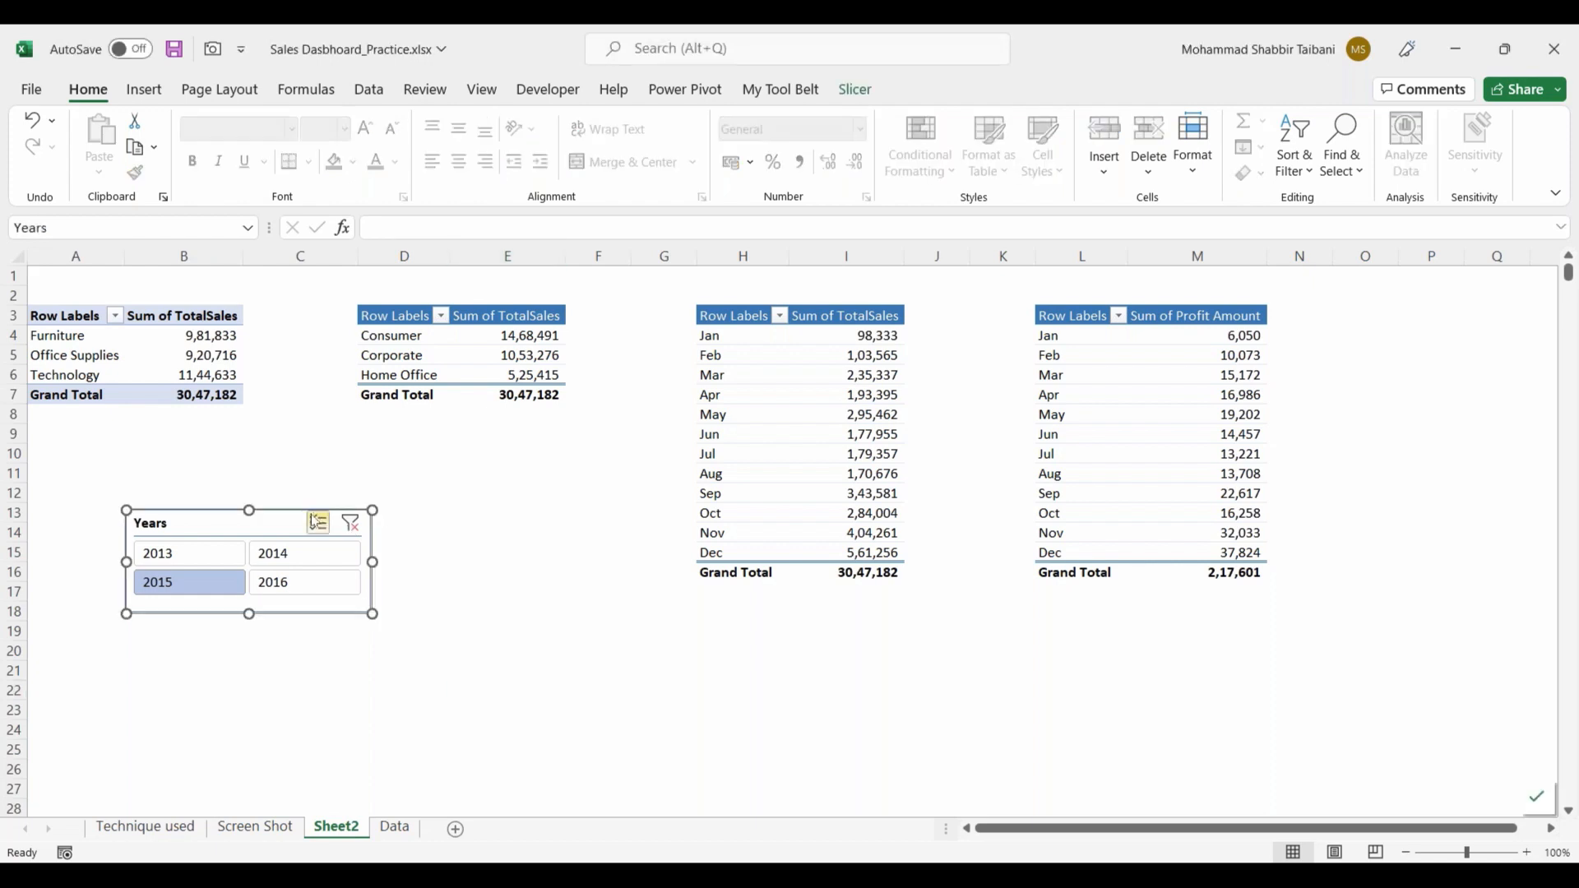
drag(268, 518, 303, 519)
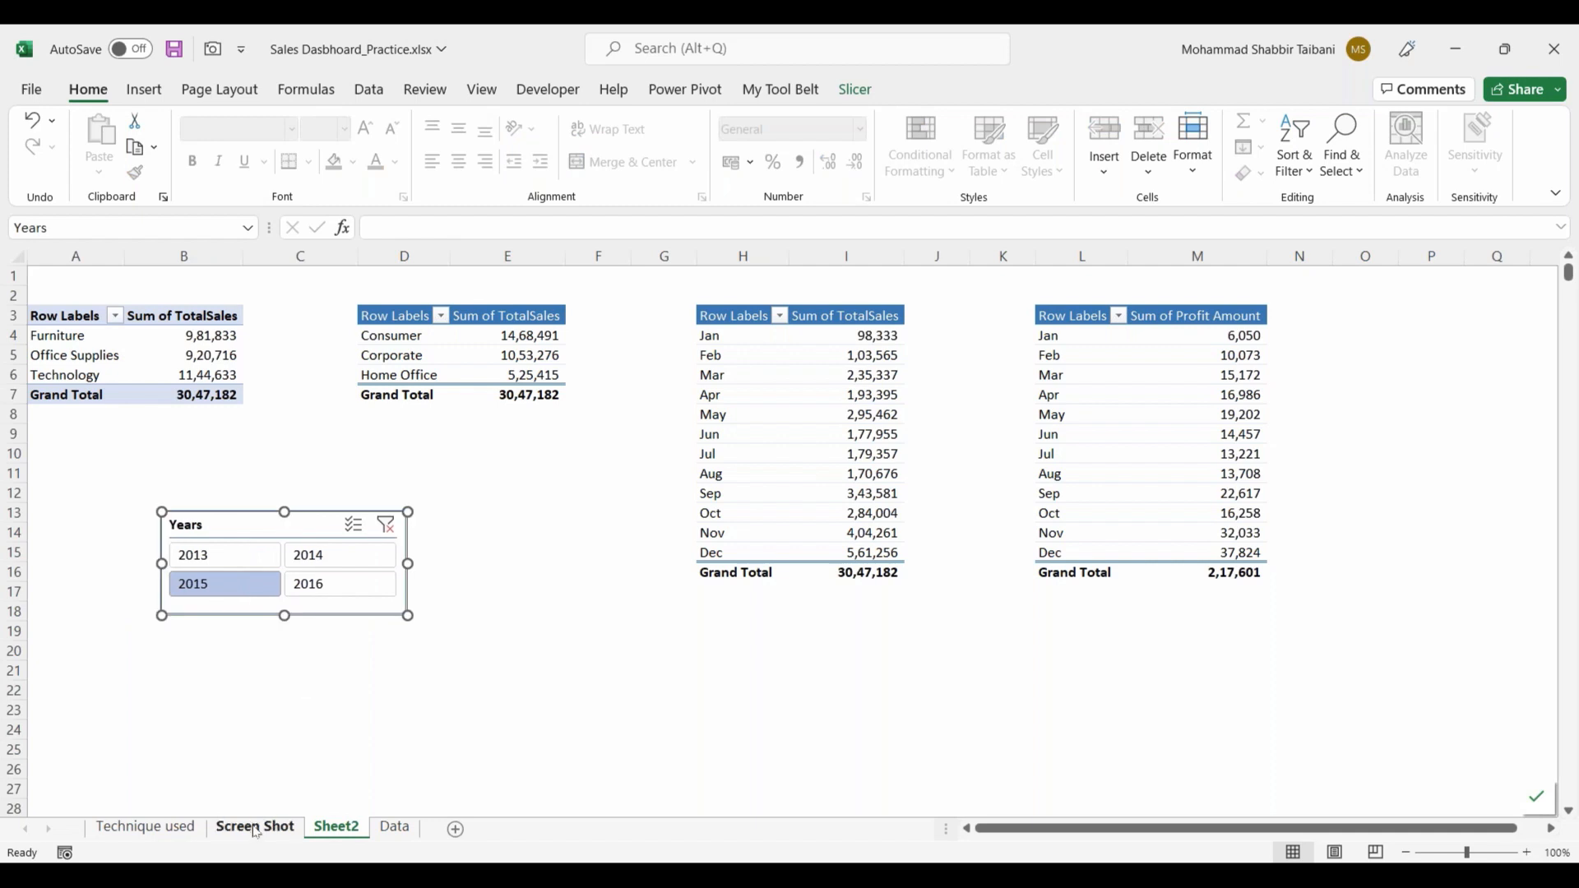
click(257, 827)
mouse_move(70, 423)
mouse_down()
mouse_move(219, 515)
mouse_move(415, 457)
mouse_up()
mouse_move(211, 456)
mouse_down()
mouse_move(532, 442)
mouse_move(695, 481)
mouse_up()
drag(246, 481, 712, 676)
drag(238, 467, 370, 675)
mouse_move(161, 402)
mouse_down()
mouse_move(72, 503)
mouse_move(181, 397)
mouse_up()
key(Escape)
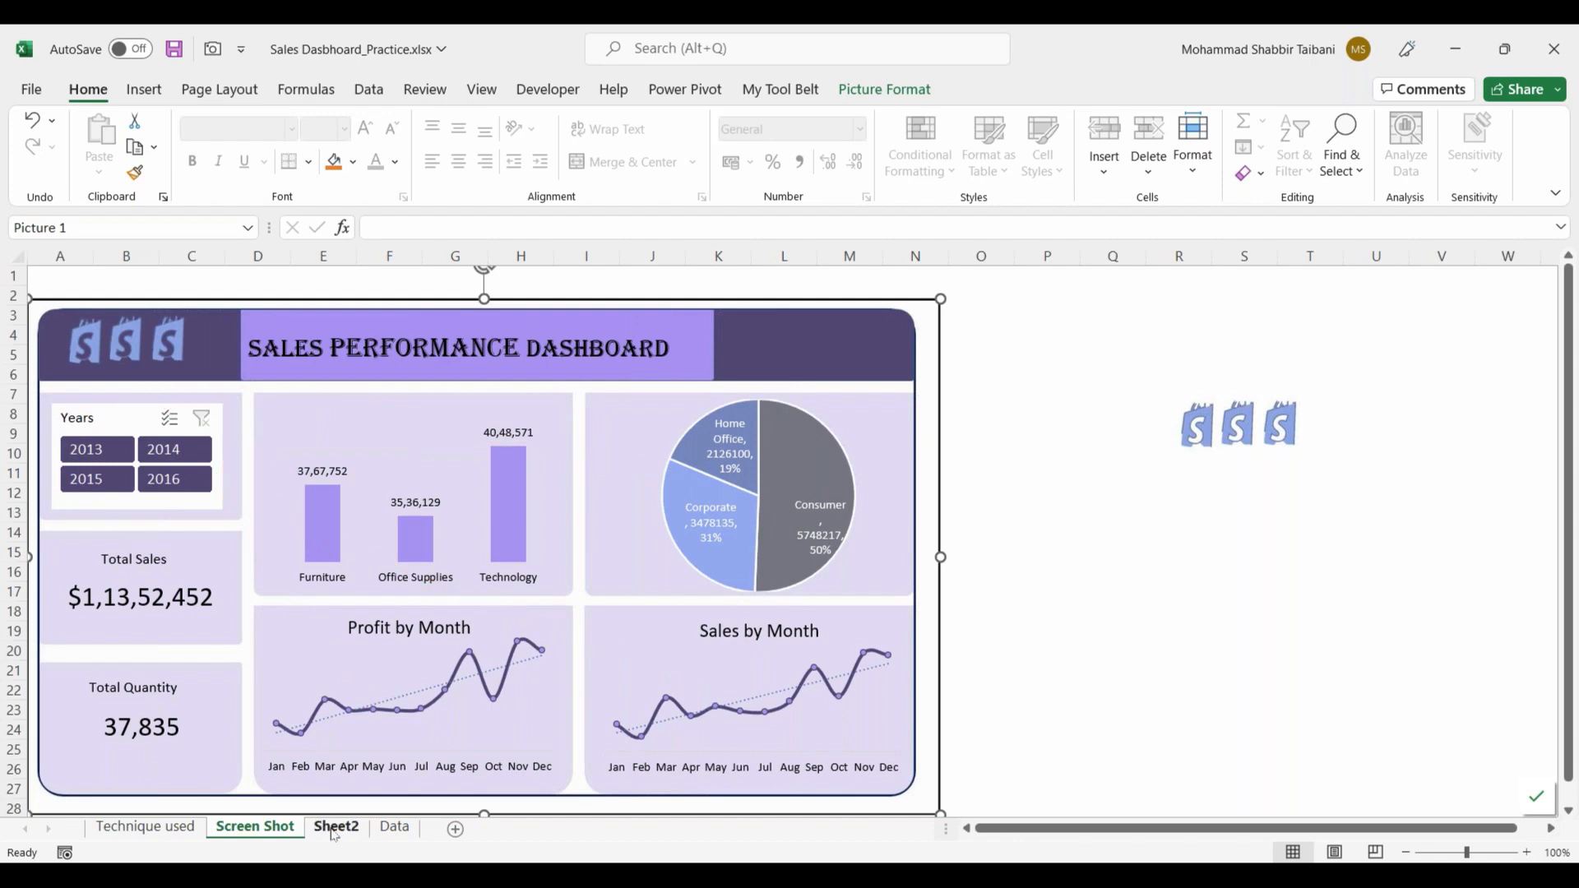
Step: Move the Years slicer on Sheet2 to rows 13 to 18 below the category PivotTable
click(335, 828)
click(506, 670)
drag(380, 610, 321, 618)
click(486, 614)
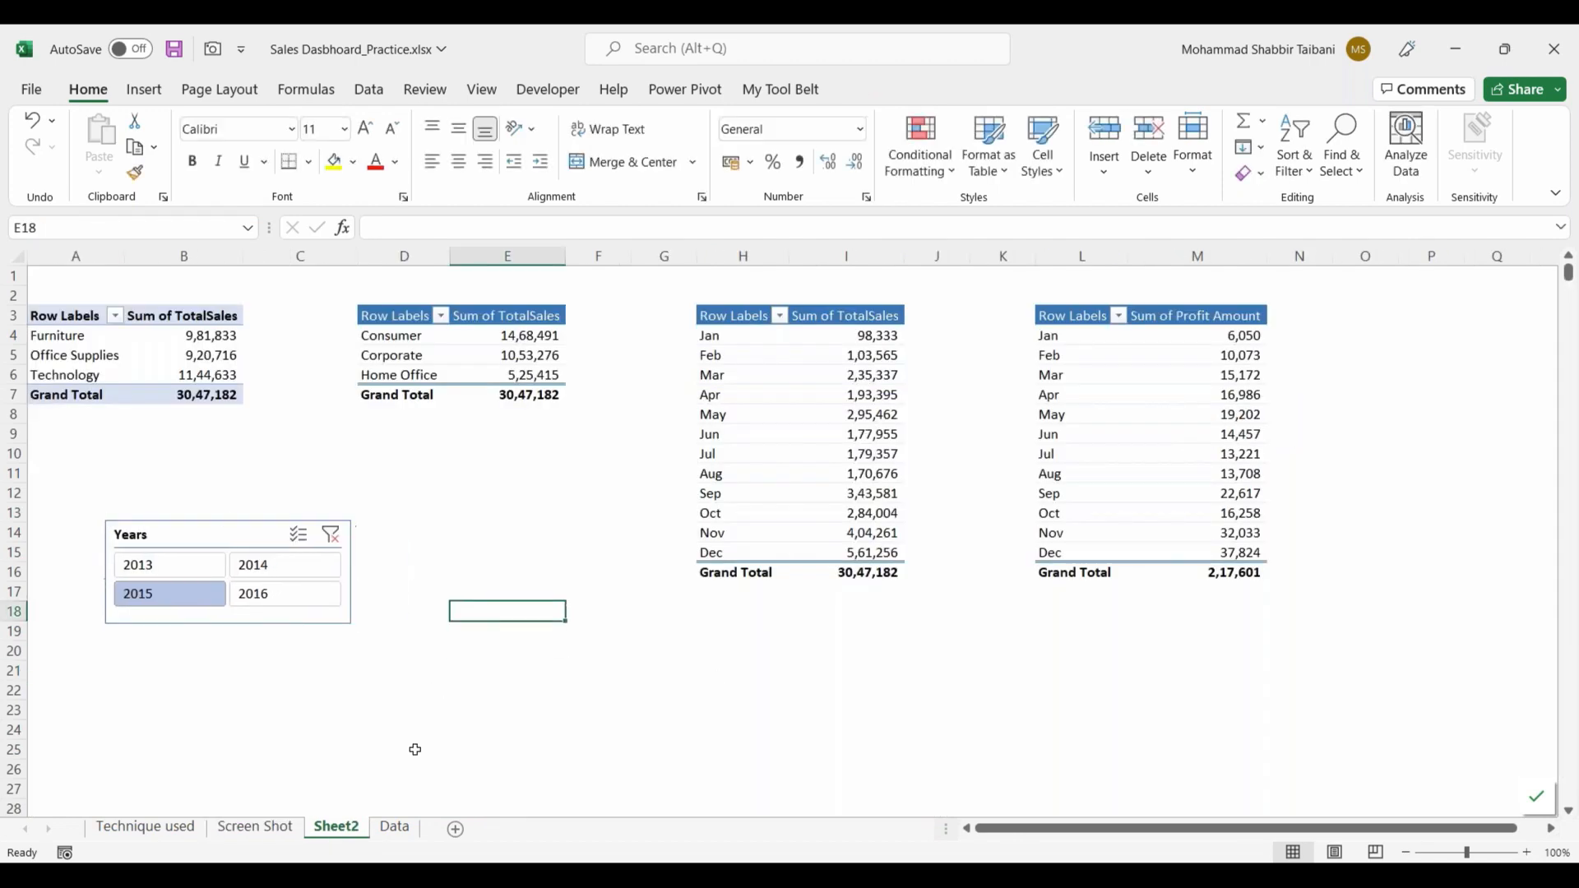
Step: Shrink the sample dashboard picture on the Screen Shot sheet and place it over columns P to W, with the three-bag logo picture below it
click(255, 827)
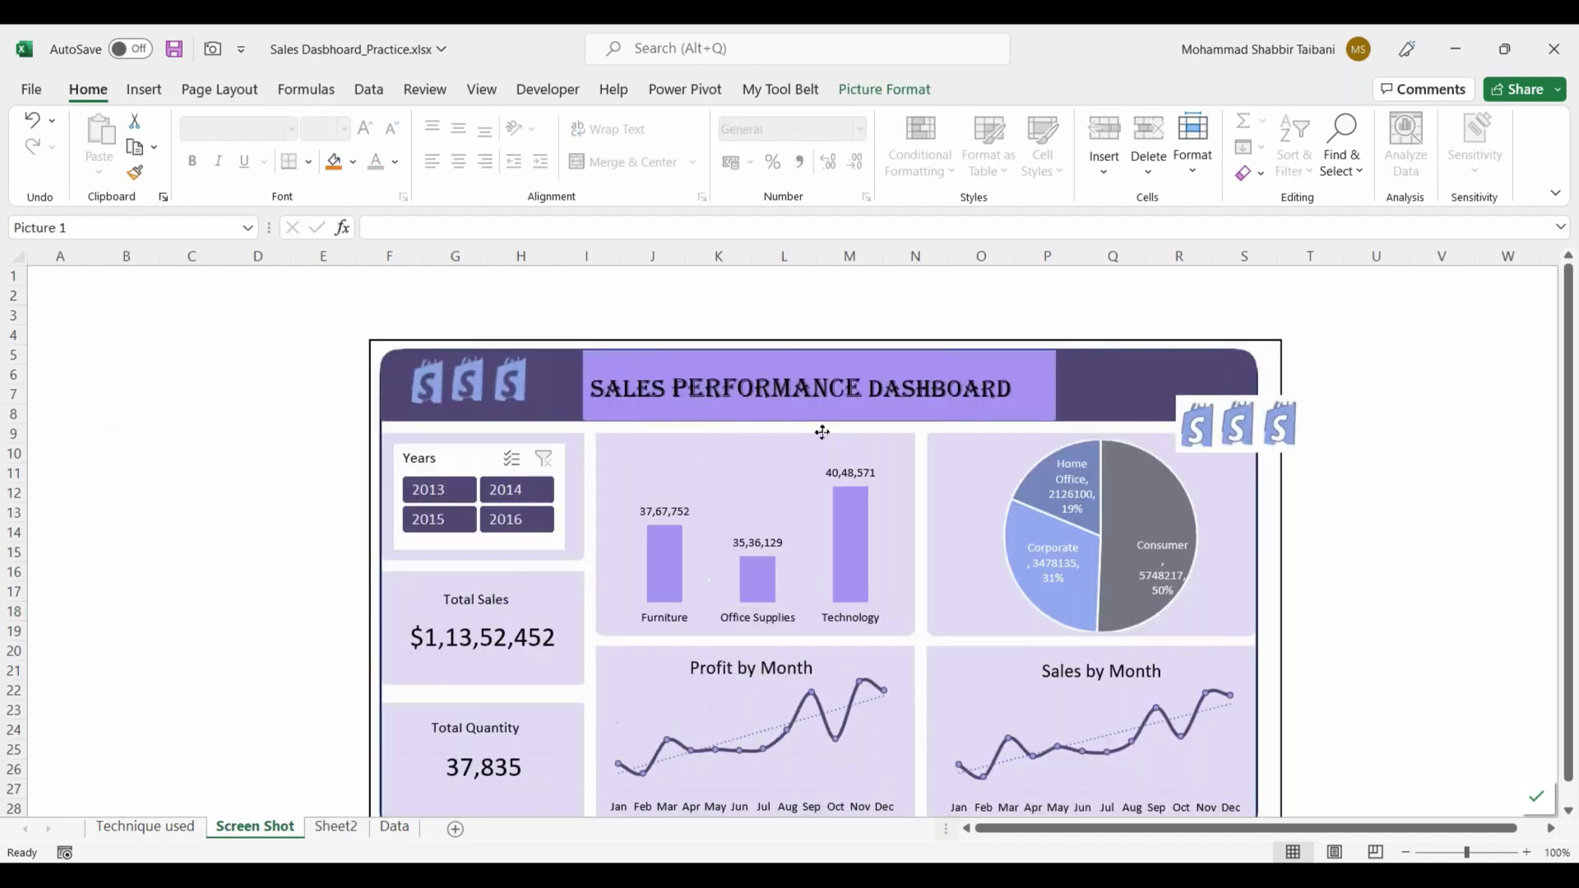
drag(822, 432, 1566, 415)
drag(1105, 834, 986, 836)
drag(1509, 604, 1024, 637)
drag(705, 337, 1155, 586)
drag(1270, 650, 1232, 697)
drag(1205, 523, 1181, 500)
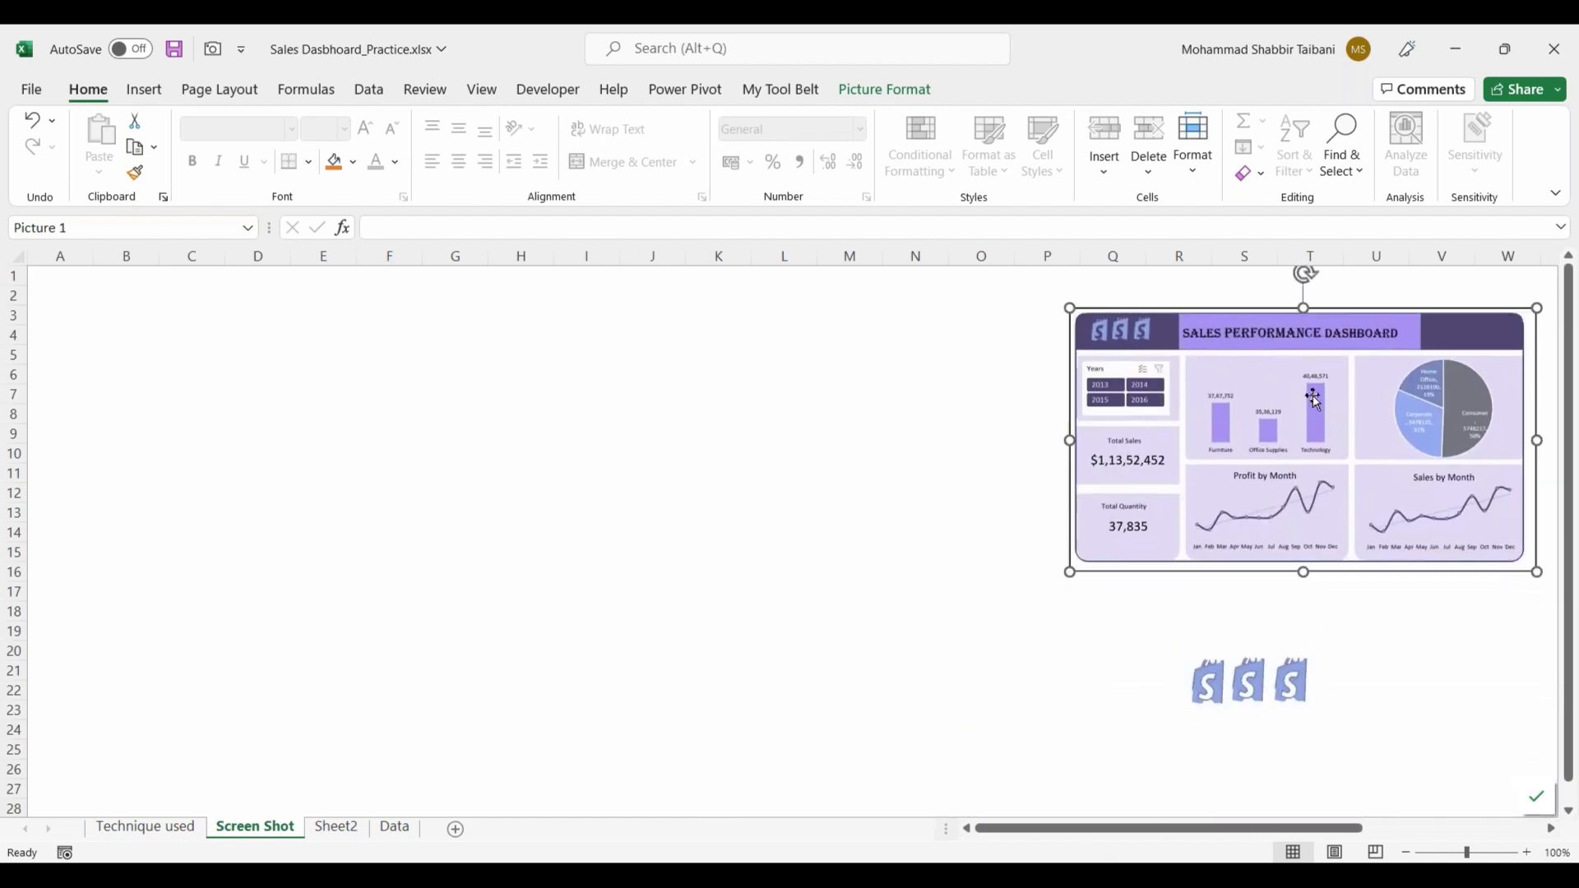
click(915, 453)
drag(1116, 827, 1050, 829)
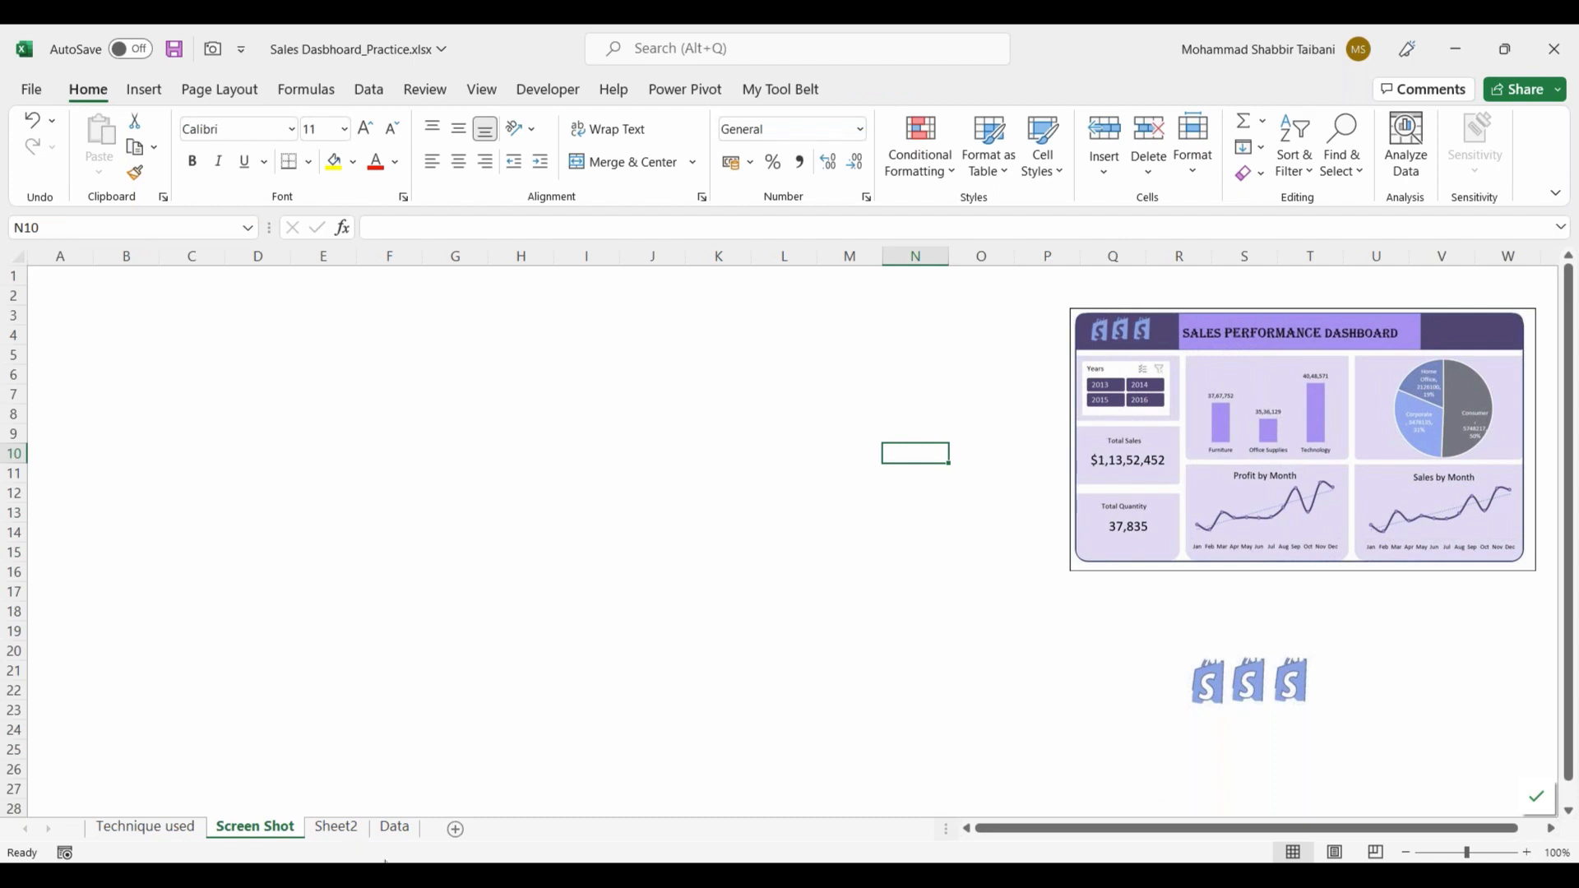
Step: Enlarge the sample dashboard picture on the Screen Shot sheet so it spans columns O to W, down to about row 18
mouse_move(563, 875)
click(336, 827)
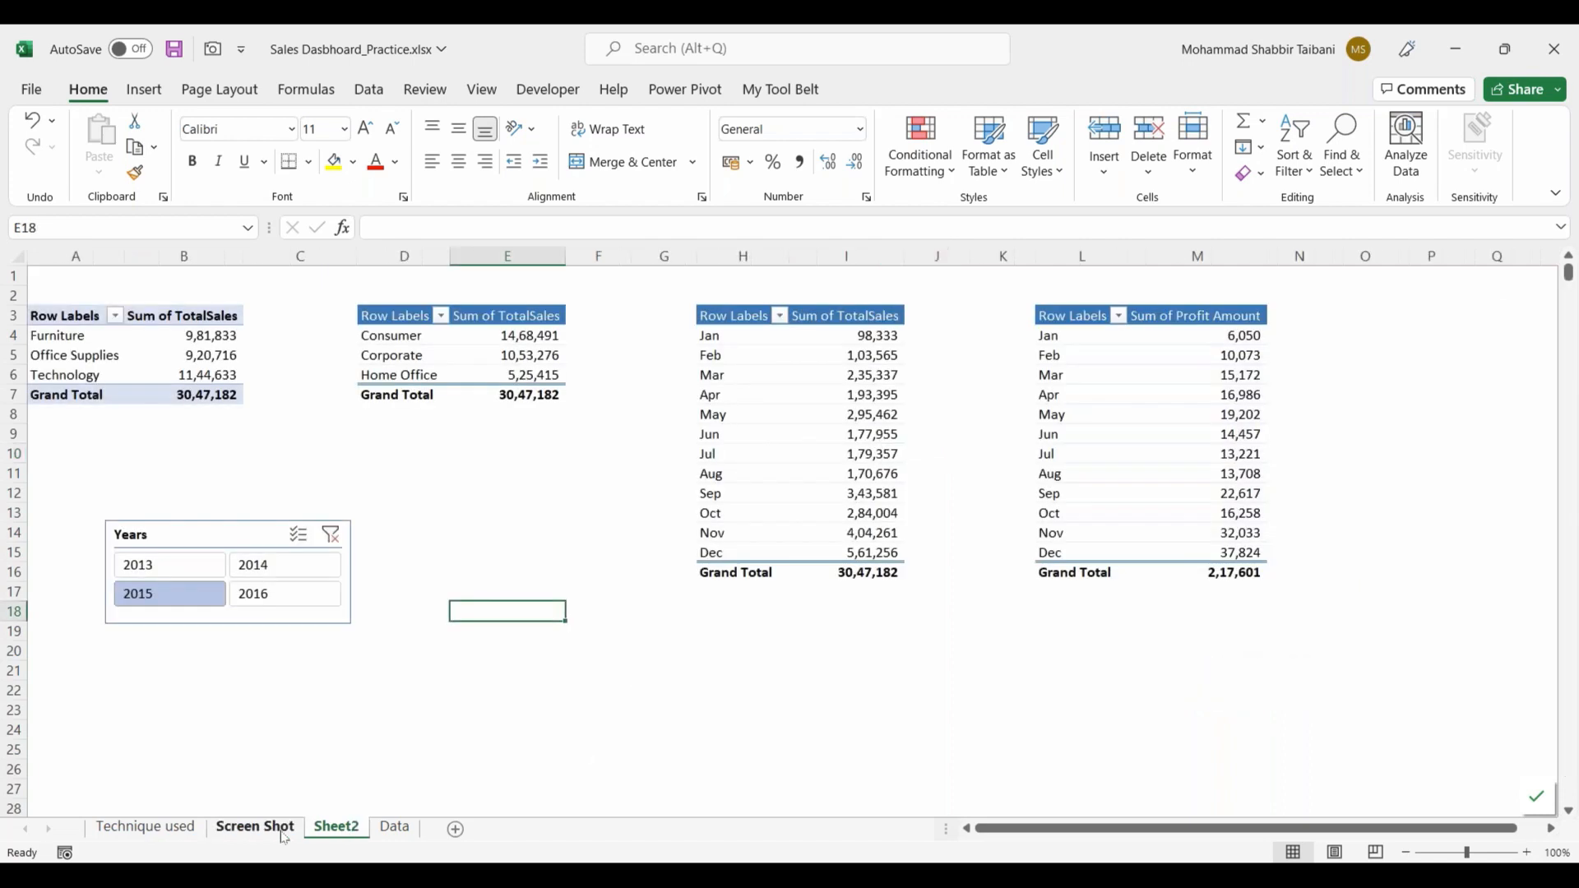
click(283, 835)
click(1082, 571)
drag(1081, 573, 971, 627)
click(717, 610)
Step: Switch to the background design in PowerPoint and examine the available shapes and the corners and gaps of its panels
key(alt+Tab)
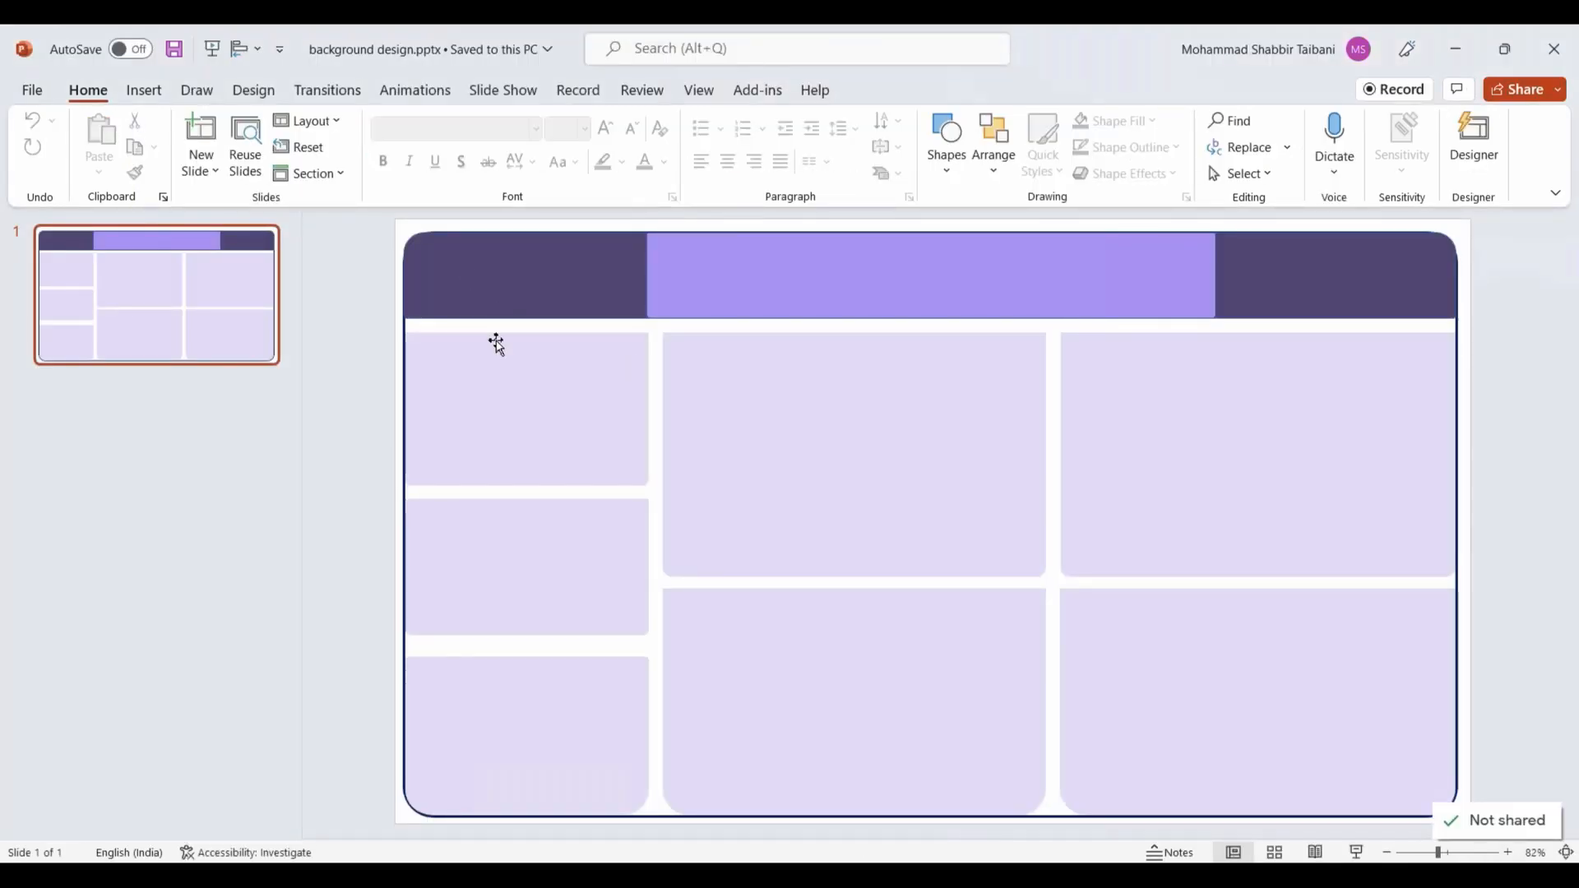
click(458, 402)
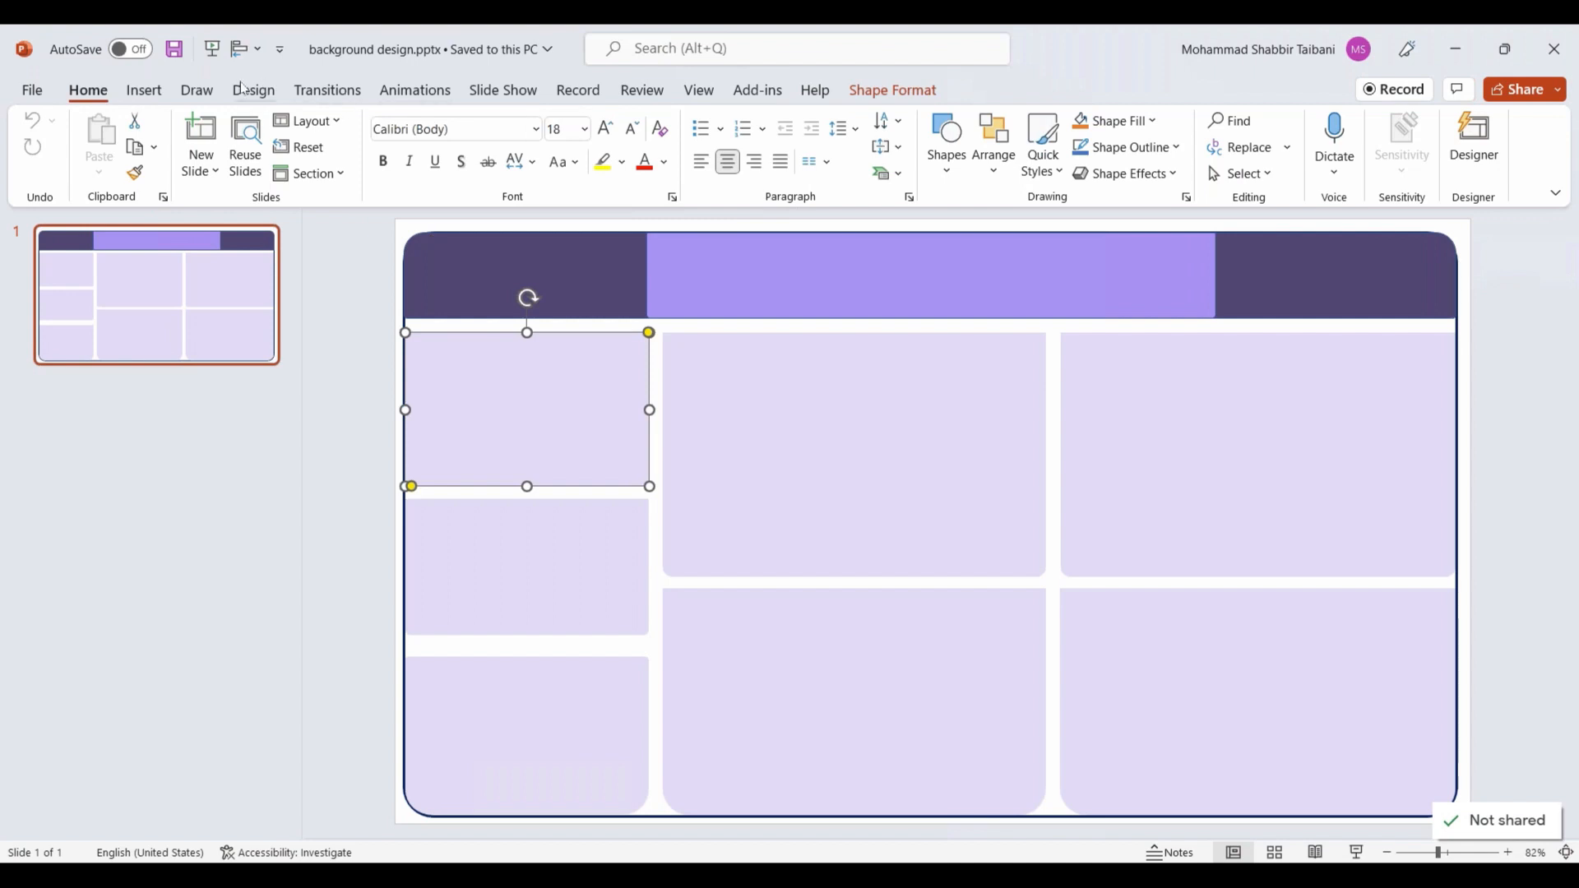
click(144, 90)
click(390, 156)
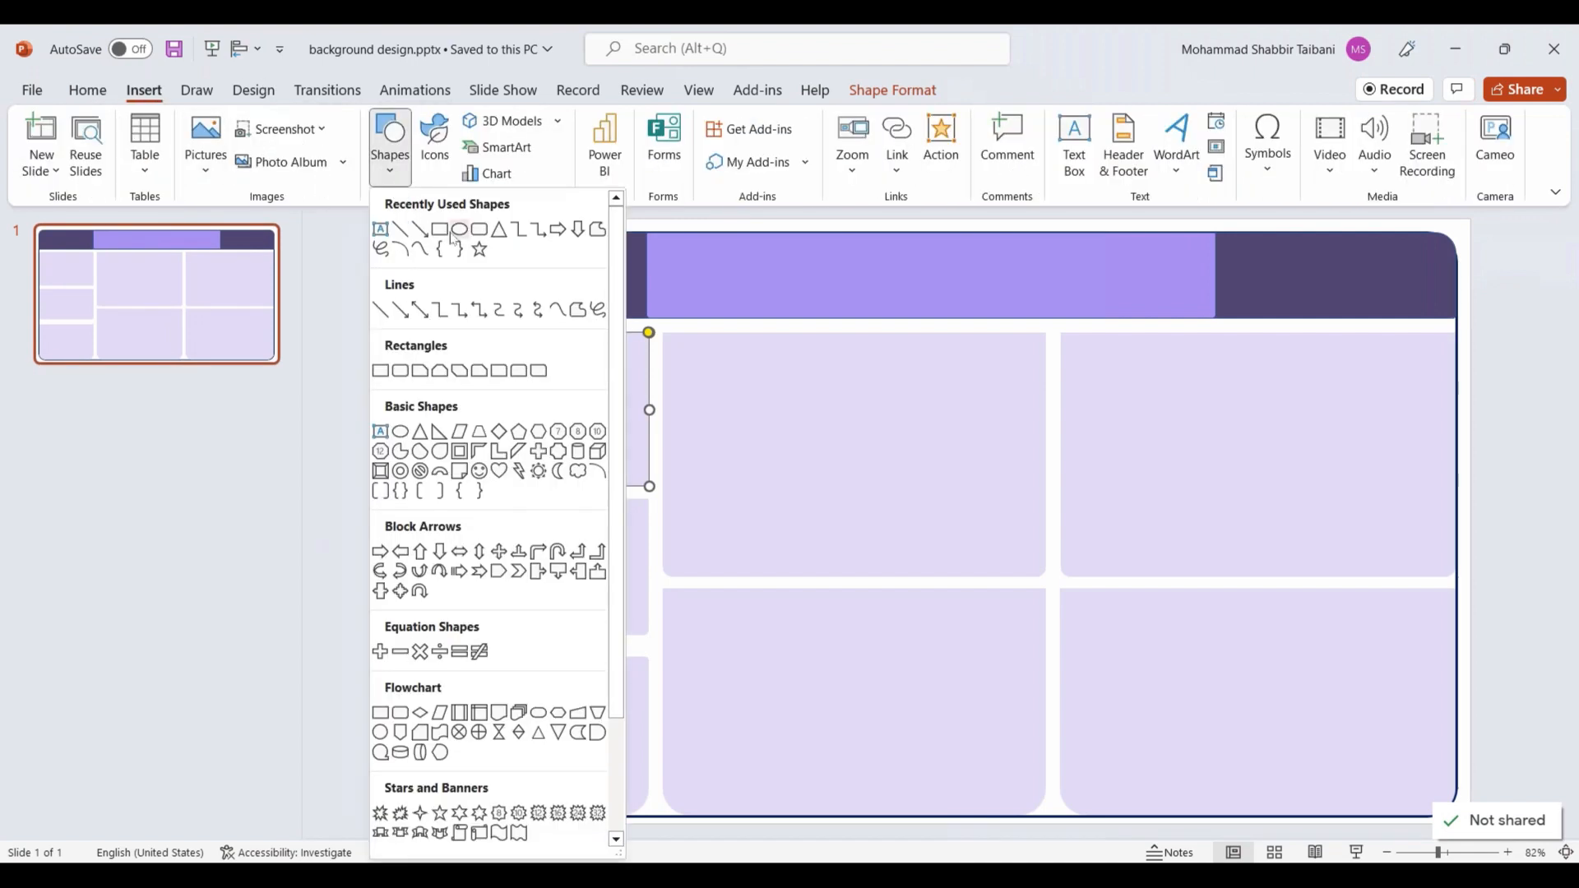
click(716, 266)
click(738, 375)
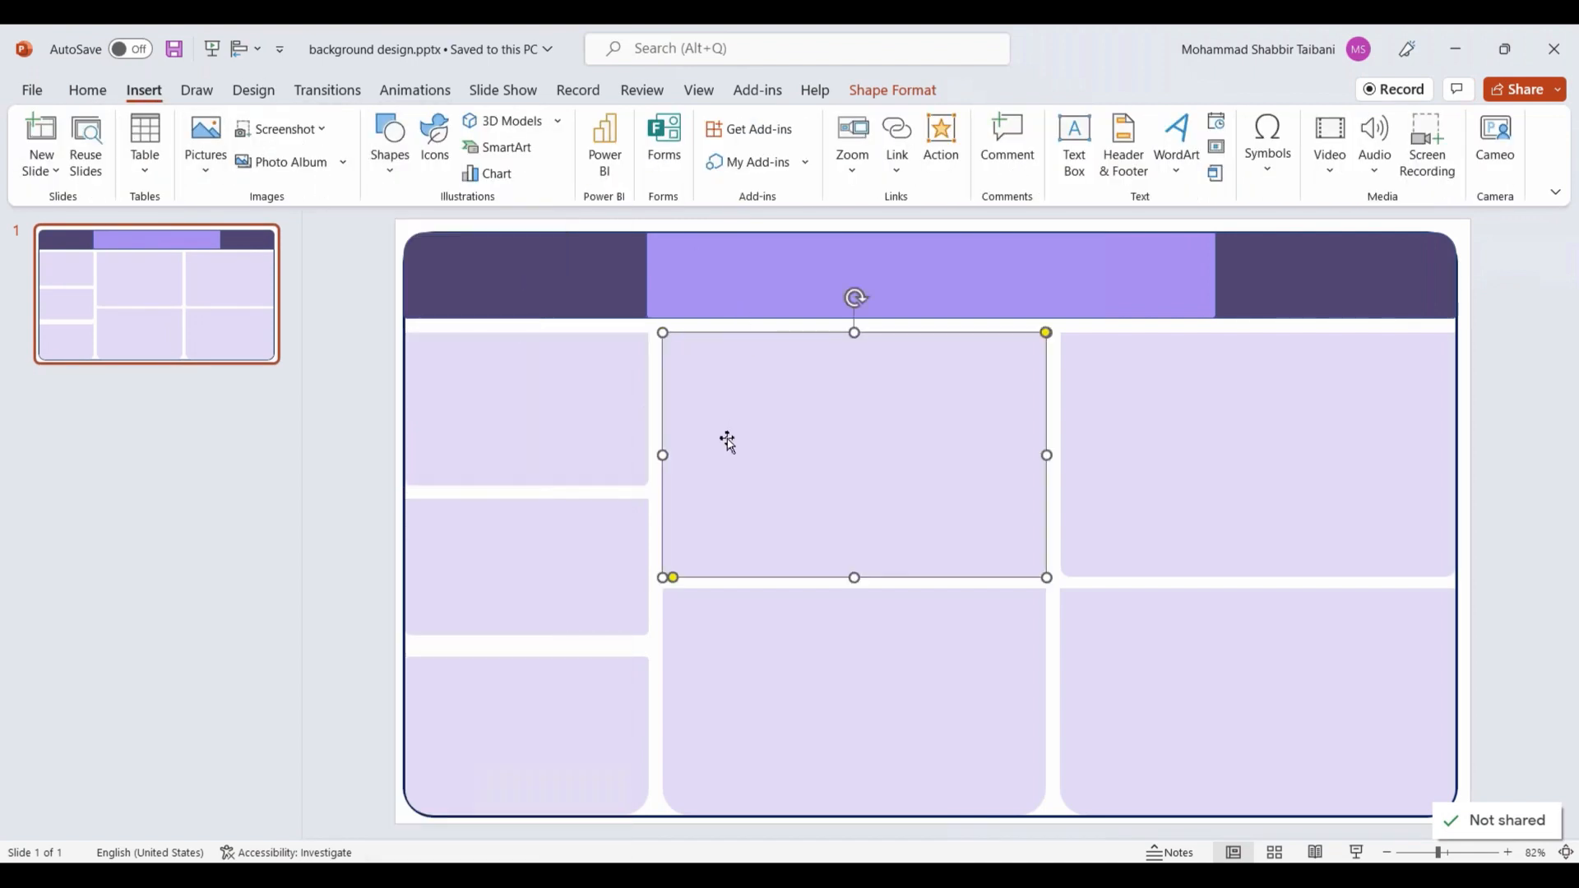
drag(765, 486, 769, 485)
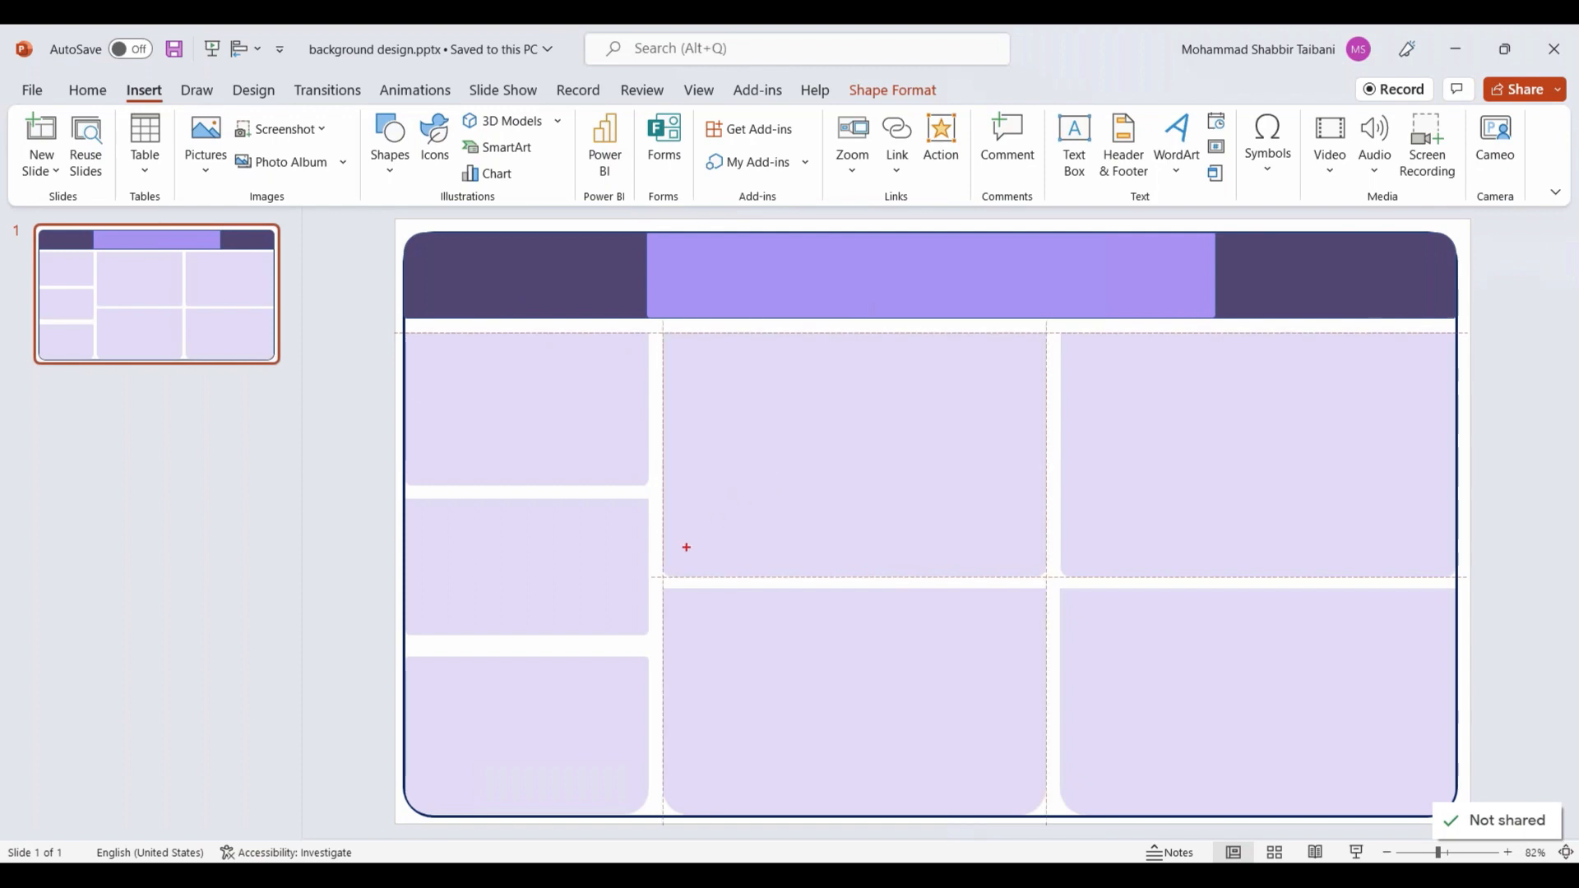
drag(665, 594, 652, 566)
mouse_move(1038, 563)
mouse_down()
mouse_move(1031, 604)
mouse_move(1061, 549)
mouse_up()
mouse_move(1041, 315)
mouse_down()
mouse_move(1068, 328)
mouse_move(1038, 318)
mouse_up()
mouse_move(656, 323)
mouse_down()
mouse_move(649, 361)
mouse_move(658, 322)
mouse_up()
drag(646, 487, 623, 465)
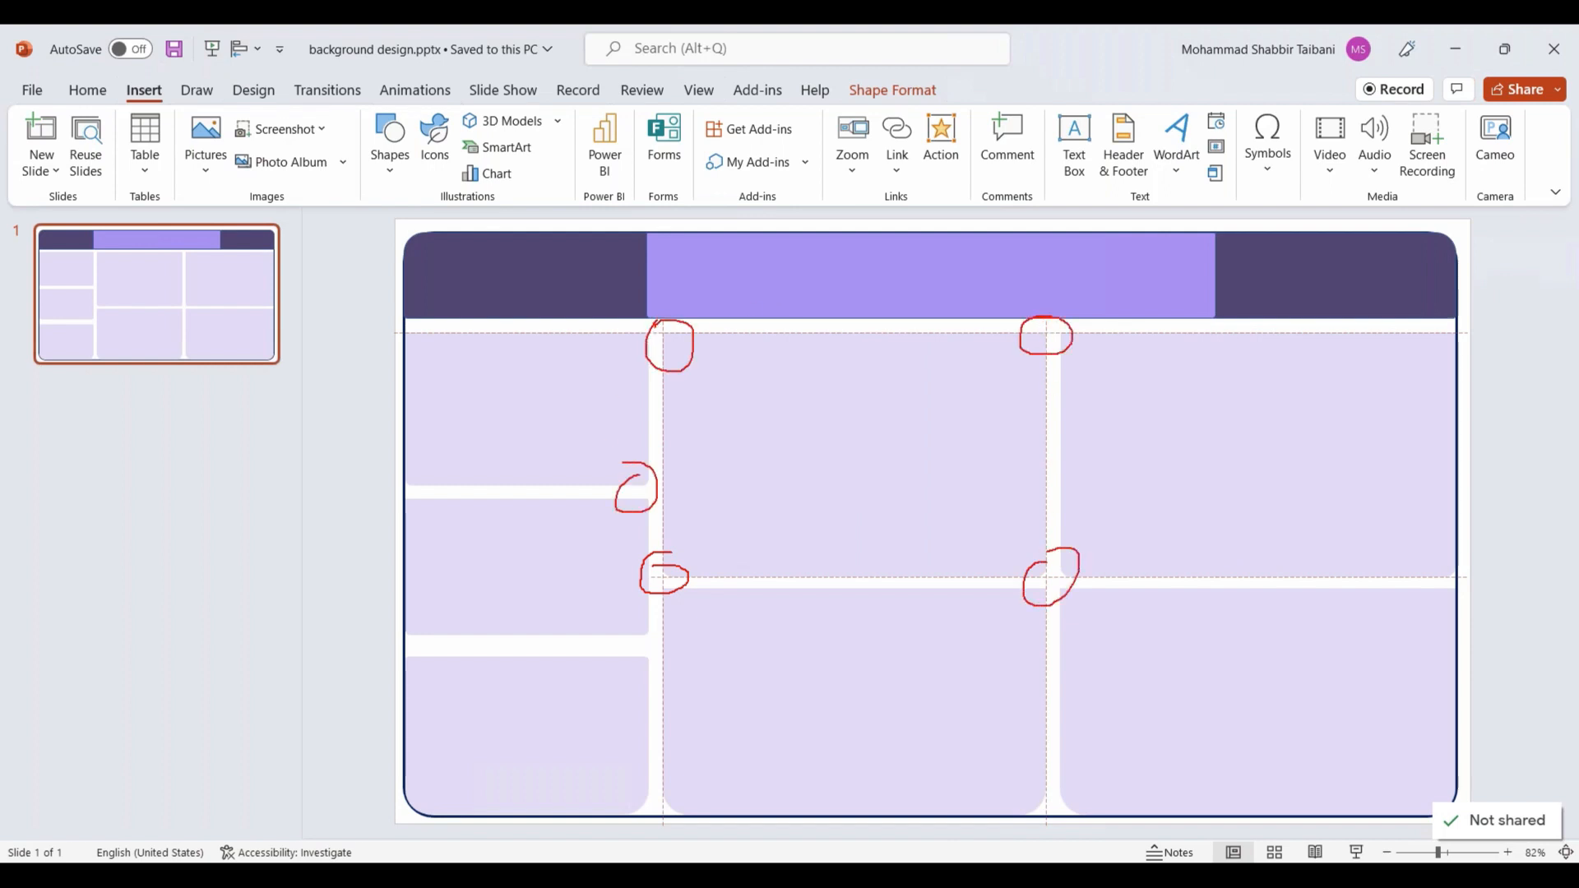
key(Escape)
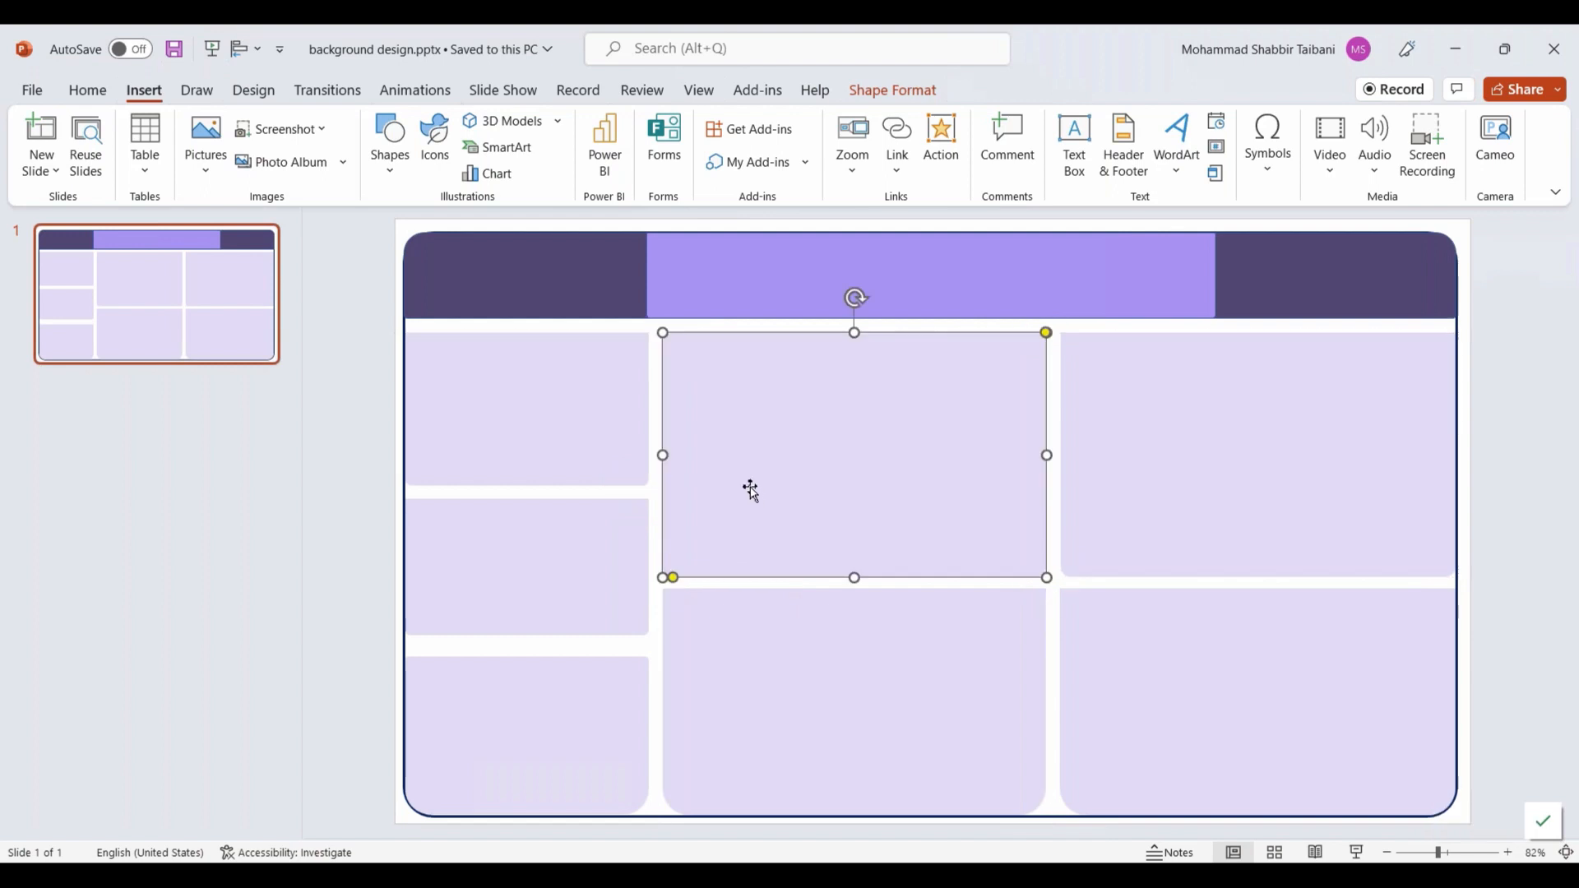
Step: Nudge the light purple title banner slightly sideways and increase the rounding of the upper middle panel's bottom corners
drag(827, 401, 807, 423)
click(1147, 540)
click(959, 674)
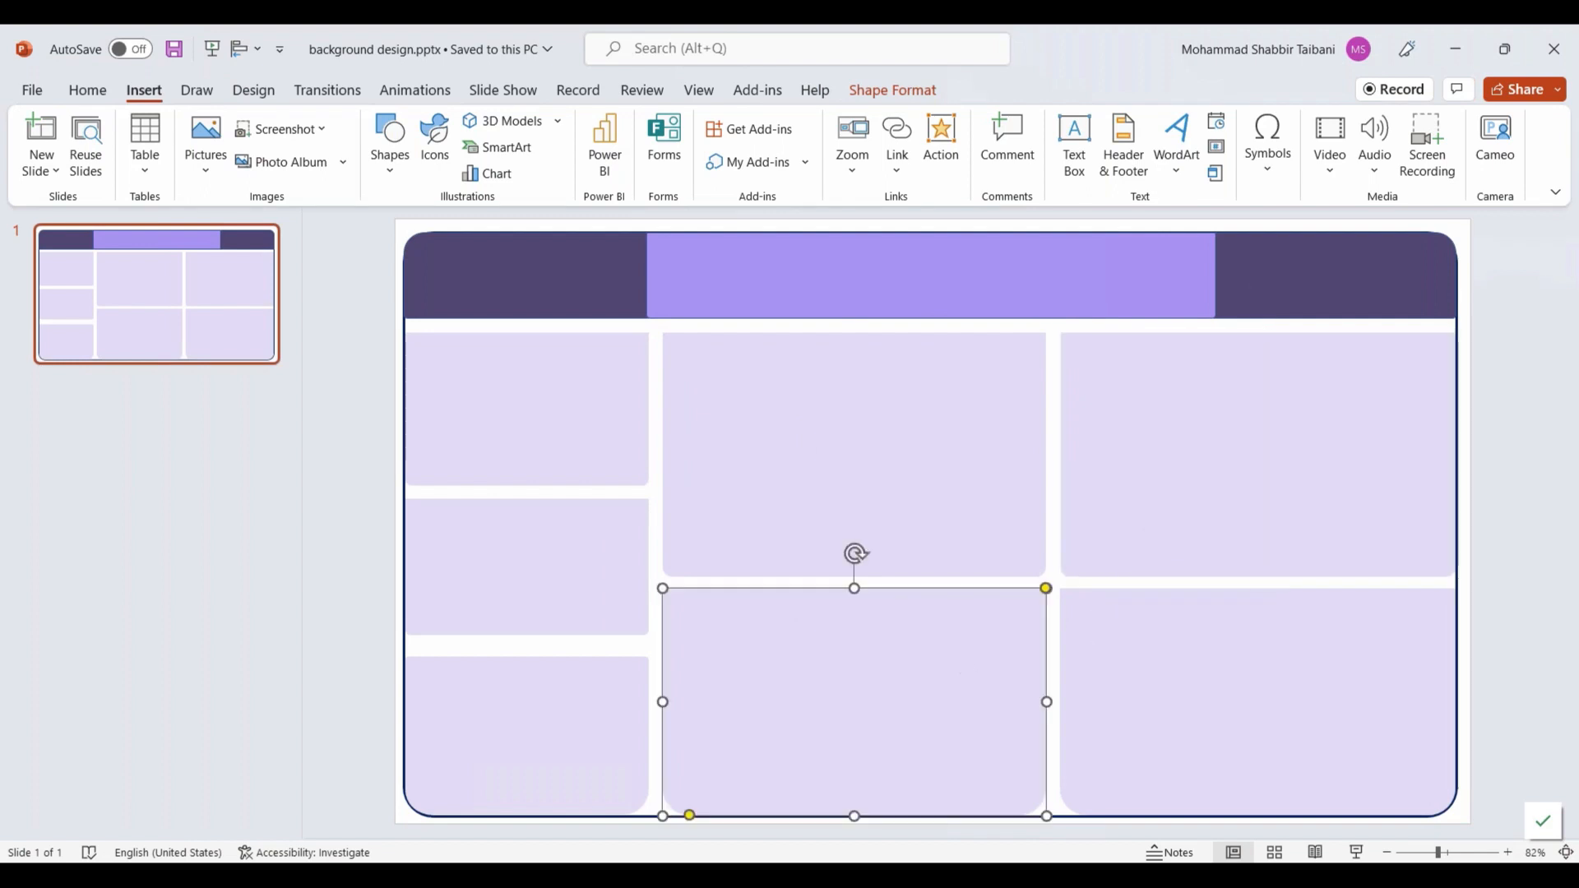
click(472, 289)
click(855, 289)
mouse_move(855, 288)
mouse_down()
mouse_move(885, 307)
mouse_move(856, 282)
mouse_up()
click(765, 411)
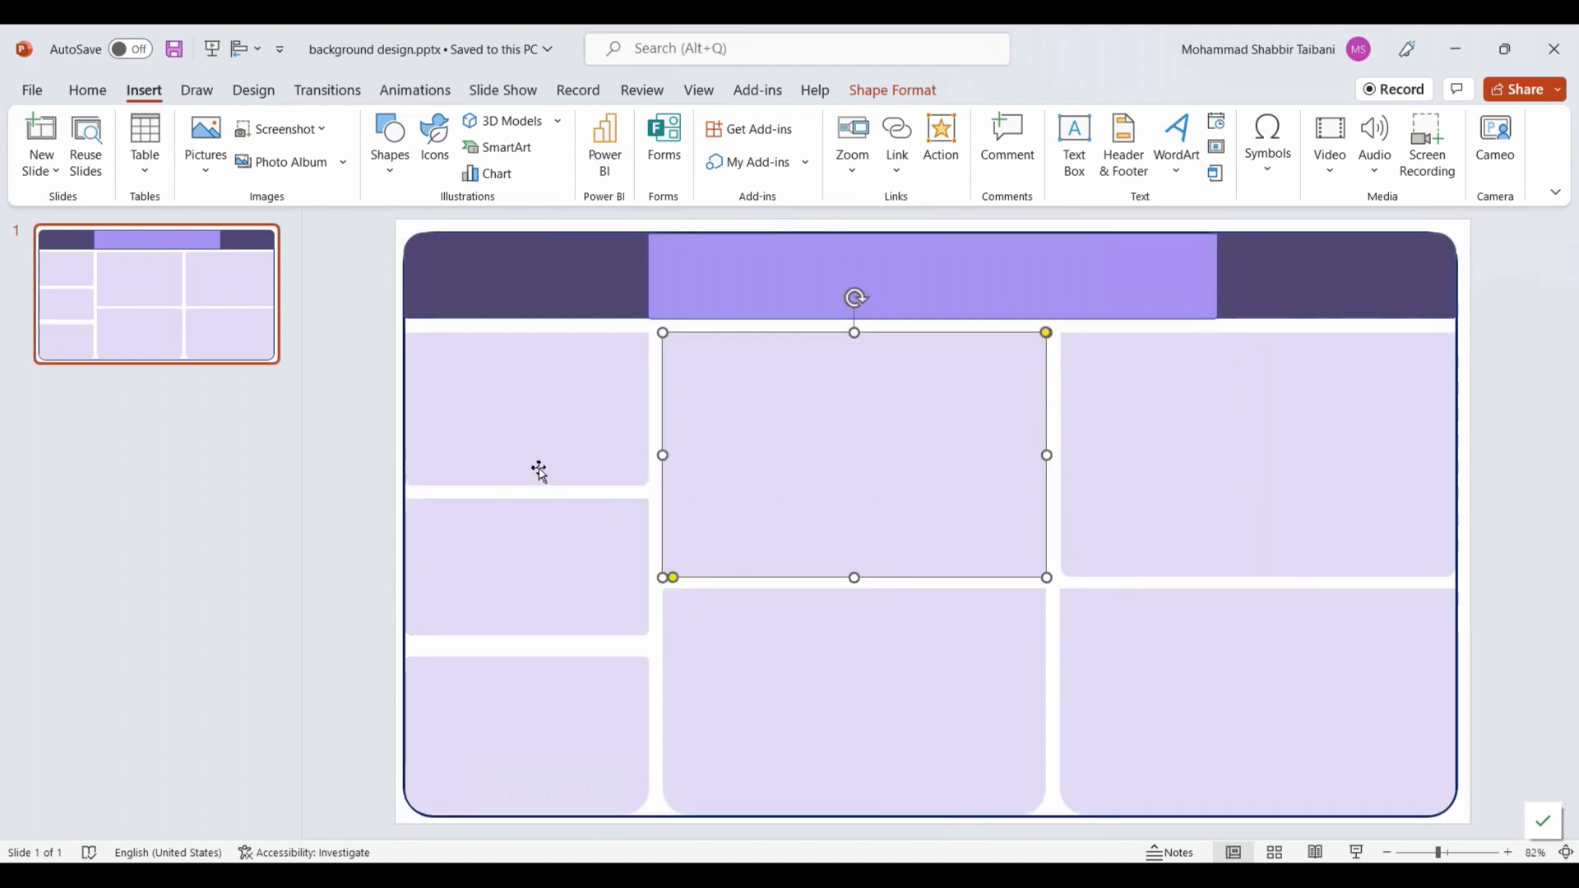
mouse_move(673, 577)
mouse_down()
mouse_move(726, 550)
mouse_move(679, 578)
mouse_up()
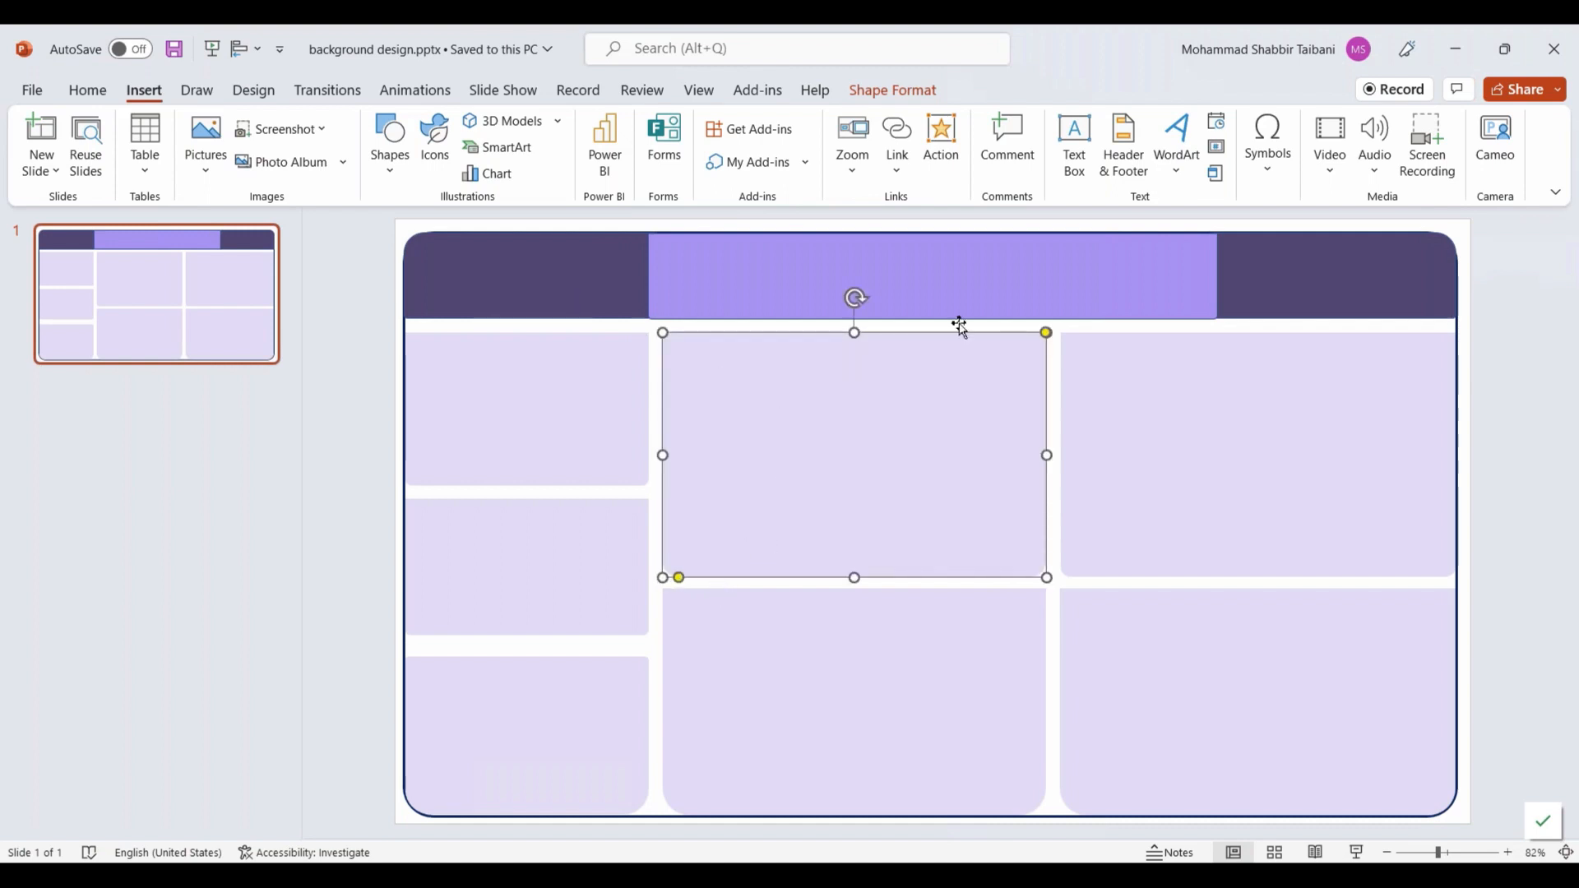
click(1356, 337)
key(Escape)
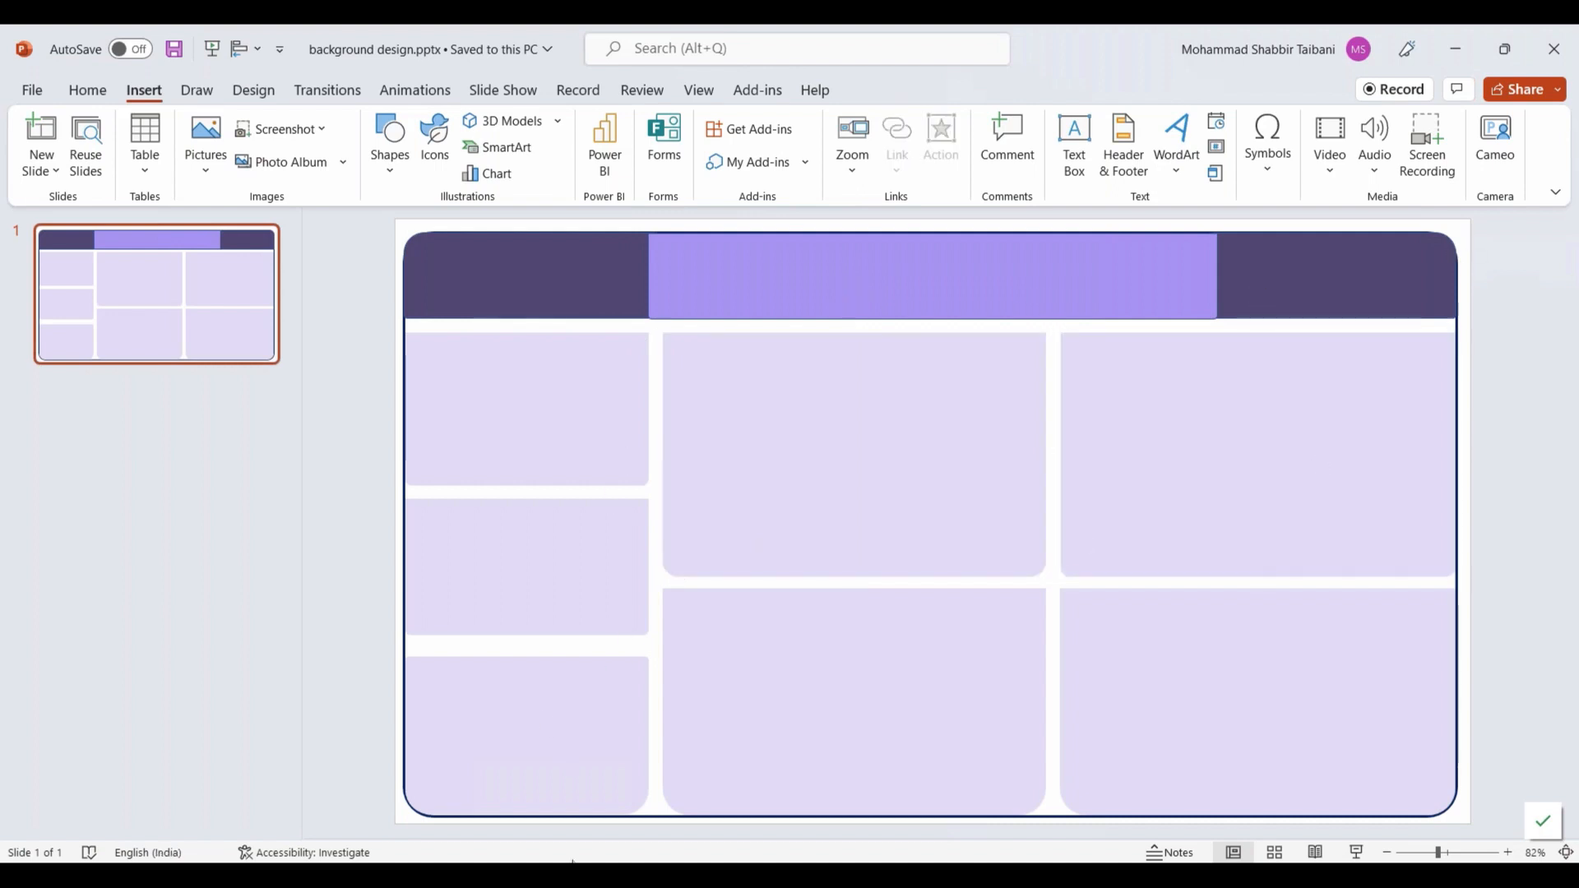
Step: Capture the whole dashboard background design from the slide with the Snipping Tool
click(696, 875)
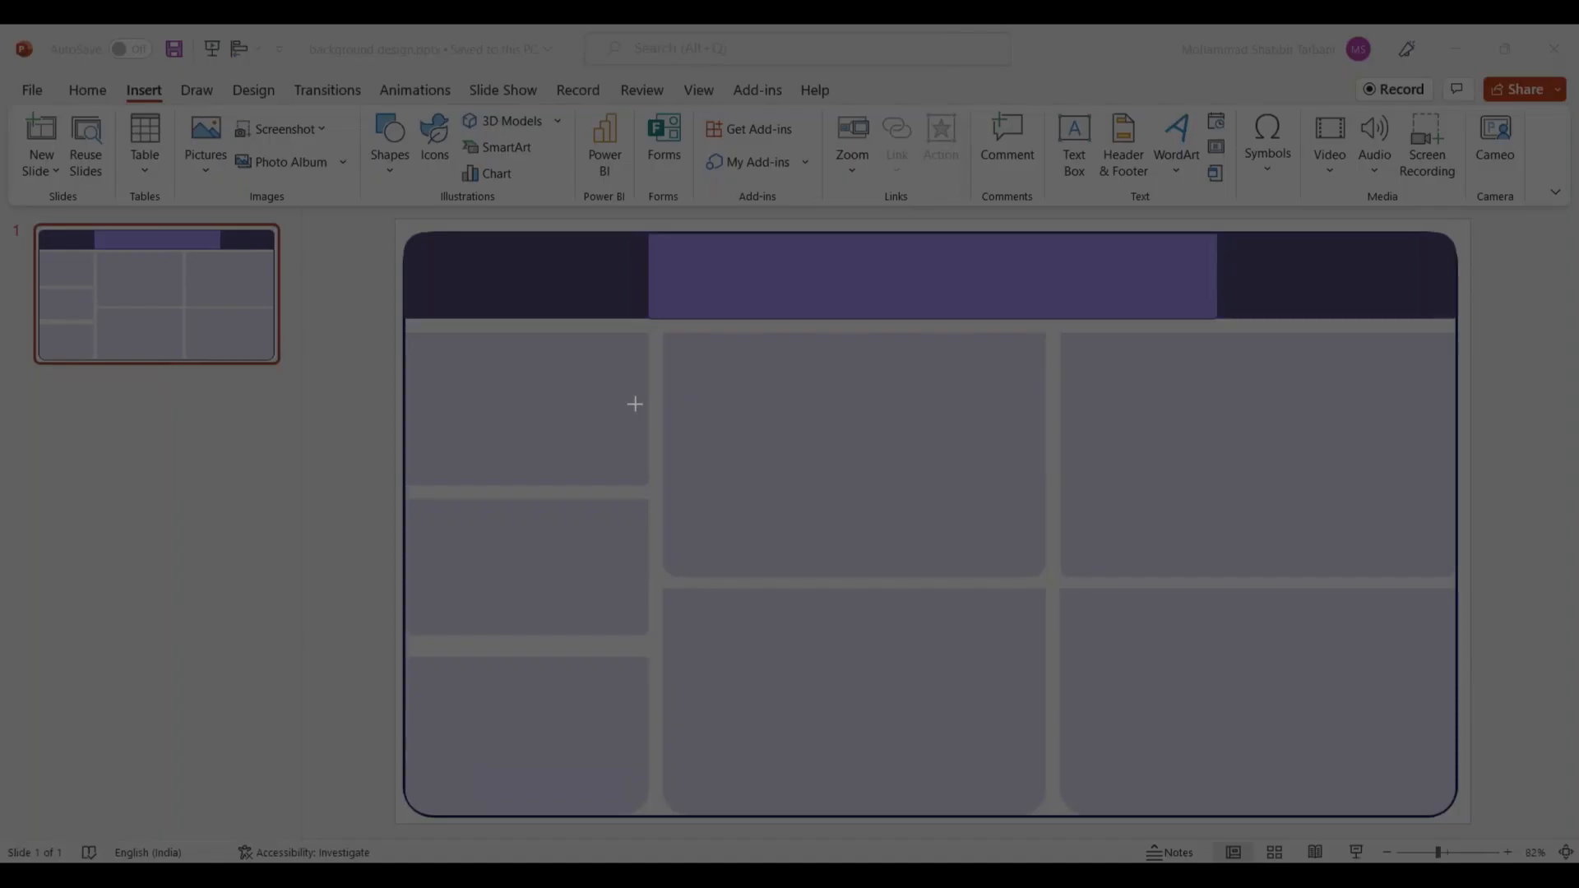
drag(402, 232, 1460, 818)
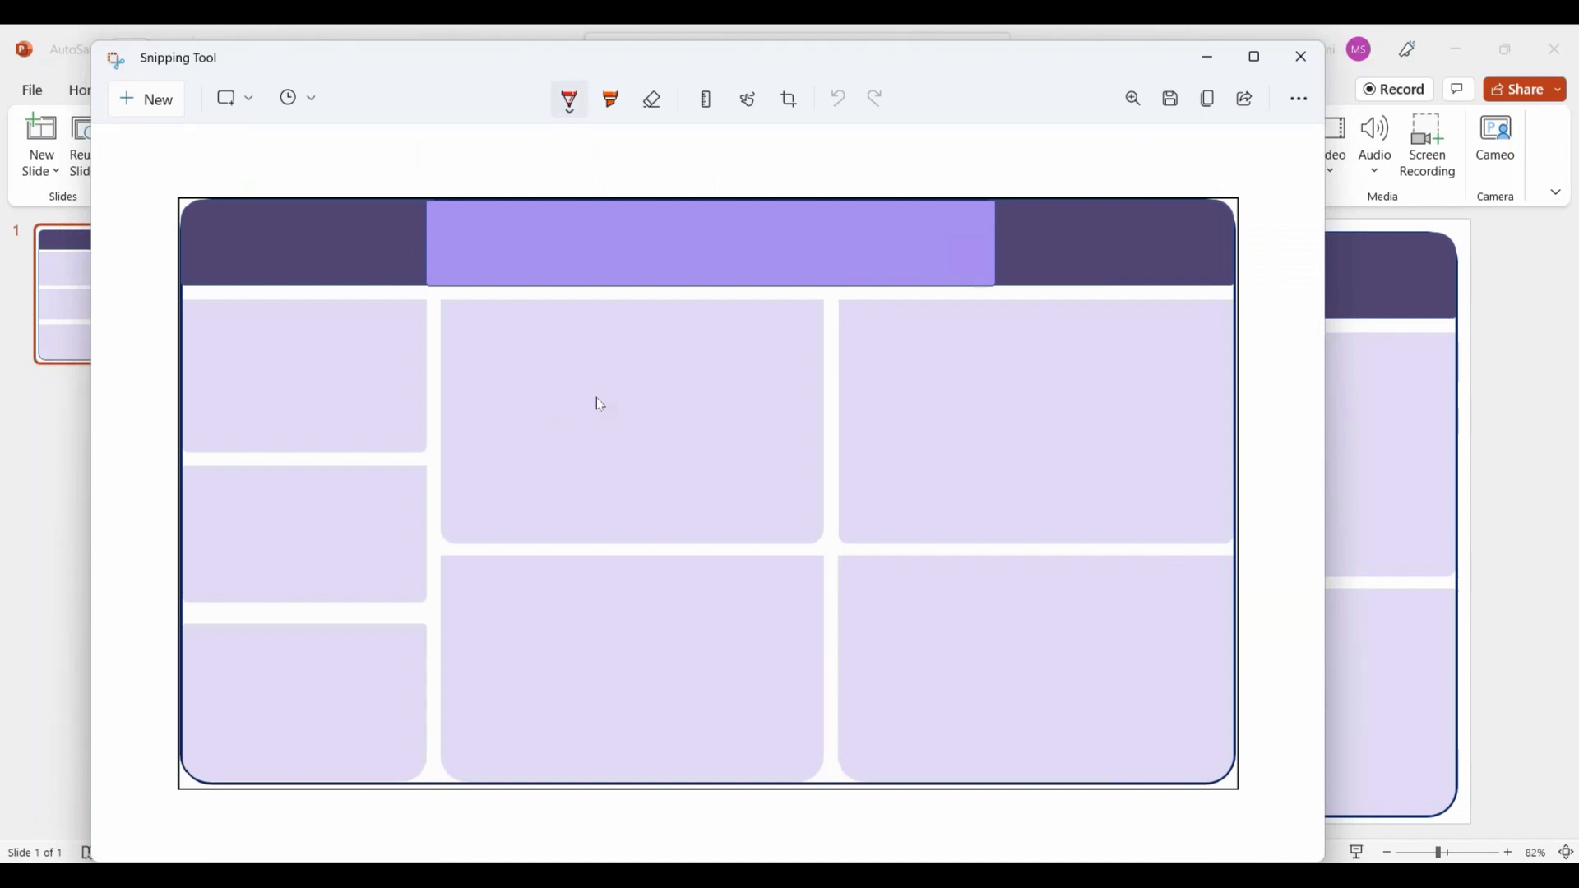
click(1208, 58)
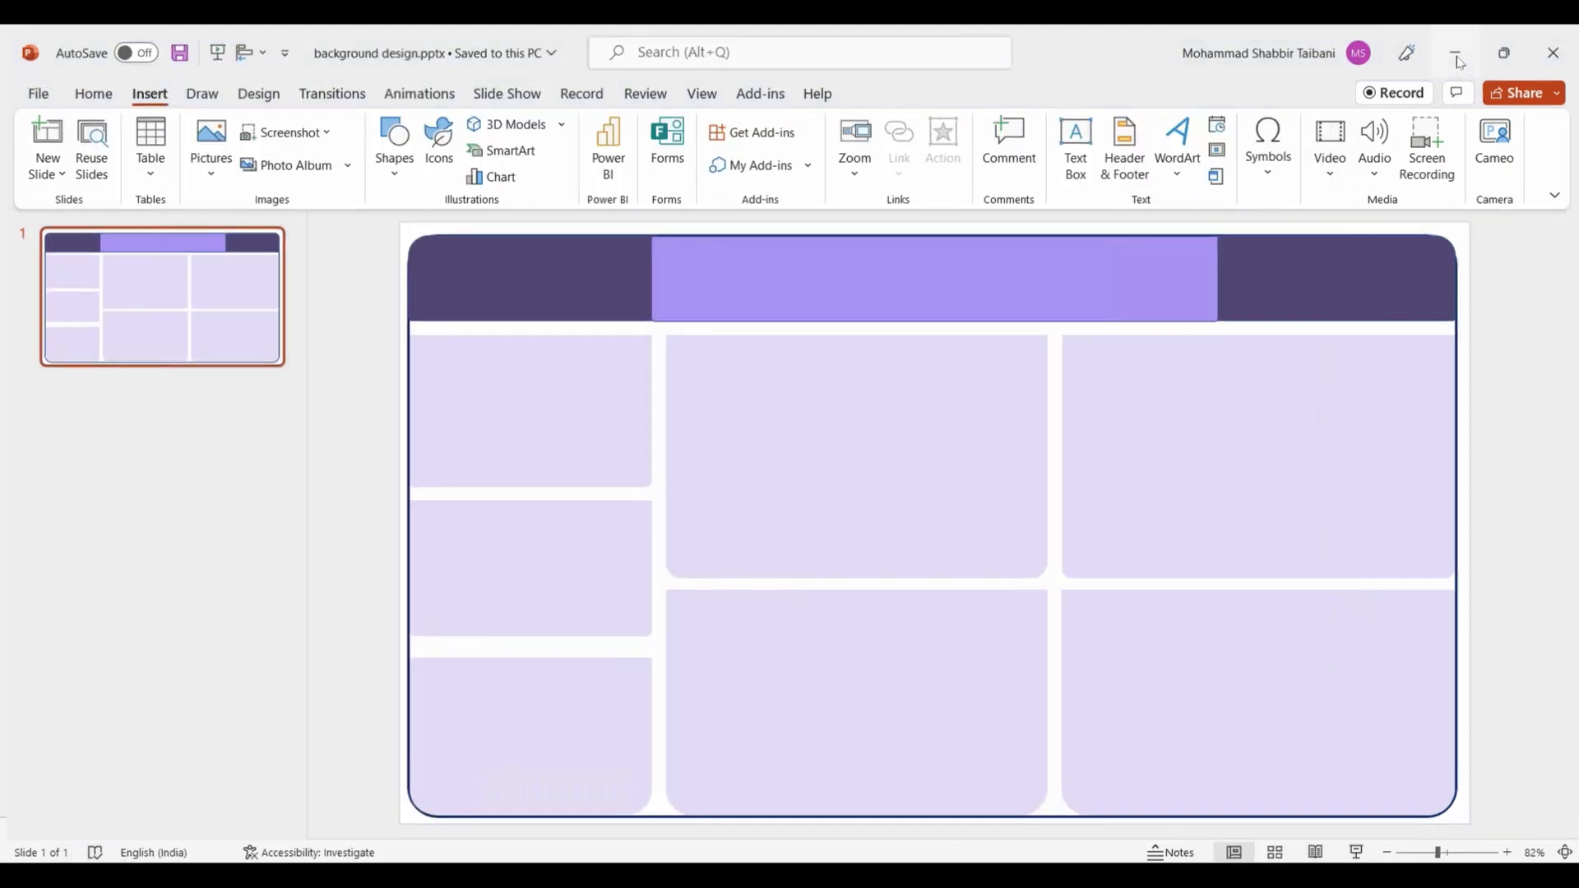
Step: Switch back to Excel and insert the picture Background Design.JPG from the Dashboard Demo folder into the Screen Shot sheet
click(1457, 58)
click(586, 493)
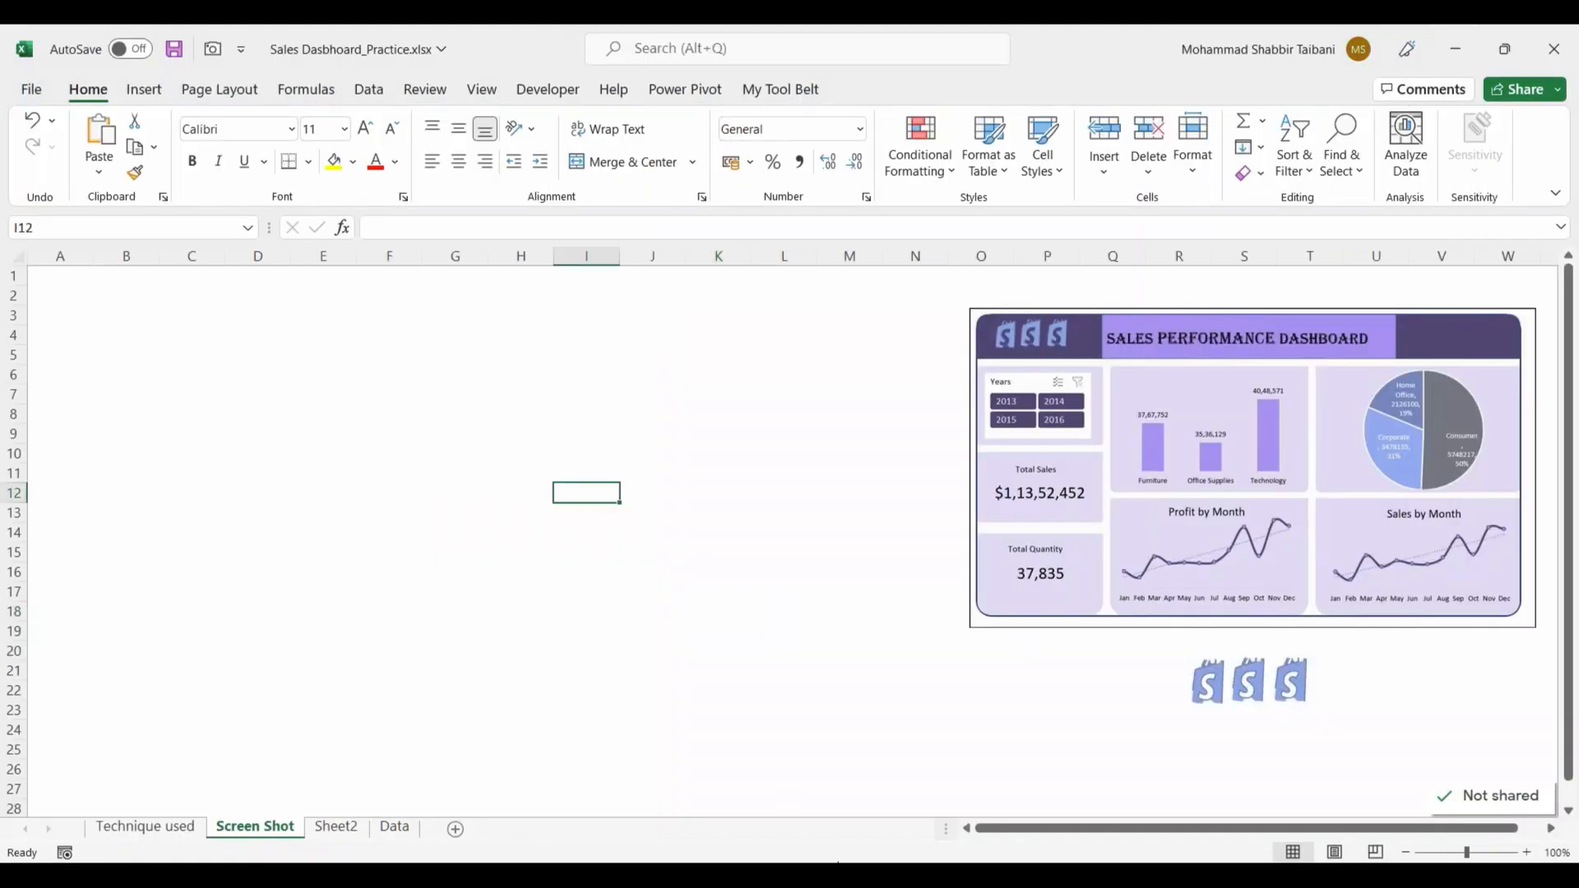
click(837, 873)
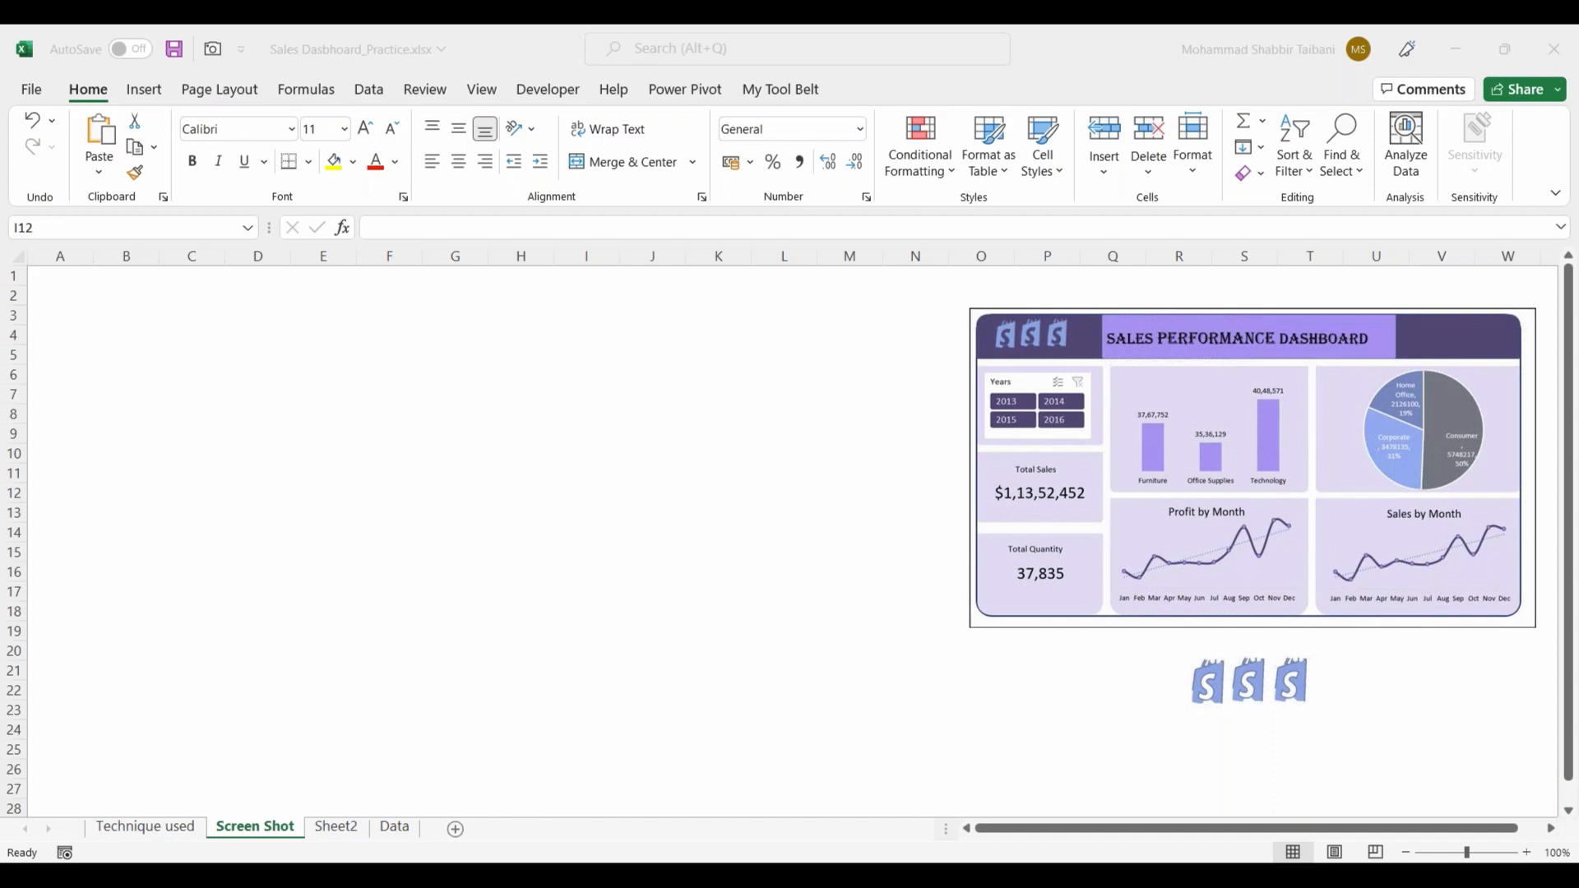
click(143, 89)
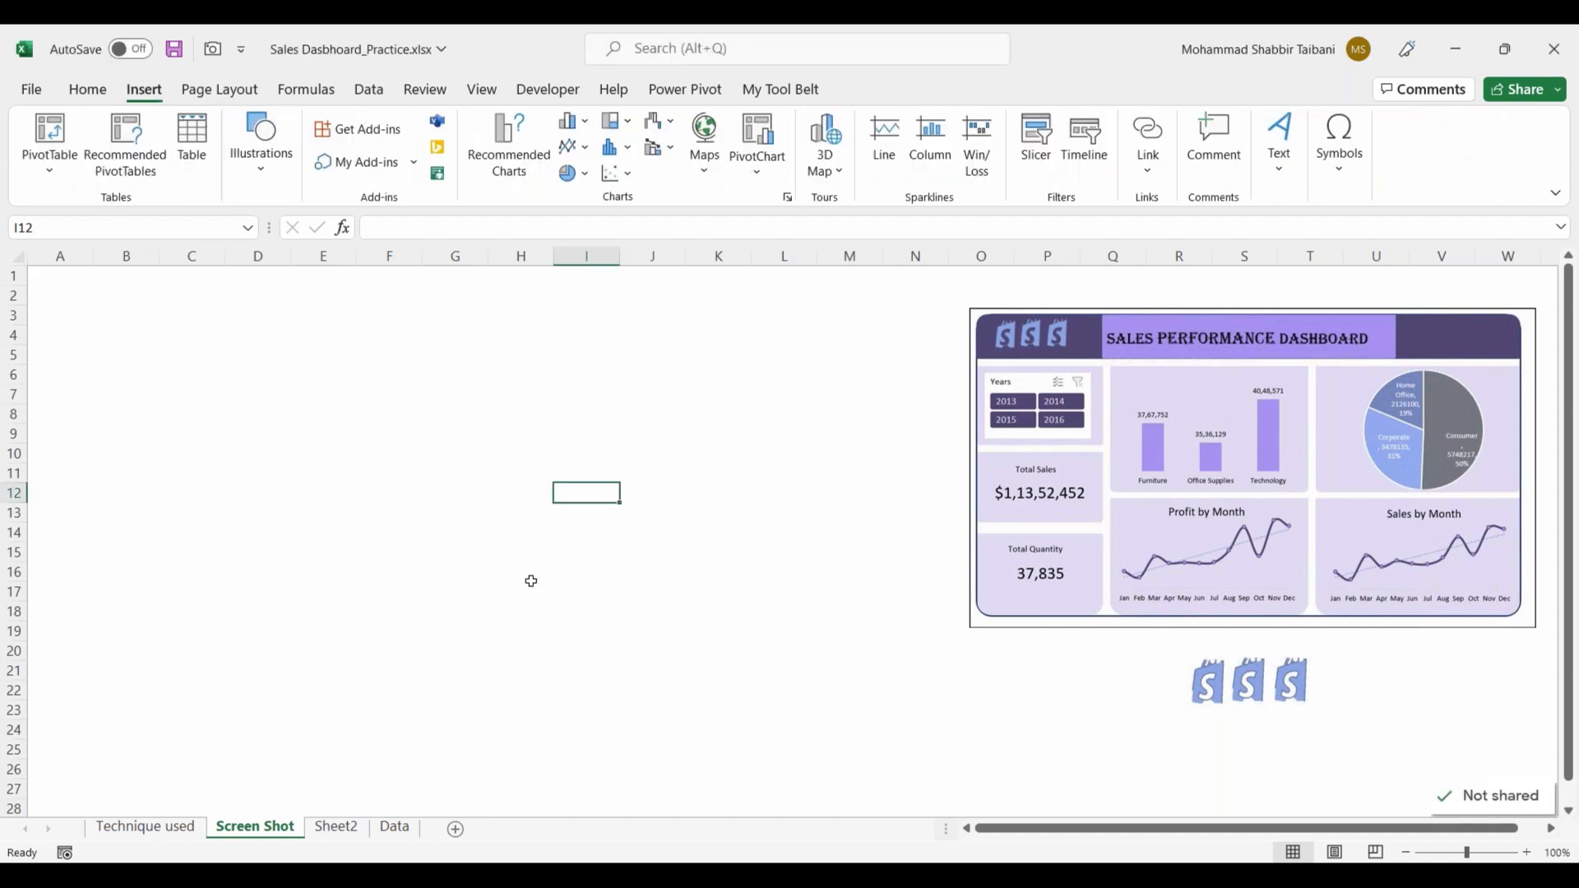
key(alt+Tab)
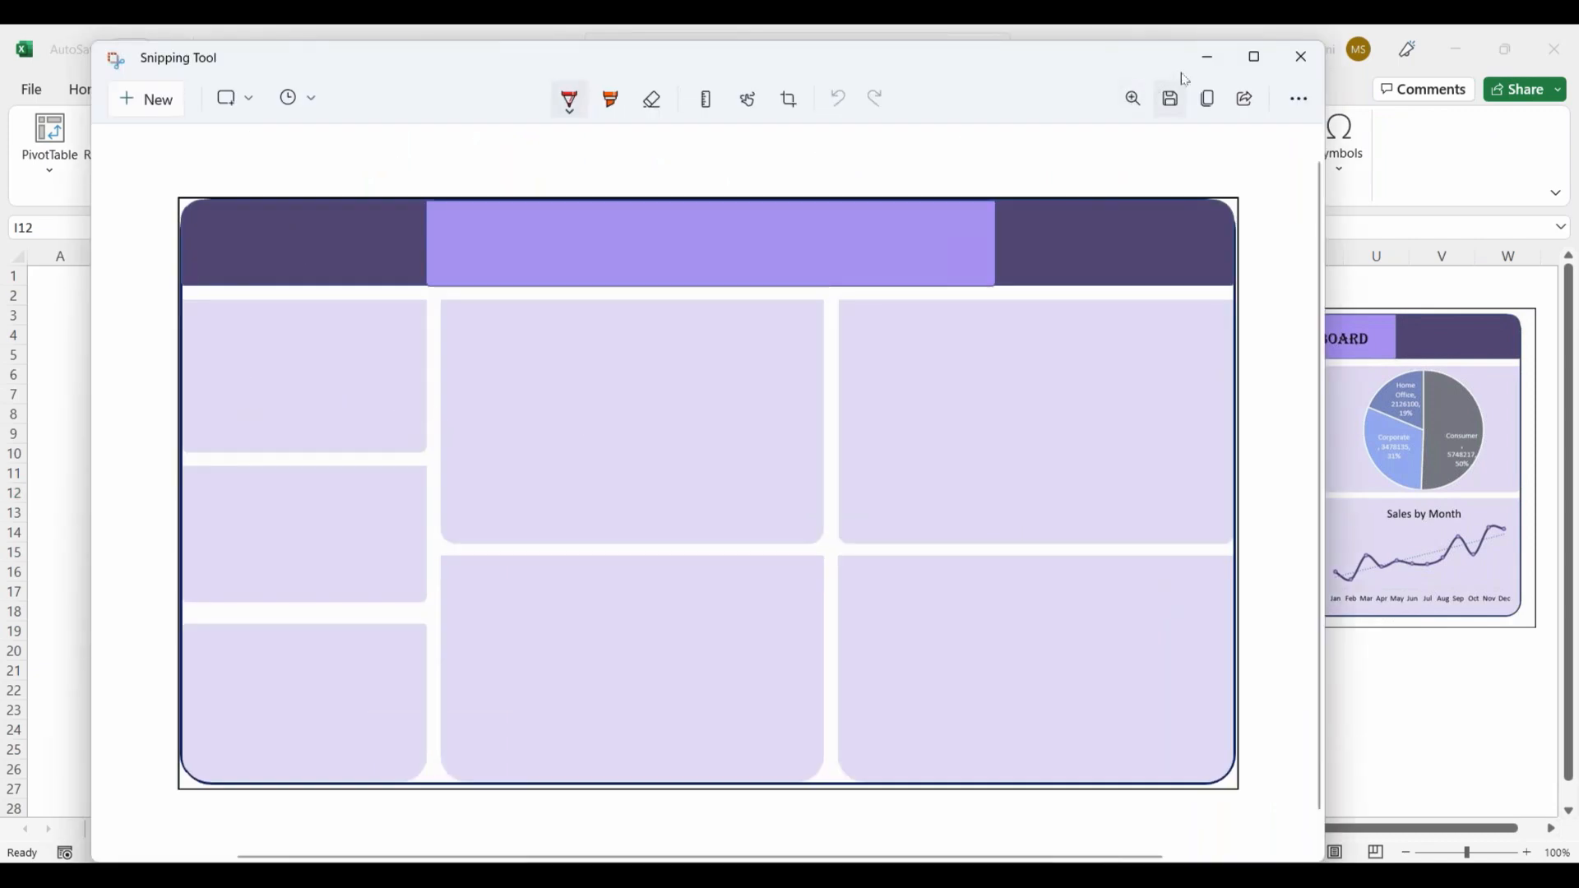
click(1207, 58)
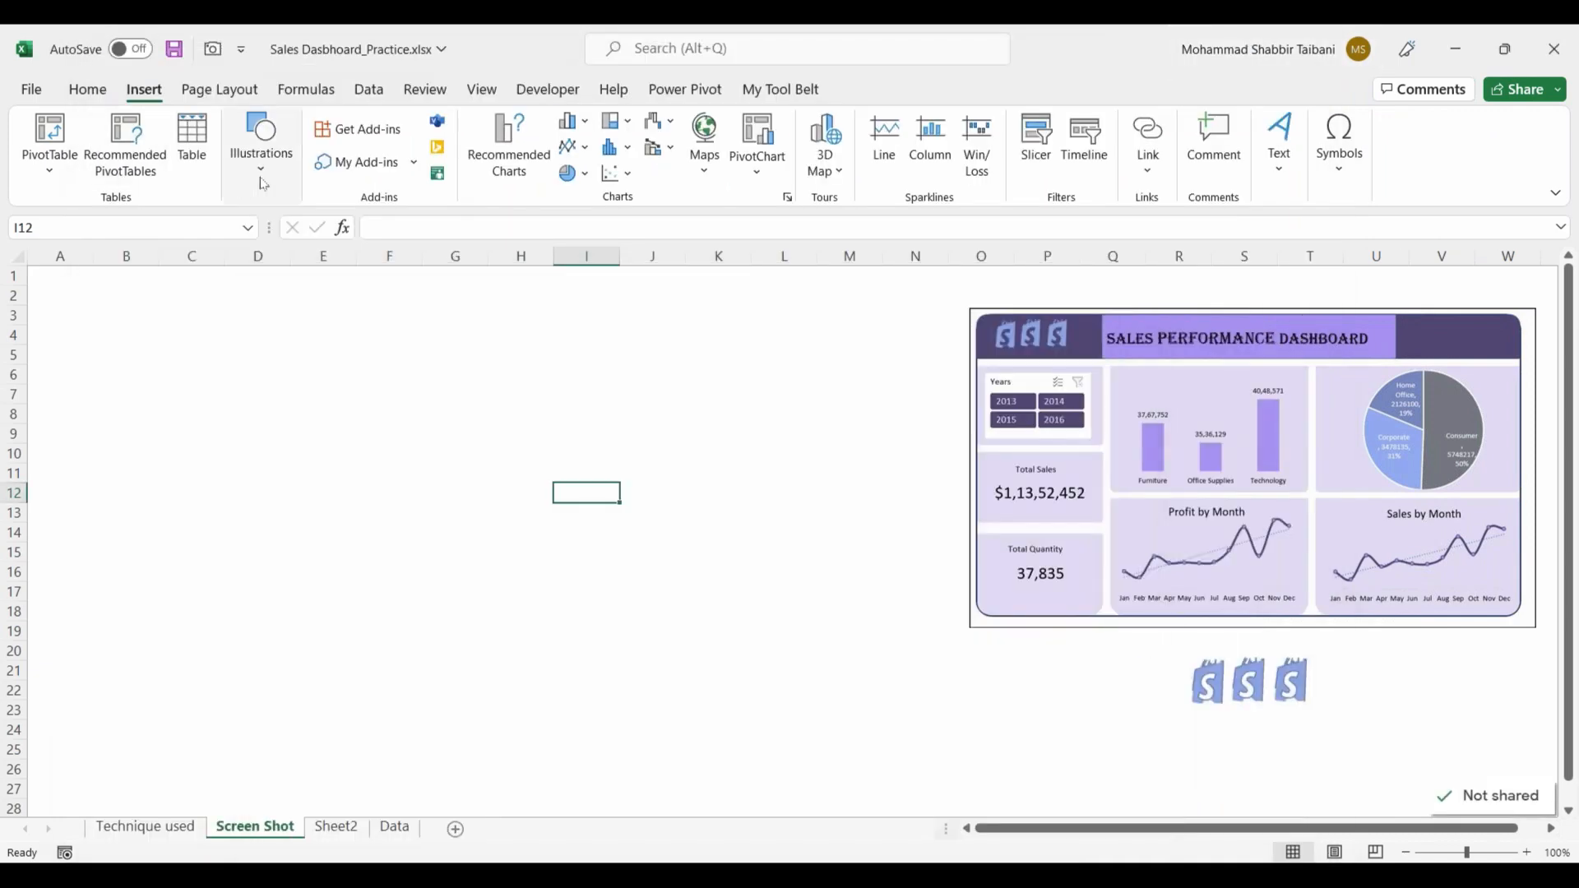
click(251, 175)
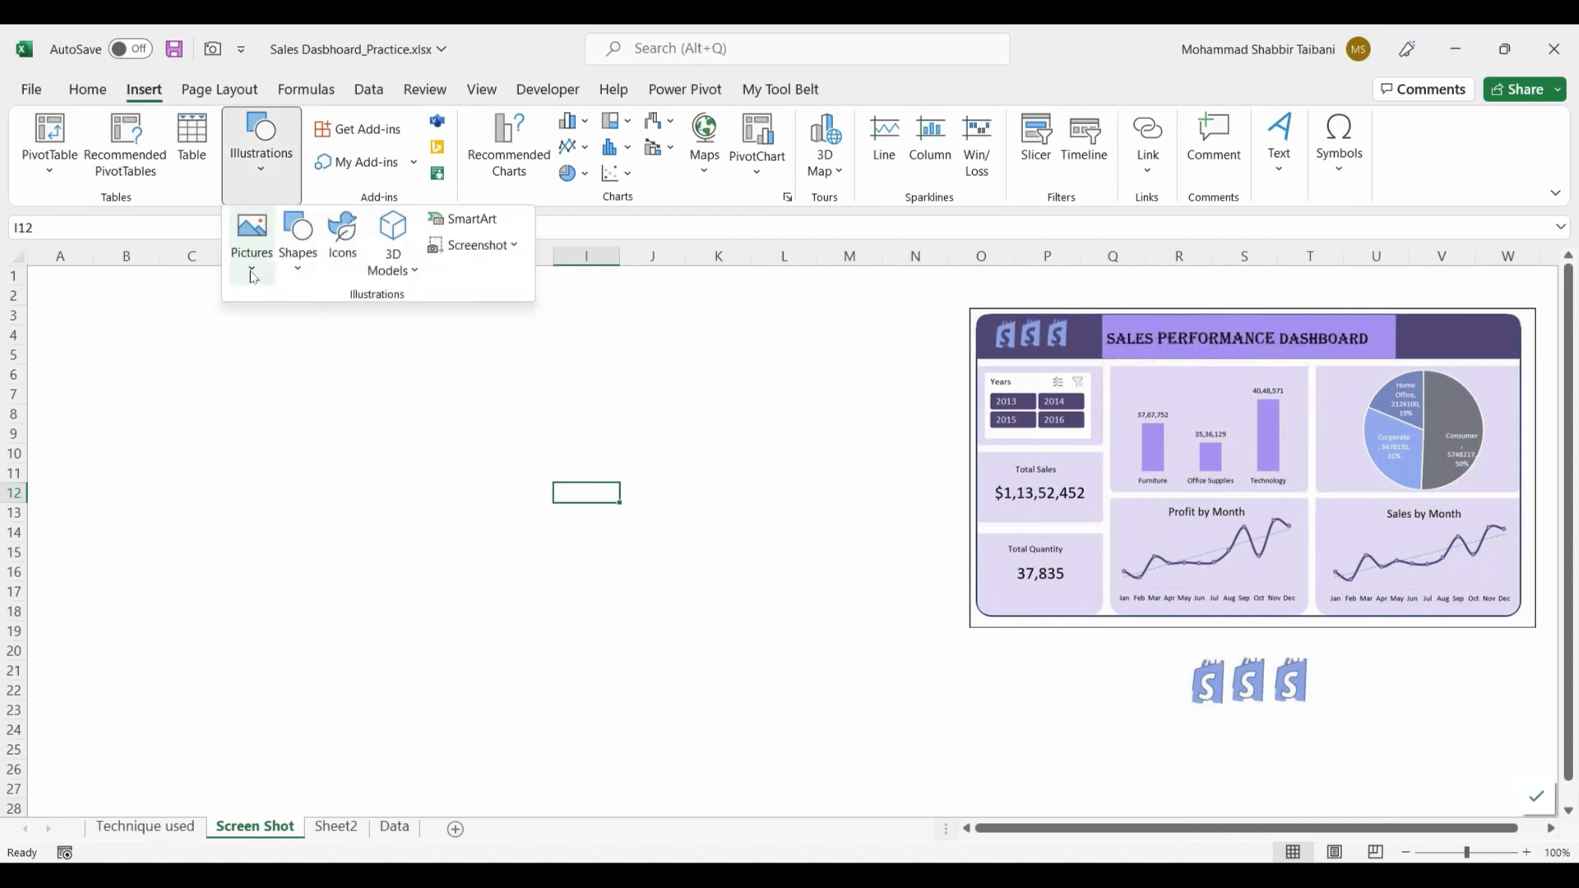
click(252, 238)
click(286, 334)
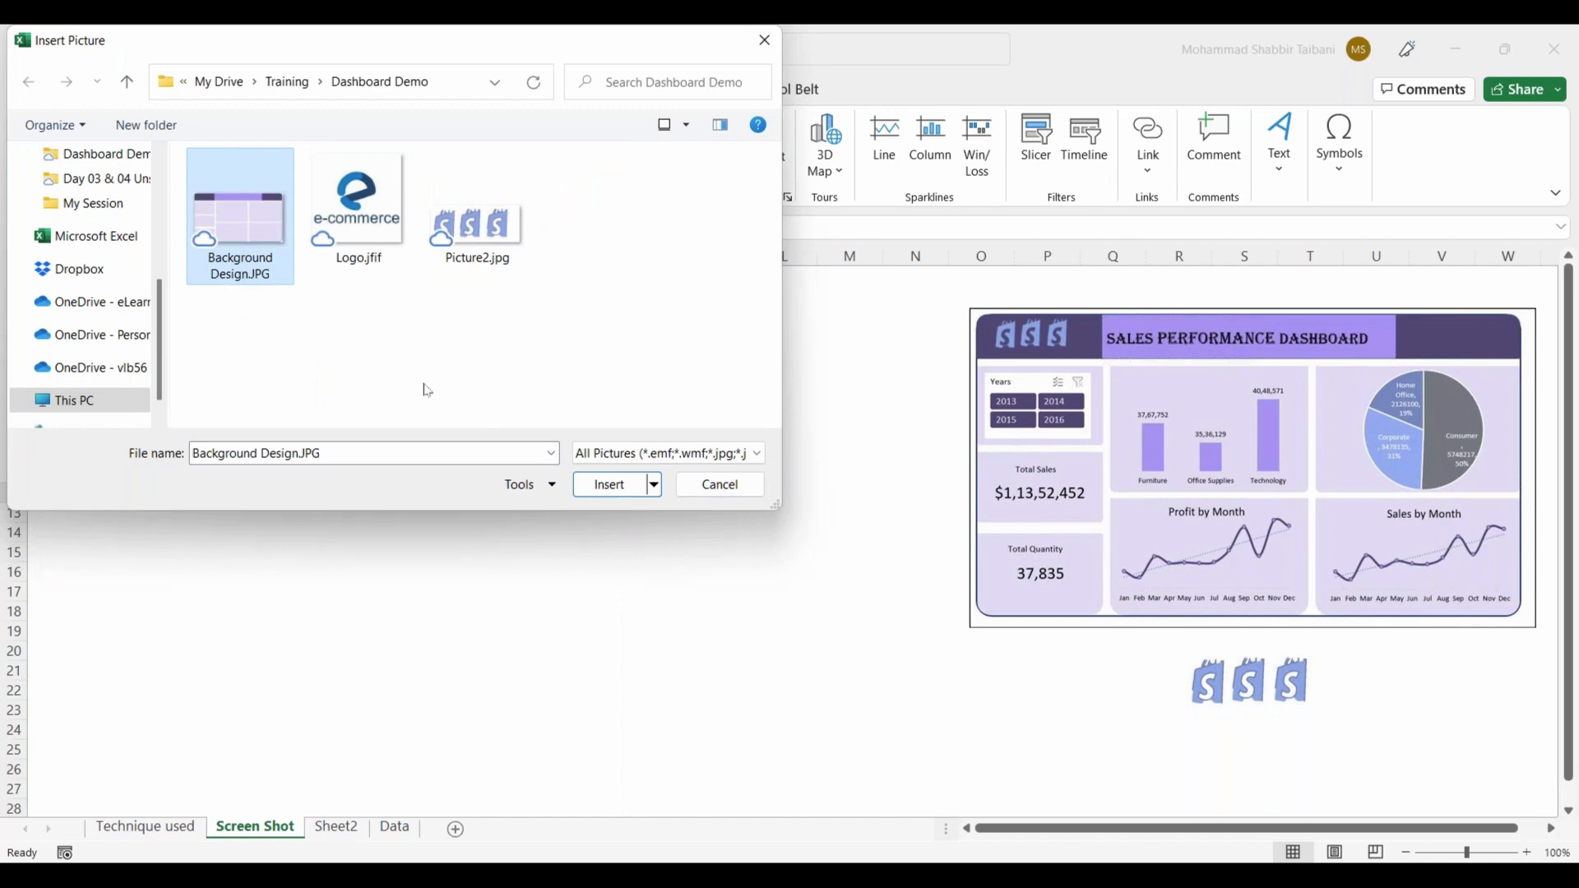
click(602, 496)
Step: Move the inserted background picture toward the sheet's first columns and shift the sample dashboard picture to start at column Q
drag(676, 543, 292, 390)
drag(1082, 452, 1193, 444)
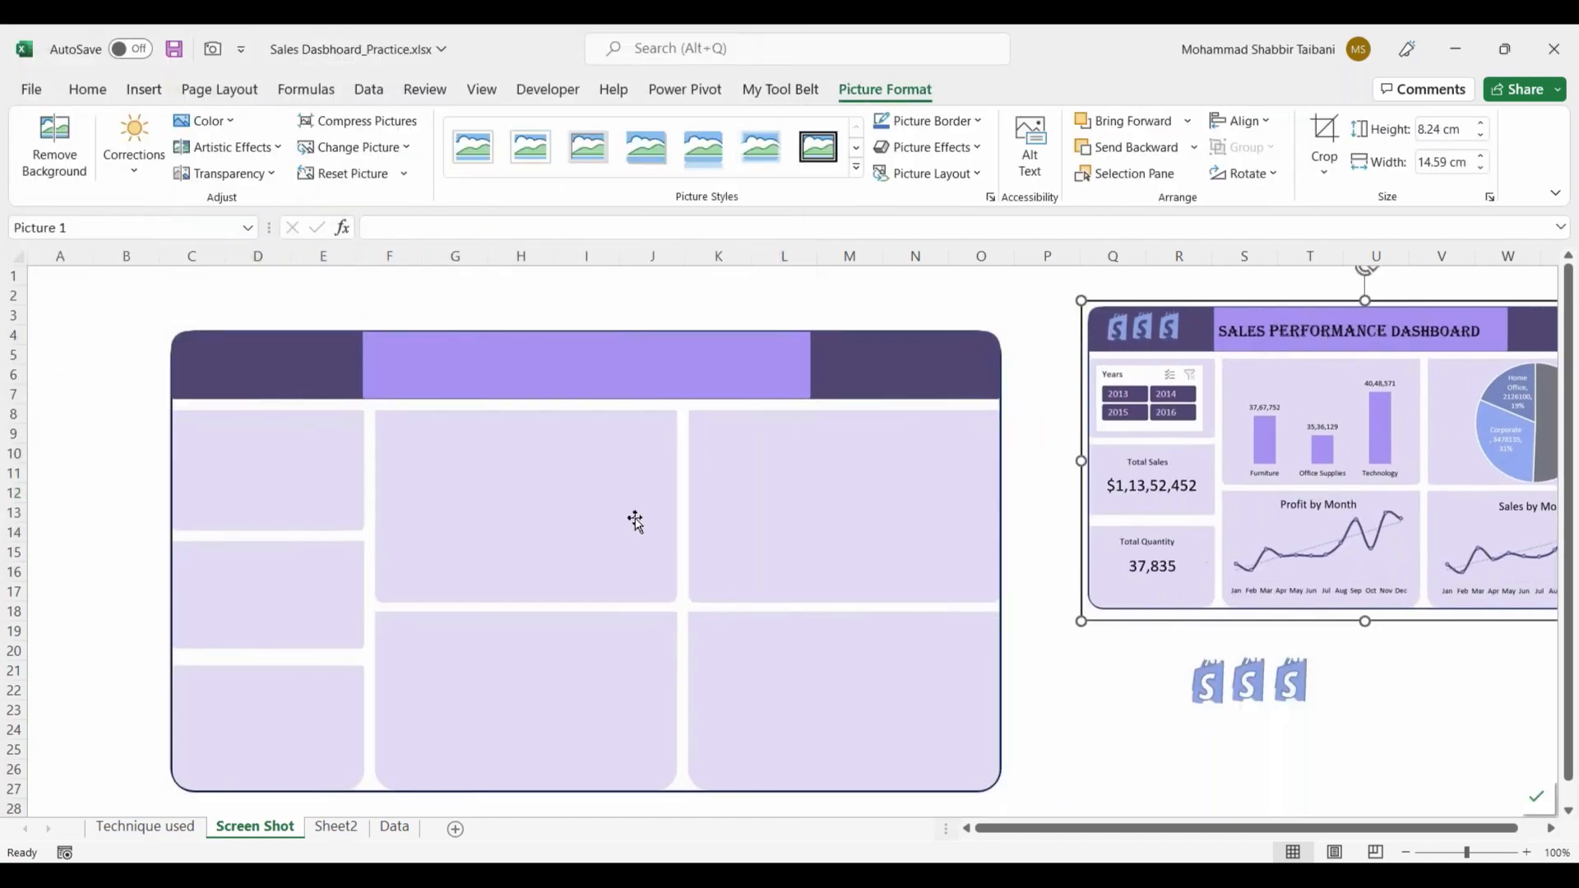
drag(542, 517, 453, 479)
Step: Enlarge the background picture so it spans columns A to O and about rows 1 to 28
drag(916, 757, 1001, 794)
click(808, 654)
click(1045, 597)
click(953, 689)
scroll(994, 691, down, 2)
drag(994, 691, 1040, 707)
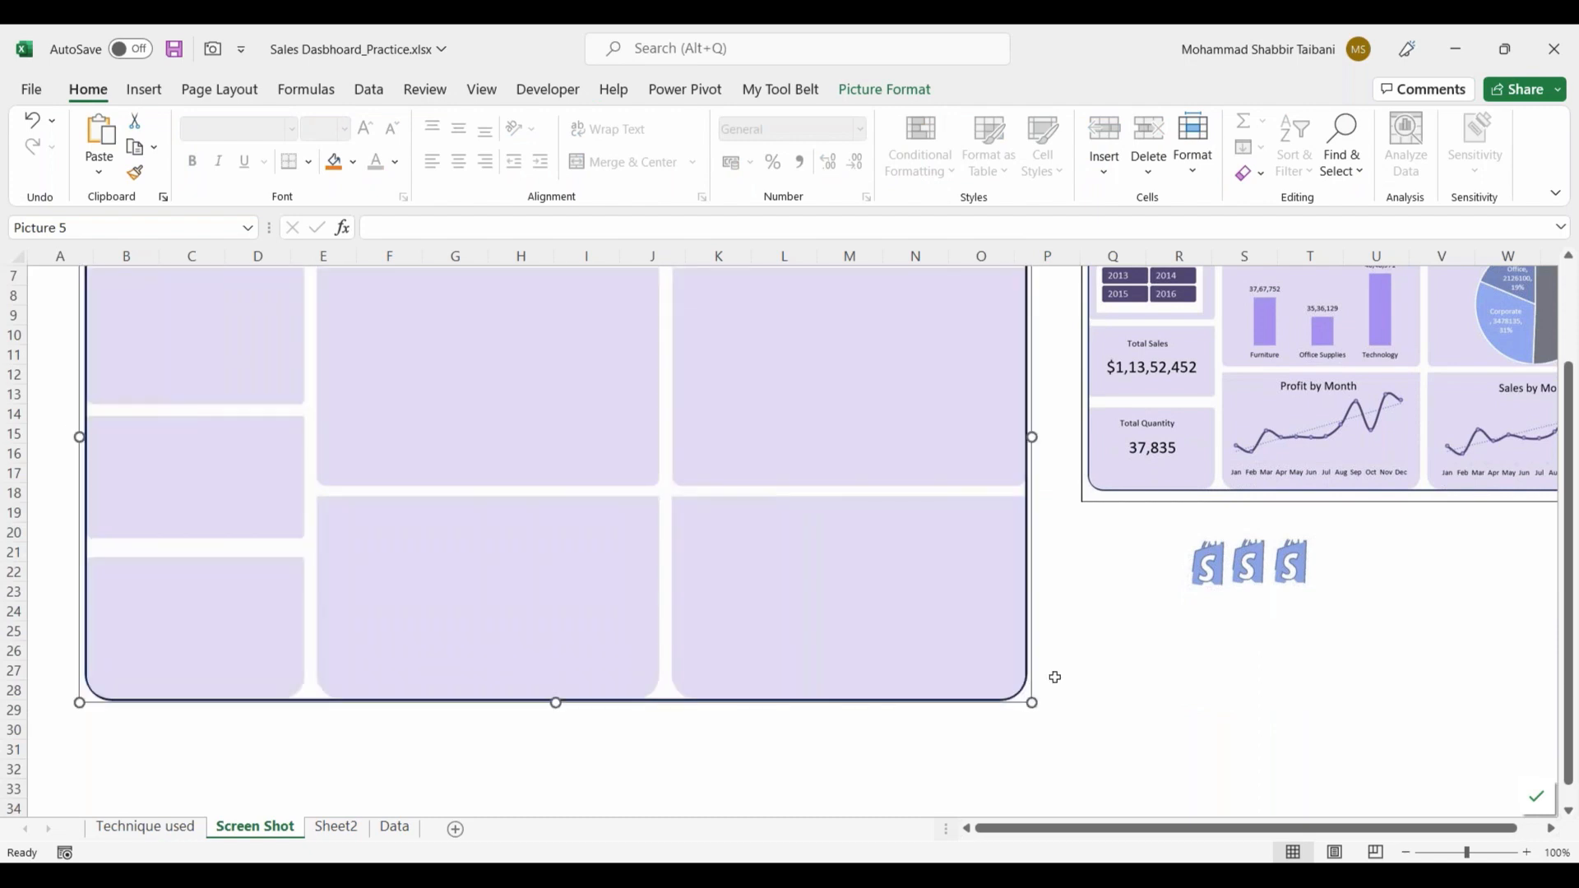
scroll(1054, 676, up, 2)
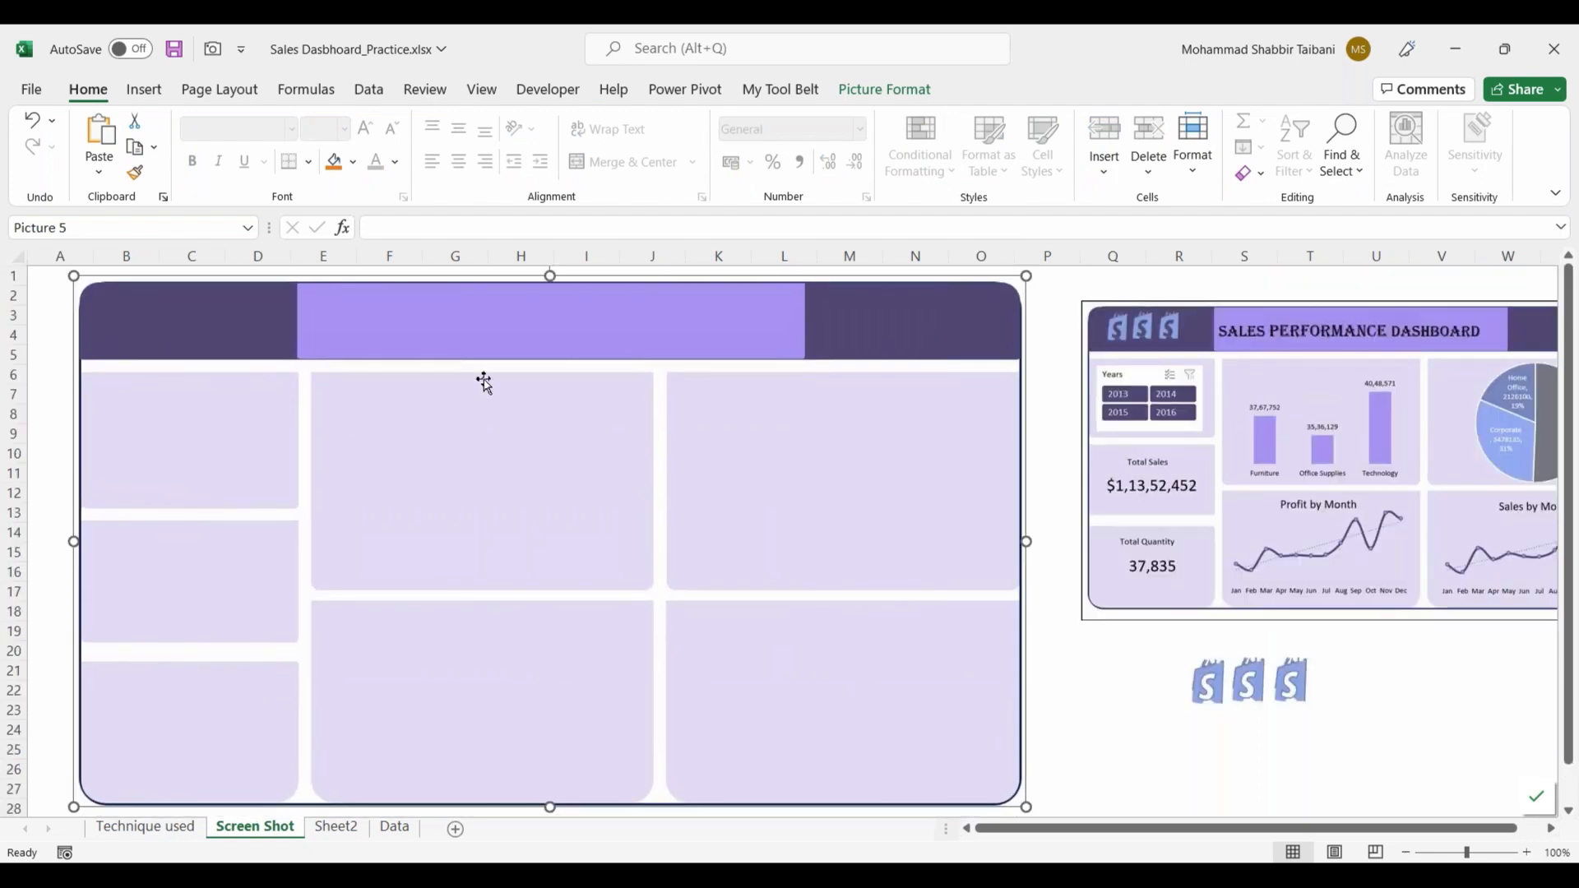
click(1044, 415)
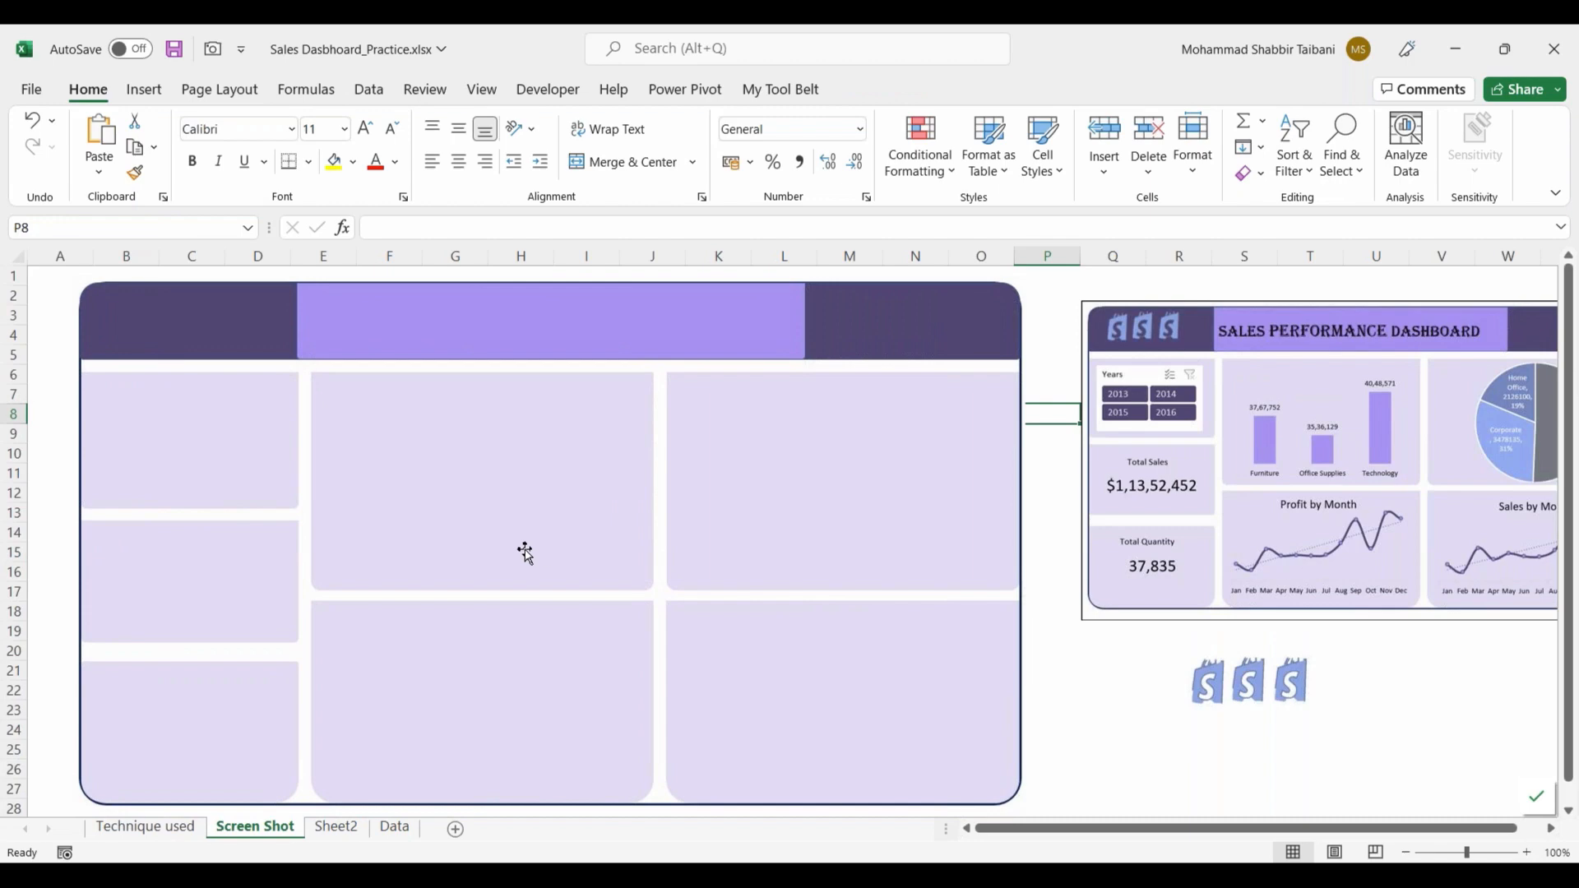
Step: Compare the background panels with the sample dashboard and move the background picture so it starts in cell A1
drag(285, 423, 1163, 509)
drag(118, 329, 280, 516)
ctrl+drag(312, 317, 500, 510)
ctrl+drag(587, 334, 729, 513)
ctrl+drag(247, 549, 441, 694)
ctrl+drag(586, 572, 721, 685)
drag(1304, 649, 404, 553)
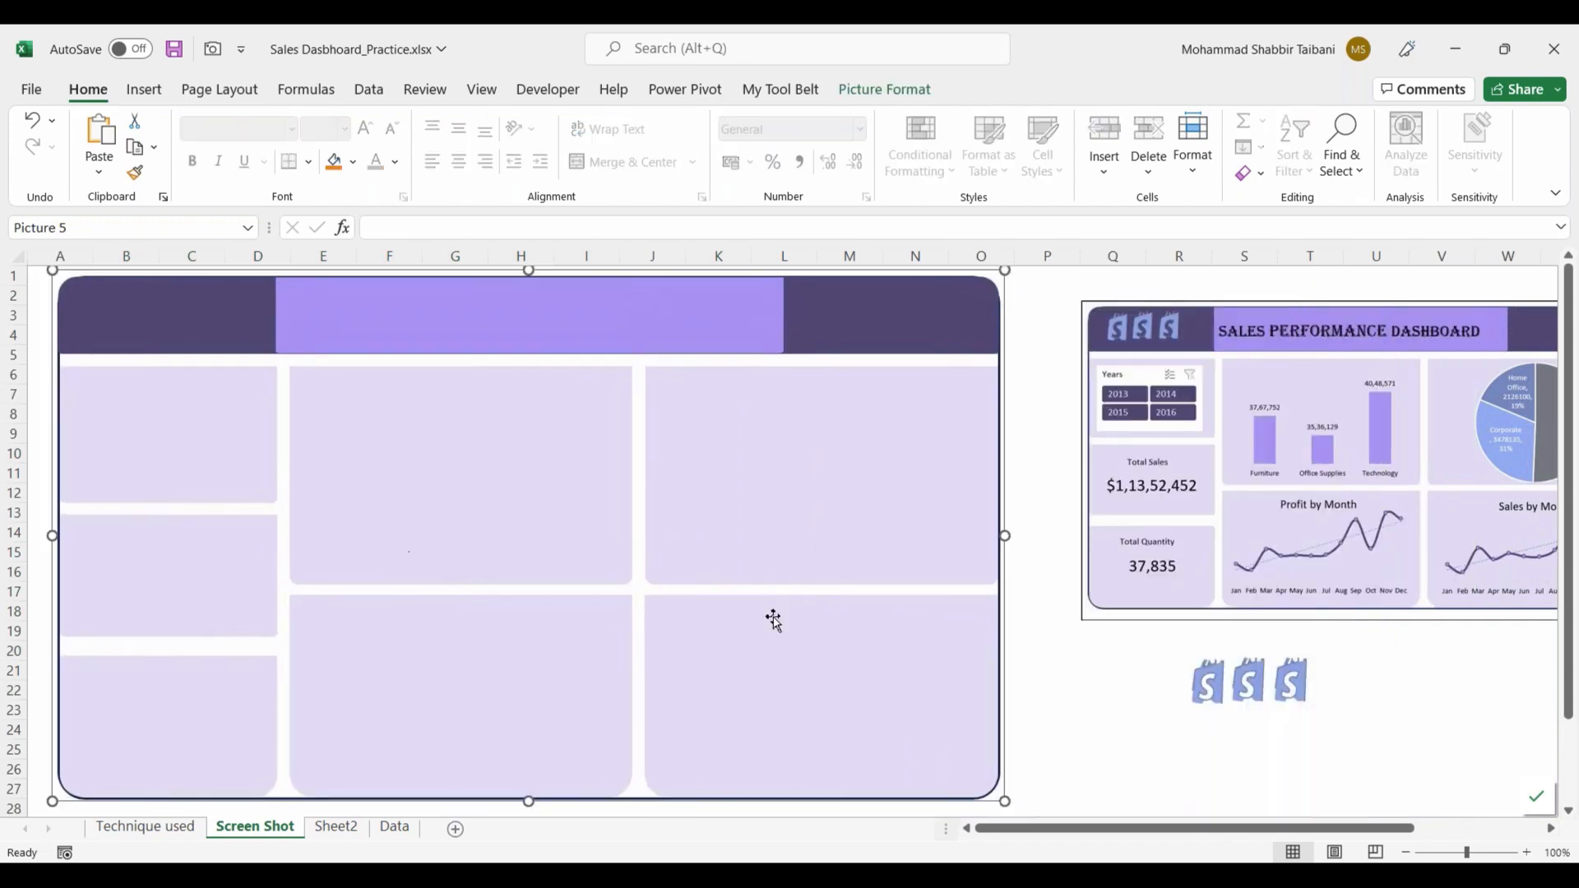
click(1041, 519)
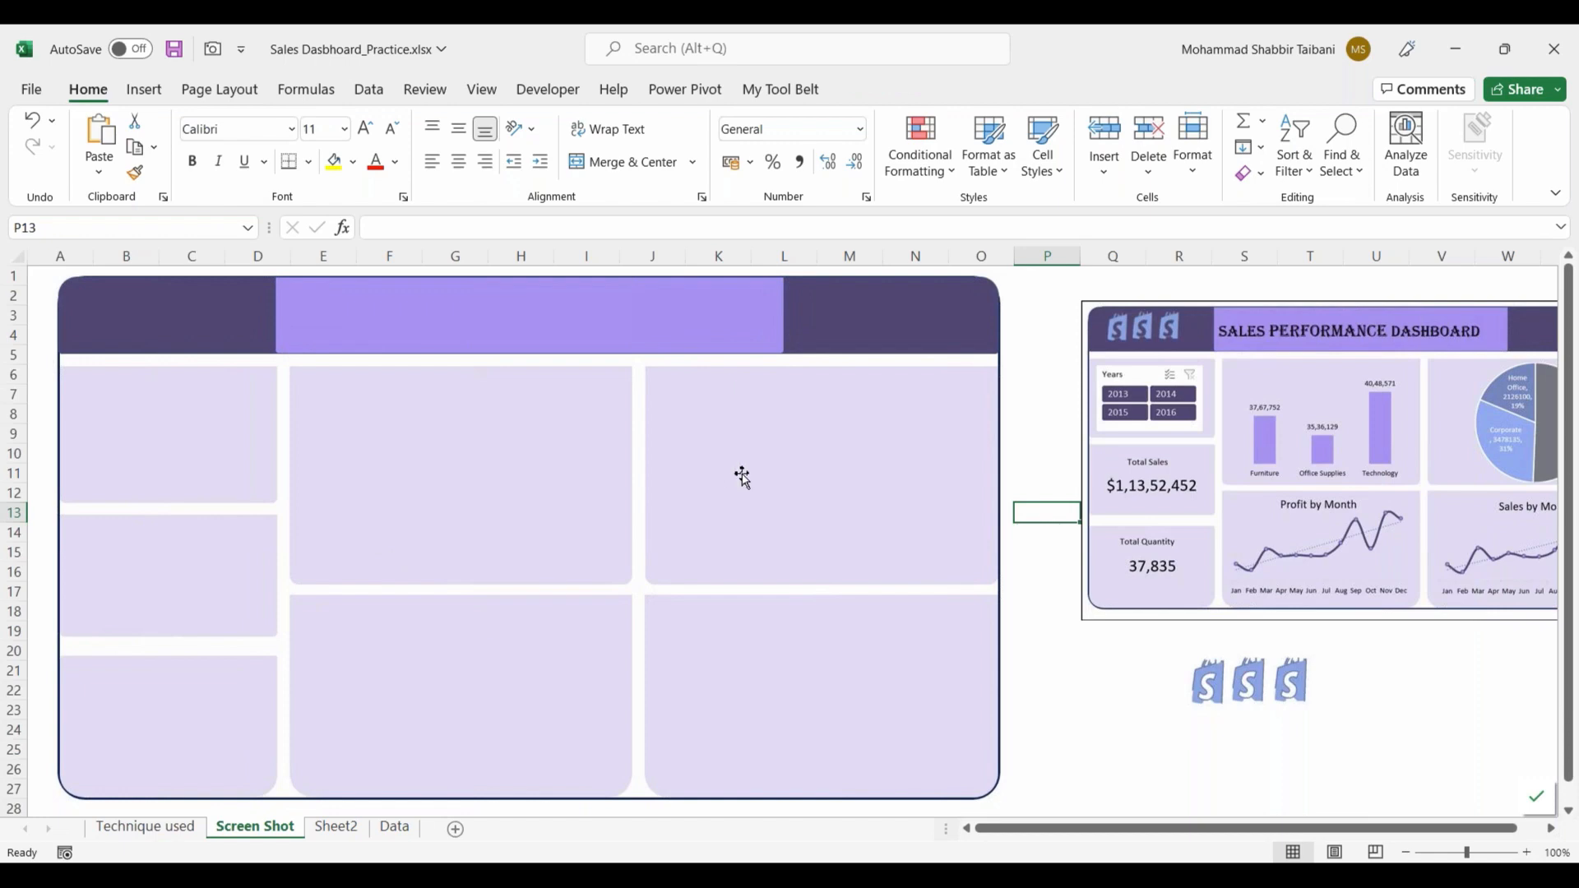
Step: Move the Years slicer from Sheet2 to the Screen Shot sheet and fit it inside the background's first small panel
click(333, 829)
click(311, 622)
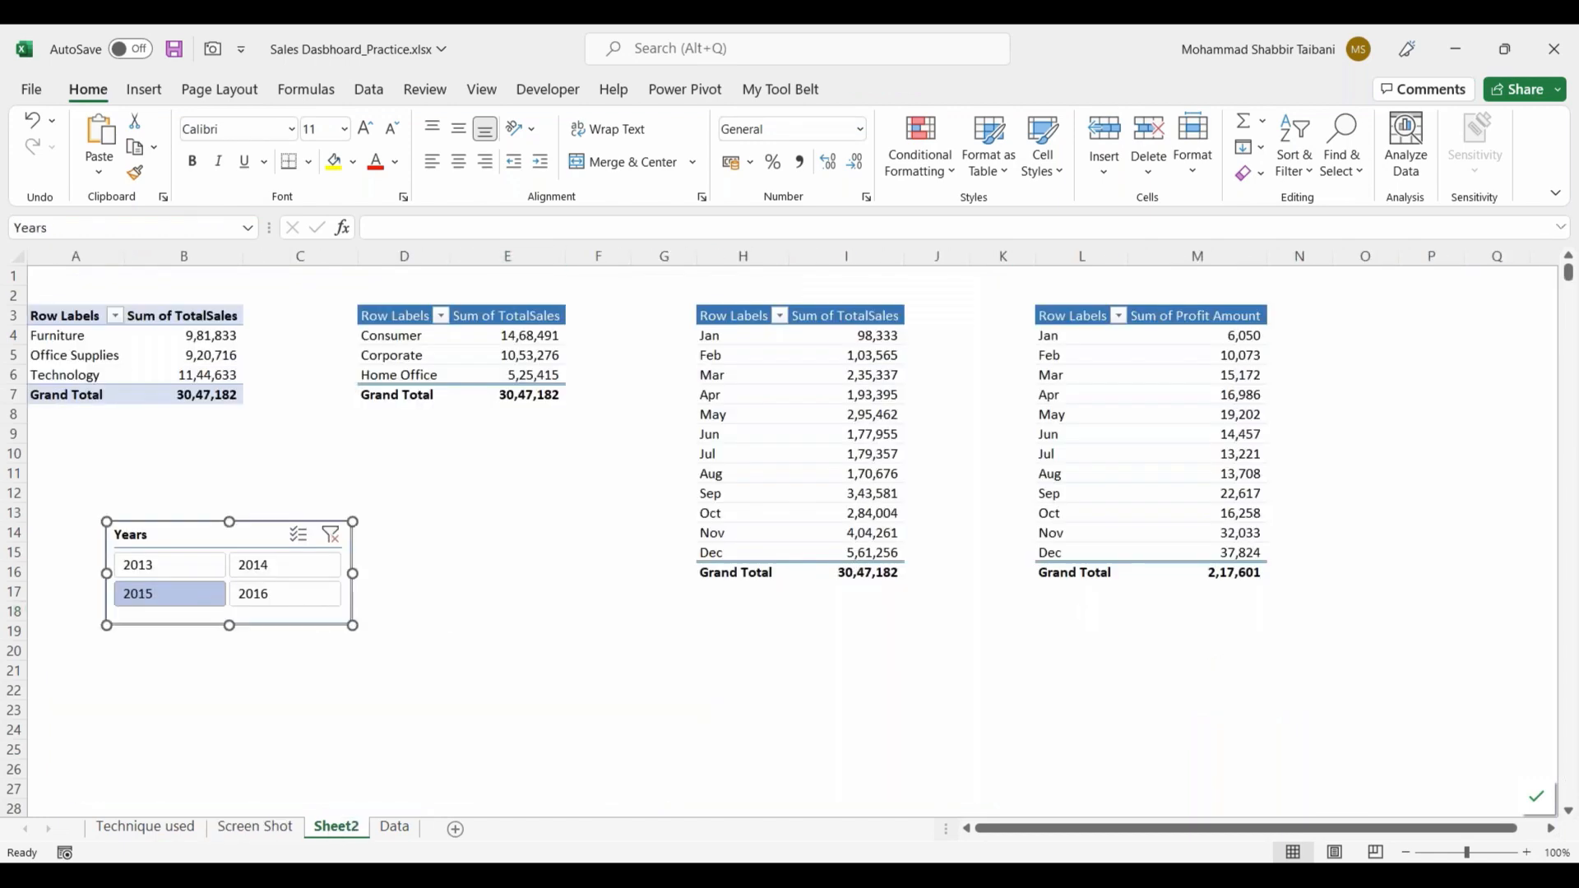
key(Delete)
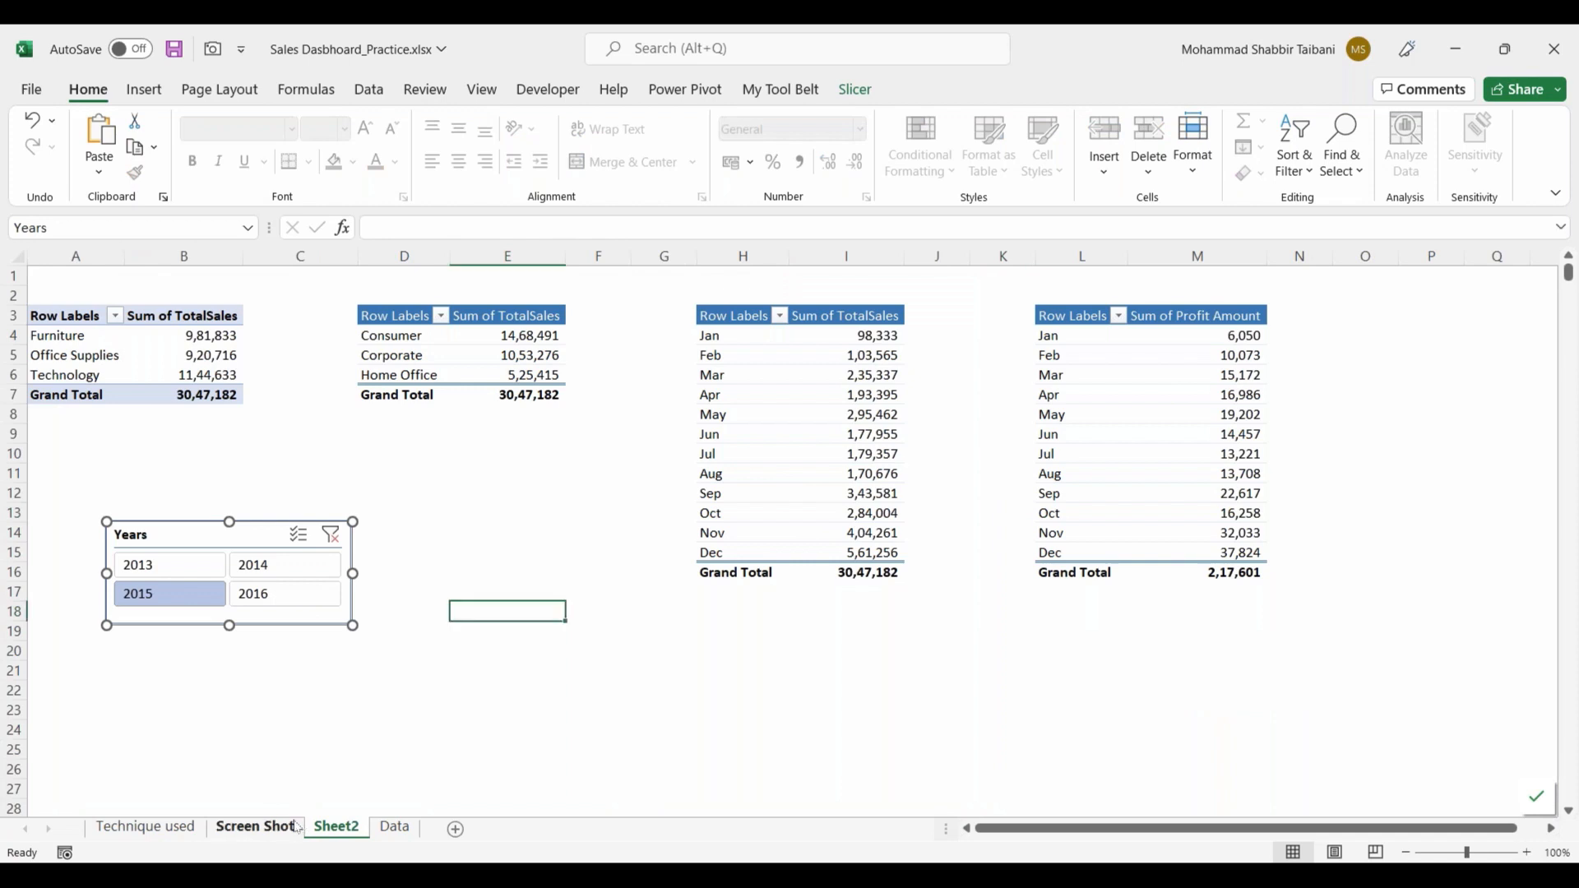
click(262, 826)
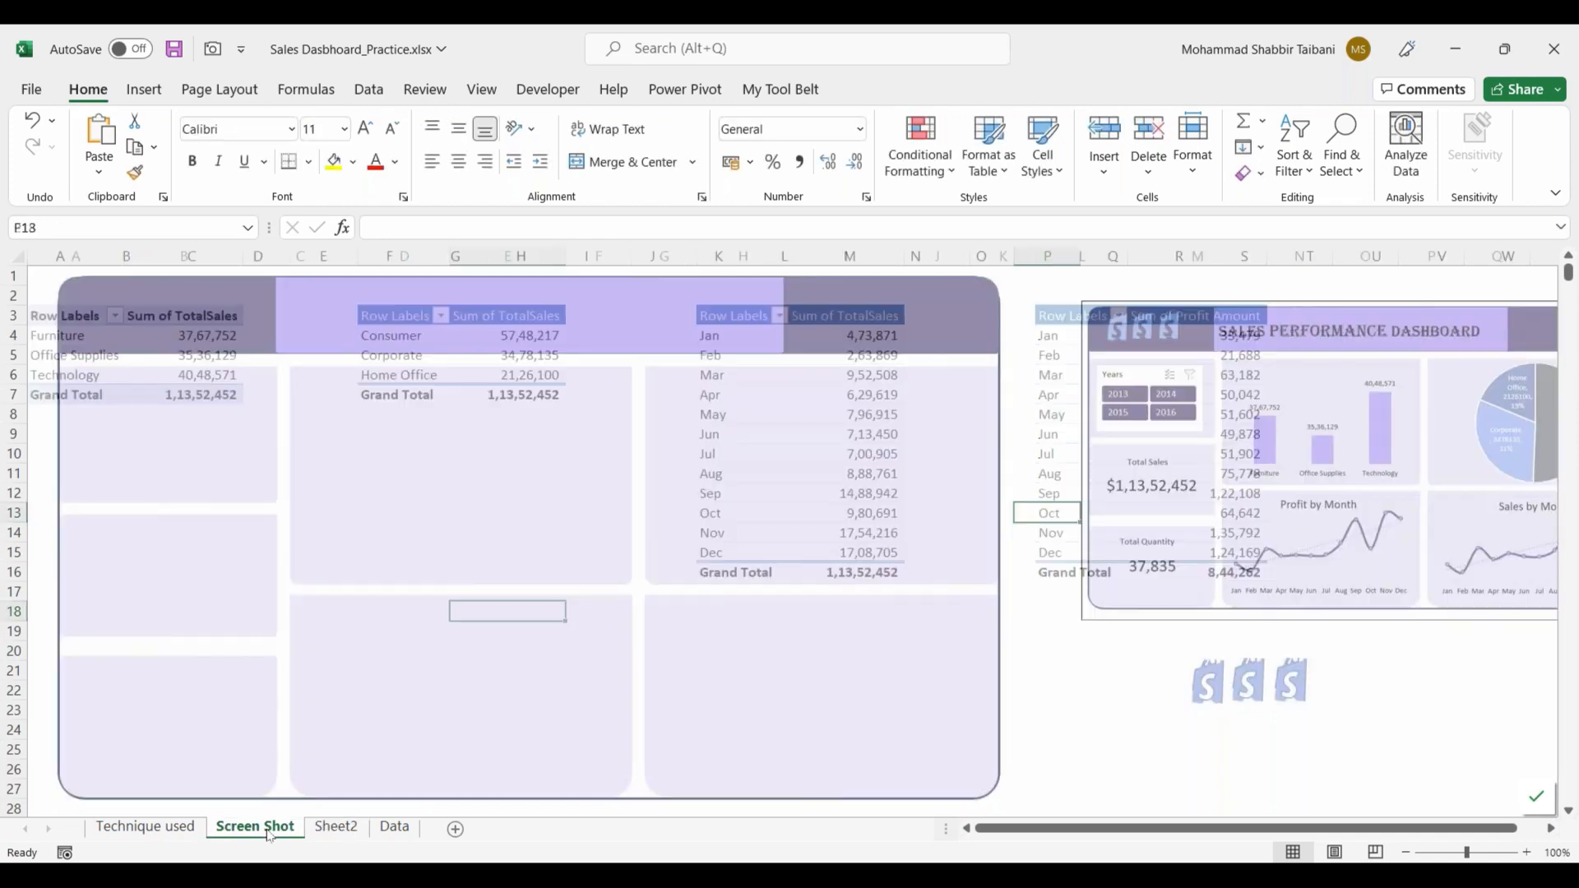
key(ctrl+v)
drag(1102, 518, 149, 394)
drag(311, 432, 222, 477)
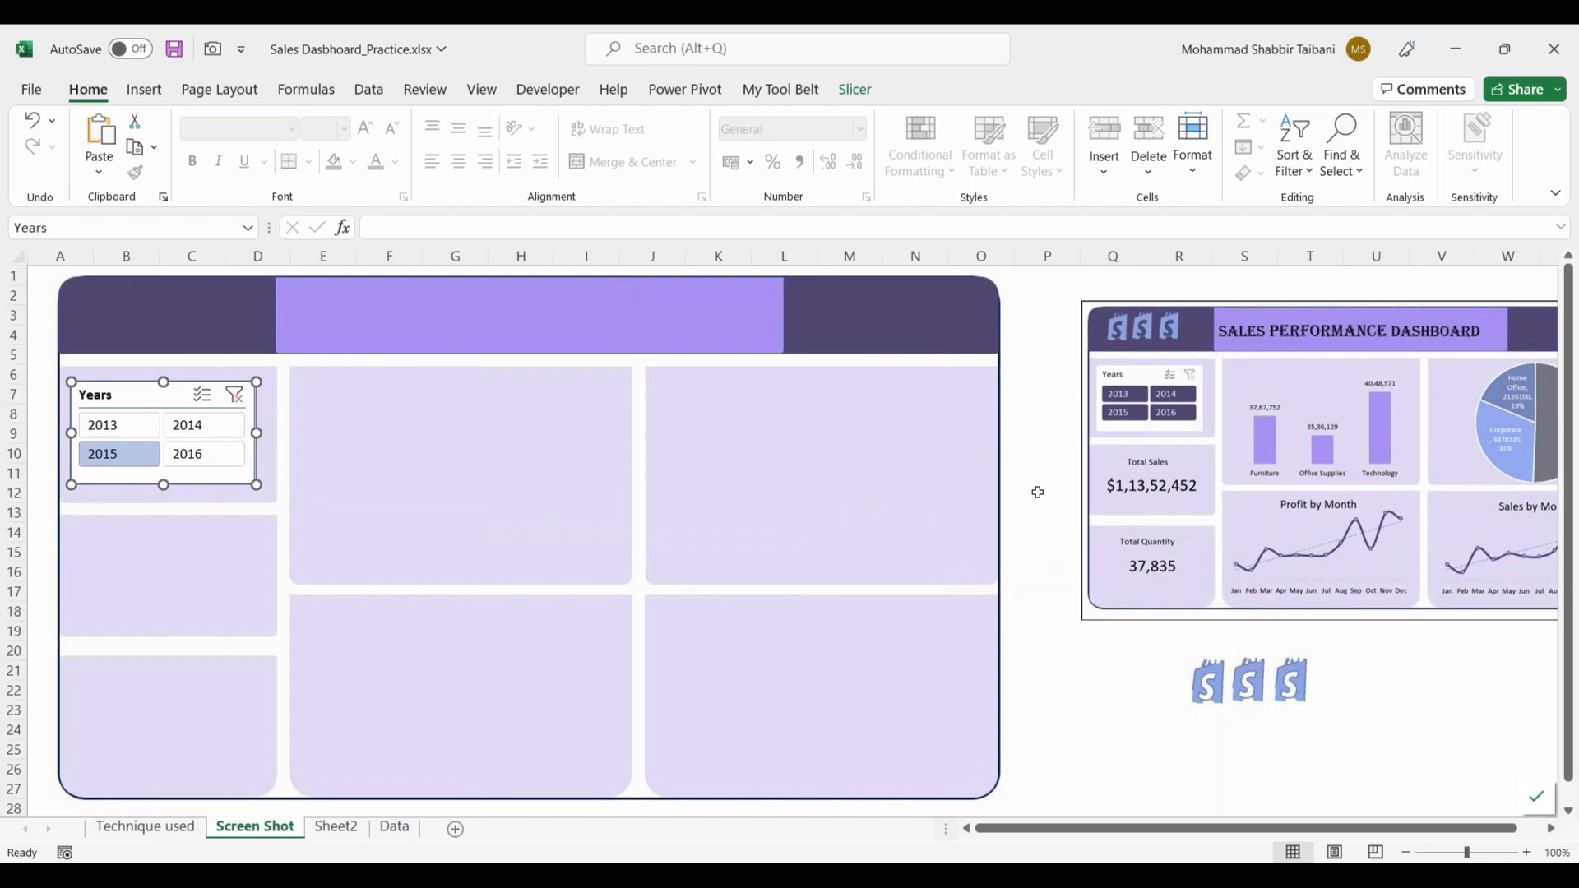
Step: Apply the custom purple slicer style to the Years slicer
right_click(240, 482)
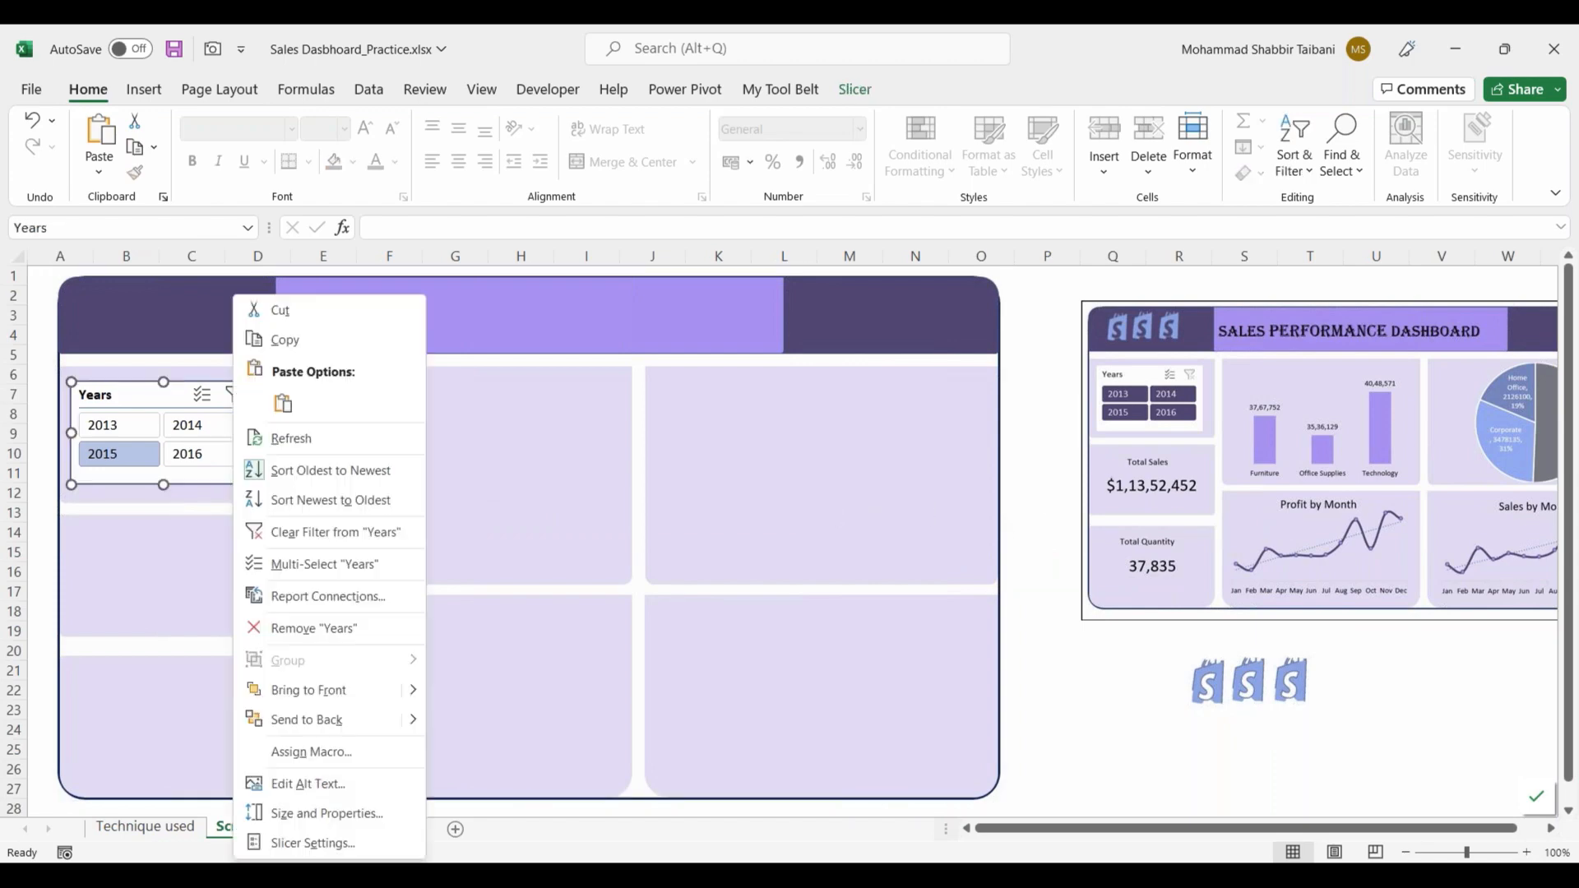
click(713, 189)
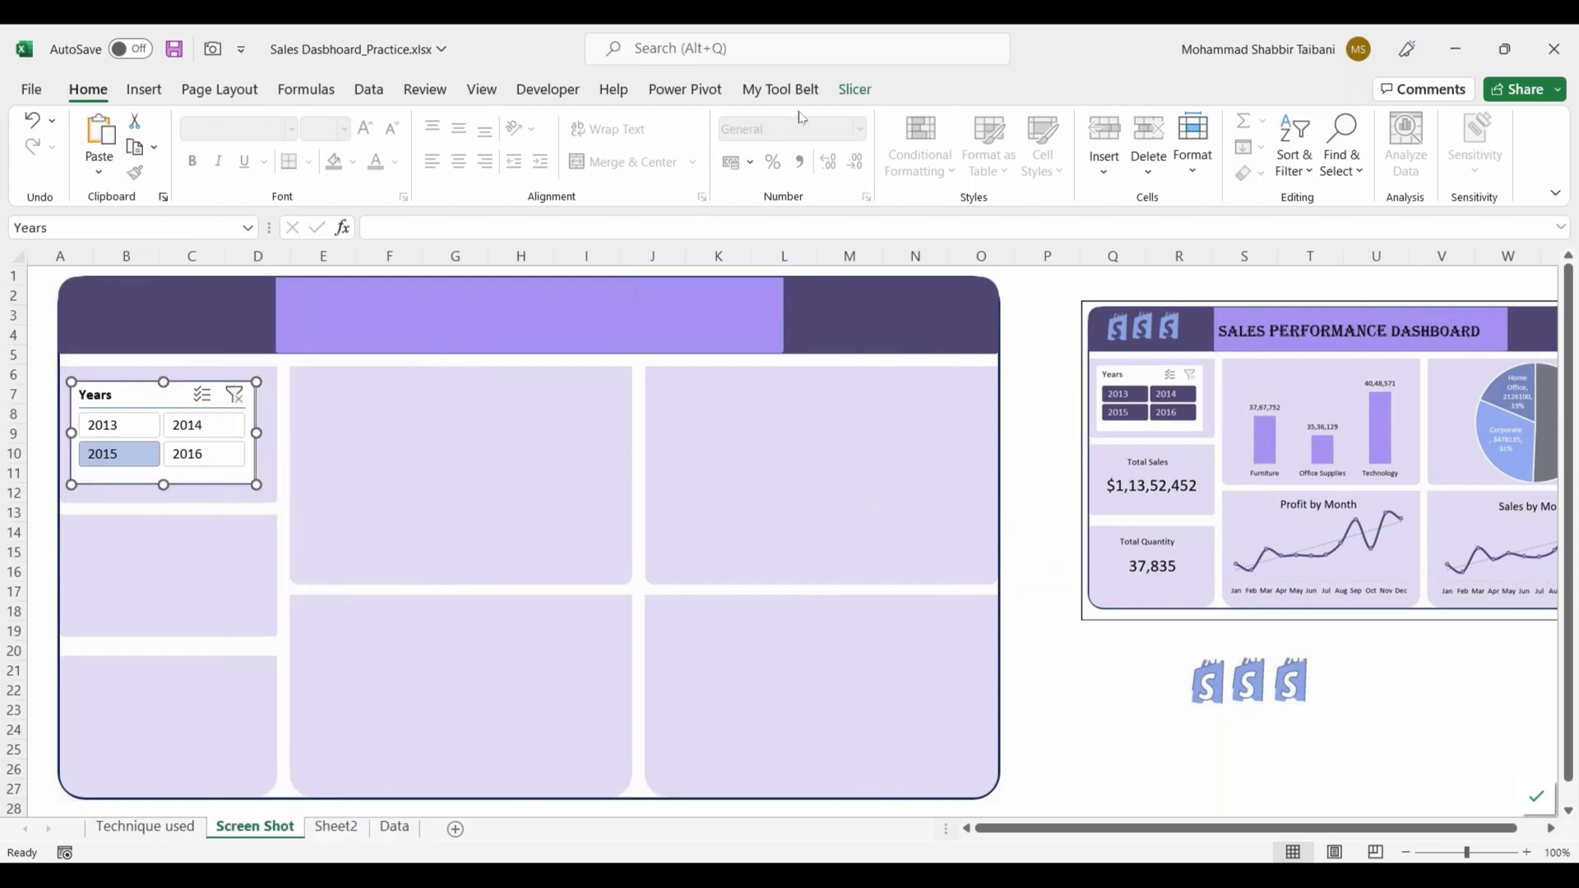
click(855, 91)
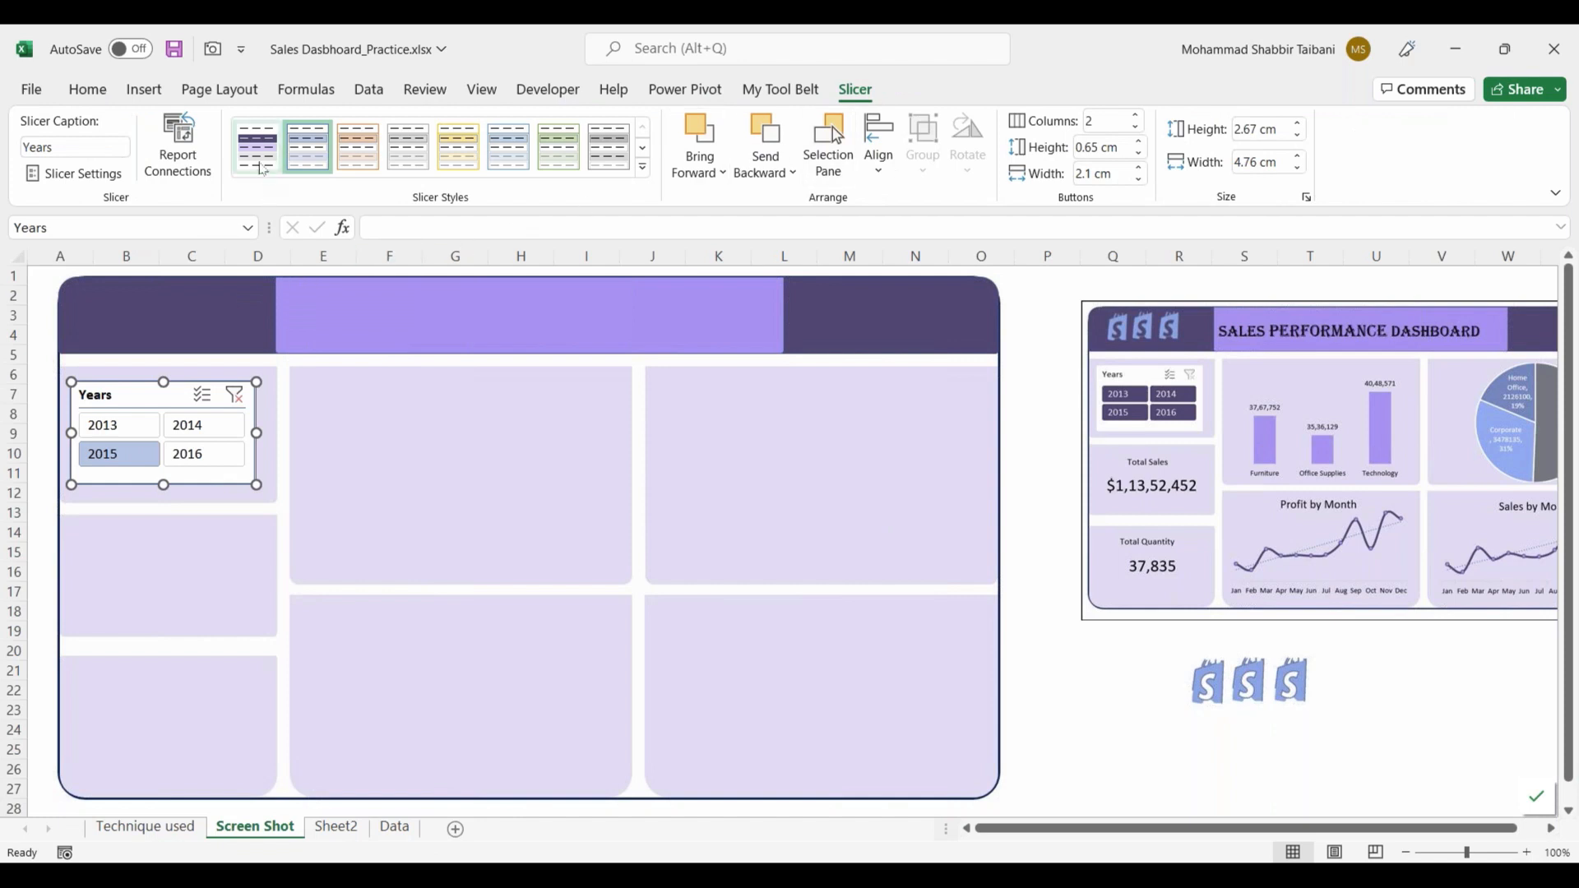
click(262, 162)
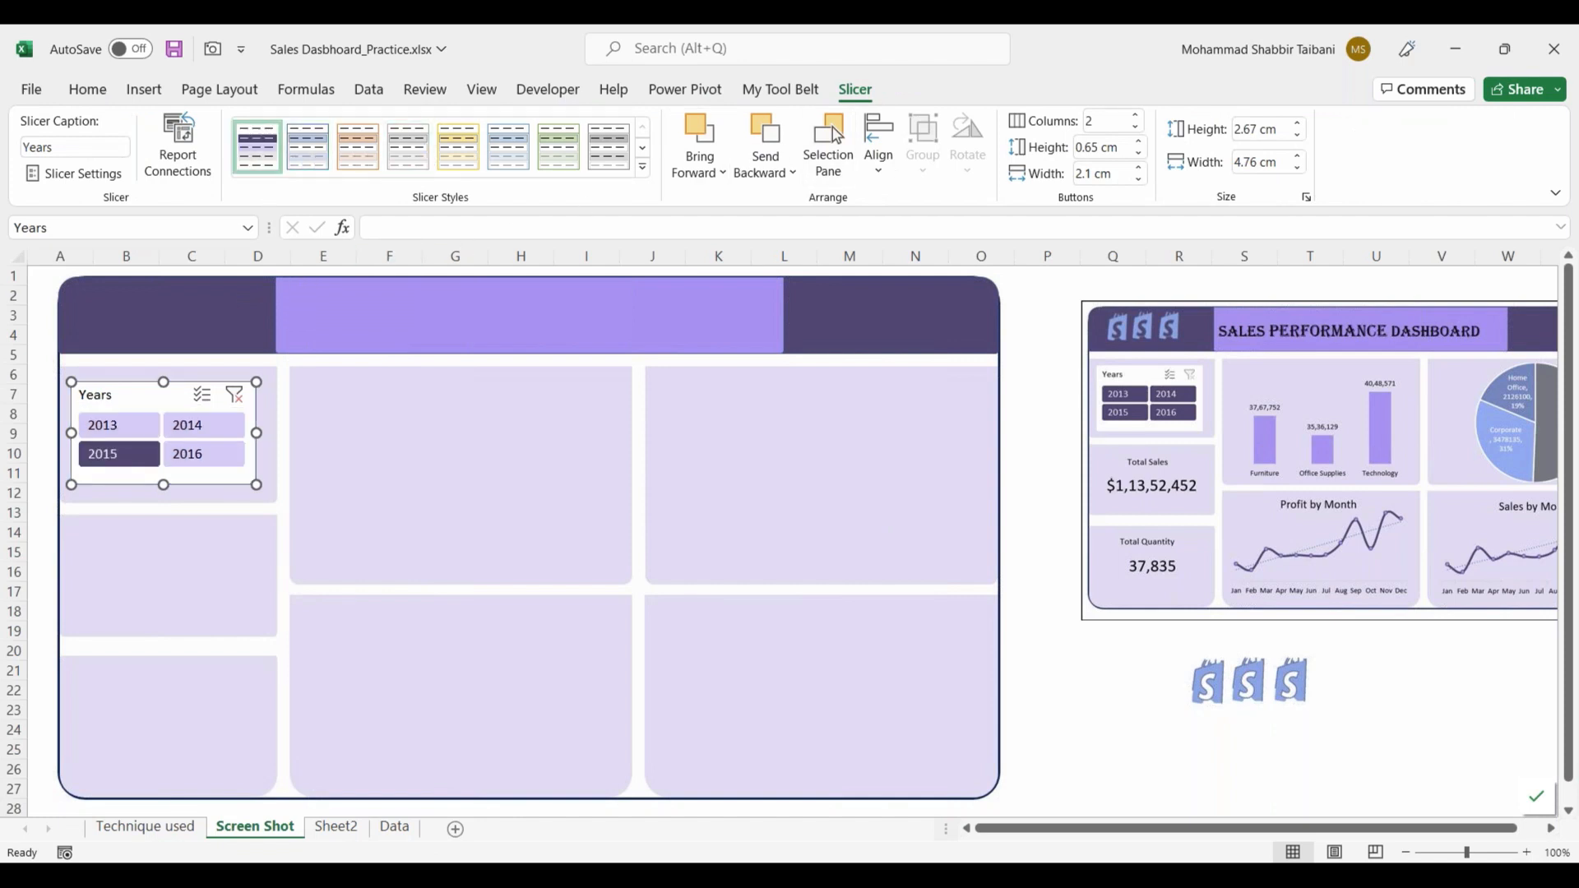
click(441, 423)
Step: Nudge the Years slicer down within its panel, filter to 2014 and check the PivotTables on Sheet2
click(160, 390)
click(294, 504)
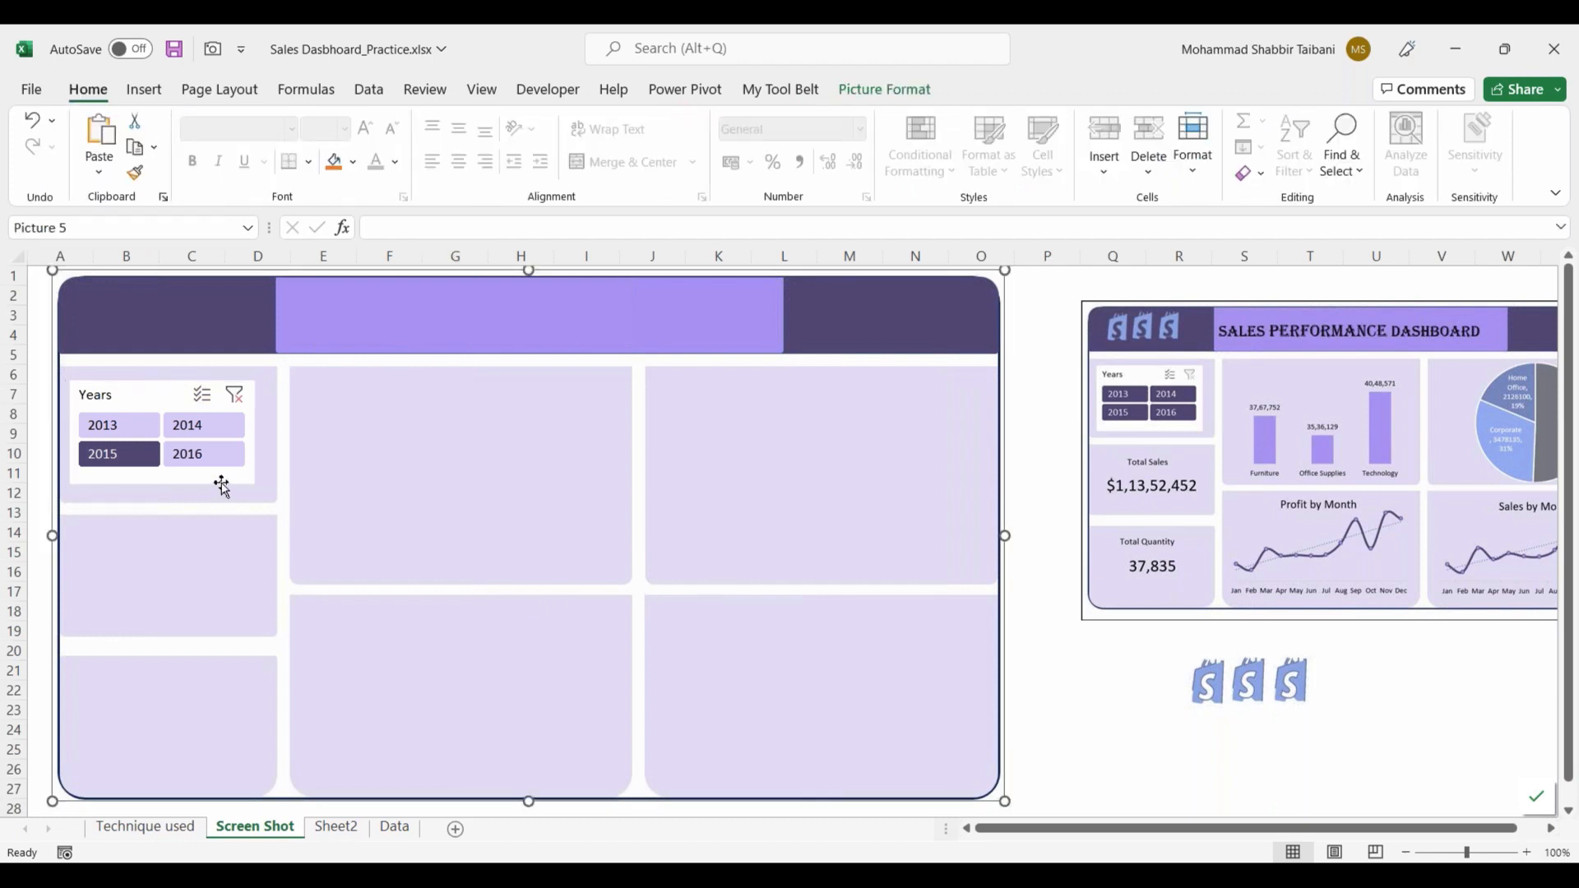
click(219, 479)
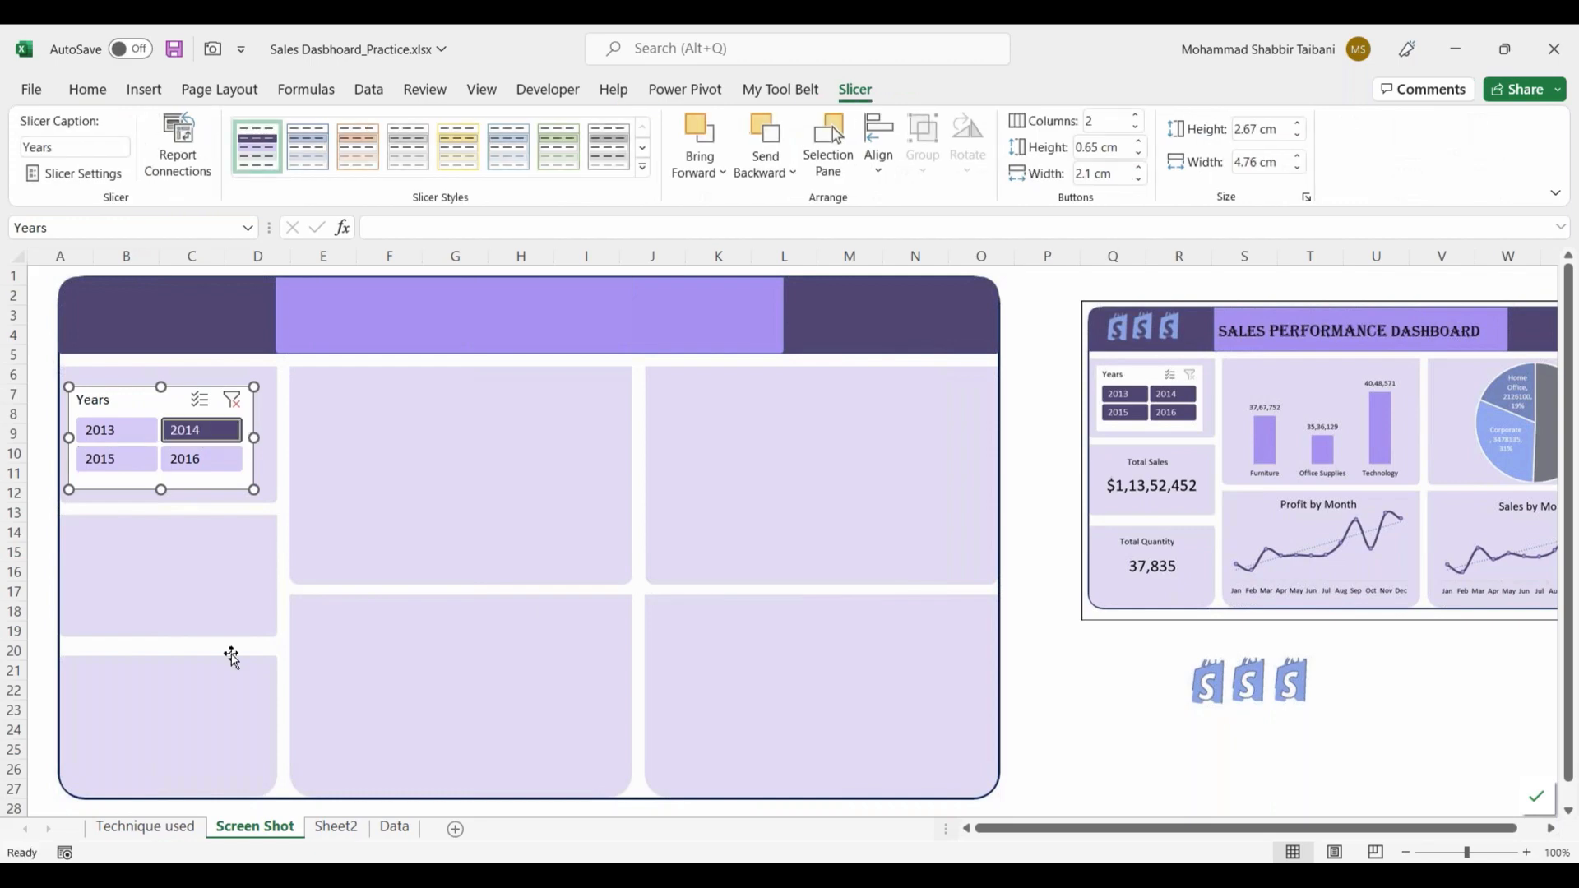
click(340, 832)
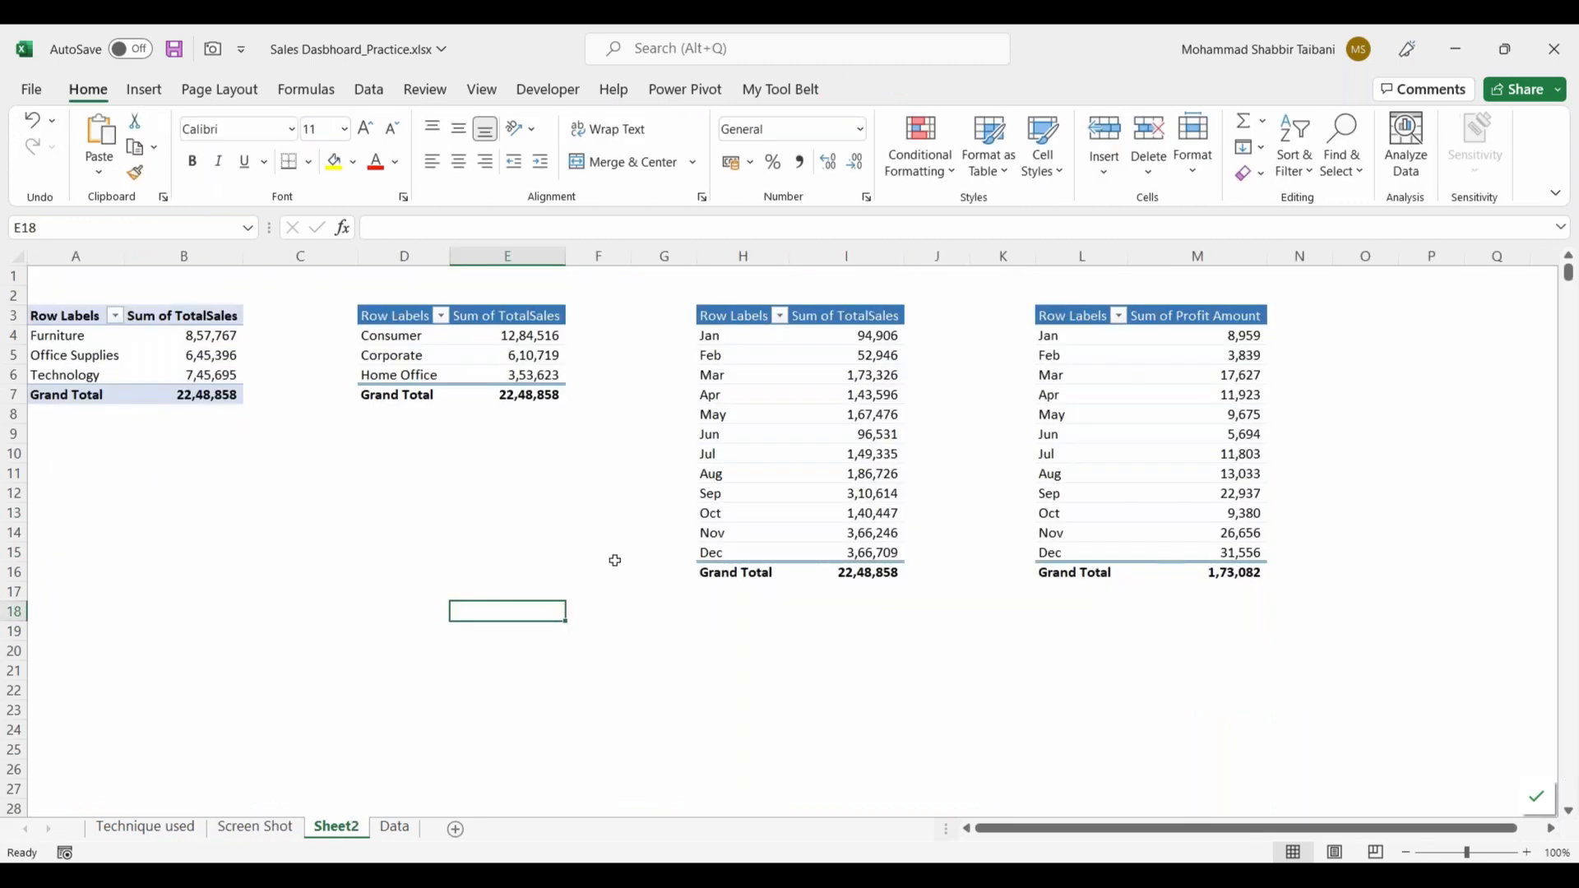
click(274, 832)
Step: Enlarge the sample dashboard picture to start near column P and span about rows 3 to 24, with the logo picture moved below it
click(388, 469)
drag(1246, 490, 1257, 488)
drag(1077, 619, 938, 704)
drag(1187, 535, 1251, 553)
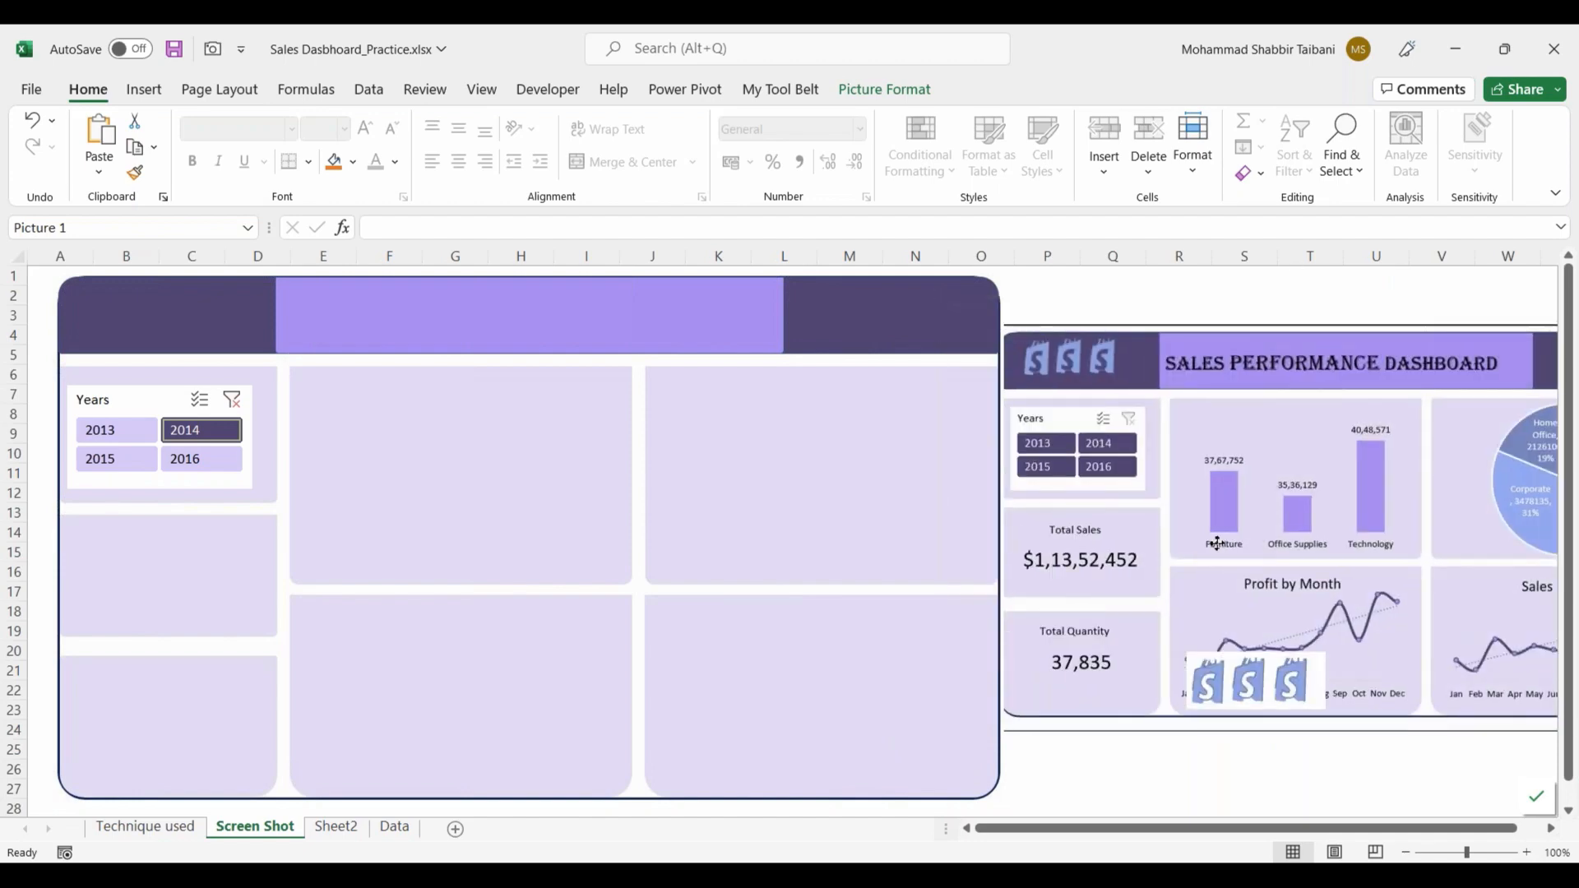
drag(1245, 678, 1252, 769)
drag(1148, 645, 1180, 627)
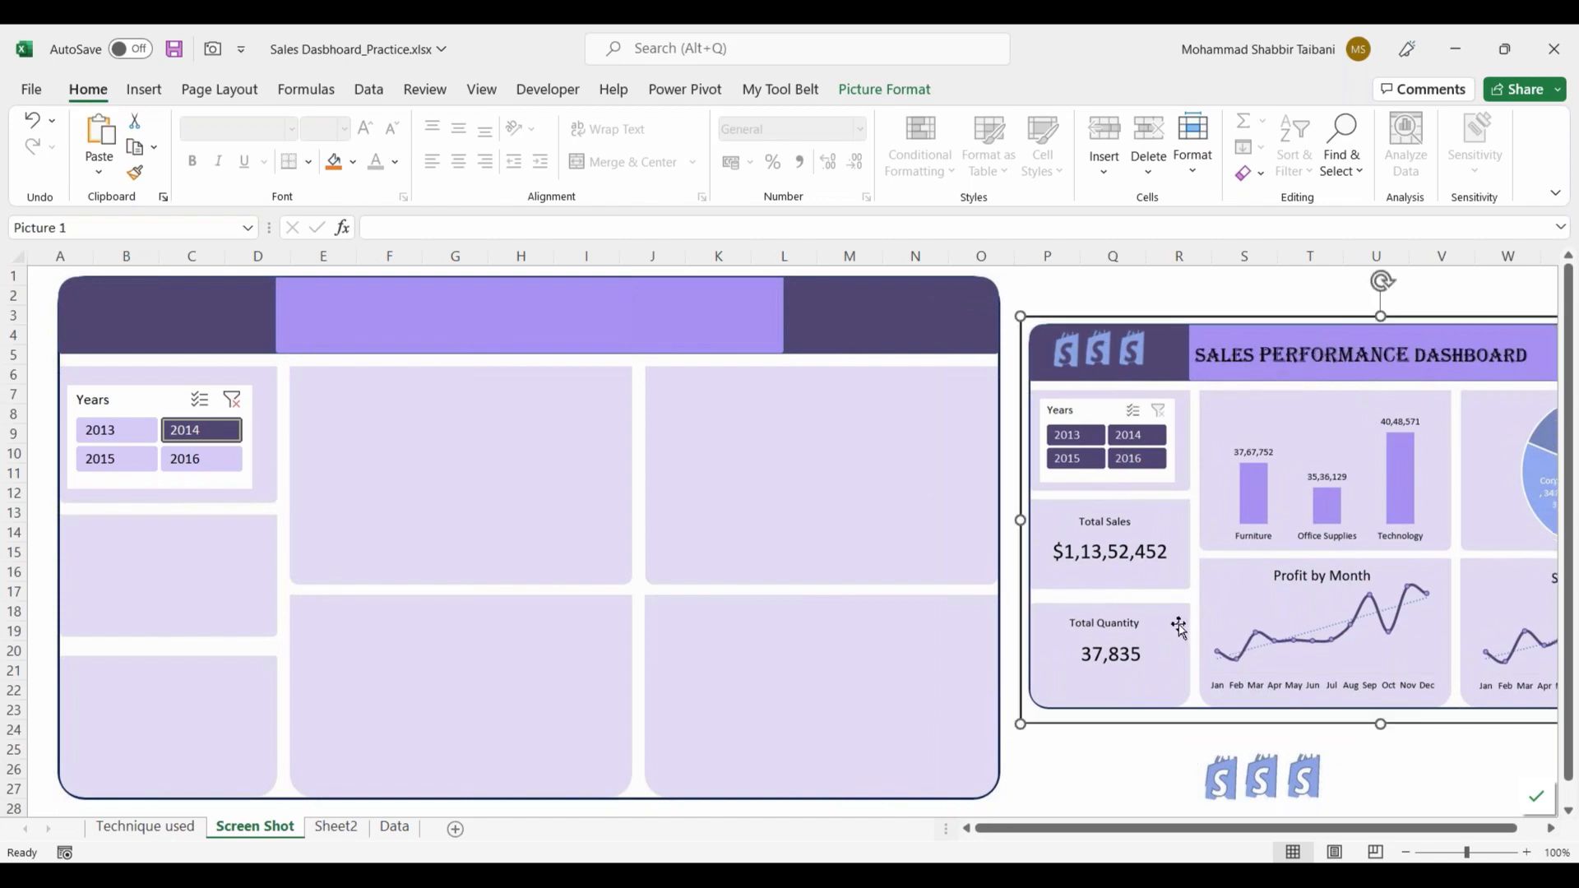
Step: Insert a default column PivotChart from the category sales PivotTable on Sheet2 and place it below the tables
click(336, 832)
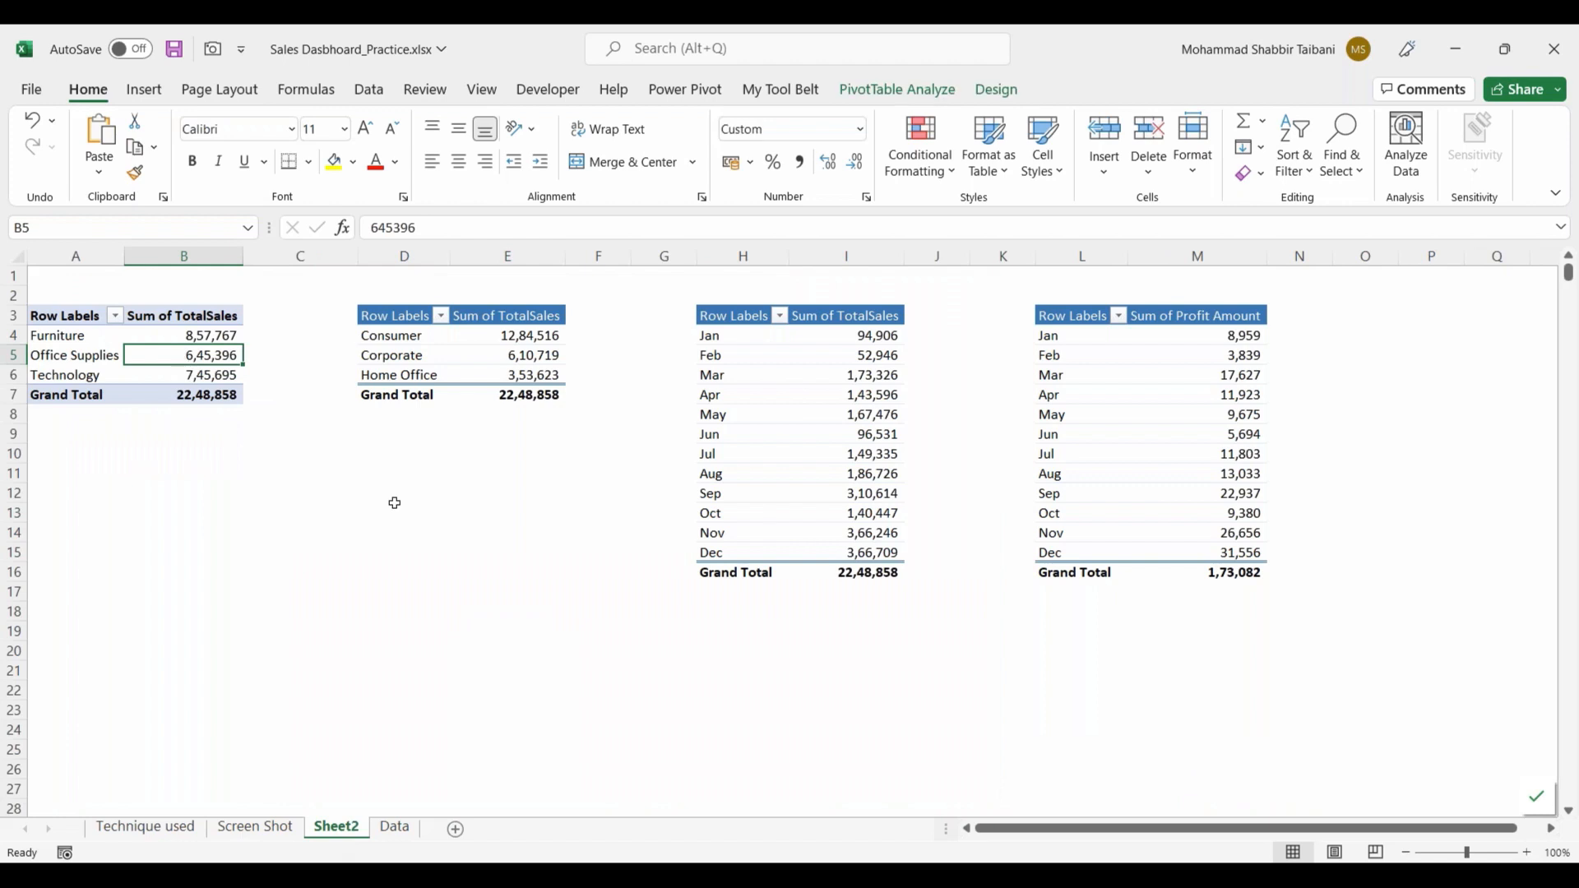
key(alt+F1)
drag(606, 441, 329, 460)
Step: Enter "ALT F1" in cell C1 of Sheet2 and make it bold
key(Escape)
text(A)
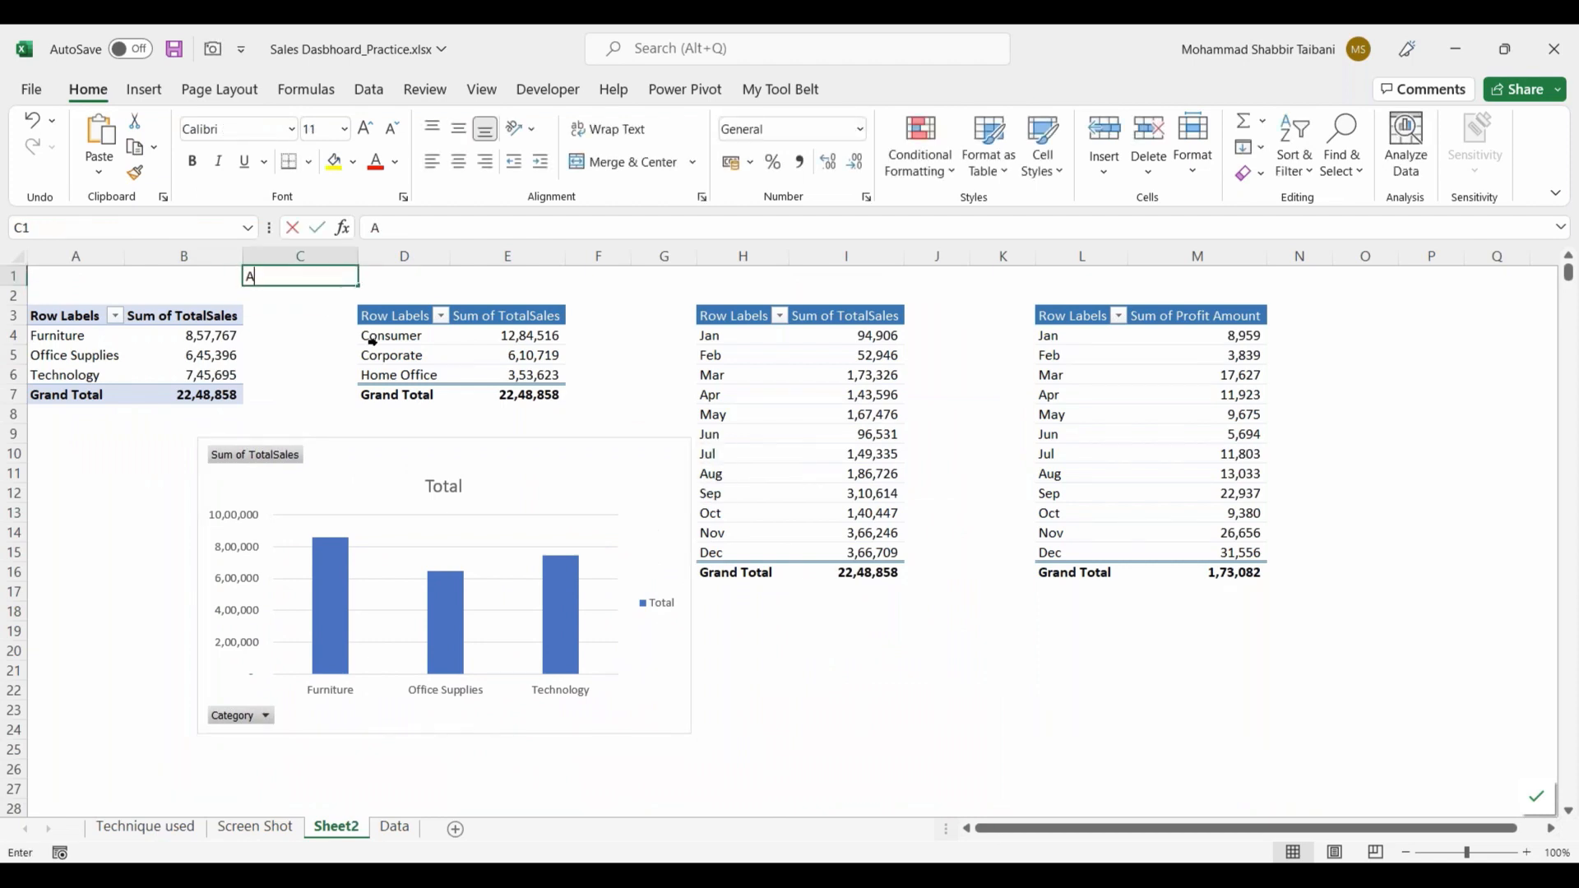
text(LT F1)
key(ctrl+Return)
key(ctrl+b)
Step: Move the category sales chart to the Screen Shot sheet and shrink it to fit the upper middle background panel
drag(341, 476, 296, 482)
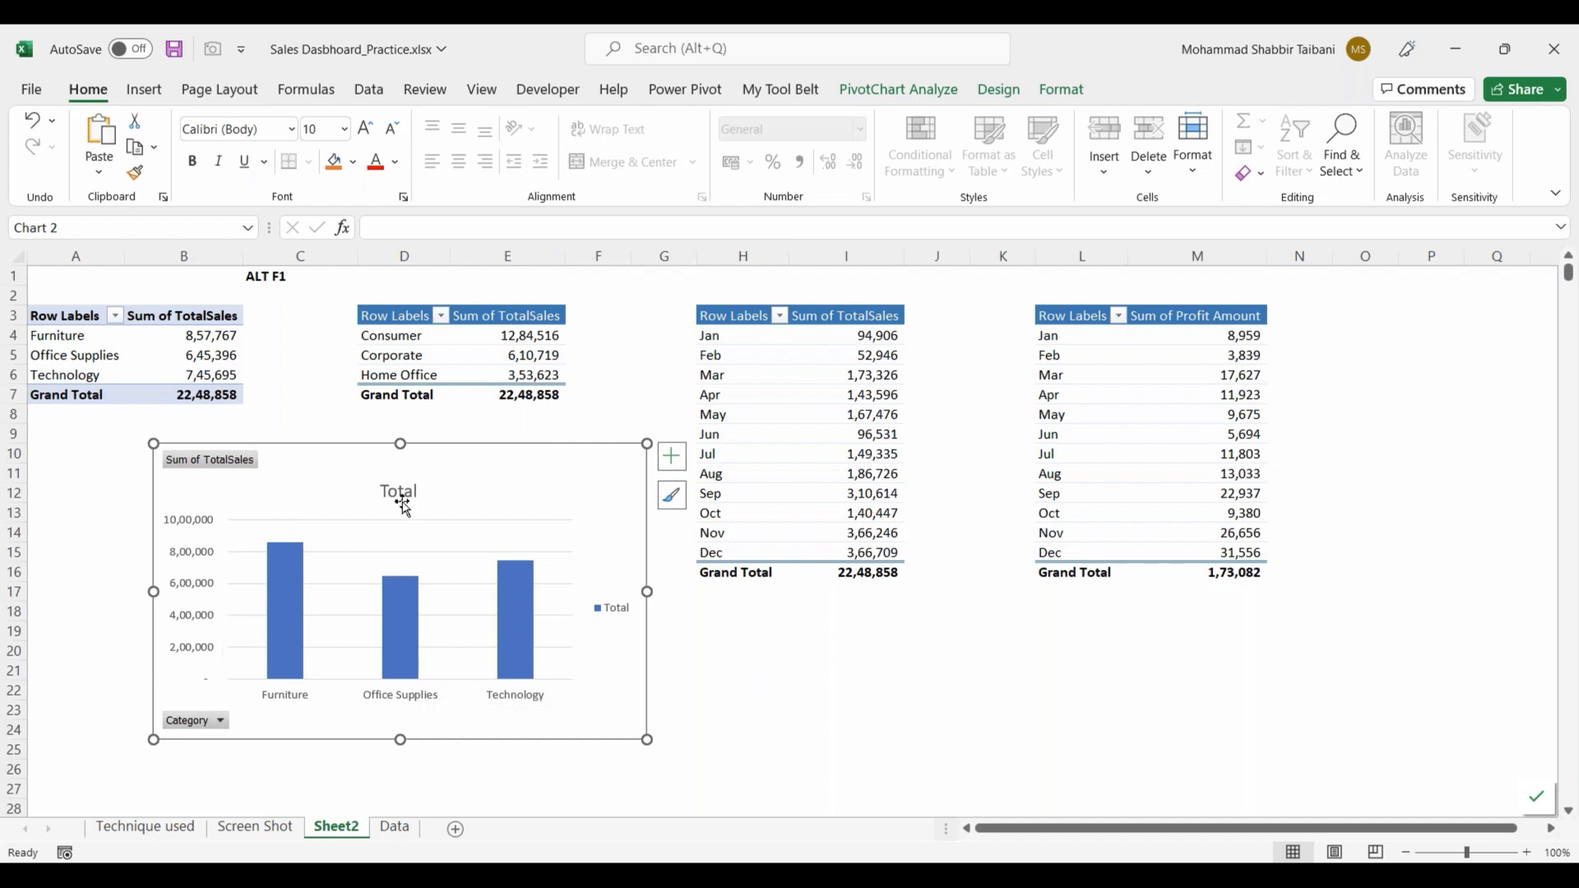
key(Delete)
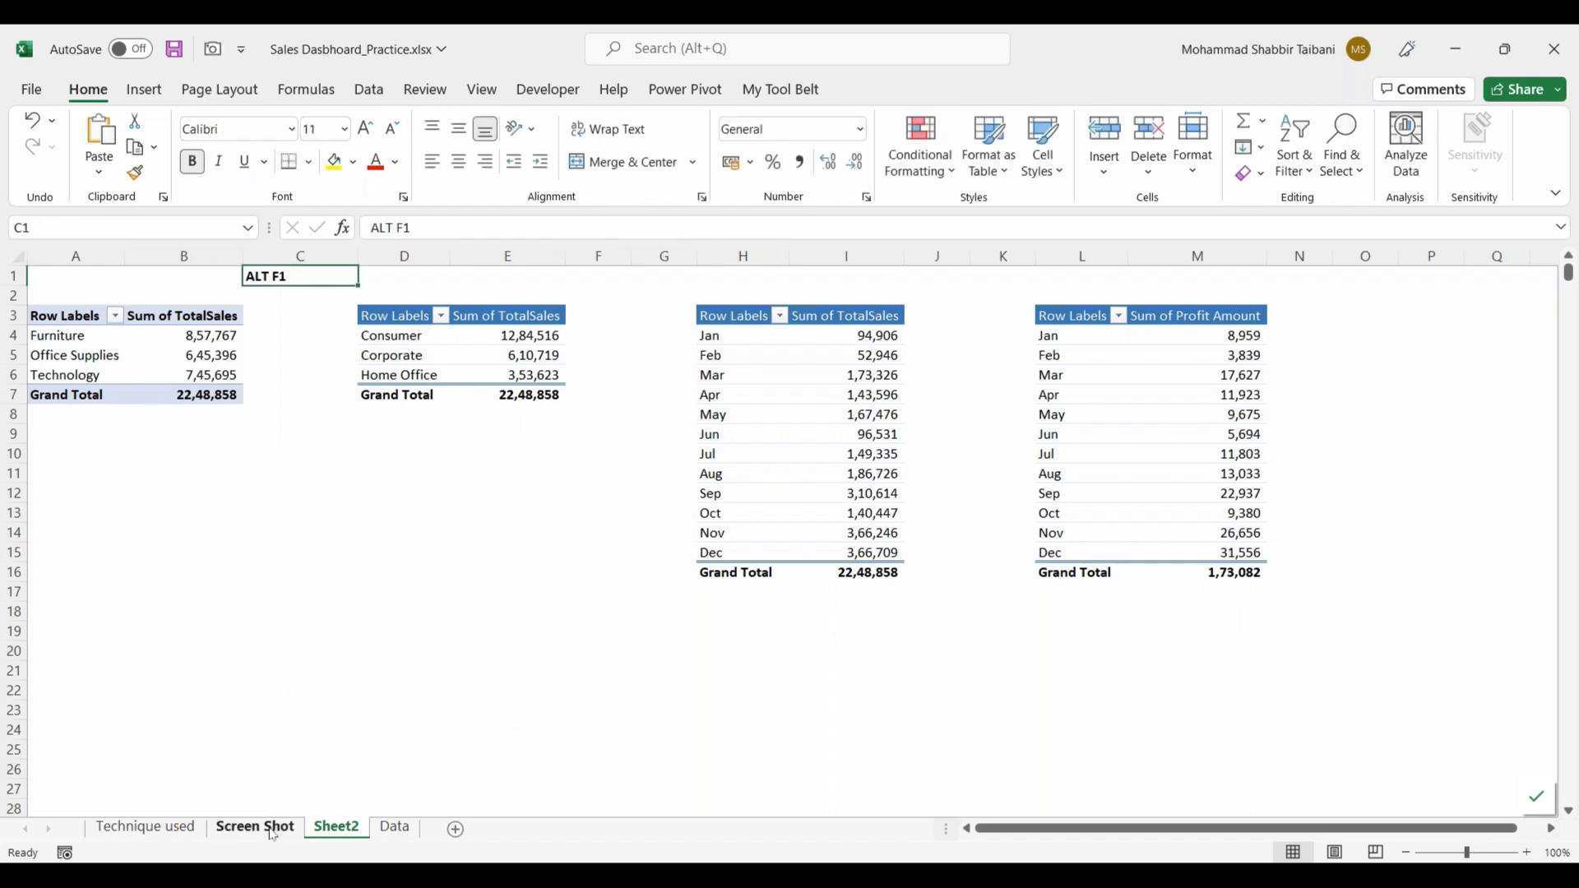
click(273, 833)
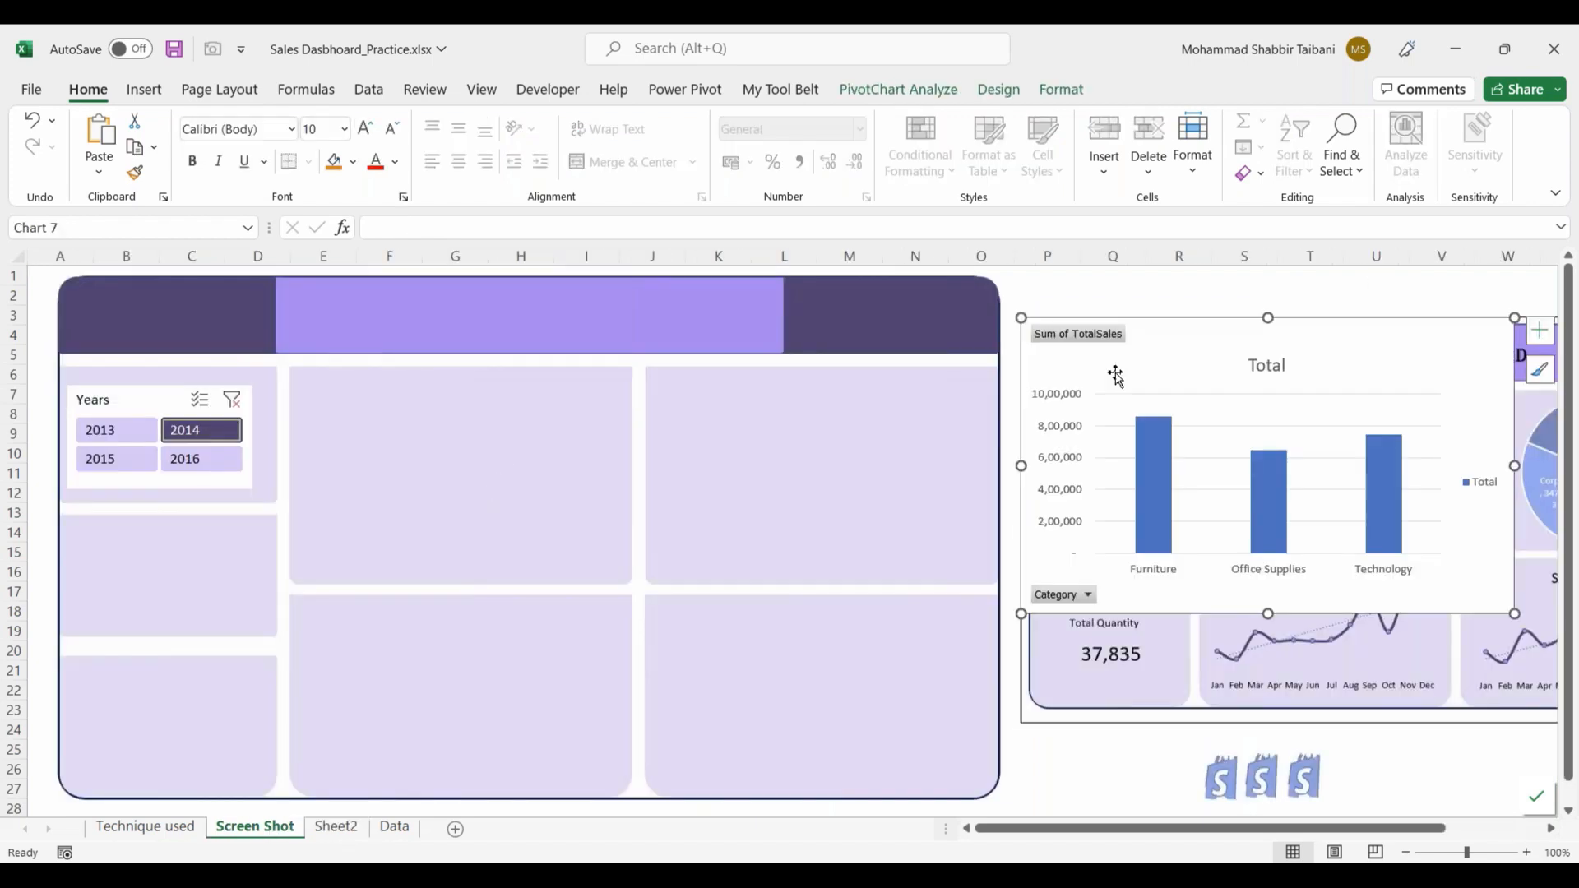
drag(1113, 373, 426, 398)
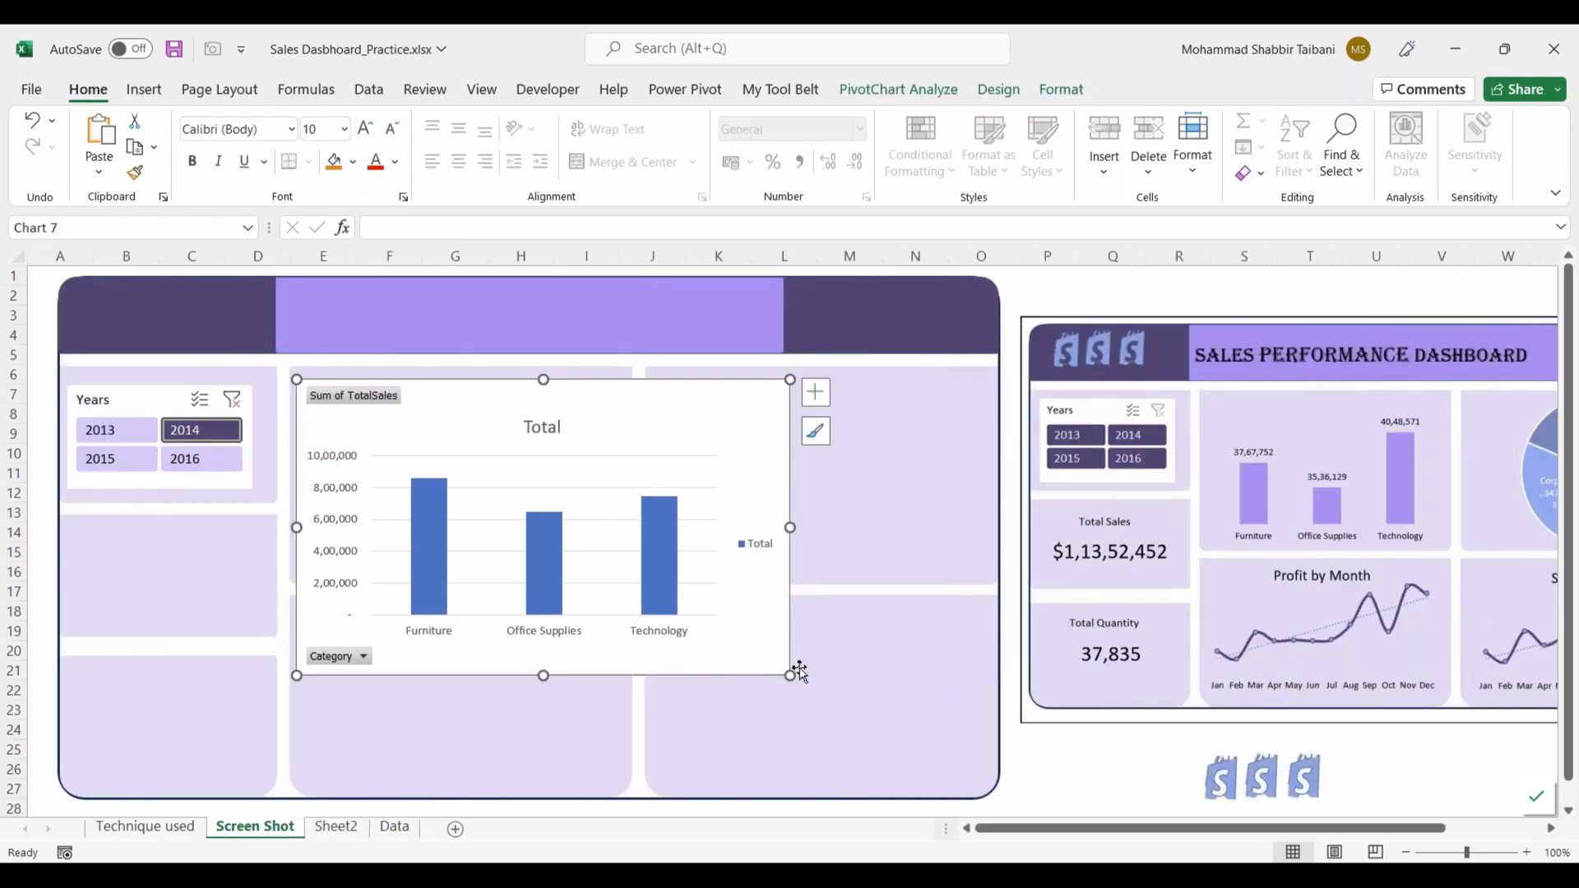
drag(787, 673, 615, 564)
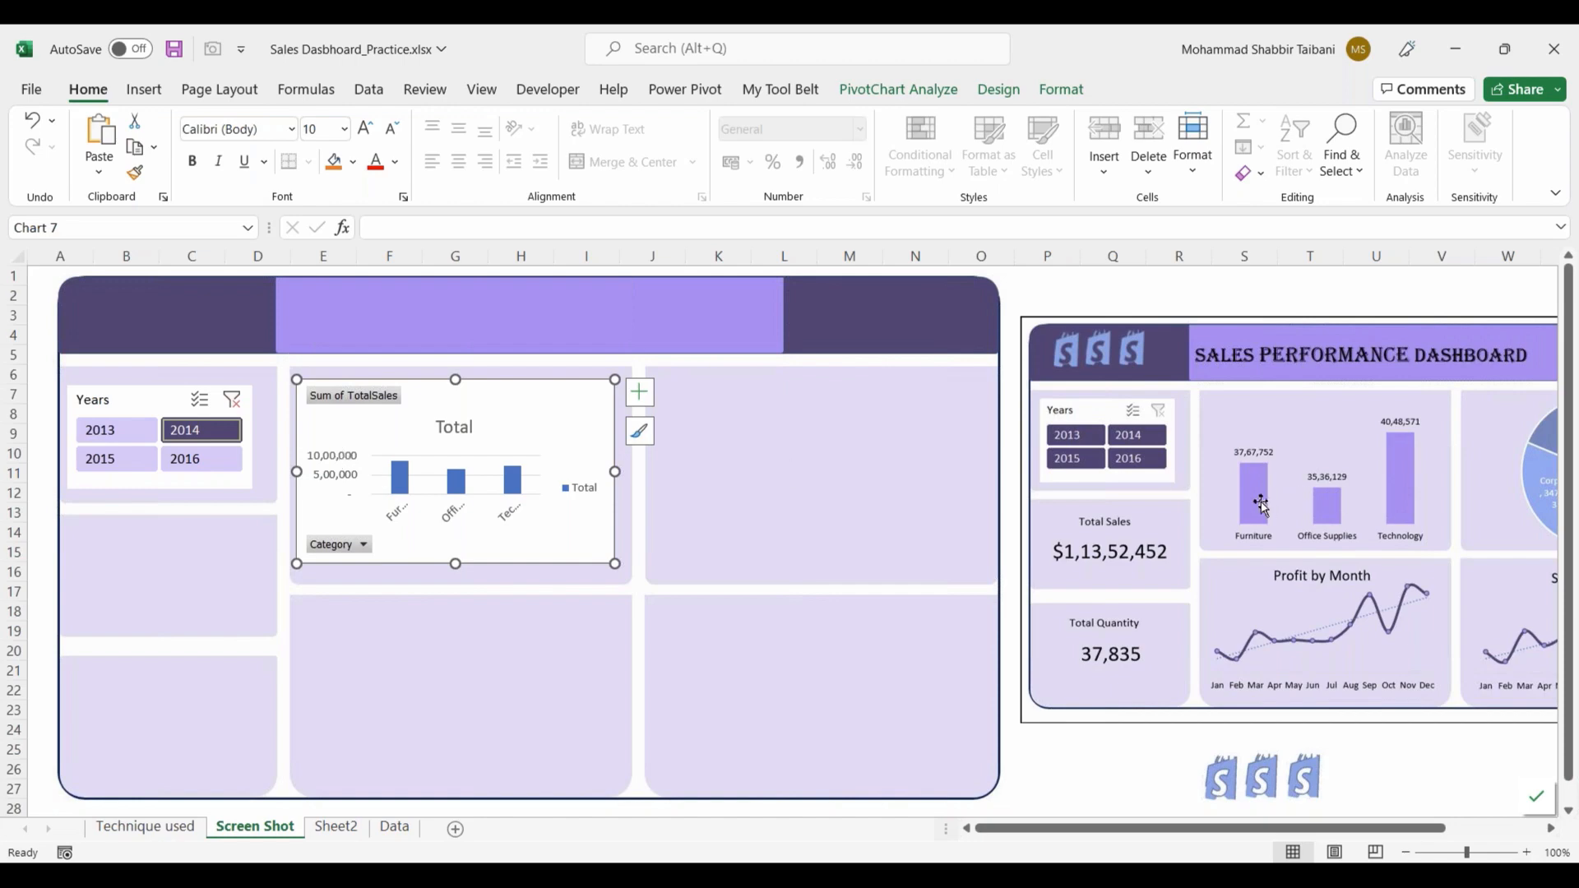
Step: Delete the legend, chart title and value axis from the category sales chart
click(589, 496)
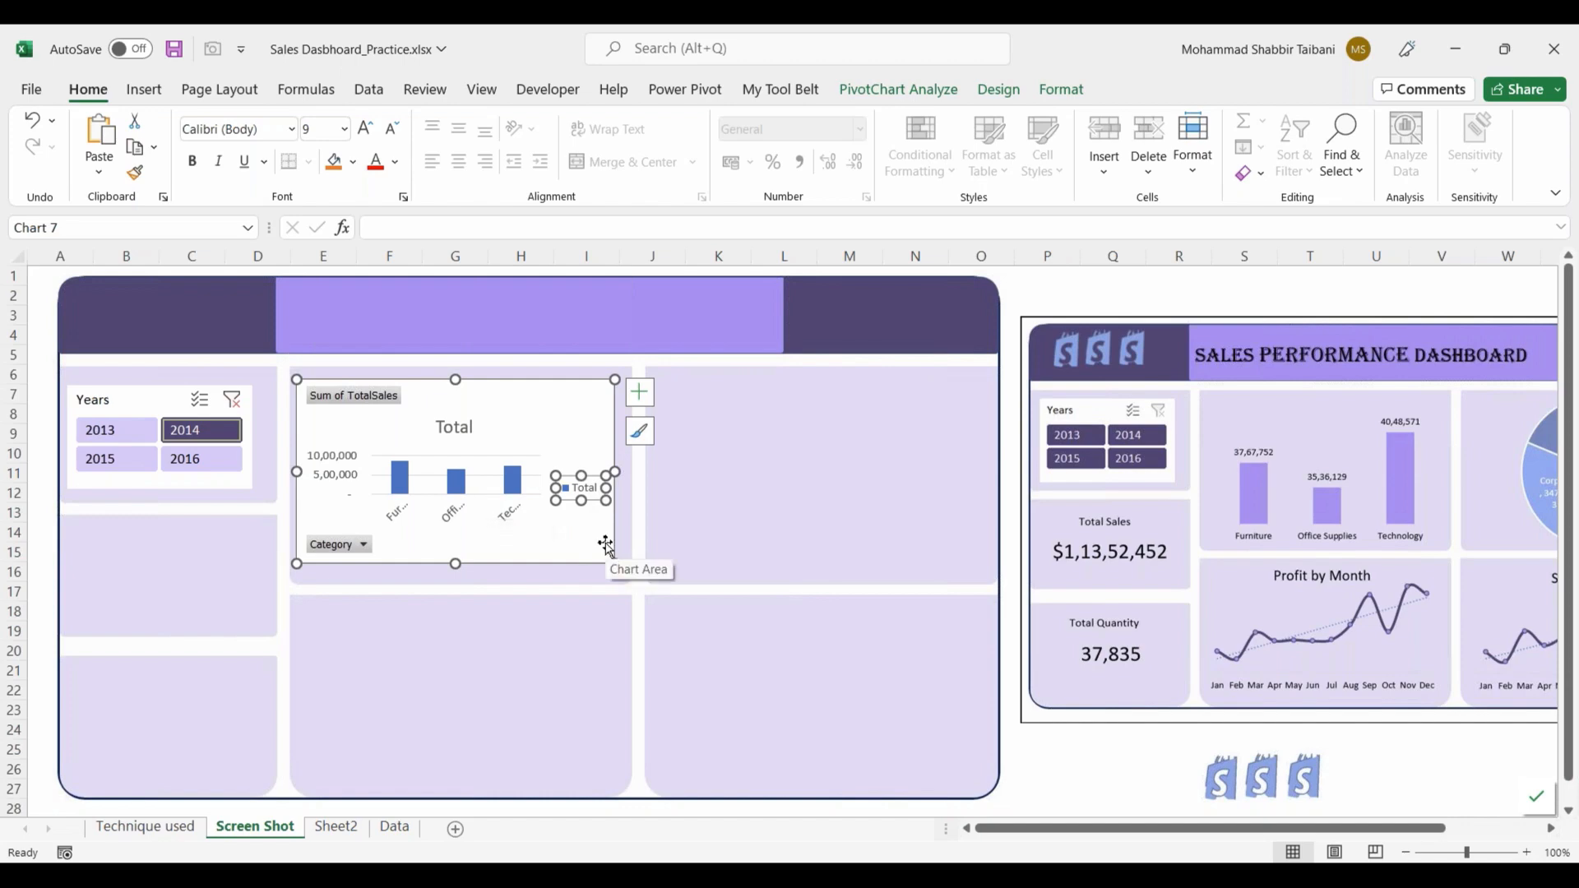
key(Delete)
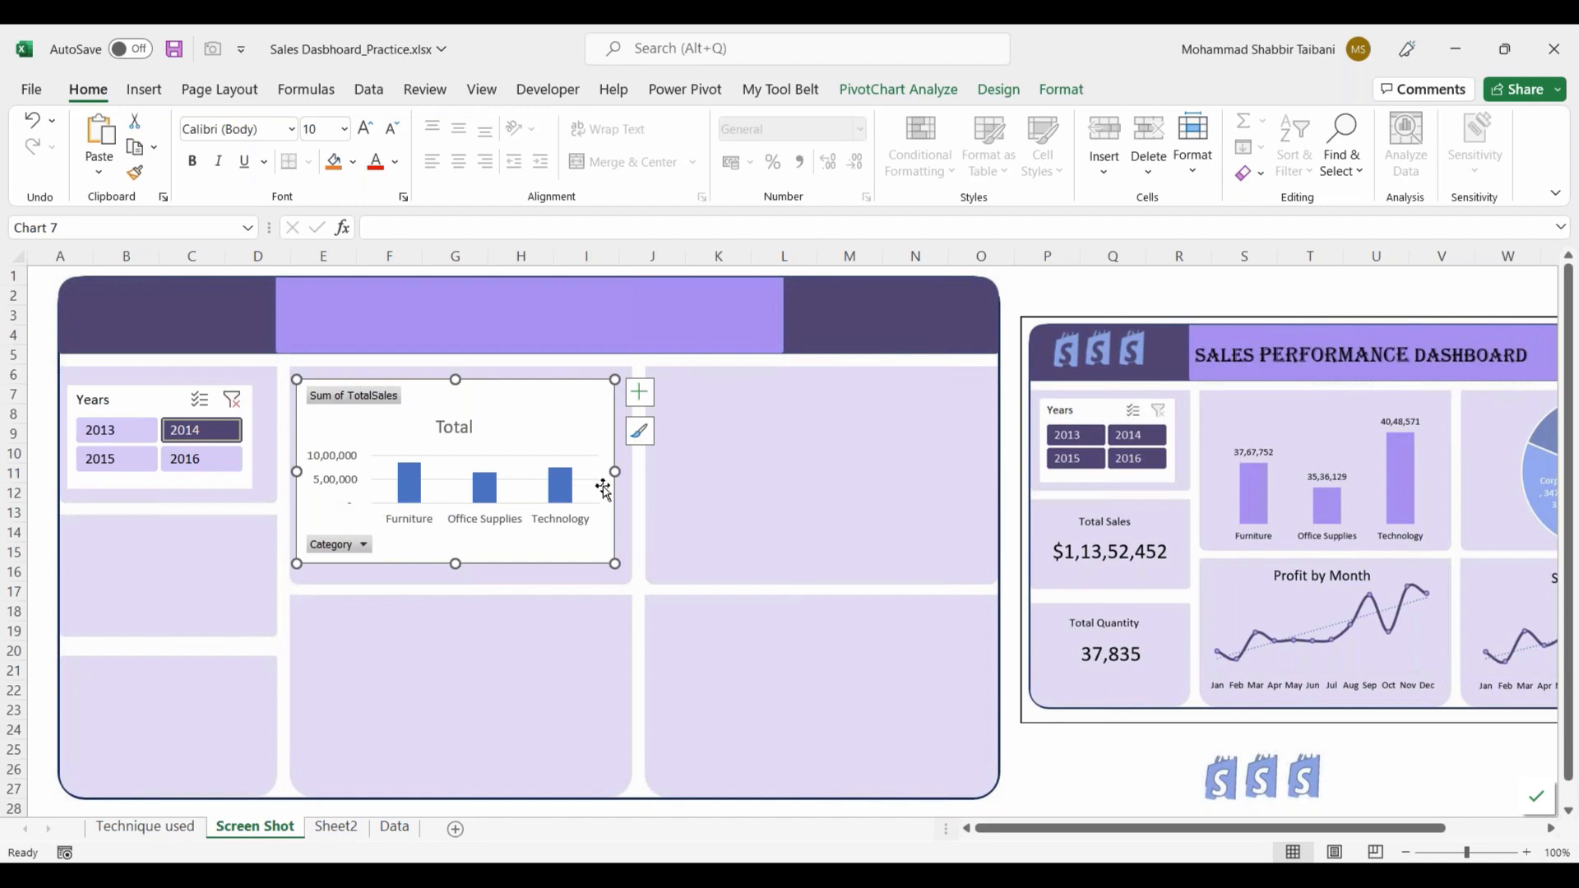
click(458, 426)
key(Delete)
click(329, 467)
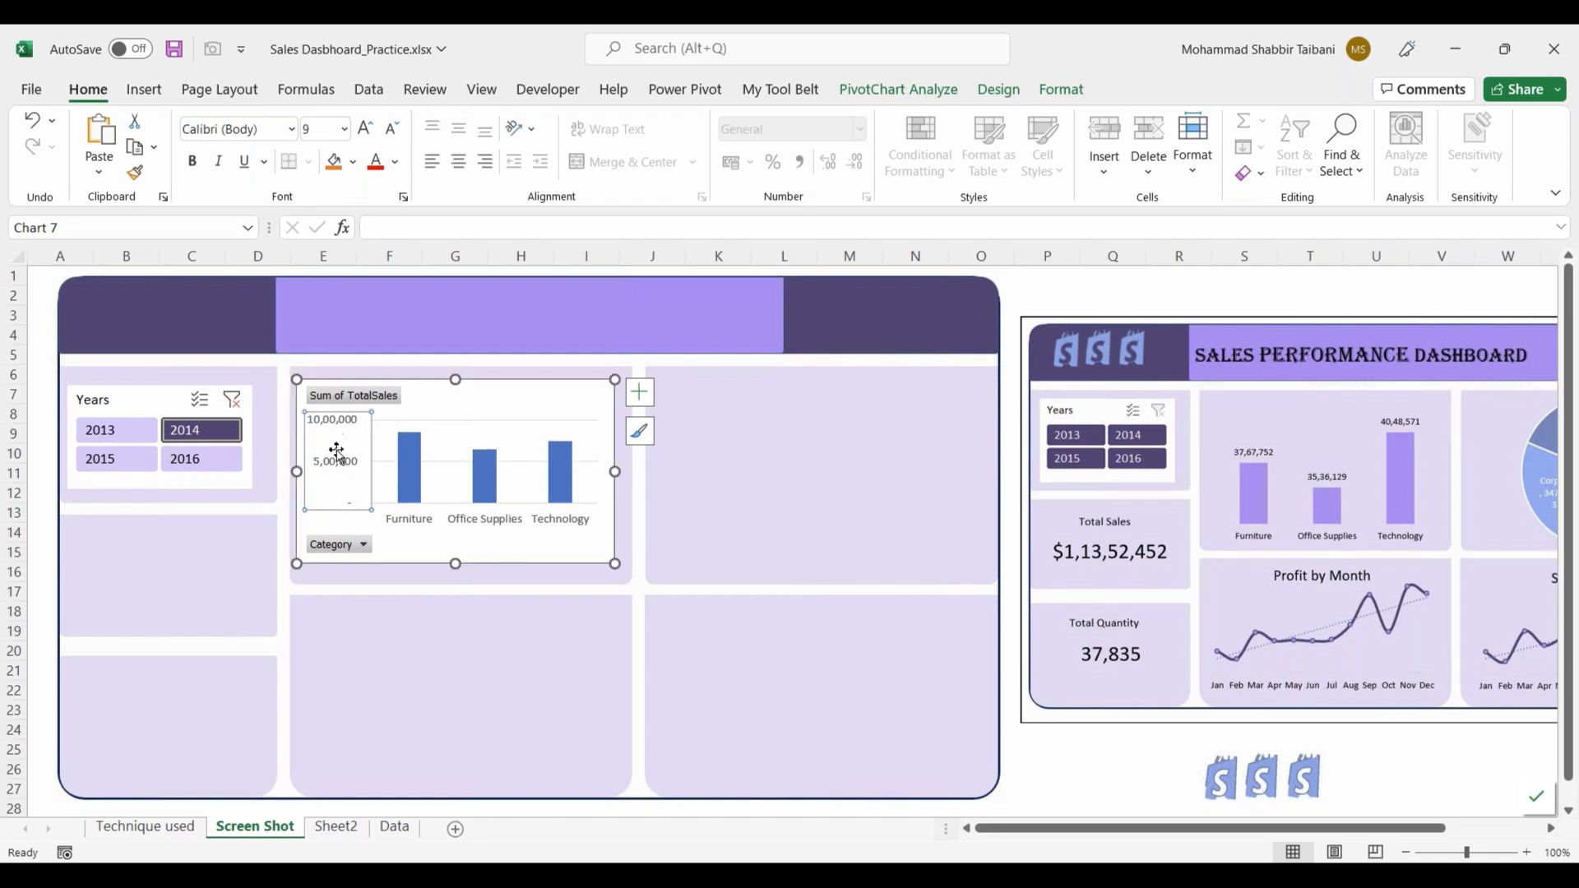
key(Delete)
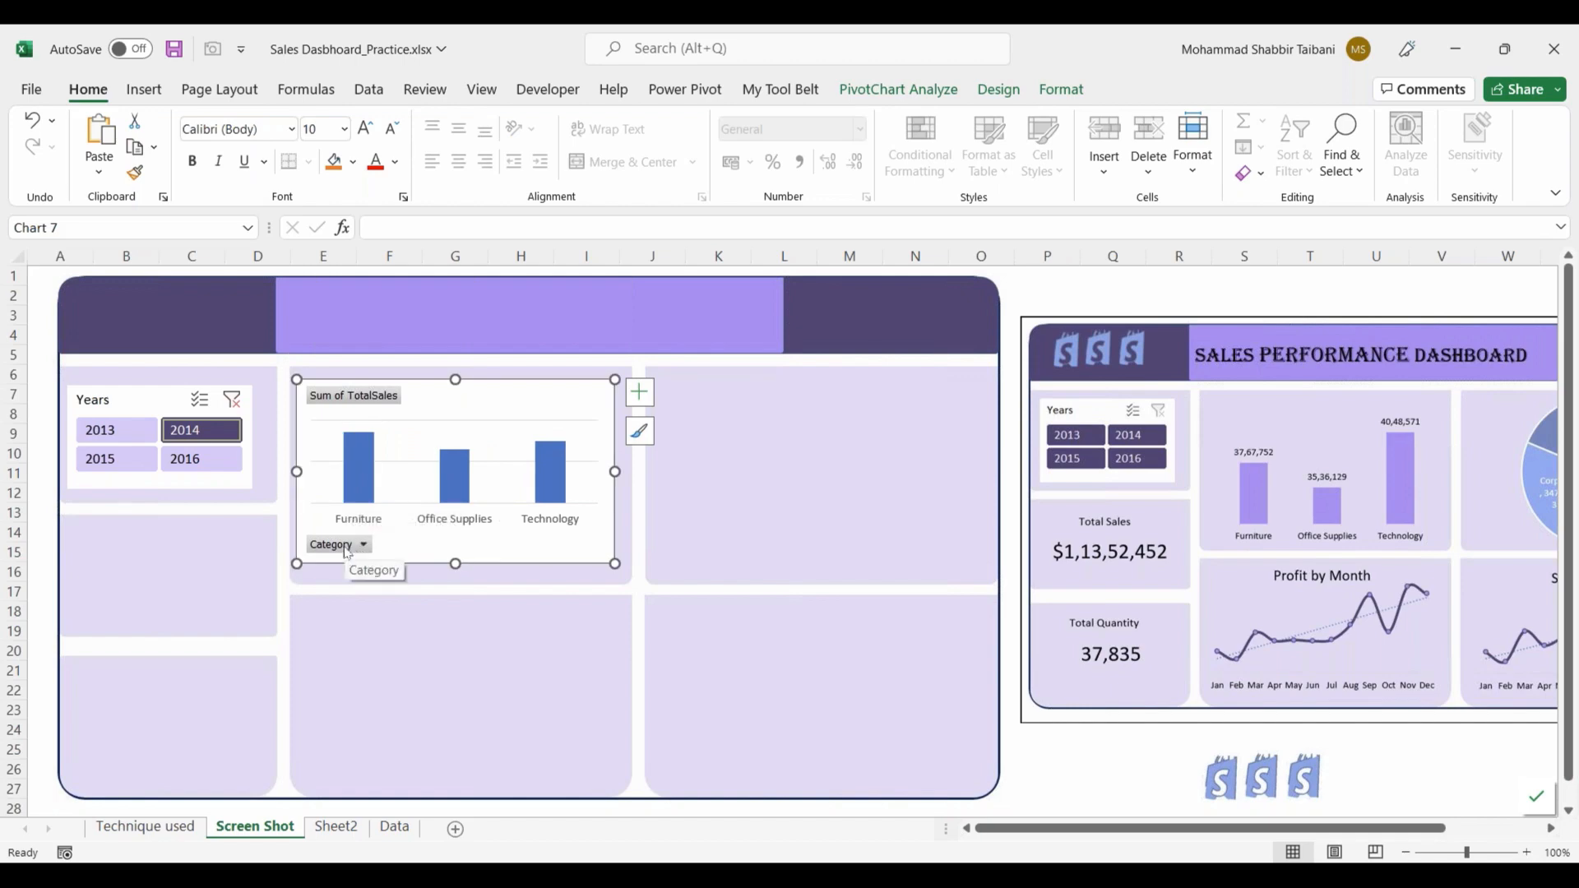
Step: Hide all field buttons on the category sales chart and delete its gridlines
right_click(346, 552)
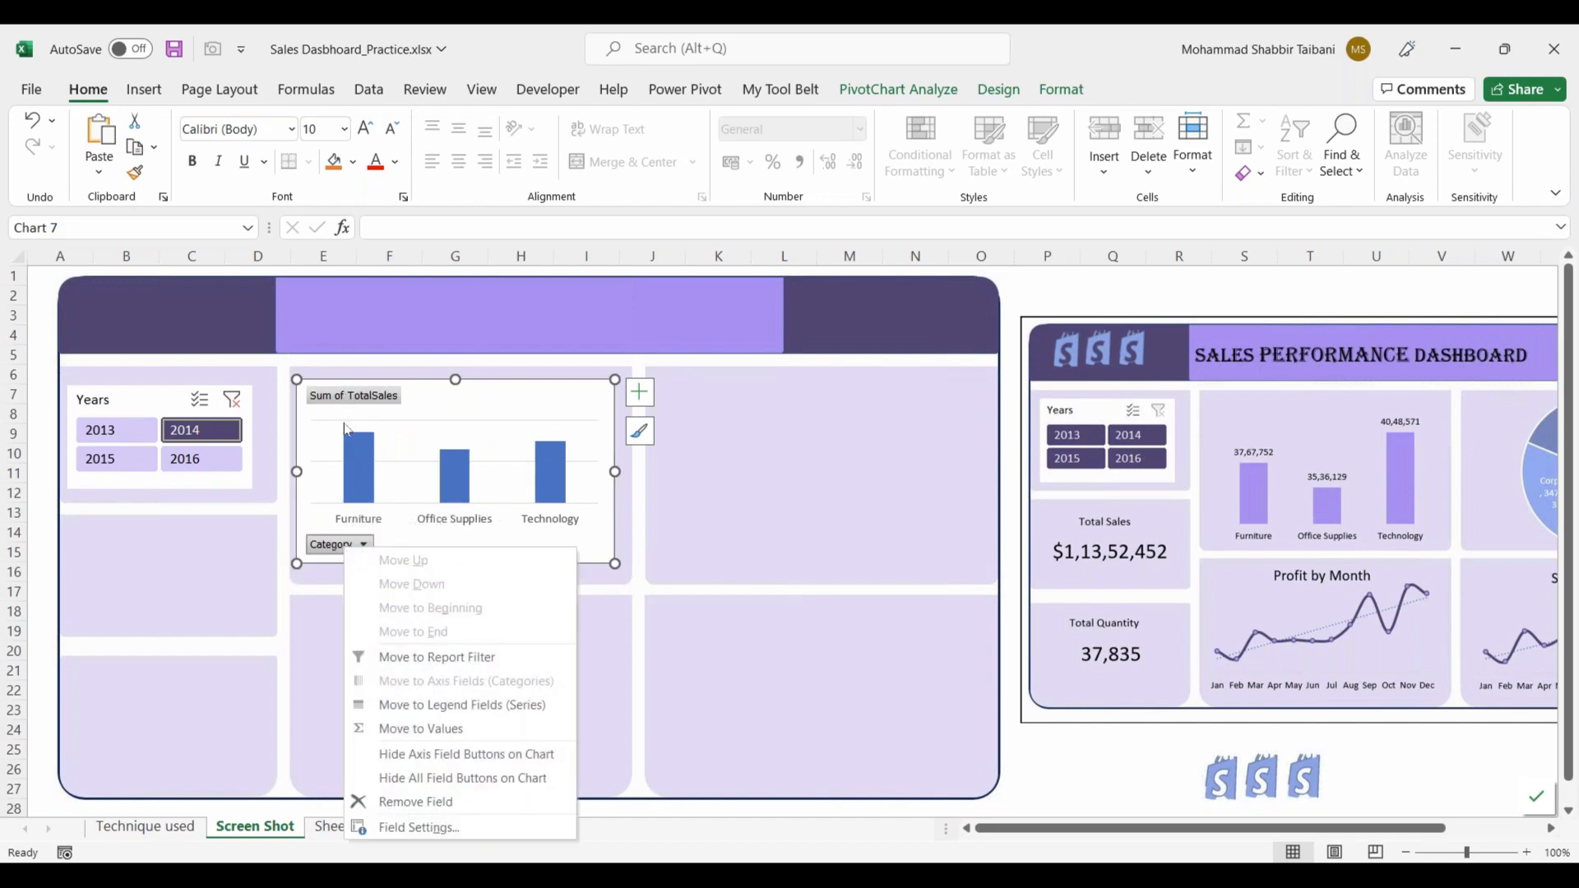
click(416, 778)
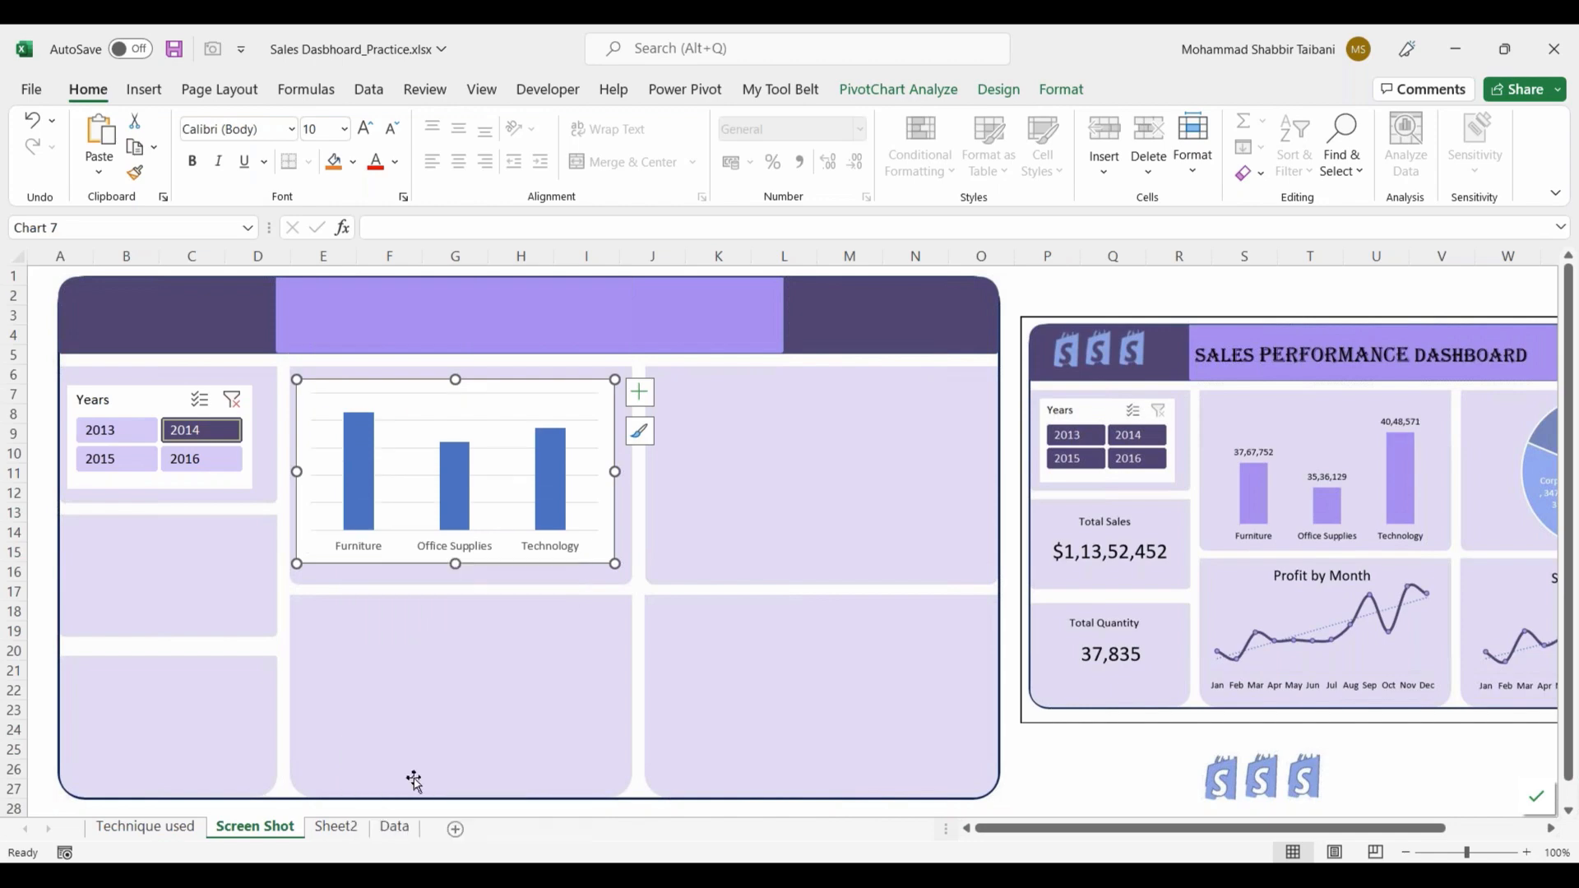
click(502, 455)
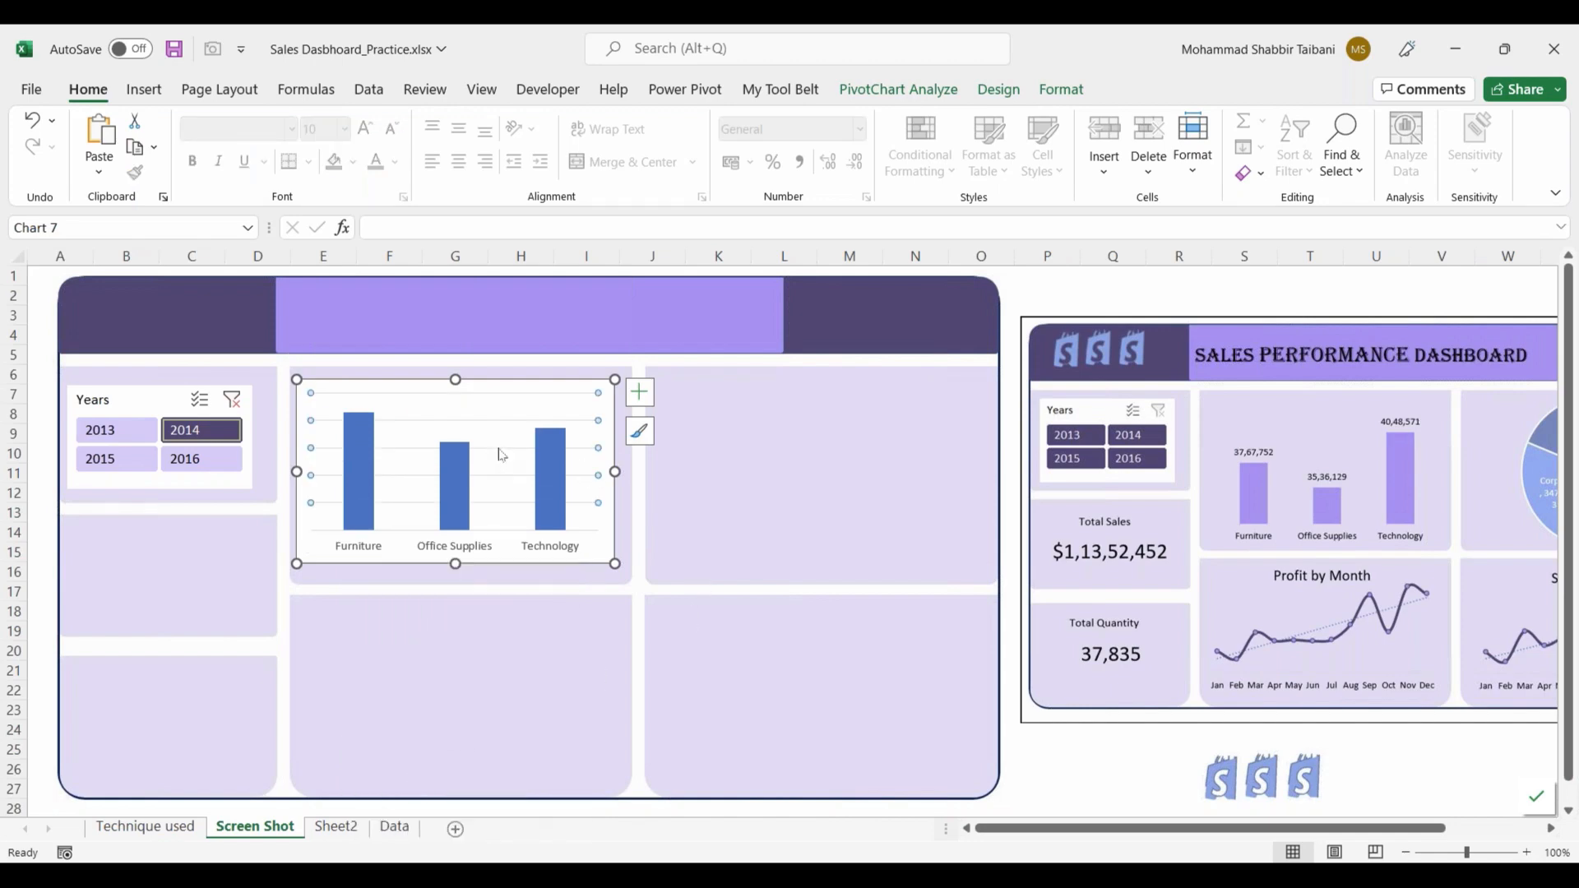
key(Delete)
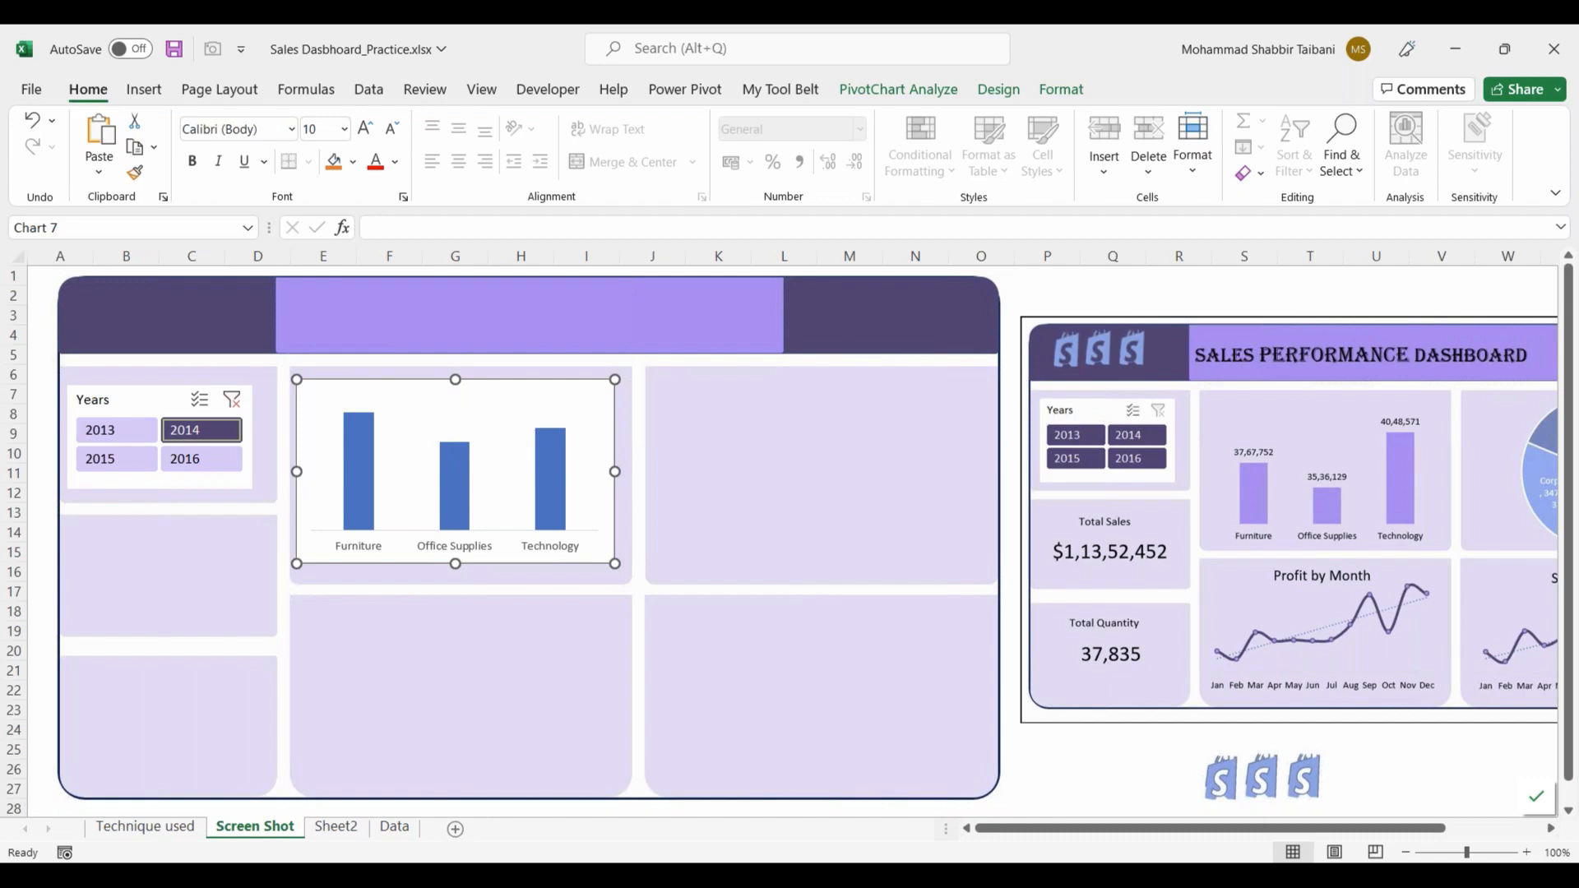
Step: Shift the category sales chart slightly within its panel and set the chart area to No Outline
click(744, 442)
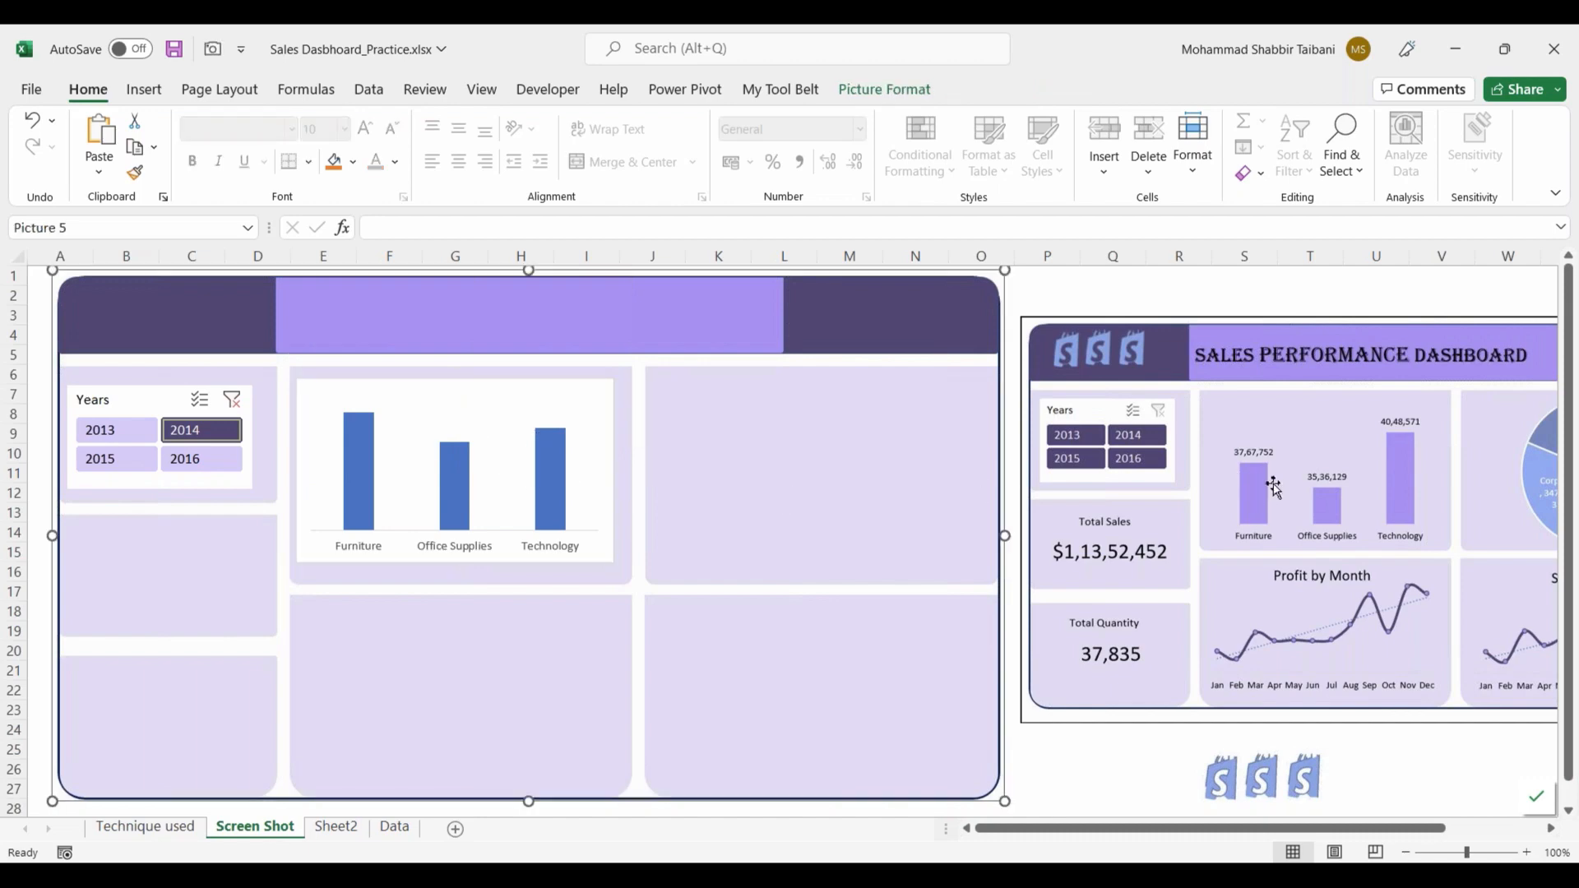
click(467, 407)
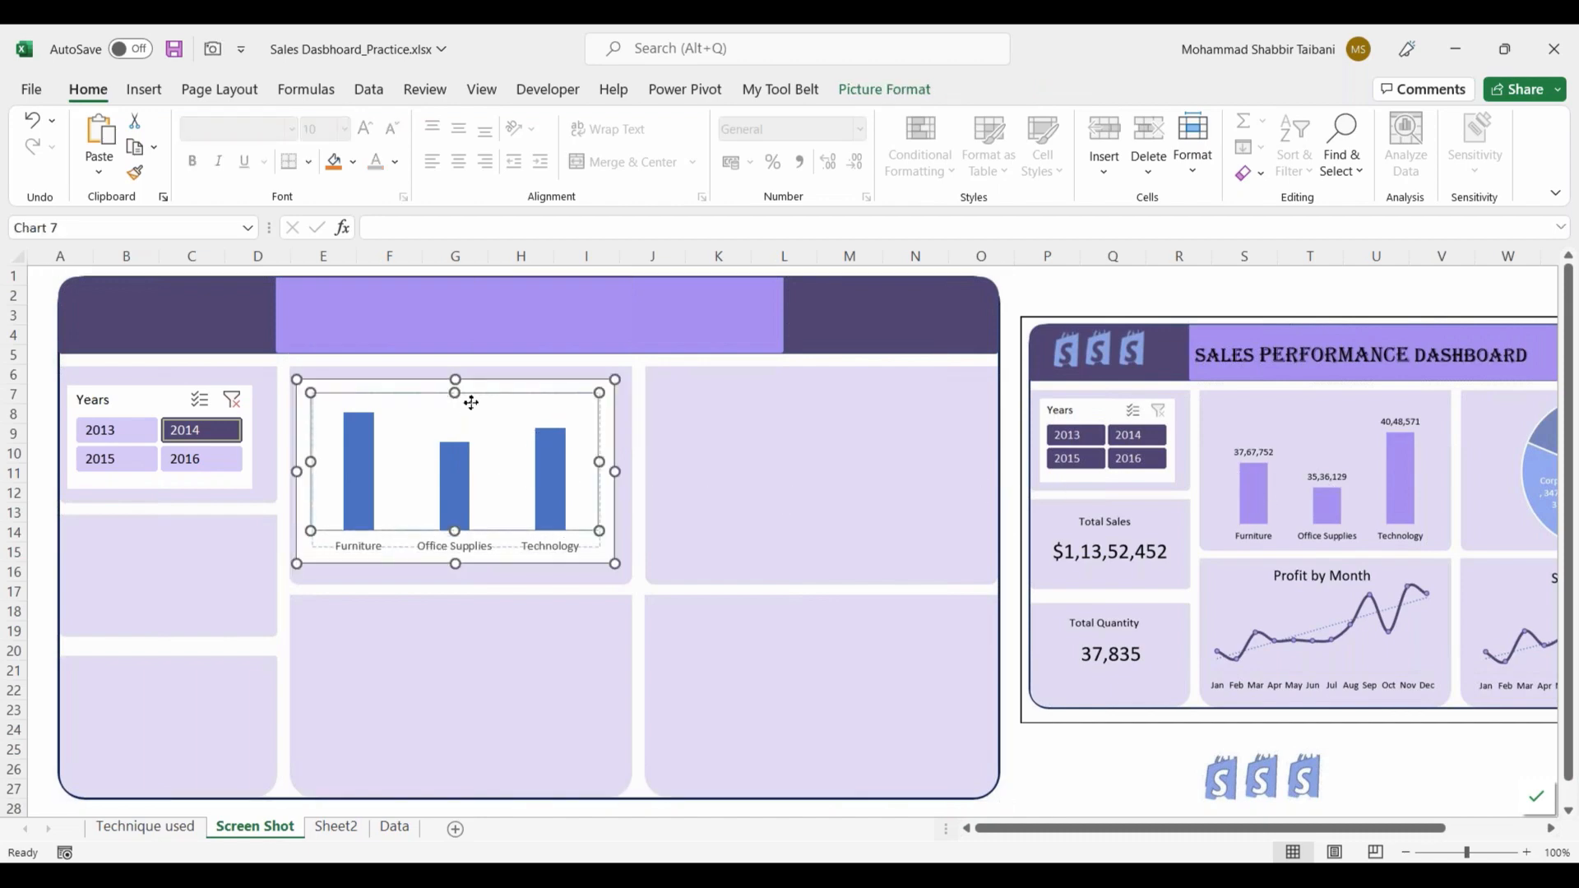
drag(496, 386, 502, 386)
right_click(503, 387)
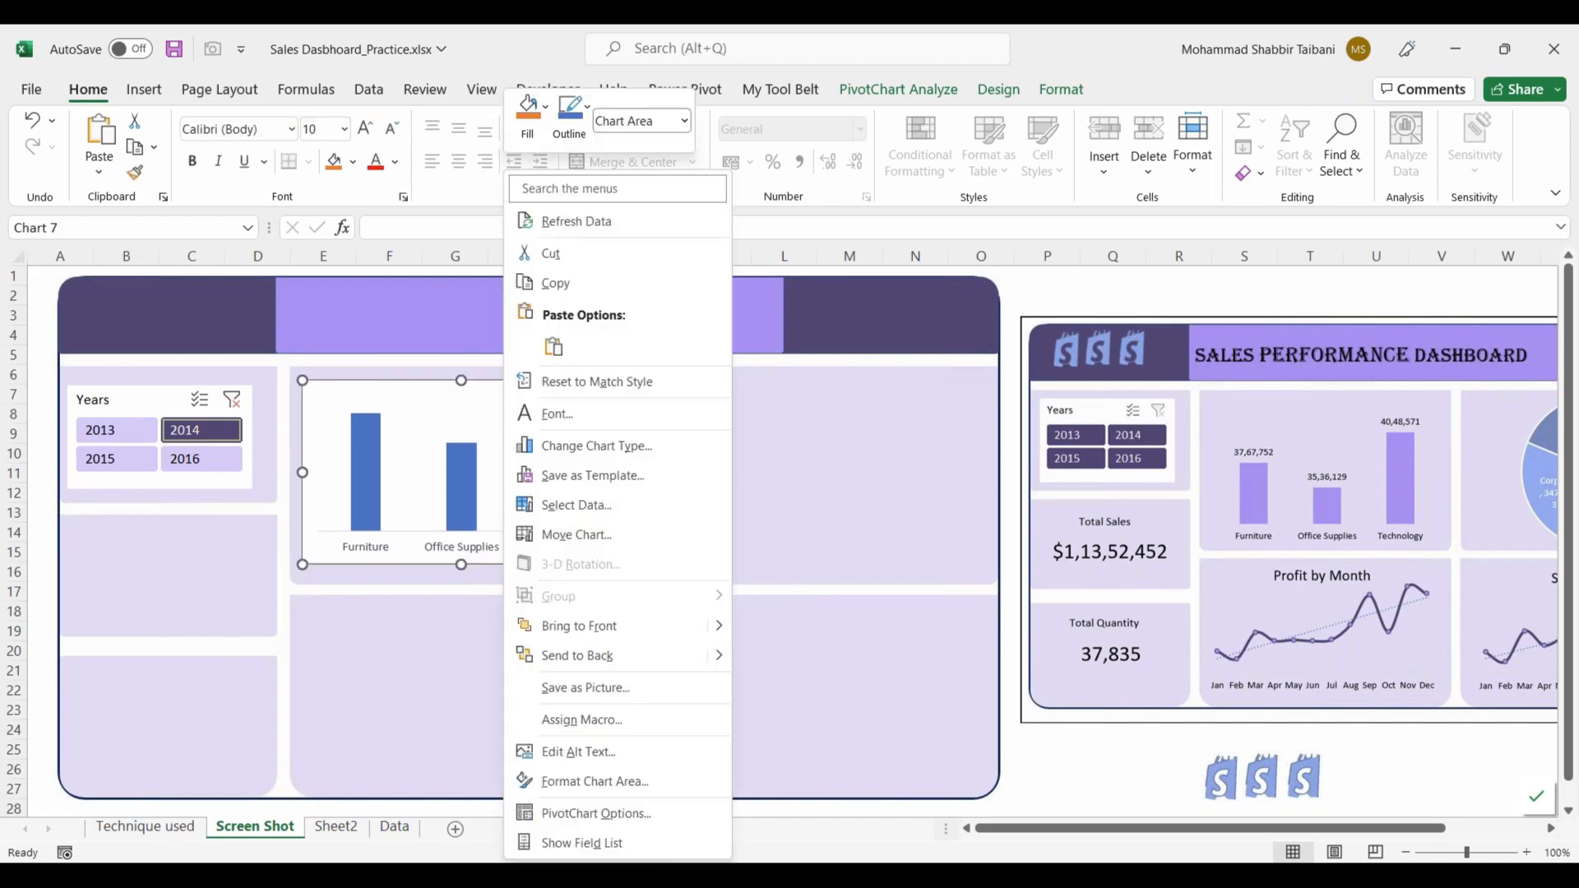
click(587, 107)
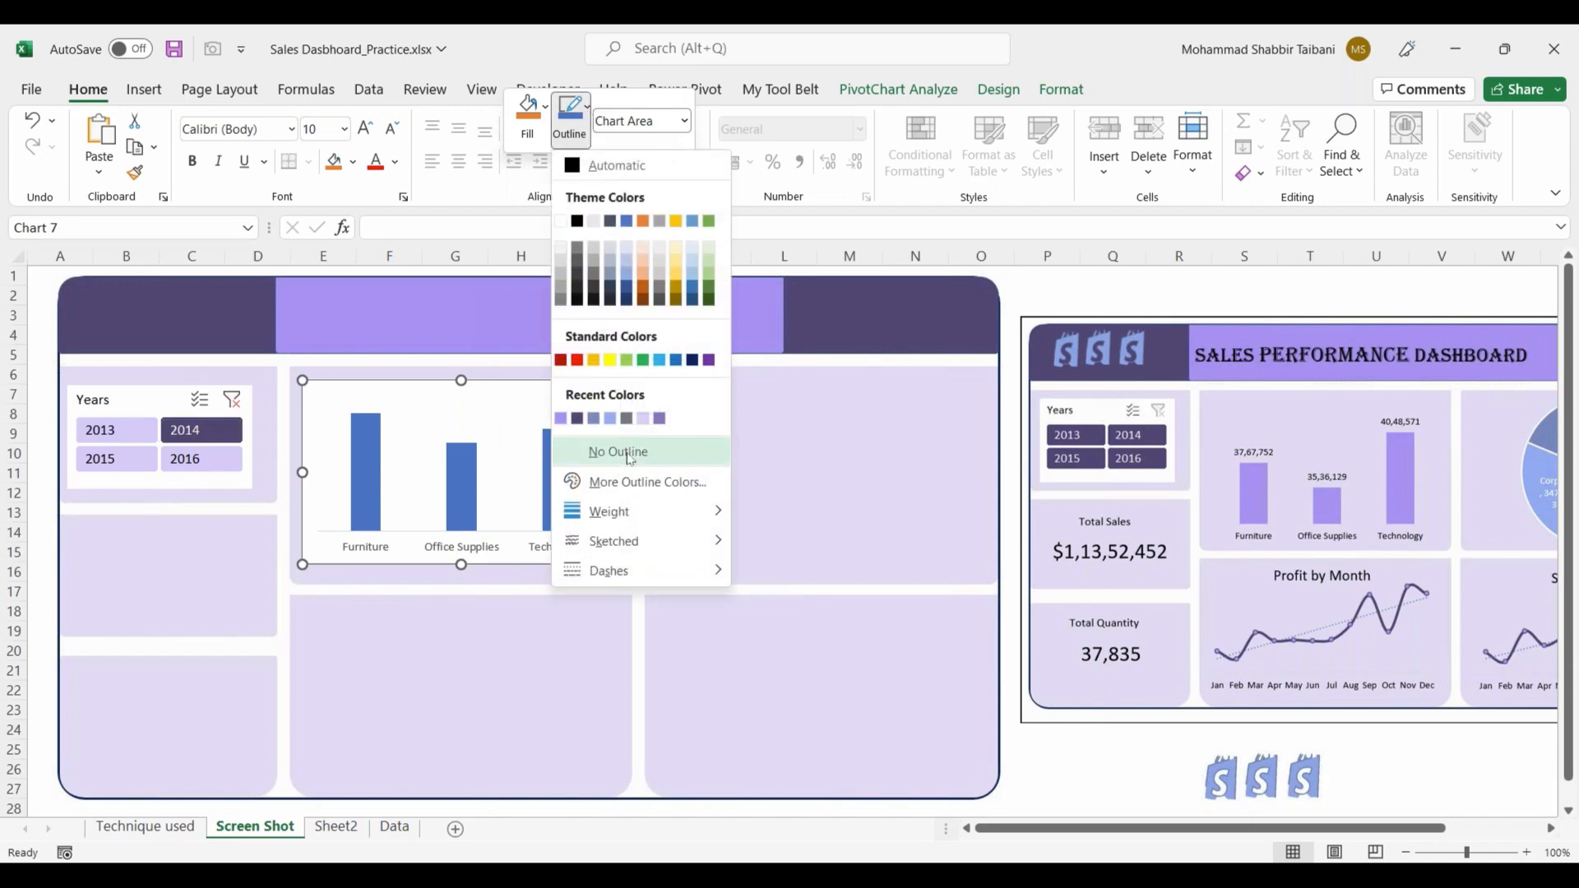
click(630, 458)
Step: Set both the plot area and the chart area of the category sales chart to No Fill
right_click(484, 404)
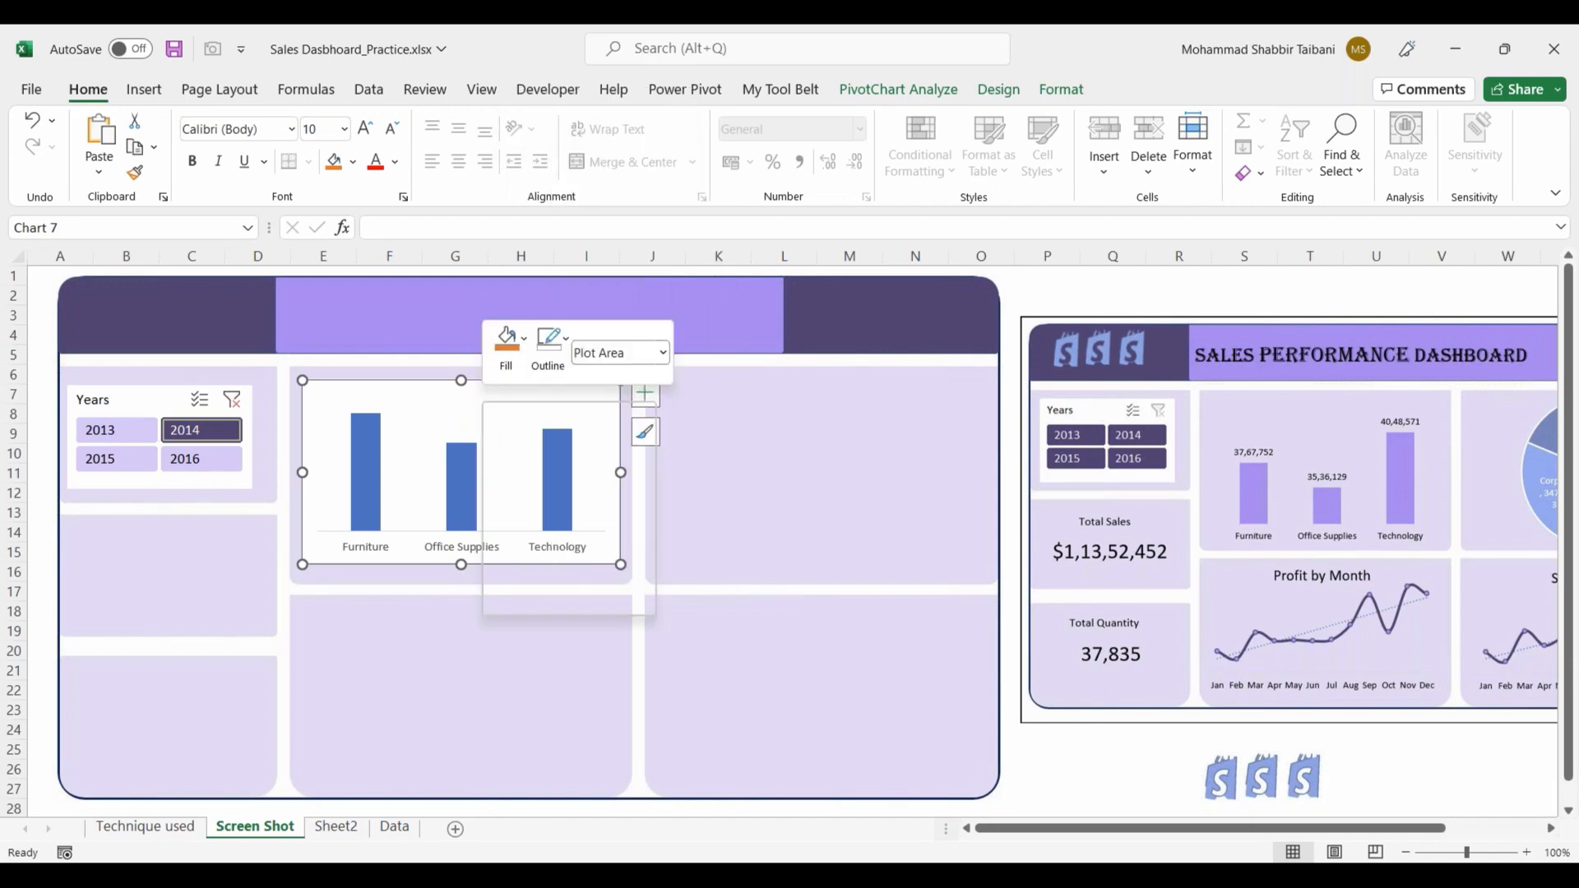
click(506, 345)
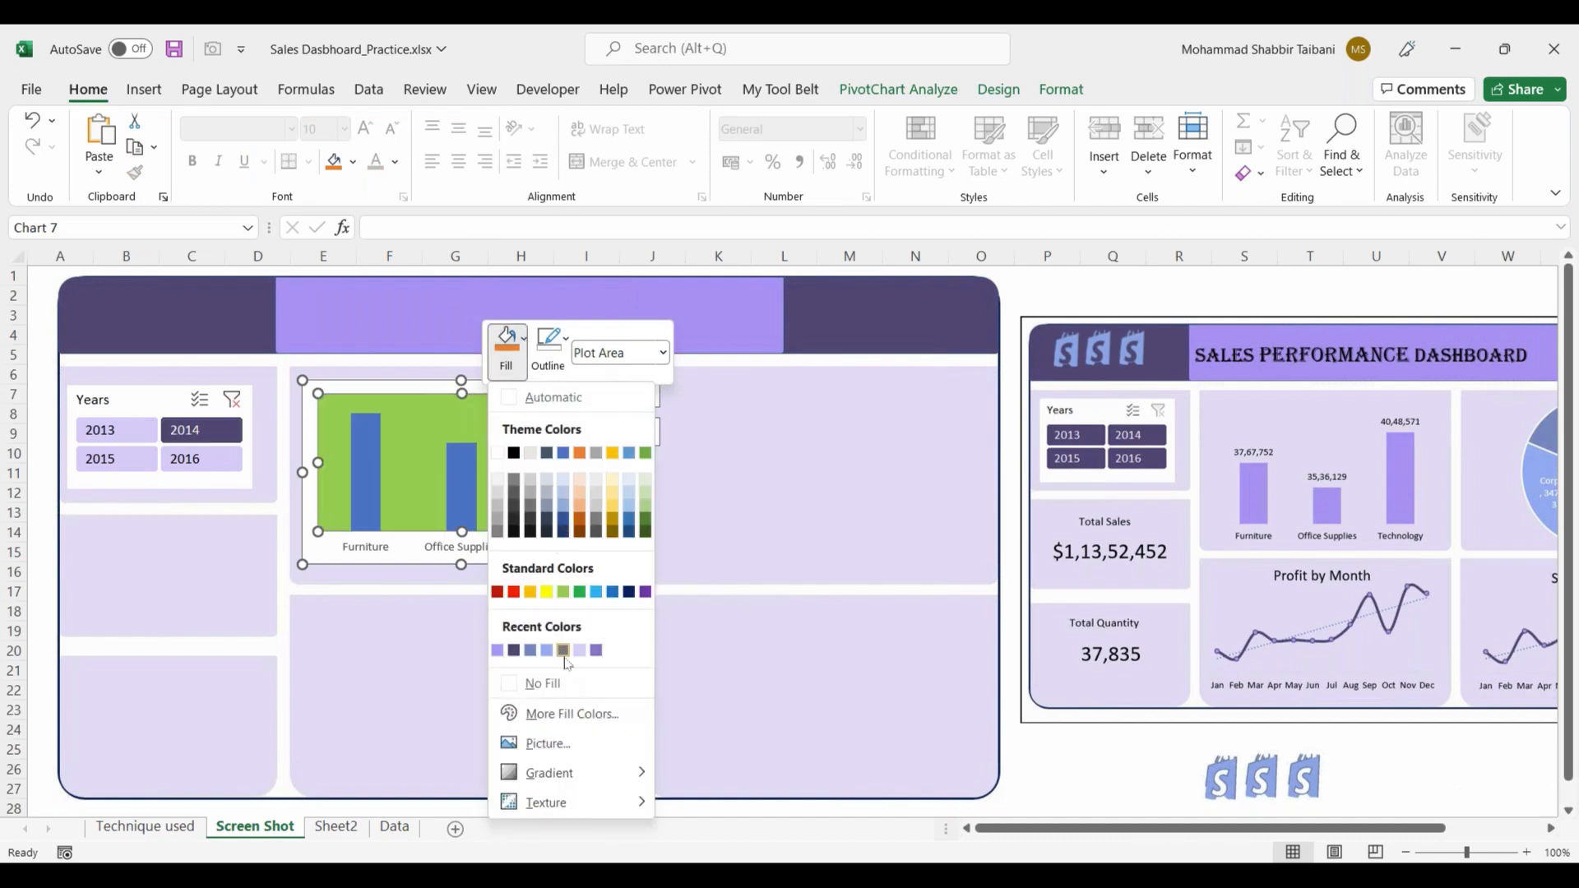
click(554, 686)
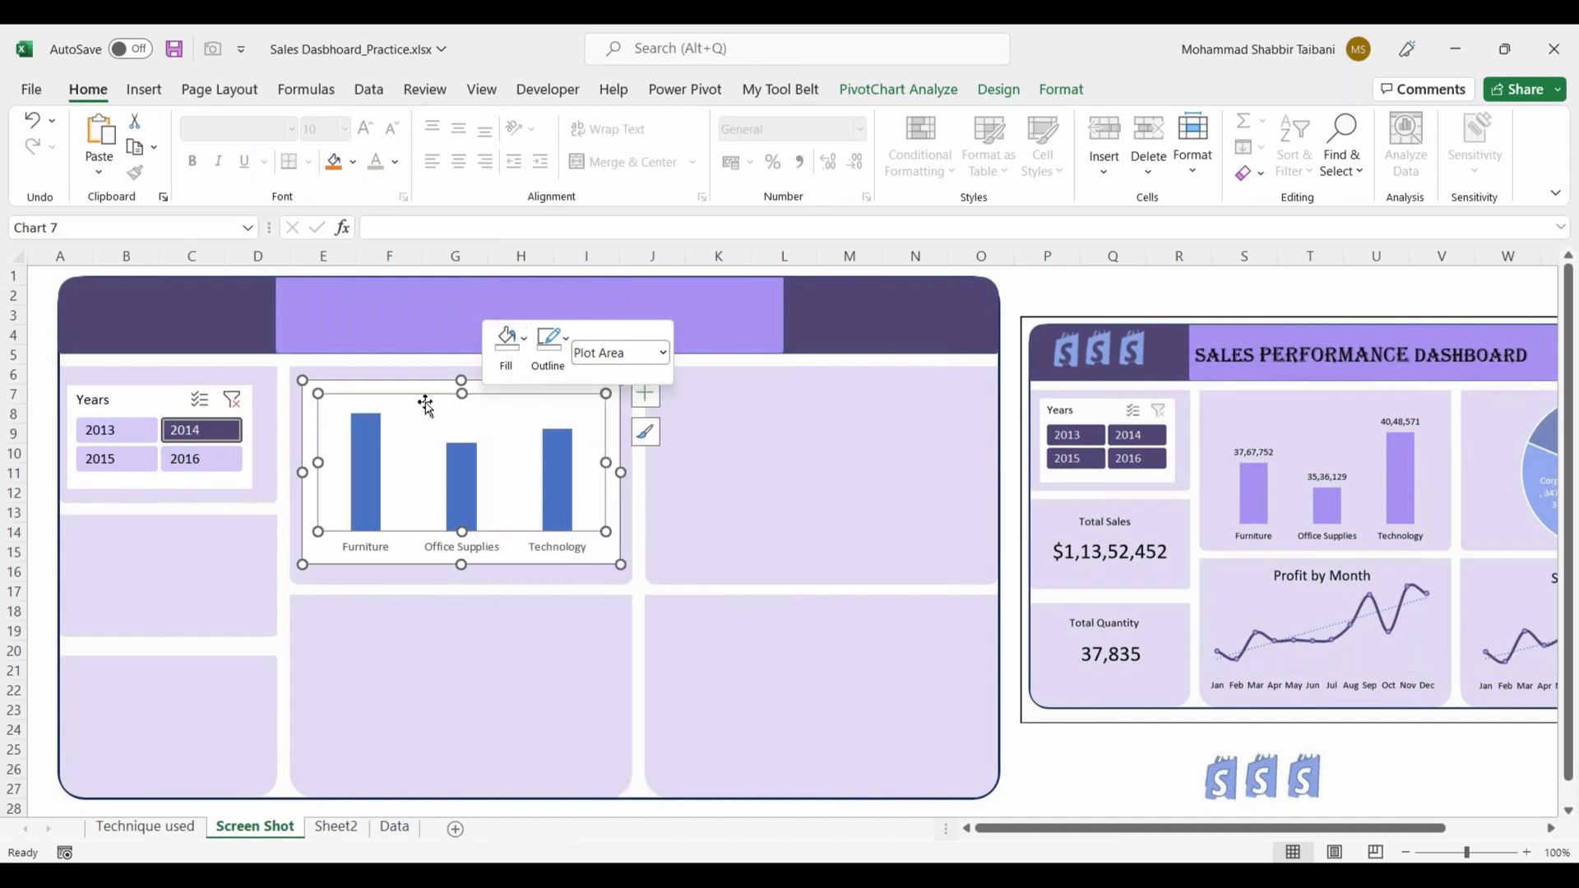
click(426, 397)
right_click(429, 391)
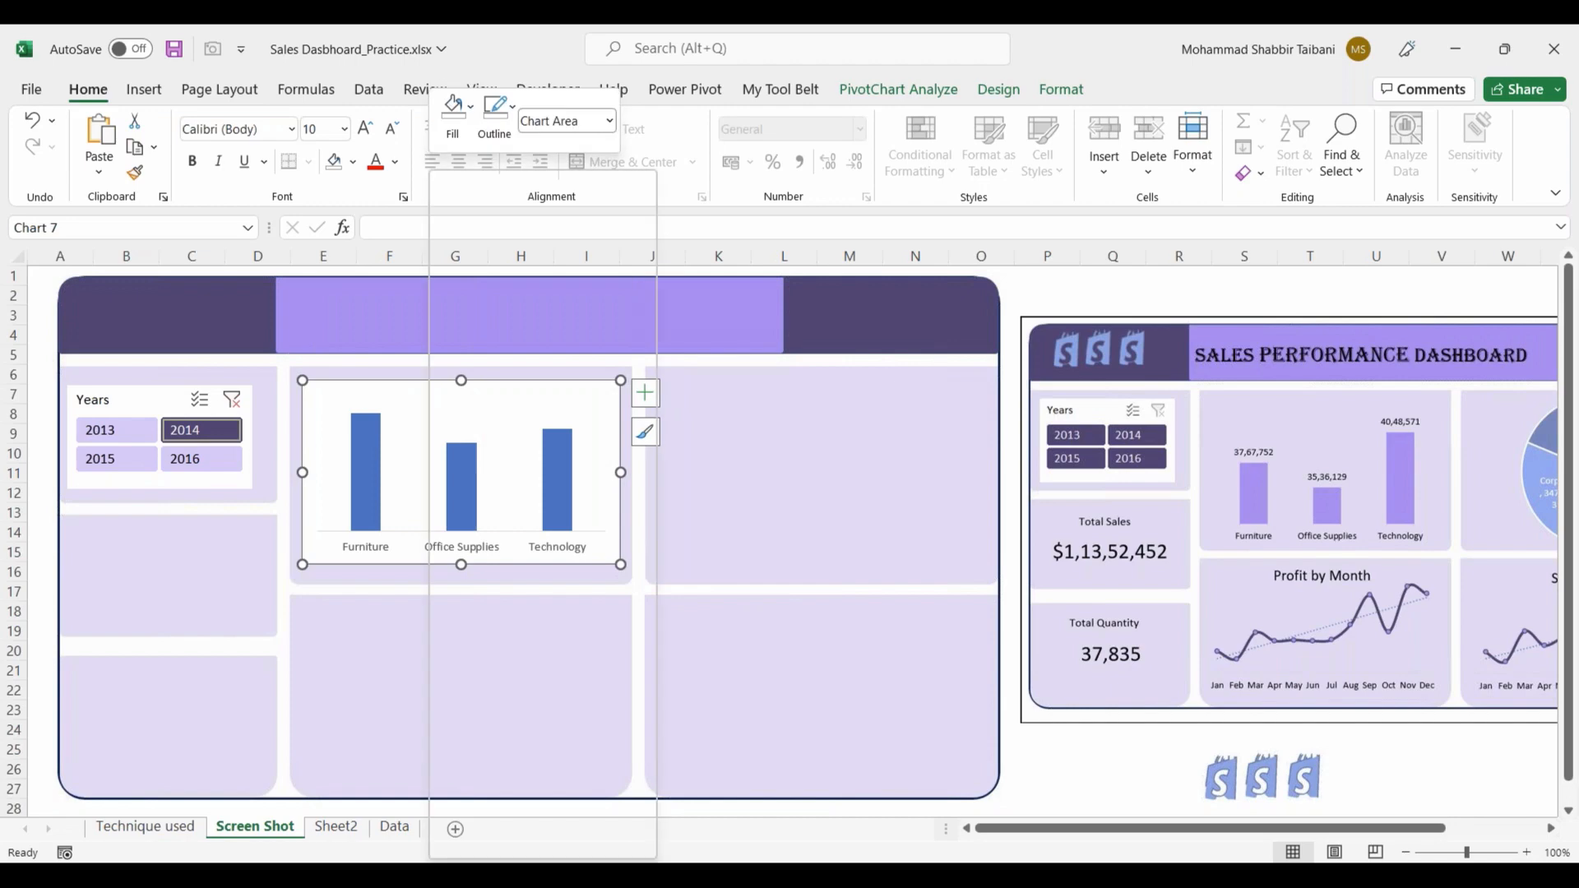
click(452, 109)
click(518, 451)
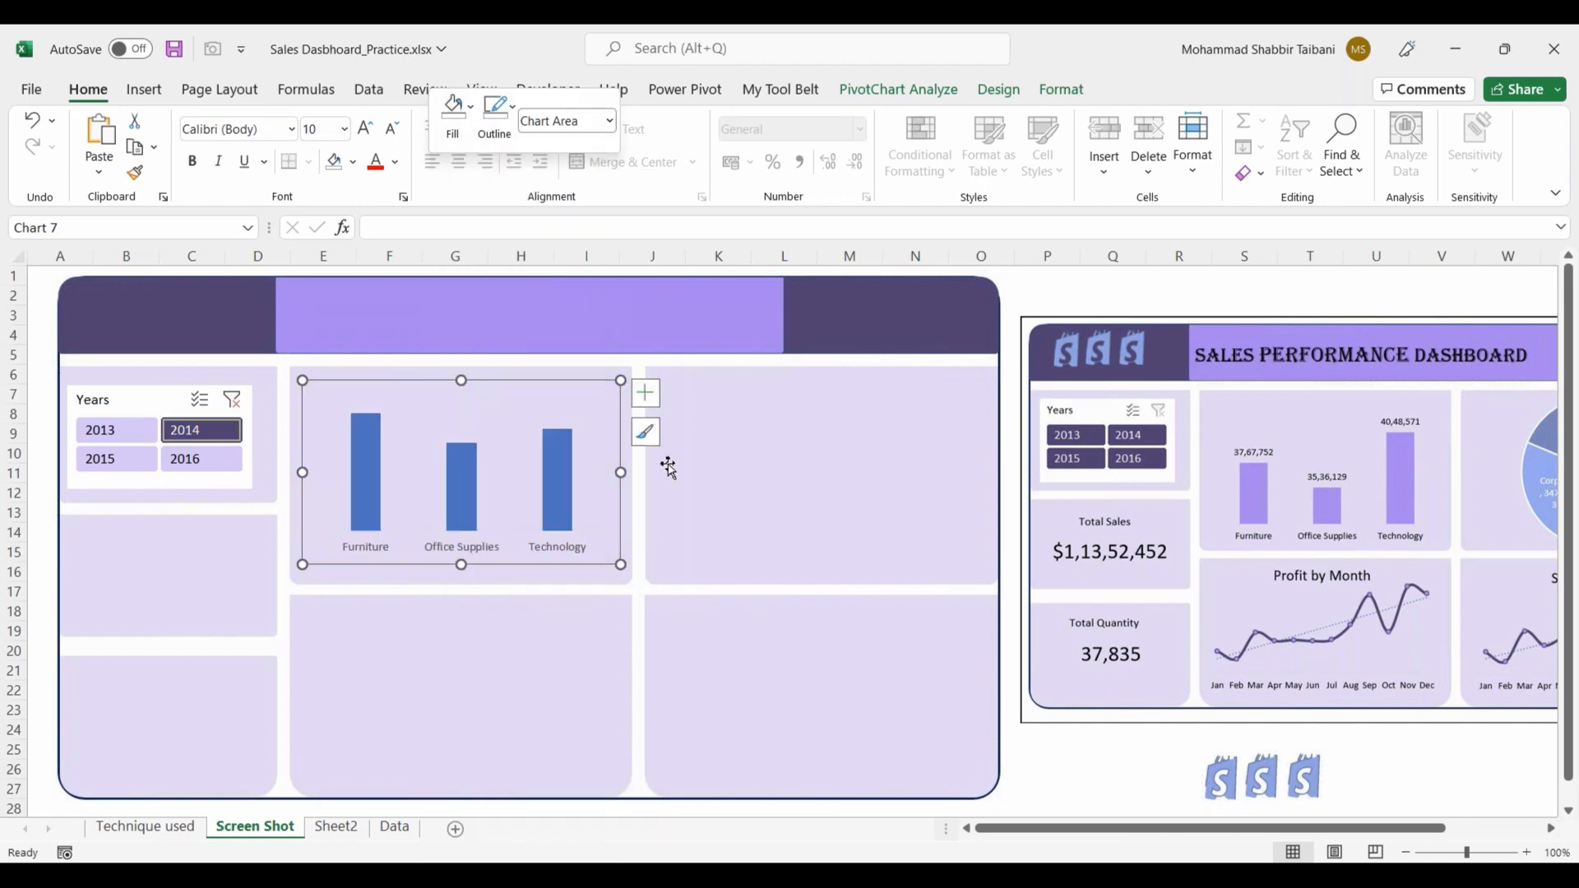
click(754, 597)
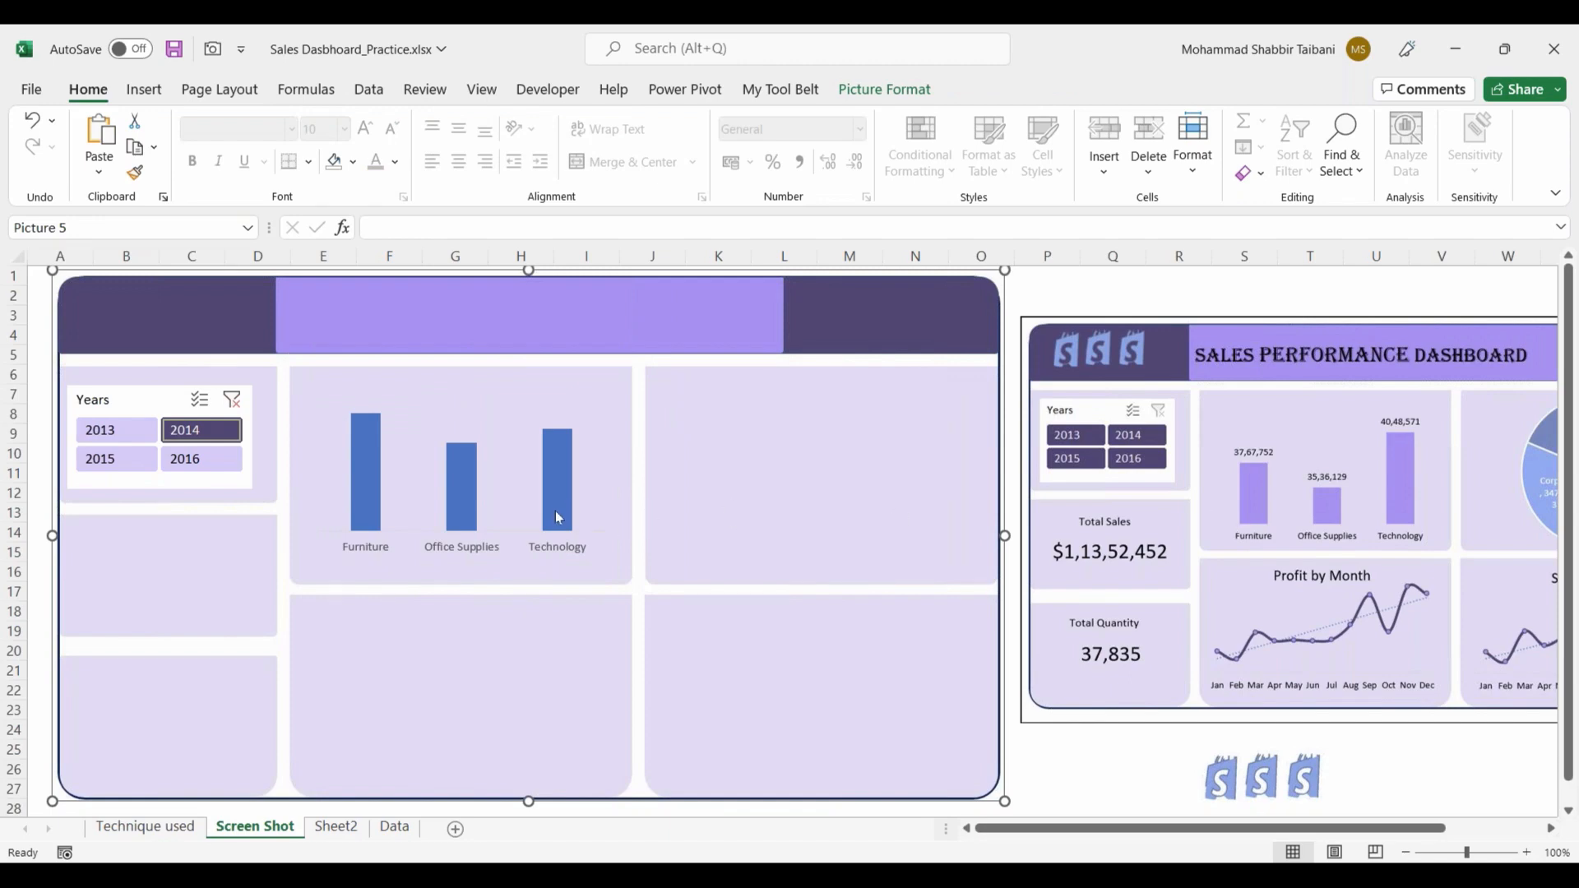
Step: Add data labels to the category sales columns and set the series gap width to 100%
right_click(465, 481)
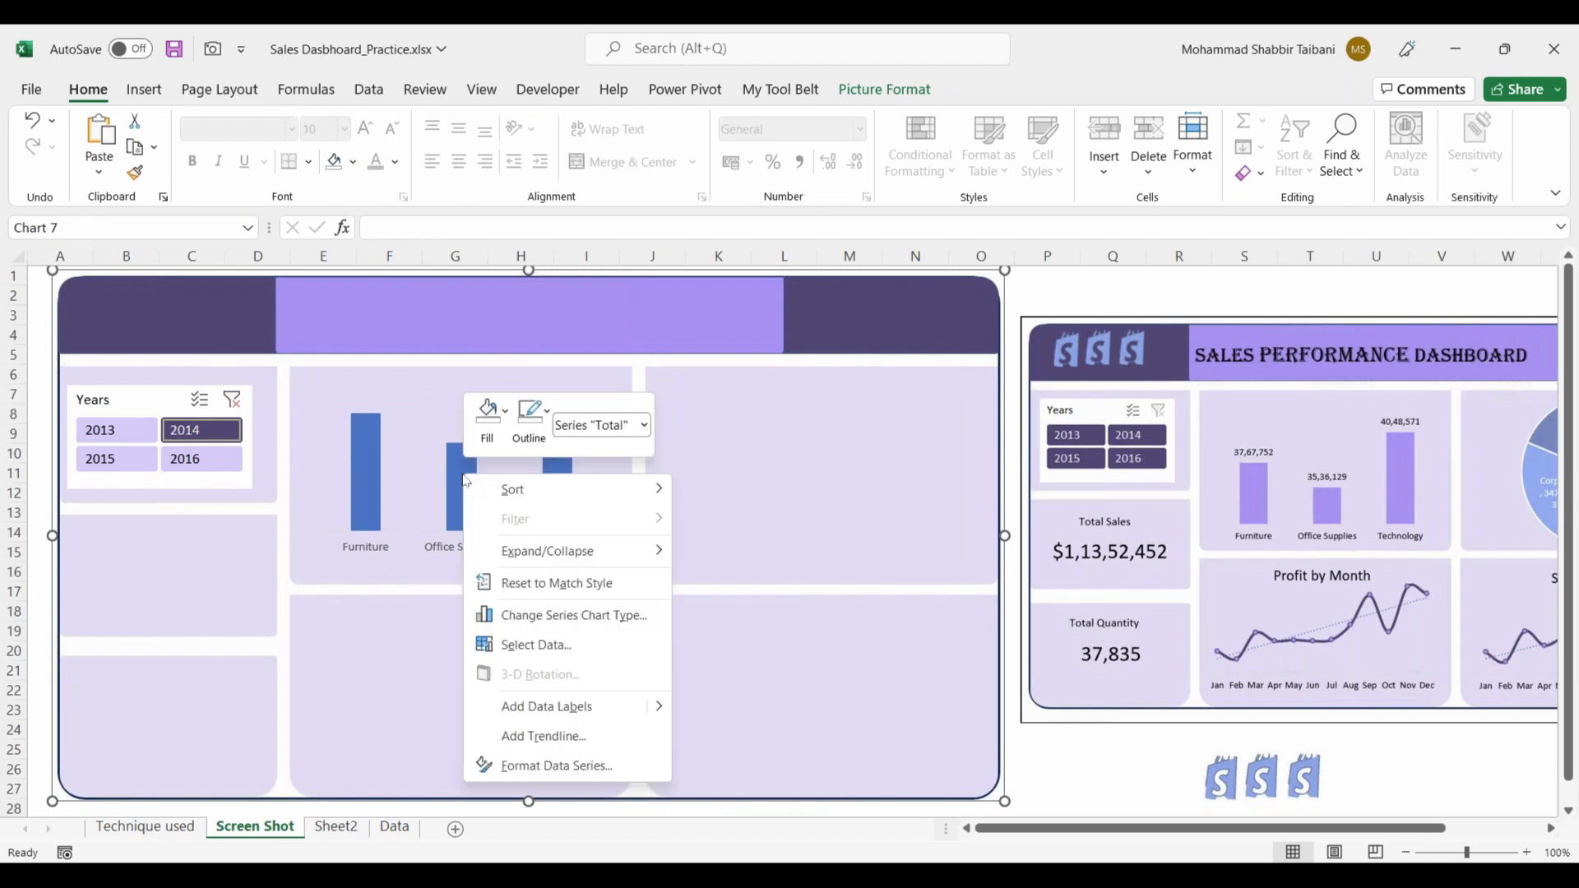
key(Escape)
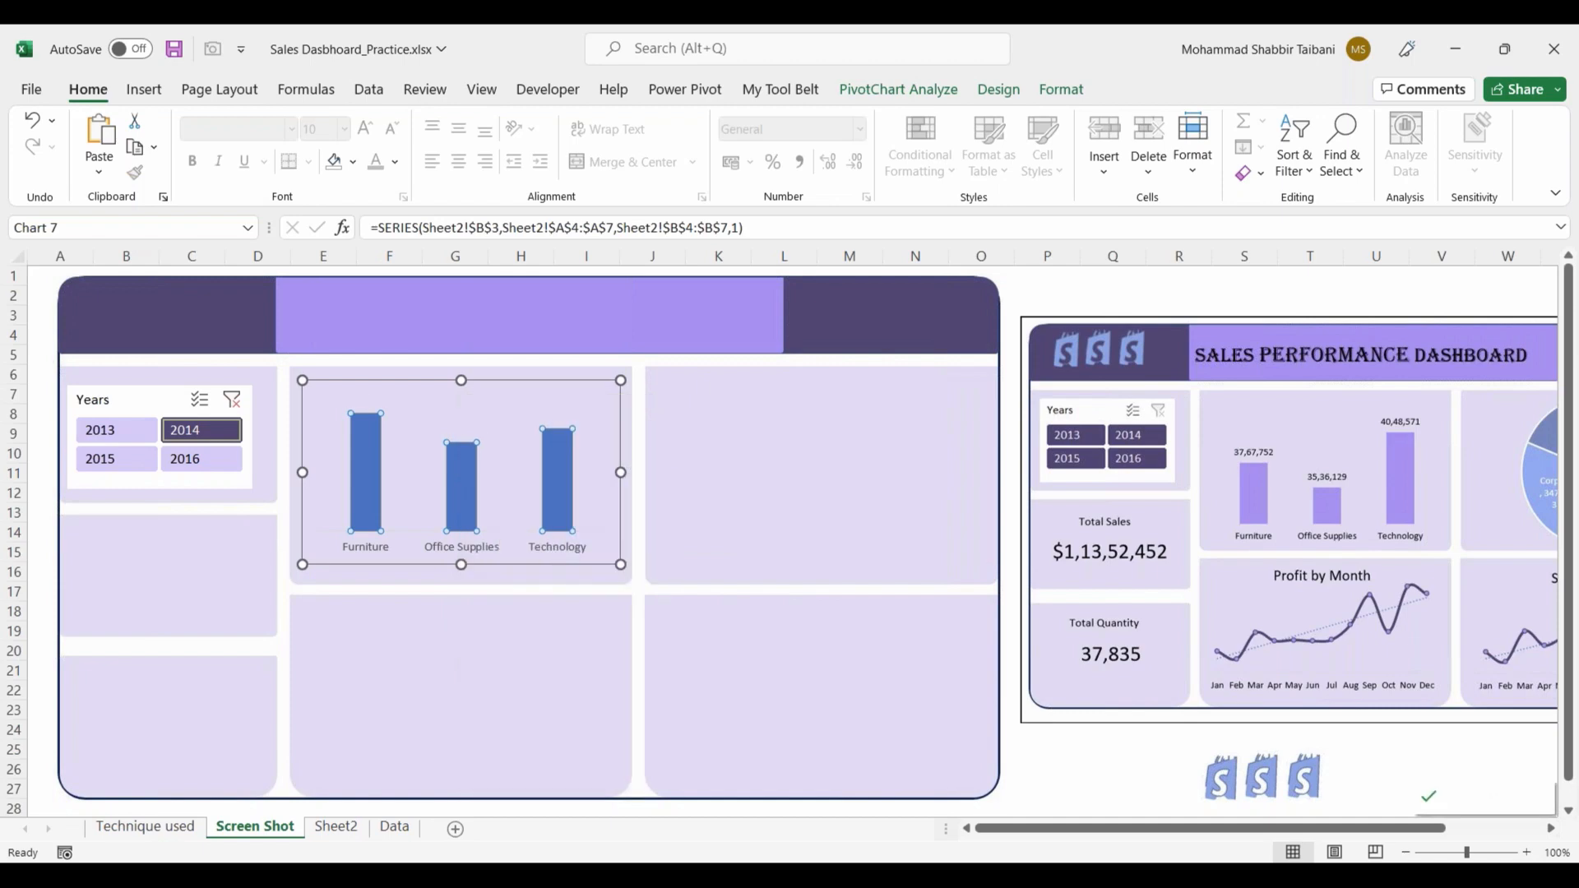
right_click(465, 489)
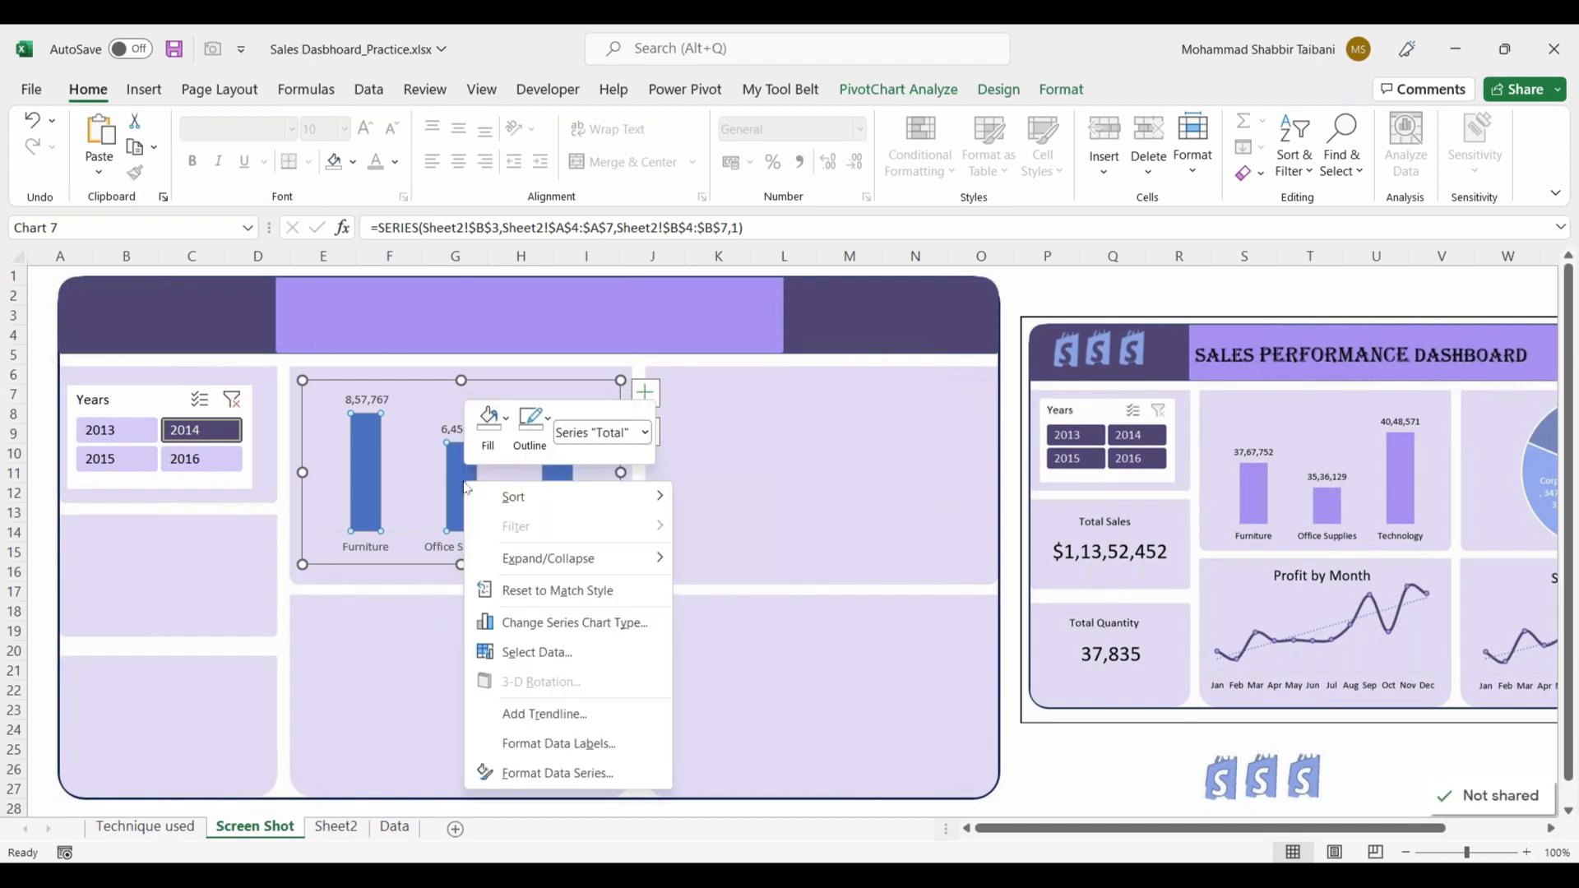
click(558, 775)
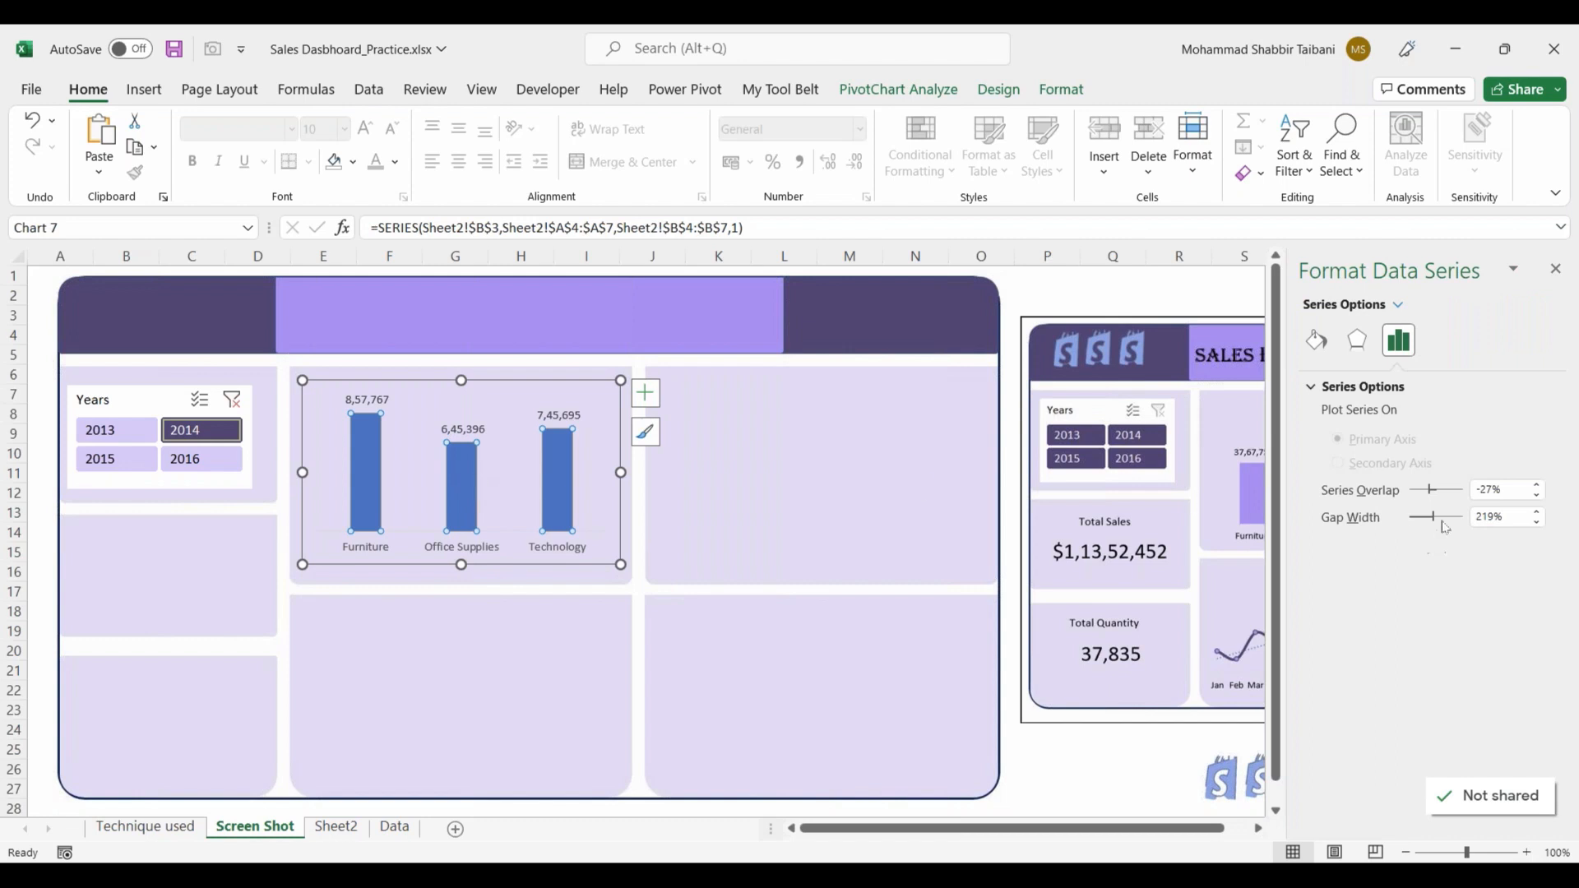
drag(1430, 523, 1427, 524)
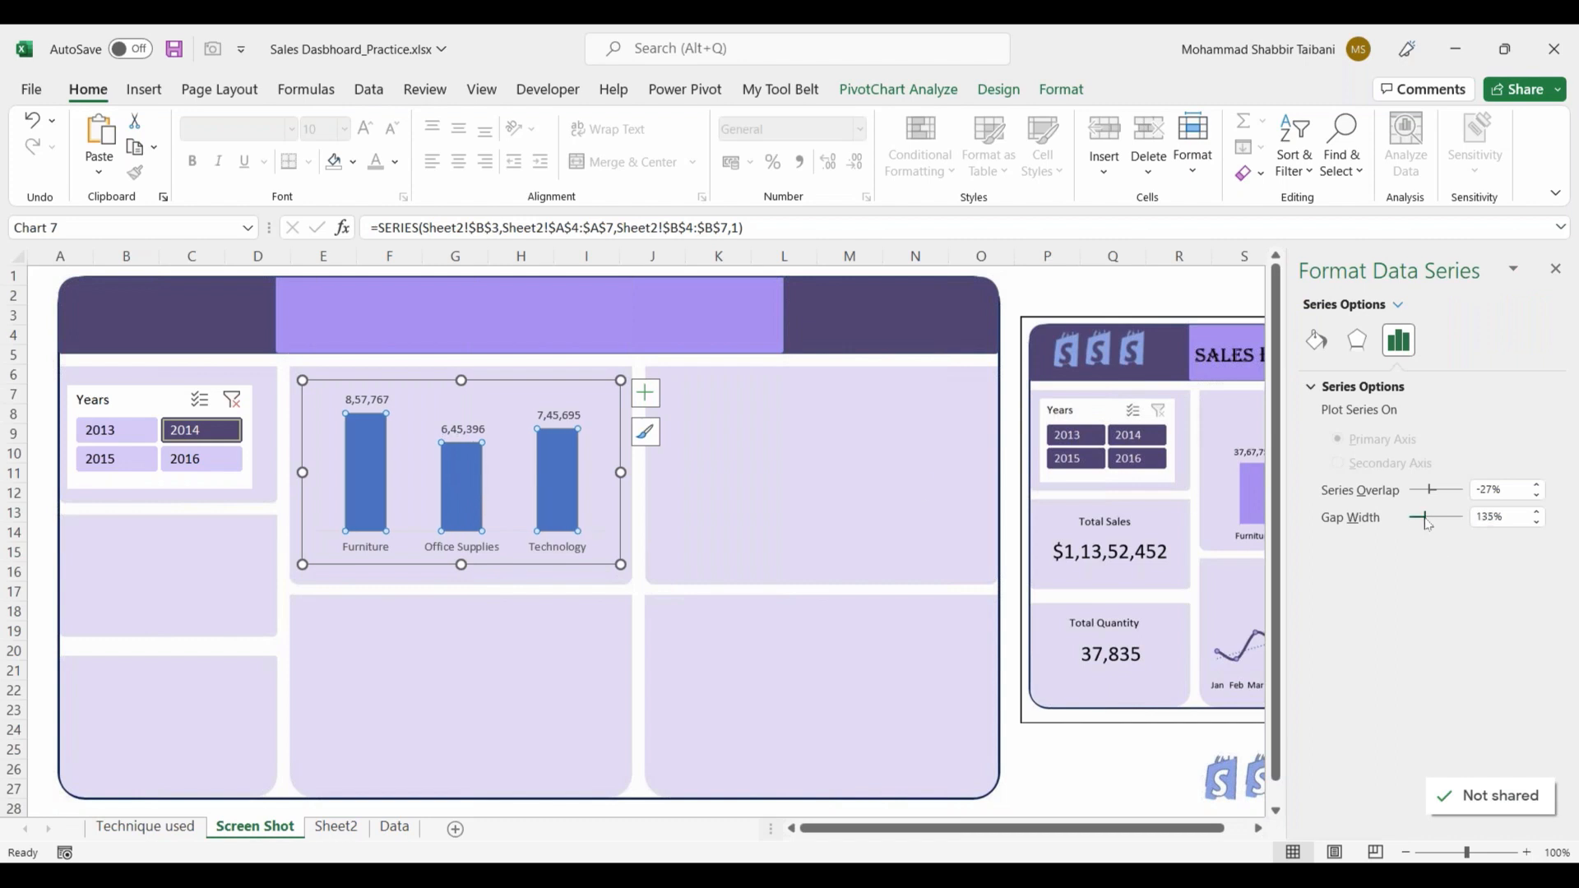
click(1555, 269)
click(1046, 295)
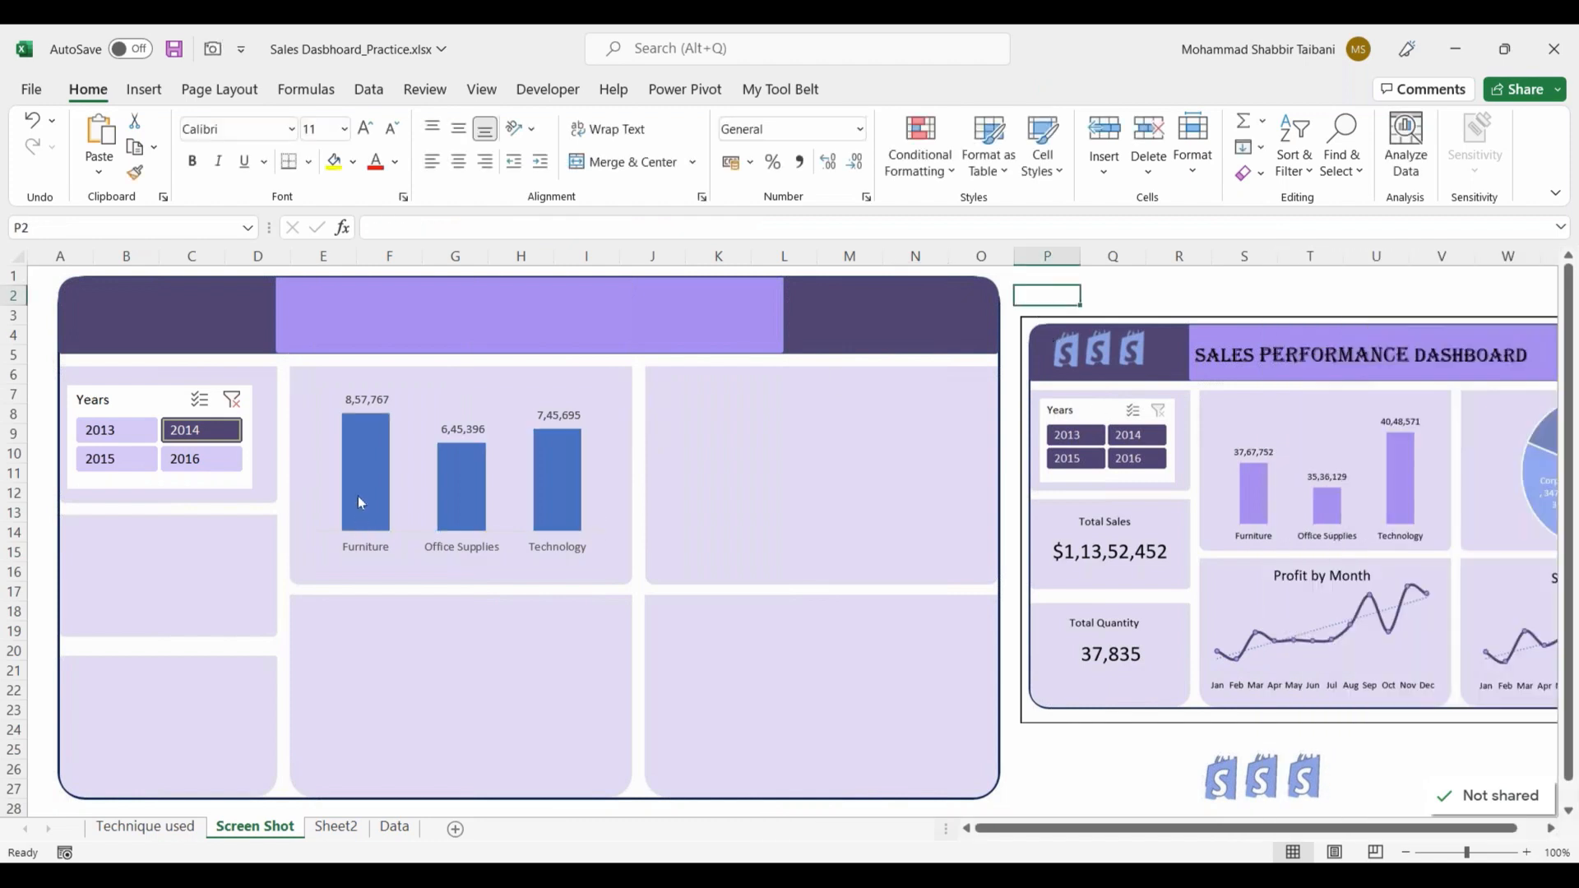
Step: Widen the plot area of the category sales chart on both sides and extend the chart's lower edge slightly
click(335, 483)
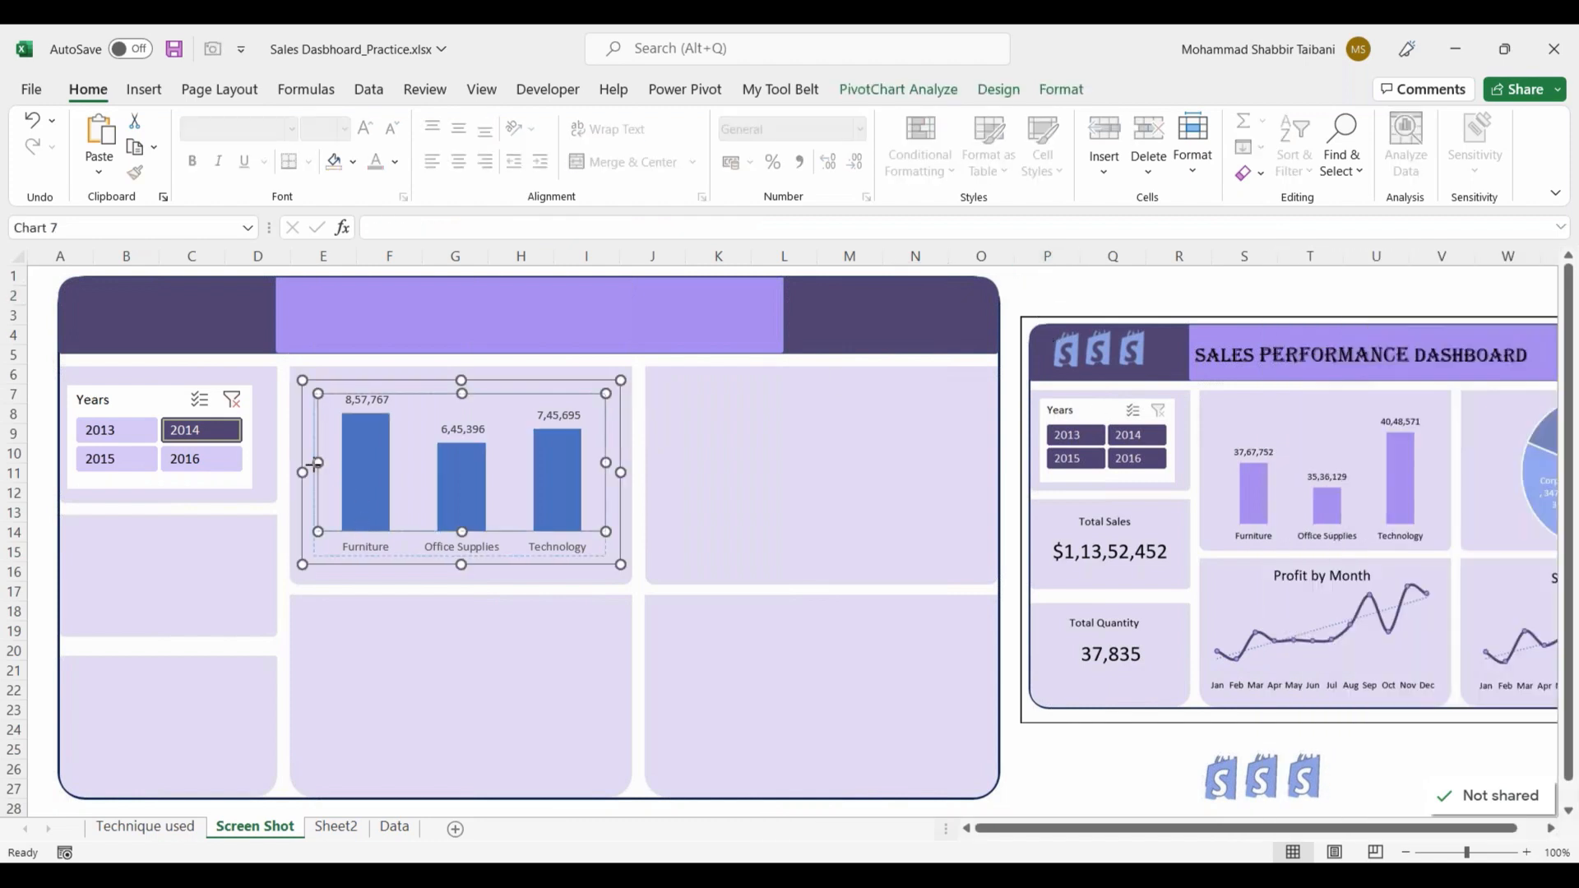
drag(307, 464, 306, 465)
drag(606, 465, 617, 465)
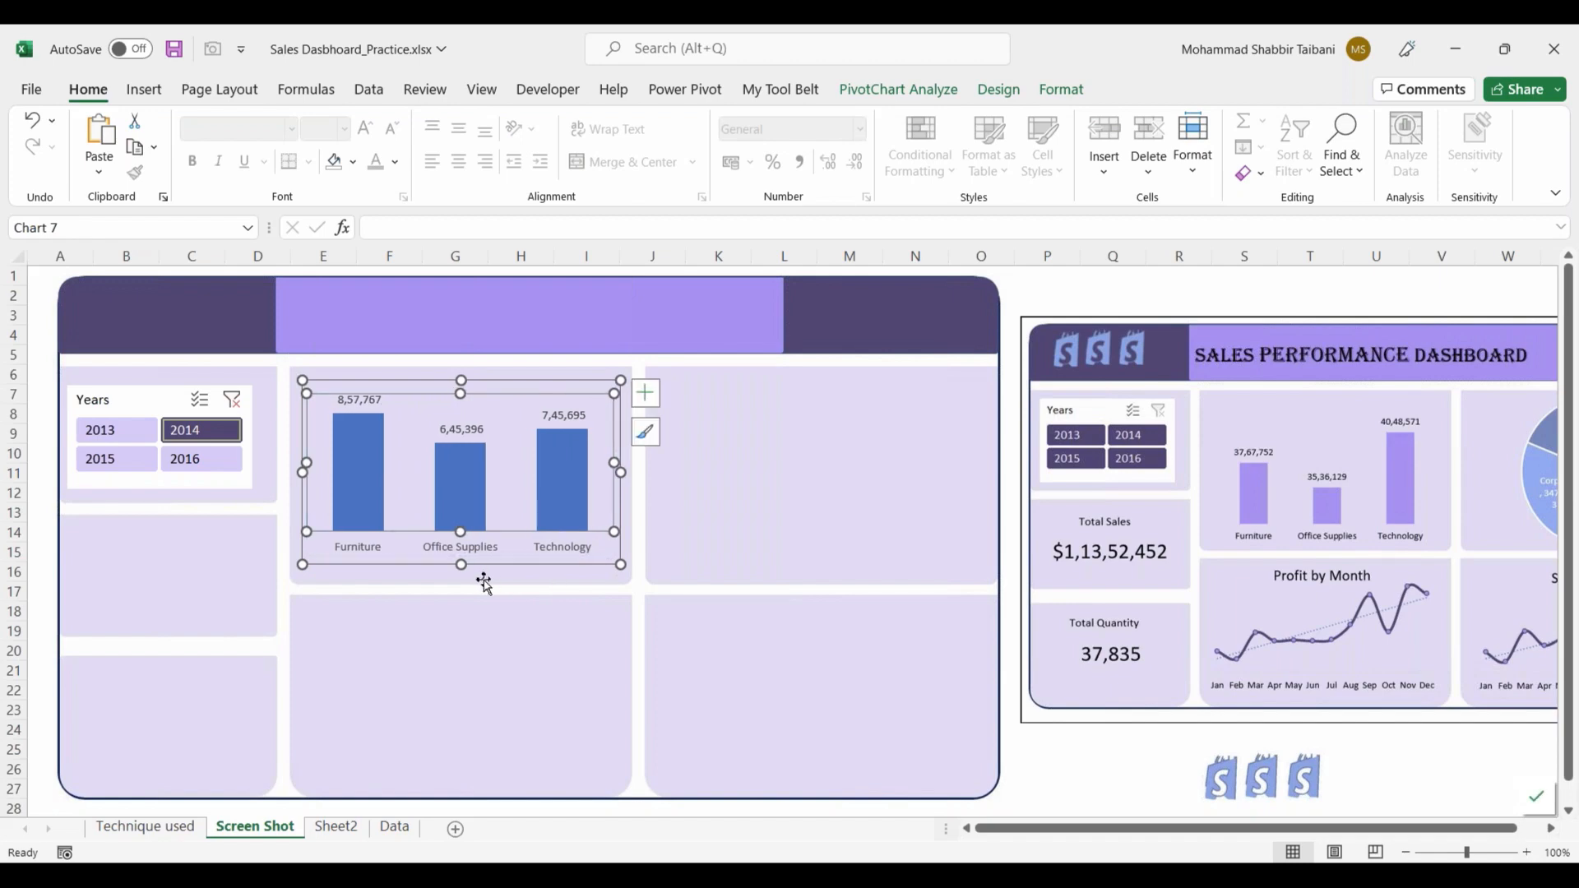
click(504, 385)
drag(460, 566, 460, 571)
click(1146, 288)
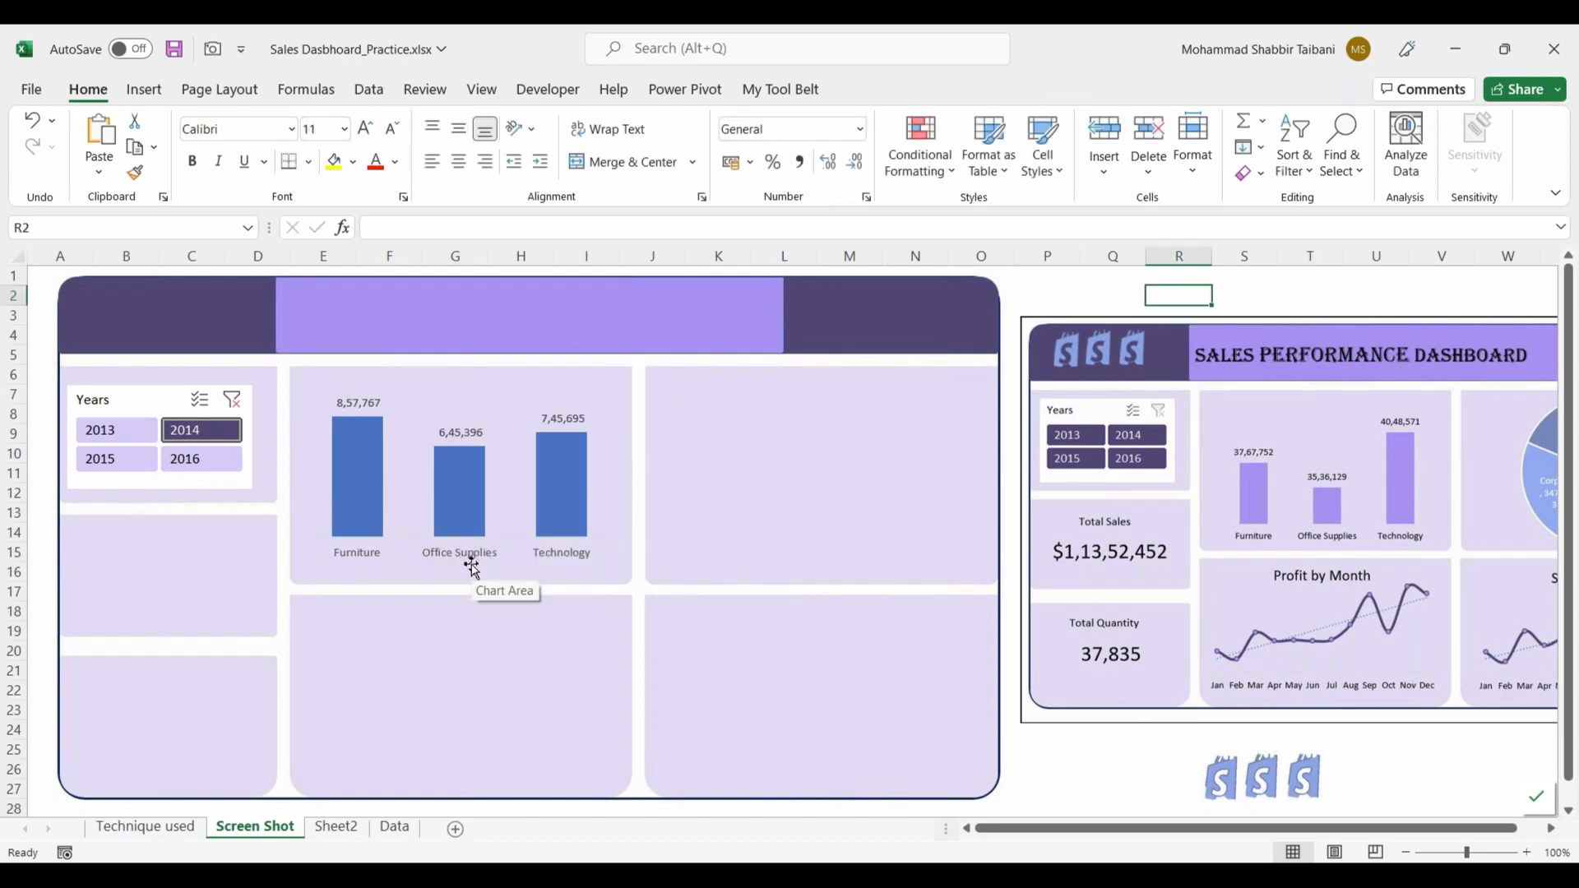
click(442, 407)
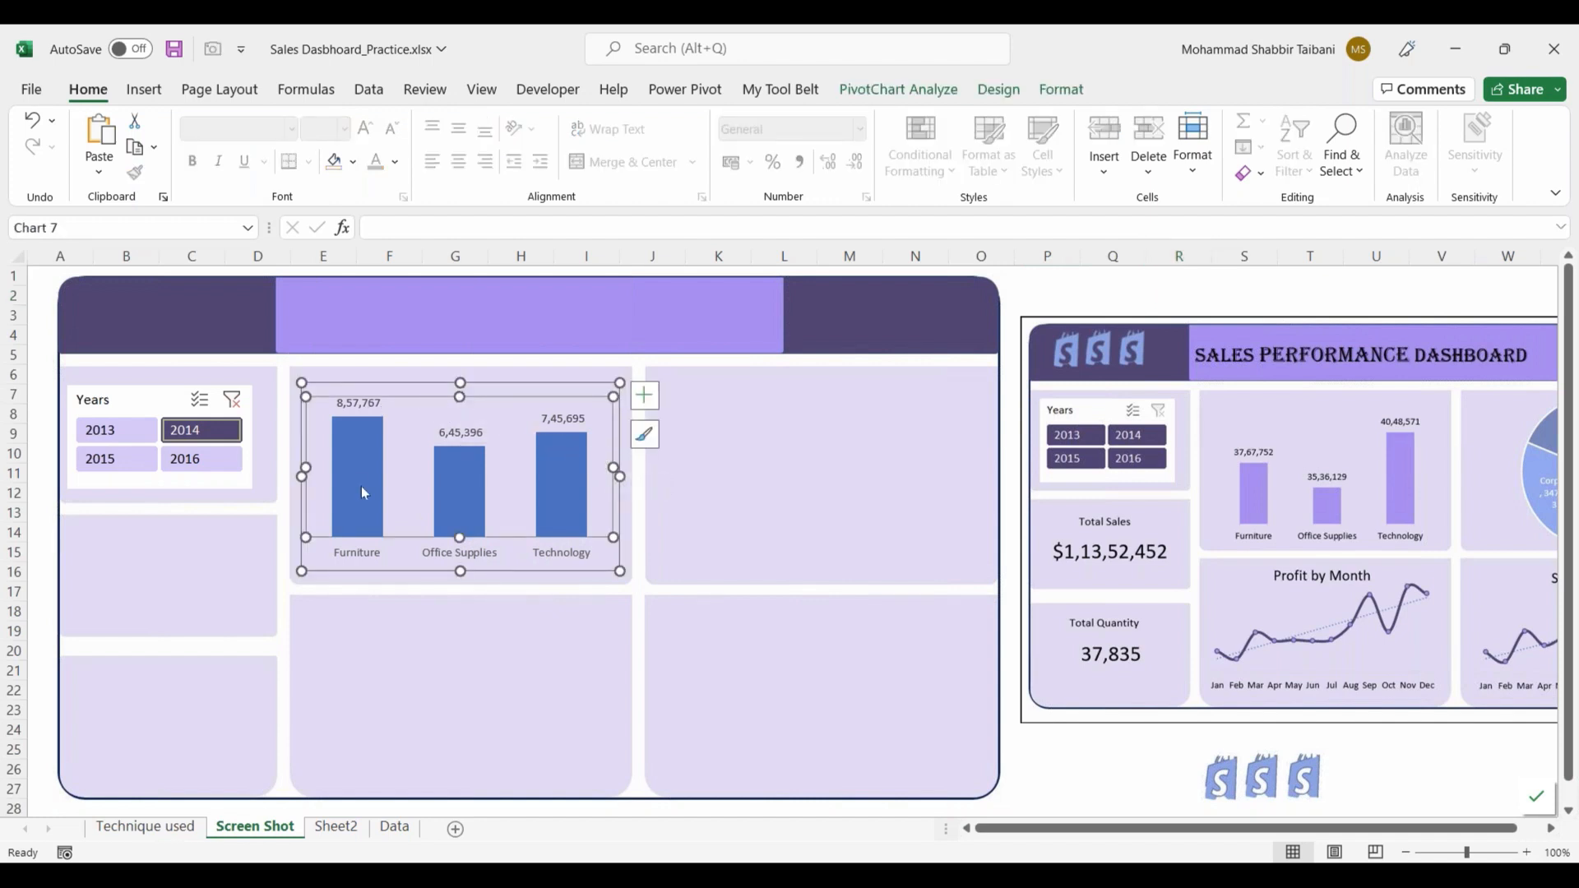
right_click(416, 398)
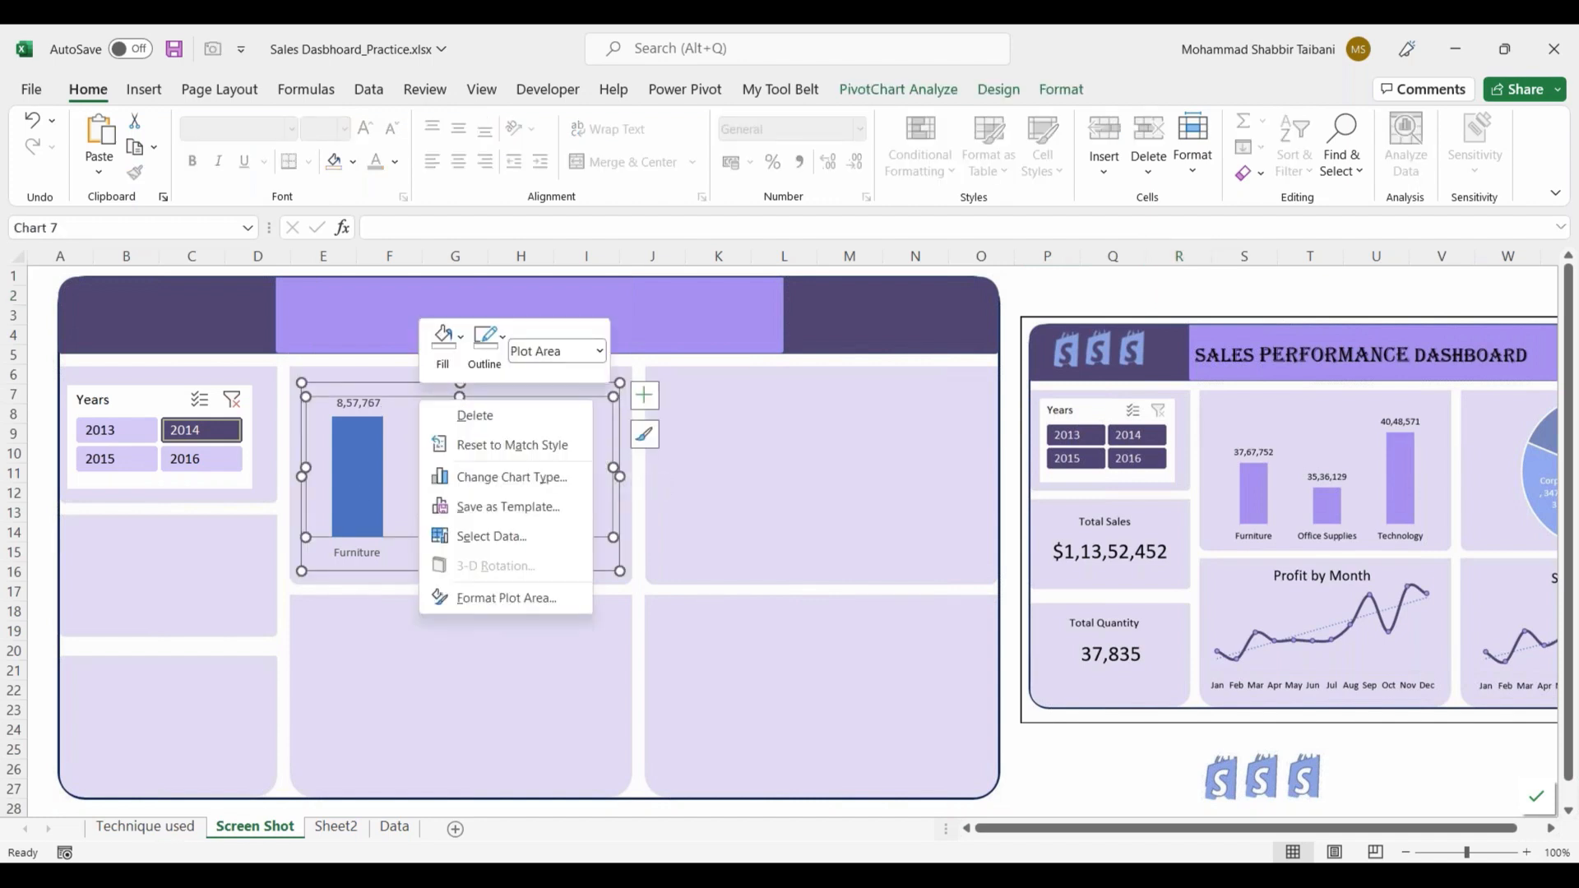
click(463, 342)
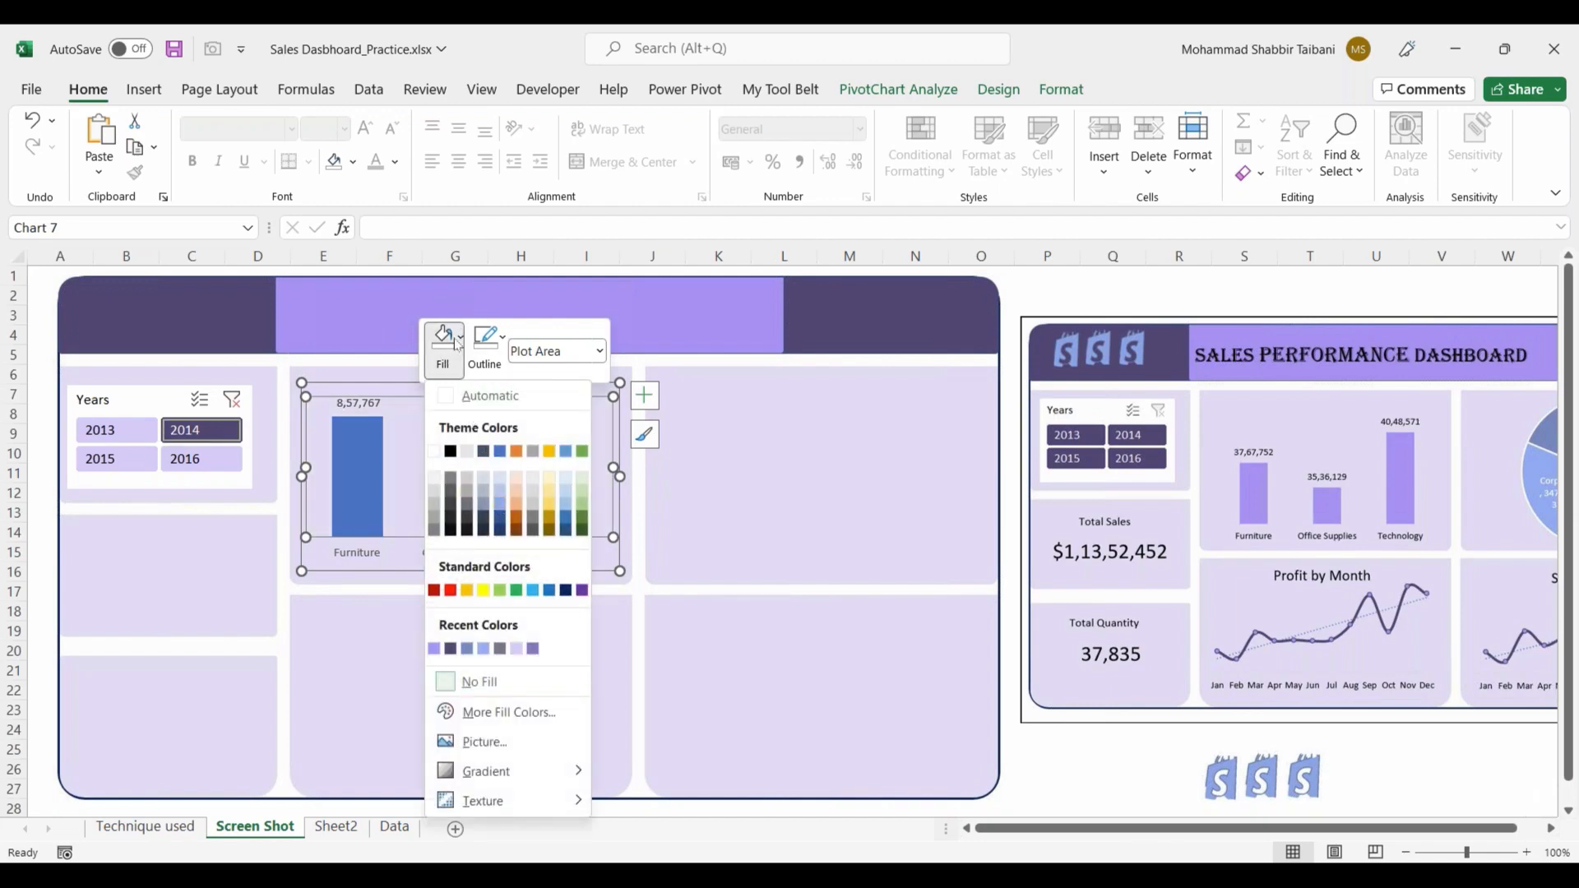
click(849, 524)
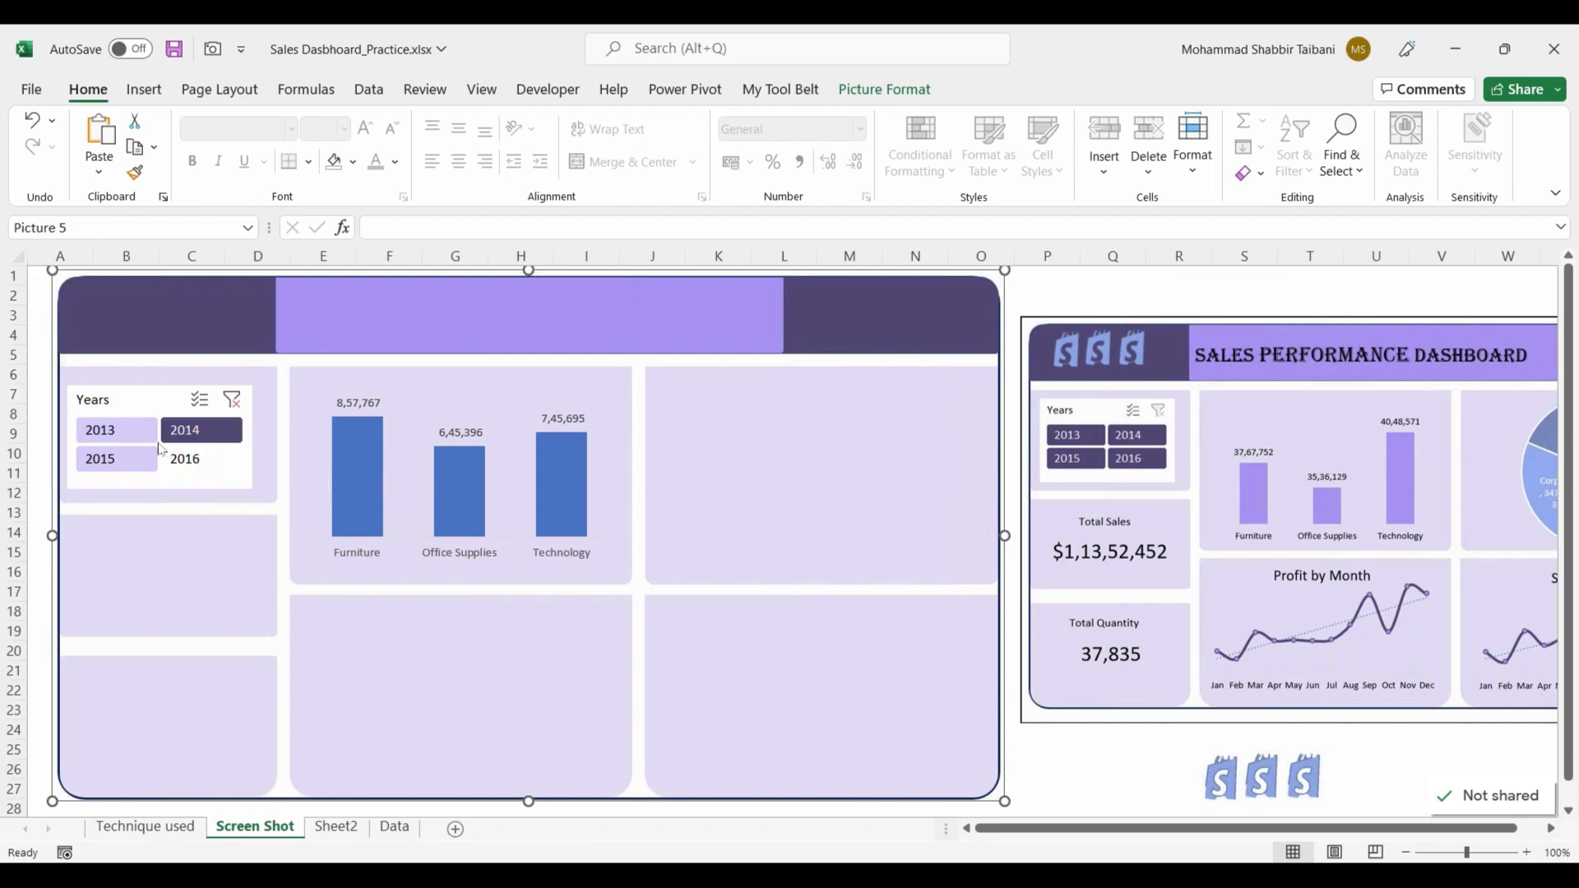
Step: Try the Years slicer on the category sales chart with 2013, 2015 and 2014, finishing with 2016 selected
click(118, 437)
click(113, 464)
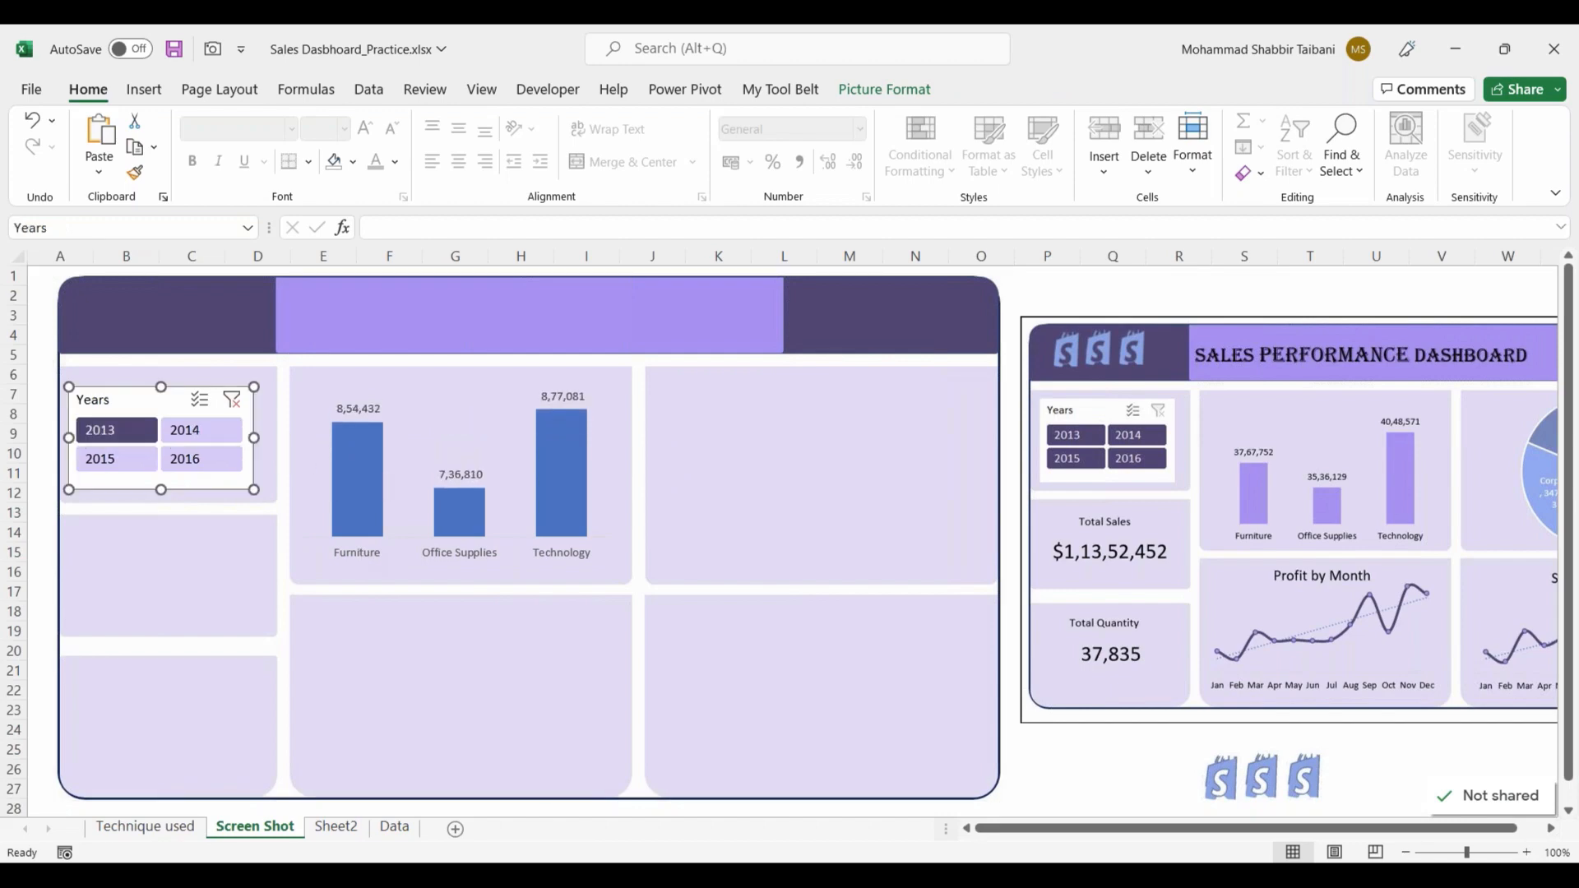
click(215, 463)
click(217, 436)
click(195, 461)
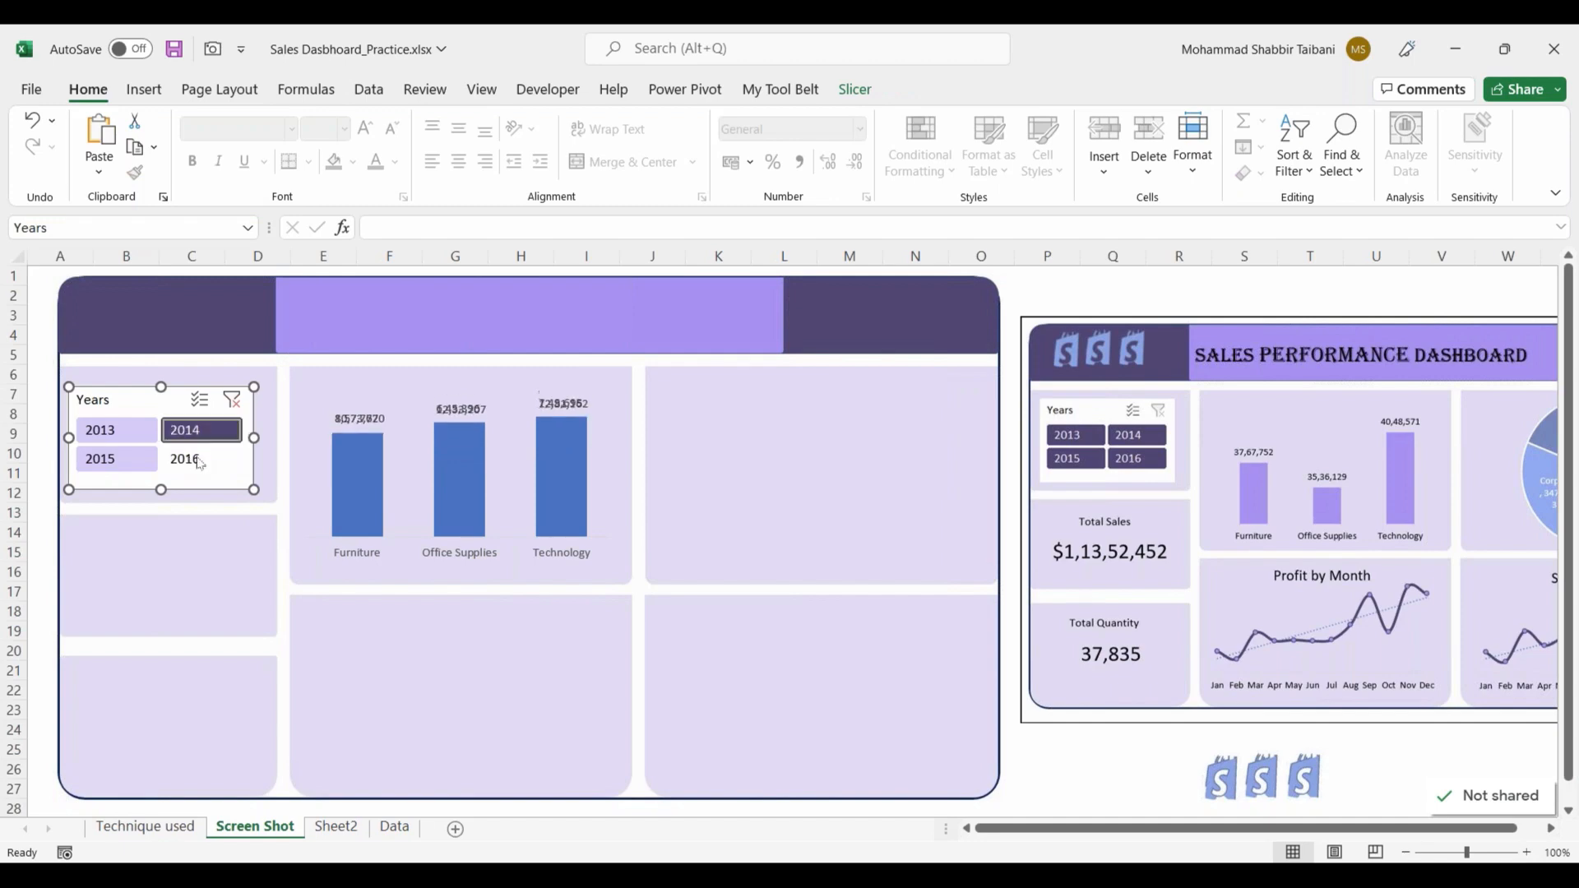
click(224, 364)
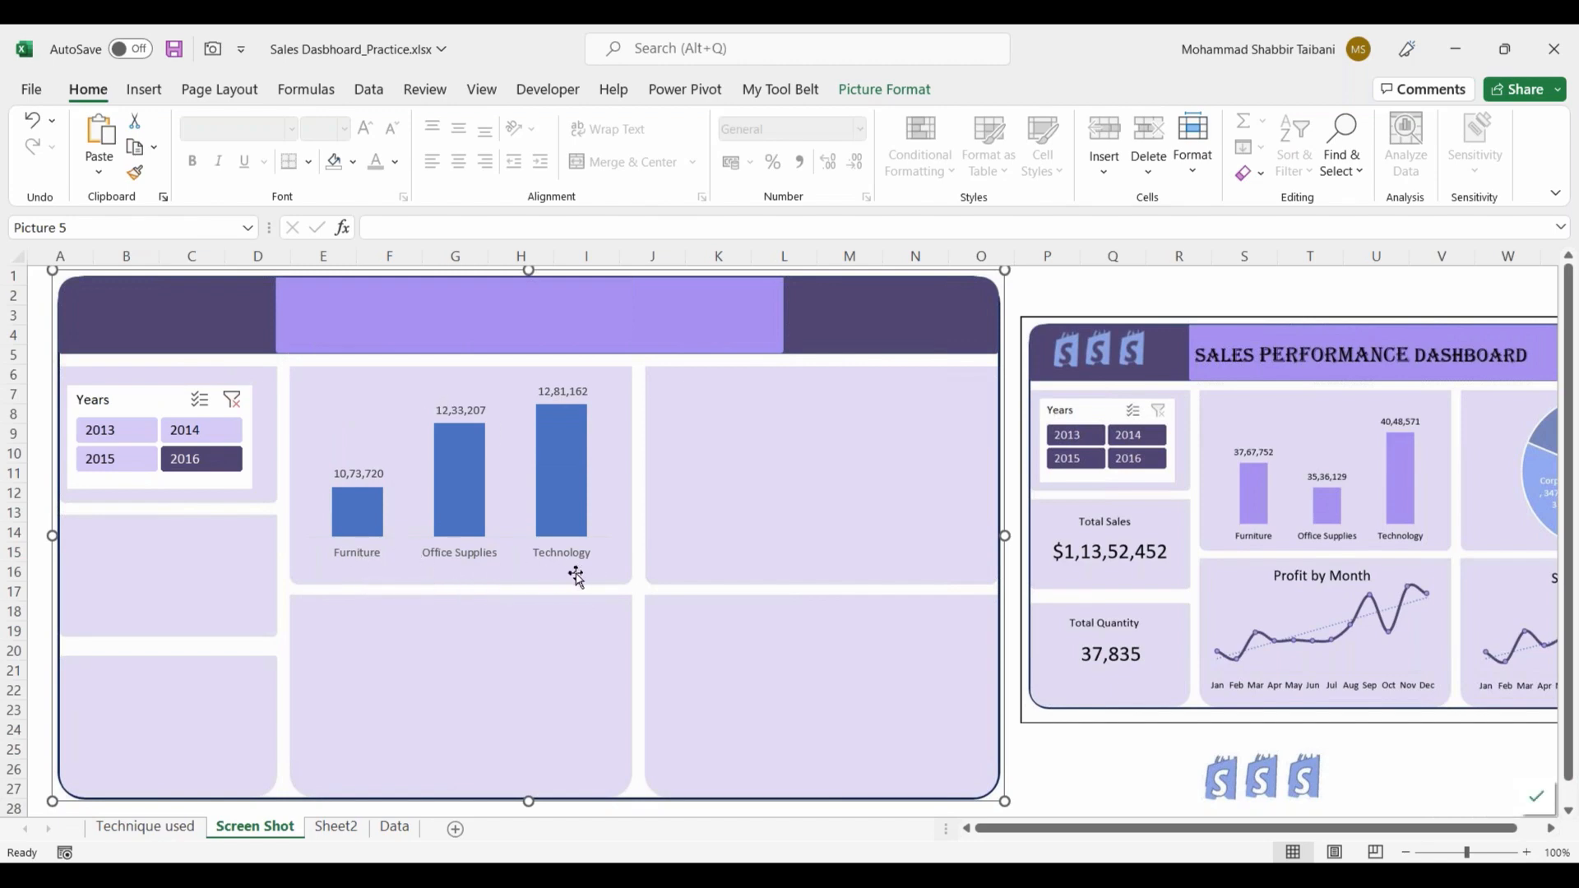
Step: Insert a default PivotChart from the segment sales PivotTable on Sheet2 and place it below the table
click(1085, 767)
click(336, 826)
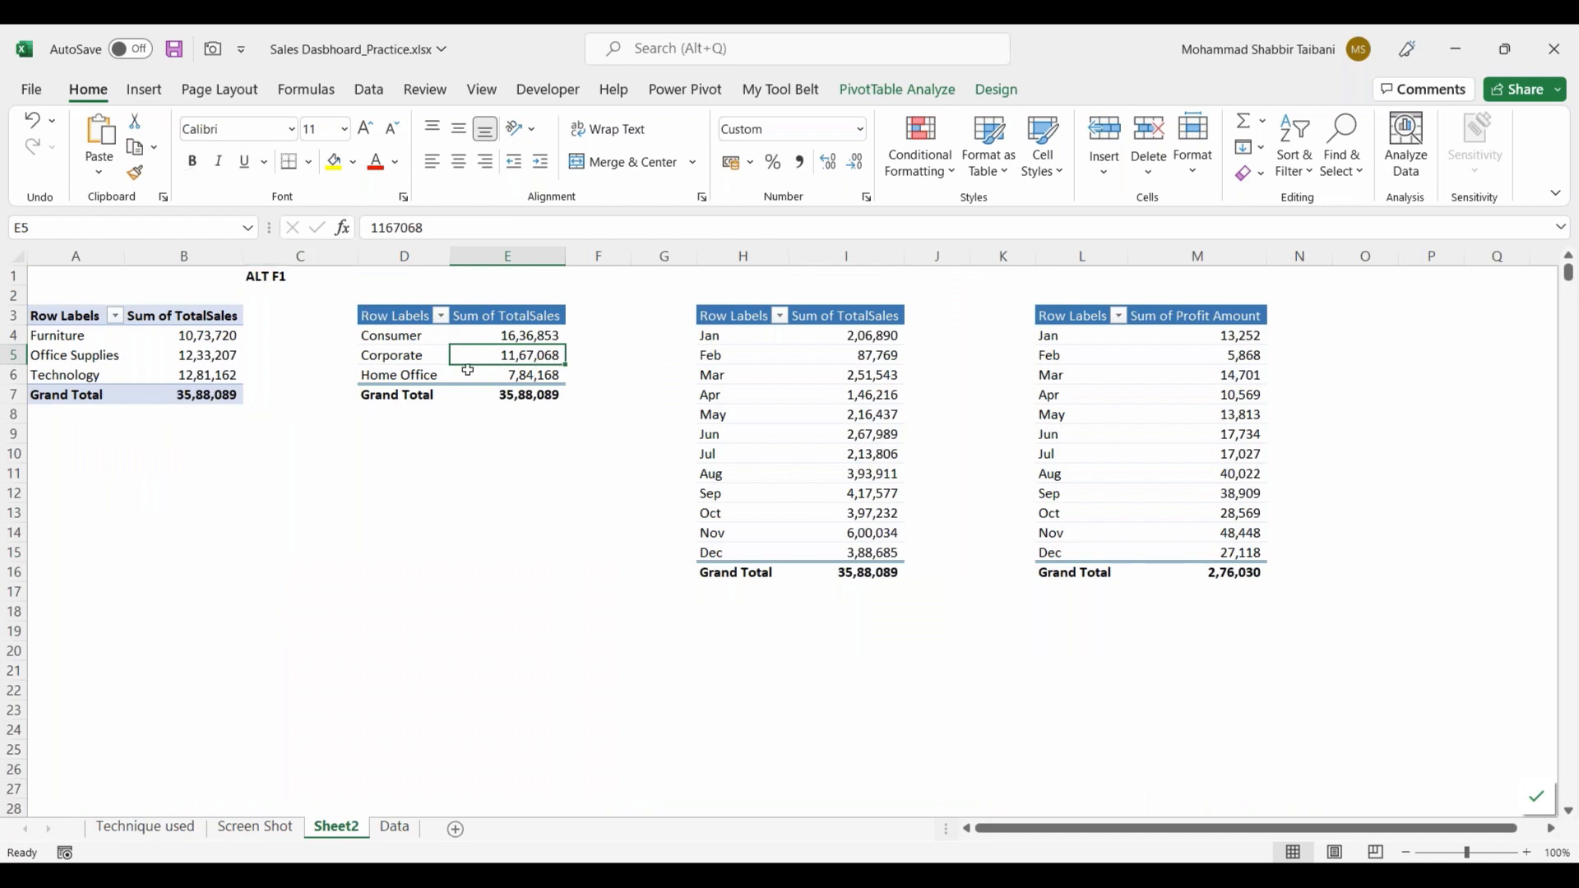
mouse_move(464, 373)
key(alt+F1)
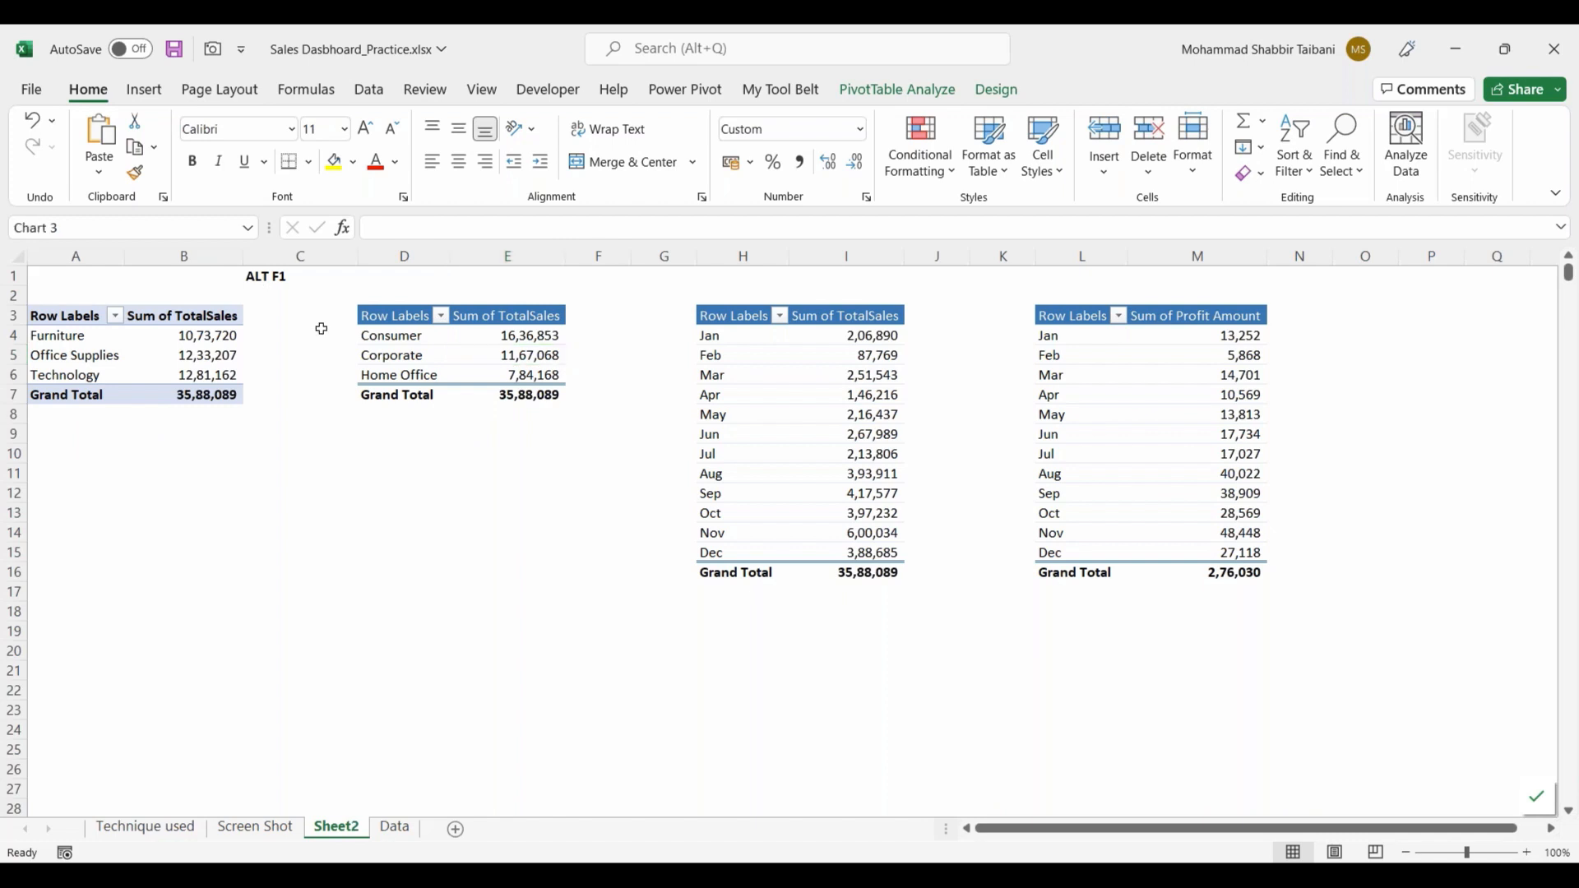
drag(659, 417, 304, 456)
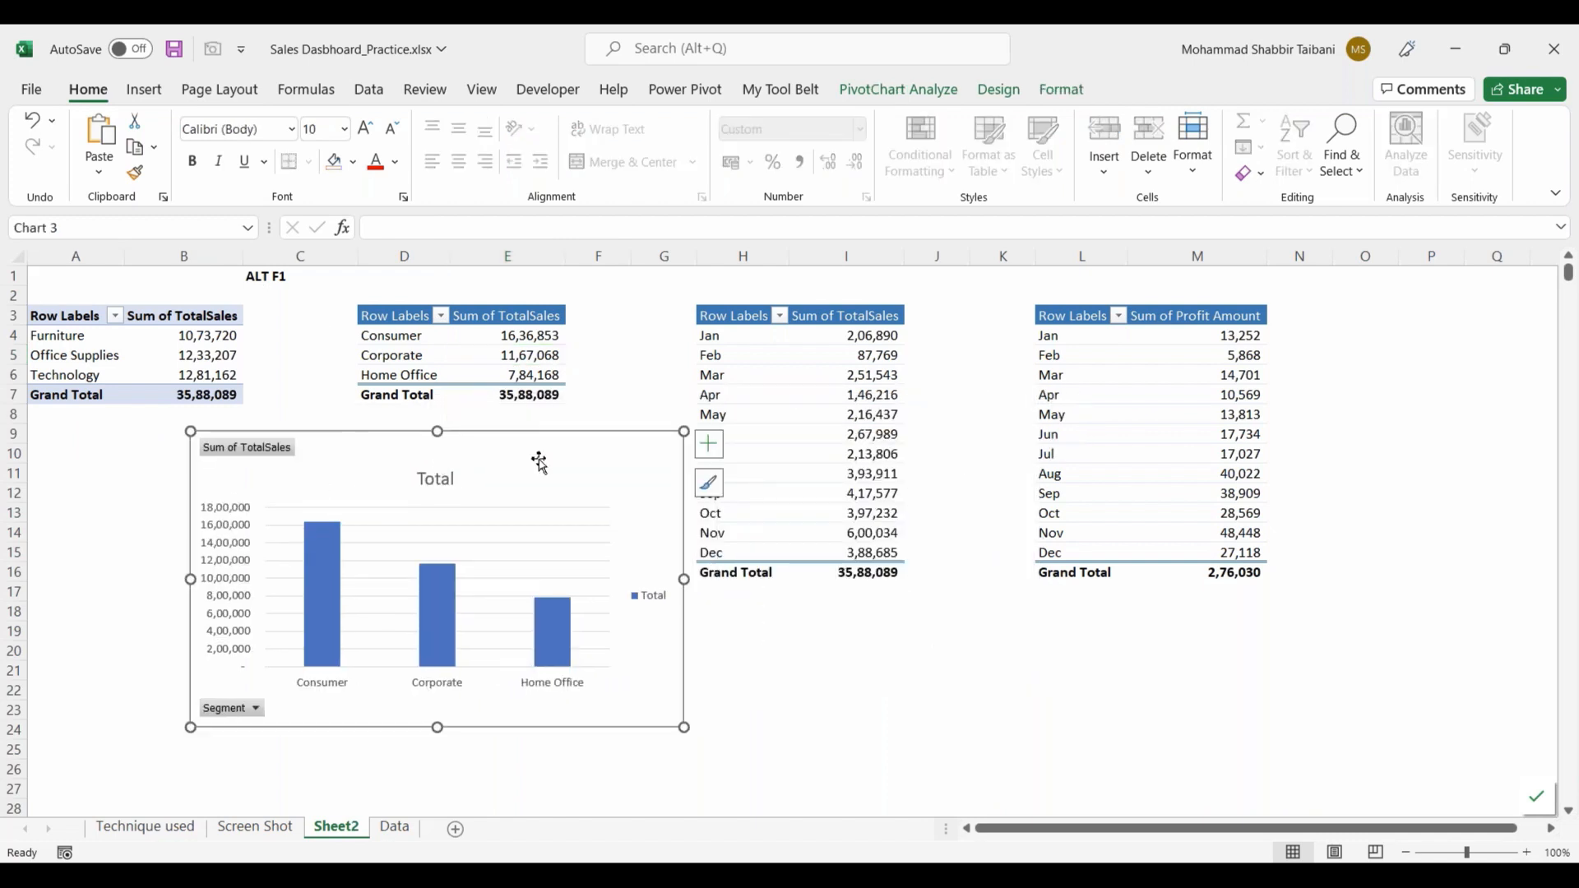
Step: Change the segment sales chart to a standard Pie chart
mouse_move(325, 589)
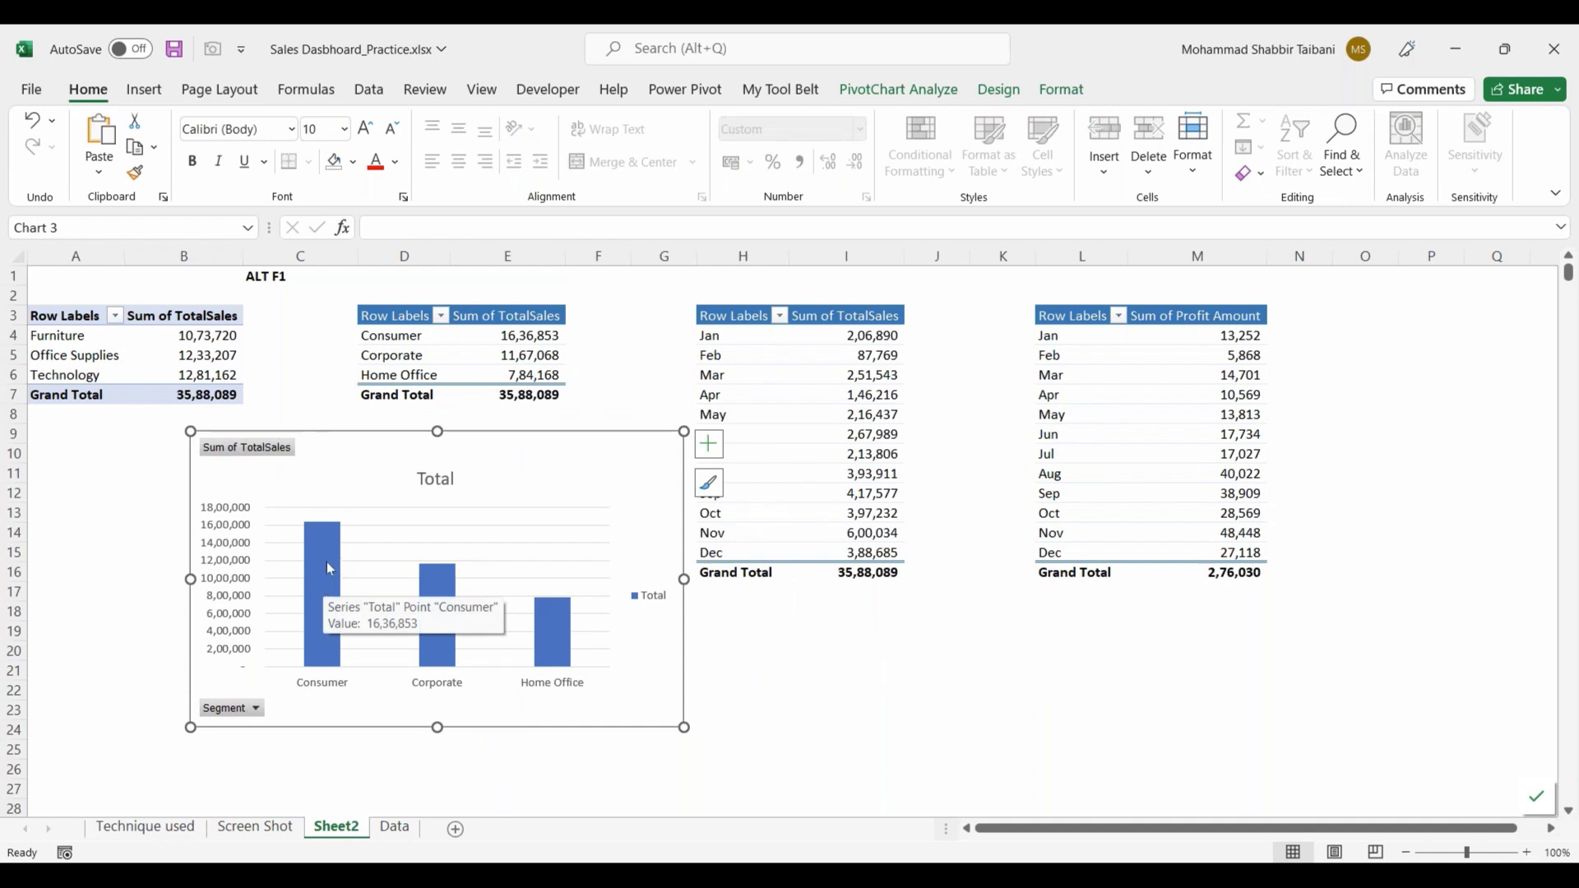
right_click(330, 568)
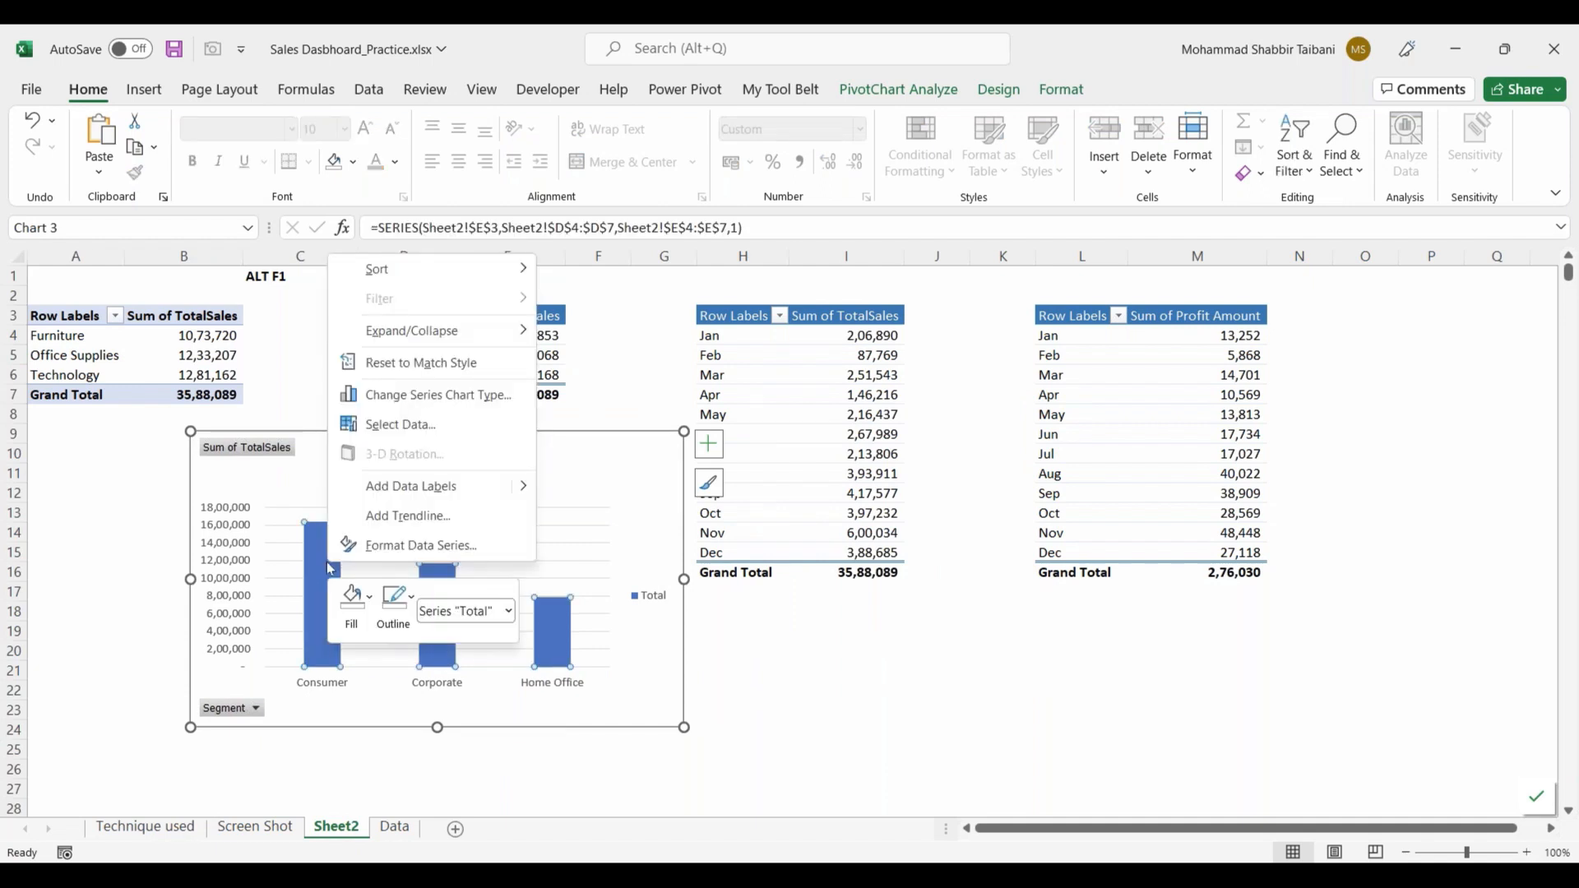
click(435, 397)
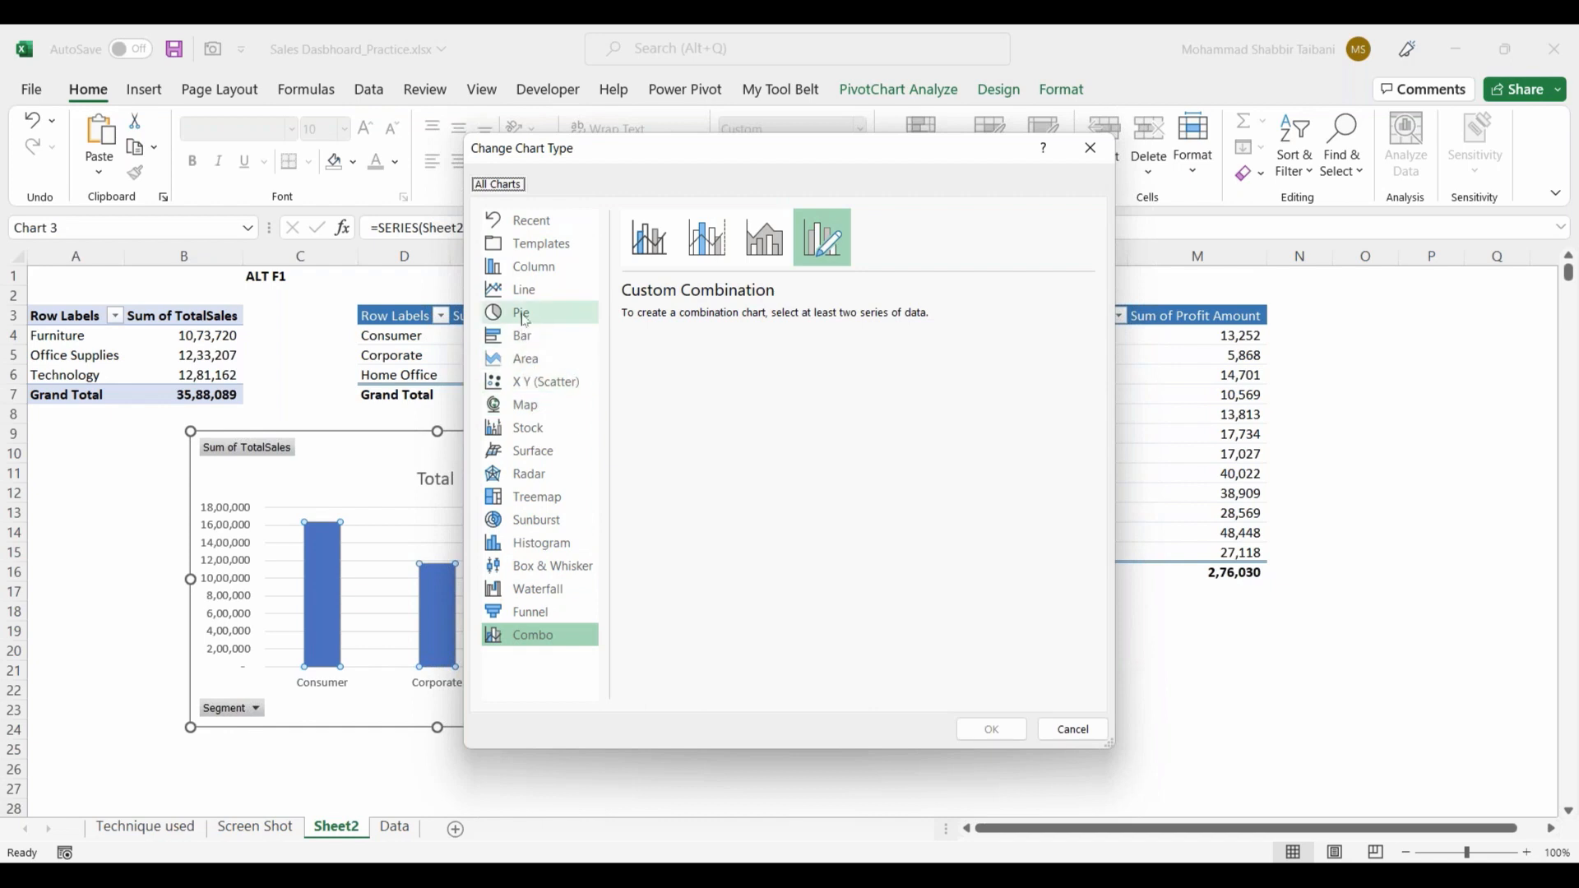
click(526, 320)
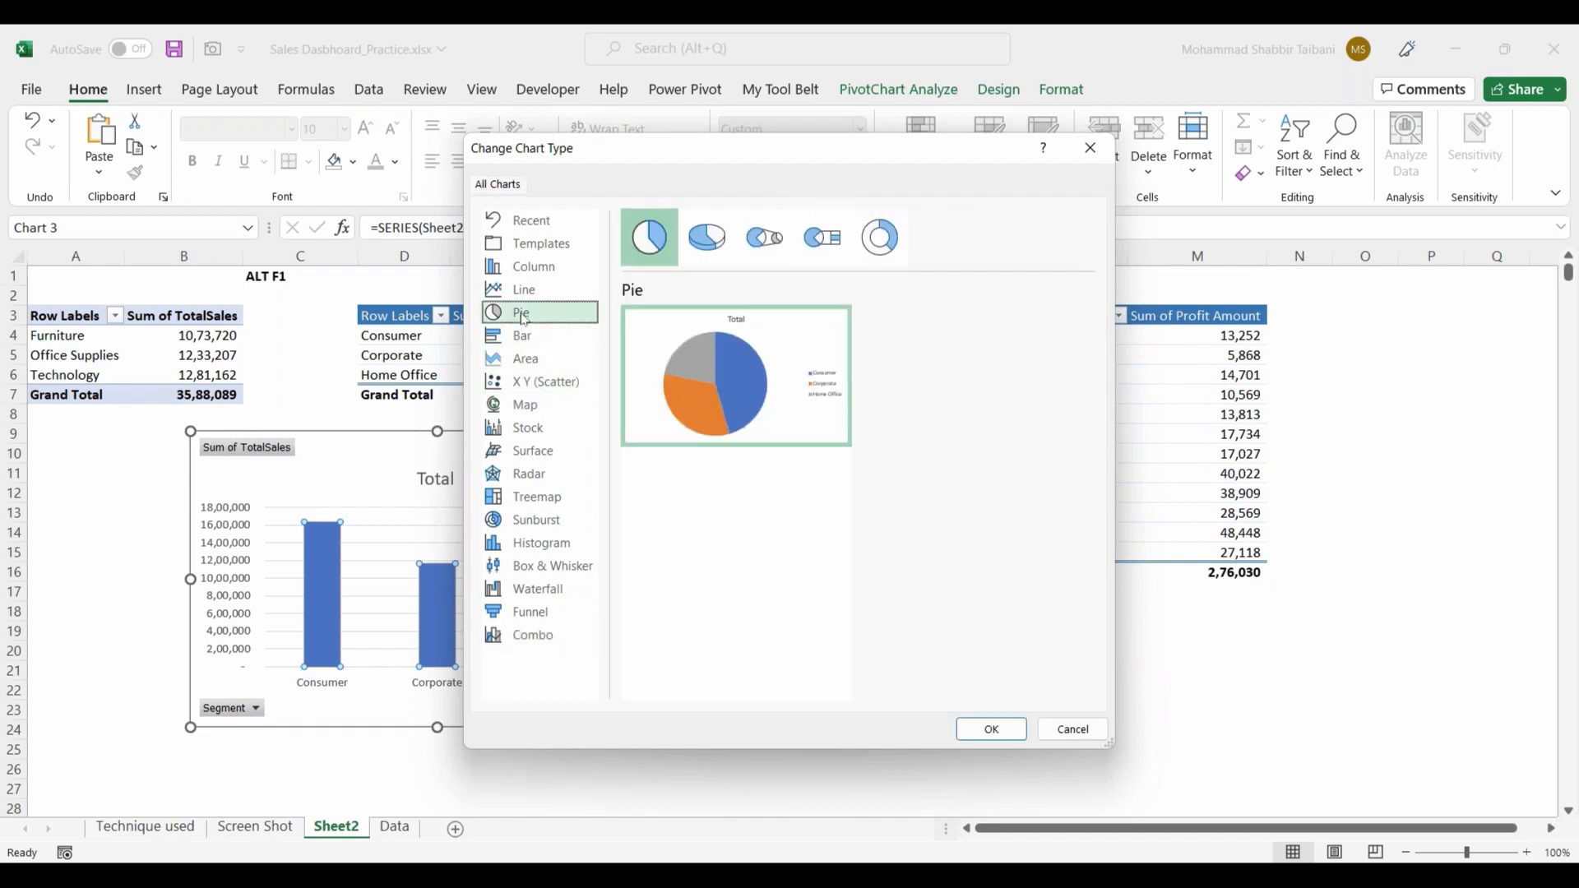
mouse_move(708, 434)
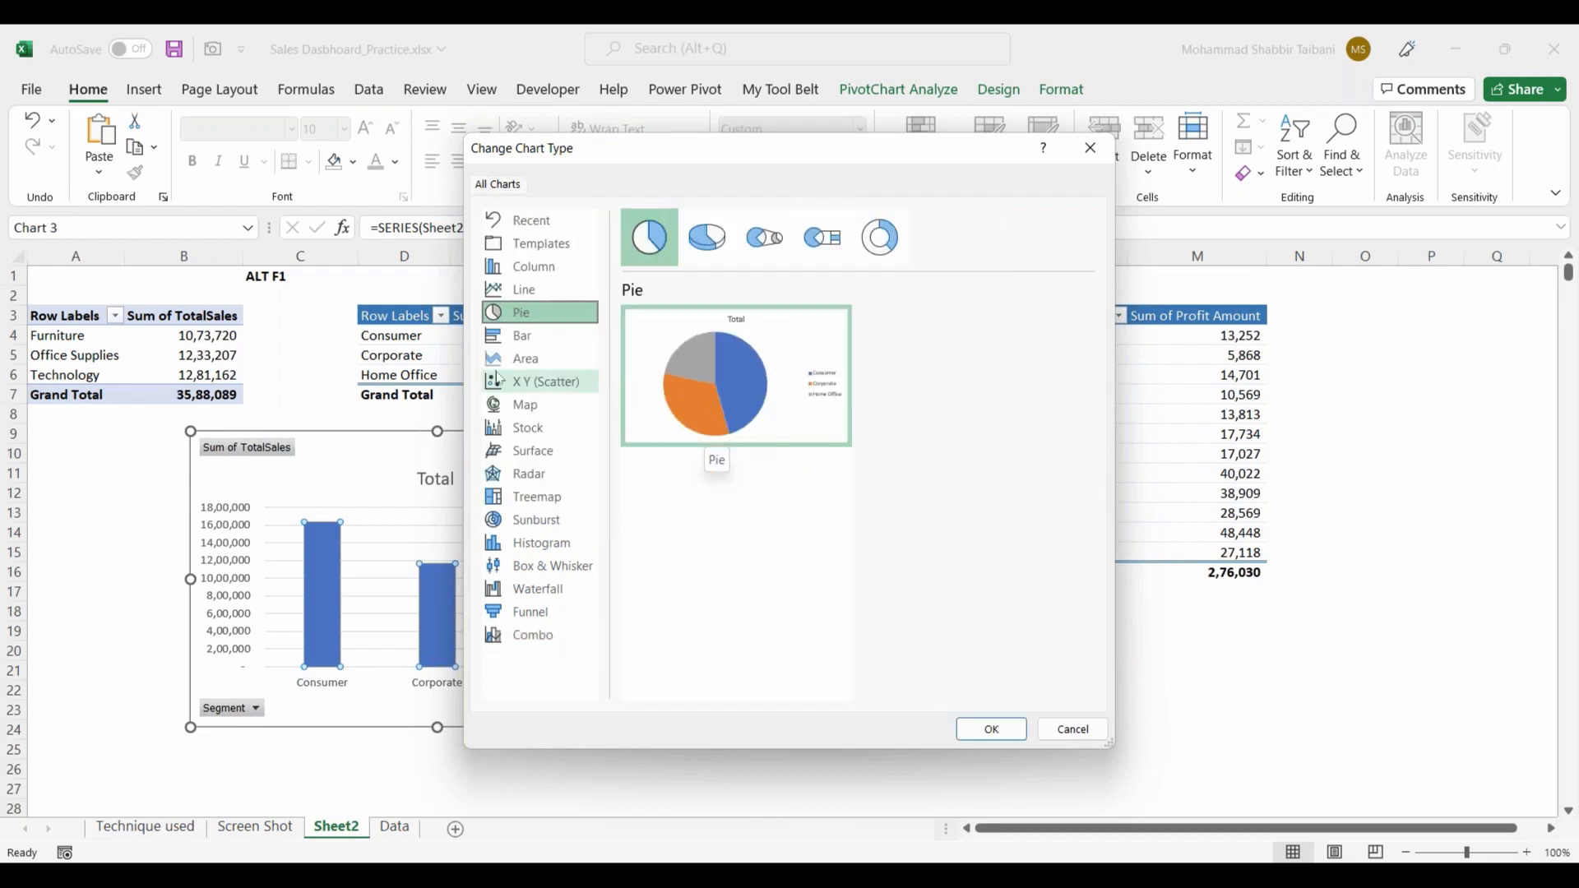
click(993, 729)
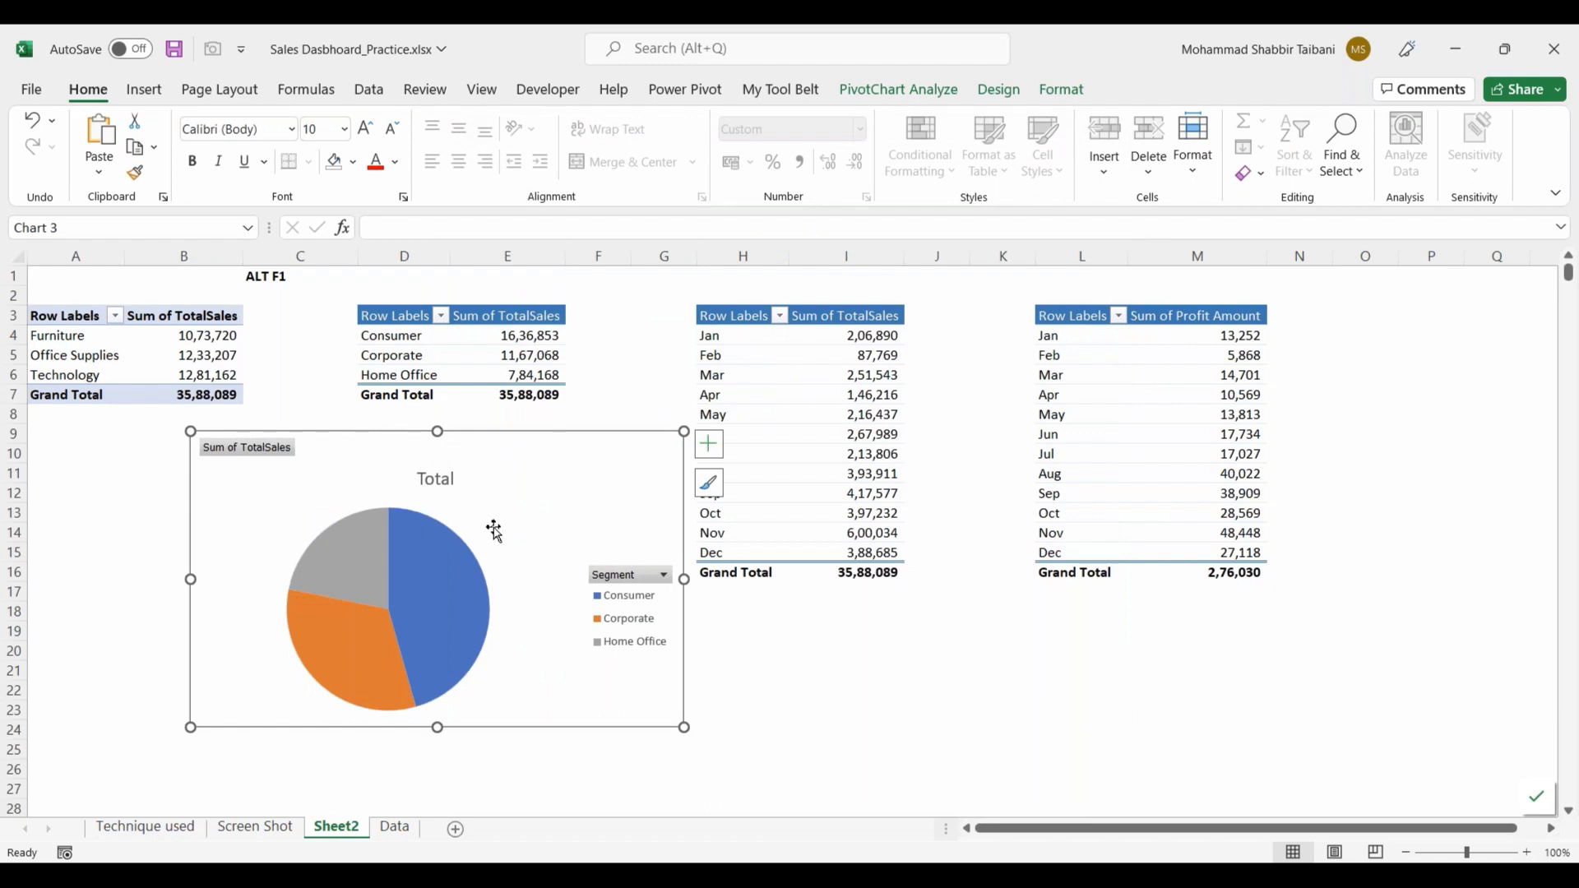
Step: Move the segment pie chart to the Screen Shot sheet and resize it to fit the background panel beside the category sales chart
key(Delete)
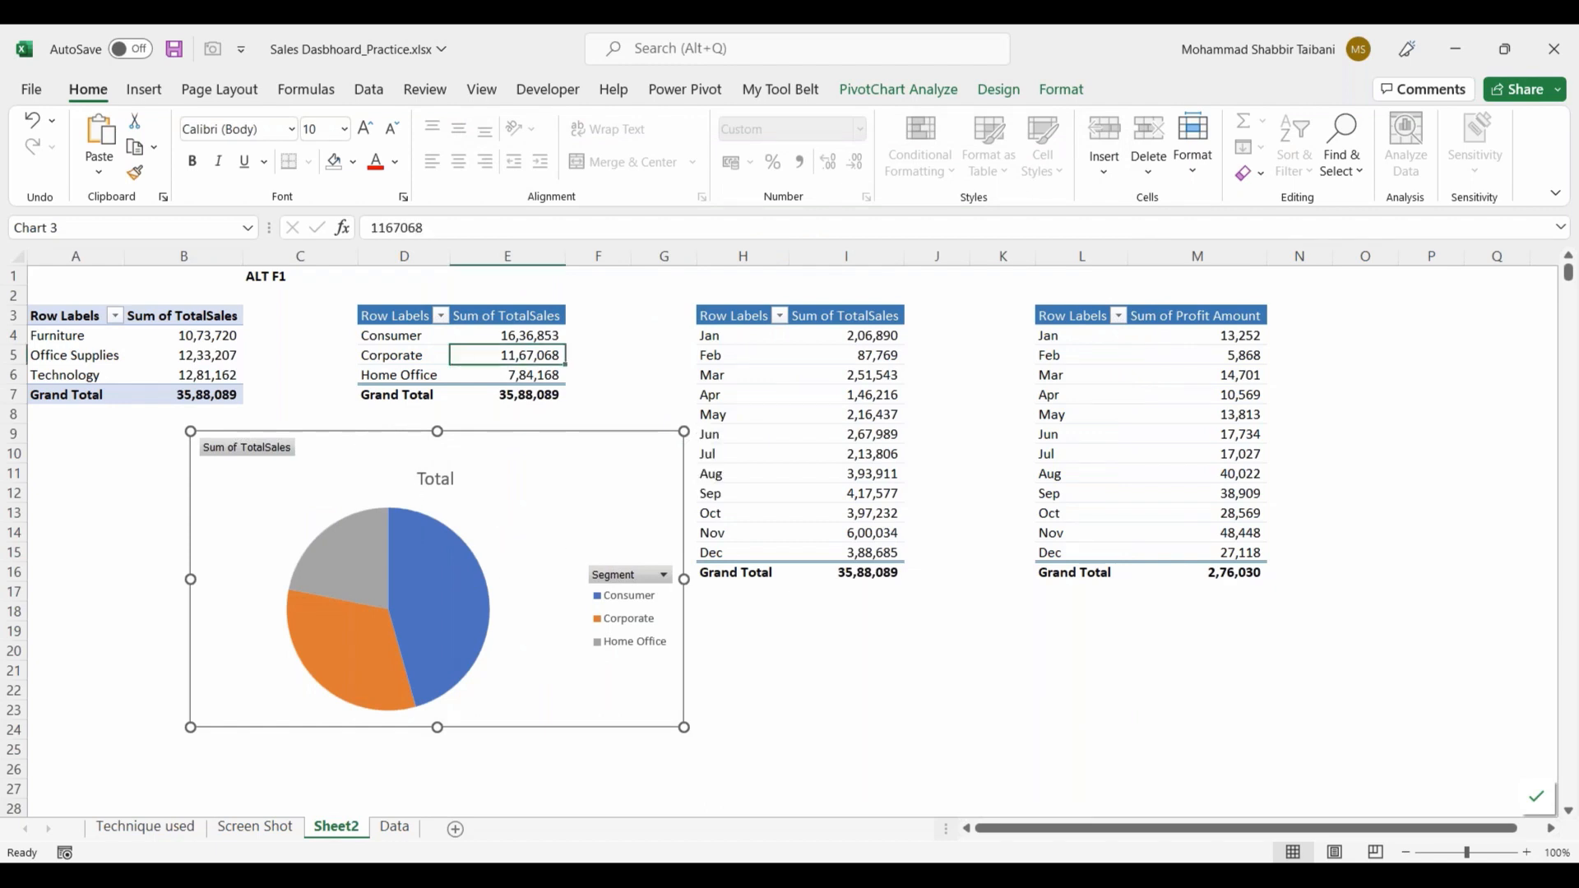
click(264, 841)
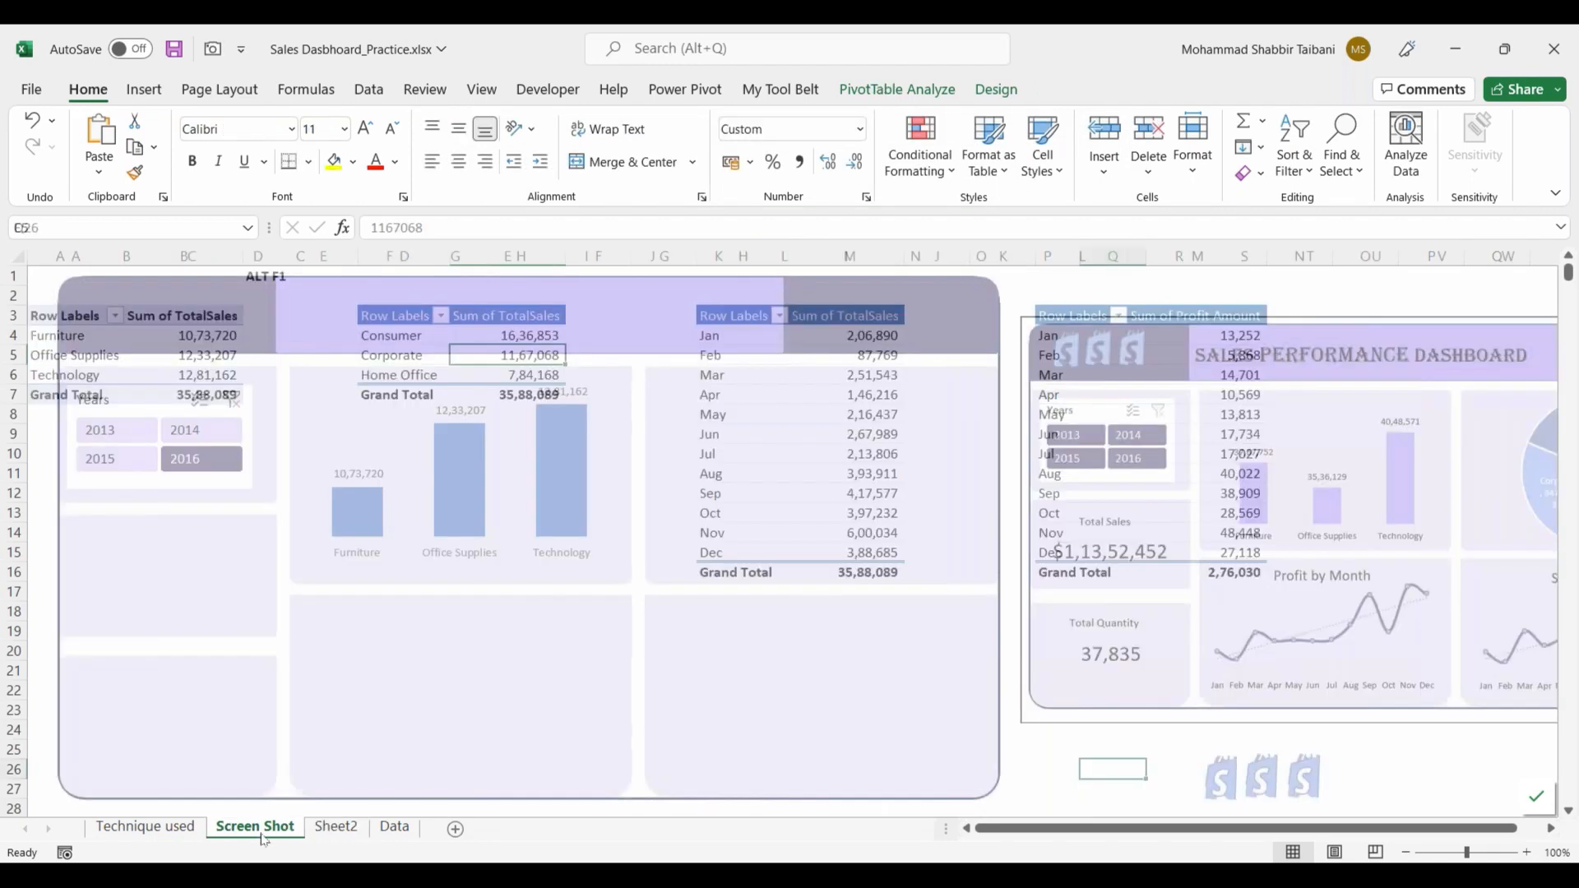
key(ctrl+v)
drag(1198, 765, 760, 370)
drag(1135, 658, 948, 581)
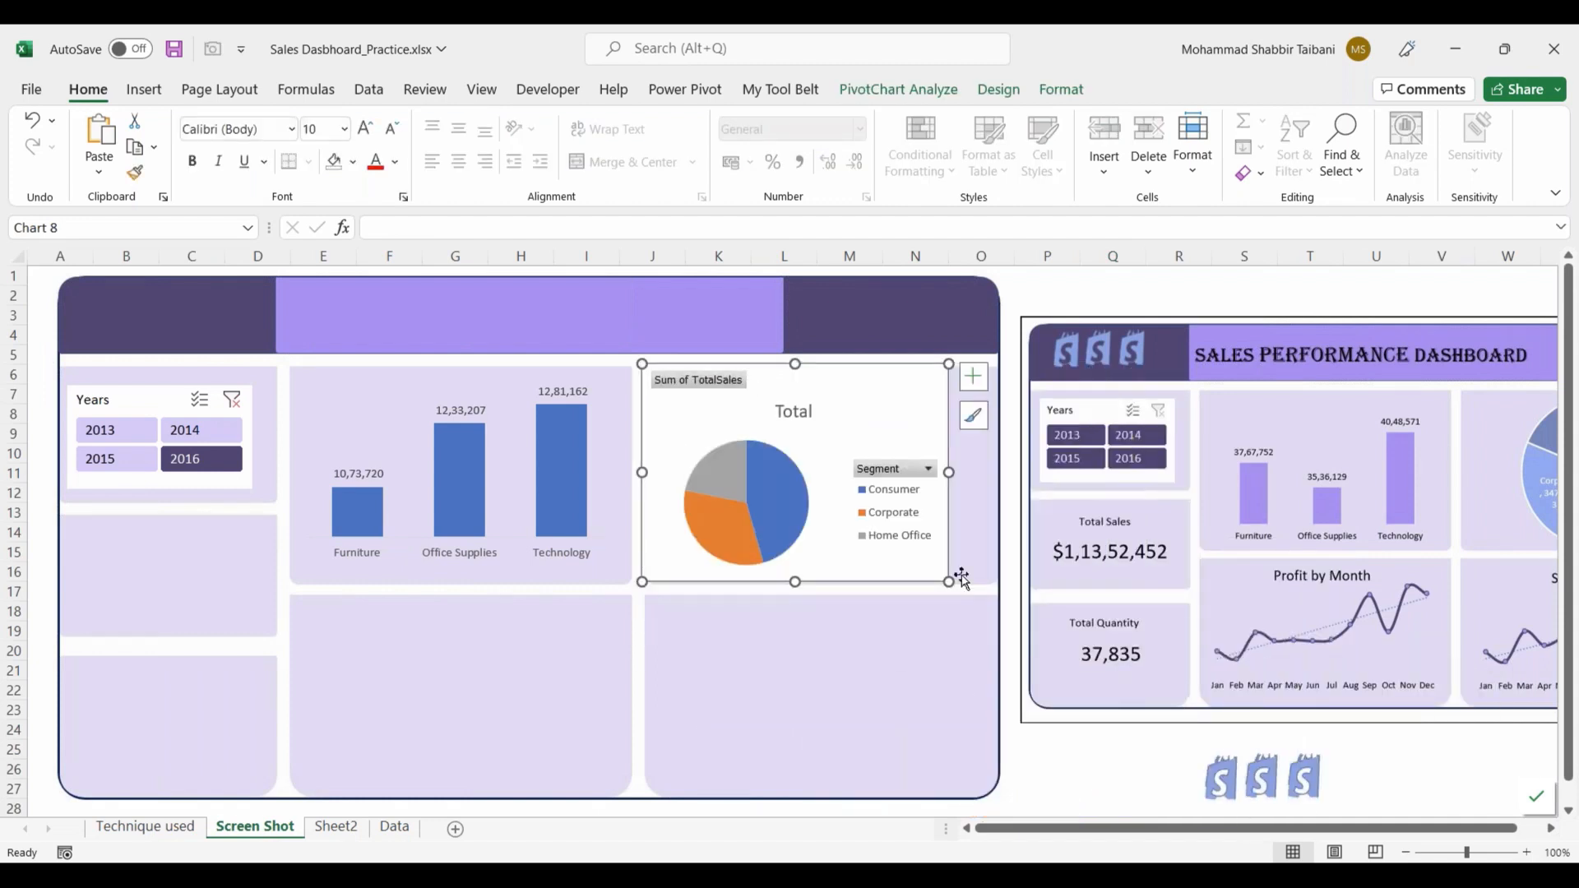
drag(949, 472, 982, 472)
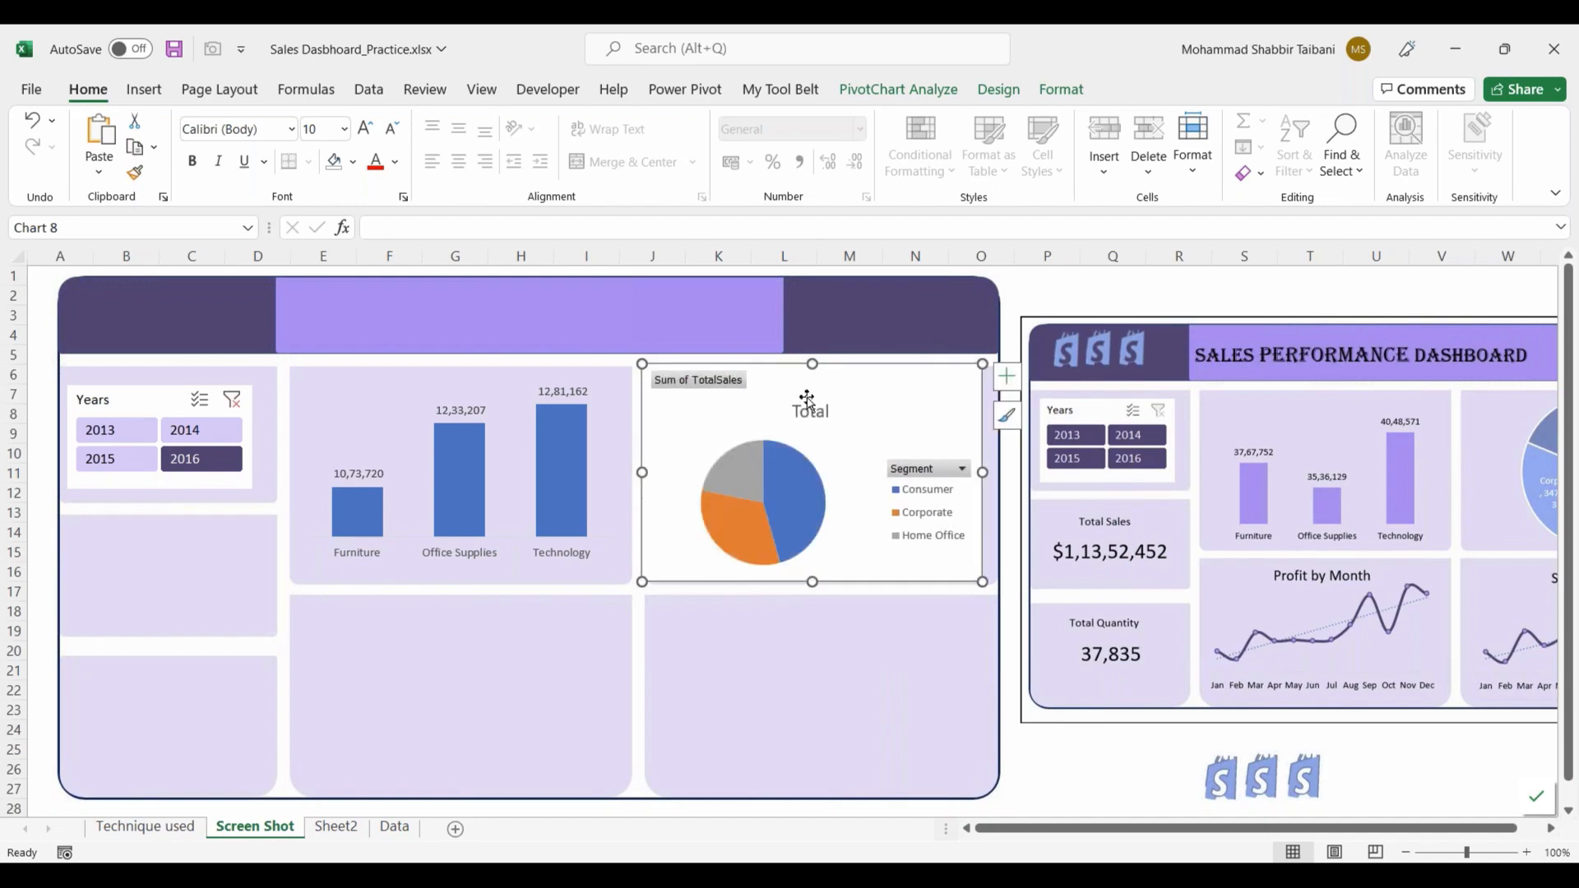
Step: Shrink the segment pie chart slightly and nudge it so it sits inside its background panel
drag(638, 360, 663, 375)
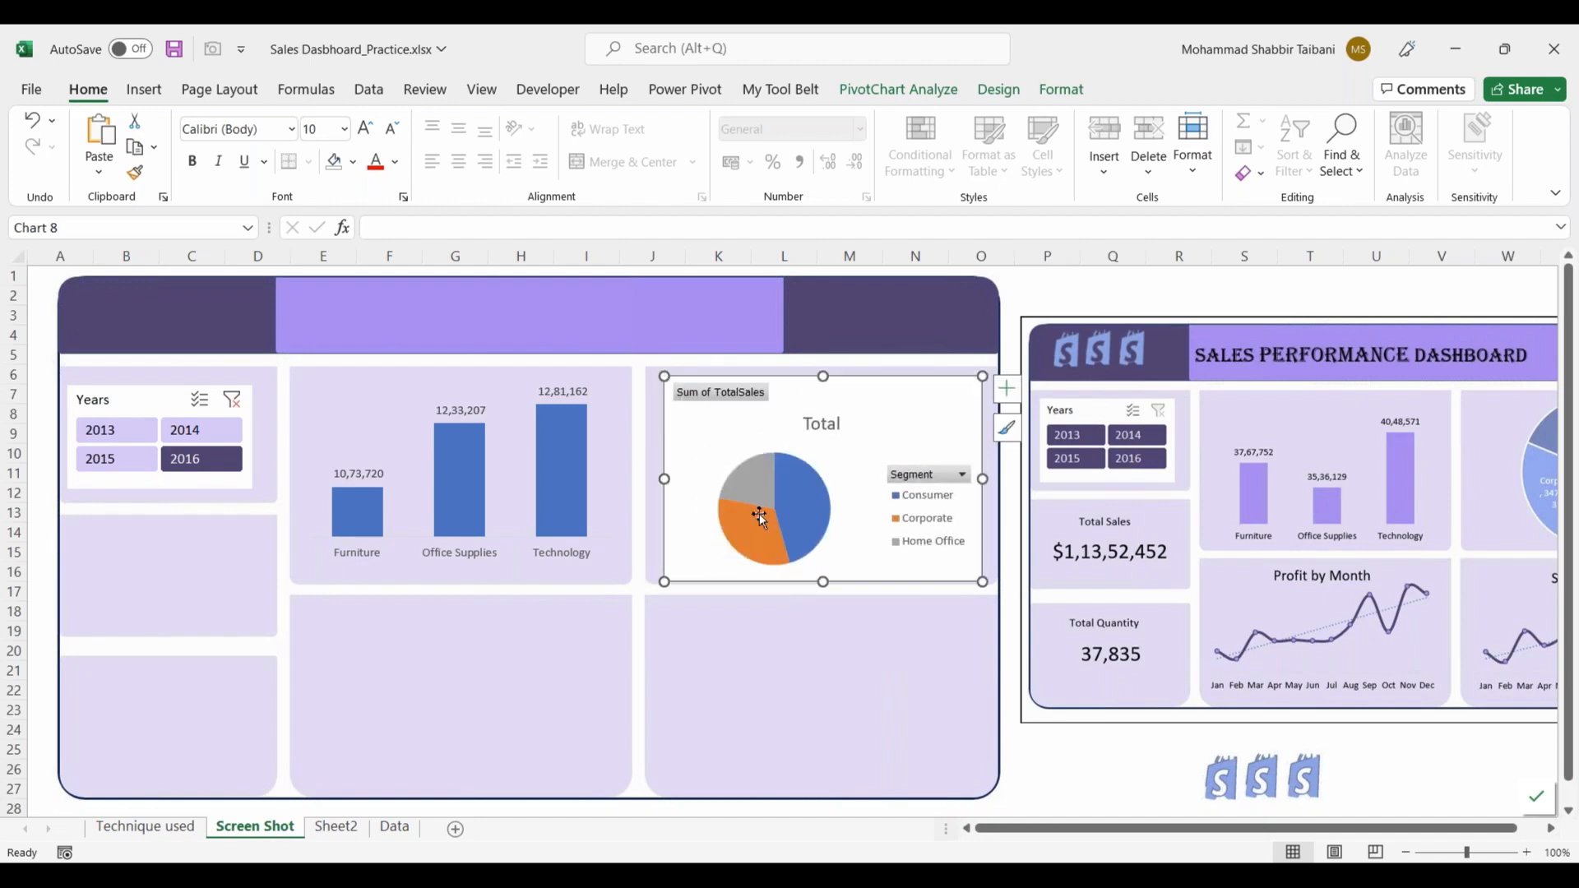
drag(762, 580, 758, 578)
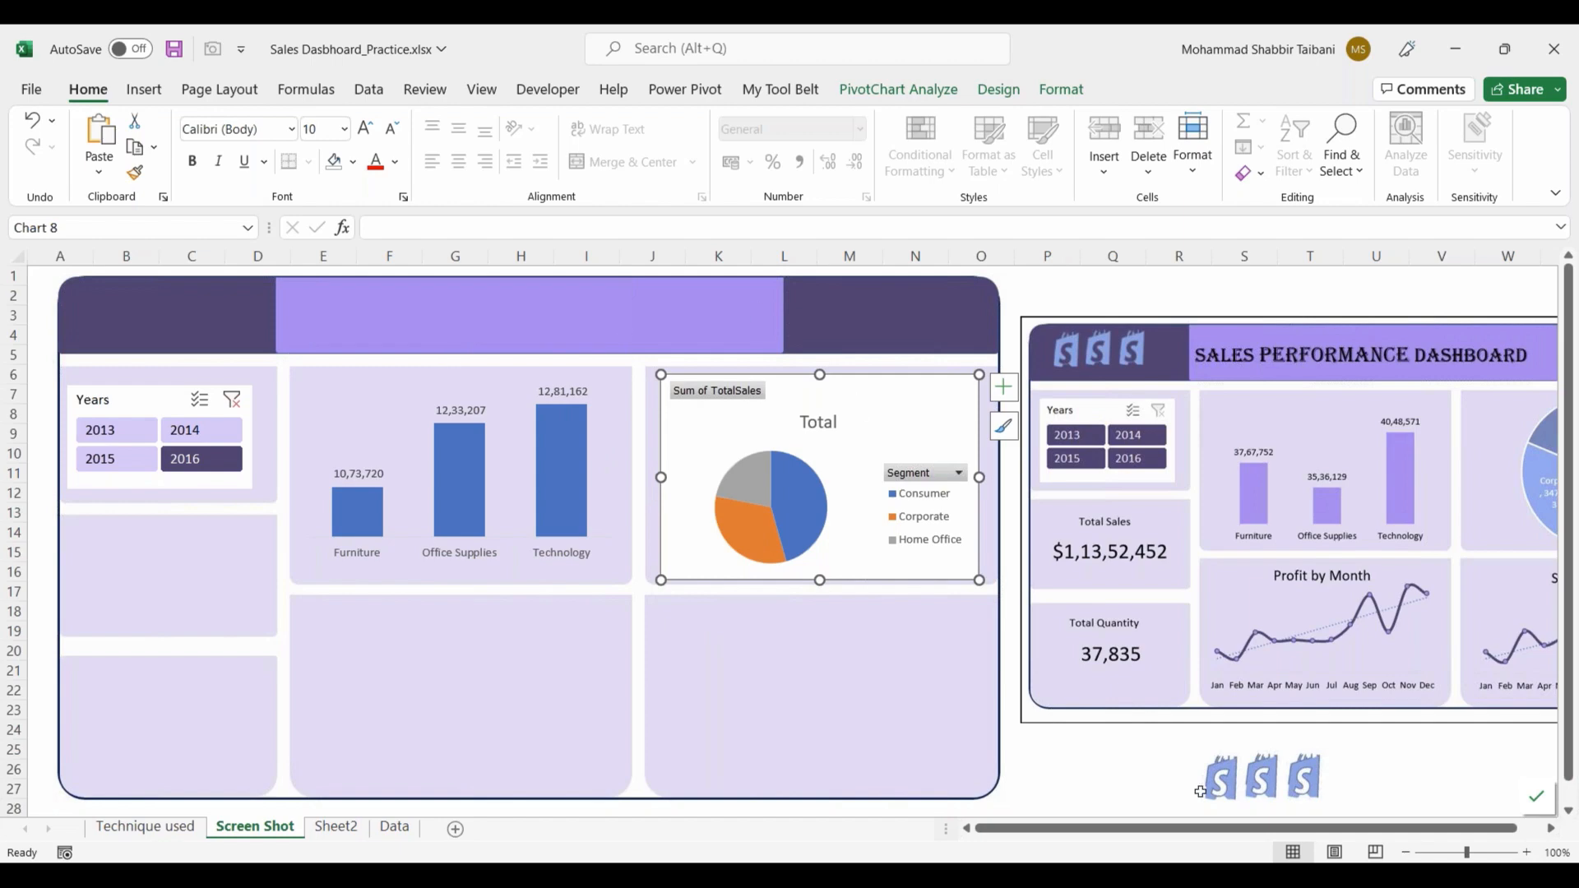
click(1550, 829)
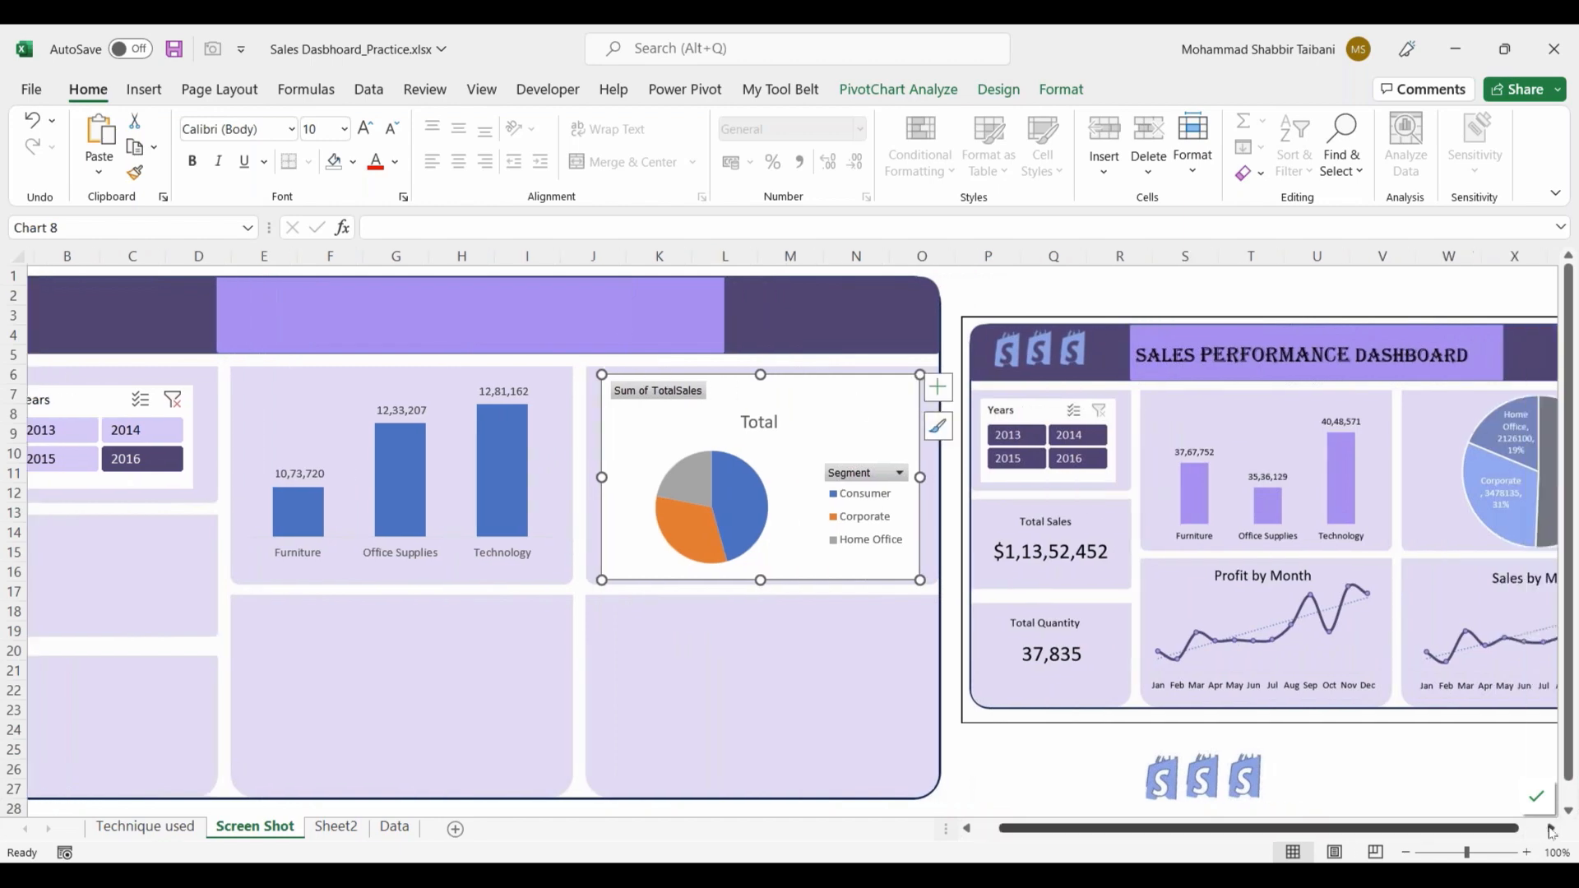
click(1551, 829)
click(934, 747)
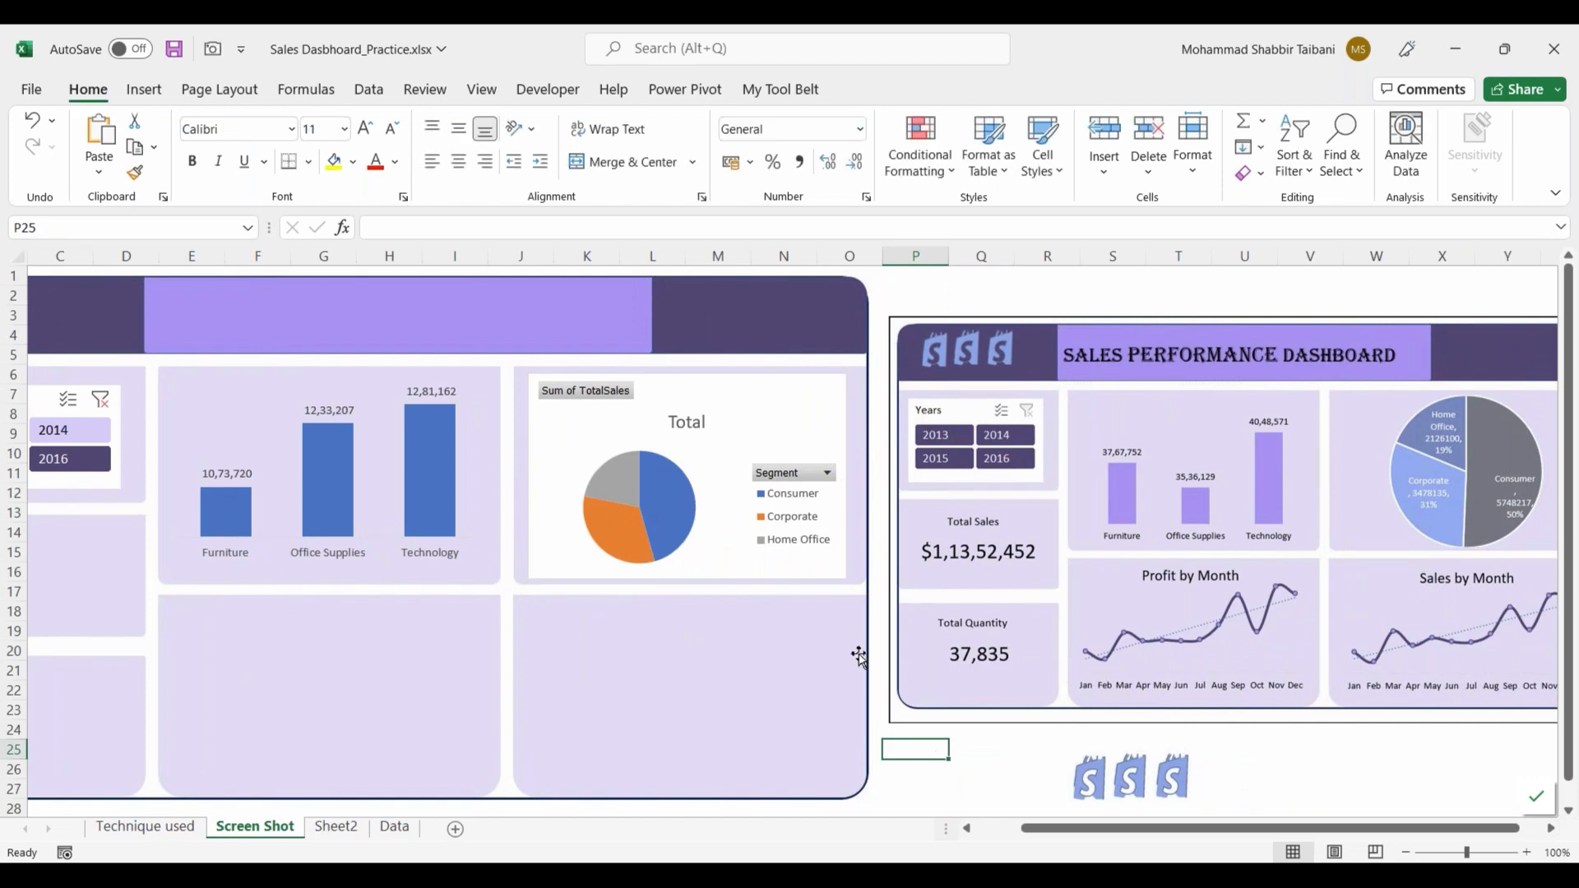
Step: Hide all field buttons on the segment pie chart and delete its legend and title
right_click(588, 401)
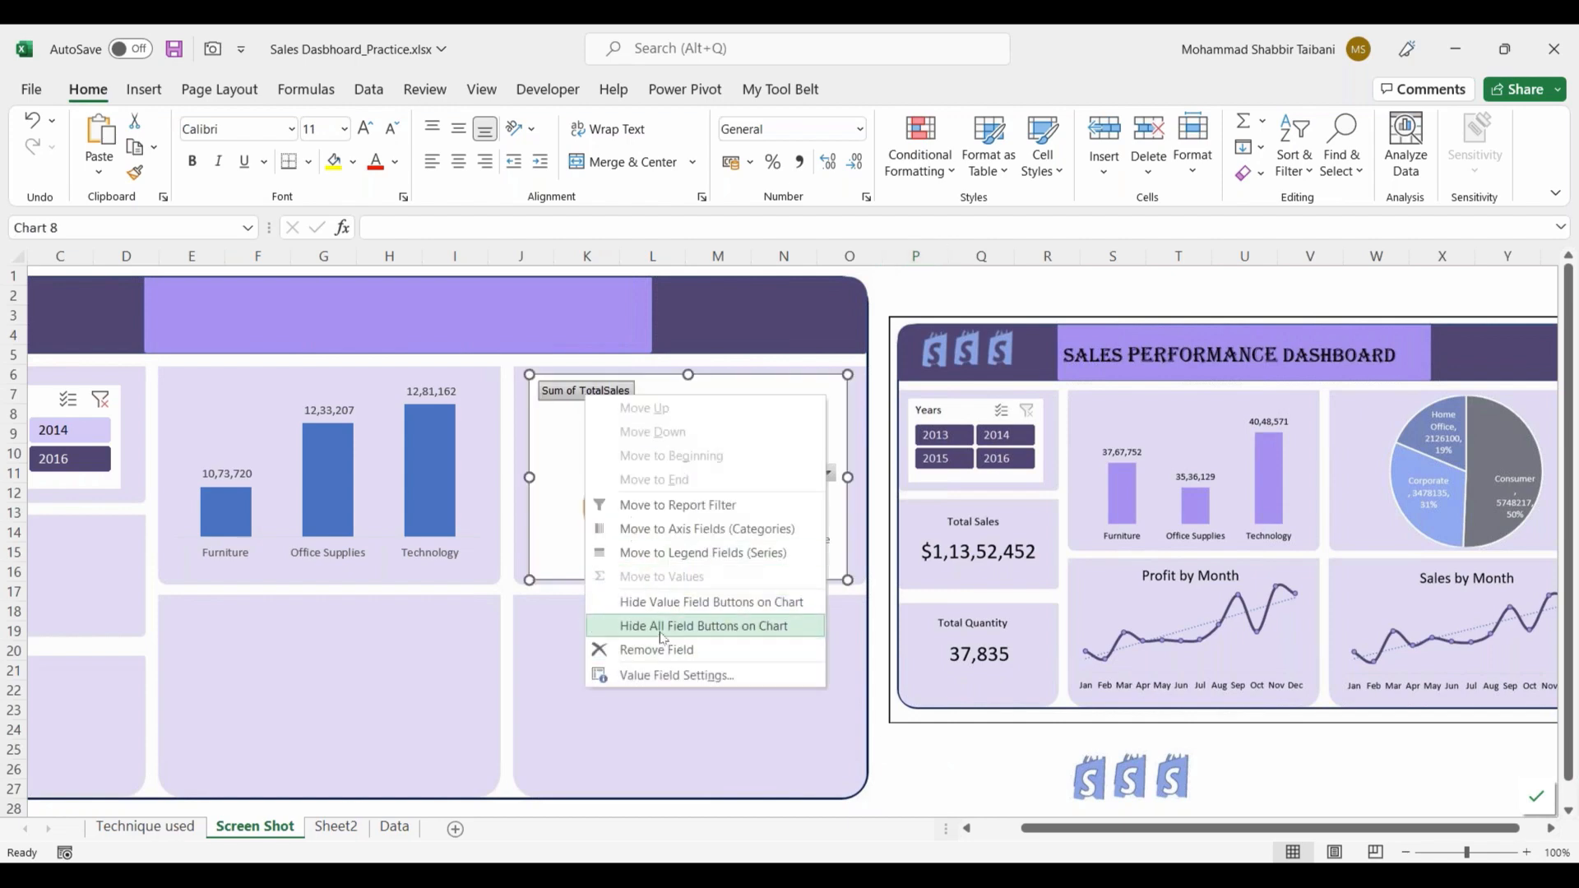
click(663, 627)
click(784, 480)
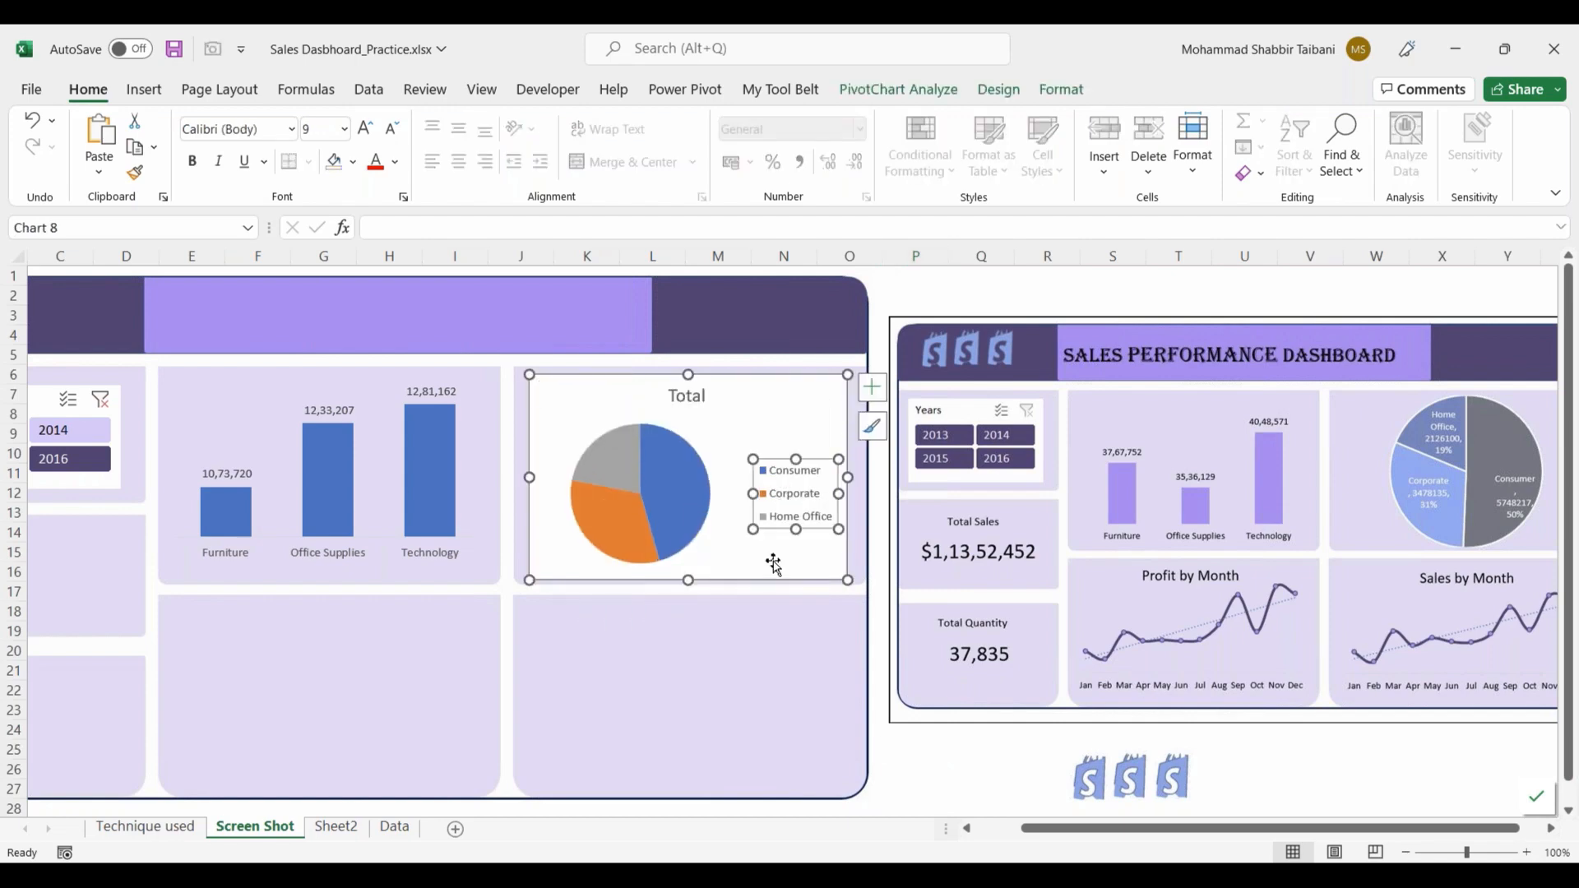
key(Delete)
click(698, 397)
key(Delete)
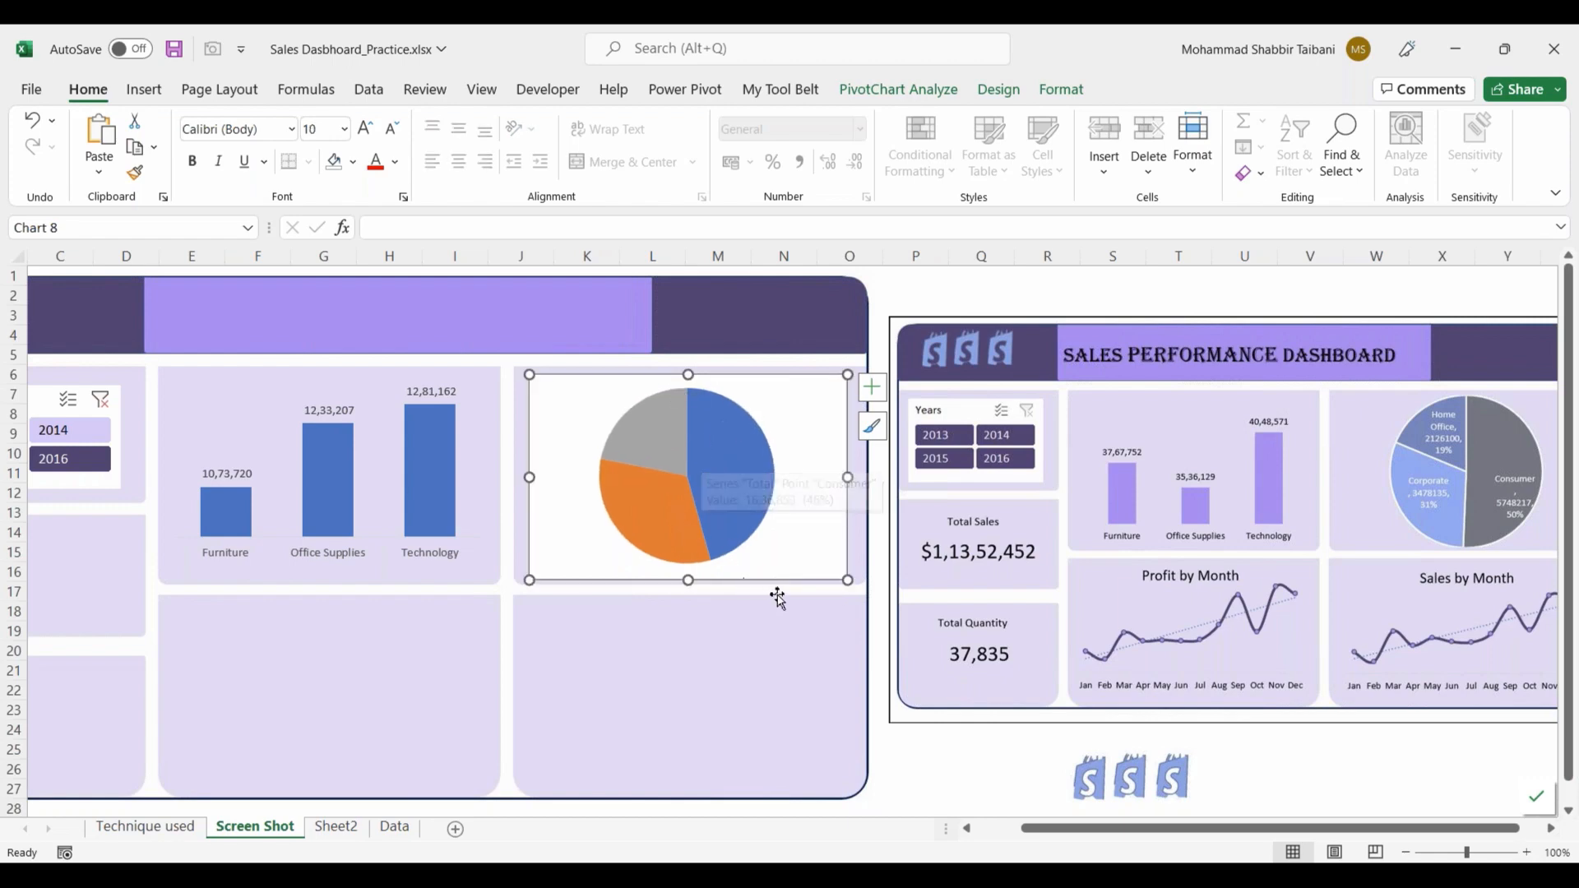
Step: Enlarge the plot area of the segment pie chart so the pie fills the chart's full height
click(718, 478)
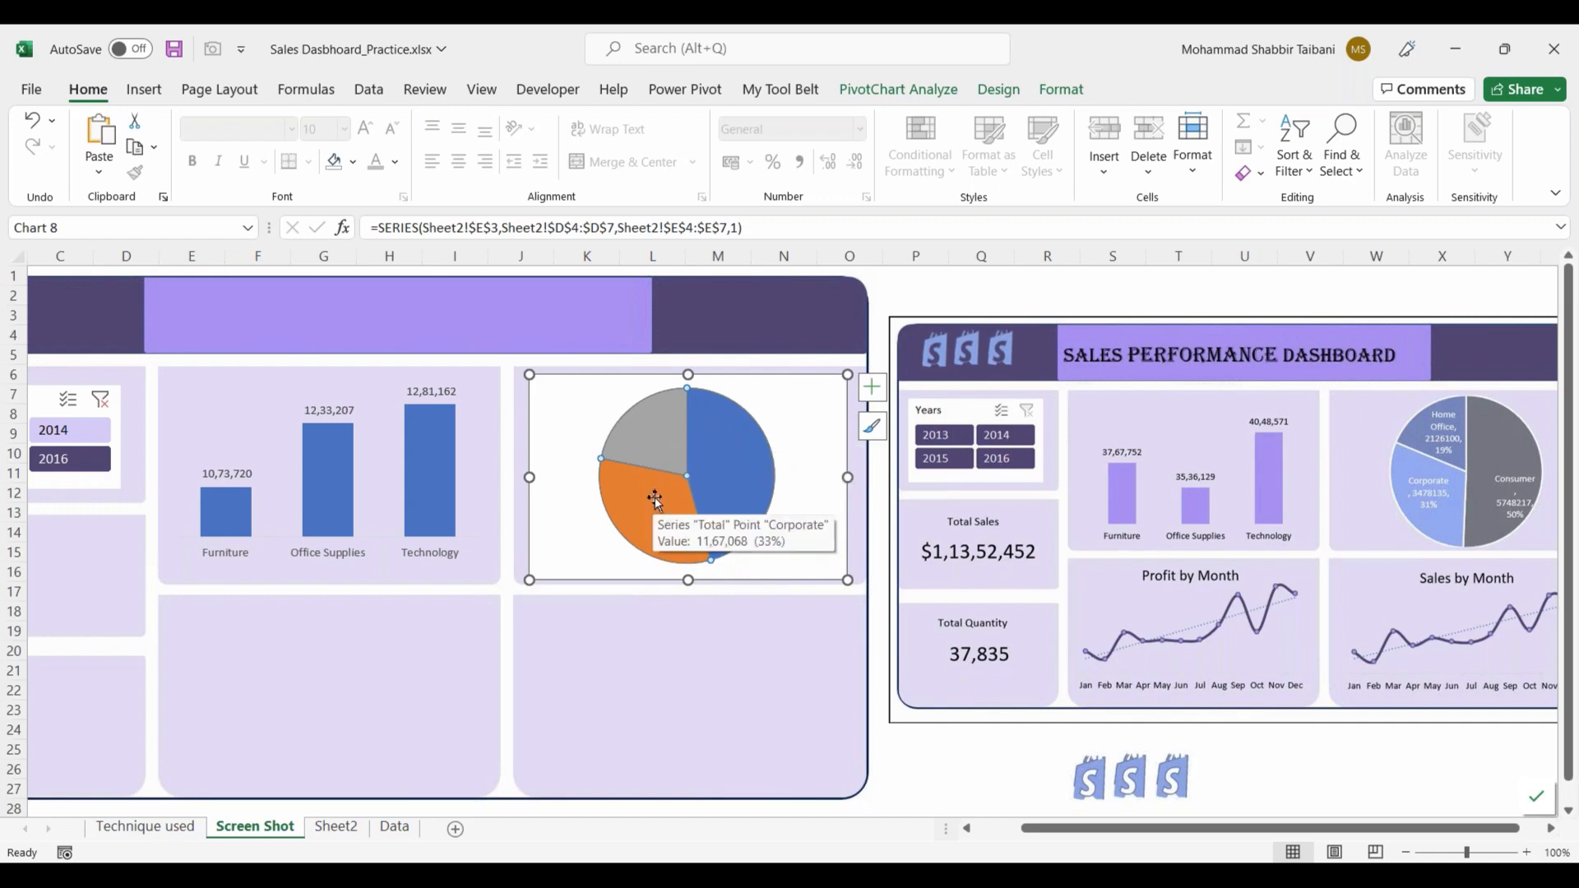
click(965, 297)
click(730, 447)
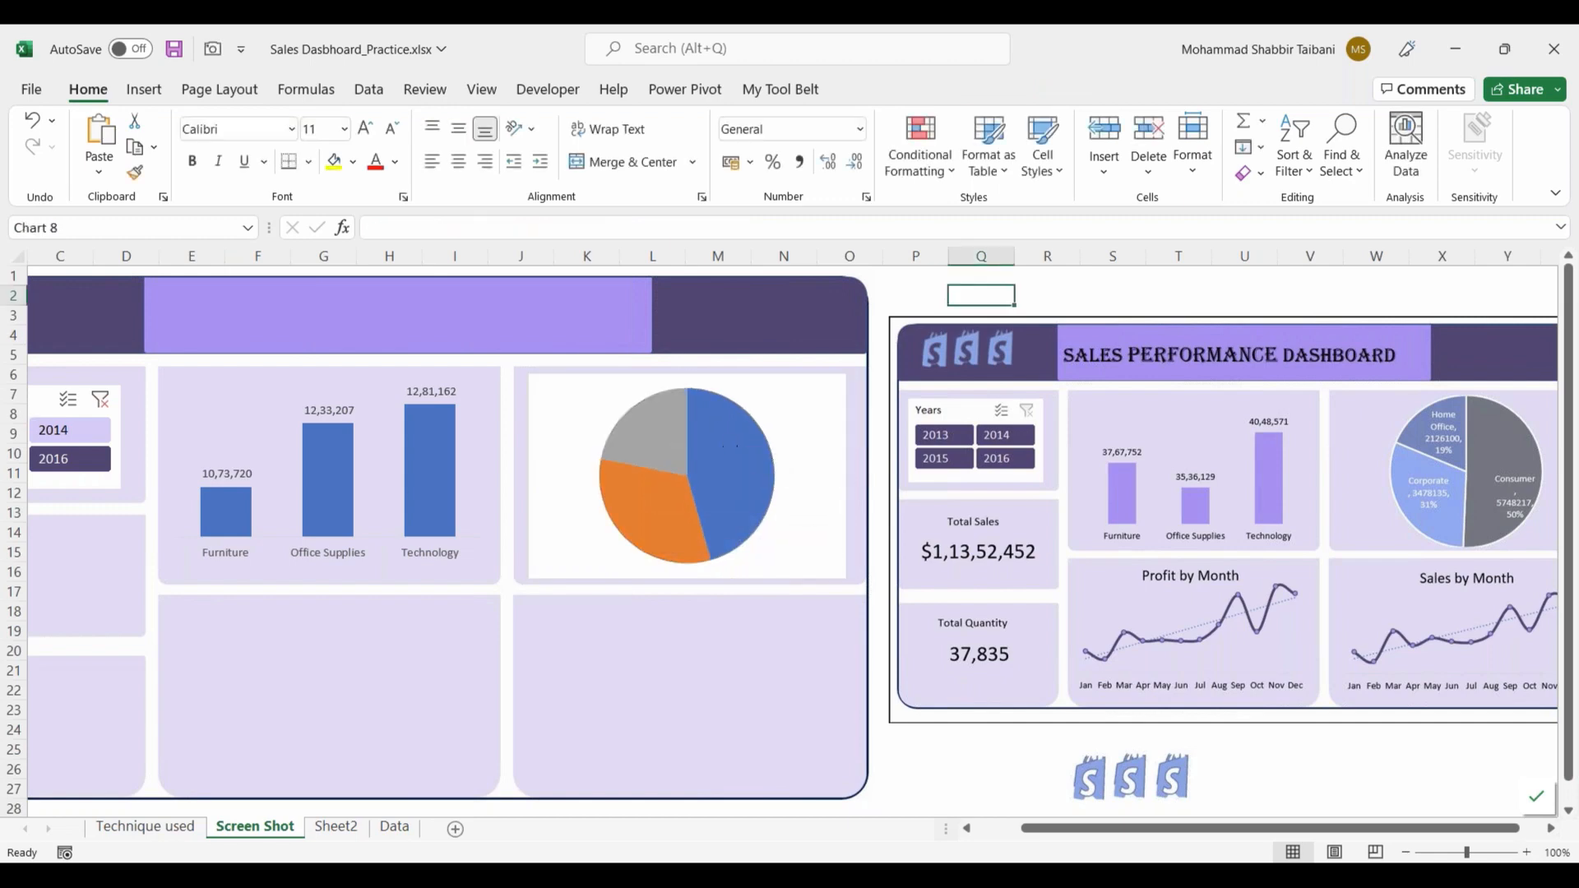
click(761, 404)
drag(776, 387, 791, 383)
drag(600, 569, 587, 579)
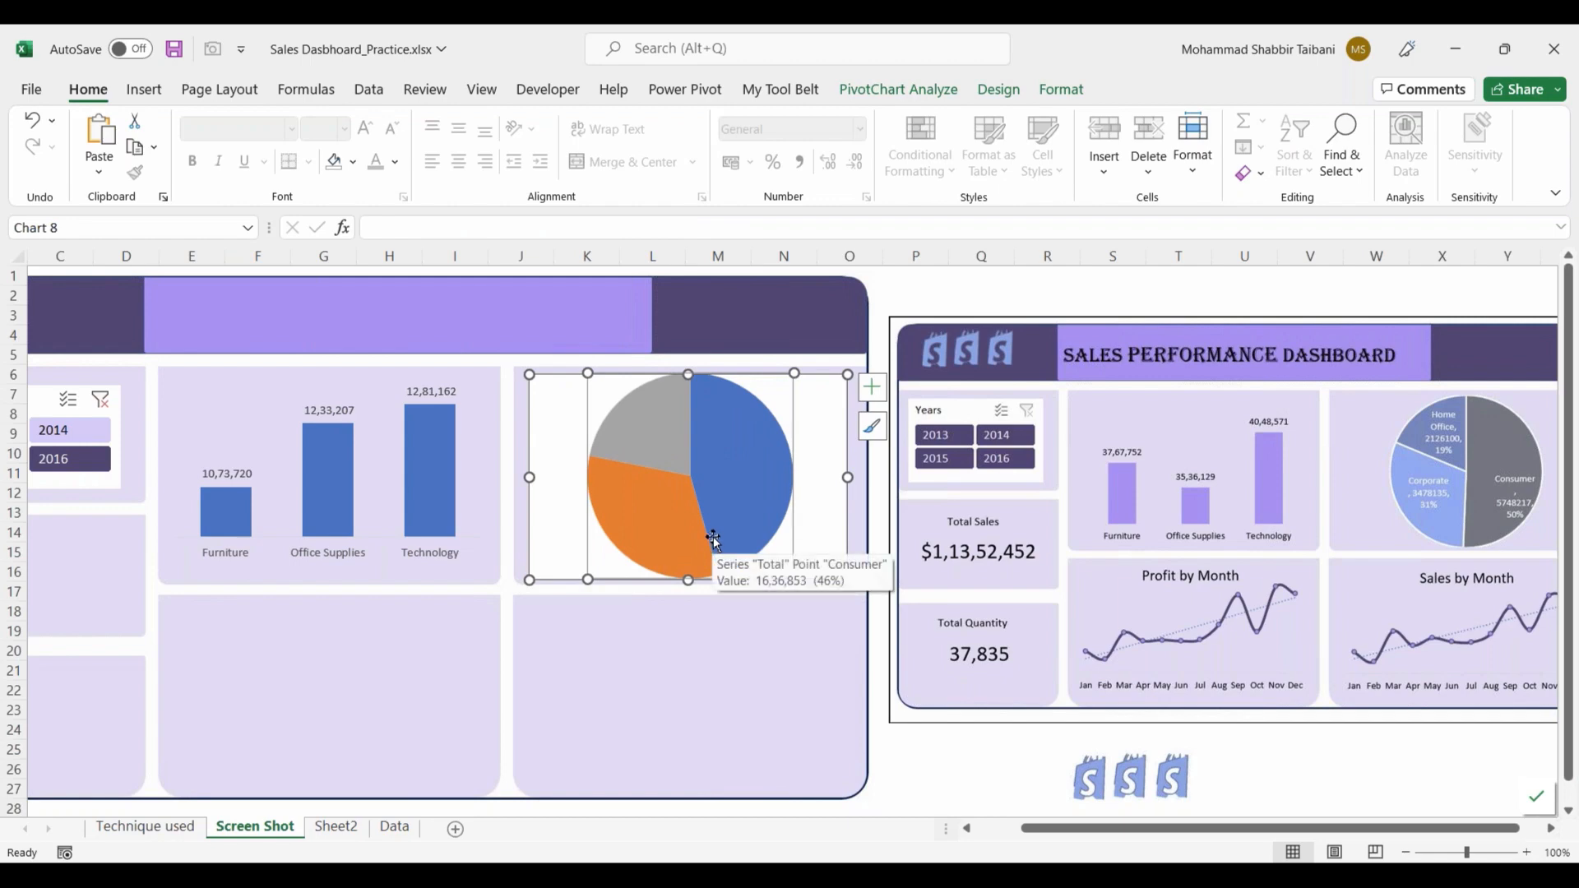
key(Escape)
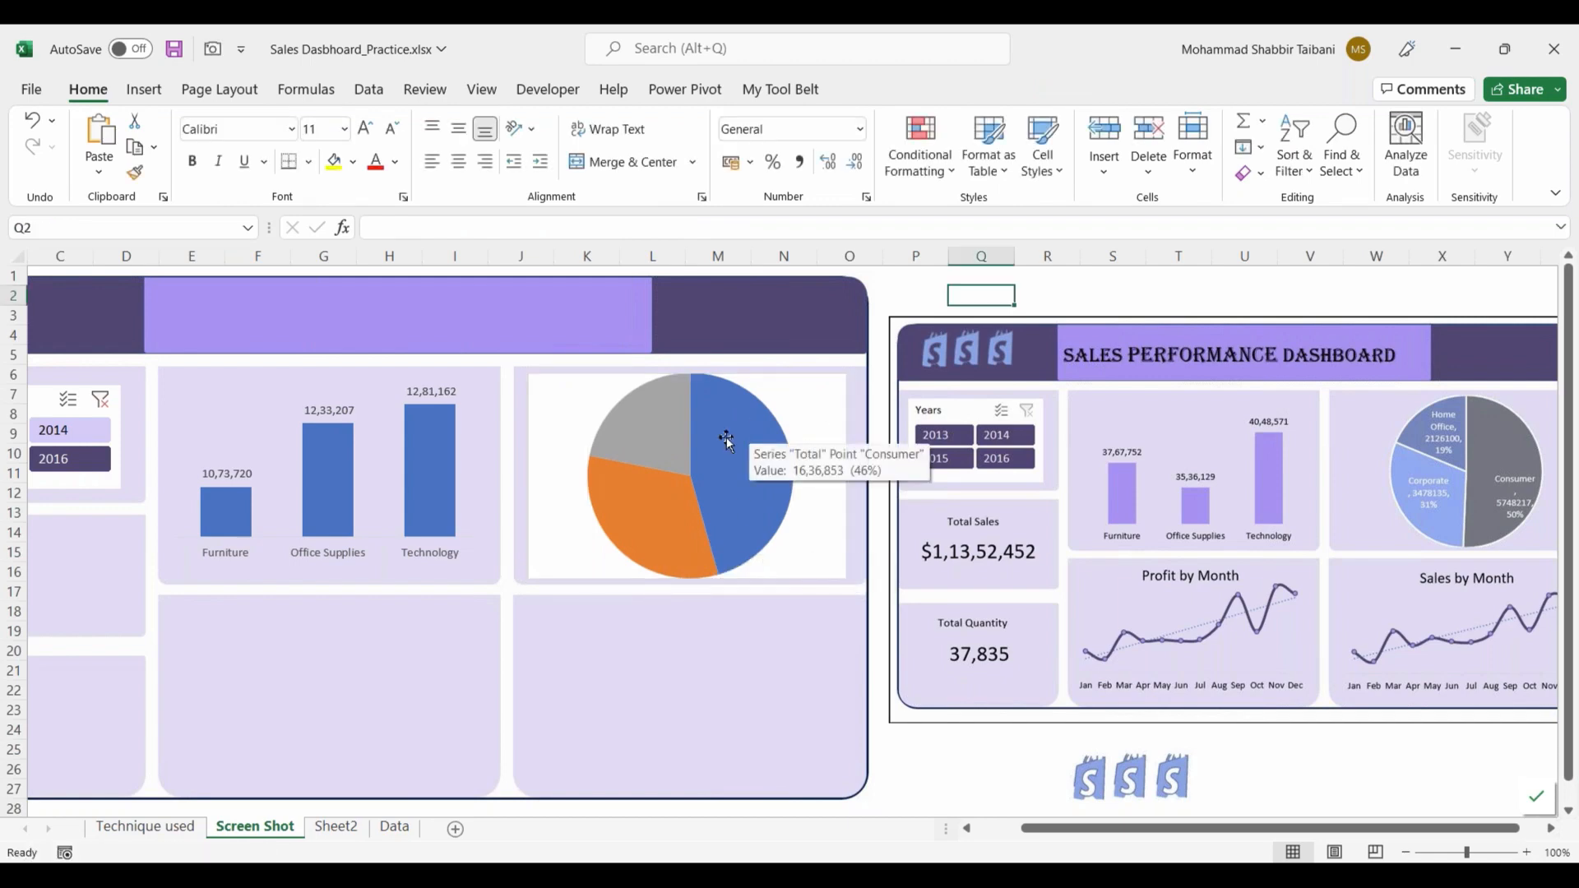
Step: Add data labels to the segment pie chart and set their font color to white
right_click(725, 442)
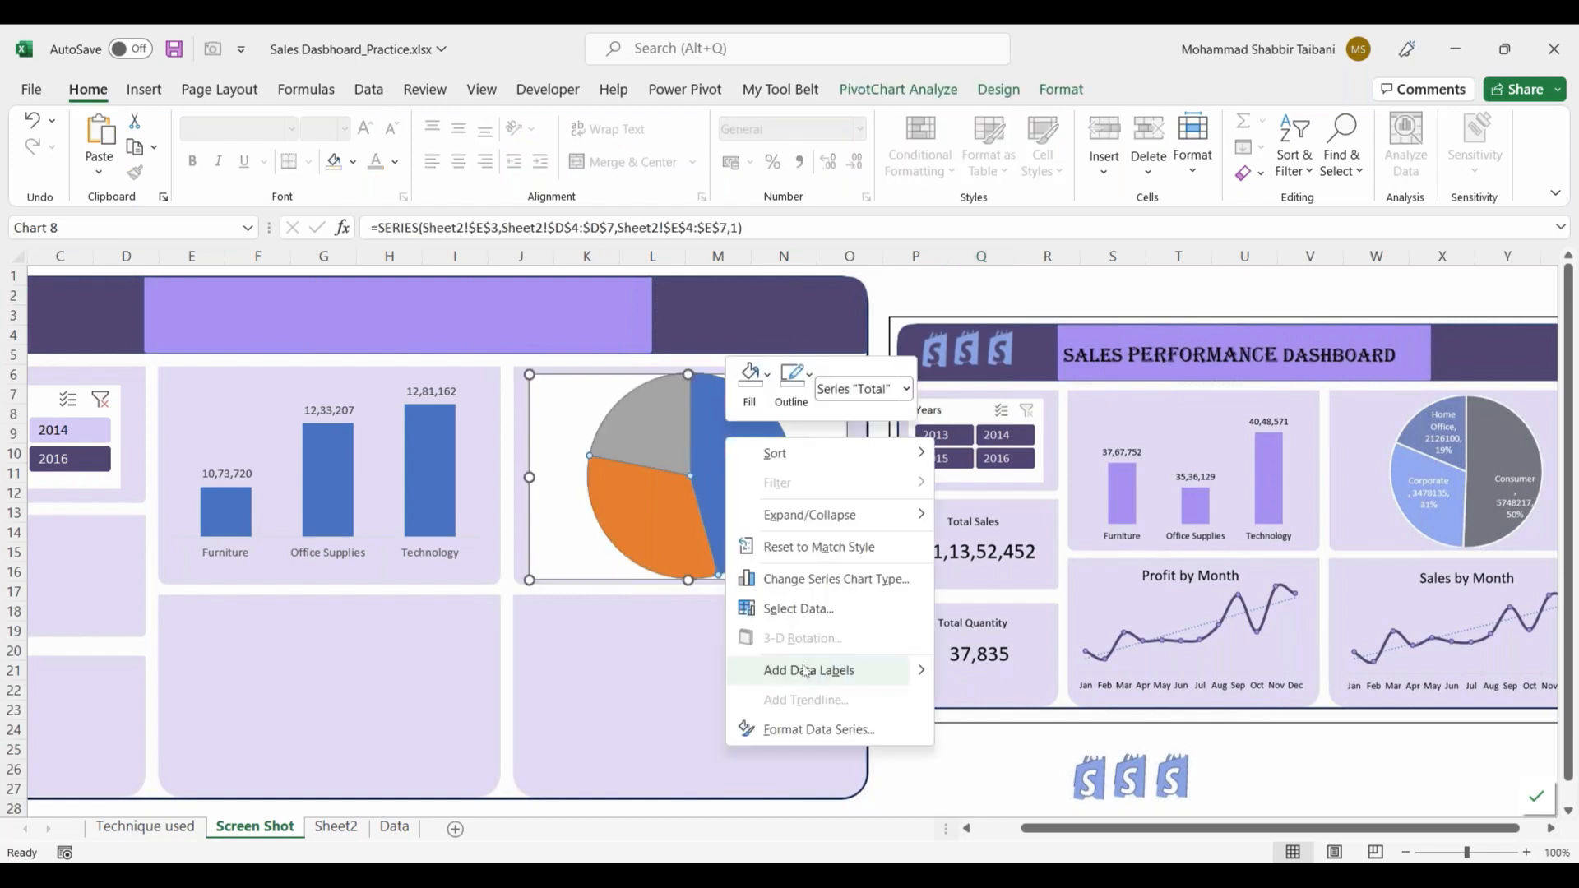
click(805, 671)
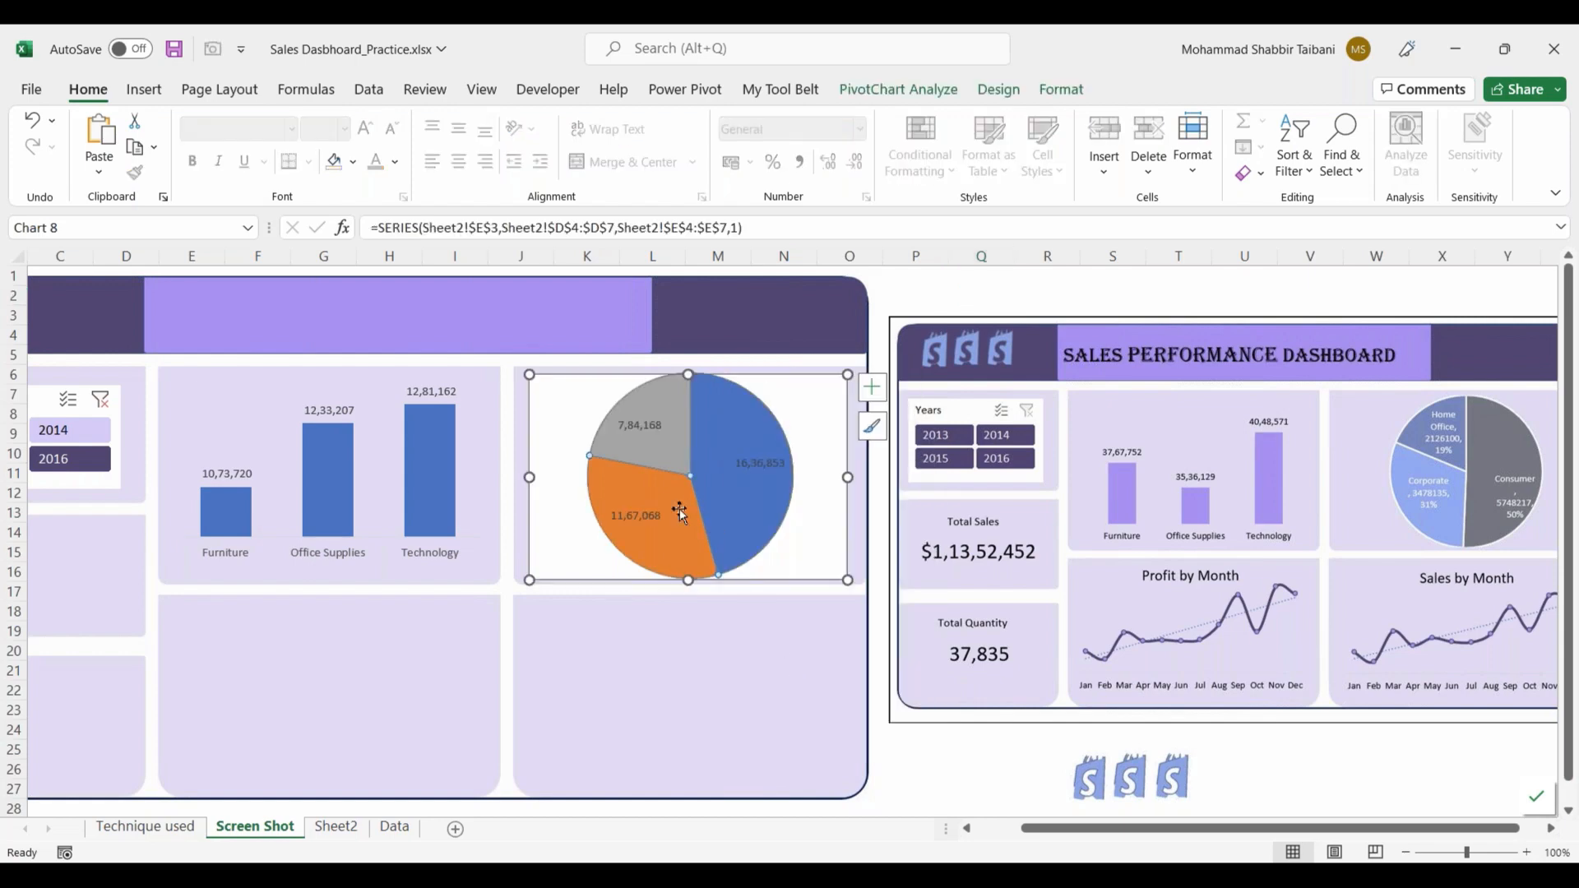
click(638, 515)
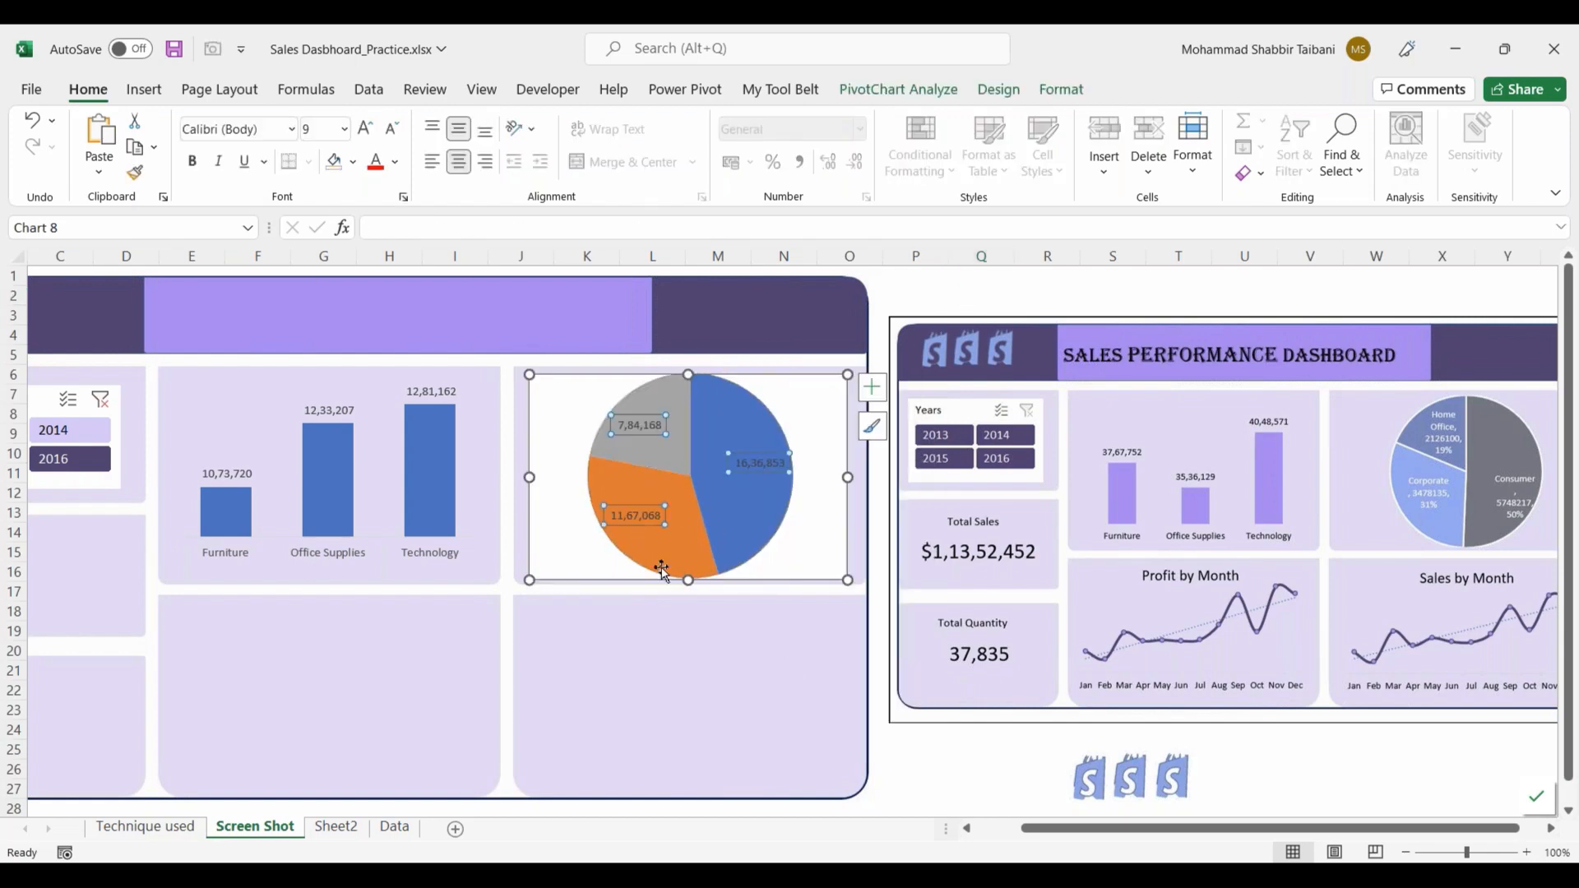
click(395, 162)
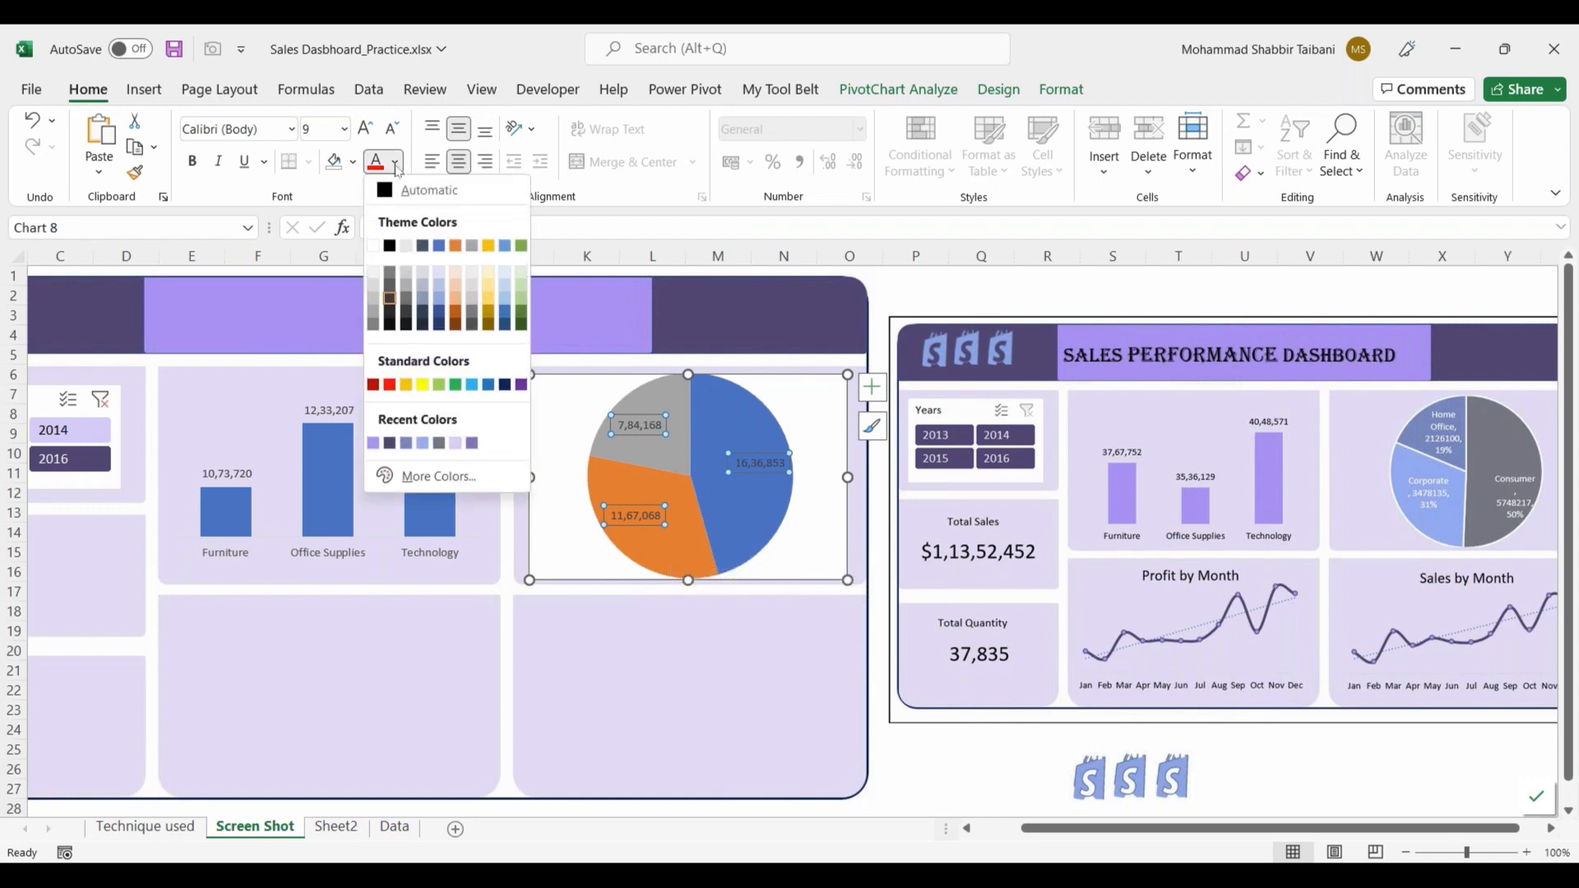
click(376, 247)
click(915, 296)
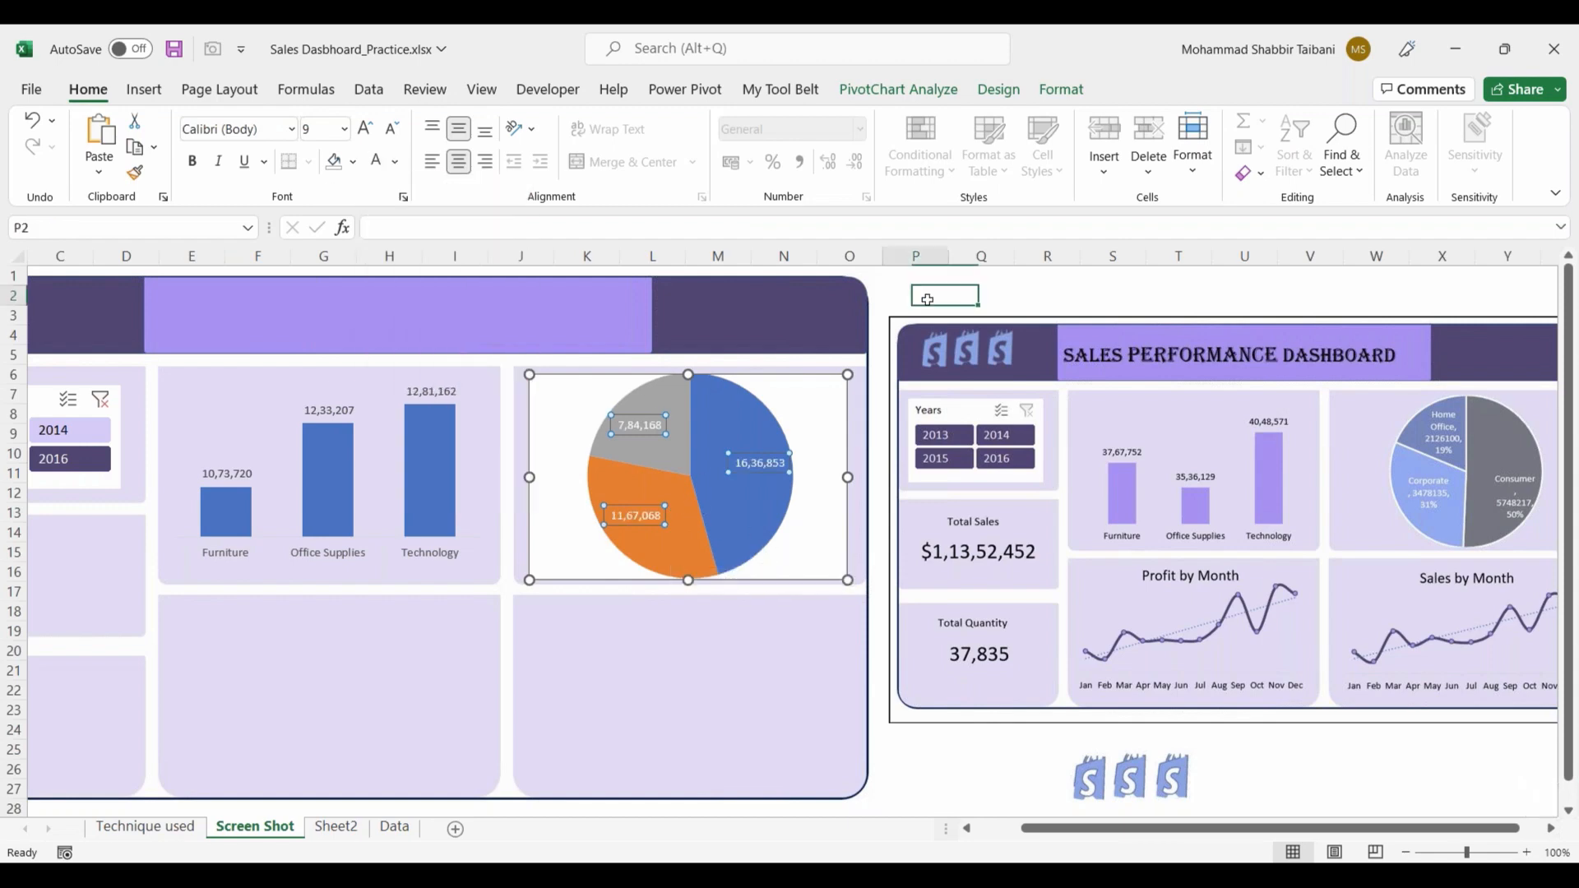
Step: Include the category name and percentage along with the value in the pie chart's data labels
click(750, 466)
right_click(750, 466)
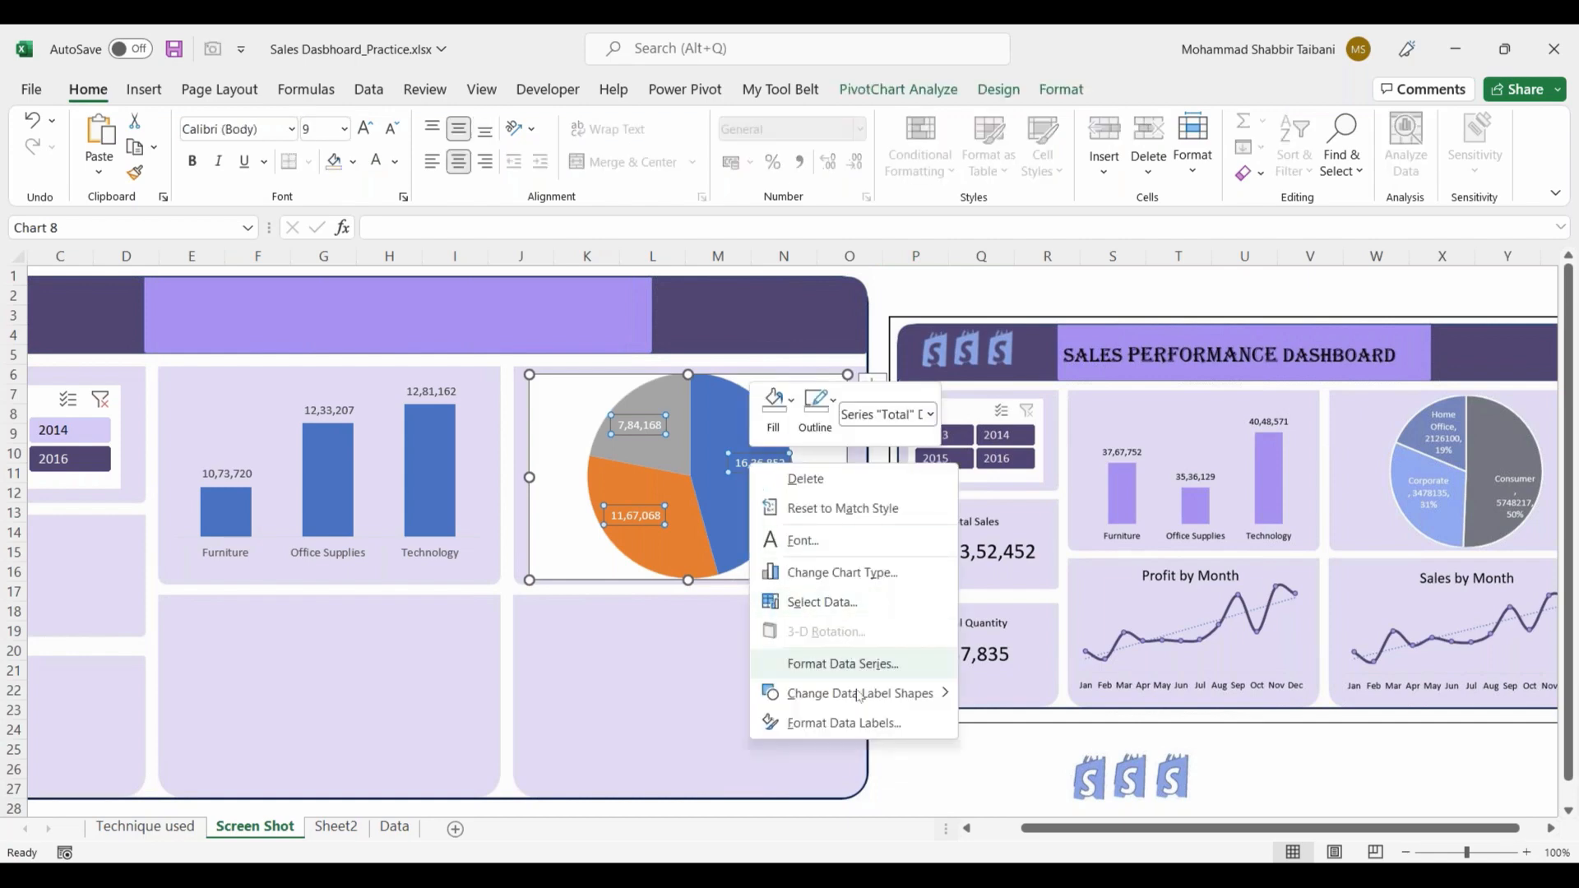
click(858, 724)
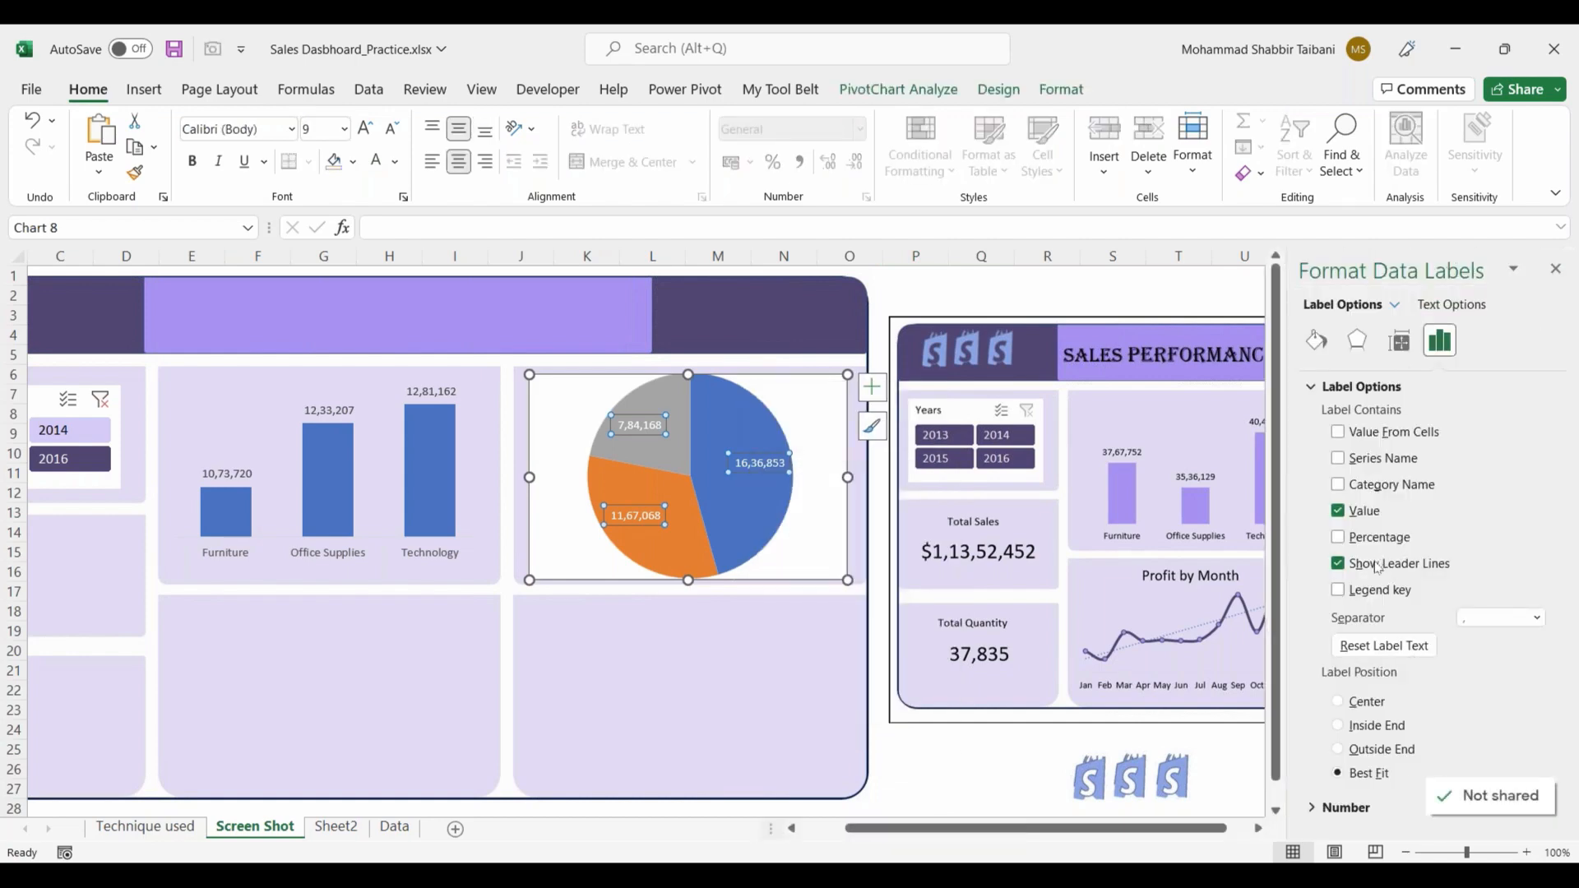
click(1338, 485)
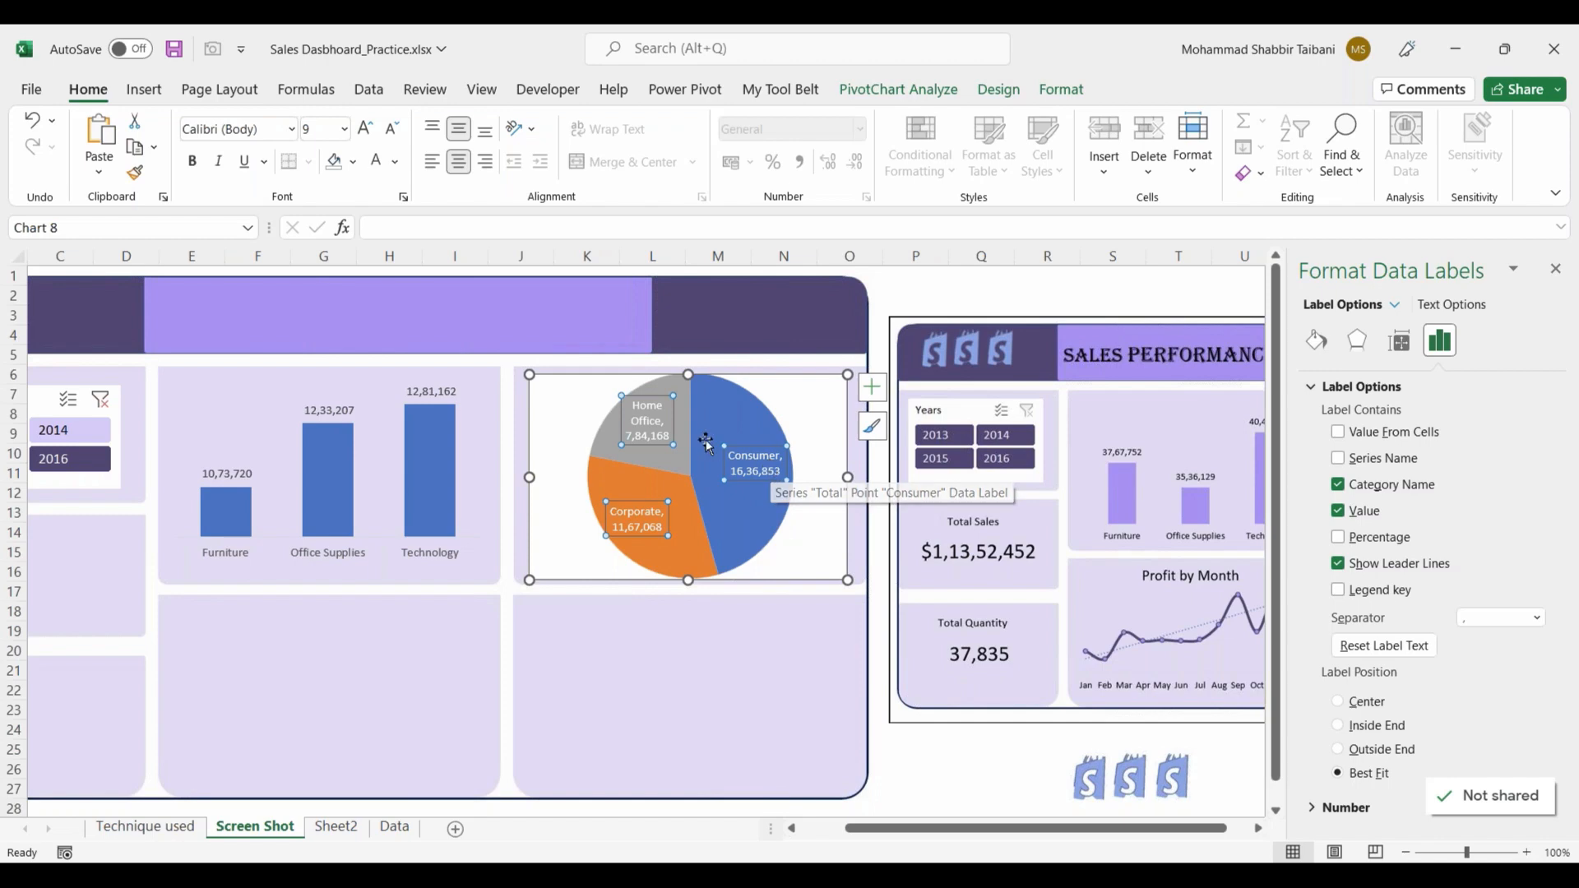
click(1337, 537)
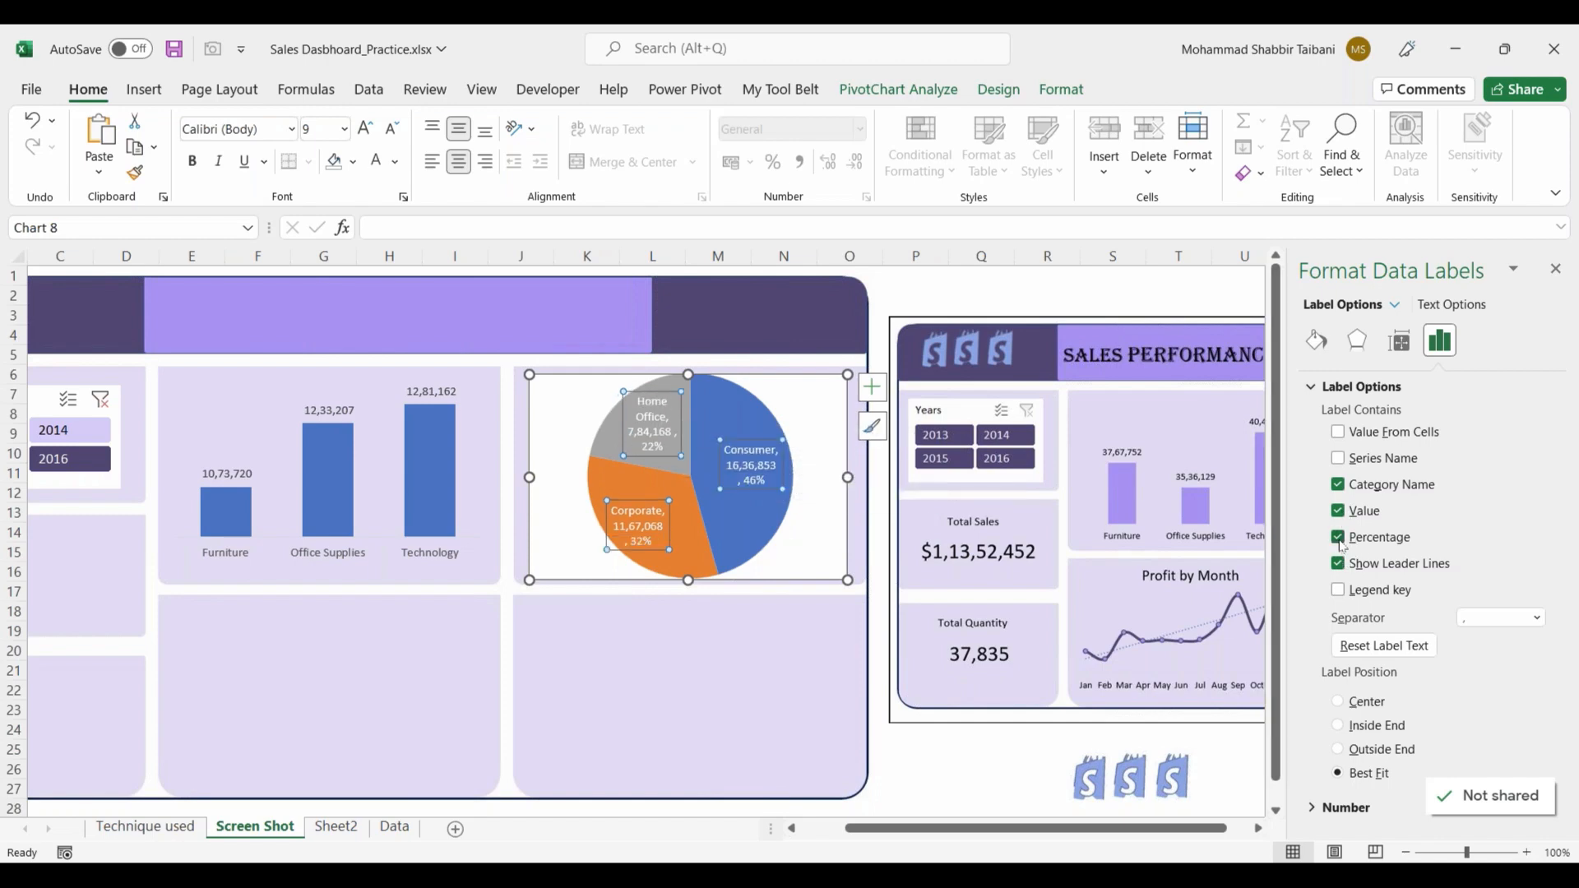
click(1556, 271)
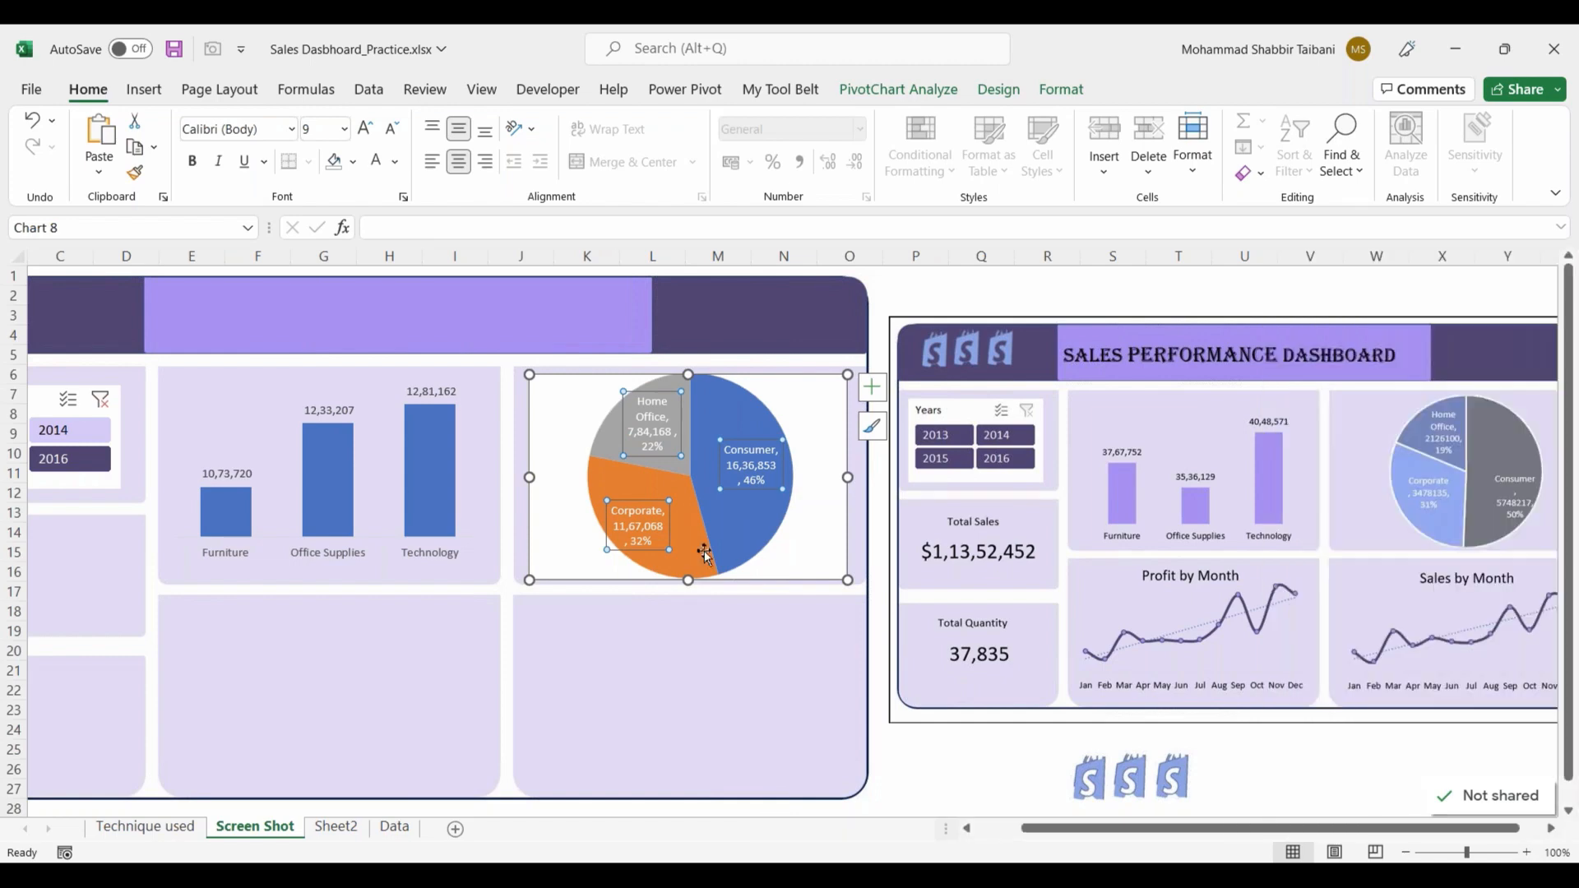
click(905, 294)
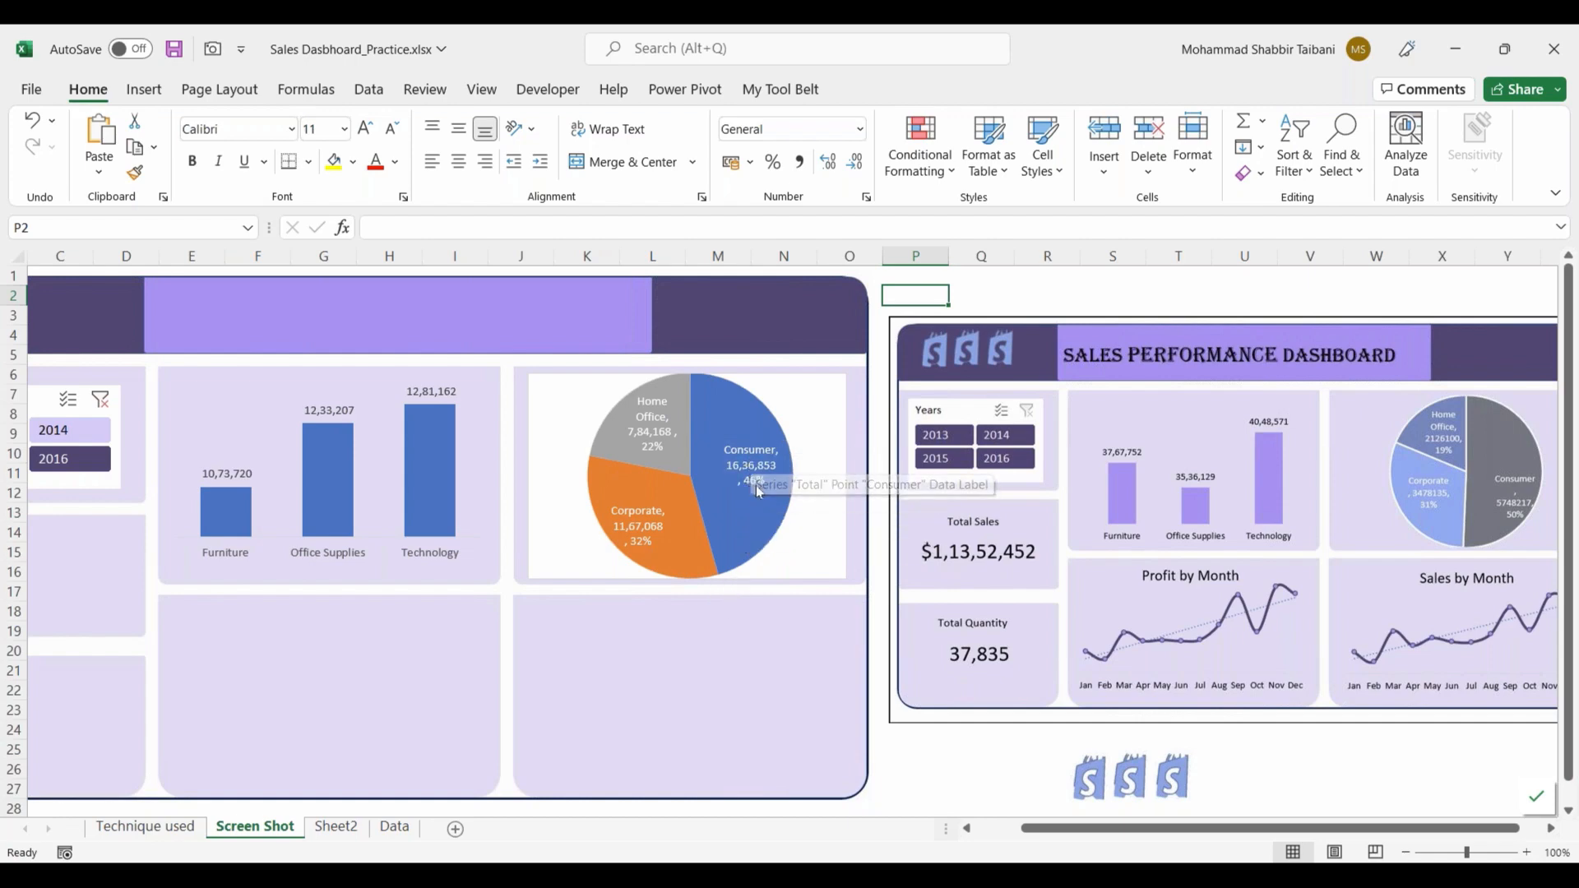
Step: Set the segment pie chart's chart area to No Fill and No Outline
click(804, 412)
right_click(794, 392)
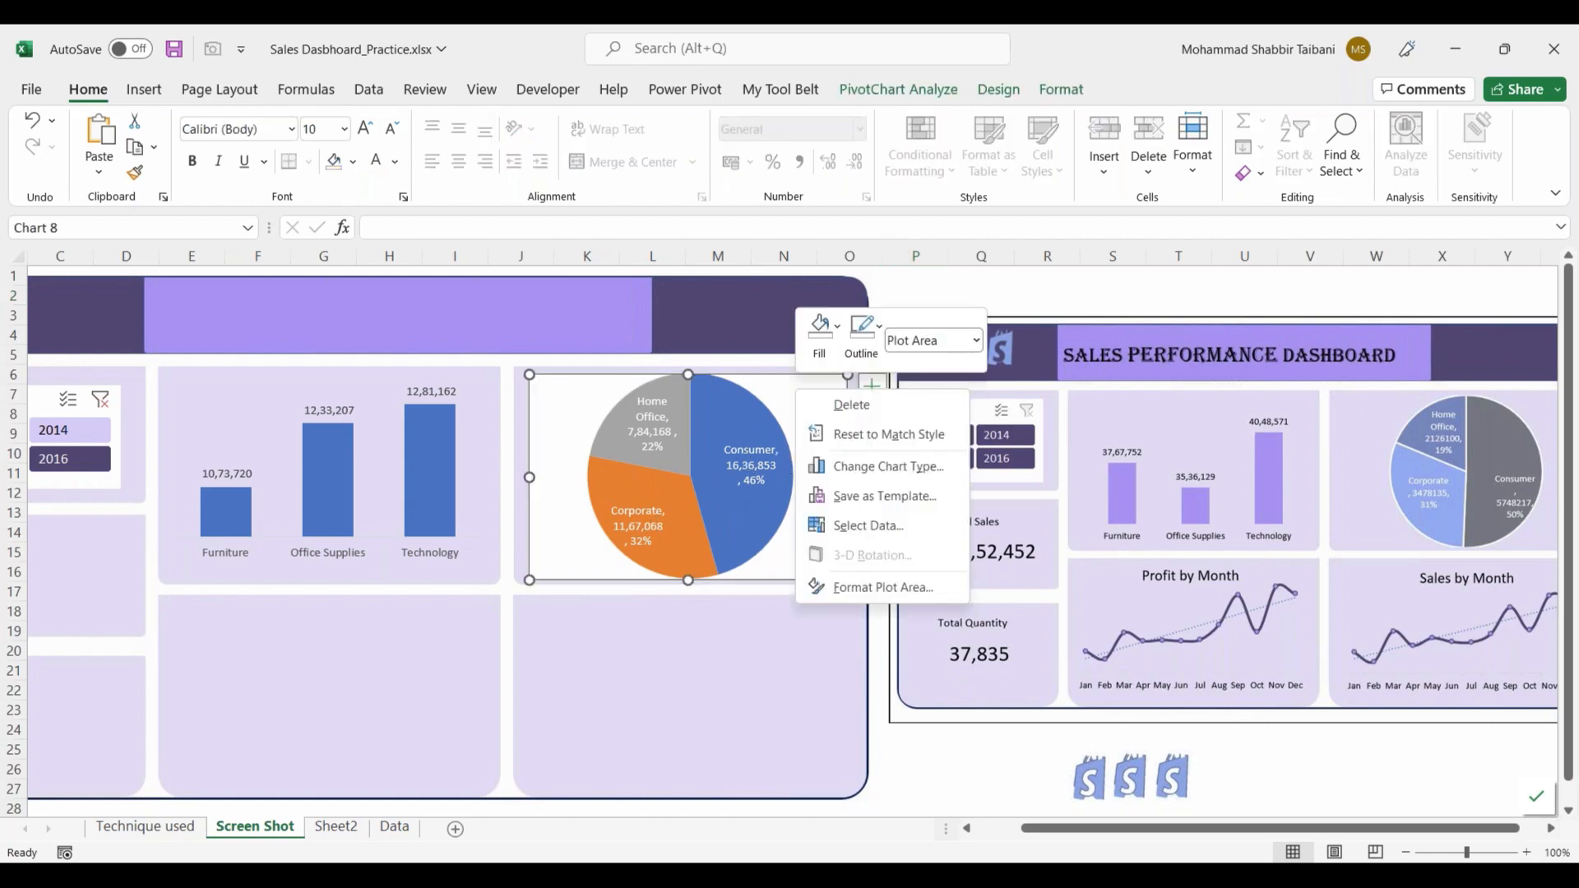
click(817, 379)
right_click(809, 388)
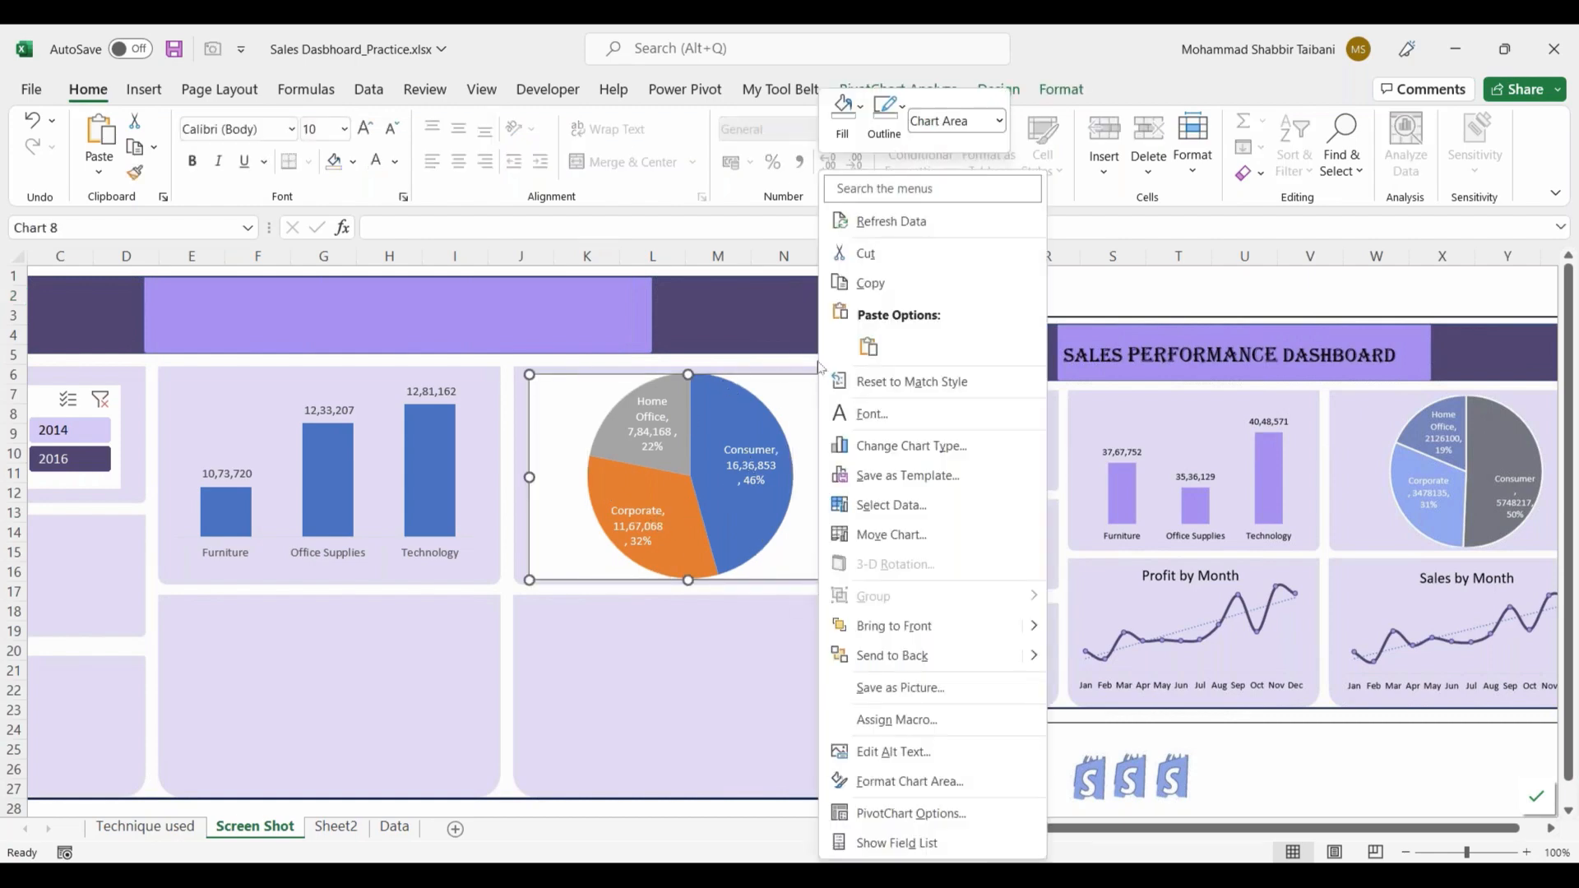
click(844, 111)
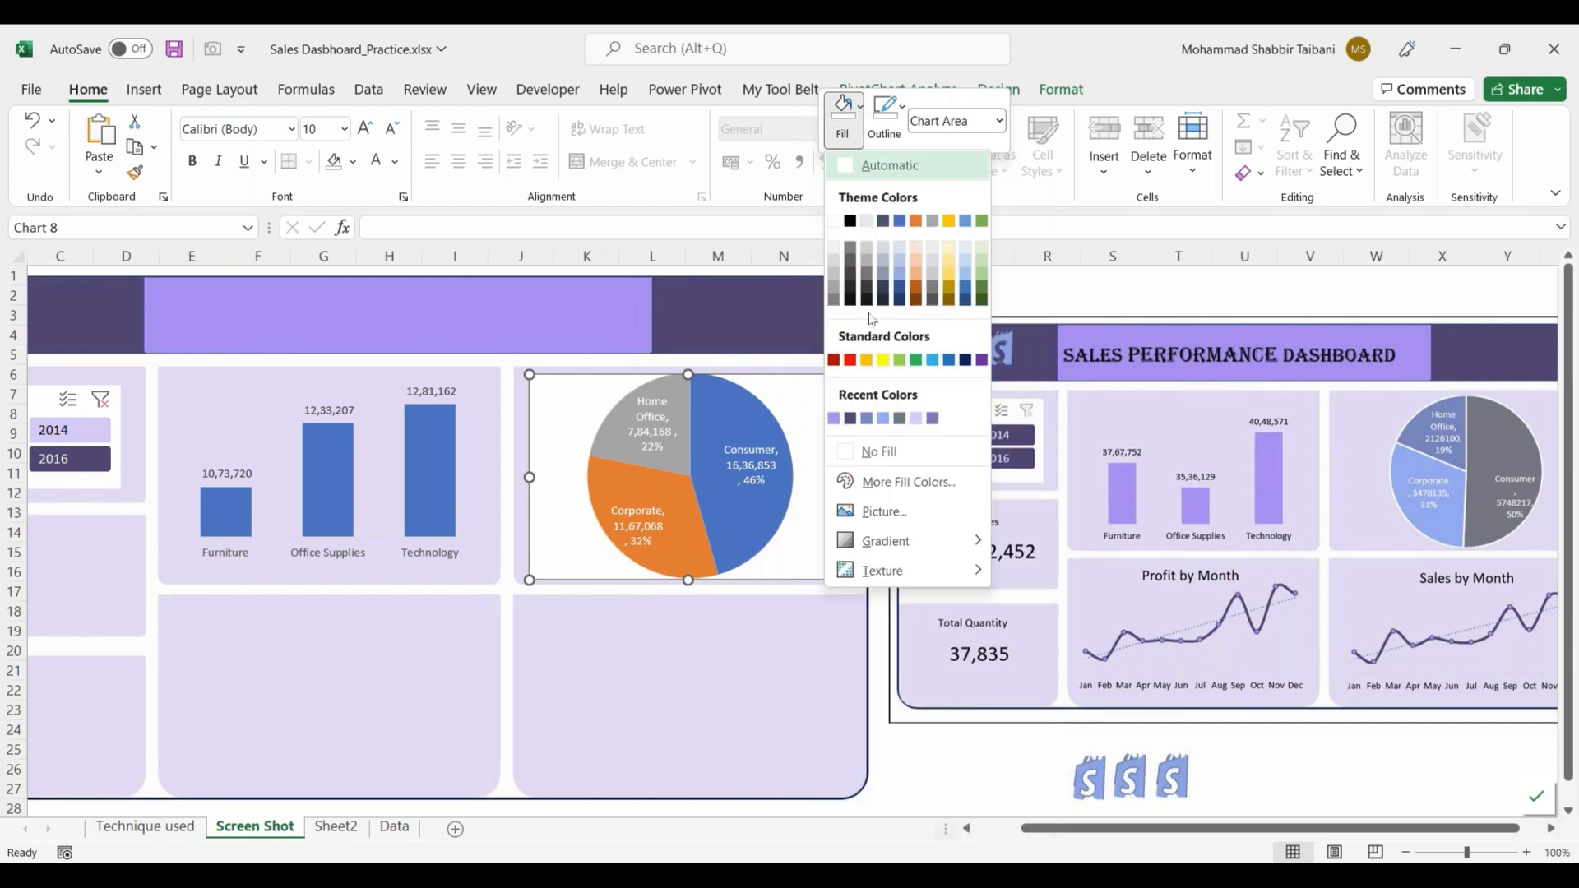
click(888, 454)
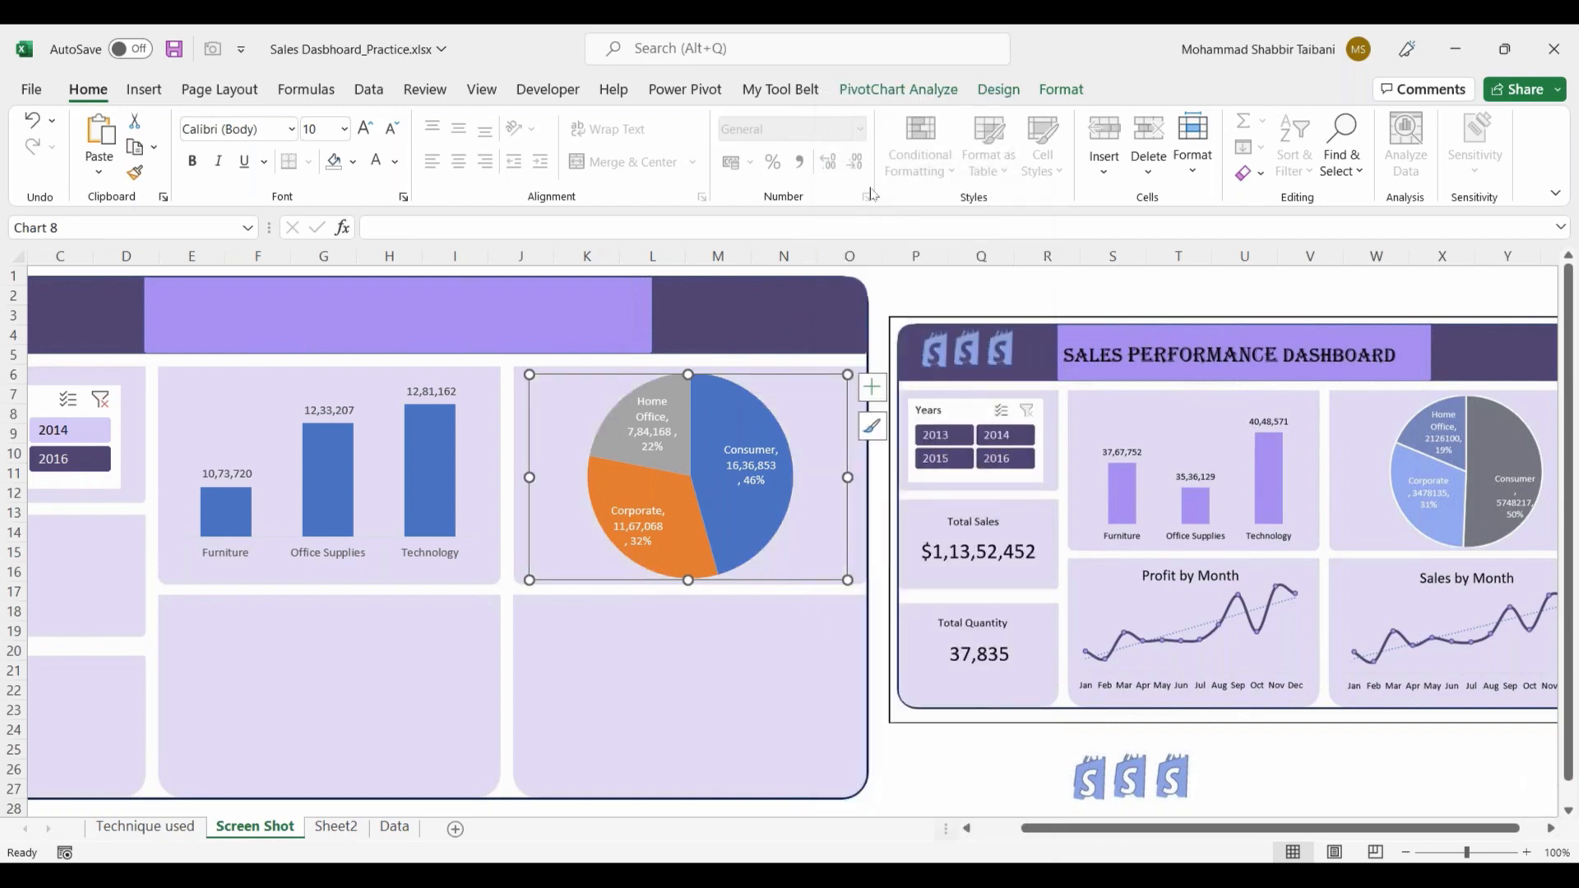
right_click(824, 390)
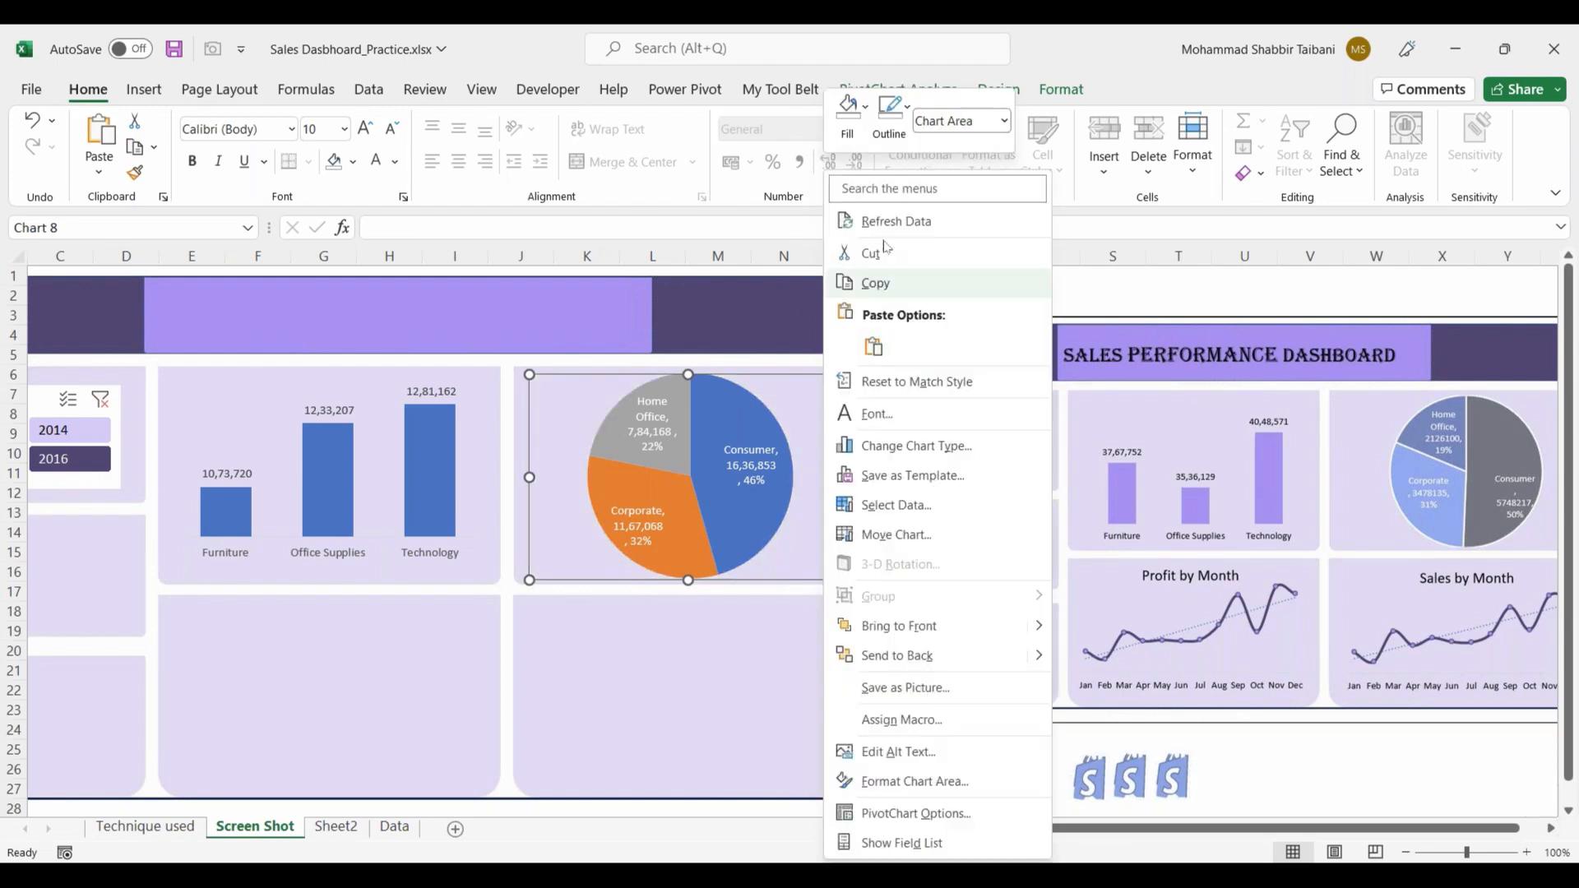
click(891, 111)
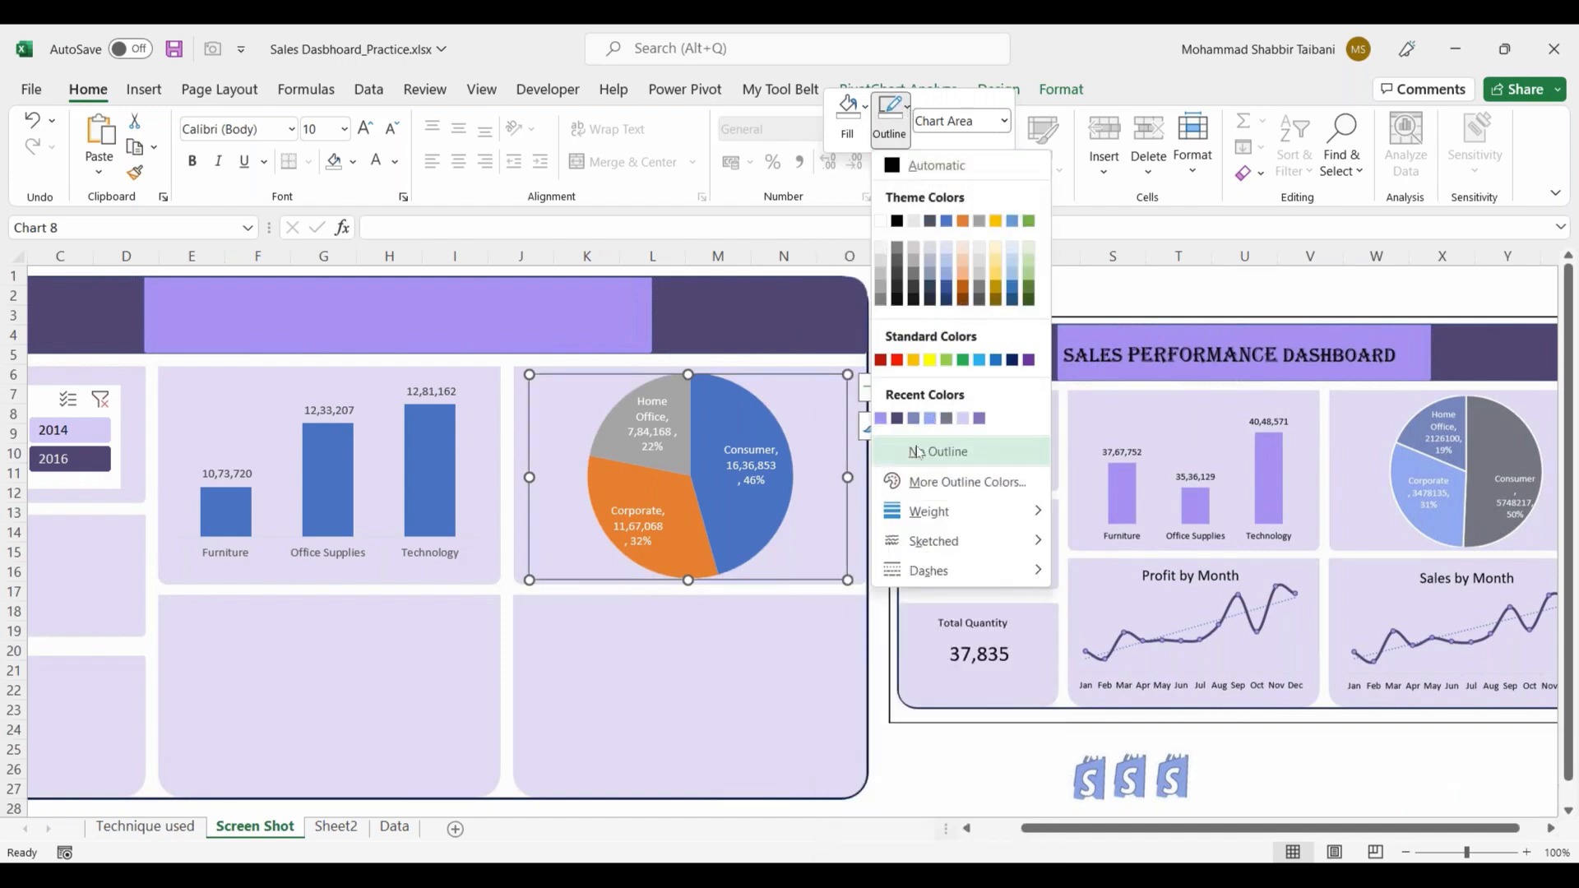
click(938, 451)
key(Escape)
Step: Try the Years slicer on both charts with 2015 and 2013, finishing with 2014 selected
scroll(218, 447, left, 2)
click(125, 458)
click(126, 432)
click(202, 429)
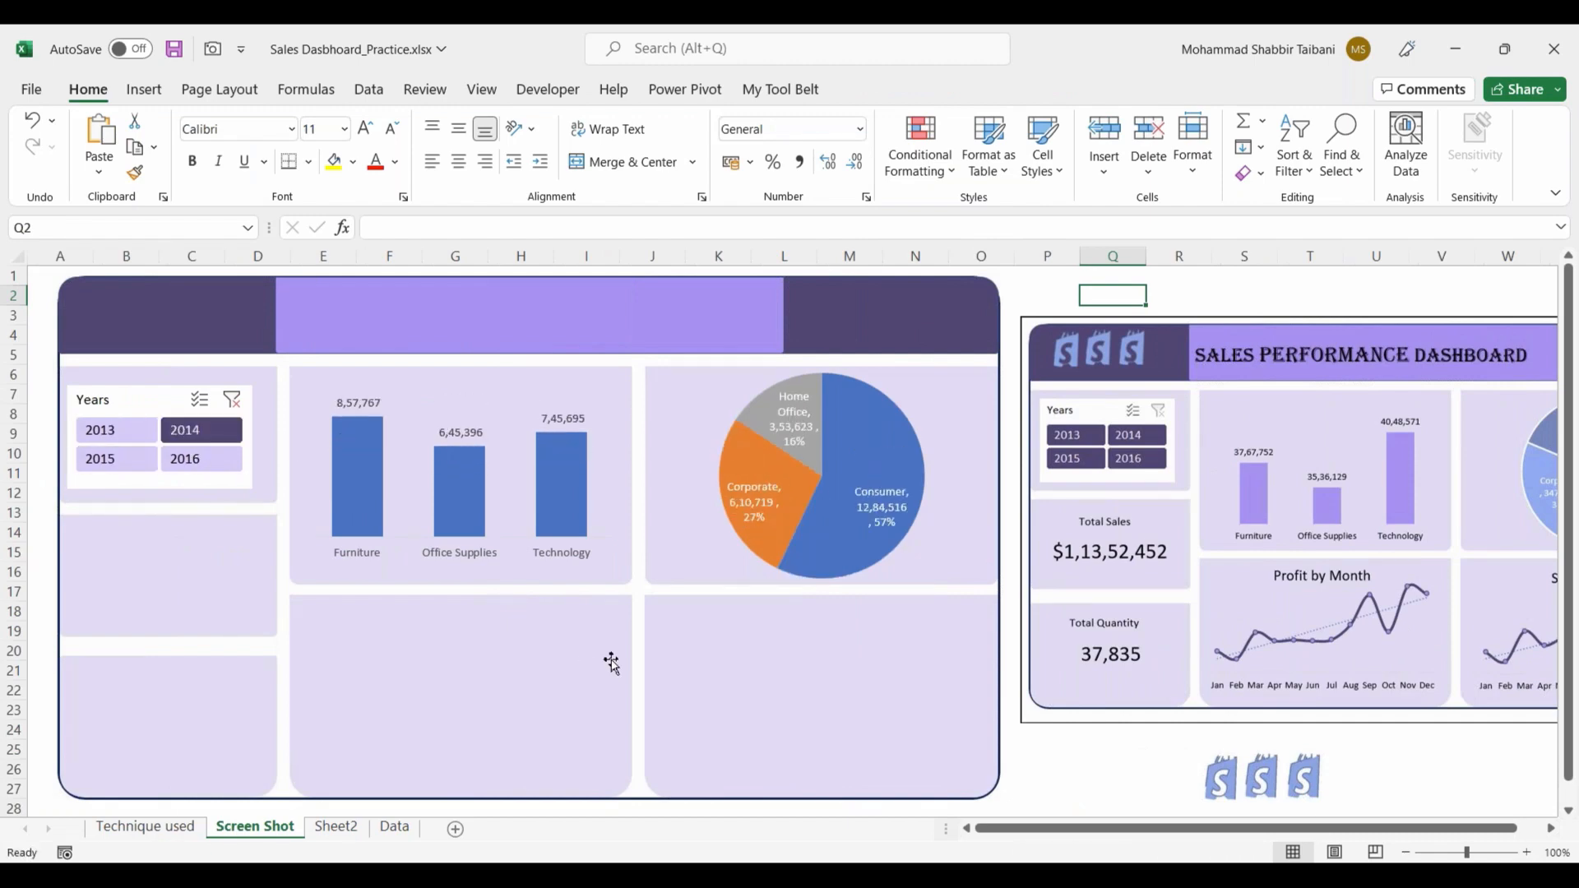
Step: Insert a 2-D Line with Markers chart from the monthly sales PivotTable on Sheet2 and place it below the category and segment tables
click(333, 830)
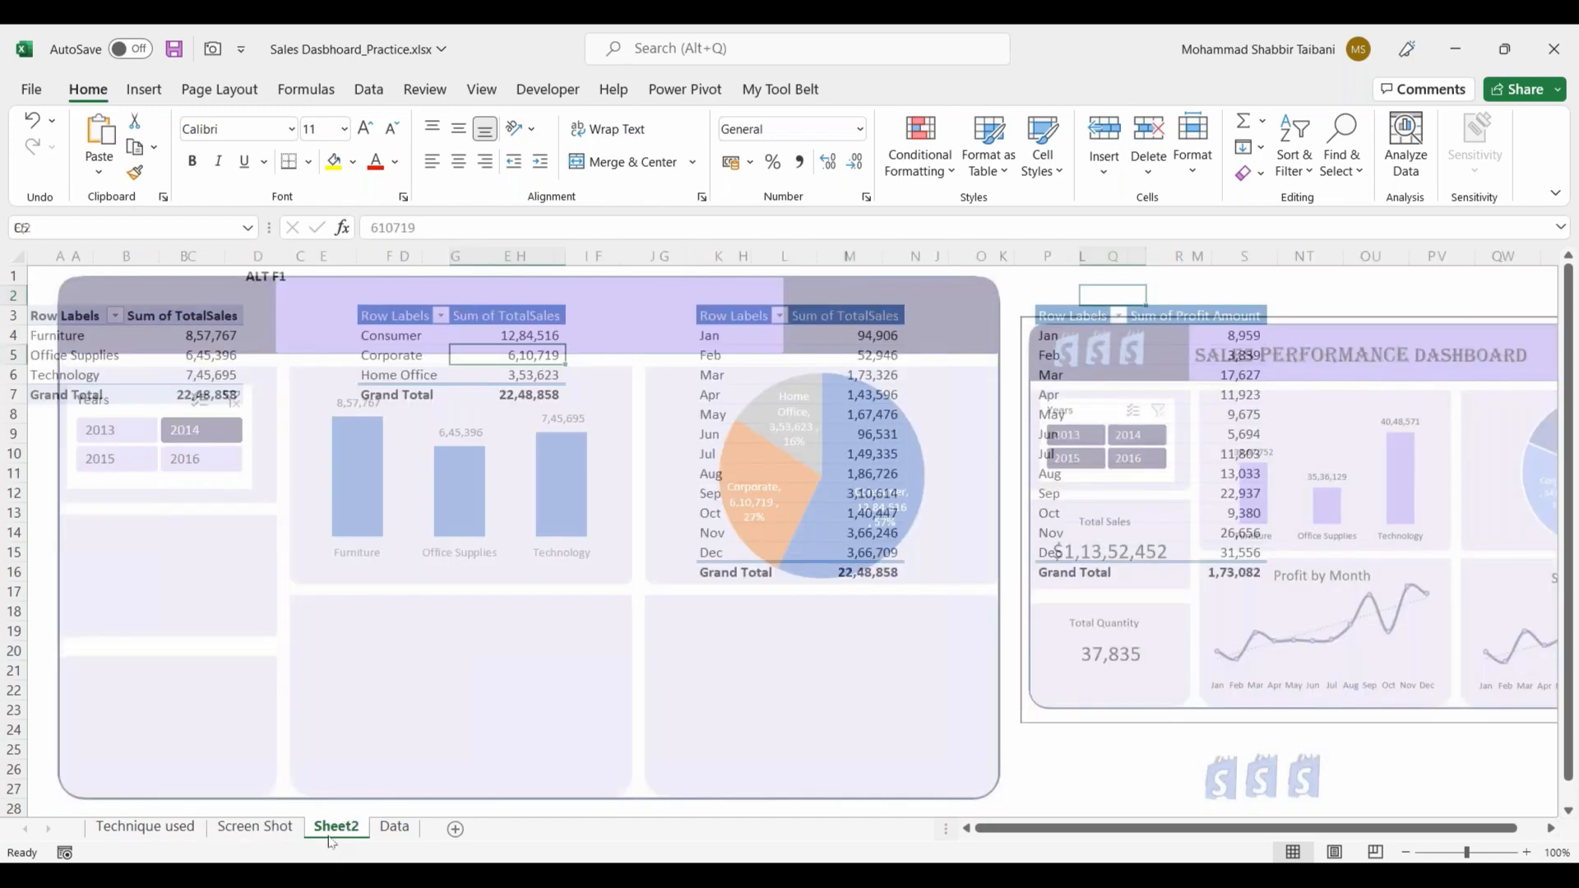
click(144, 90)
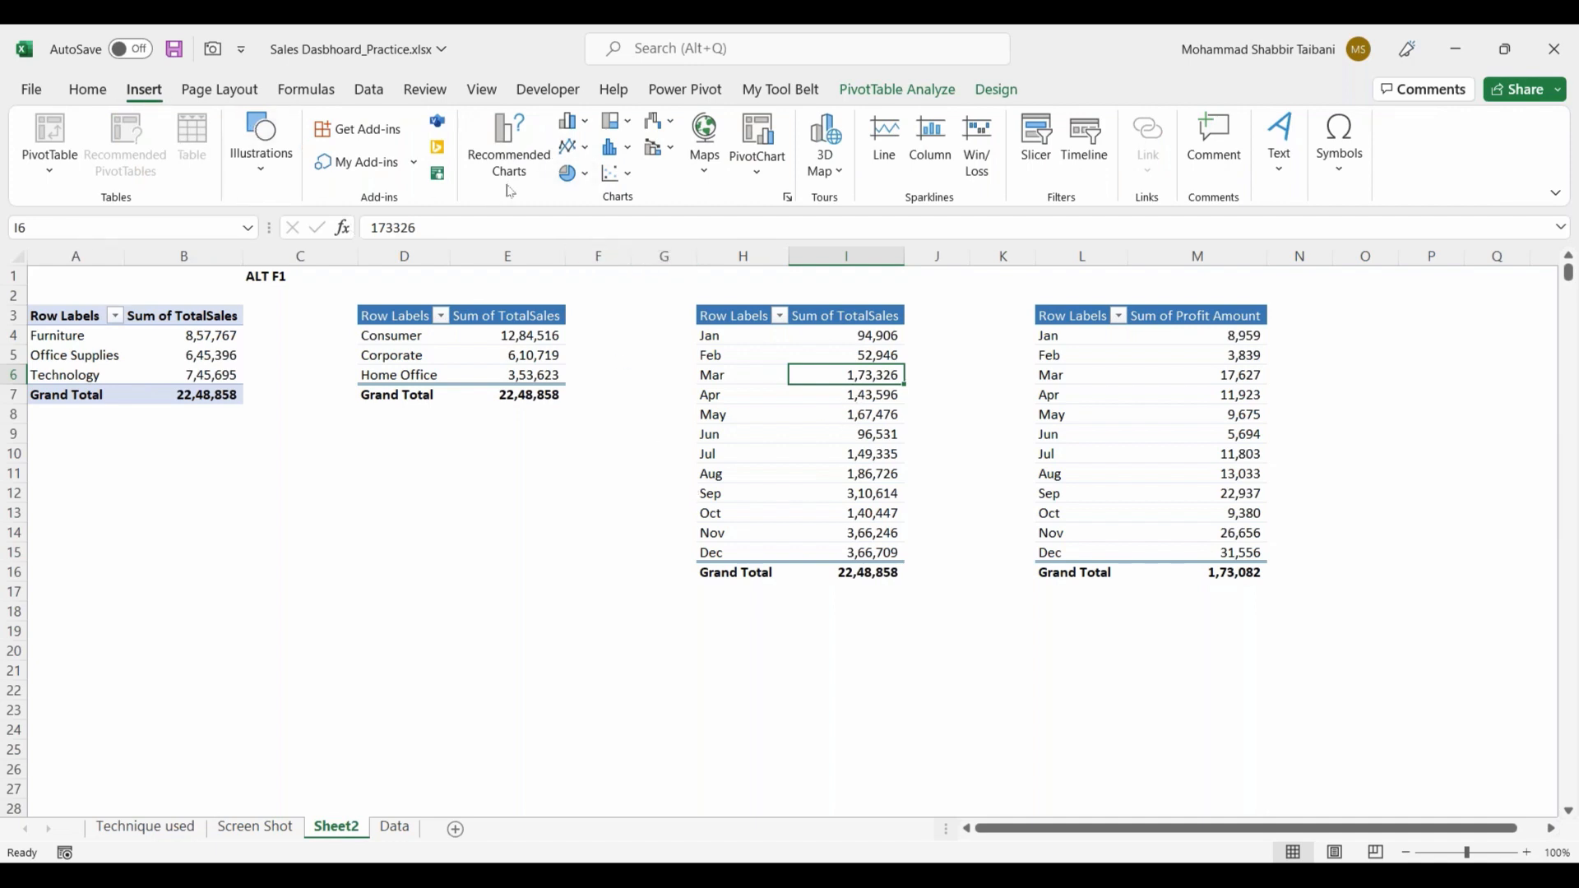
click(587, 149)
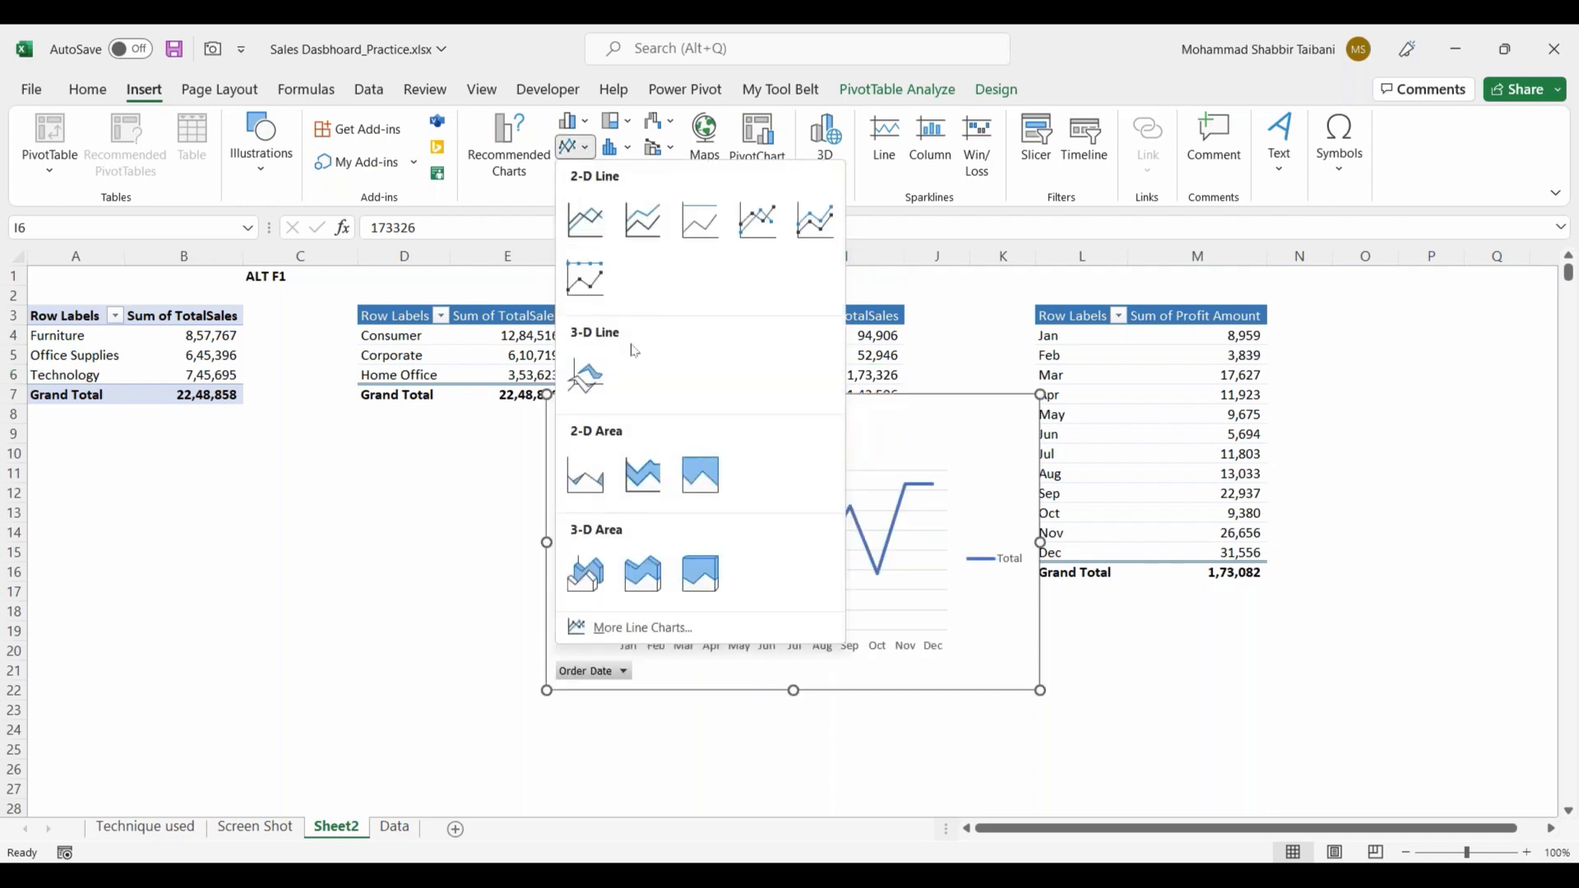
click(763, 227)
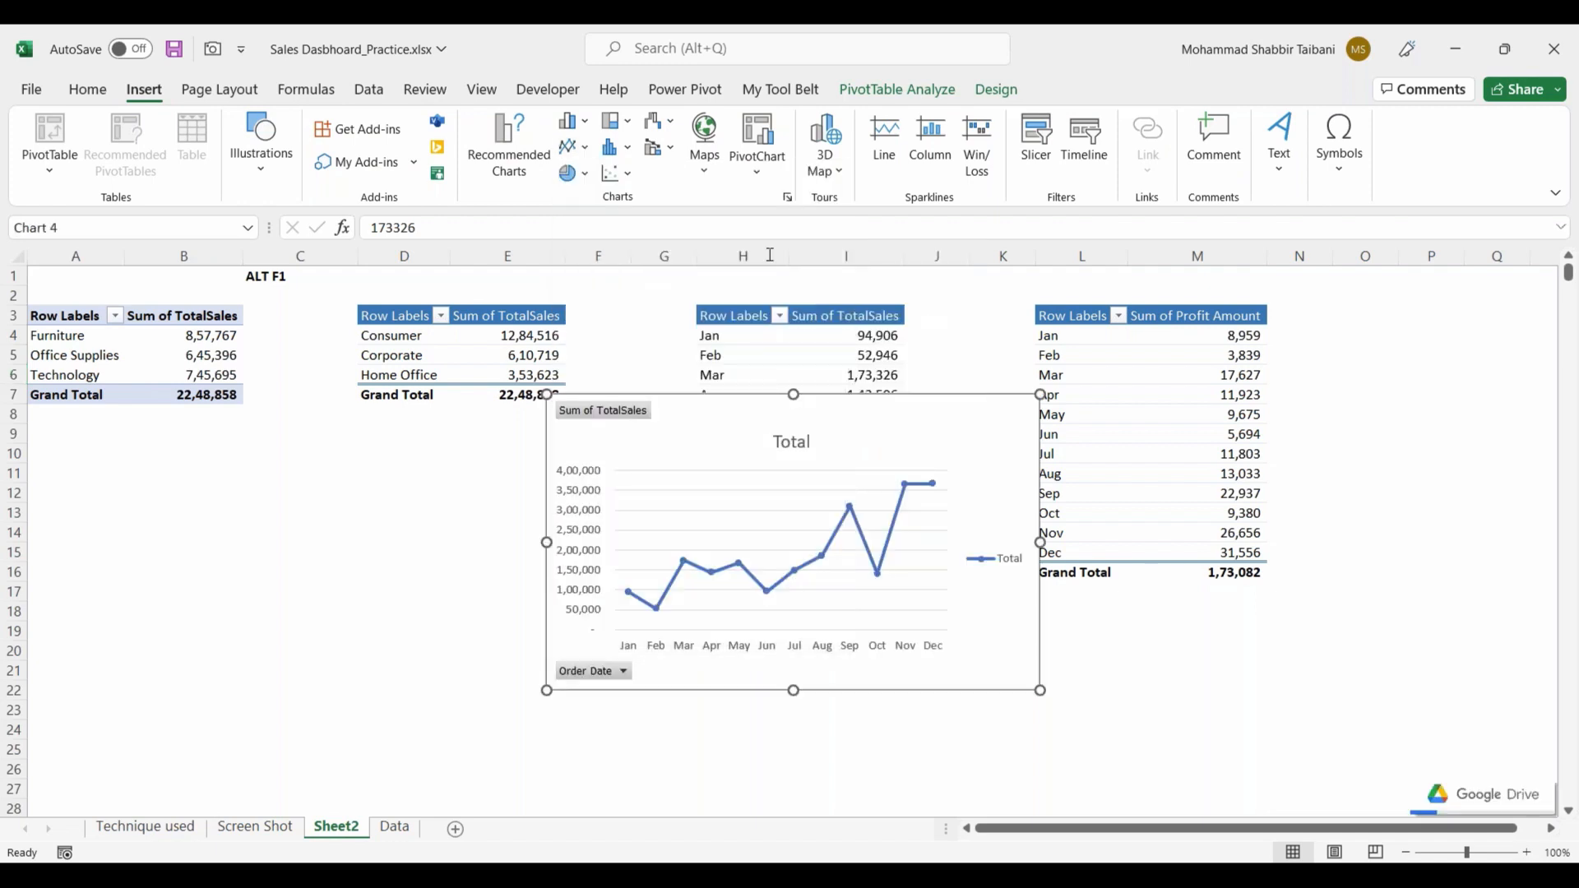
mouse_move(809, 411)
mouse_down()
mouse_move(565, 479)
mouse_move(398, 491)
mouse_up()
Step: Insert a 2-D Line with Markers chart from the monthly profit PivotTable and place it beside the monthly sales line chart
click(1152, 446)
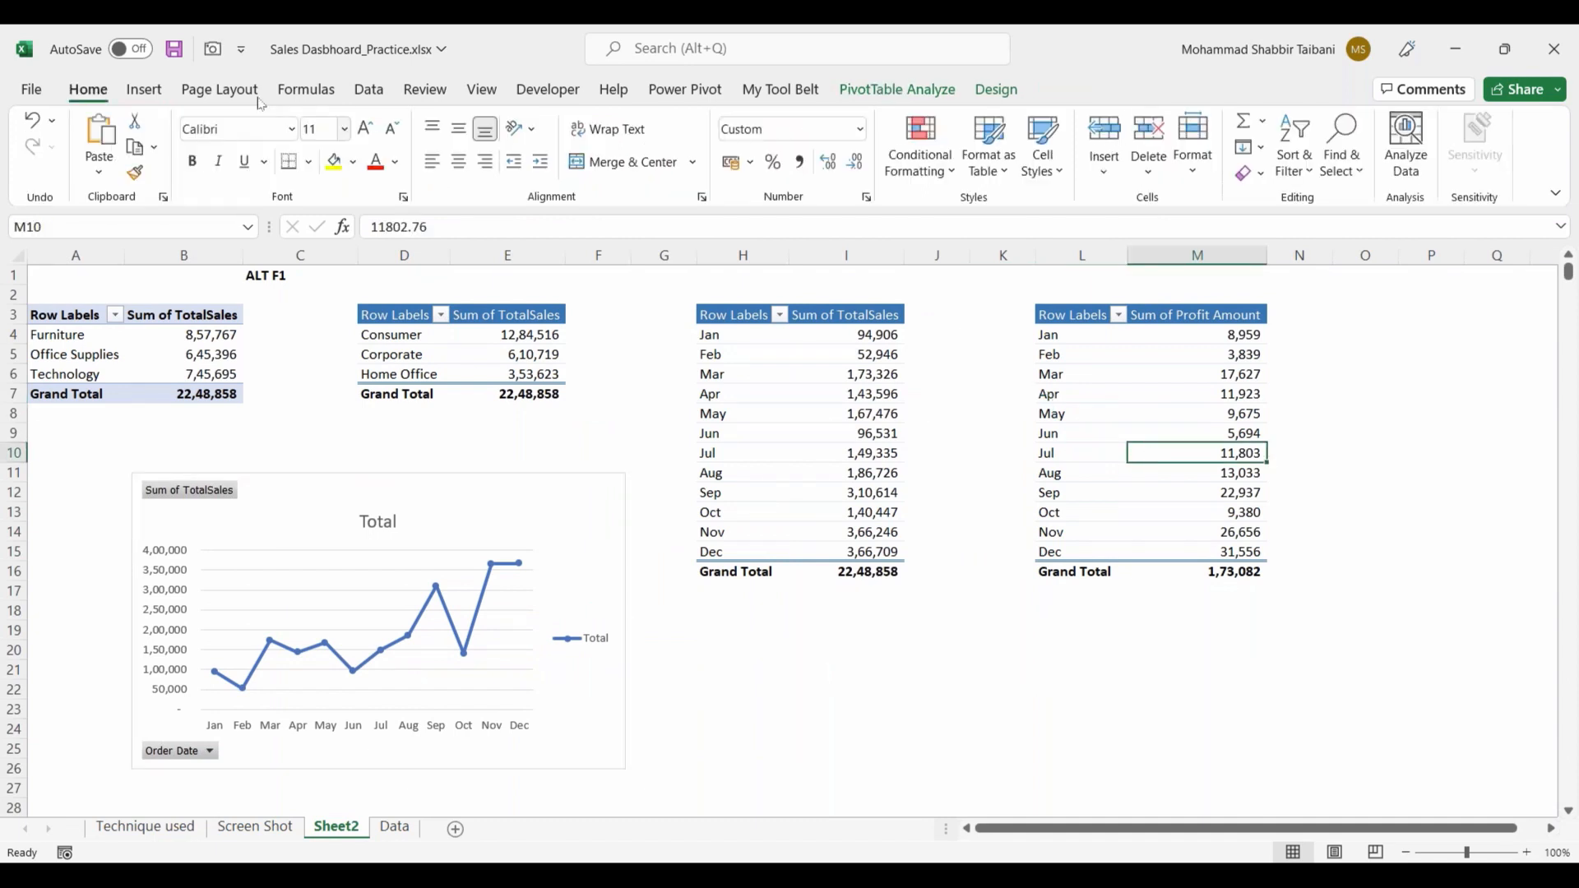
click(146, 91)
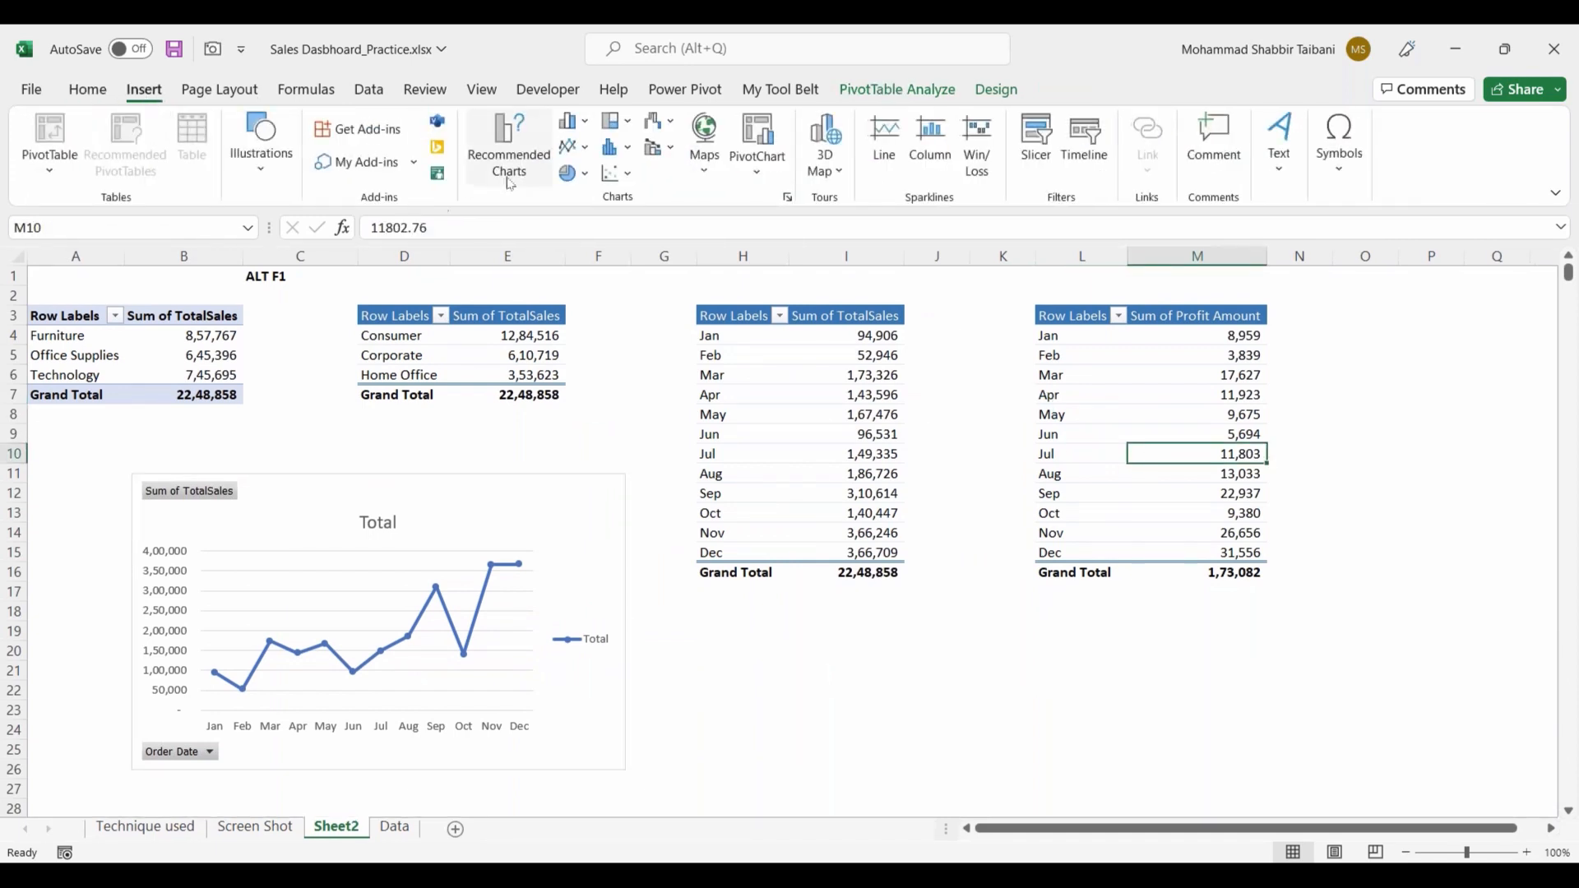
click(586, 149)
click(815, 215)
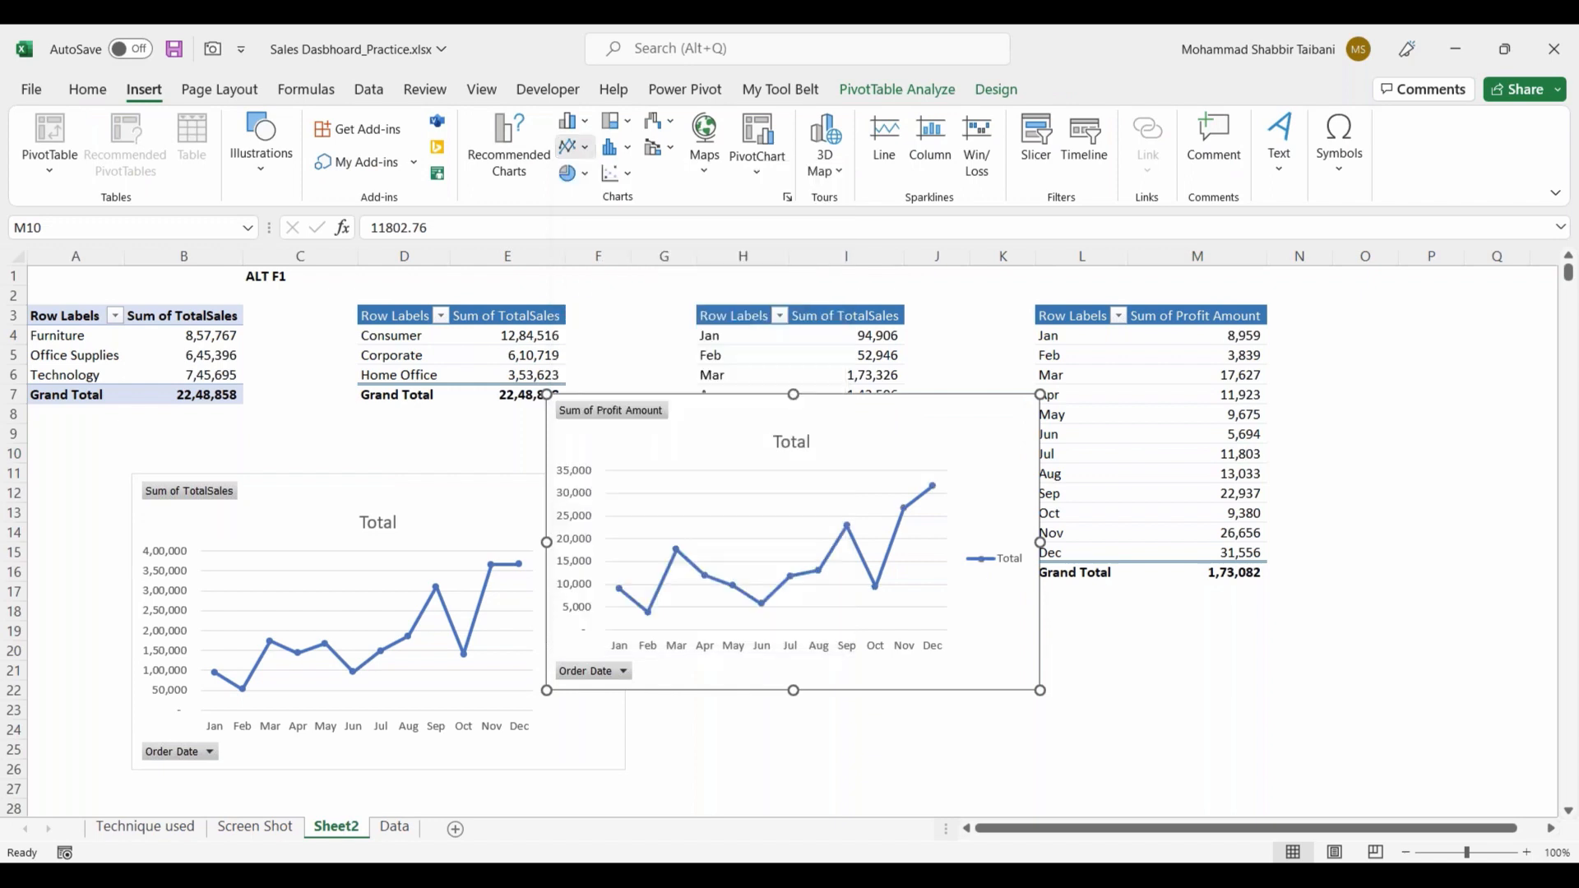
drag(971, 521, 1088, 619)
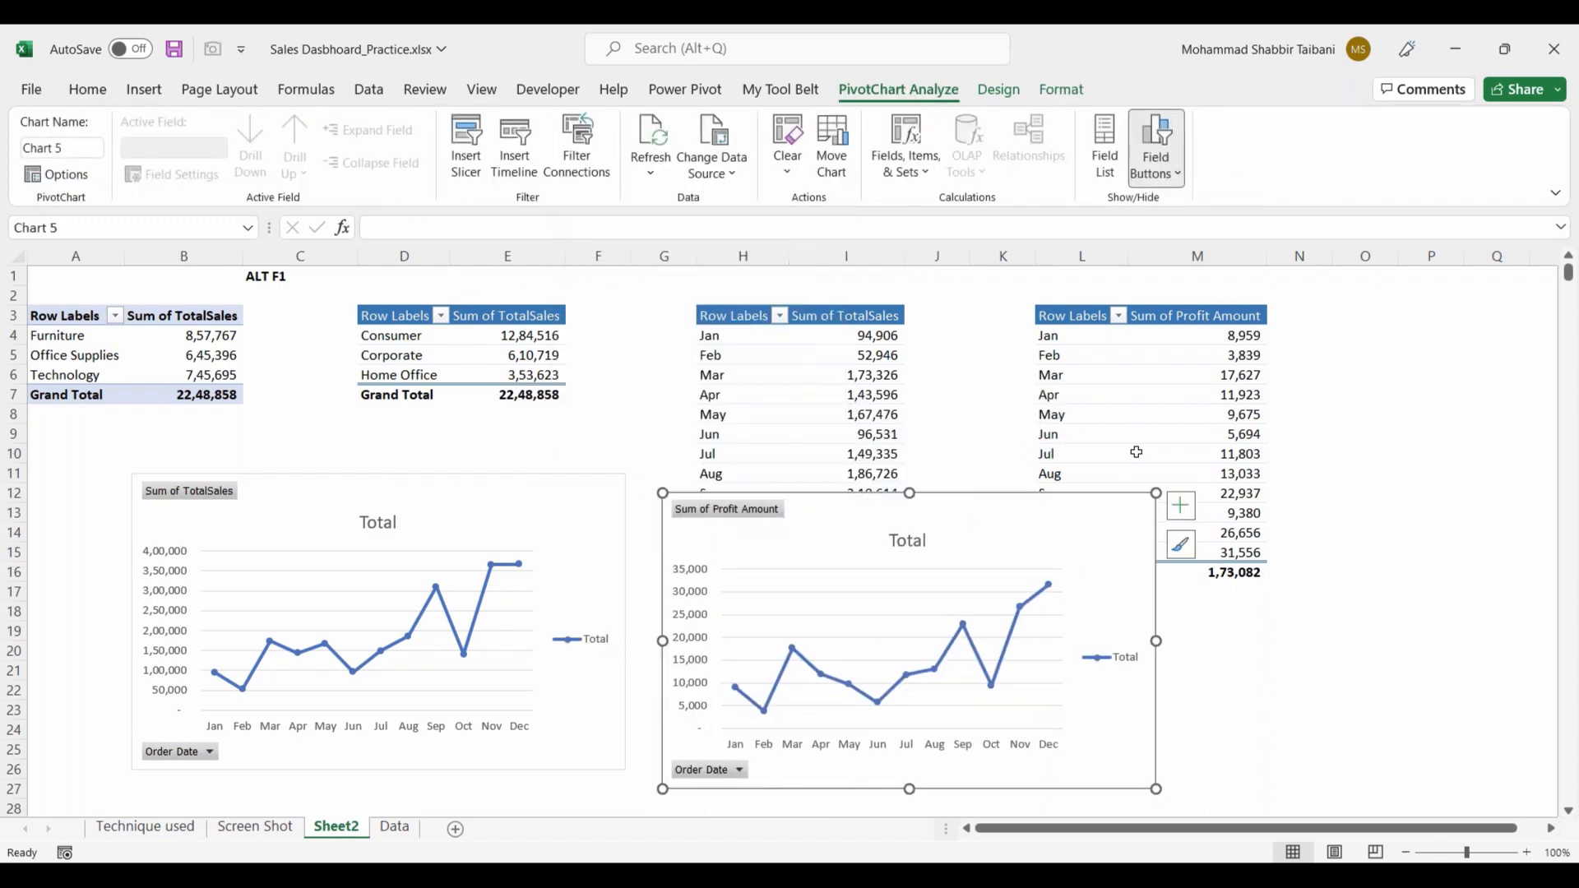
Step: Change the monthly profit chart's title to "By Profit"
click(907, 548)
click(912, 542)
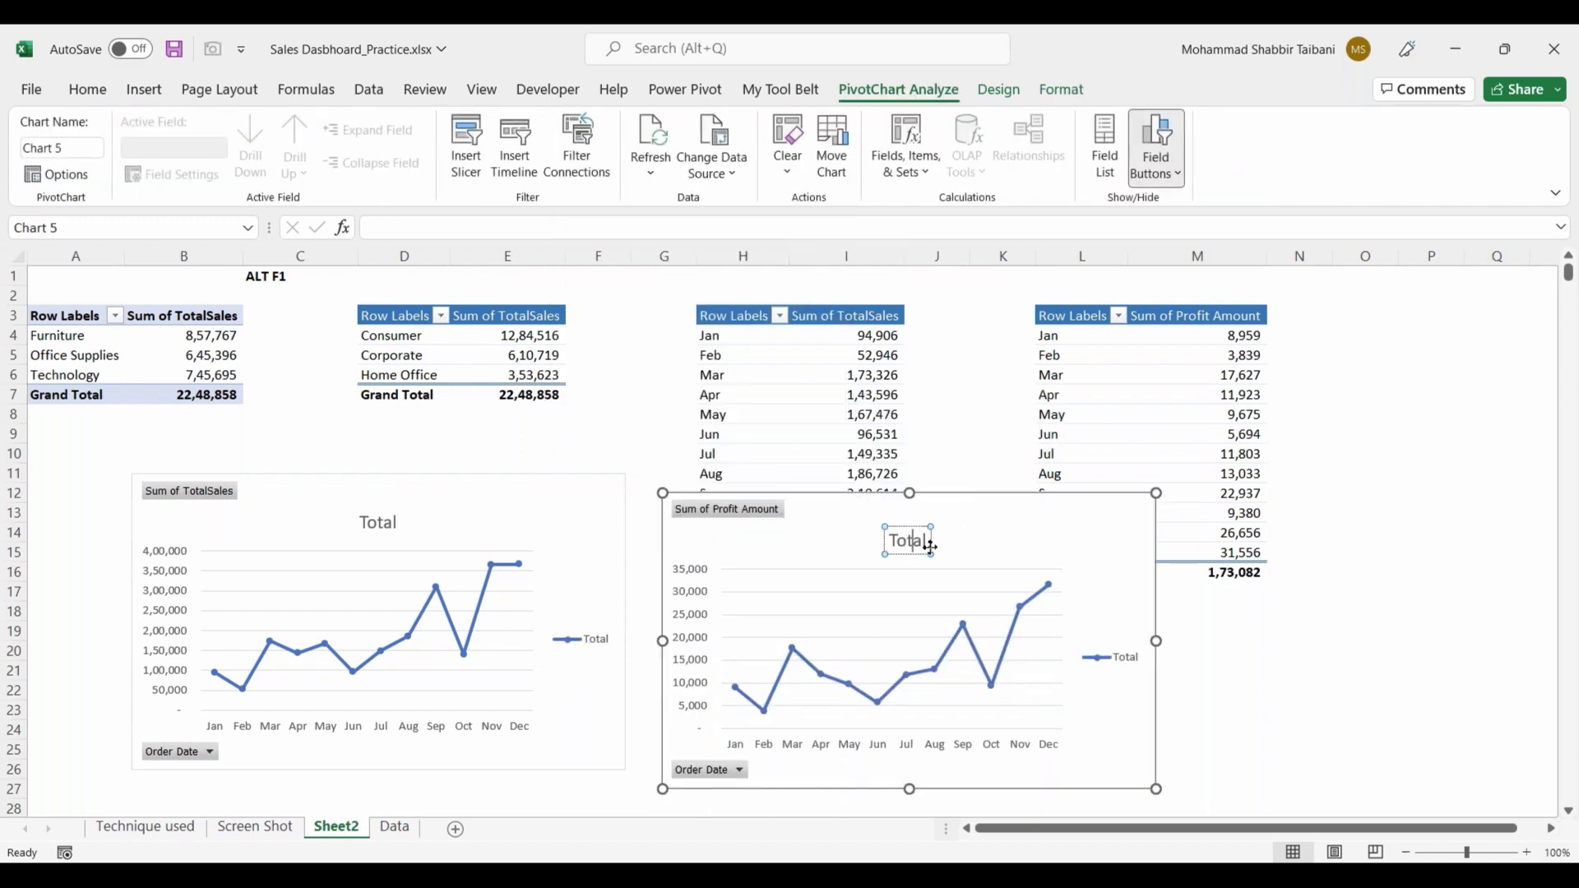
key(BackSpace)
key(BackSpace)
key(BackSpace)
key(BackSpace)
key(BackSpace)
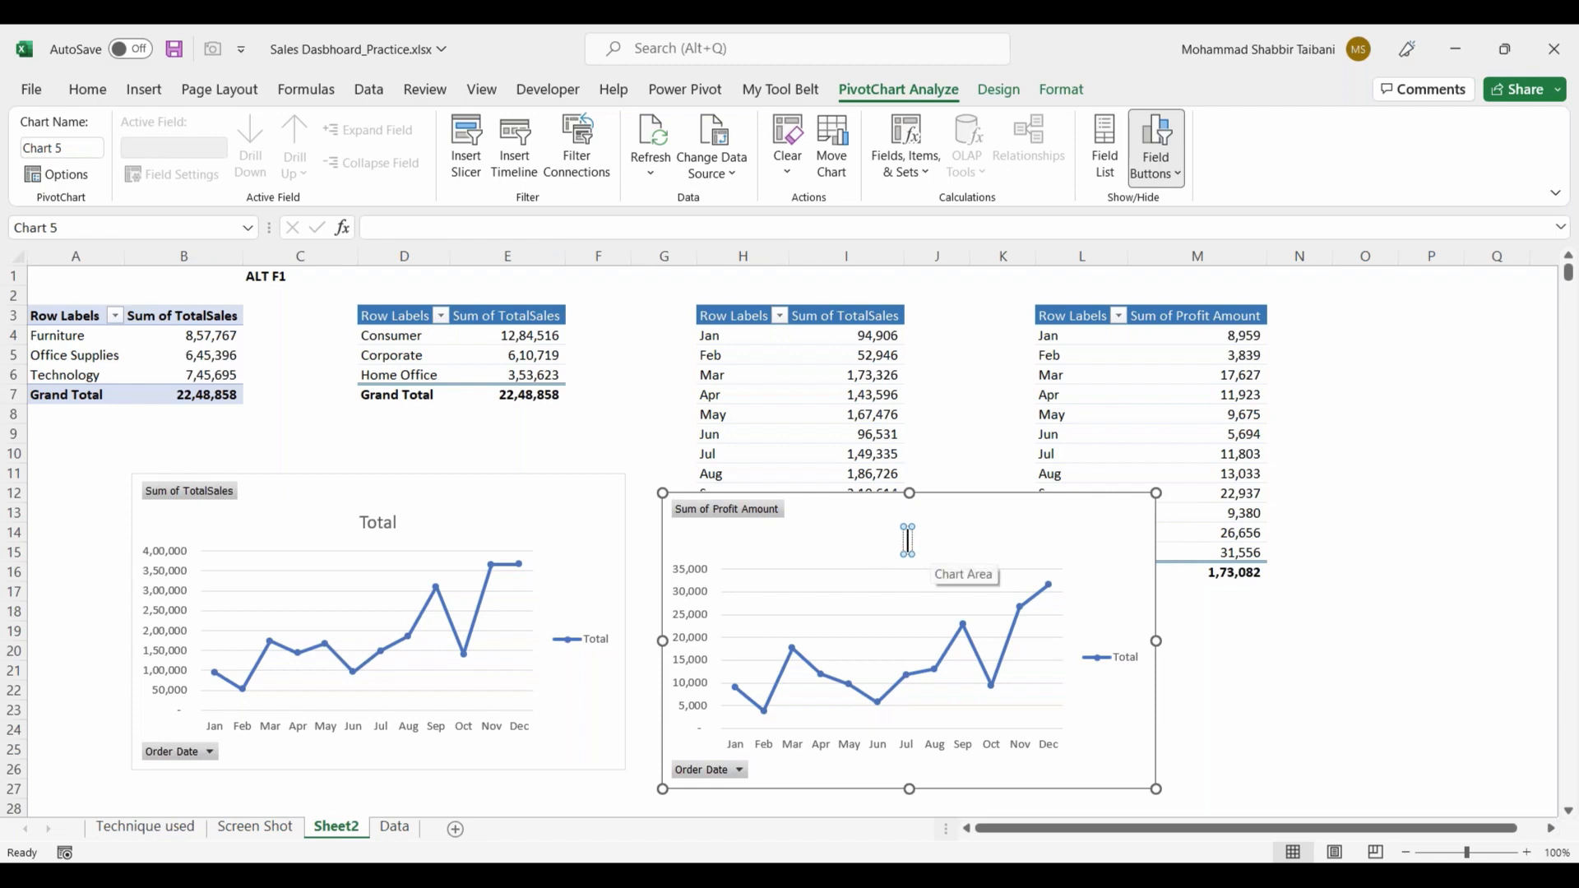
text(By Profit)
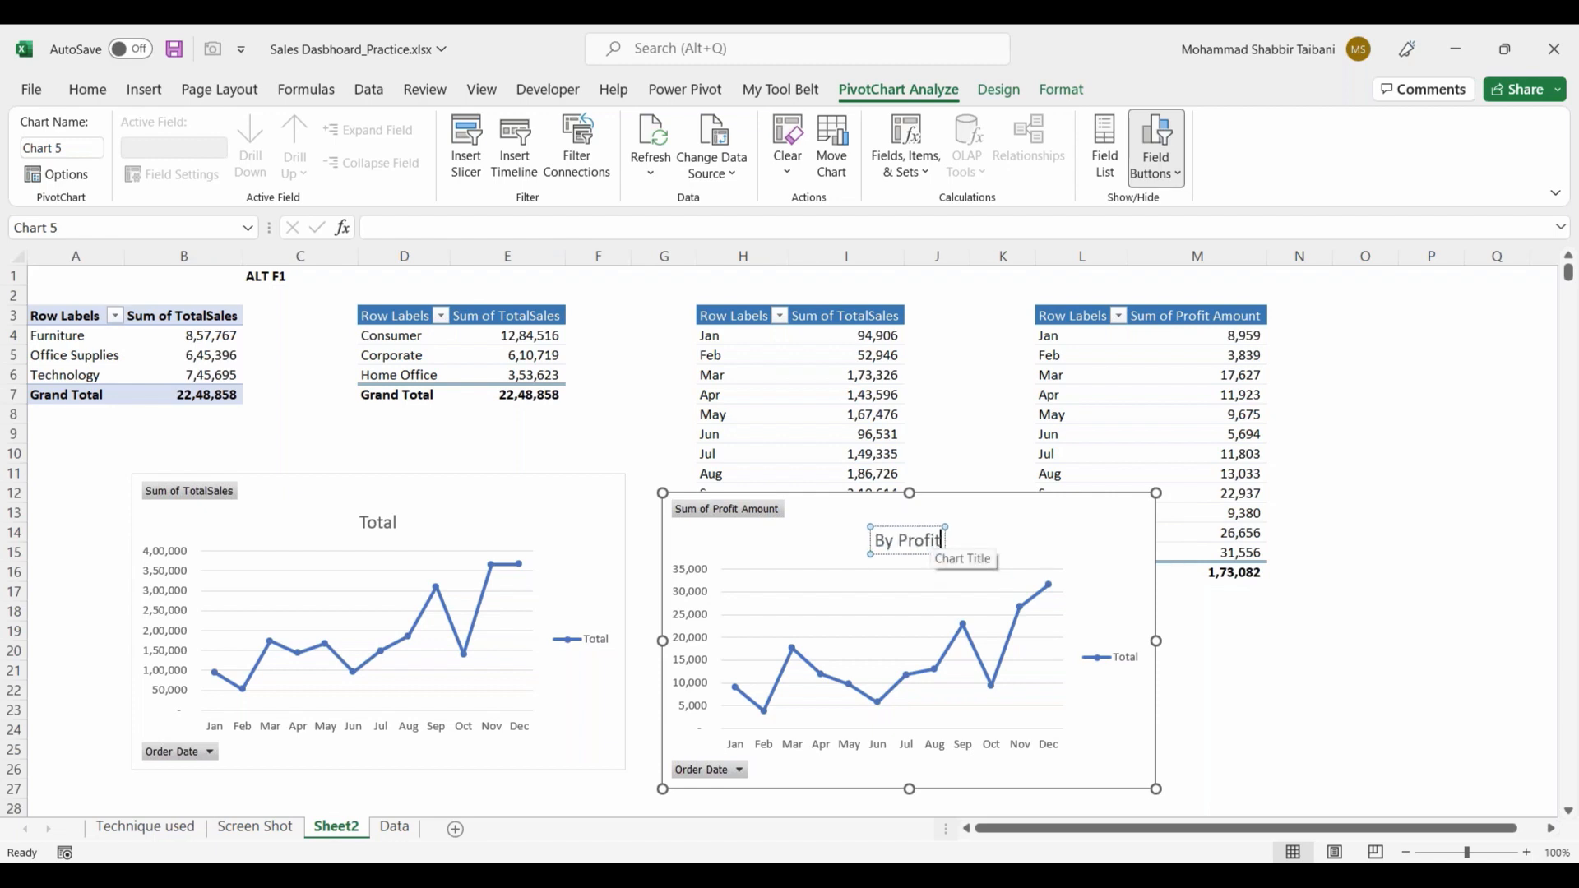
Step: Change the monthly sales chart's title to "By Sales"
click(378, 522)
double_click(378, 522)
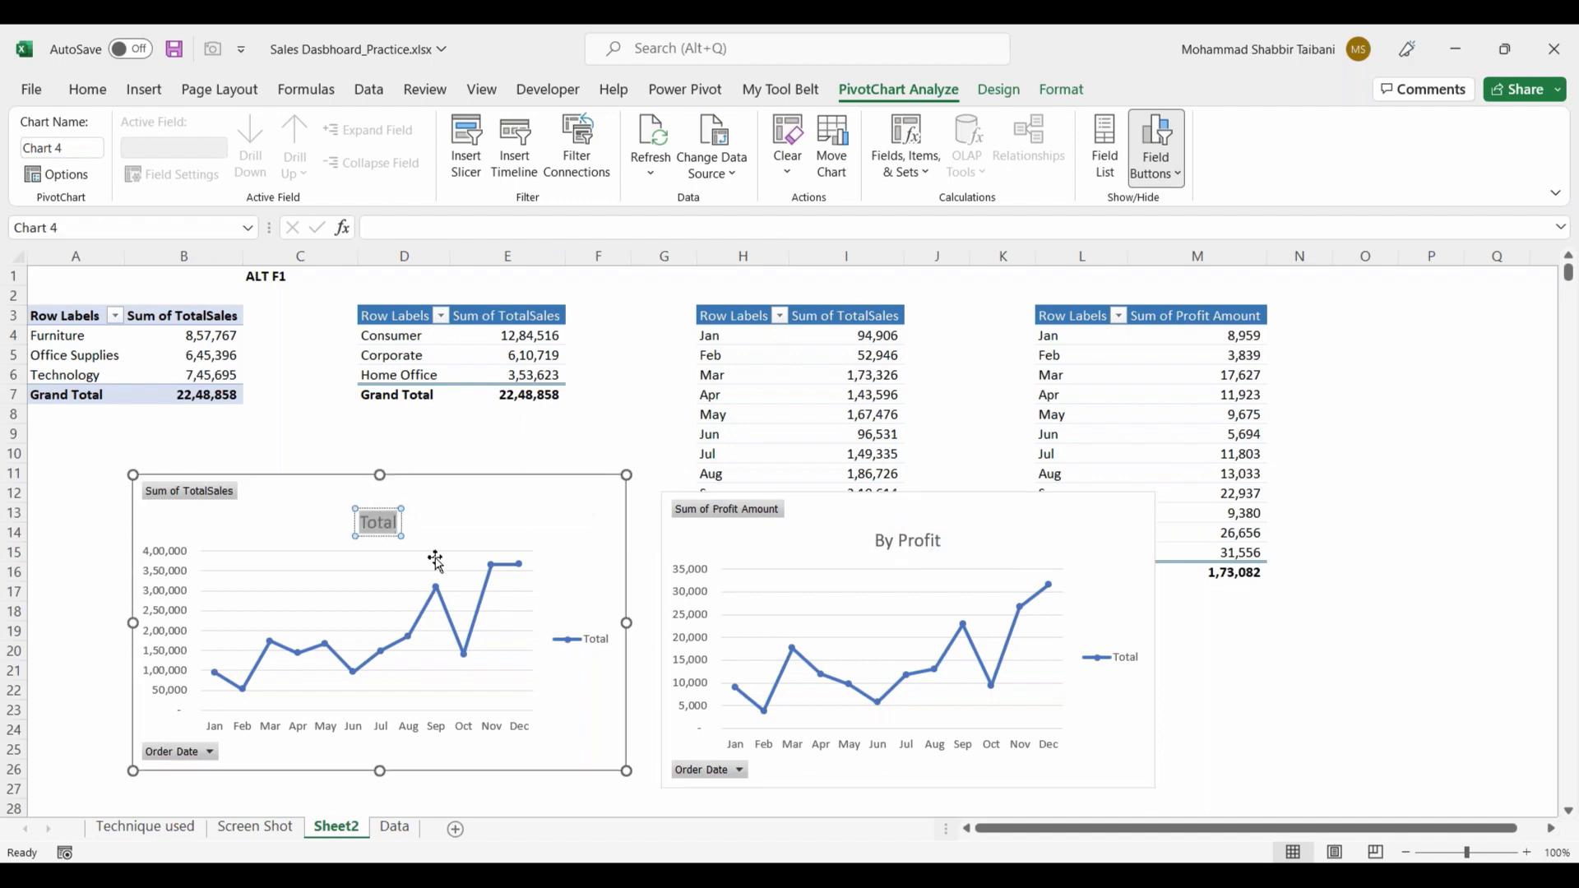
text(By Sales)
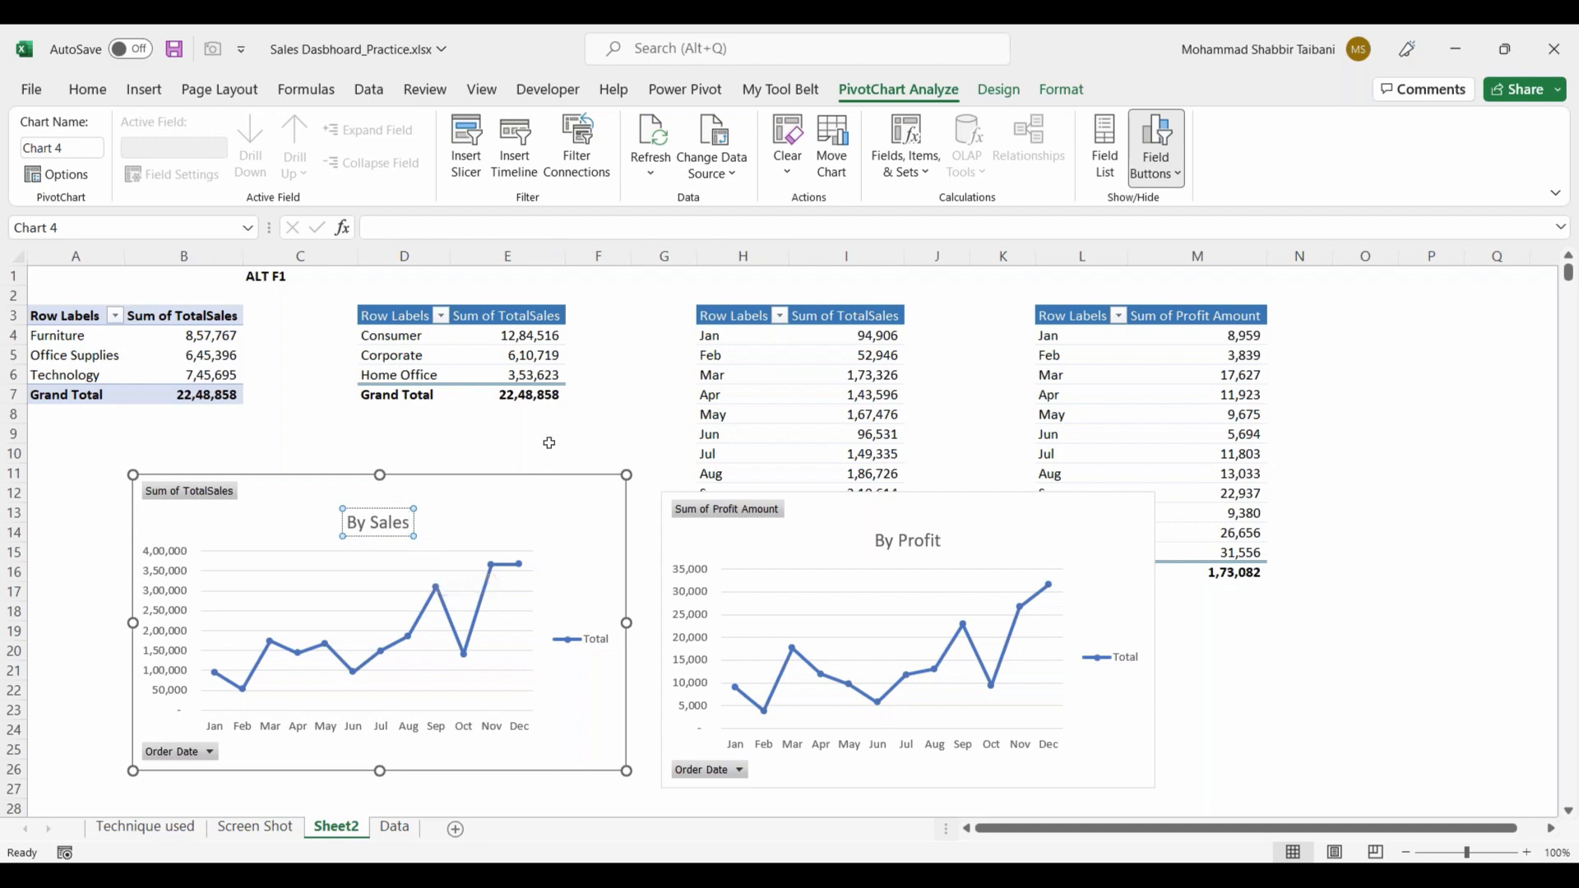
click(507, 433)
Step: Line up the By Sales and By Profit charts at the same height on Sheet2
click(535, 483)
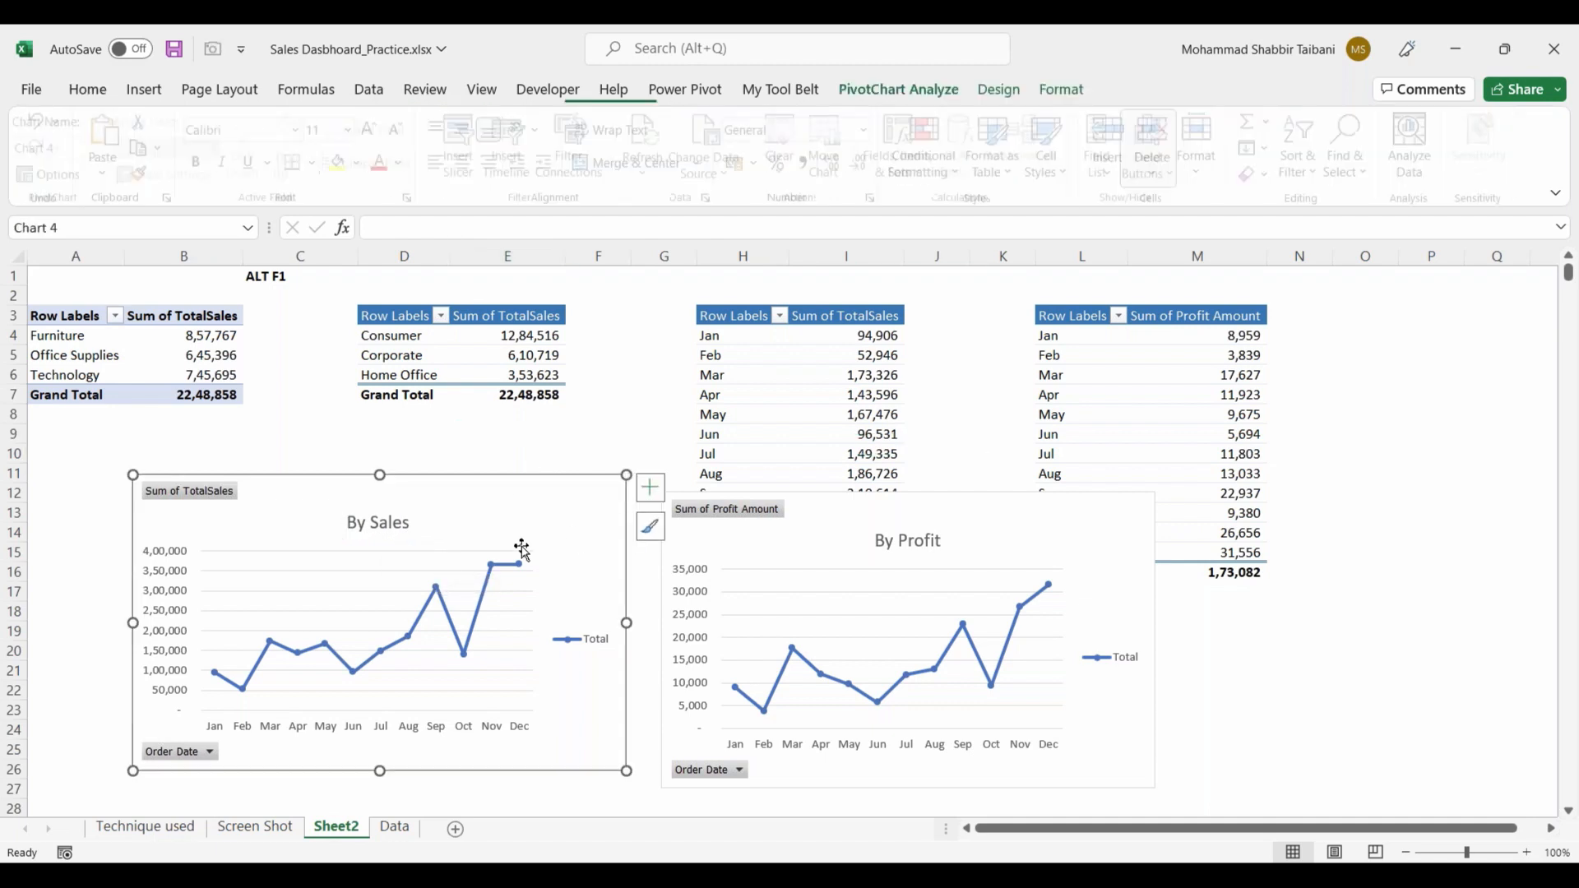
drag(835, 503, 832, 480)
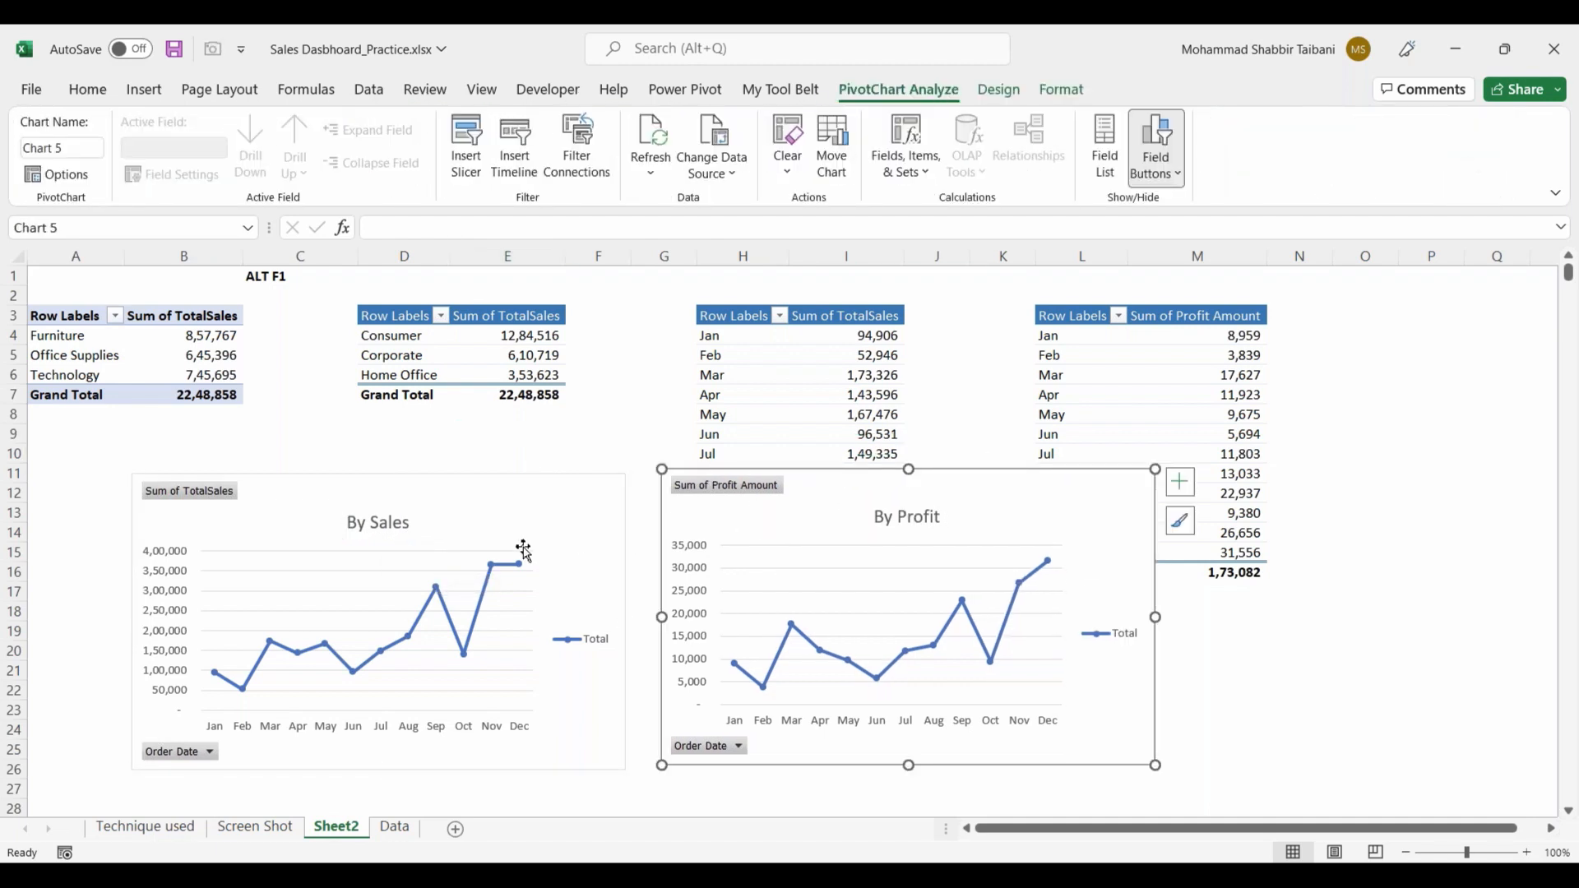
drag(521, 477, 521, 471)
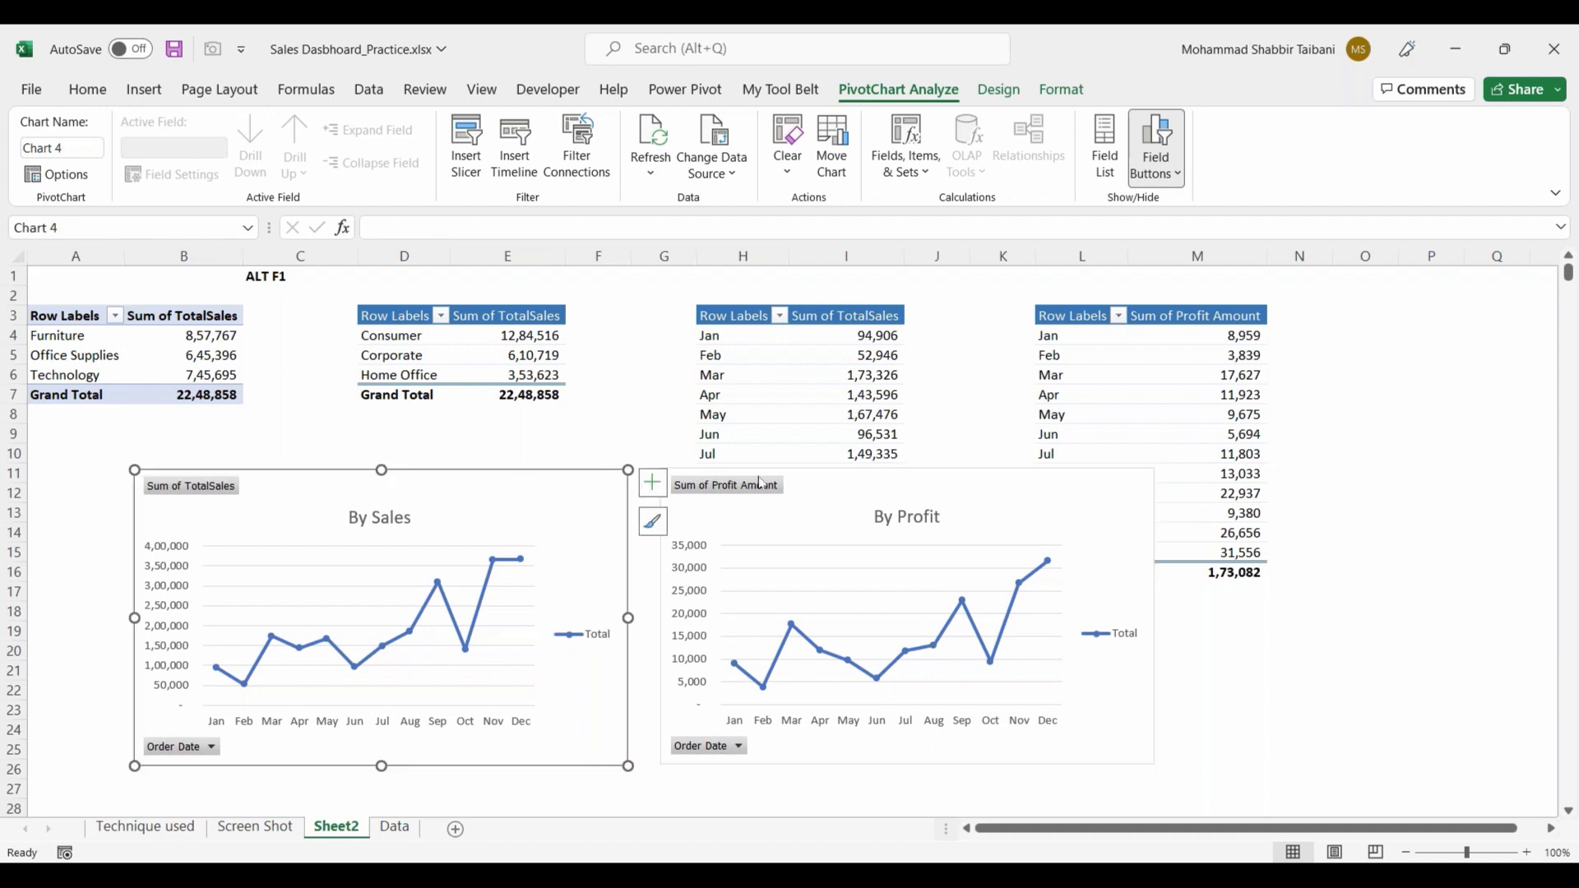
Step: Cut the By Sales and By Profit charts together from Sheet2 and paste them onto the Screen Shot sheet
ctrl+click(904, 576)
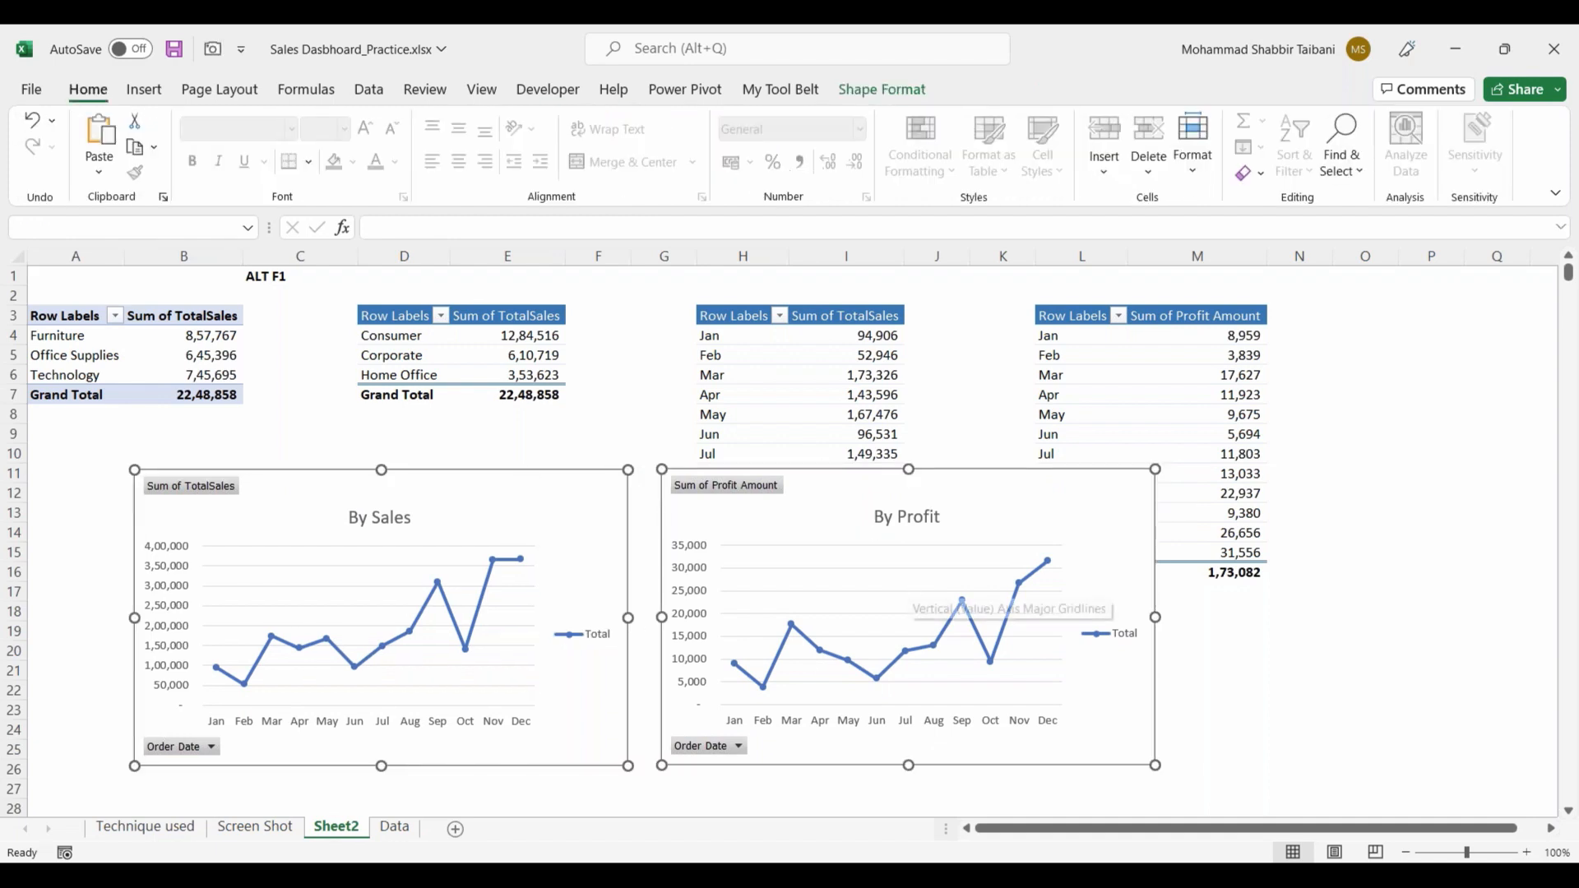
key(ctrl+x)
click(255, 826)
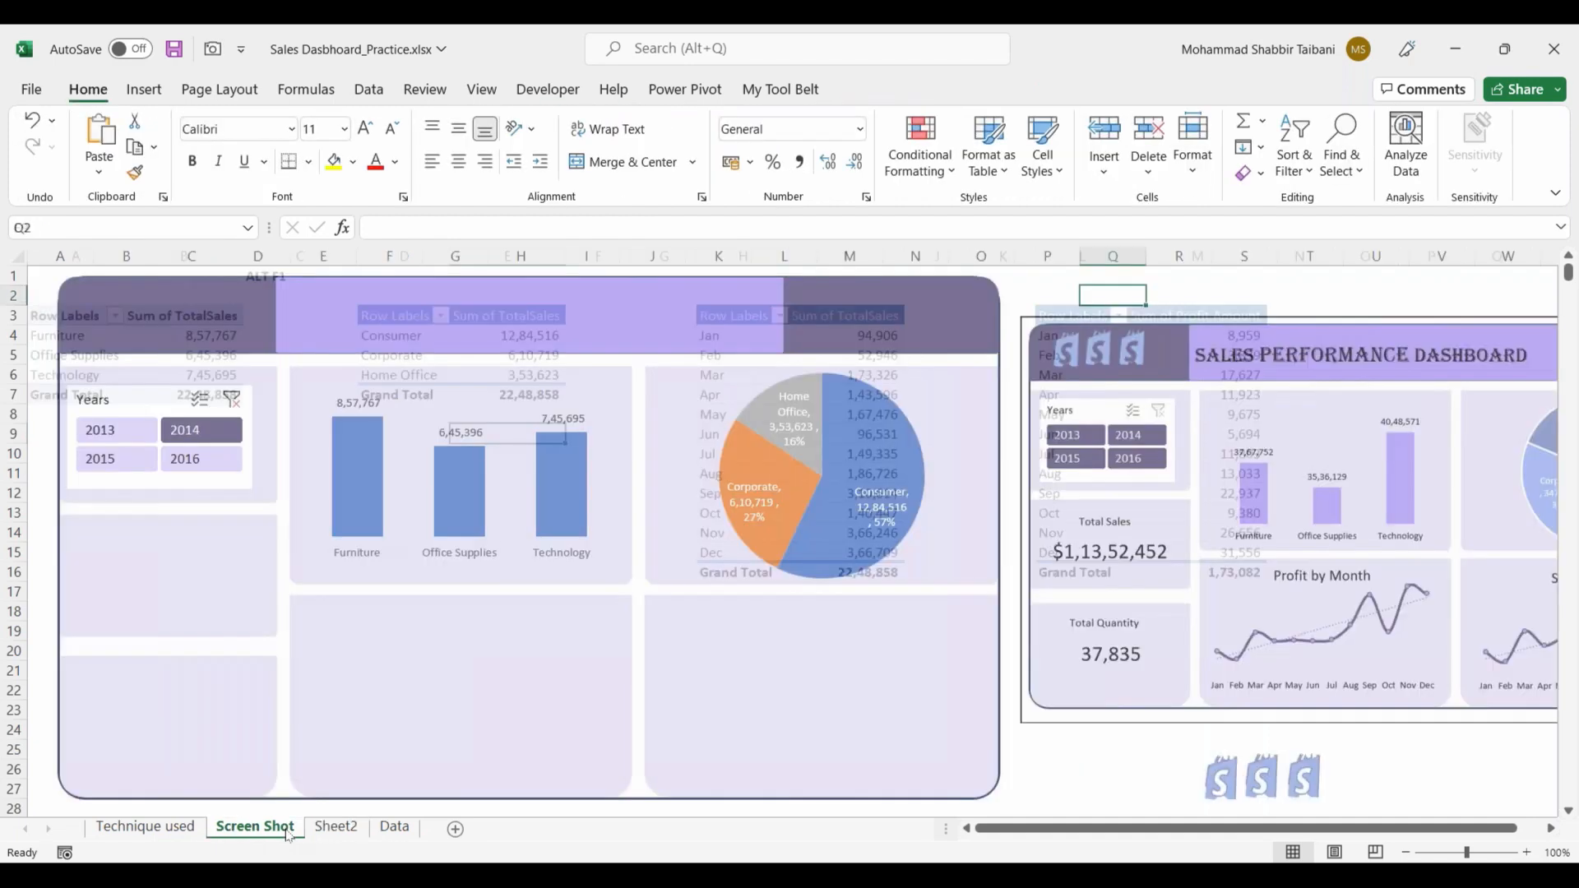
key(ctrl+v)
Step: Shrink and position the two line charts in the dashboard's lower panels, By Sales under the column chart and By Profit under the pie
drag(1267, 407, 568, 604)
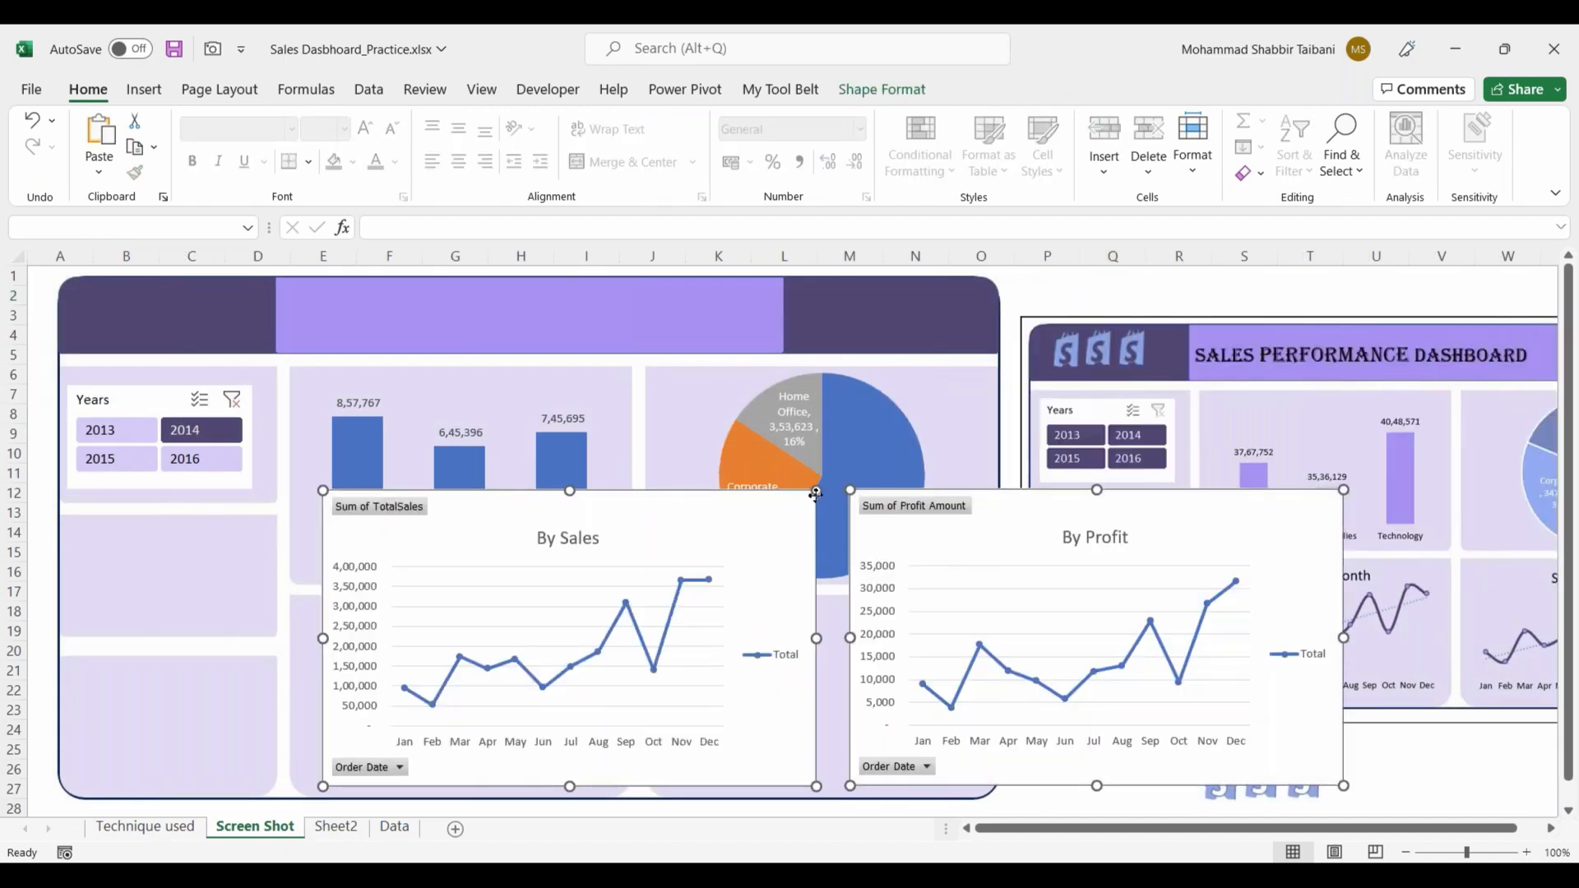
drag(816, 491, 542, 620)
click(1056, 640)
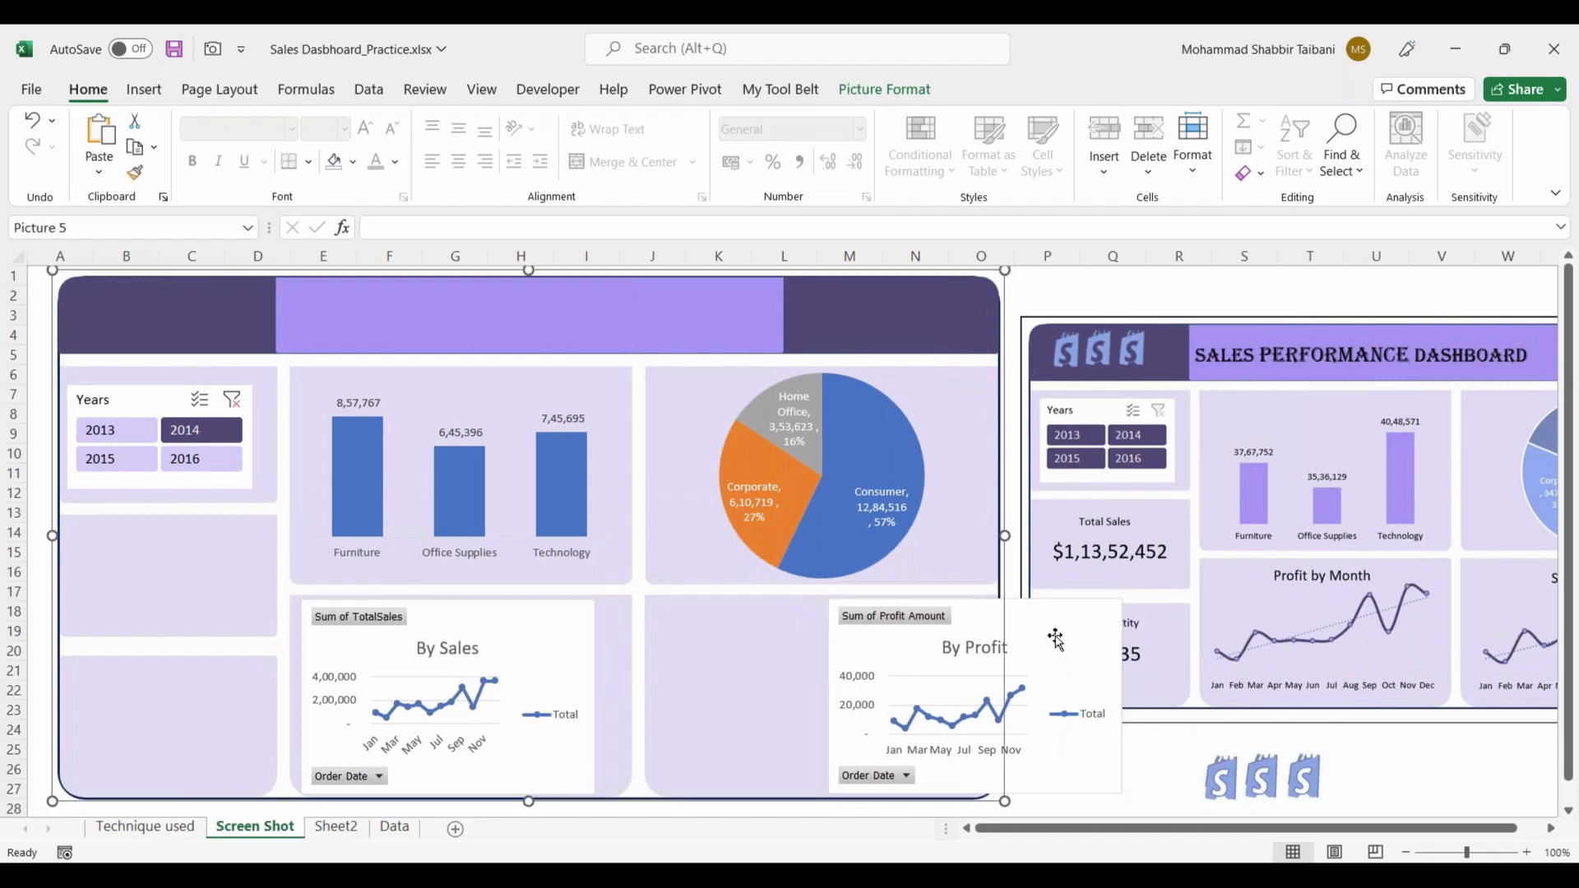
drag(1056, 639, 894, 640)
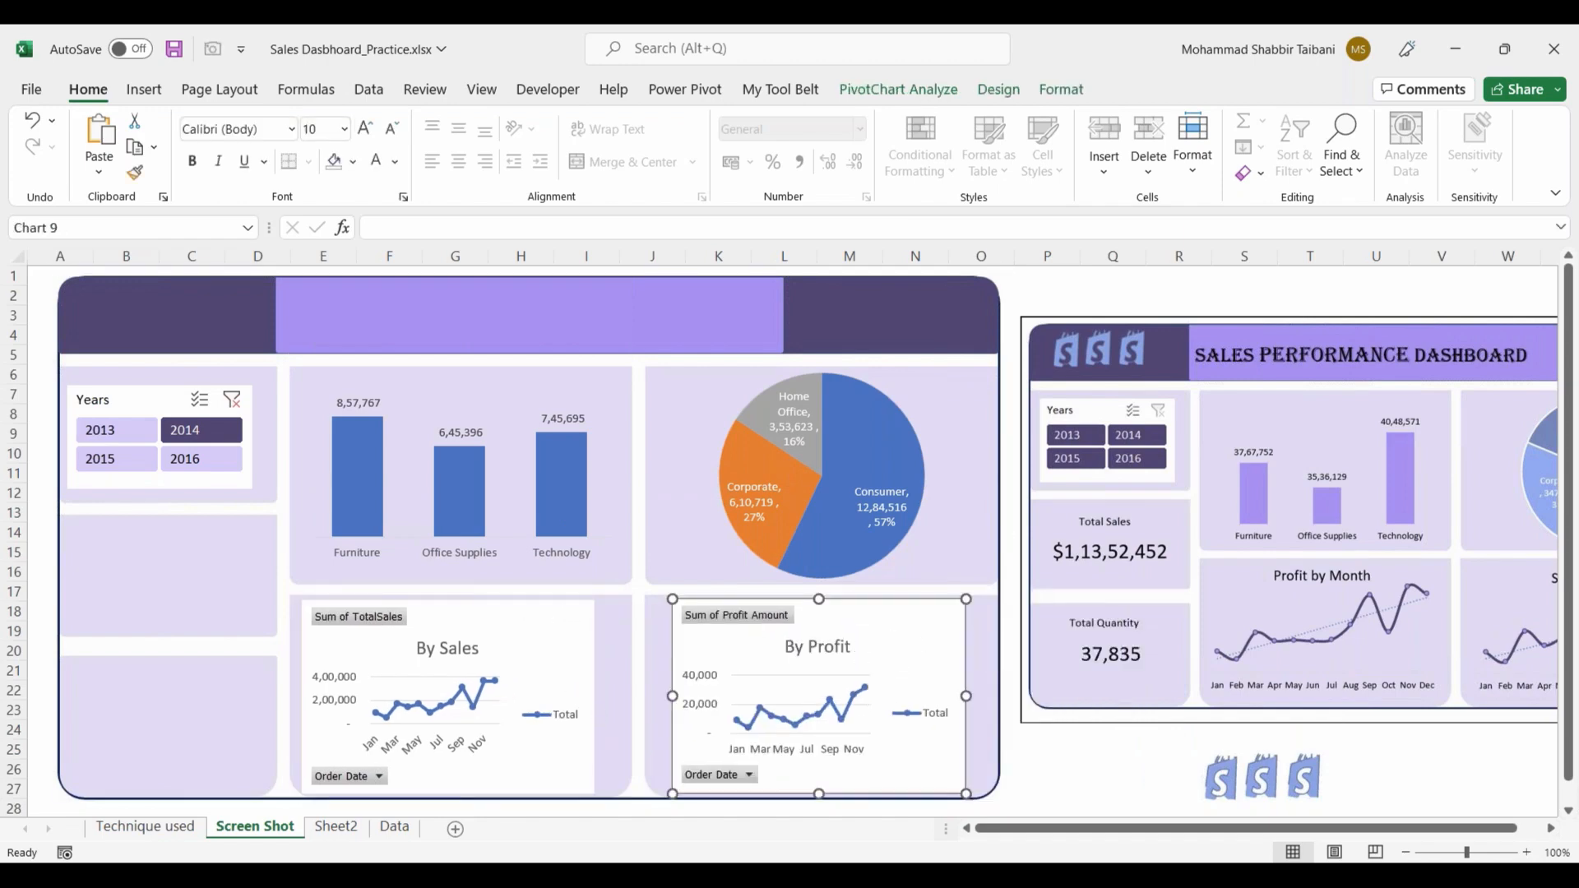
click(597, 714)
drag(596, 795, 610, 781)
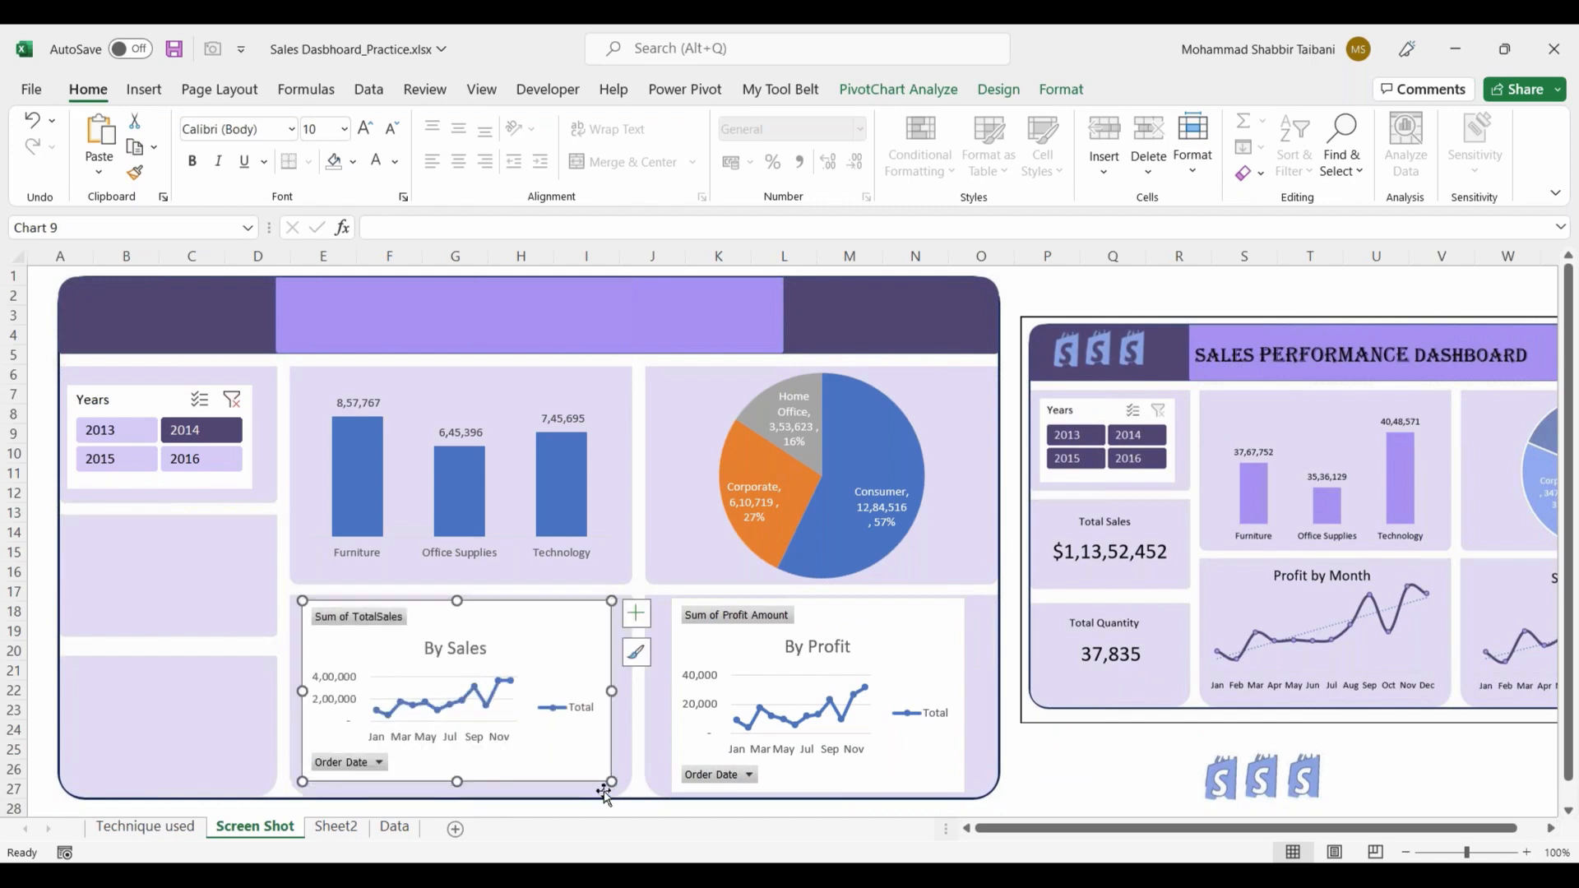
Step: Remove the legend, vertical axis, all field buttons and gridlines from the By Sales chart
click(576, 709)
key(Delete)
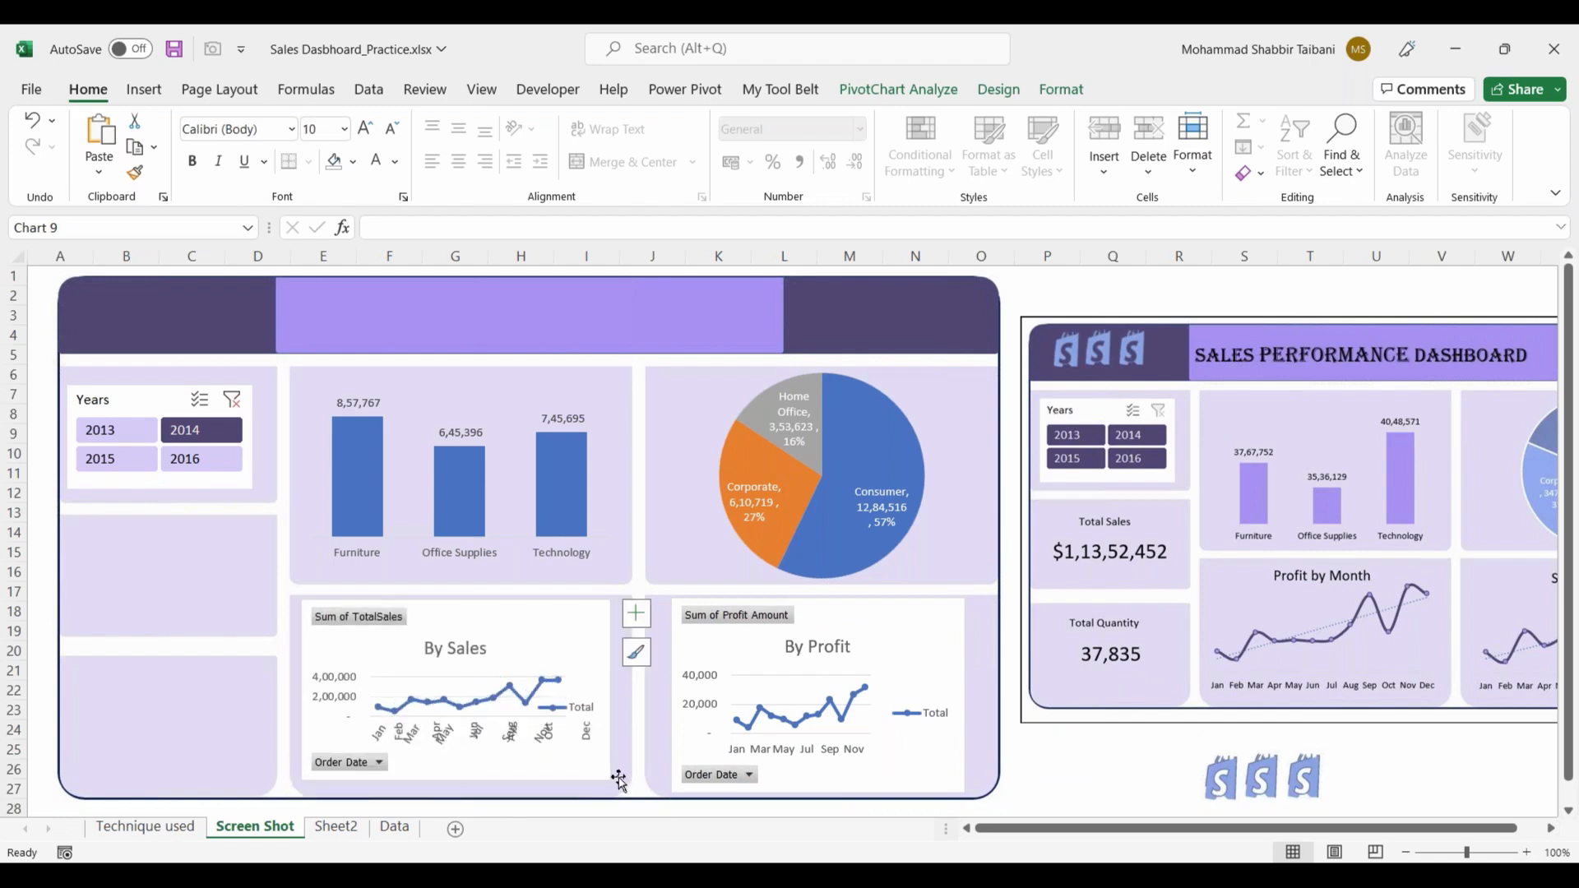
click(378, 671)
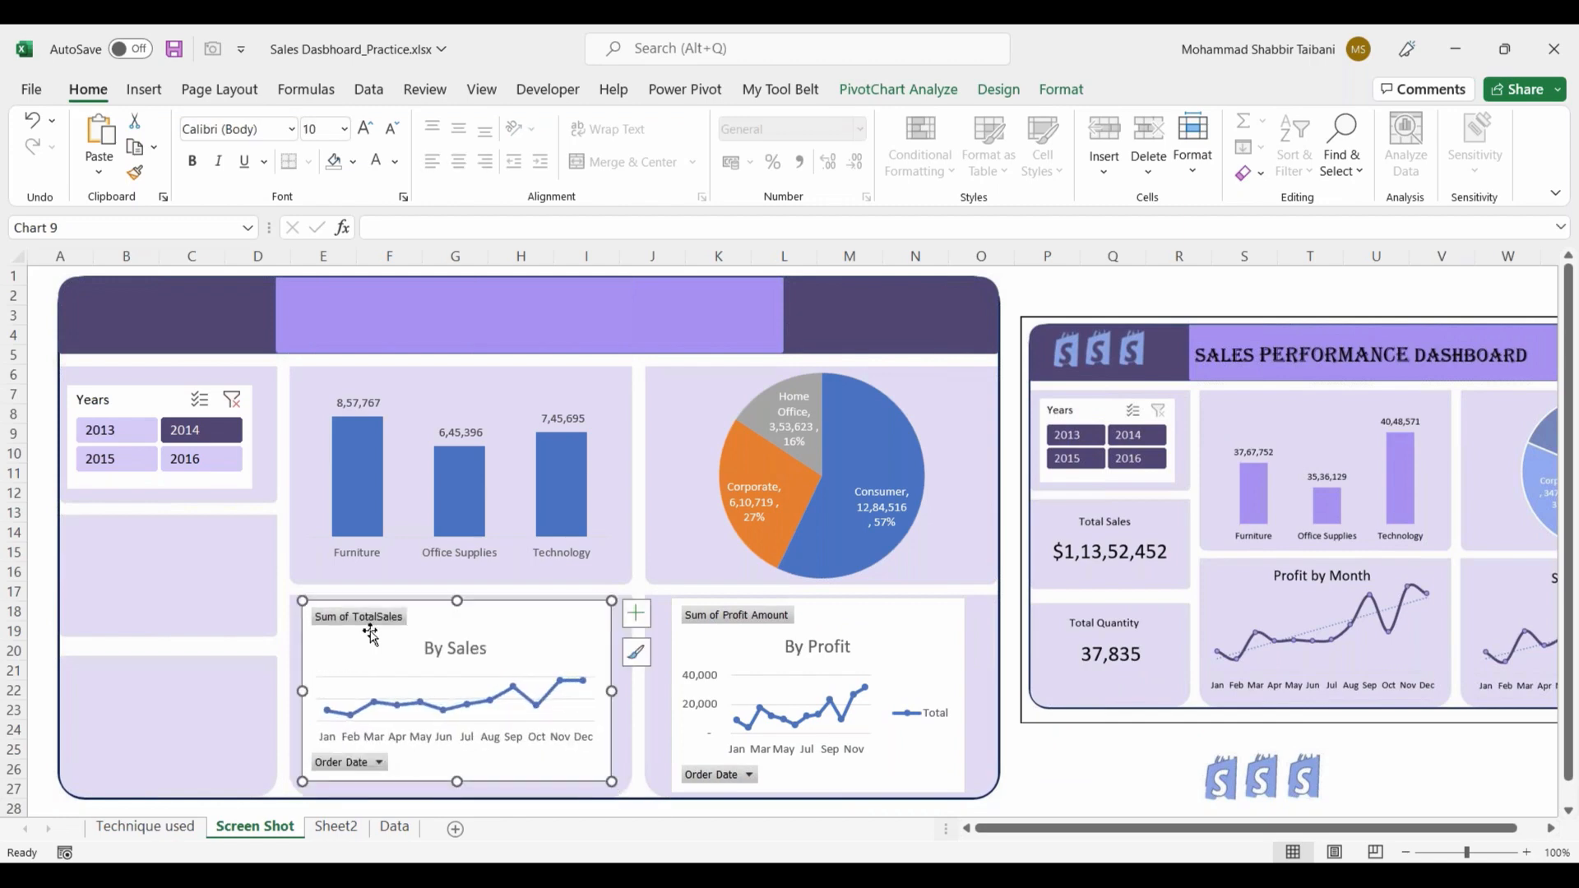
right_click(362, 625)
right_click(353, 625)
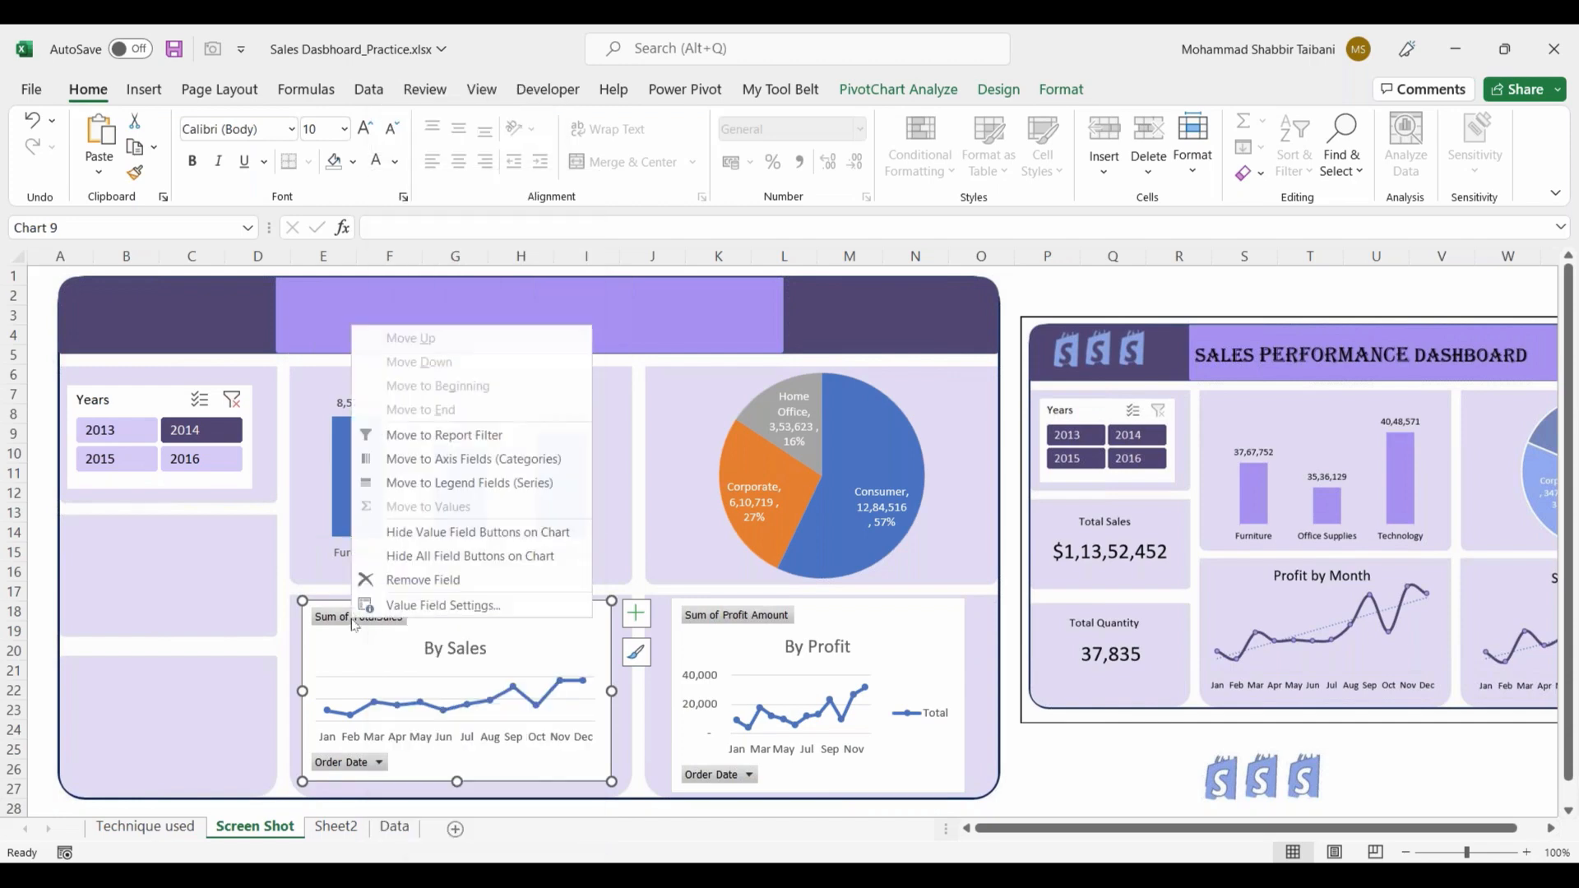
click(436, 556)
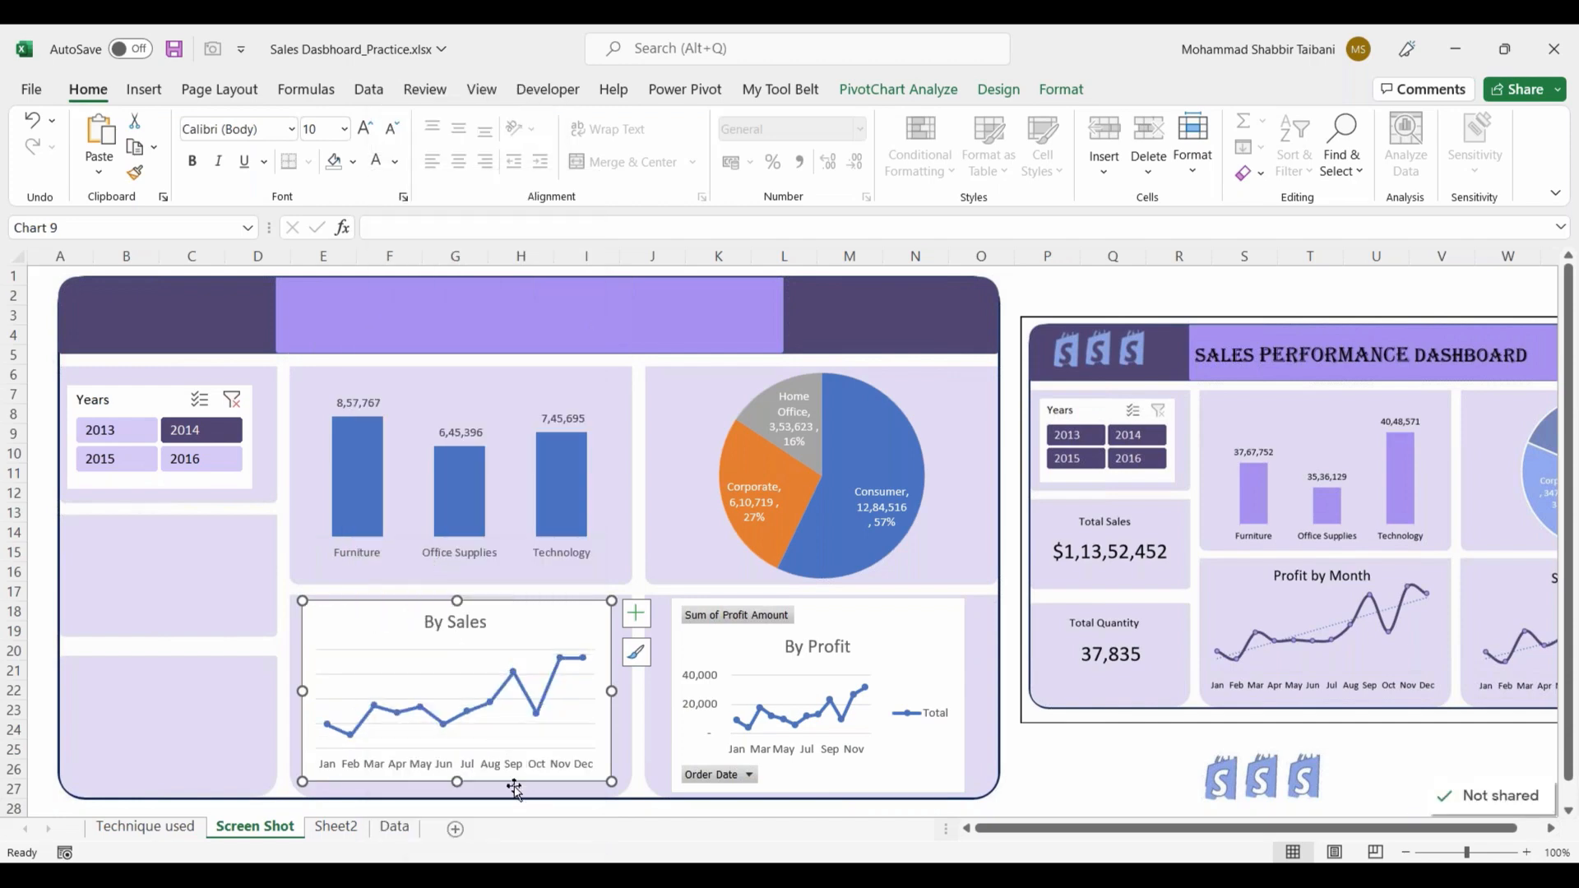
click(455, 683)
key(Escape)
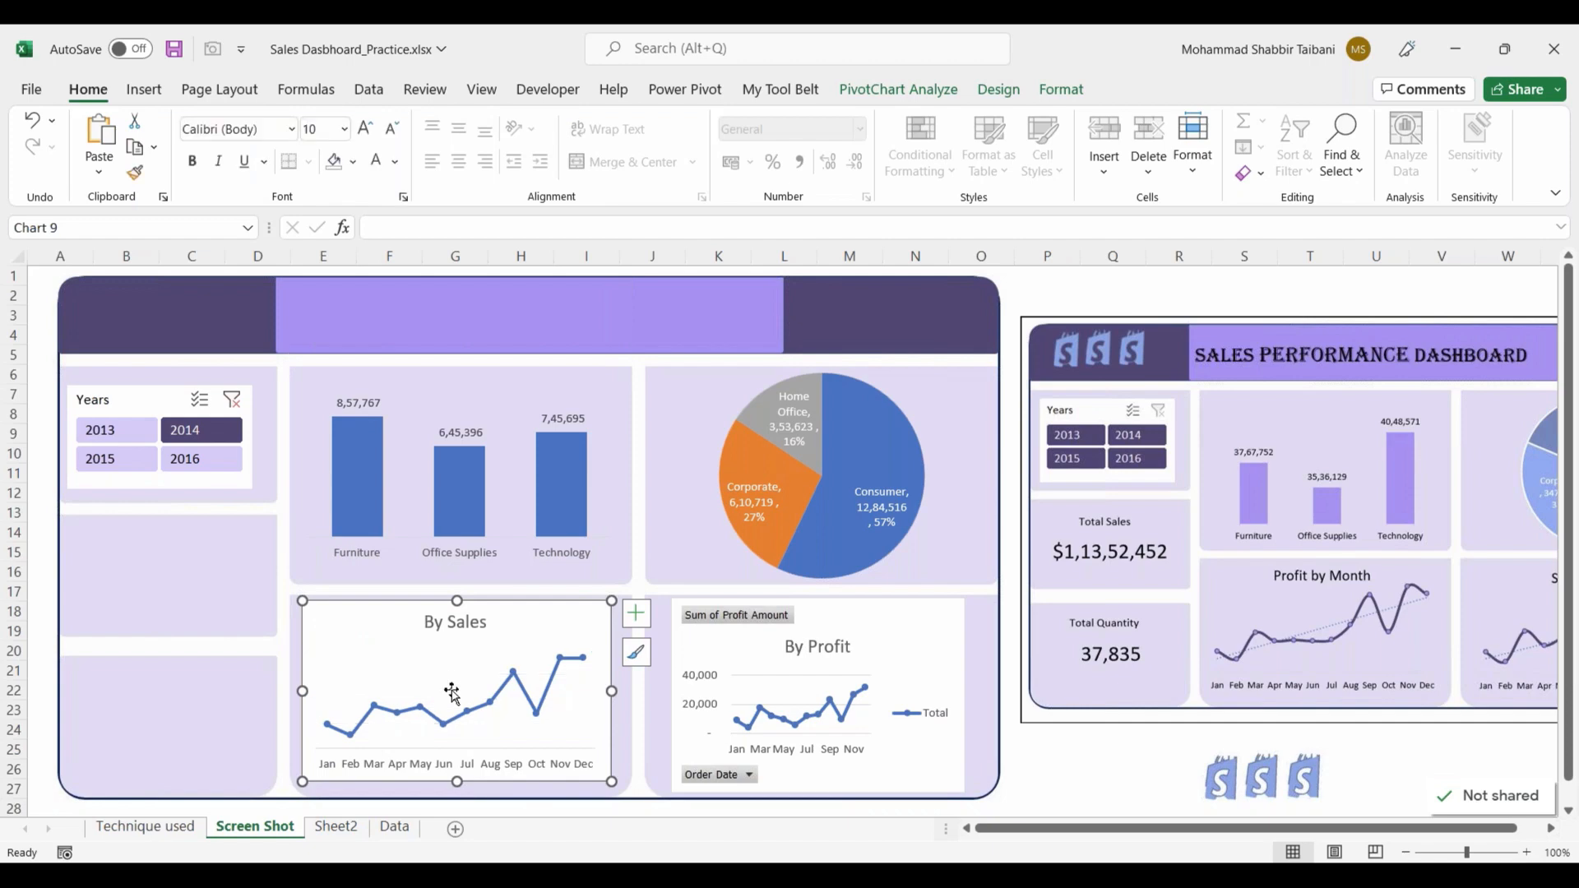
Step: Set the By Sales chart's chart area to No Fill and No Outline
right_click(531, 623)
click(573, 107)
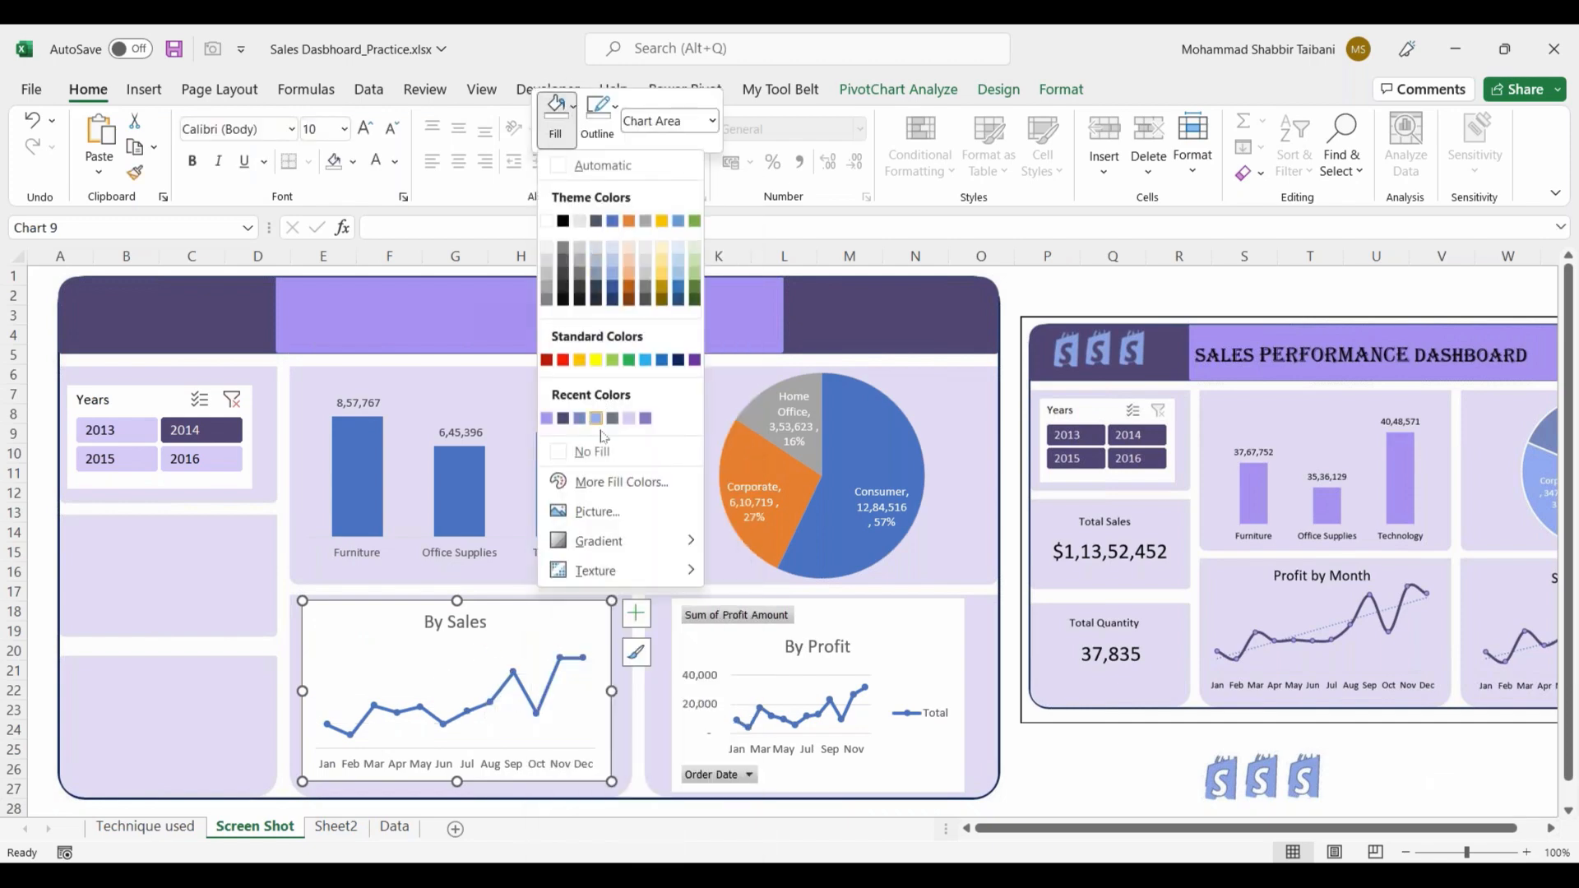
click(599, 453)
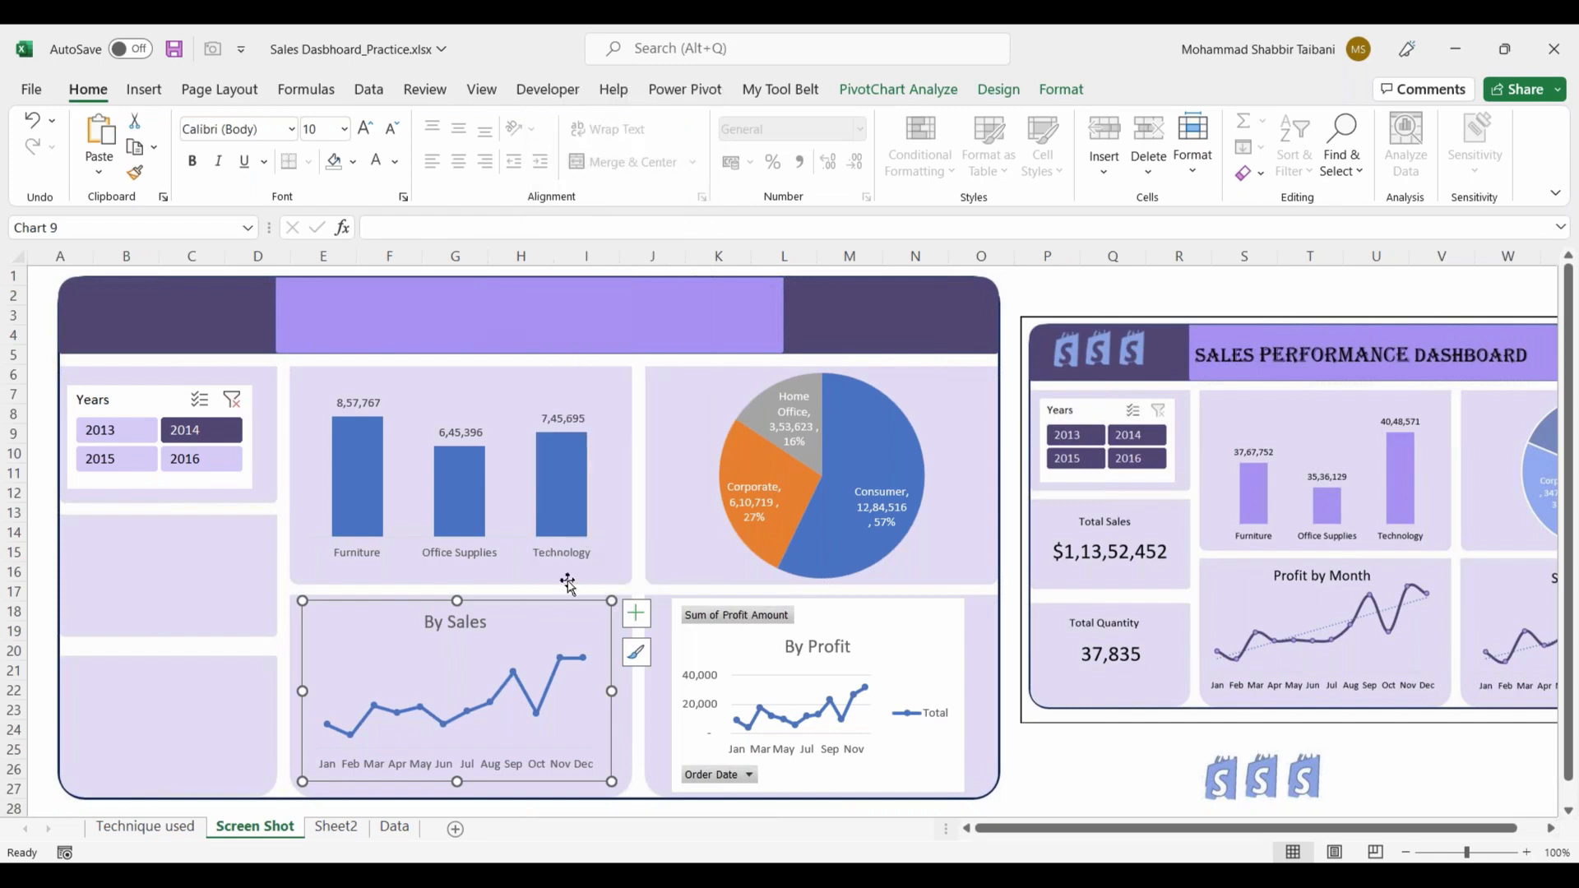
right_click(545, 615)
click(612, 111)
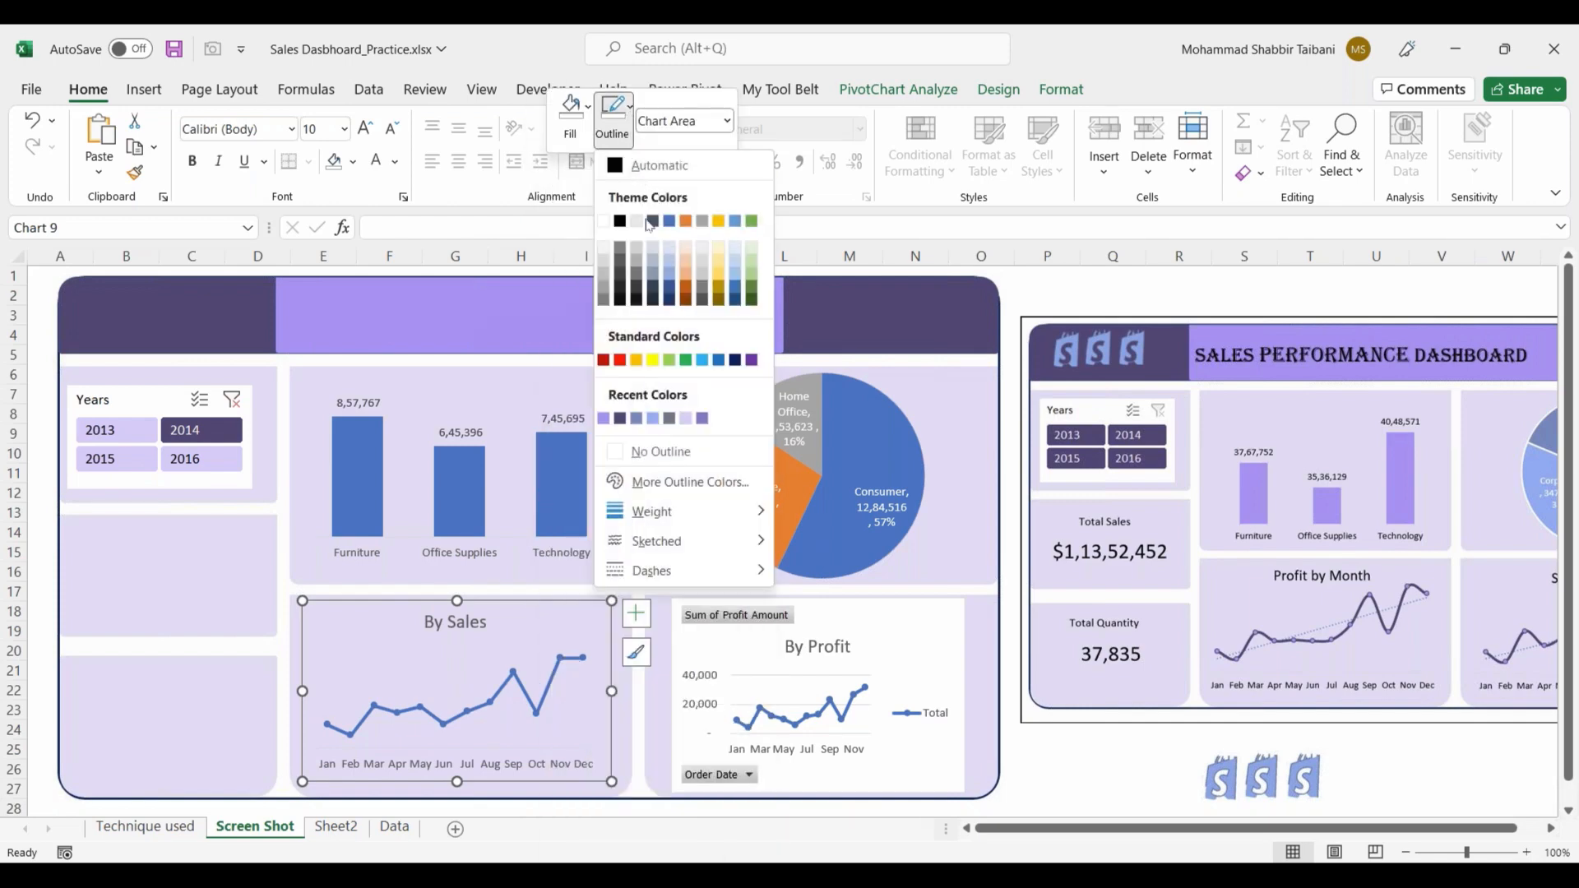
click(660, 451)
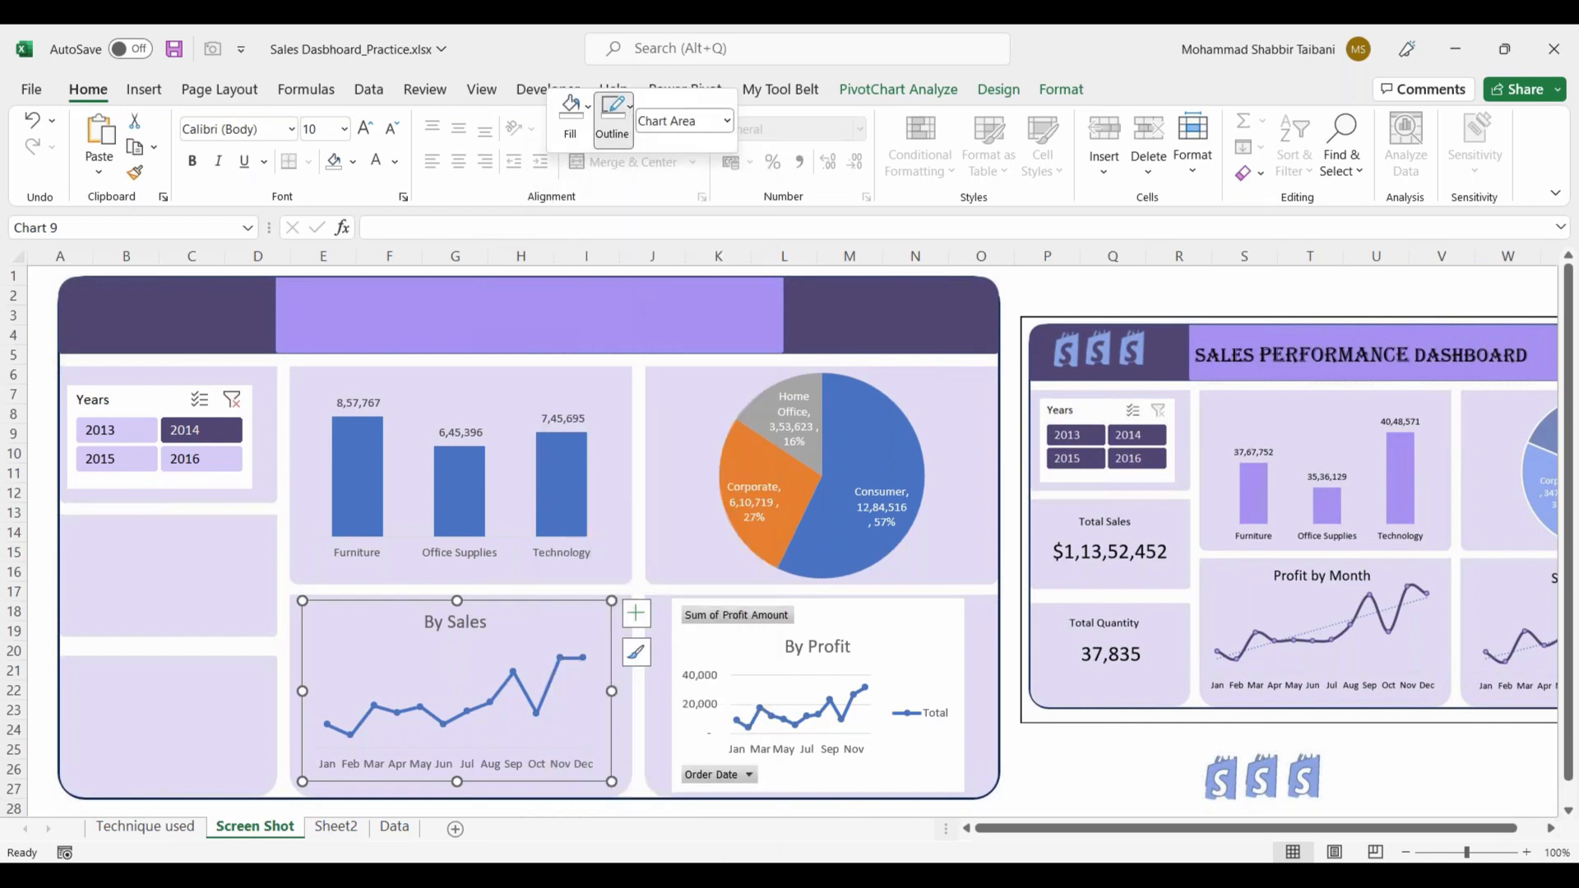
Step: Enlarge the reference dashboard picture and shift it to the right so its charts can be read beside the new dashboard
click(1111, 754)
click(1110, 699)
drag(1020, 723, 747, 773)
drag(842, 720, 835, 575)
click(1147, 483)
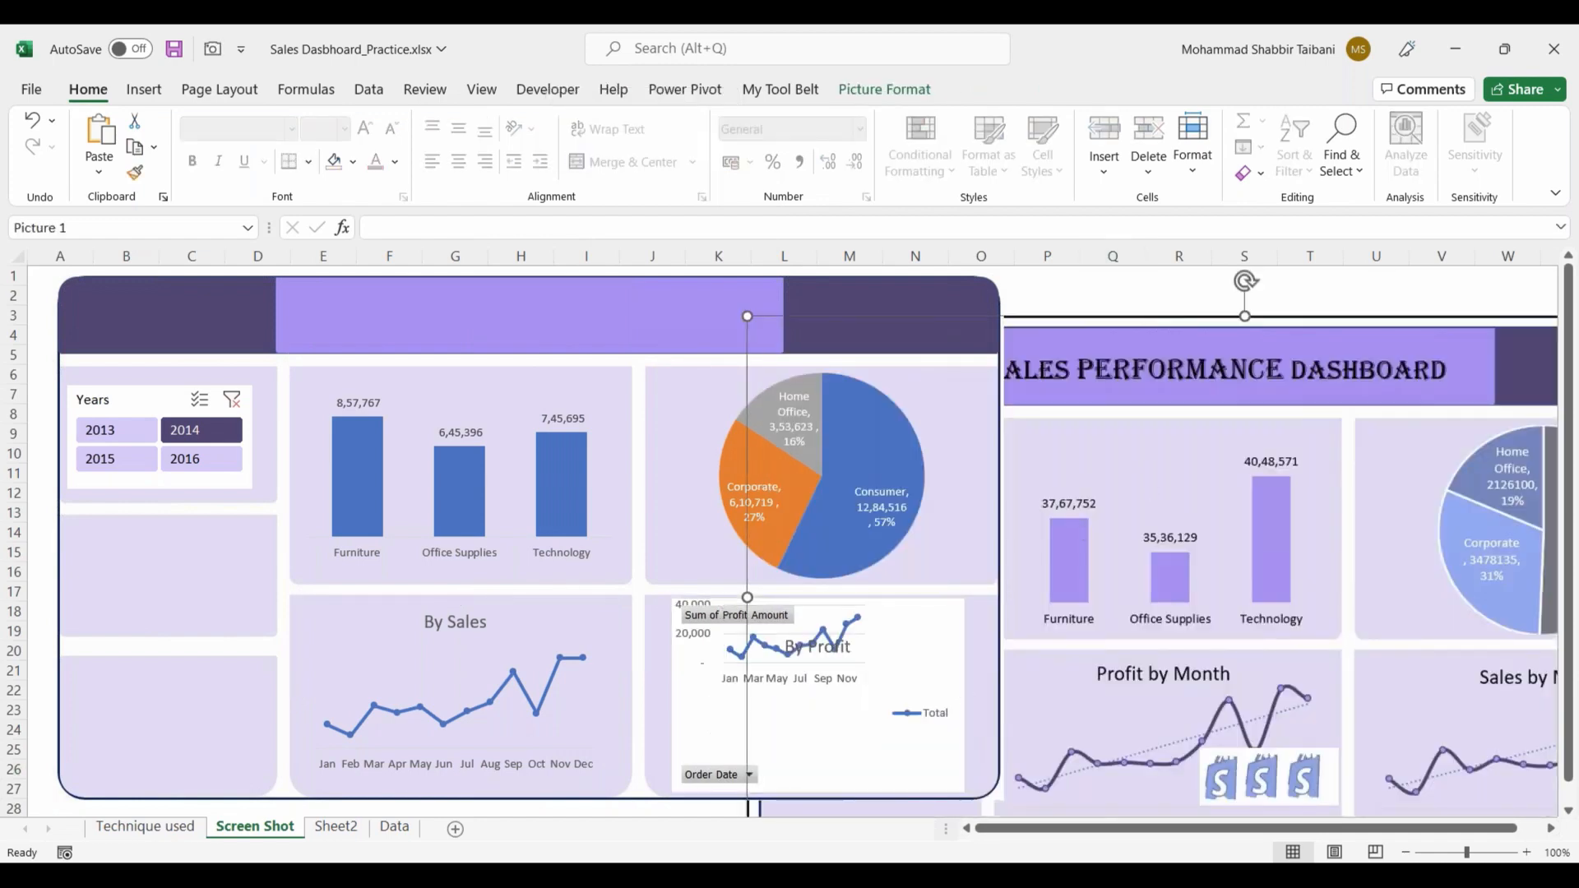
drag(1134, 332, 1242, 281)
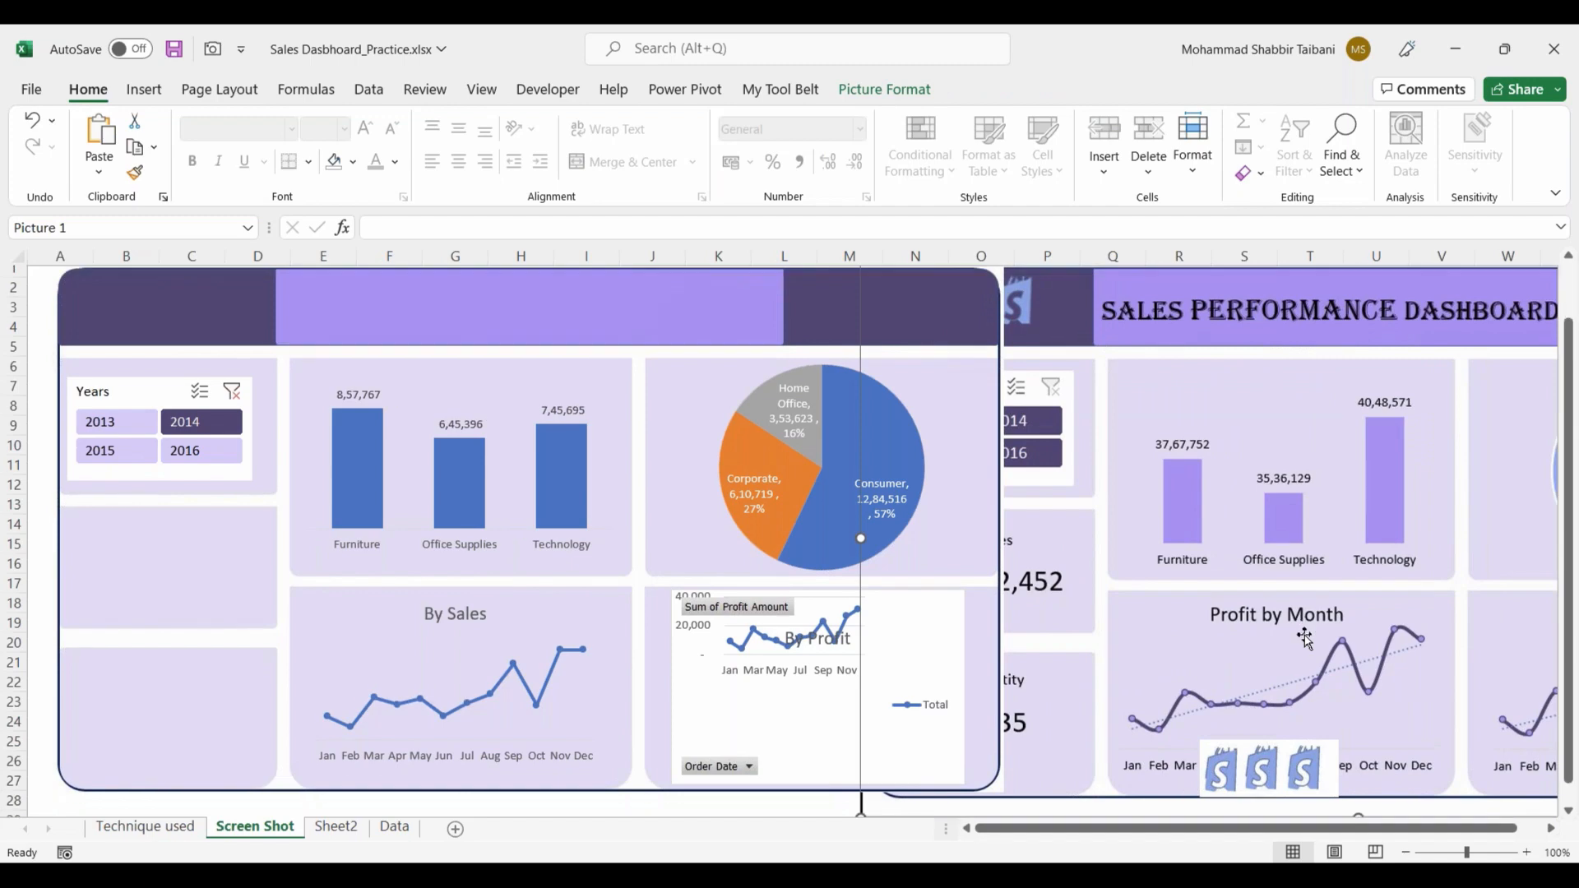
Step: Move the shopping-bag logo picture off the reference dashboard into the empty cells below it
scroll(1309, 638, down, 2)
click(851, 710)
click(510, 518)
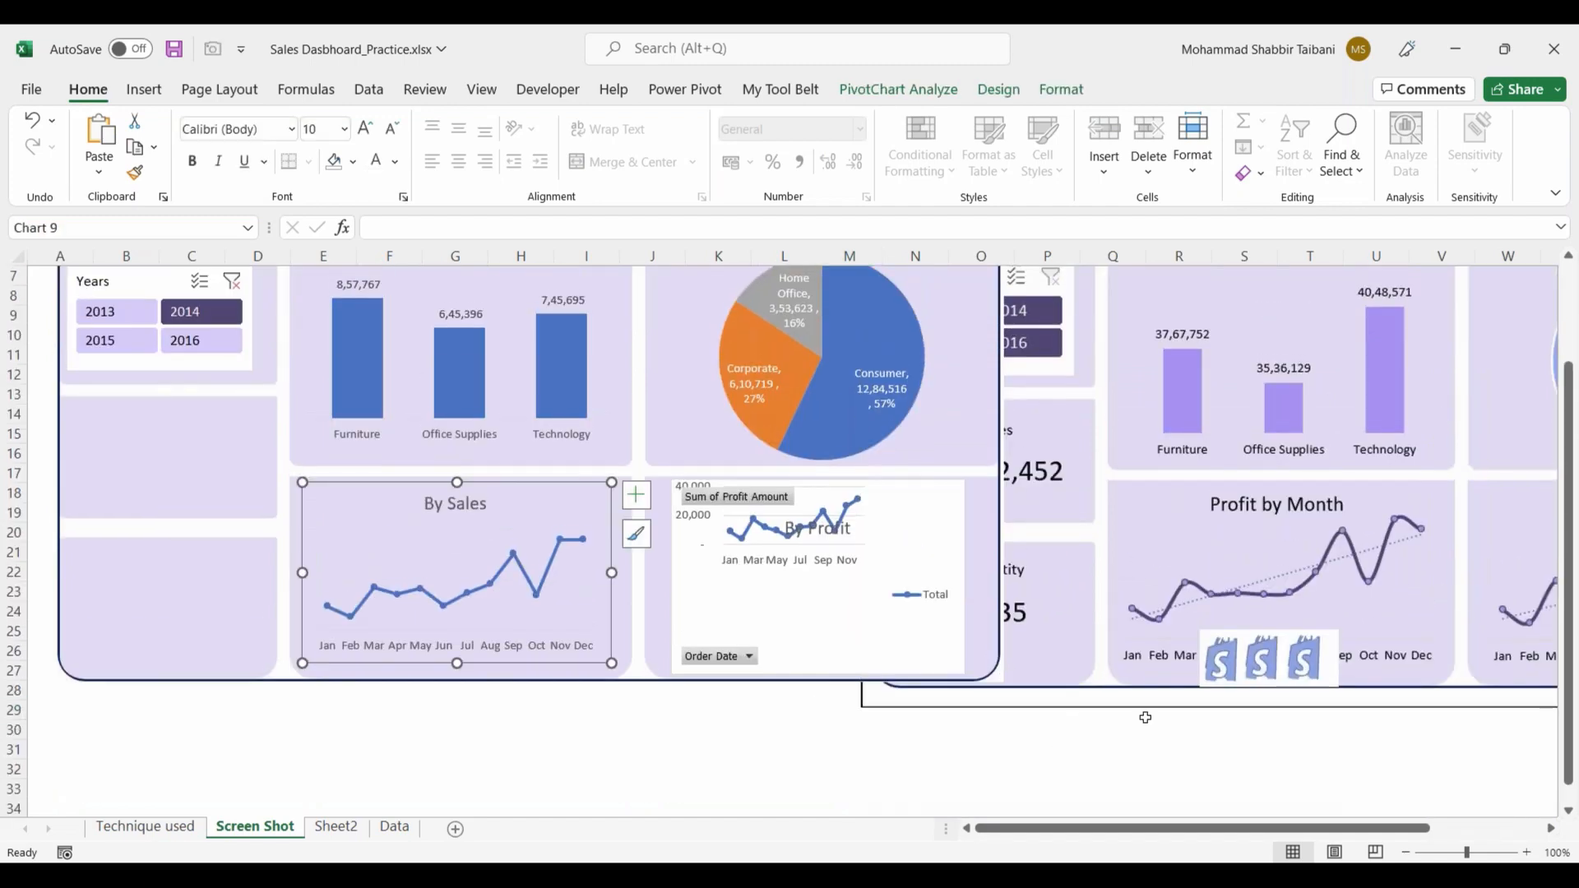
click(1141, 714)
drag(1242, 652, 1259, 761)
click(1044, 762)
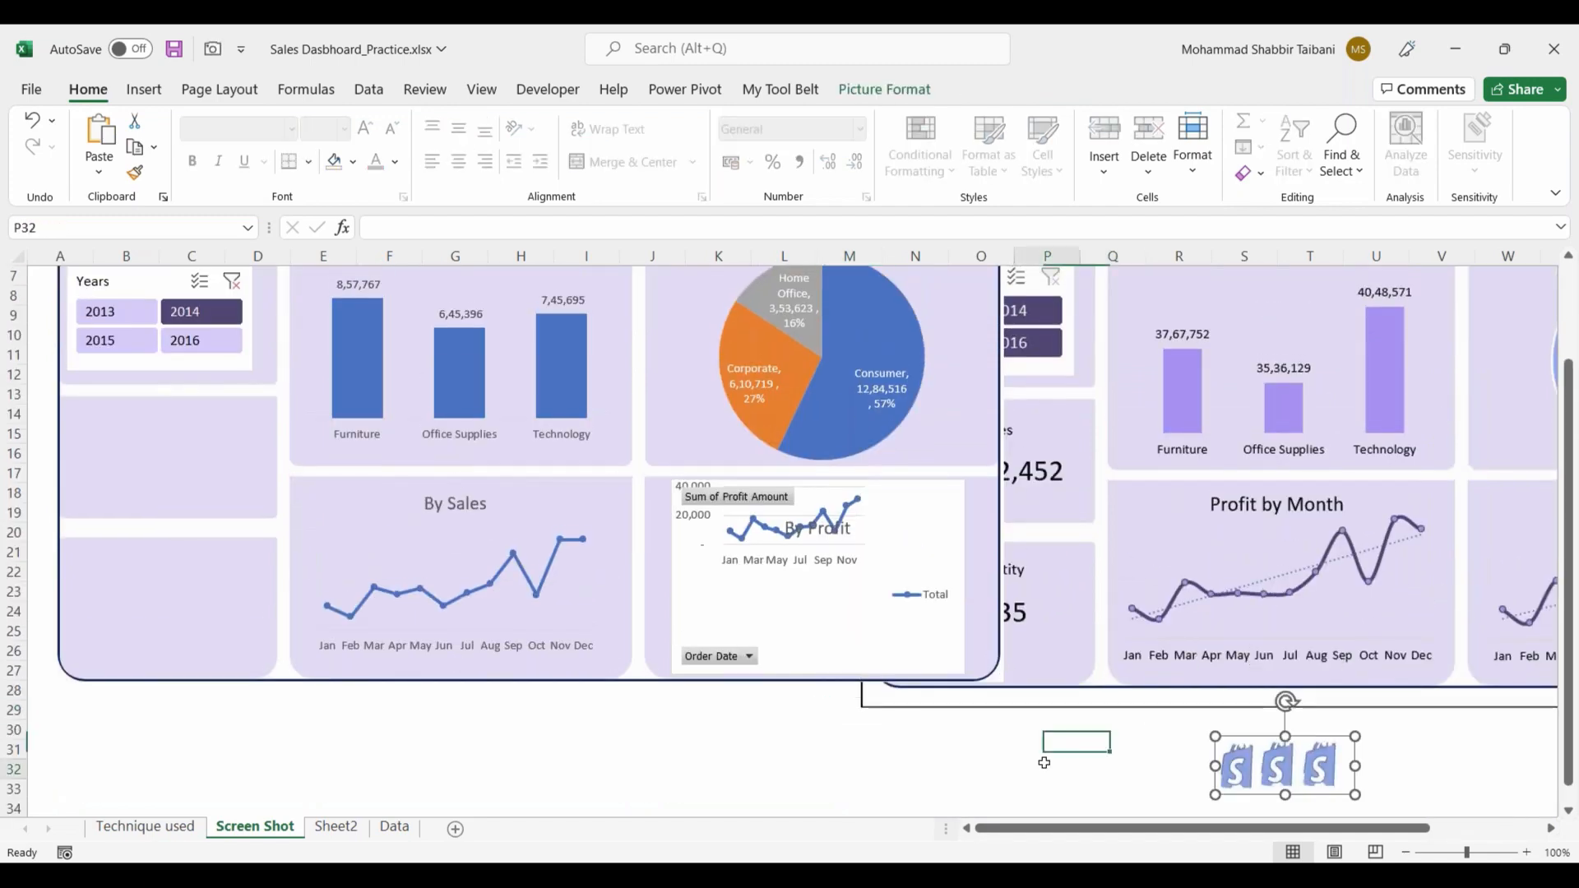
drag(310, 477, 610, 654)
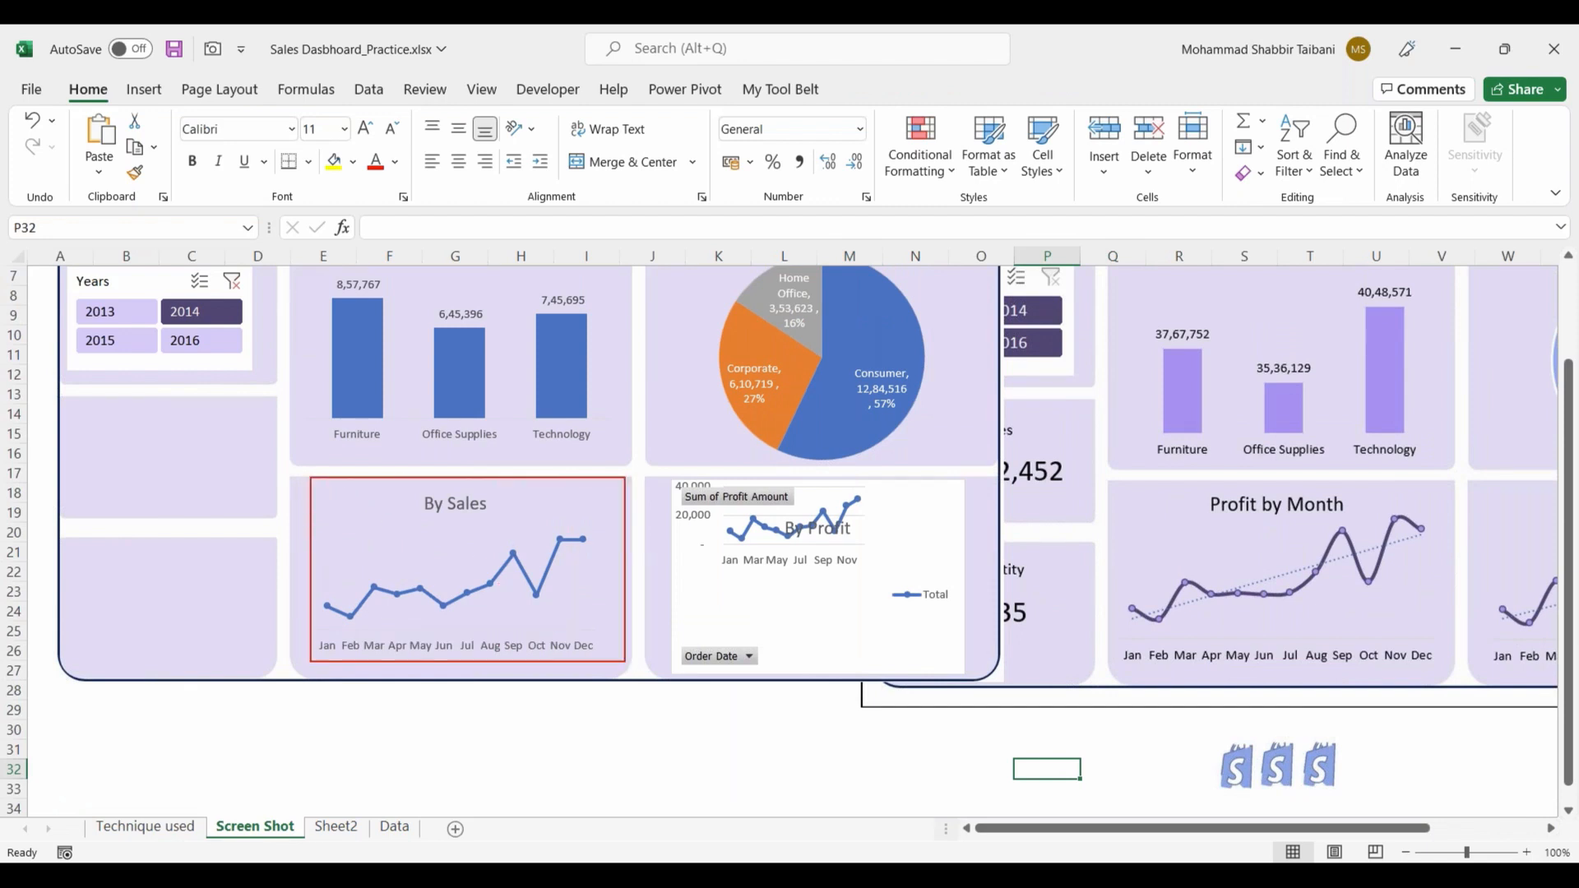
drag(1108, 482, 1452, 683)
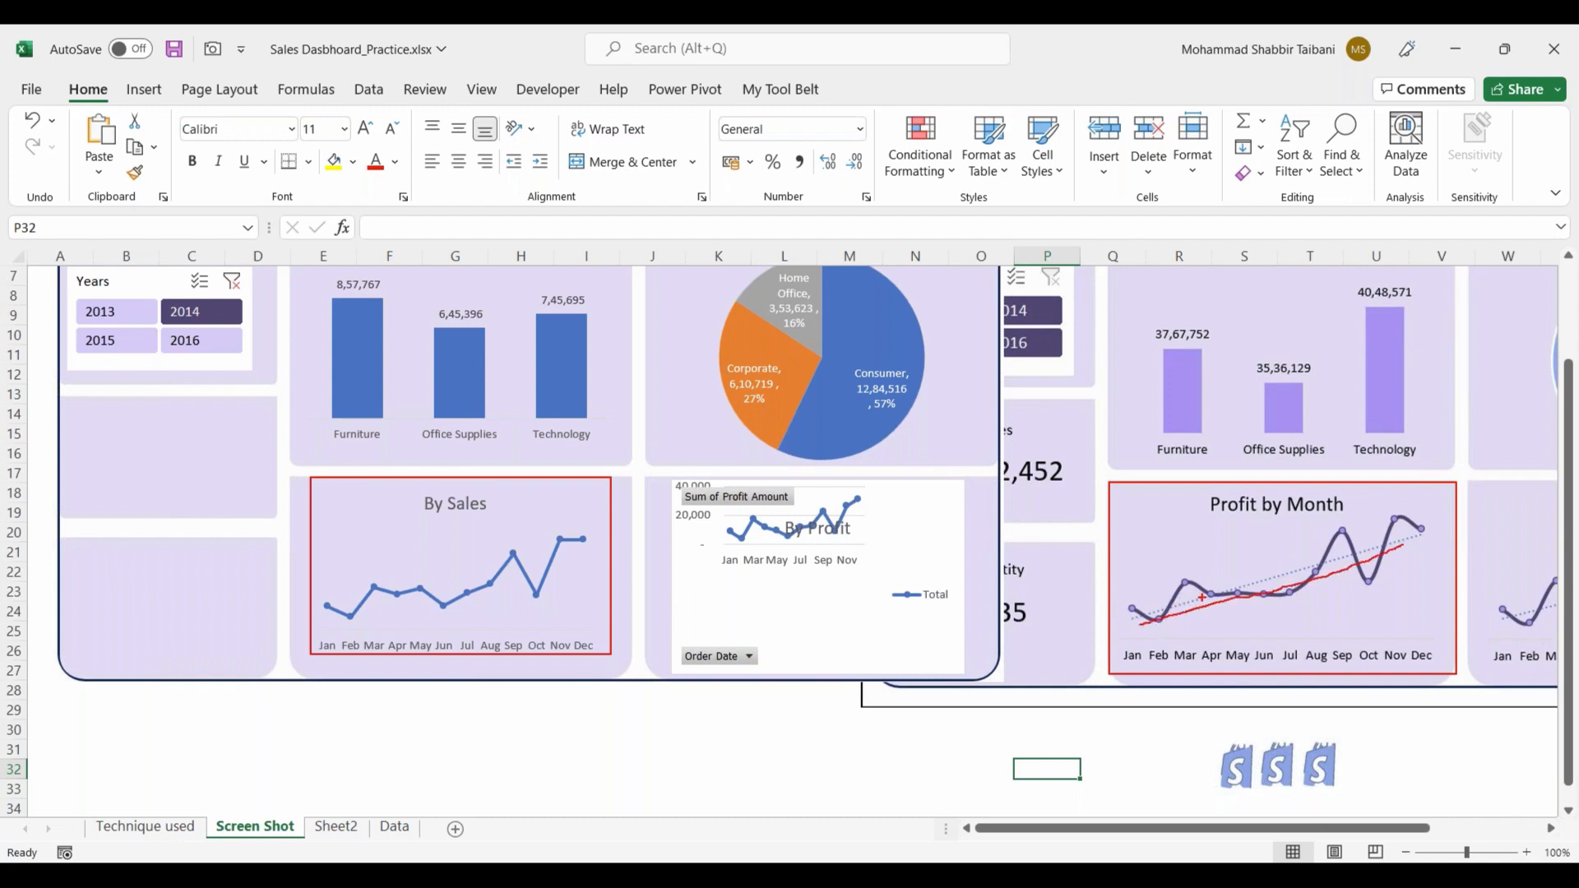
mouse_move(1381, 526)
mouse_down()
mouse_move(1182, 575)
mouse_move(1377, 520)
mouse_up()
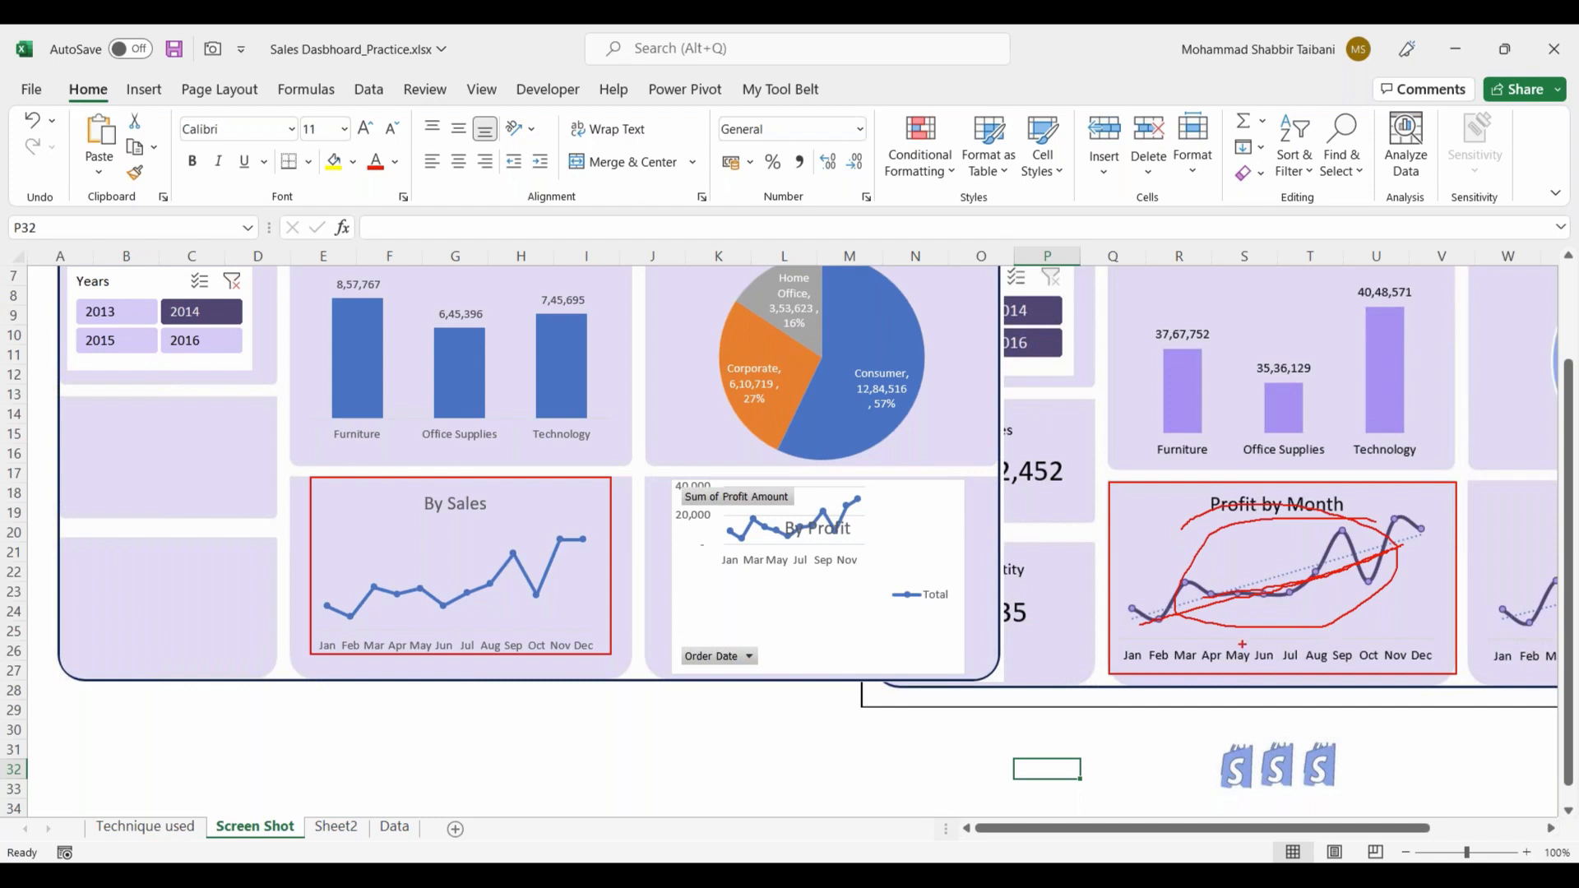
key(Escape)
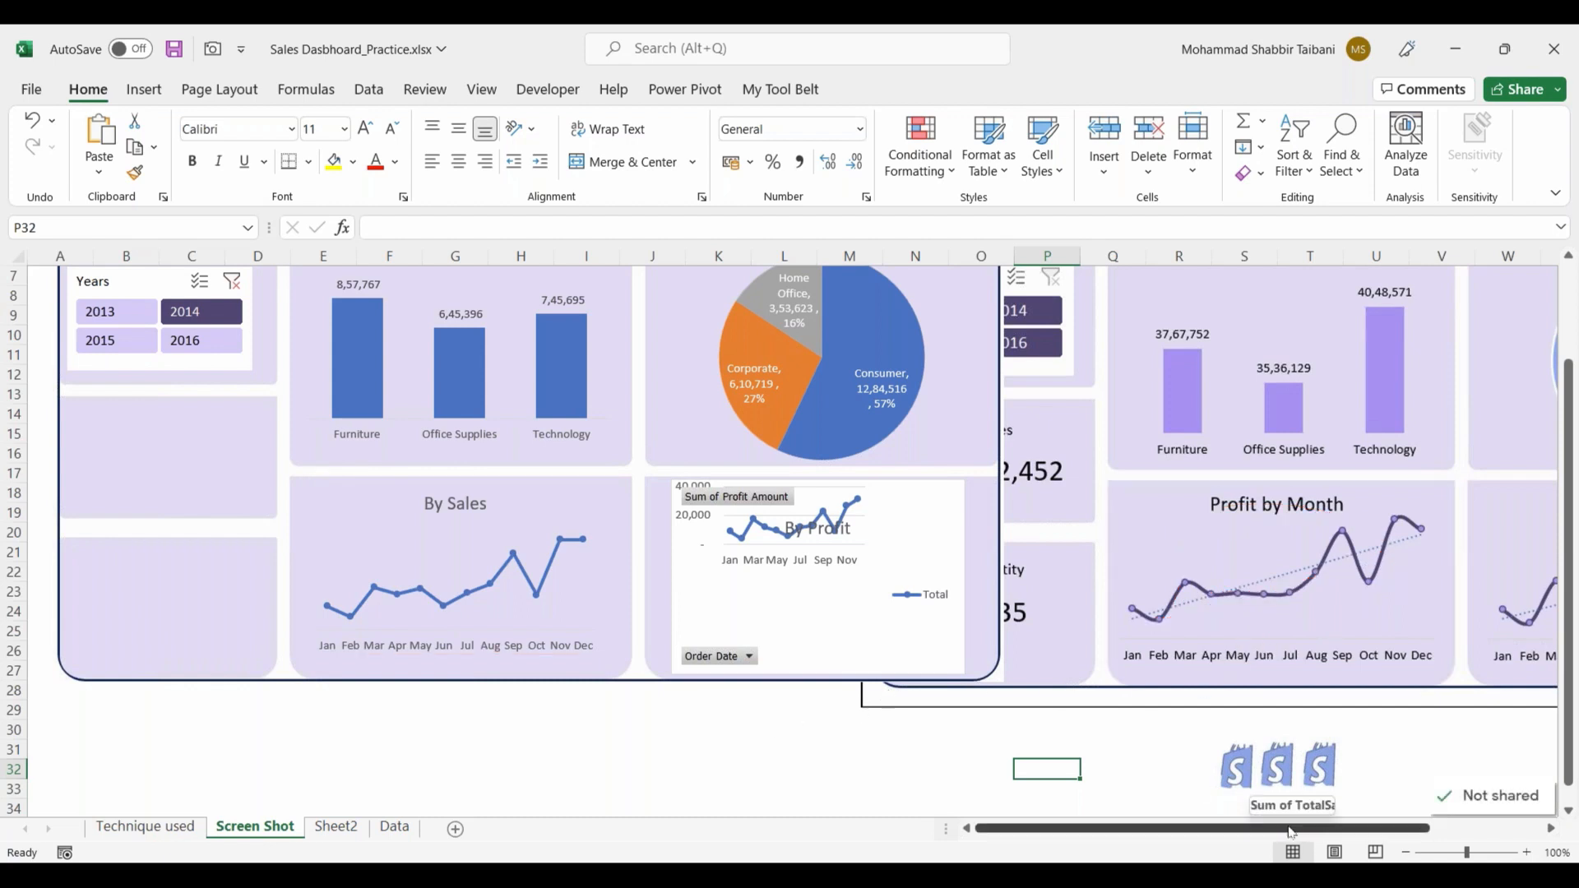
Step: Add a linear trendline to the monthly line in the By Sales chart
click(506, 574)
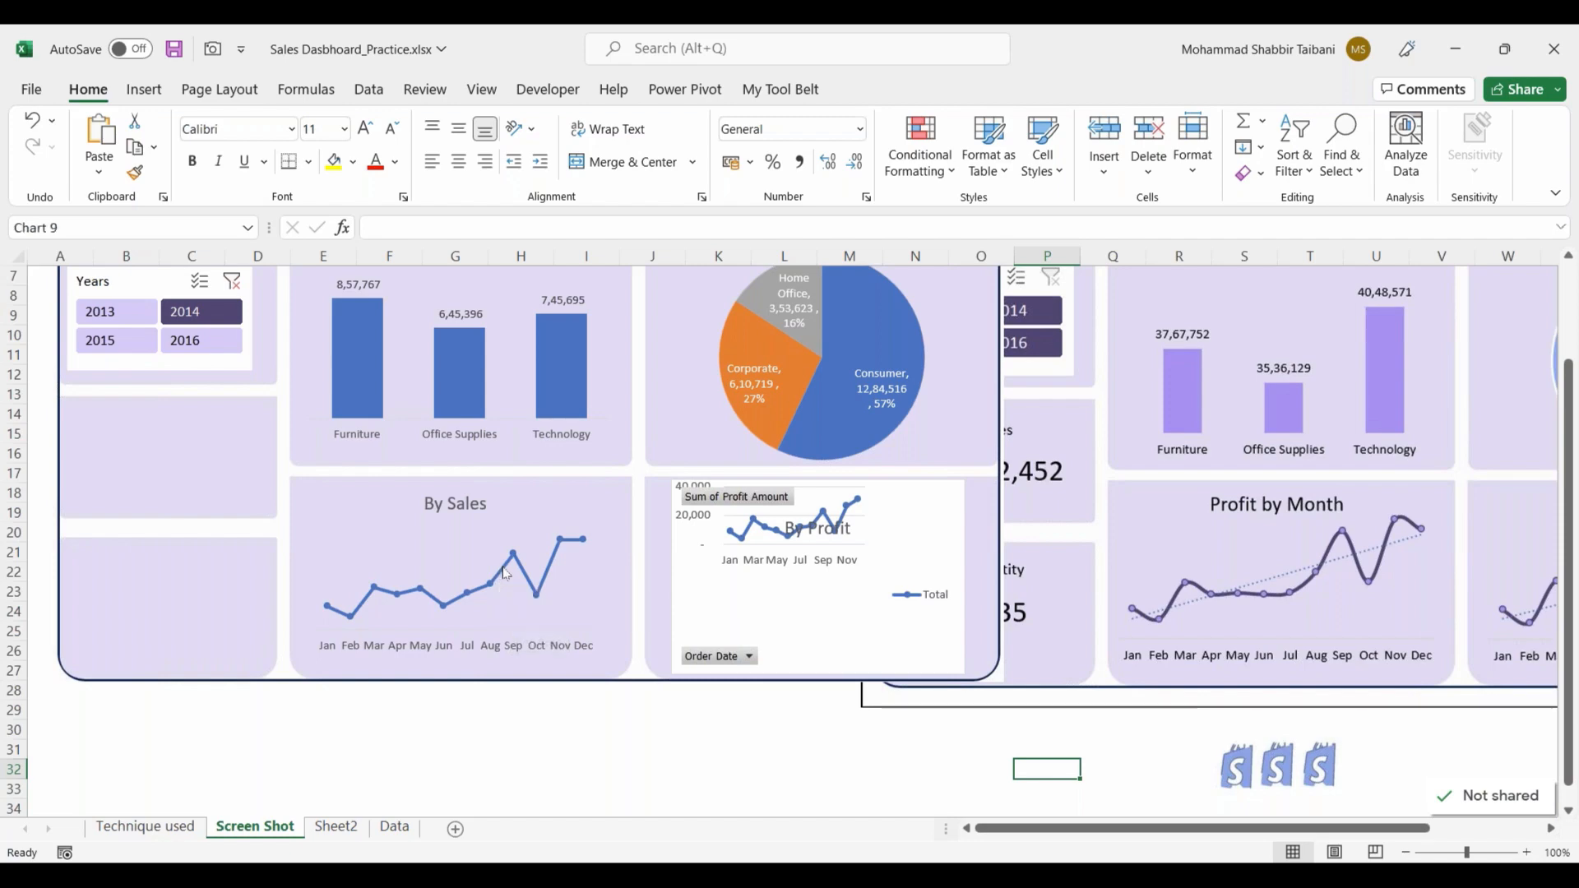
right_click(506, 576)
click(580, 528)
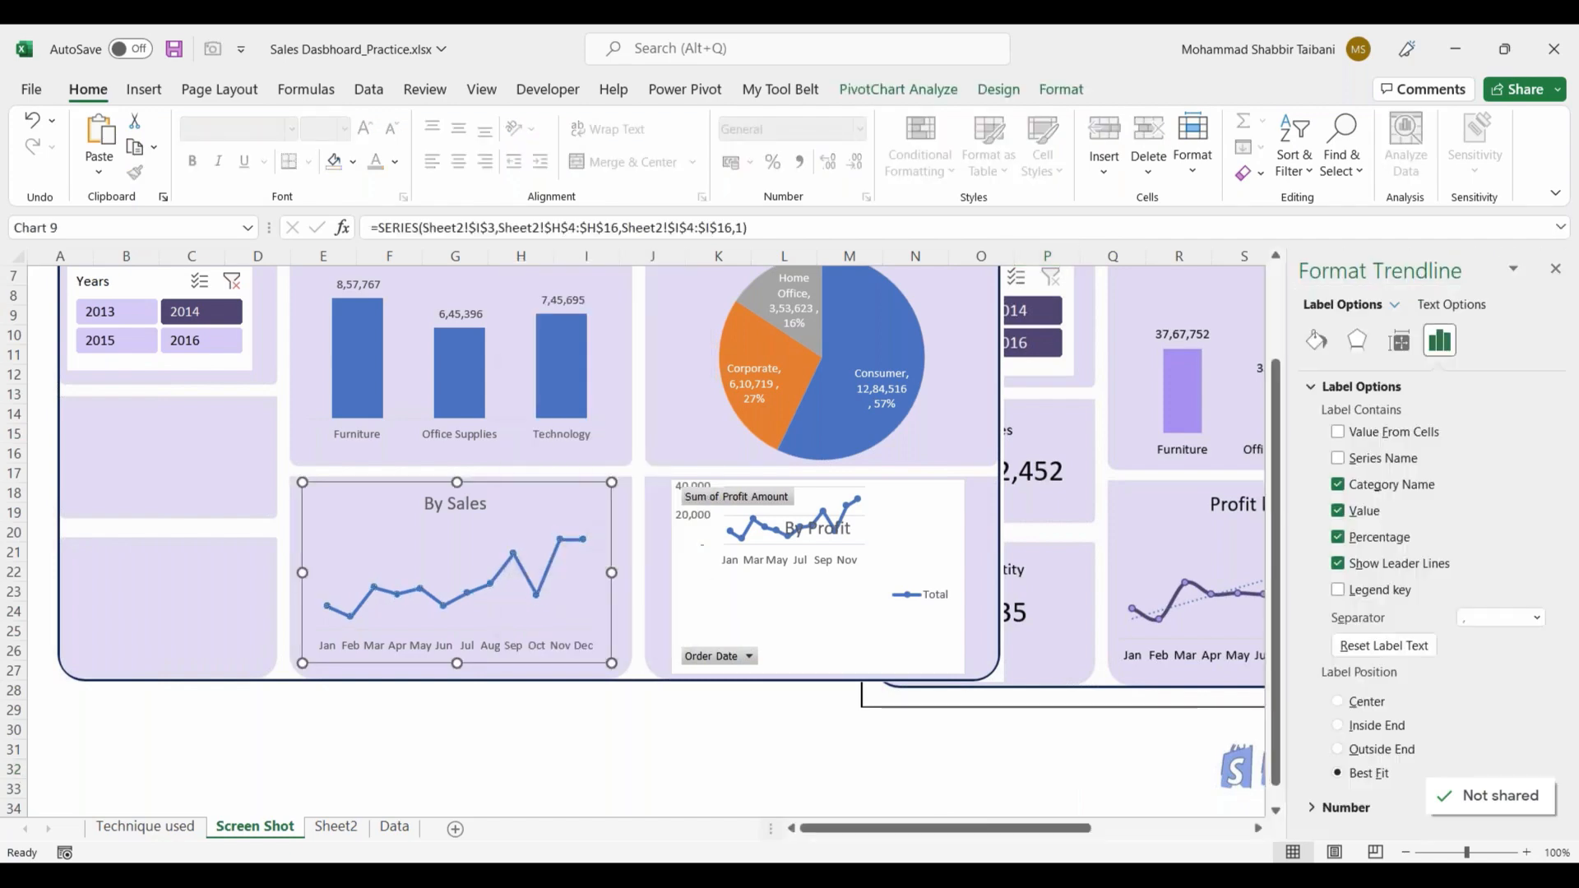
click(1316, 340)
scroll(1370, 527, down, 1)
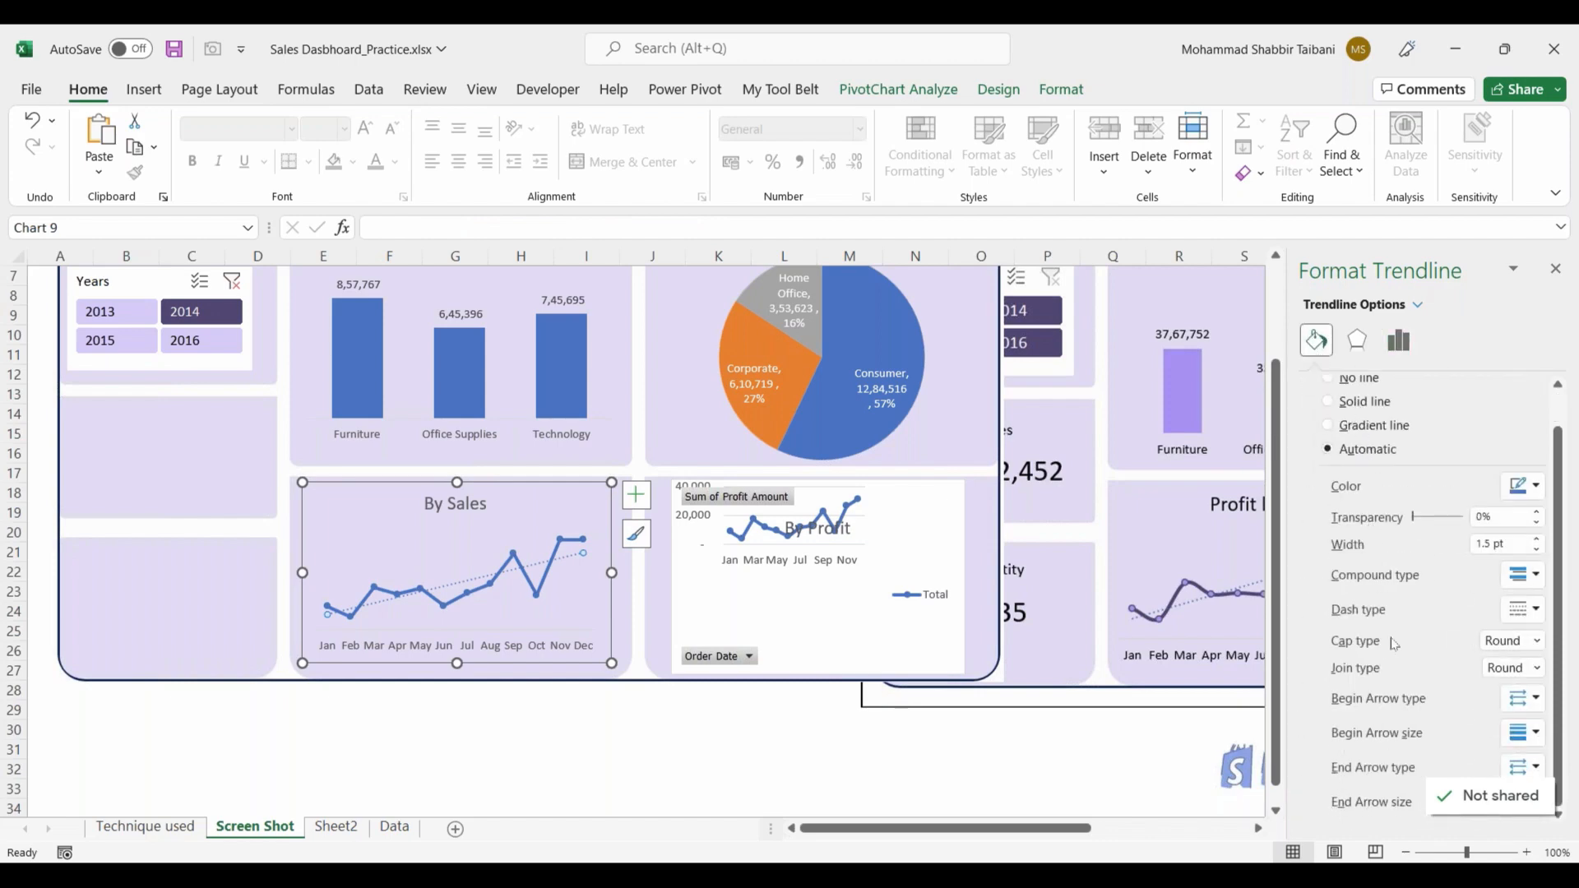
click(543, 734)
Step: Turn on Smoothed line for the data series in the By Sales chart and close the formatting pane
click(533, 585)
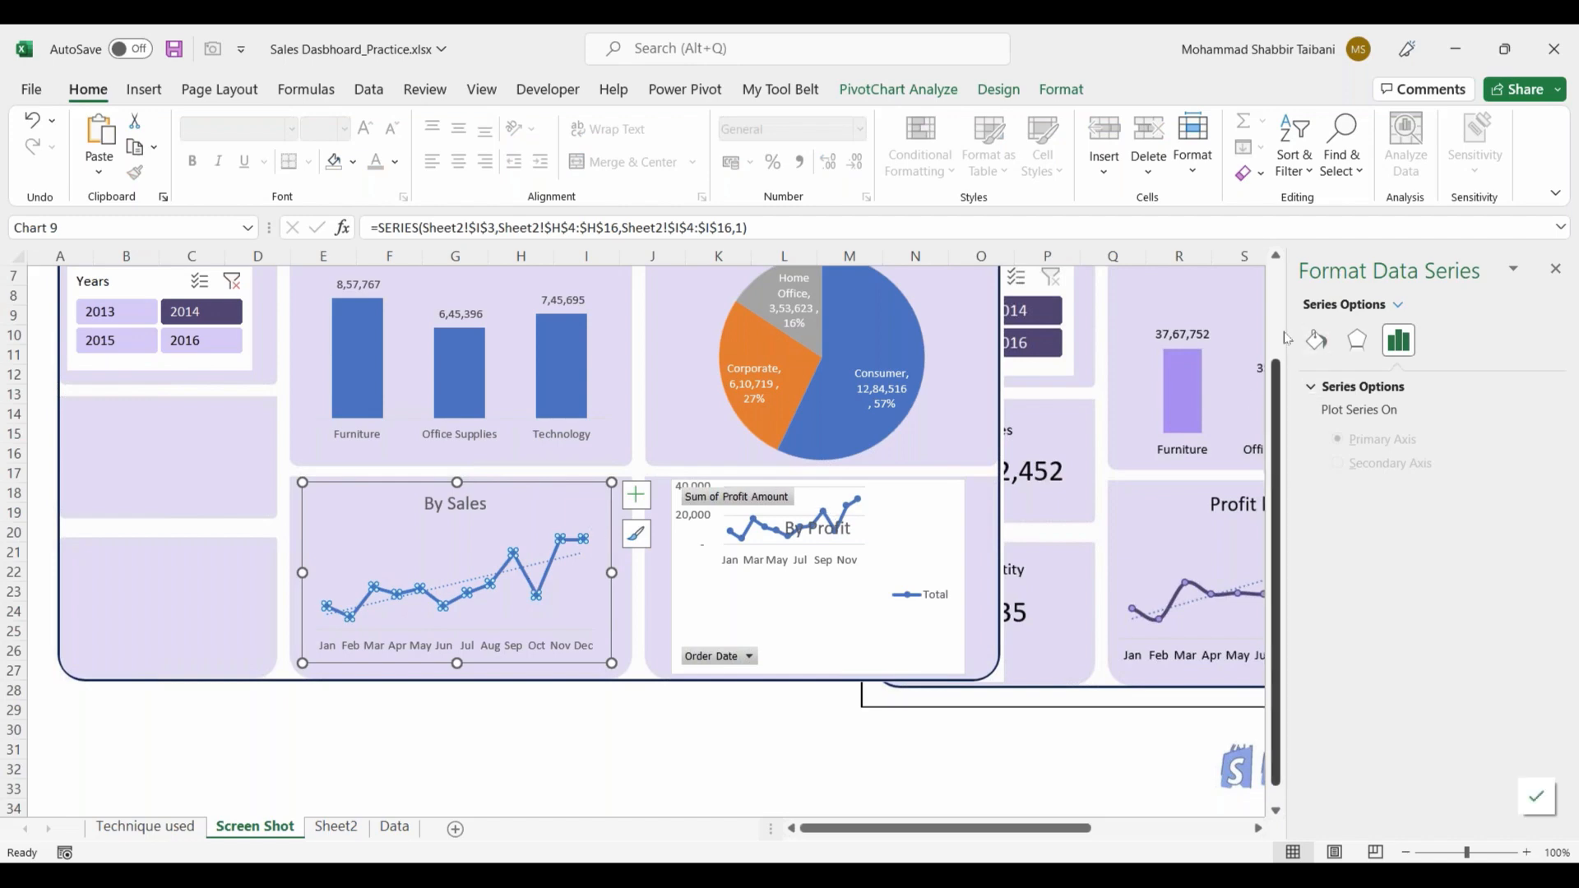
click(1316, 340)
scroll(1358, 636, down, 3)
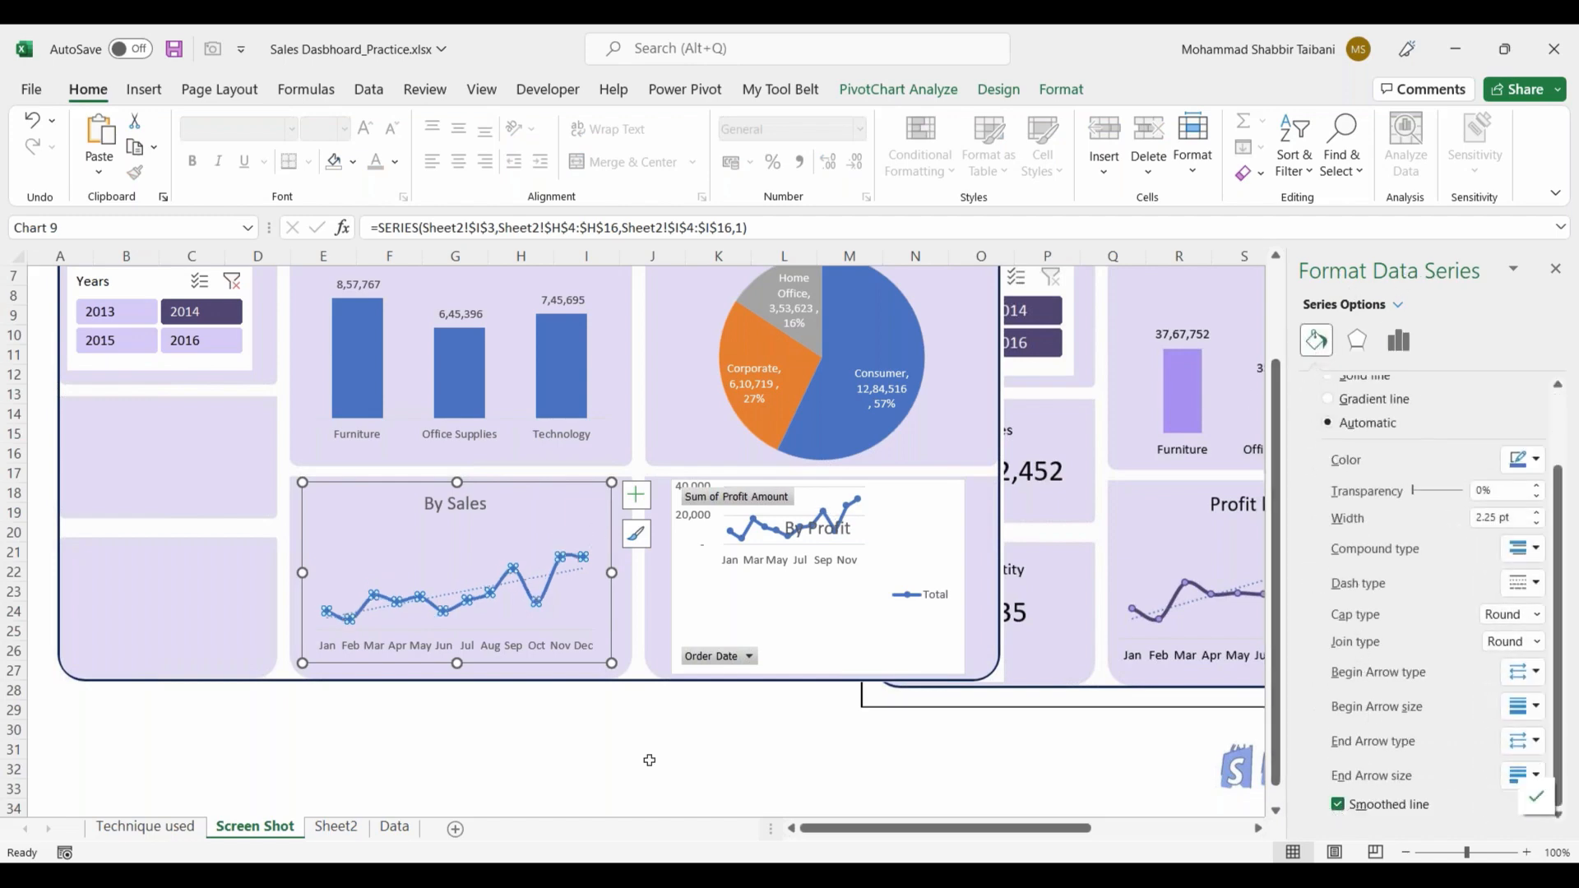
click(675, 769)
click(1554, 272)
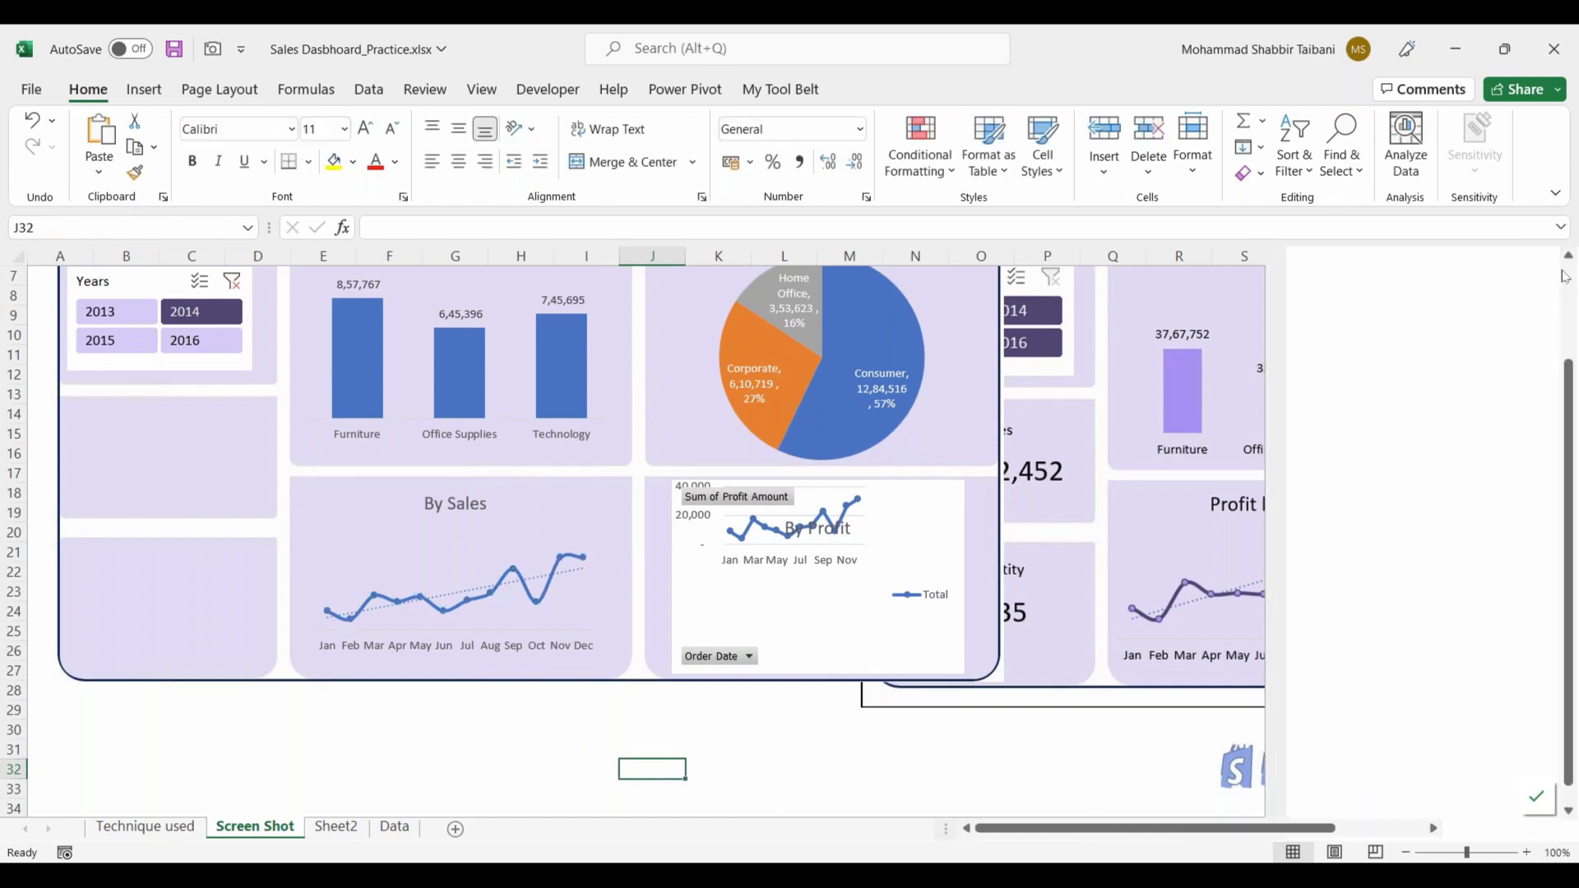
Step: Extend the By Sales chart's plot area slightly upward toward the chart title
click(455, 533)
drag(455, 533, 456, 510)
click(533, 713)
Step: Try to paste the By Sales chart's formatting onto the By Profit chart
click(715, 607)
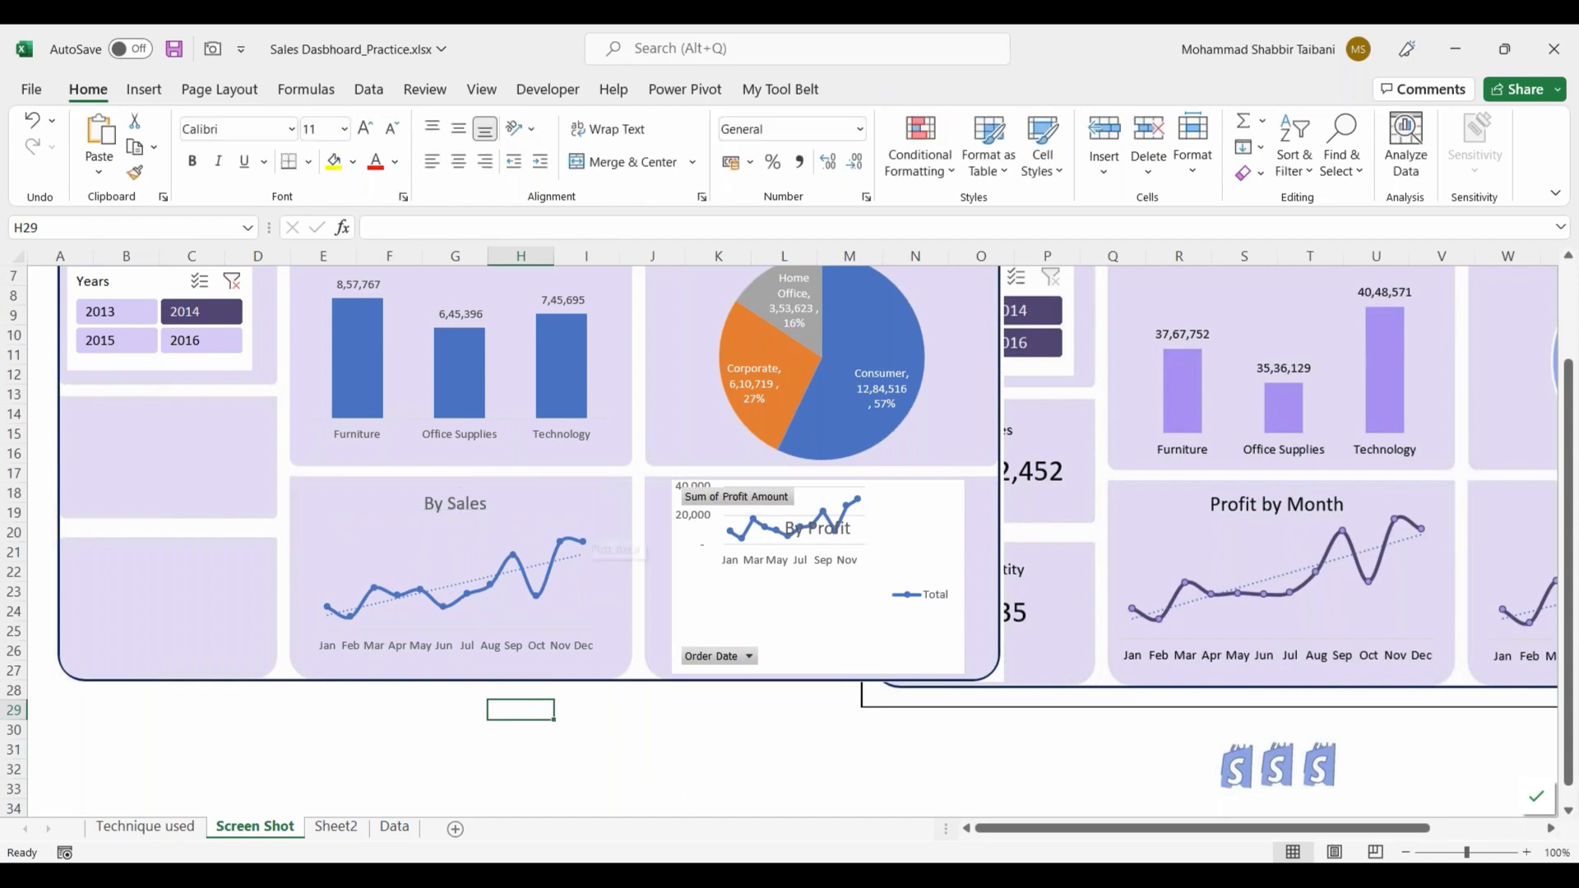
click(543, 483)
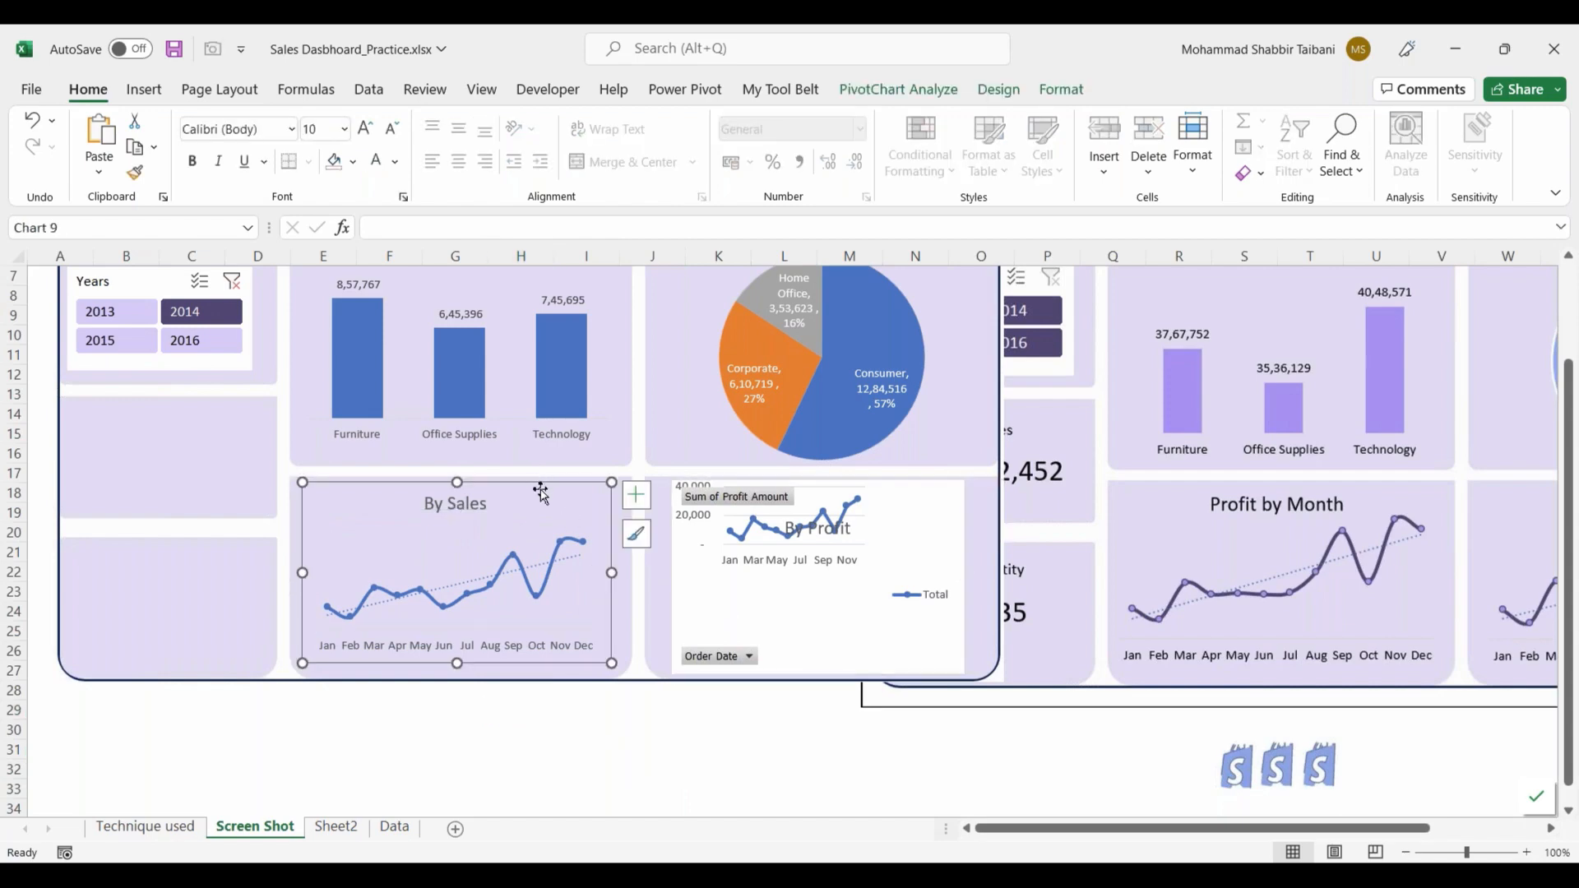
click(834, 640)
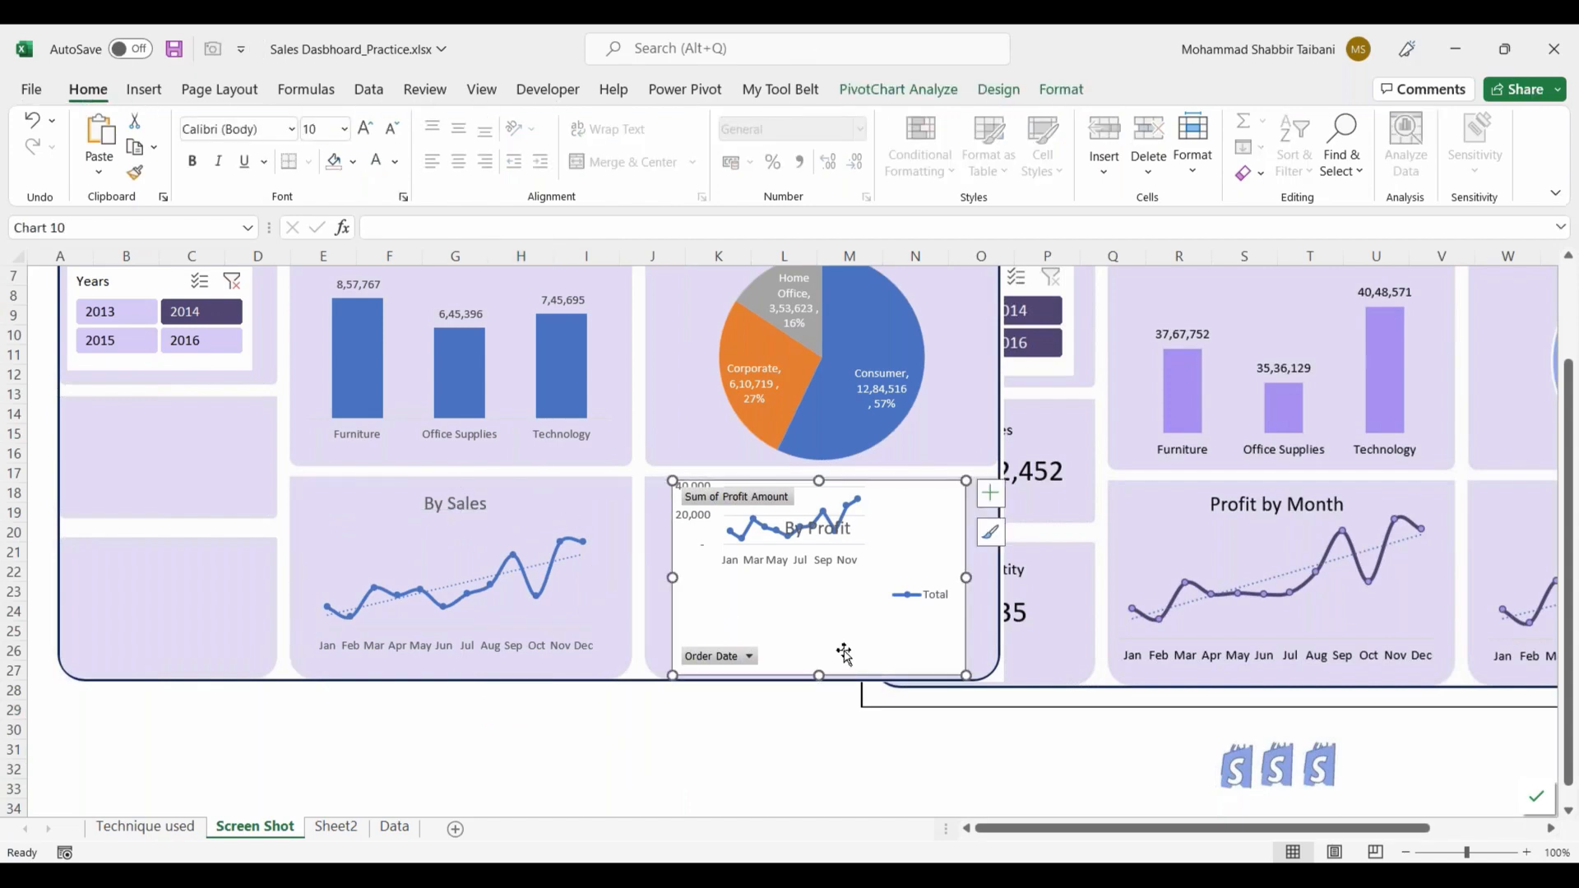
text(t)
click(535, 619)
click(819, 623)
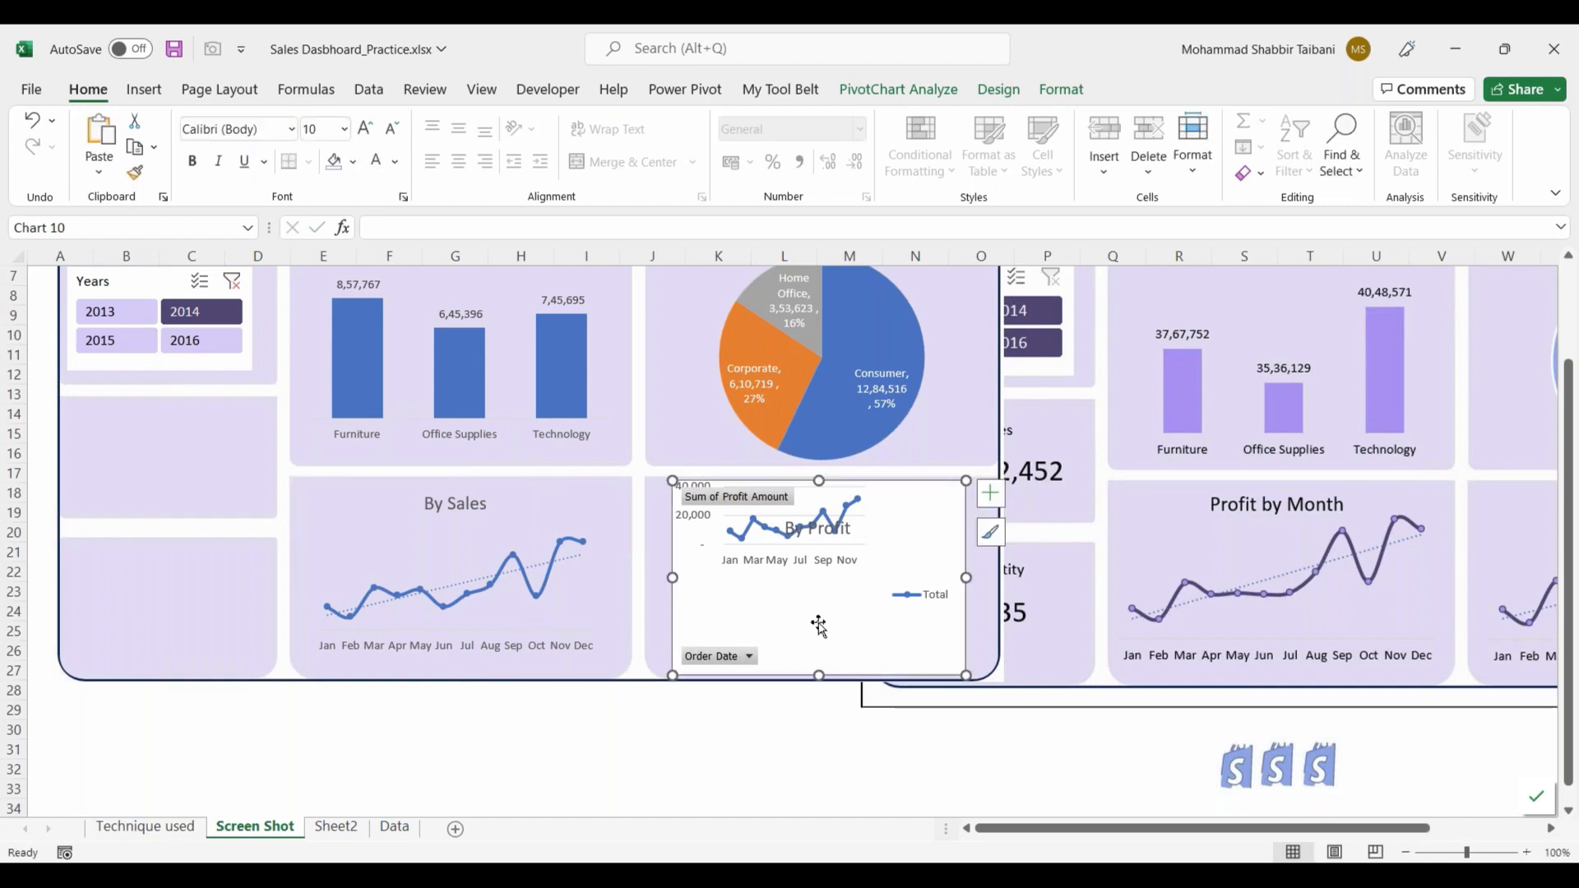
right_click(818, 624)
click(859, 378)
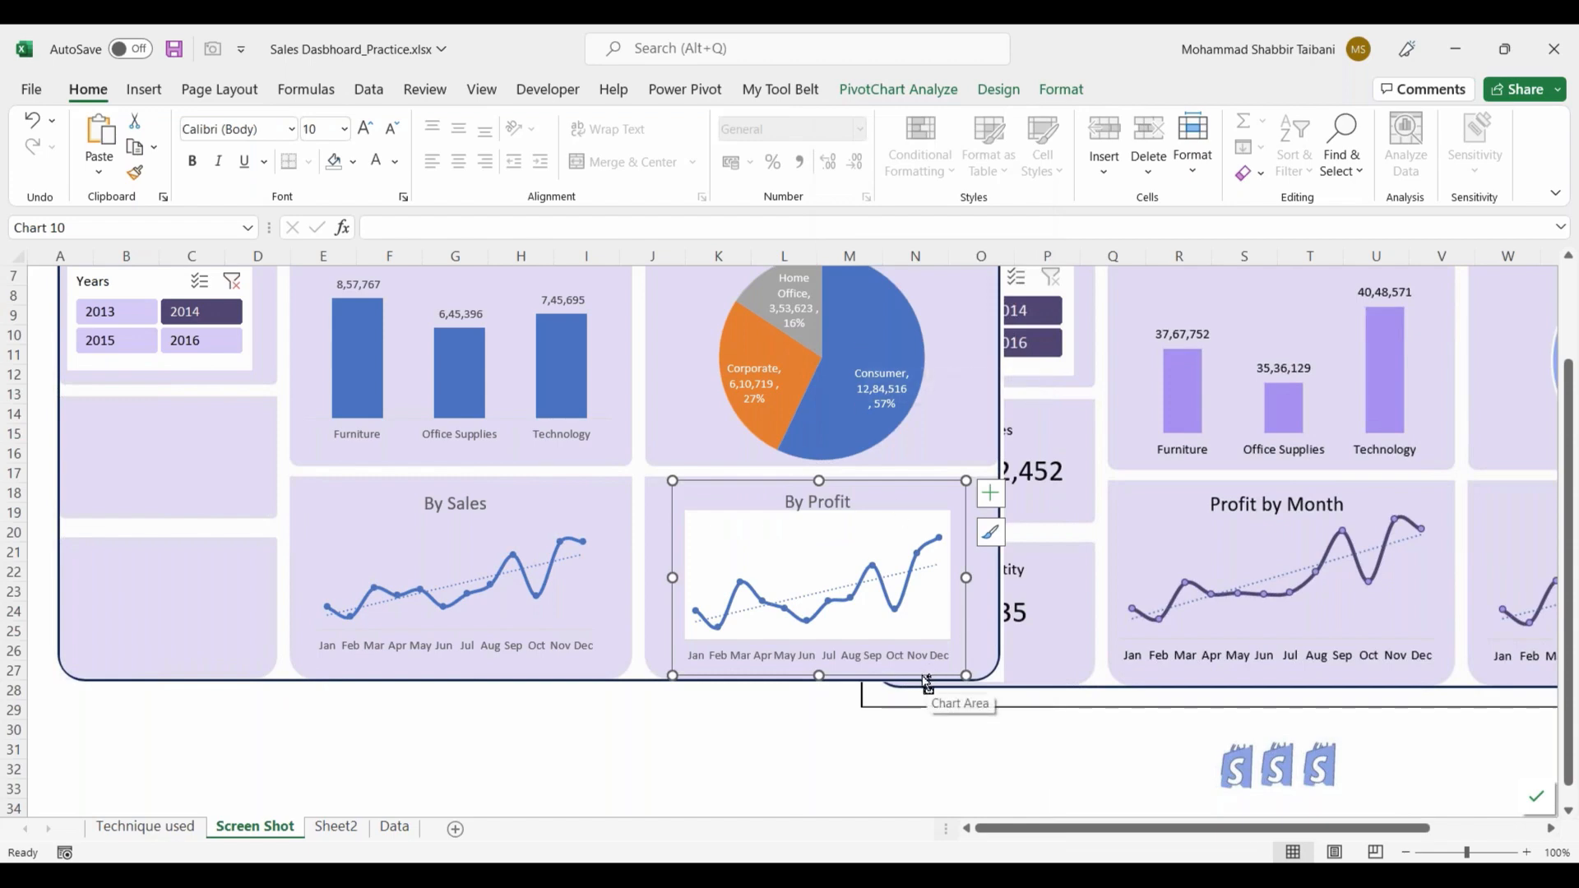
click(785, 707)
Step: Shift the By Profit plot area below the title and remove the chart's legend, field buttons and vertical axis
click(816, 520)
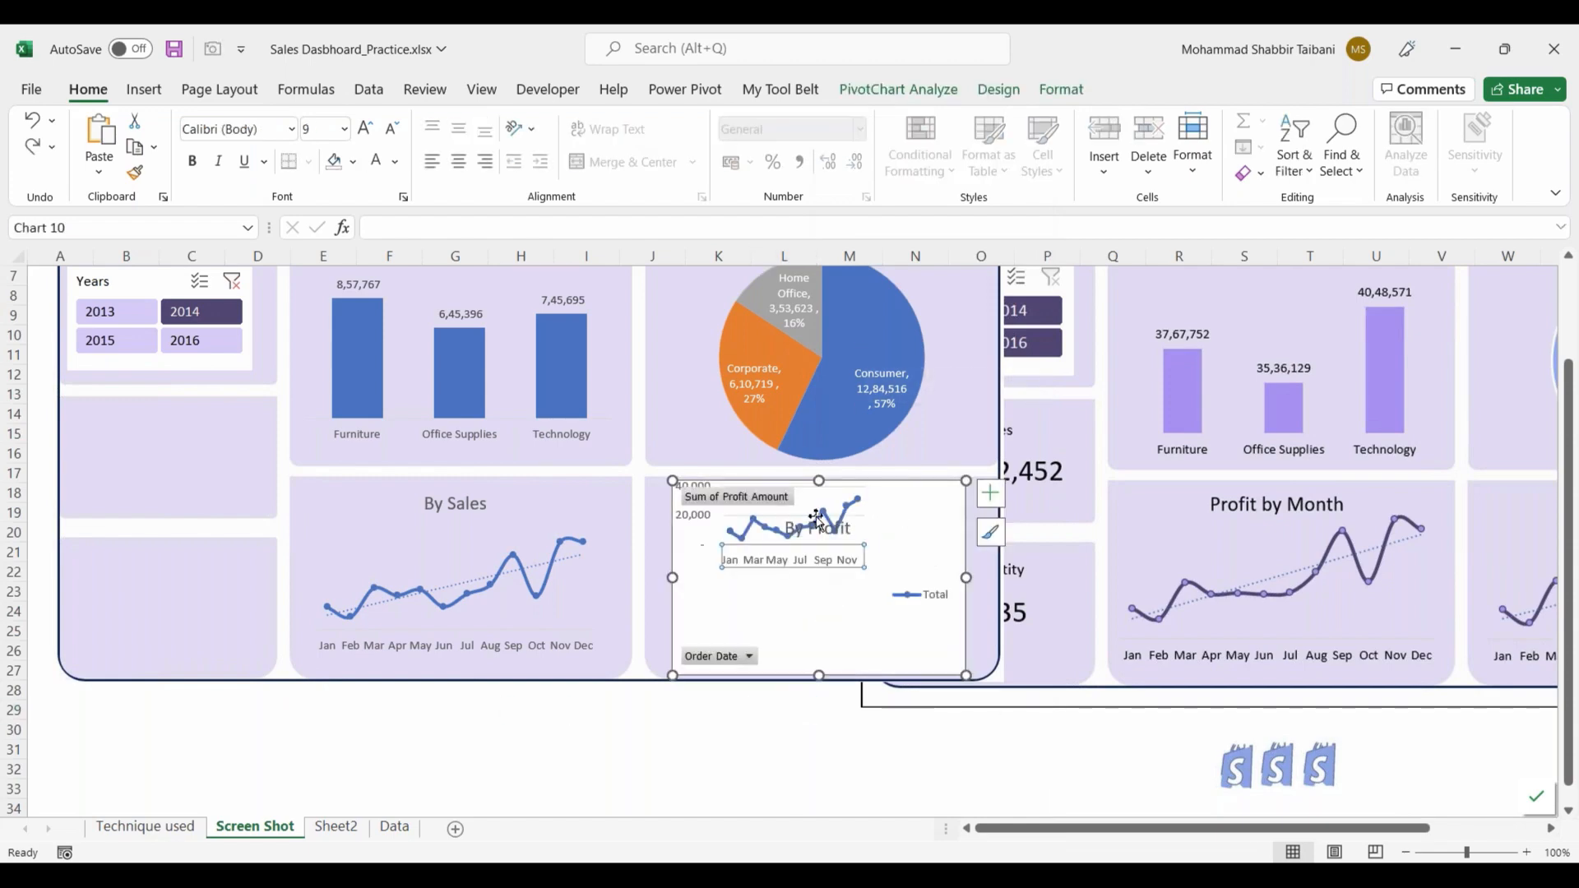
click(821, 500)
drag(821, 500, 817, 564)
click(934, 598)
key(Delete)
right_click(731, 658)
click(813, 601)
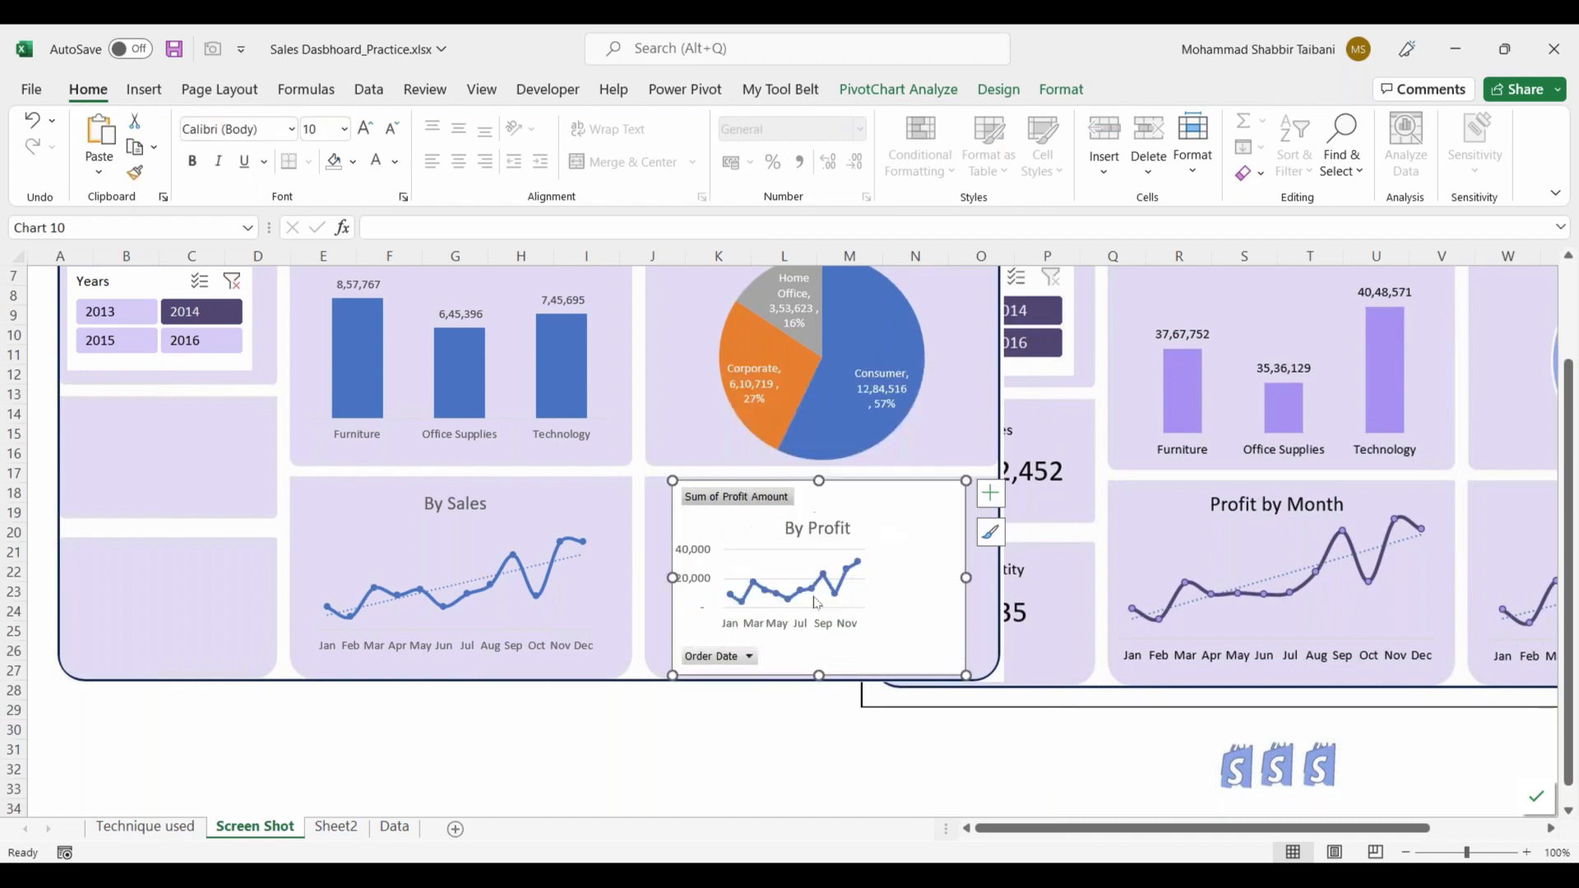
click(712, 575)
key(Delete)
Step: Enlarge the By Profit chart's plot area to fill the space below the title
click(766, 576)
drag(875, 549, 929, 516)
drag(722, 611, 681, 642)
drag(928, 580, 956, 579)
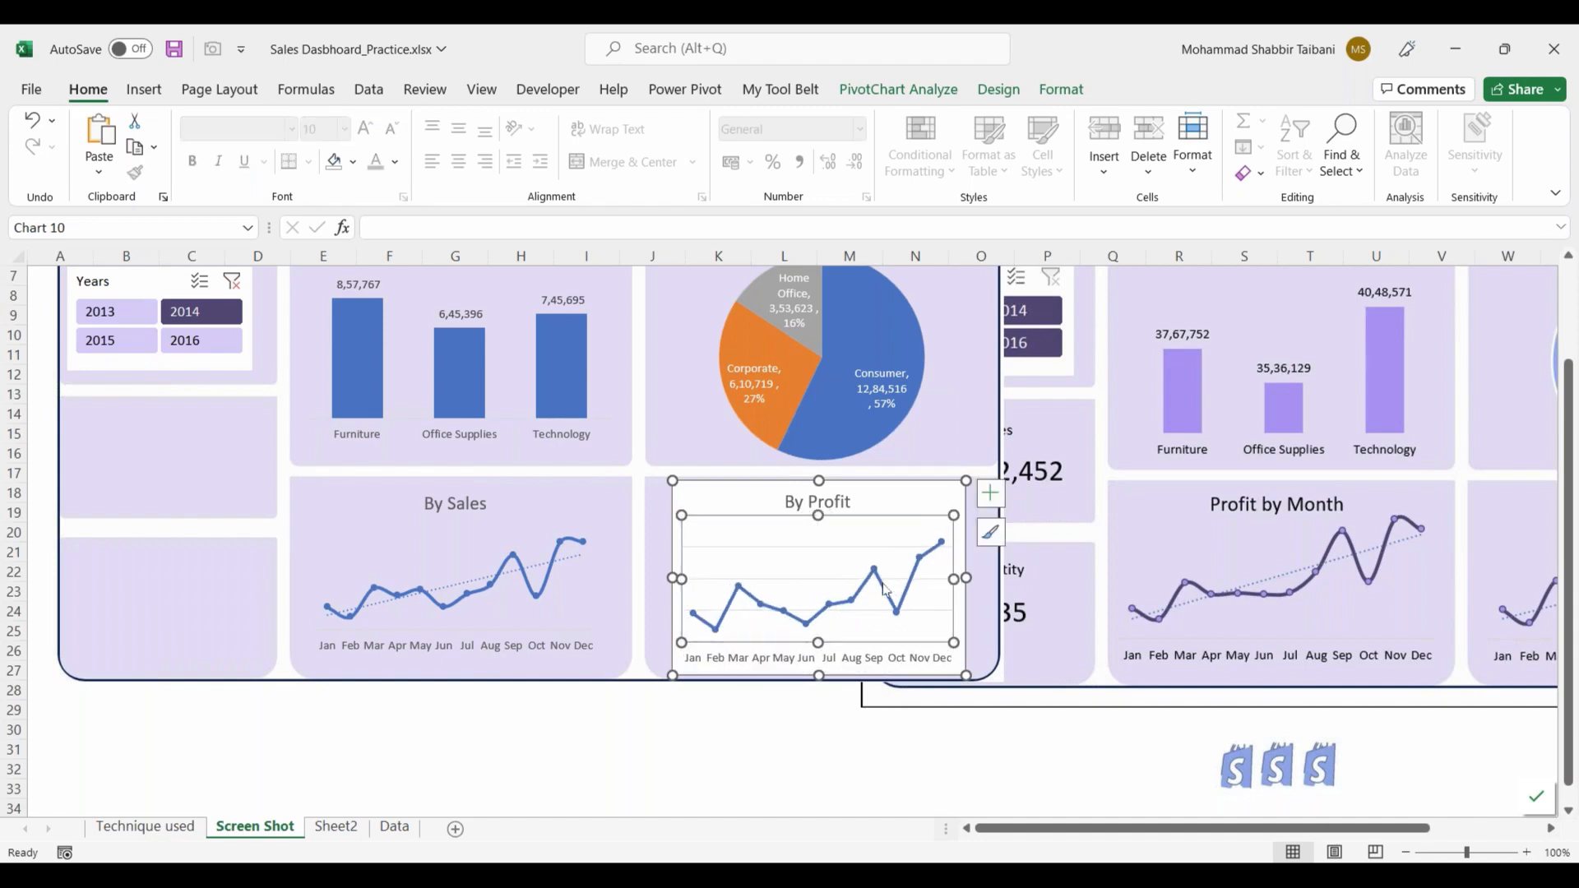
Step: Remove the horizontal gridlines from the By Profit chart
right_click(885, 589)
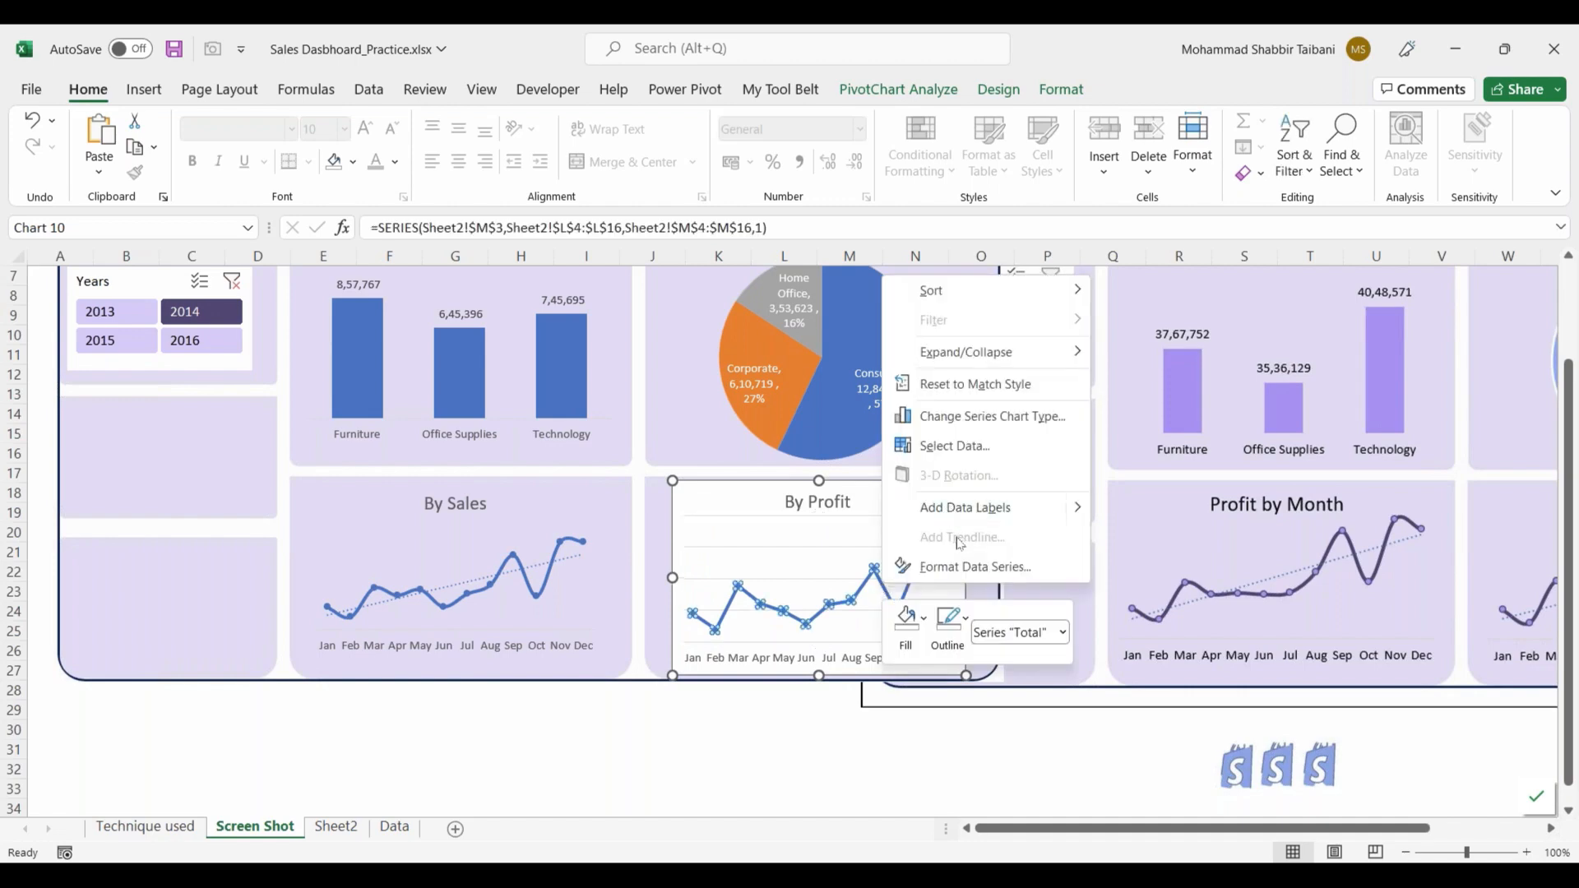
click(847, 708)
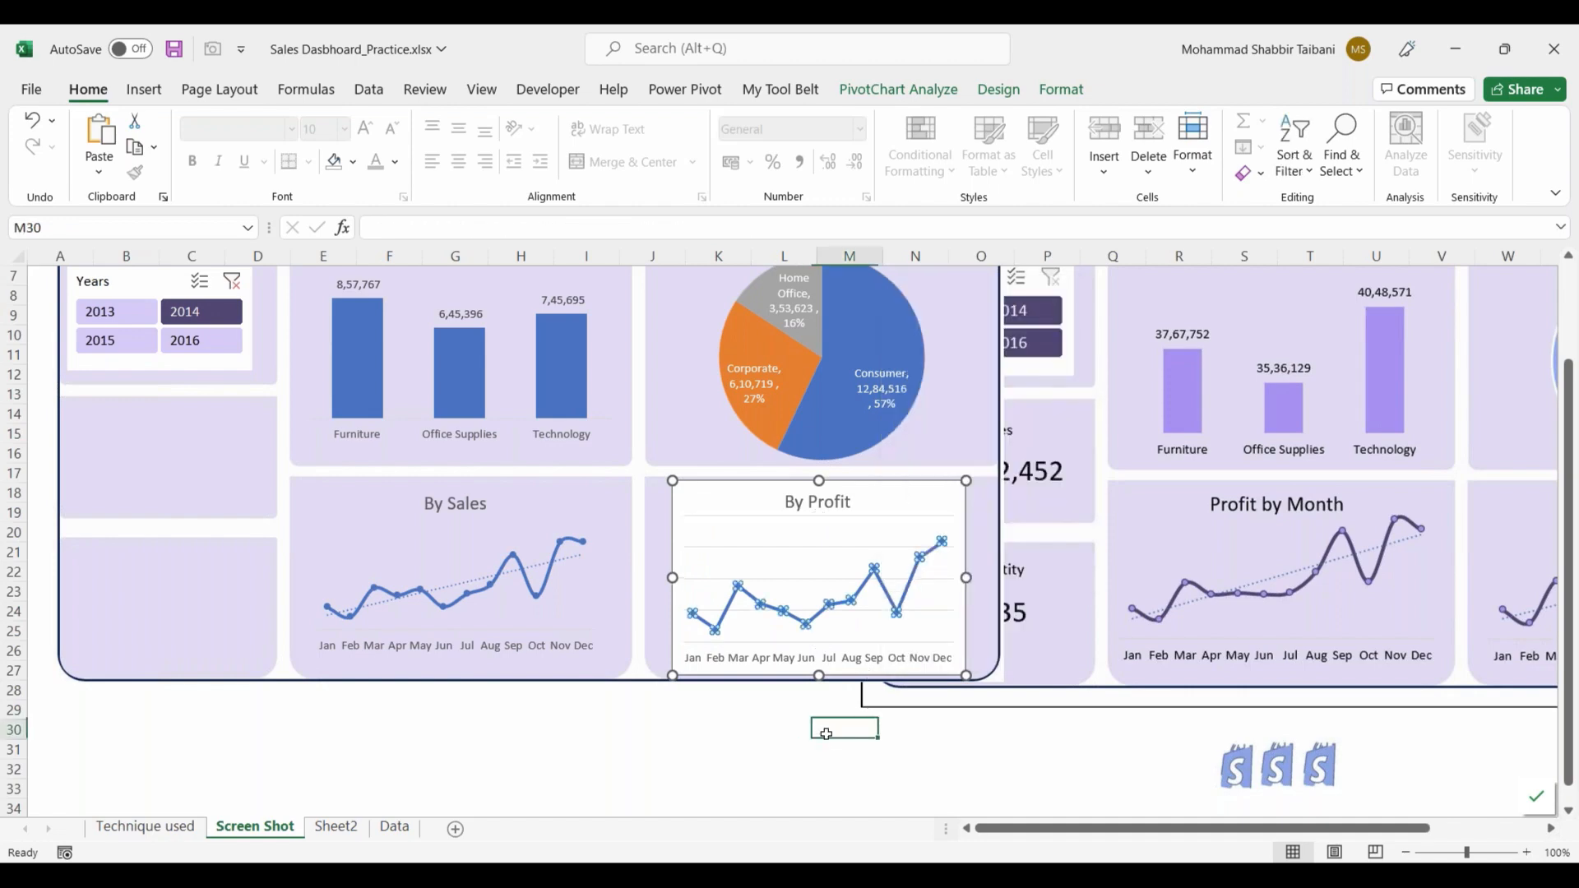
click(822, 587)
key(Delete)
Step: Turn on Smoothed line for the data series in the By Profit chart
right_click(848, 607)
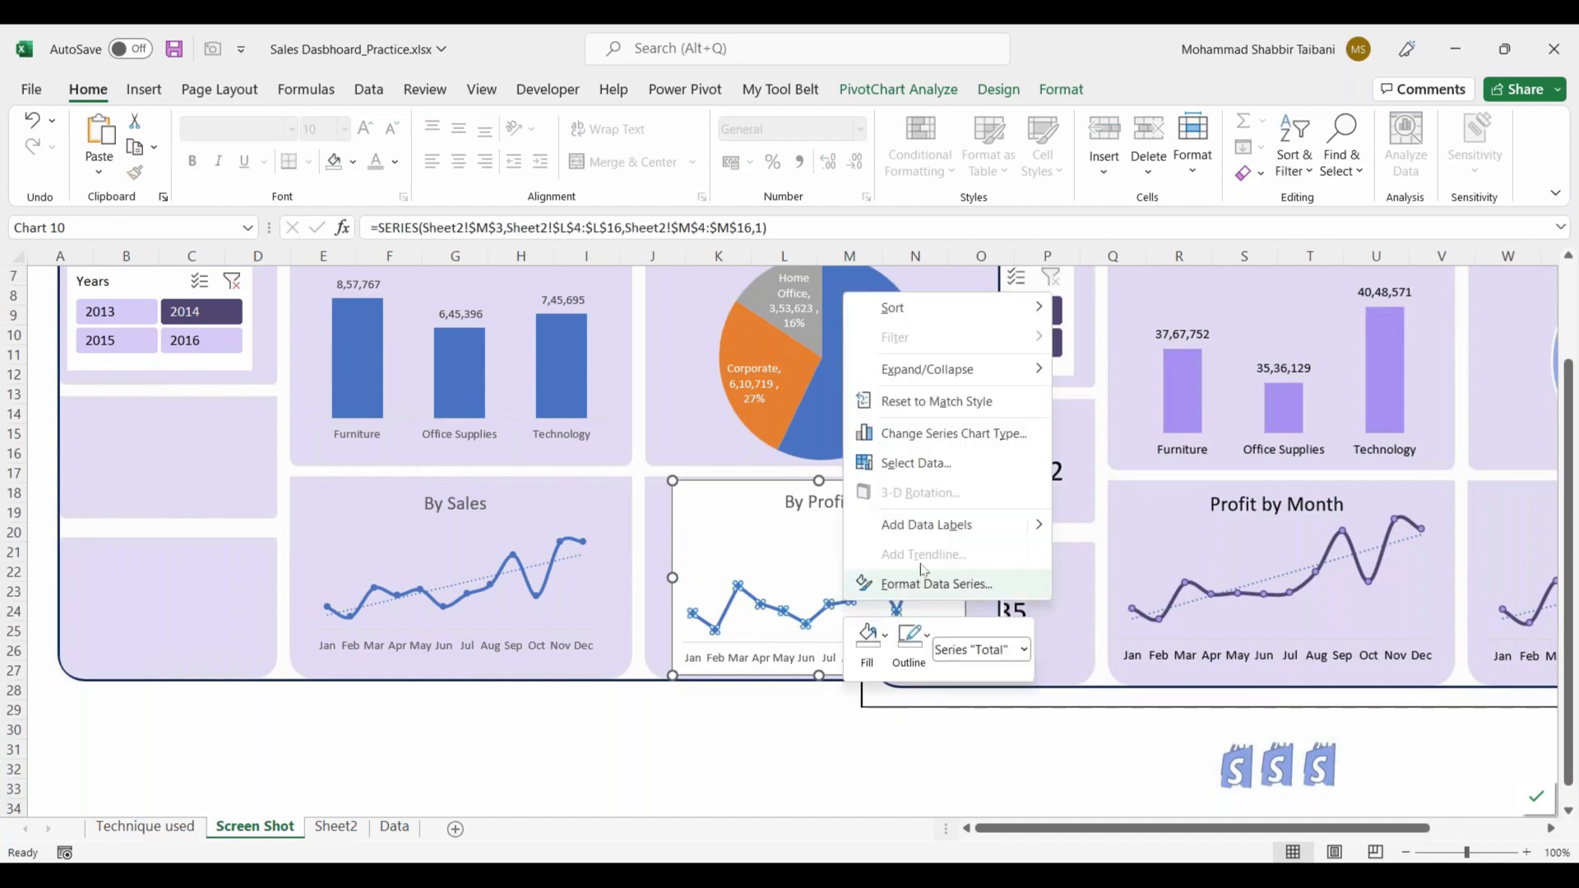
click(935, 584)
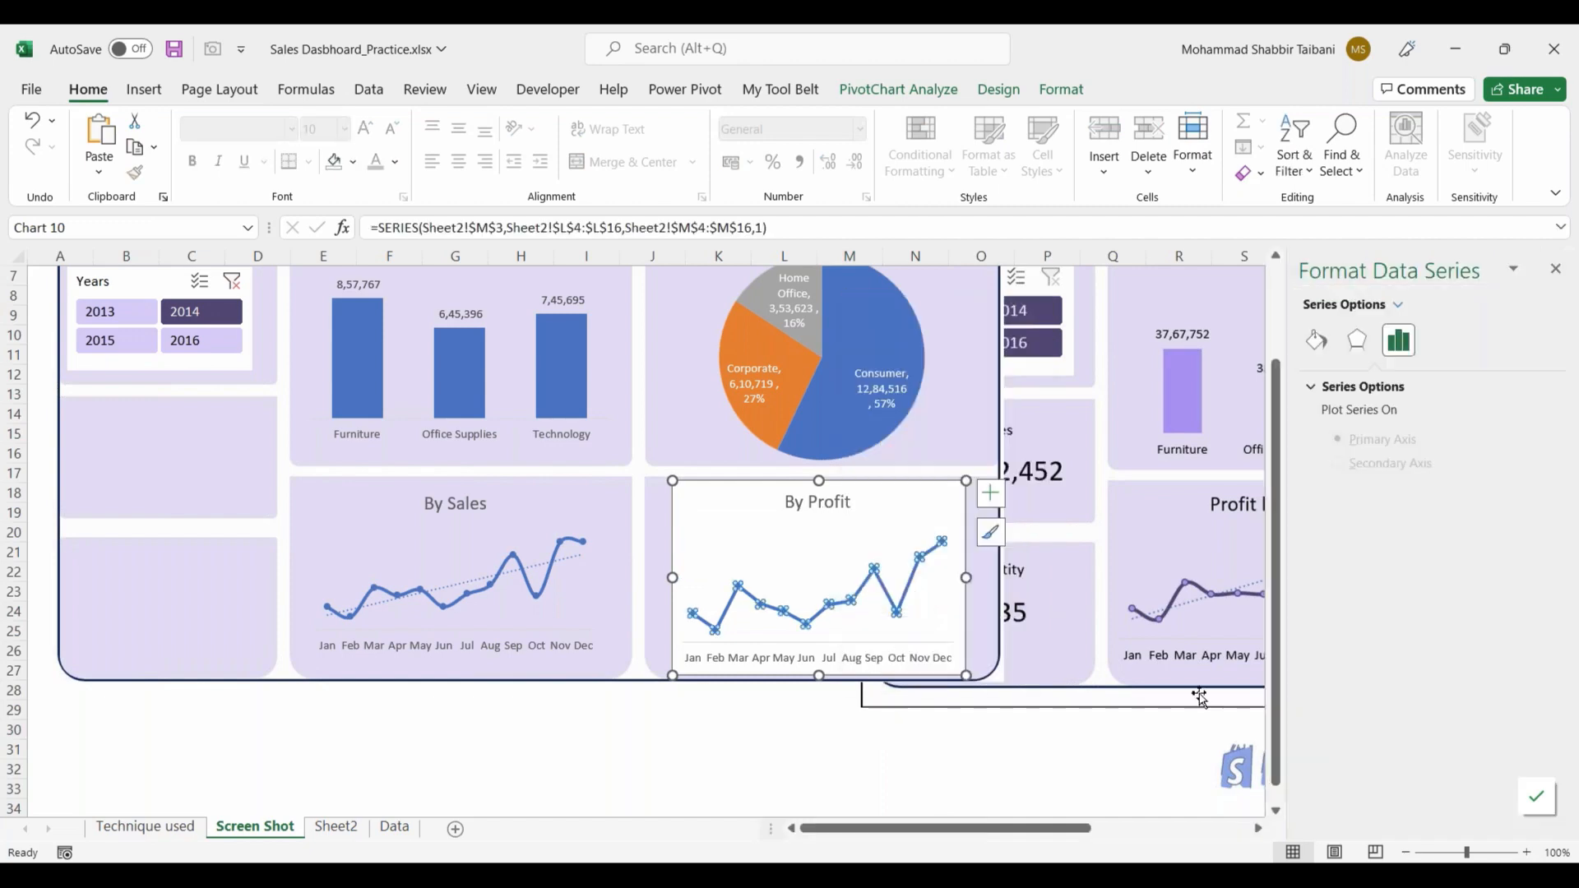
click(1315, 340)
scroll(1408, 748, down, 2)
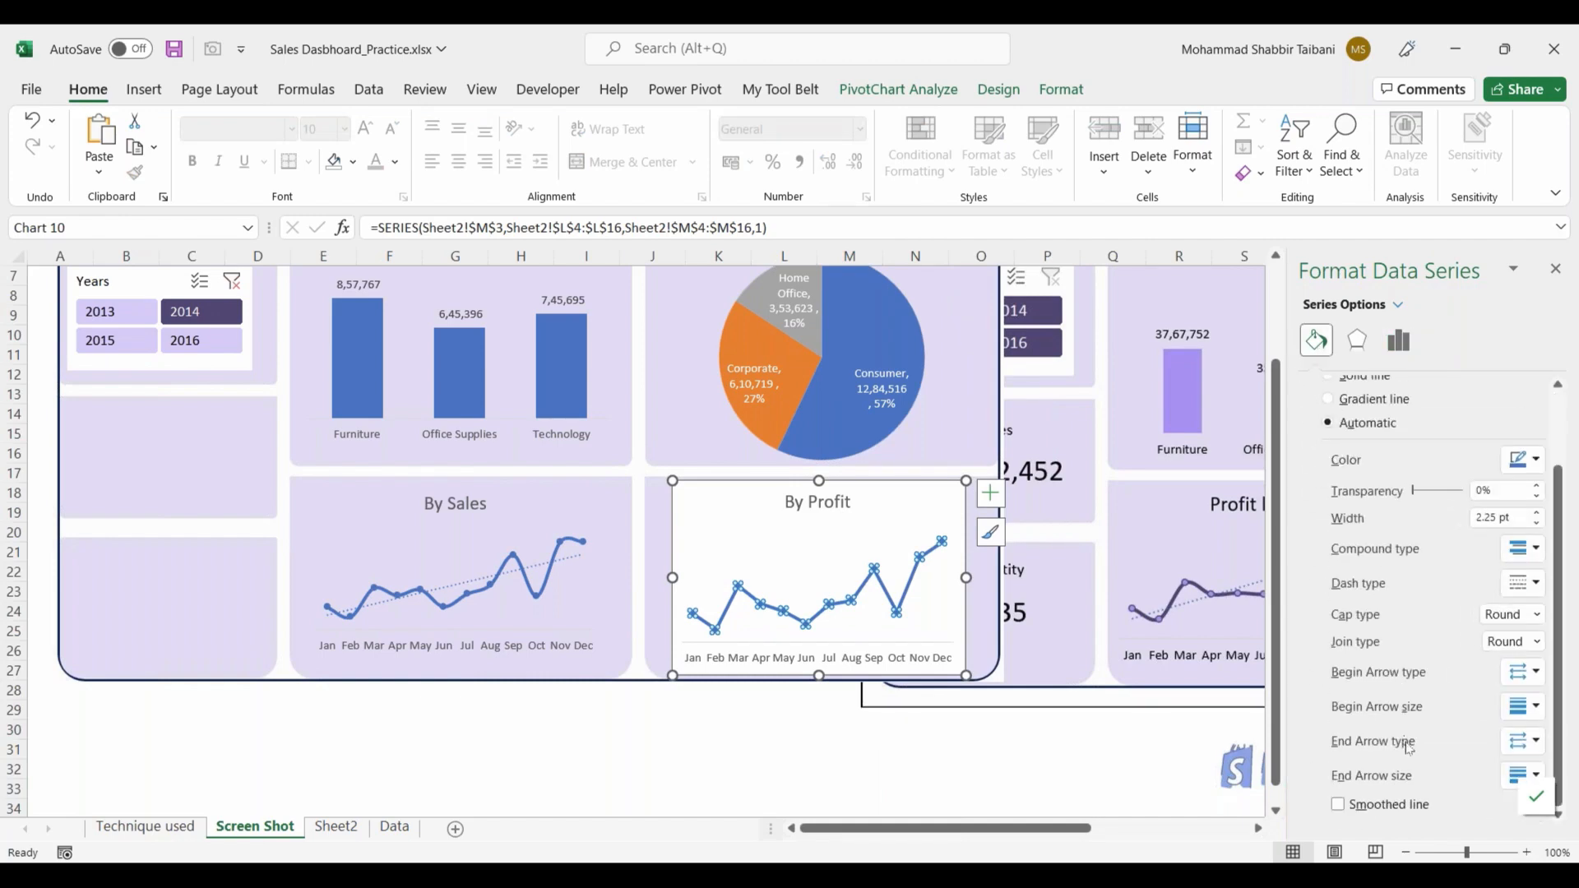
click(1395, 805)
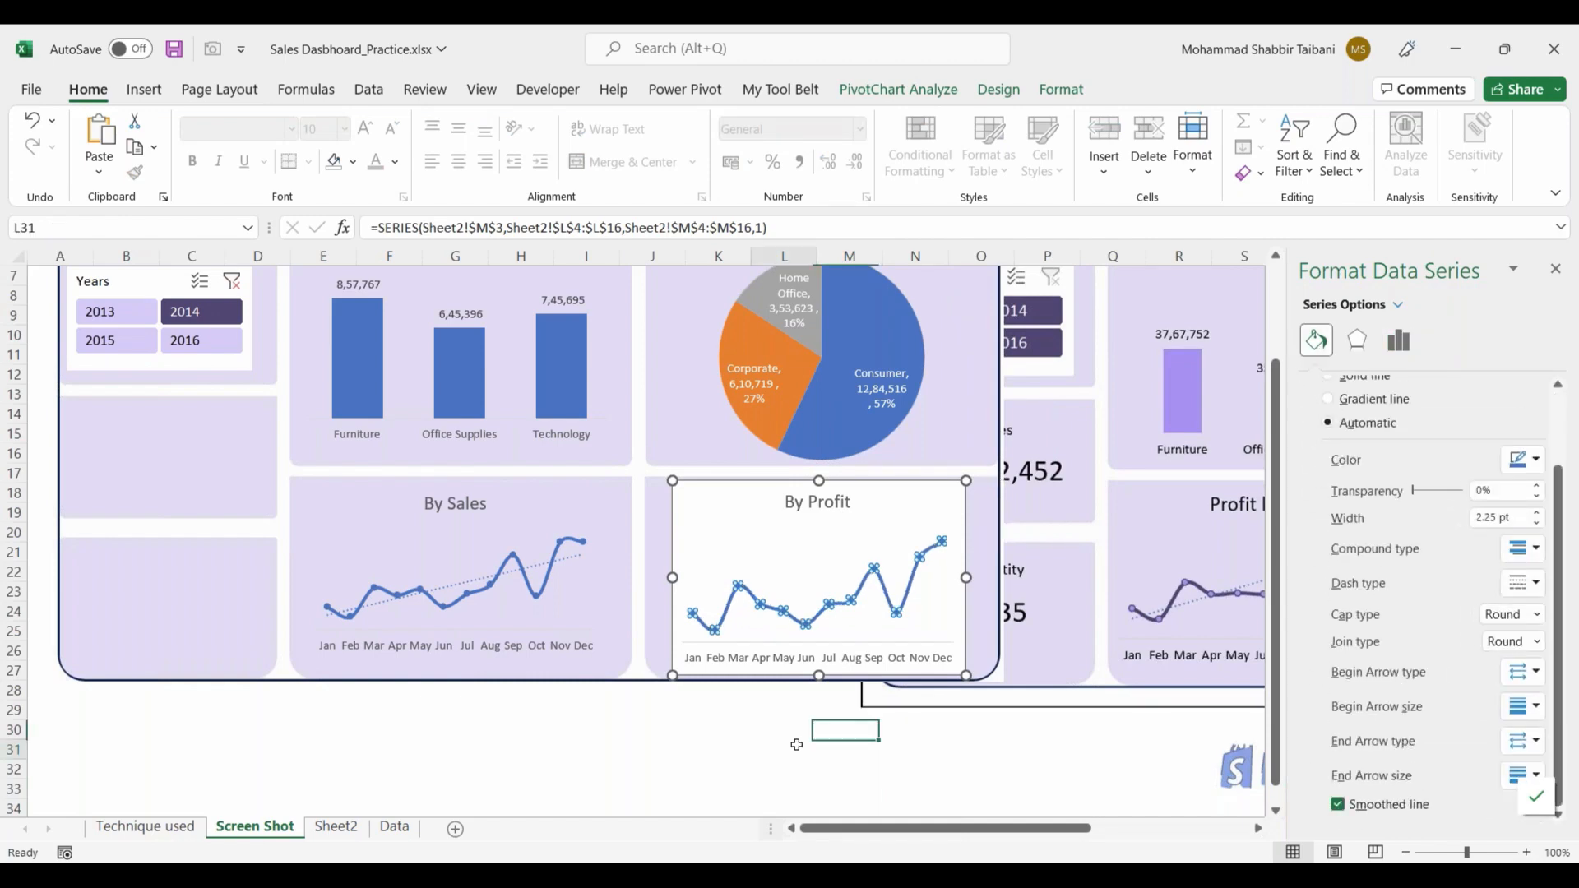
Step: Set the By Profit chart's plot area to No Fill and No Outline
right_click(895, 519)
click(935, 455)
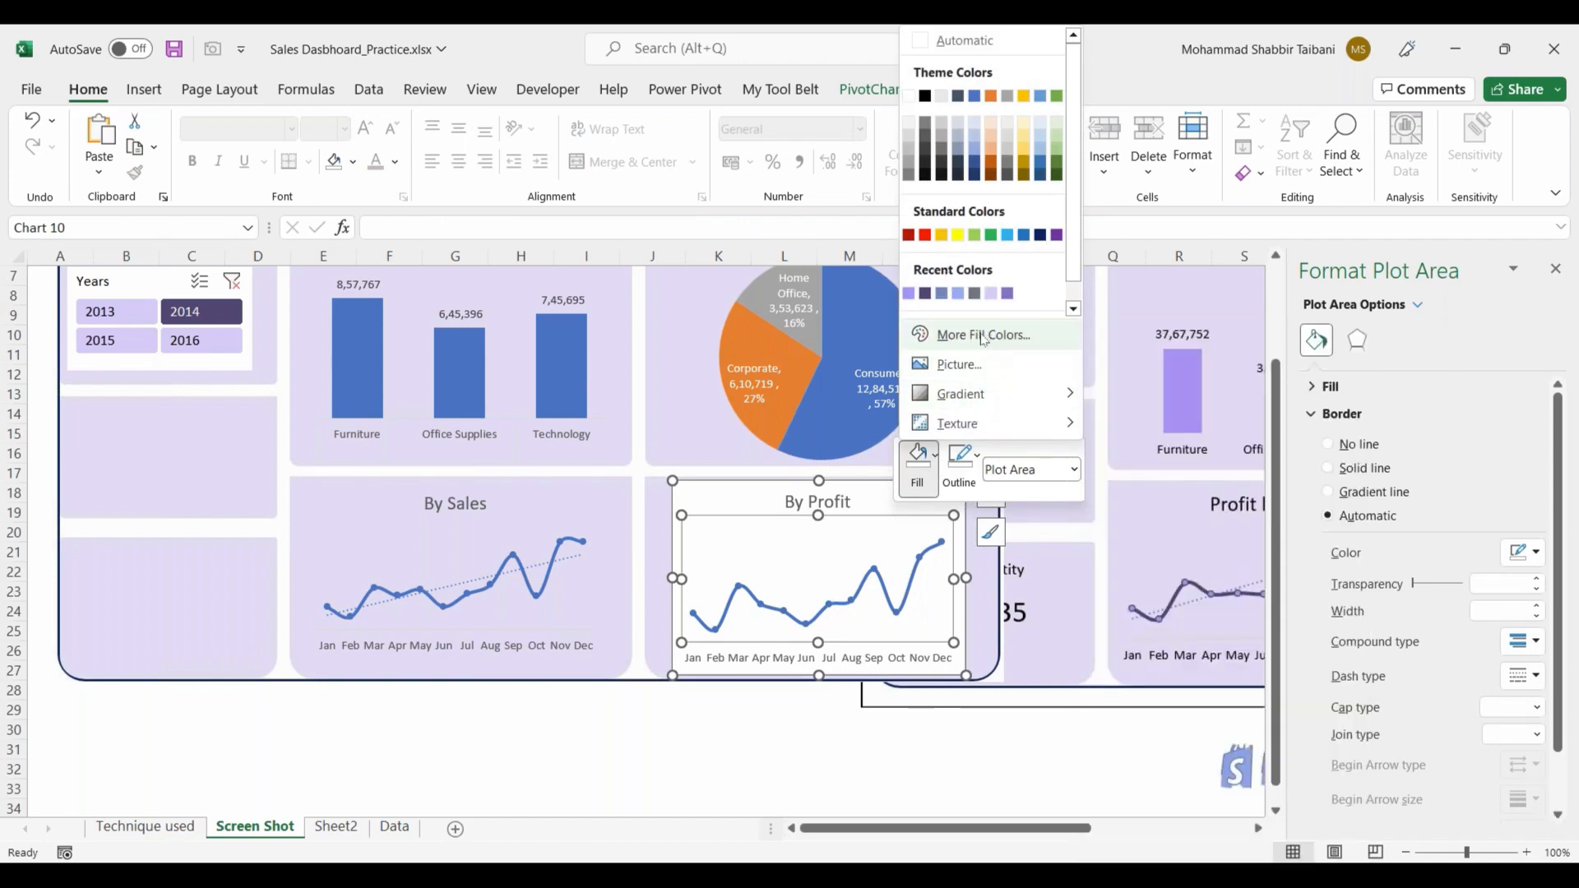
scroll(980, 329, down, 1)
click(986, 309)
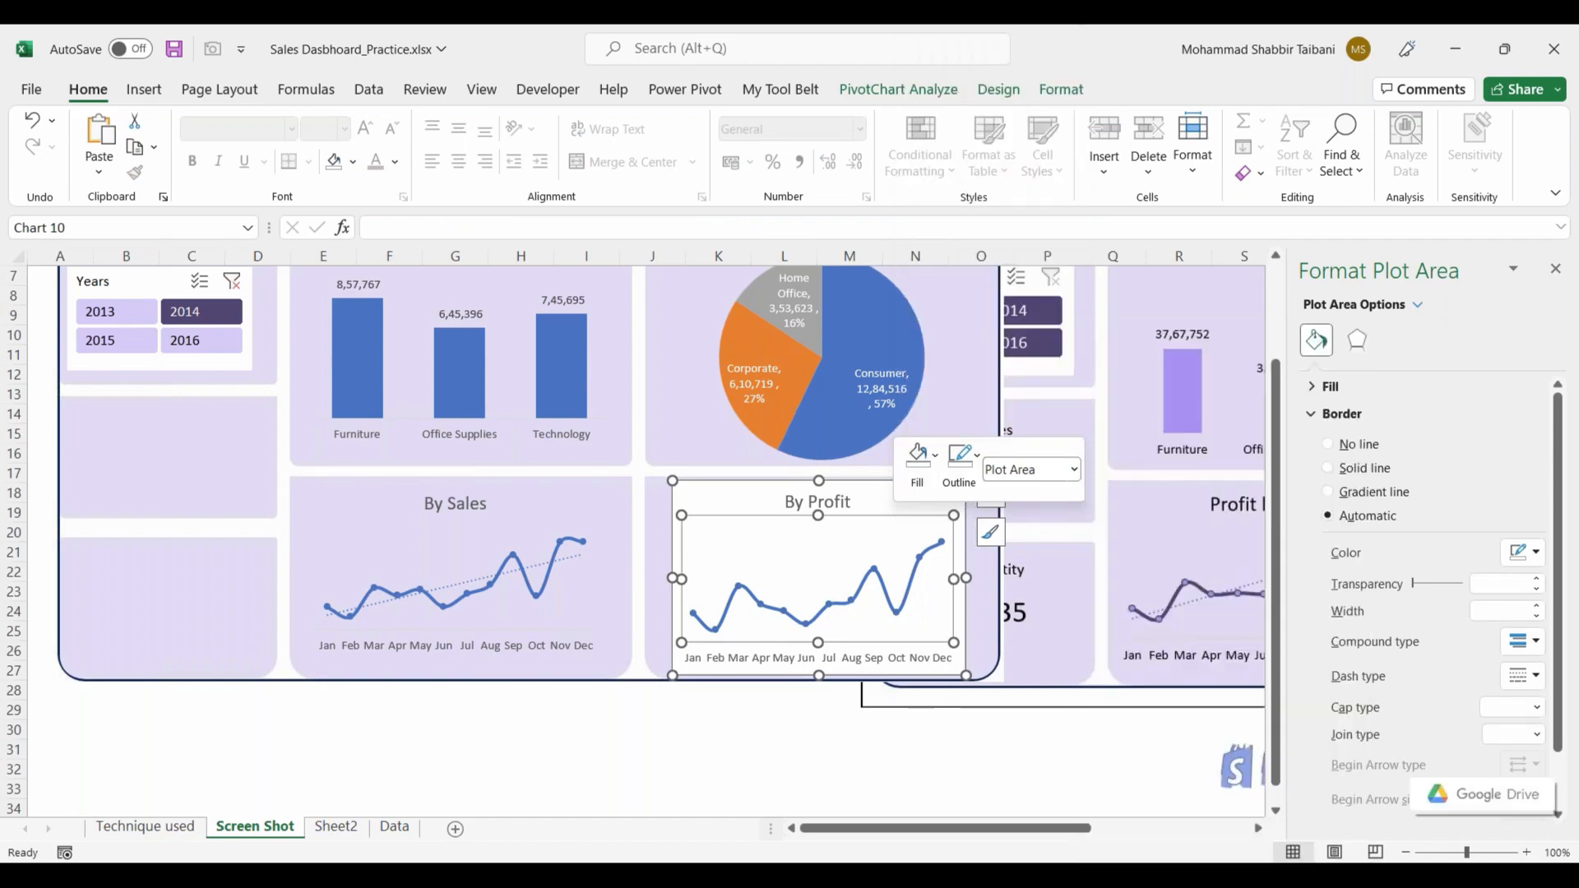
click(979, 460)
scroll(1047, 316, down, 1)
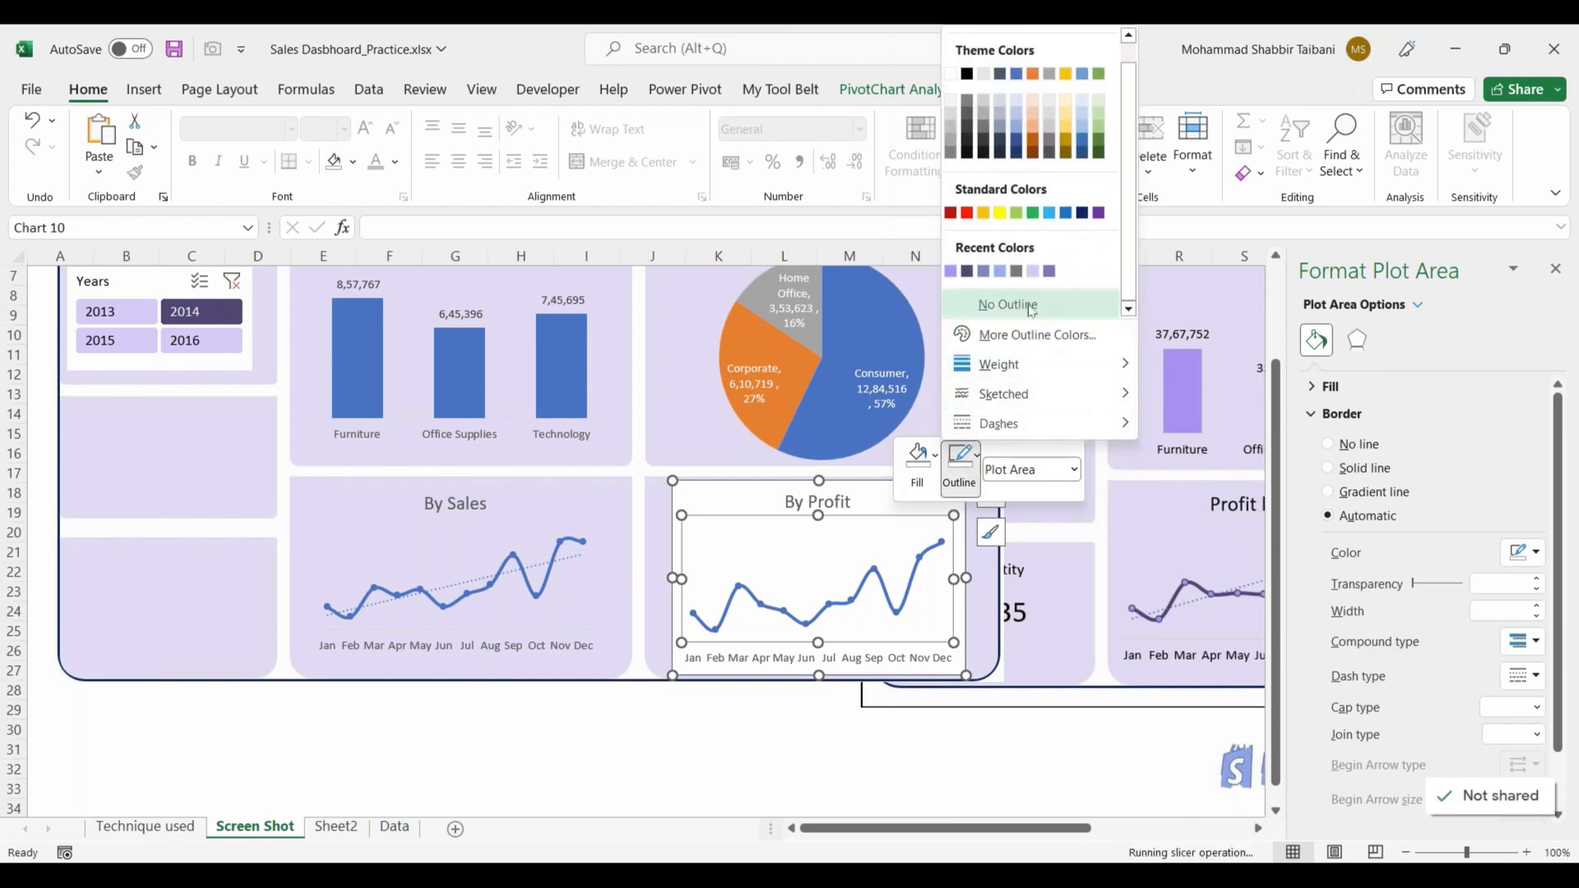
click(1008, 305)
click(831, 746)
Step: Set the By Profit chart's chart area to No Fill and widen the chart slightly within its panel
click(831, 553)
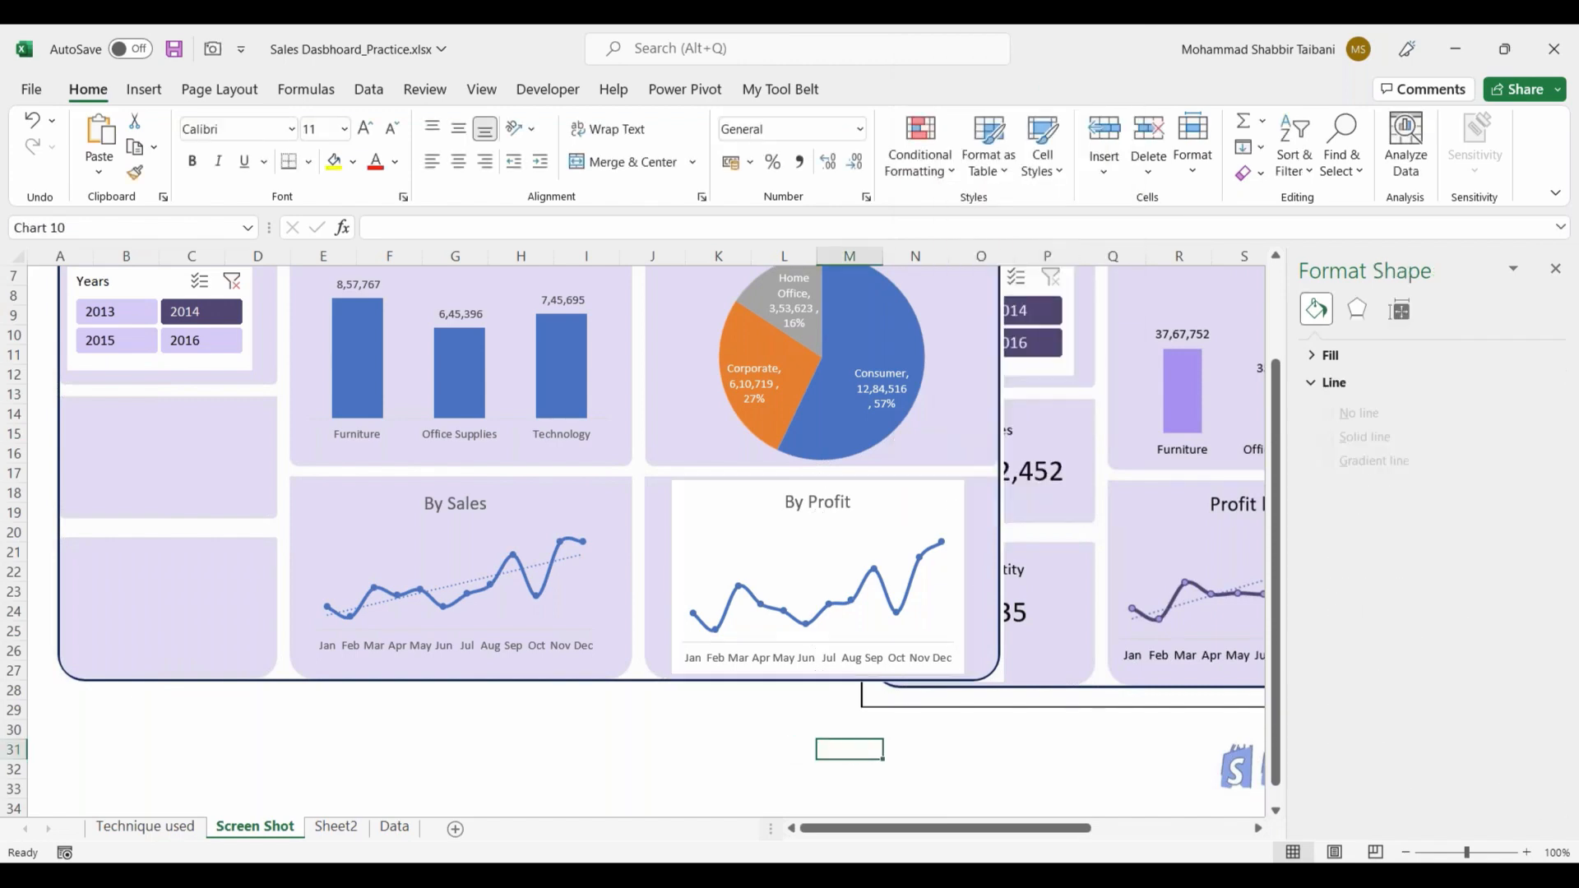
right_click(892, 575)
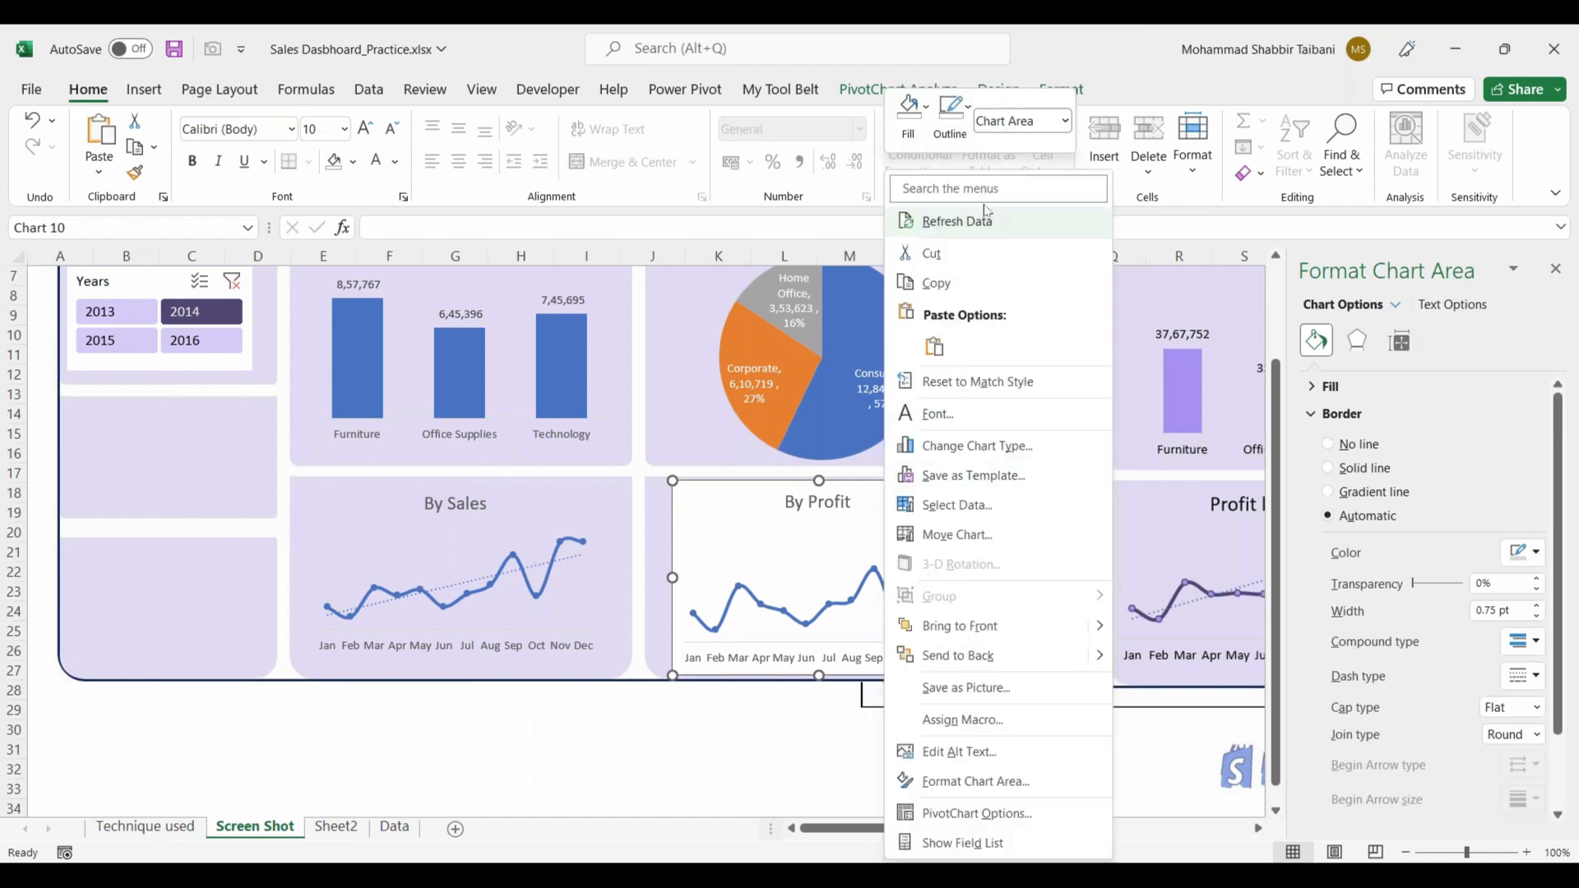
click(909, 120)
click(967, 453)
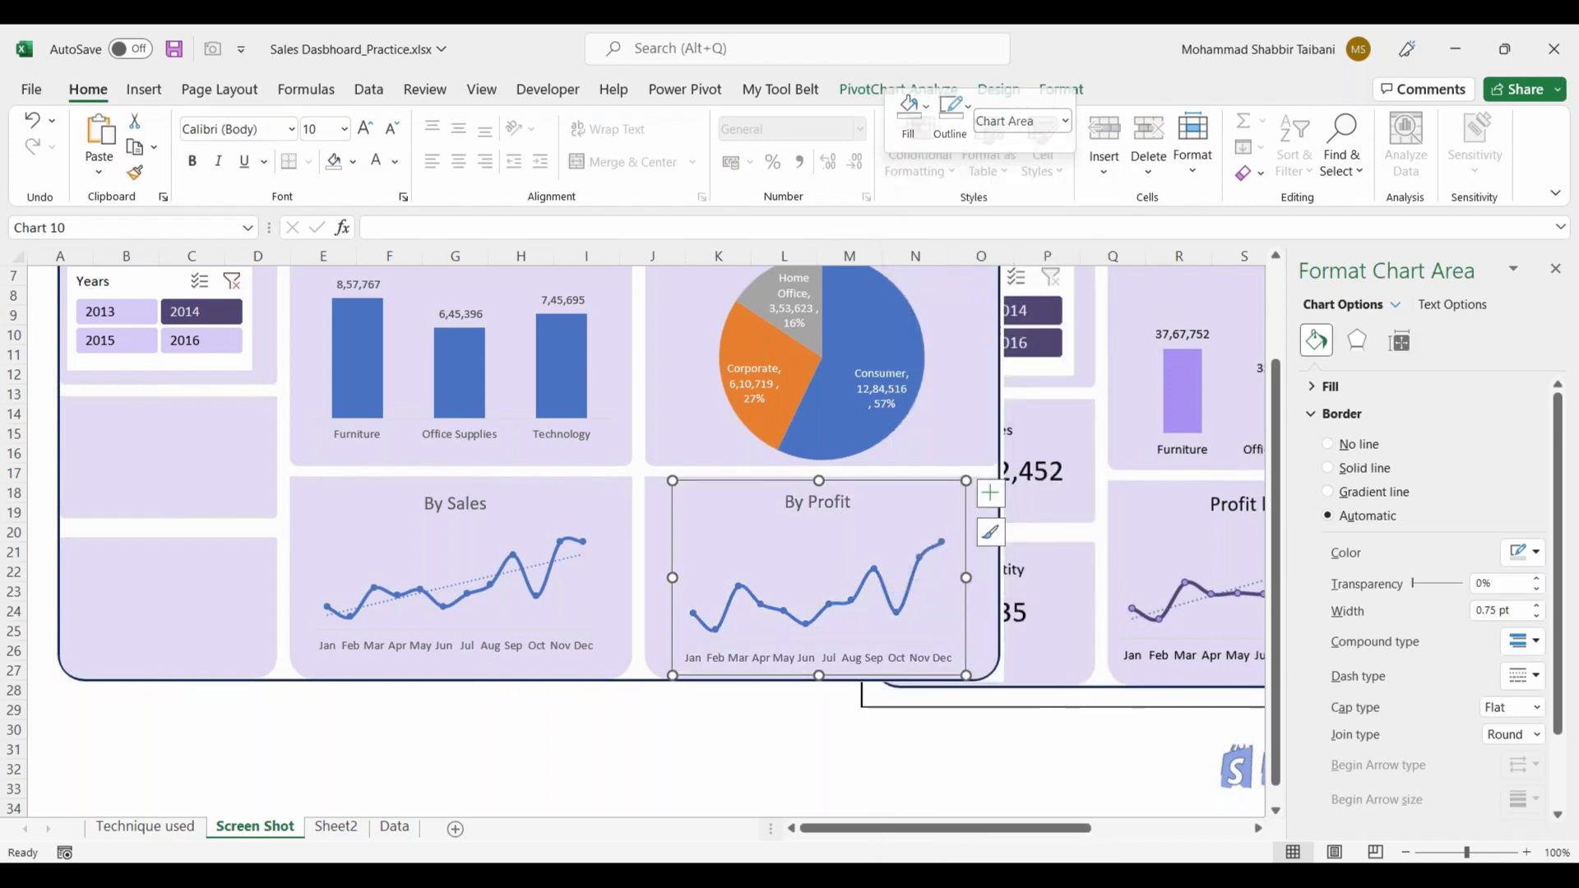
drag(964, 578, 981, 579)
click(723, 748)
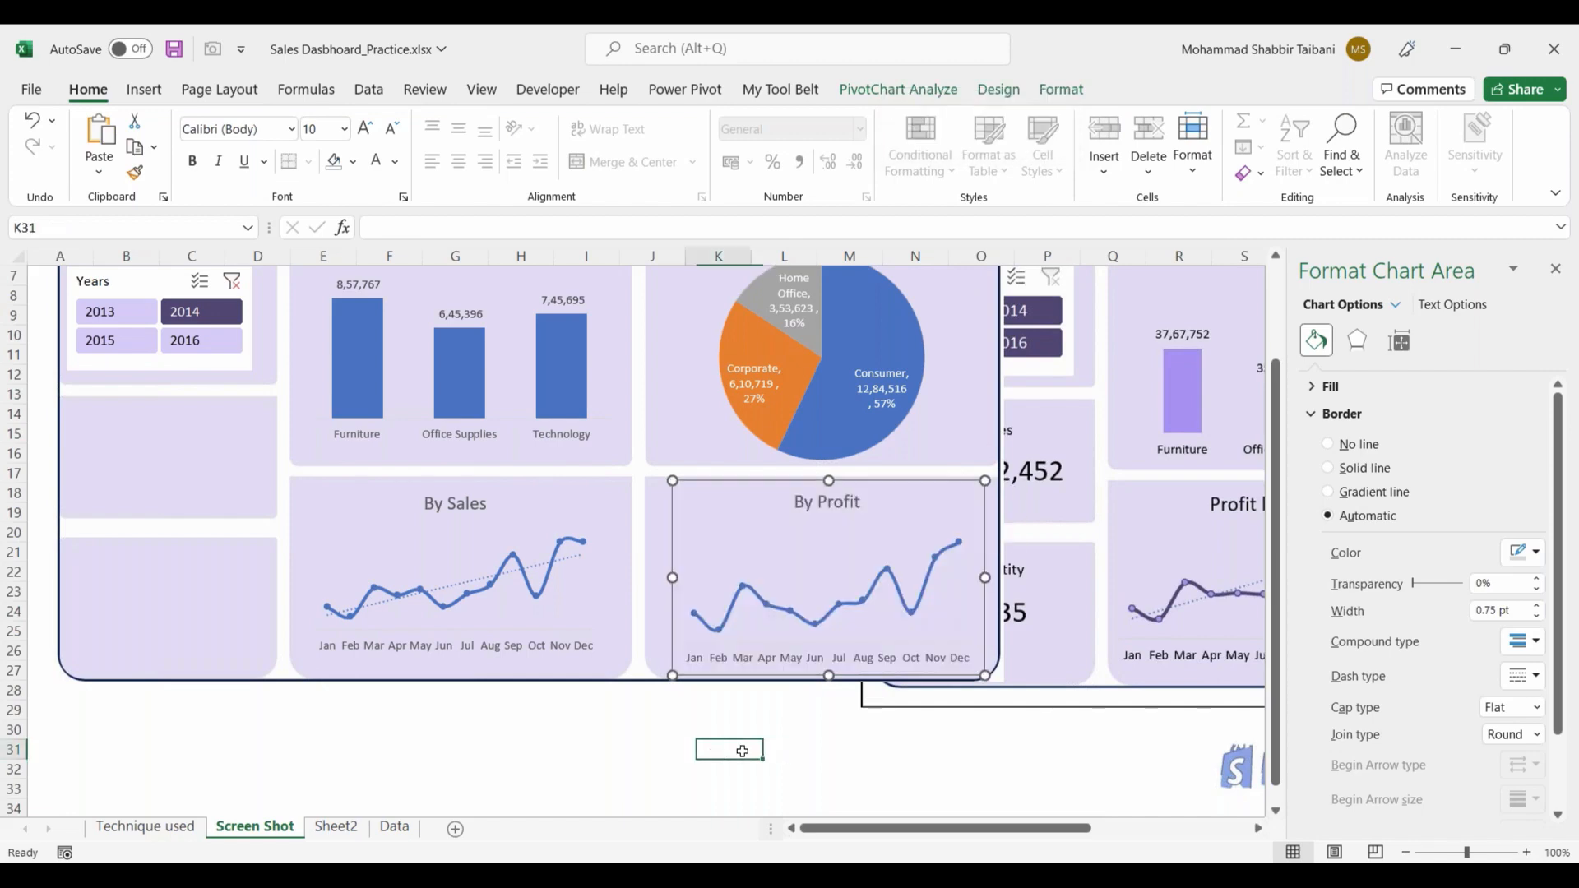
click(1008, 828)
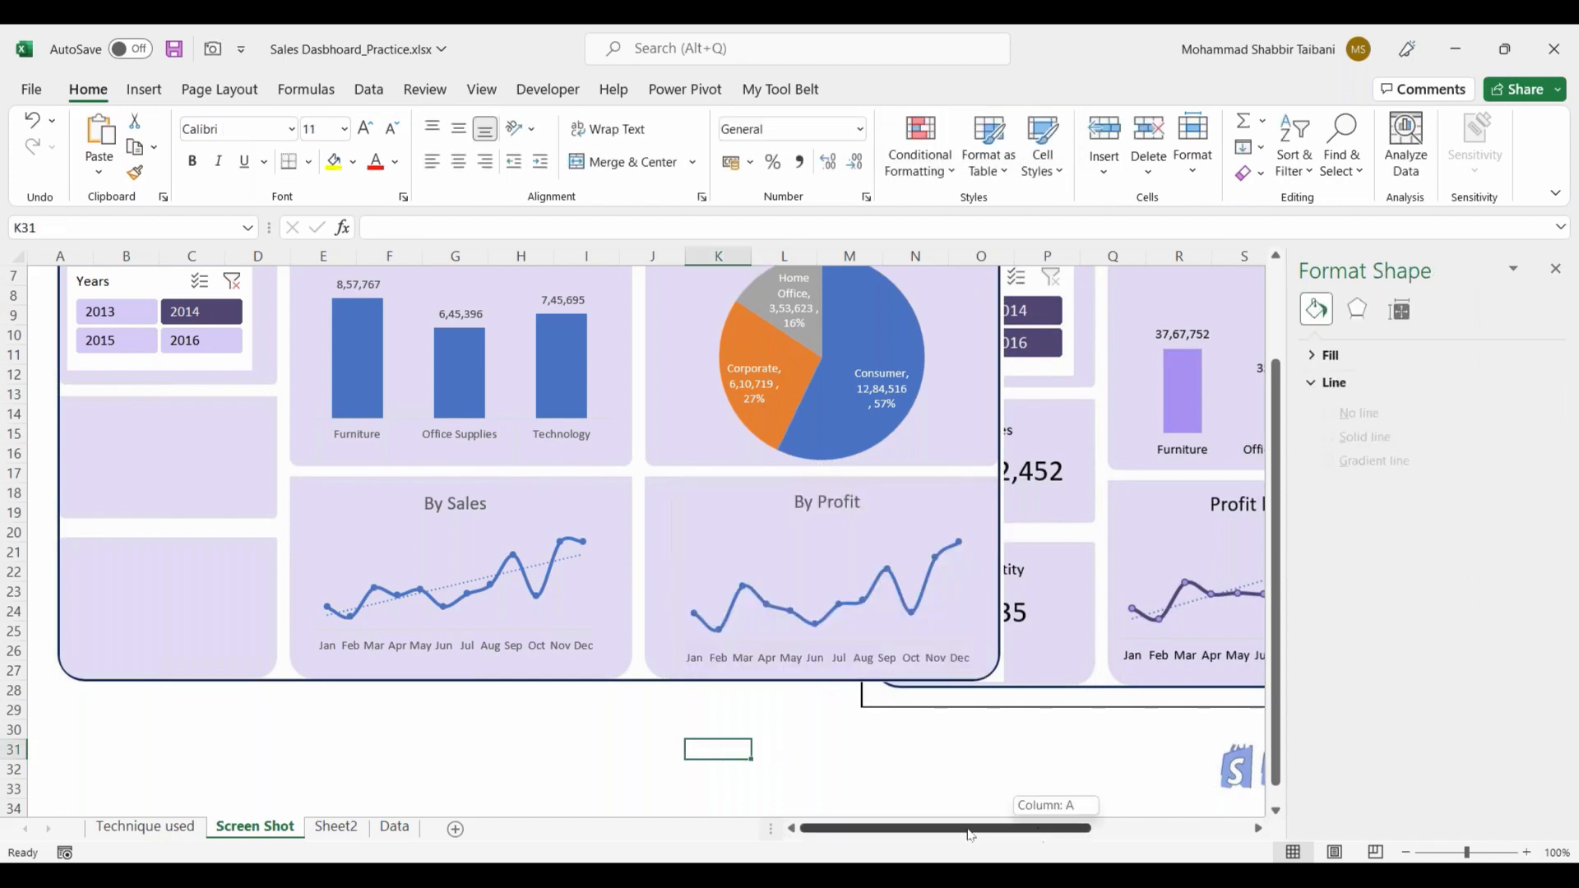
Step: Close the formatting pane and move the reference dashboard picture to the right so it clears the new dashboard
click(1555, 271)
scroll(663, 707, up, 2)
drag(1074, 310, 1247, 310)
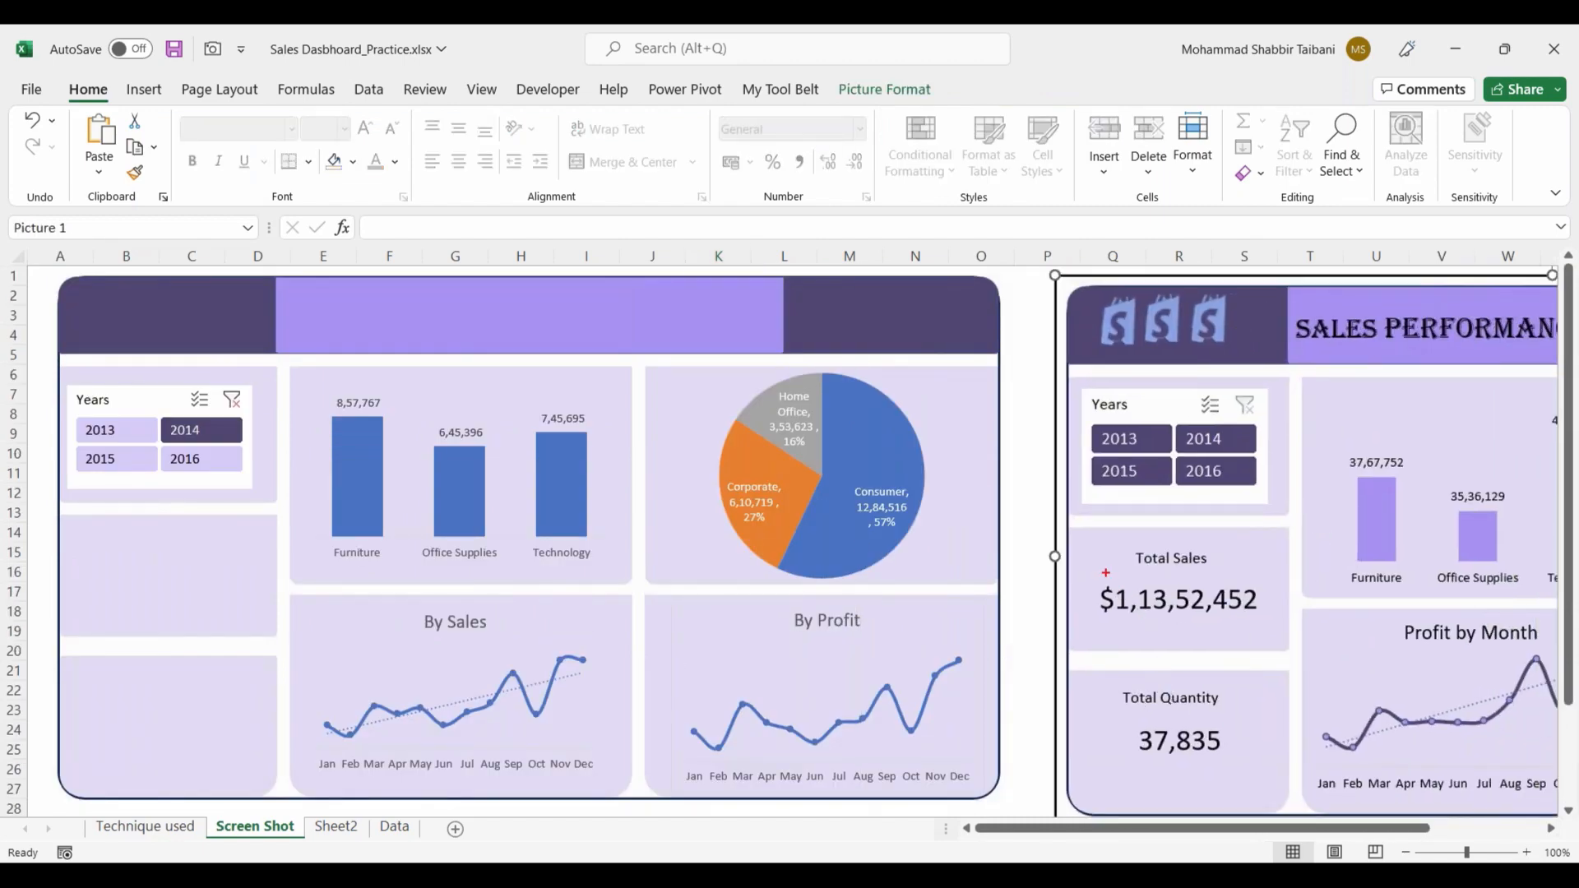
drag(1106, 563, 1268, 631)
drag(1108, 702, 1269, 772)
drag(97, 697, 213, 776)
drag(335, 287, 710, 341)
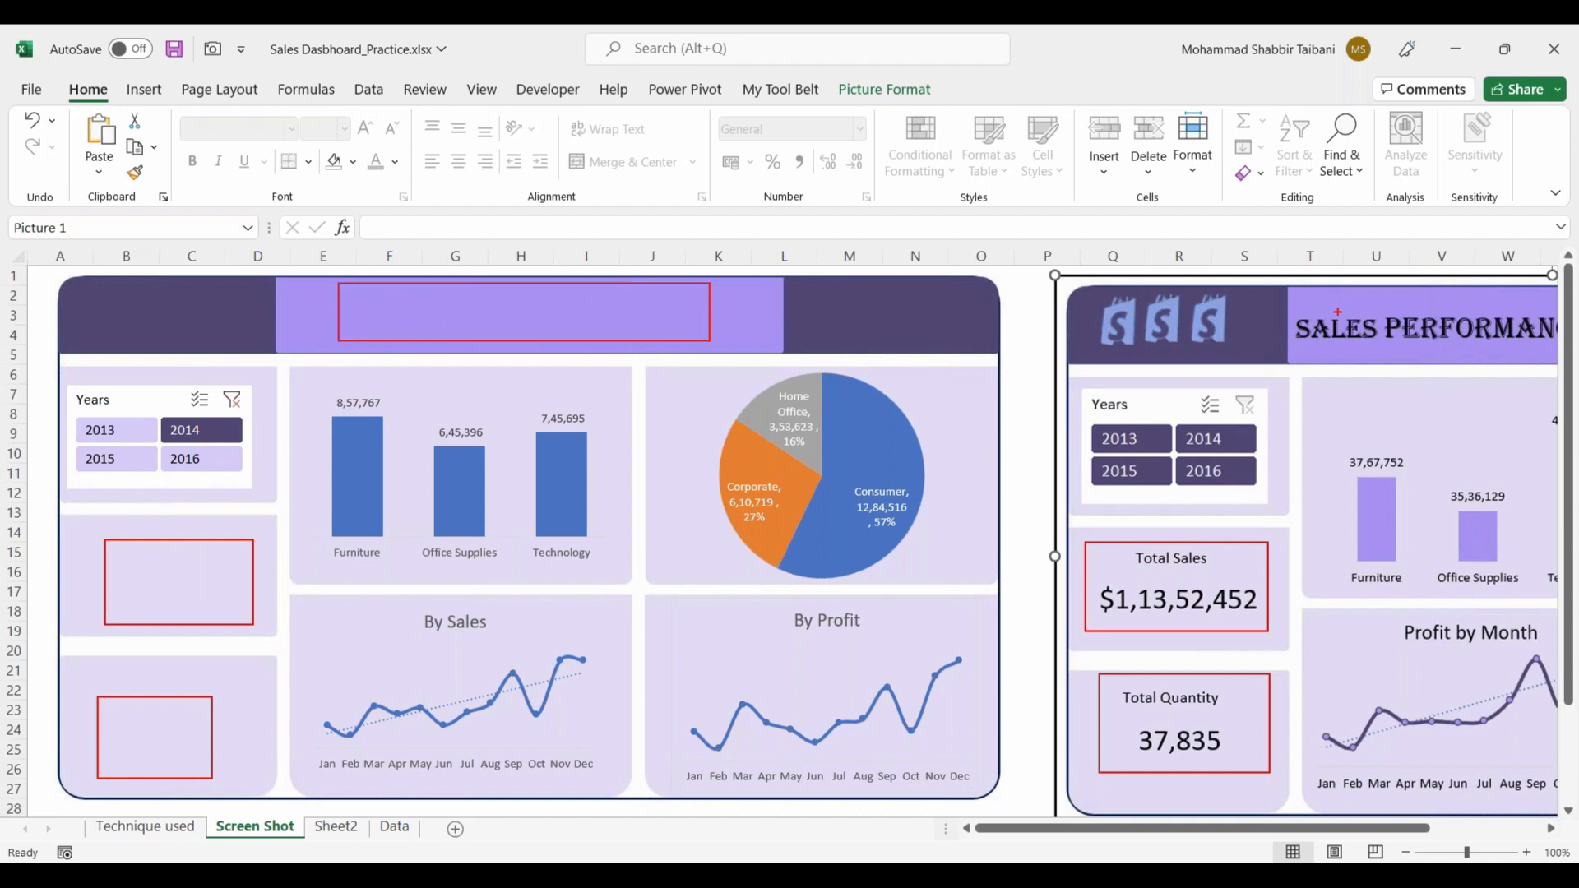
drag(102, 295, 225, 334)
drag(824, 285, 936, 339)
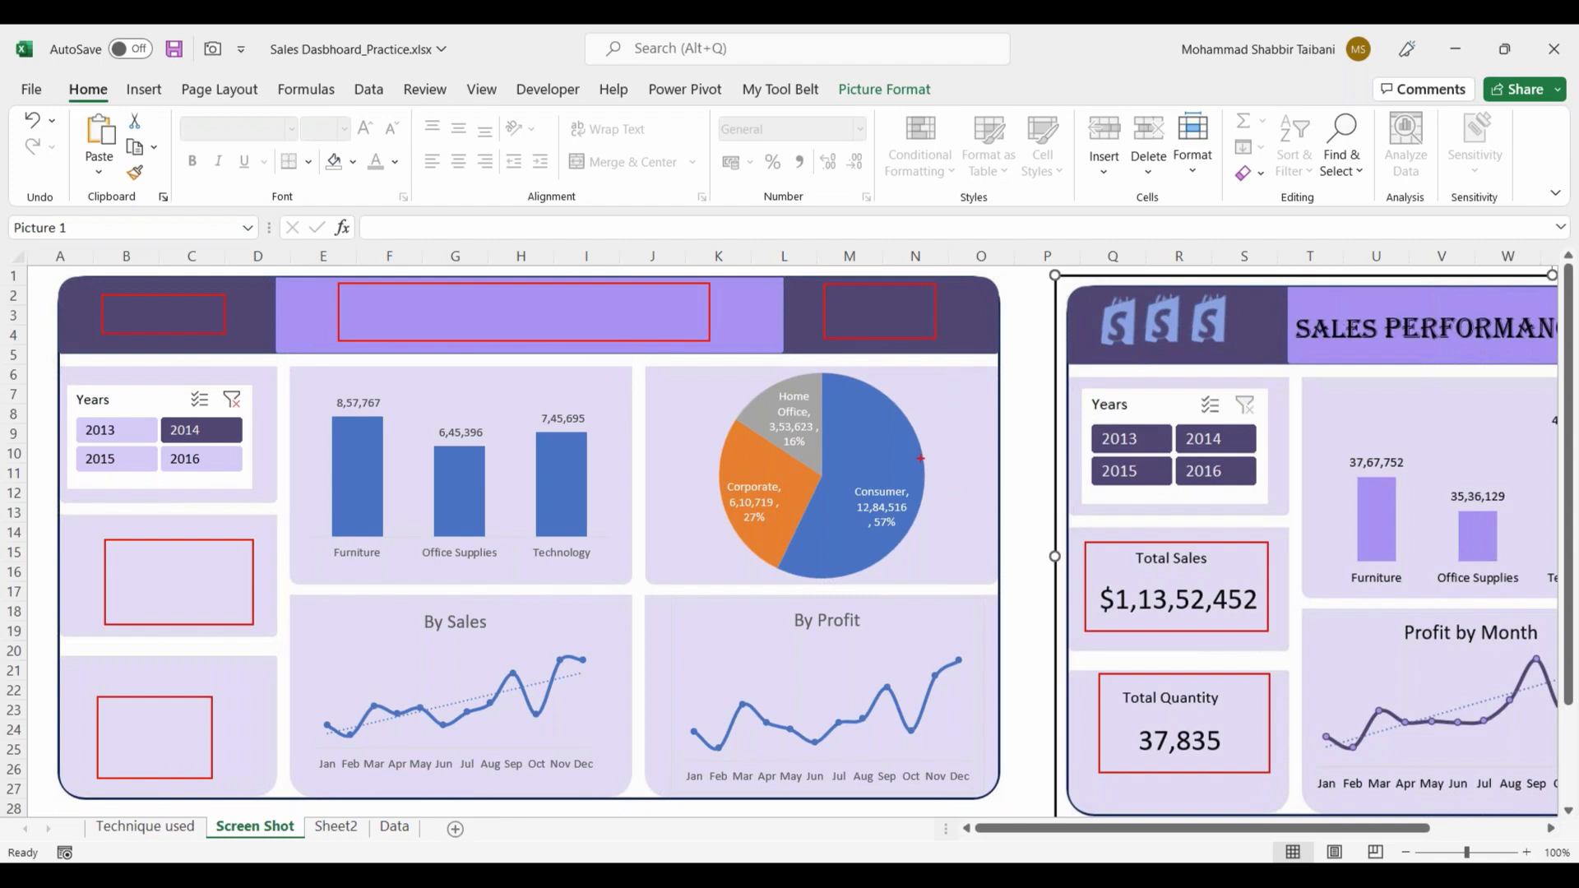
key(Escape)
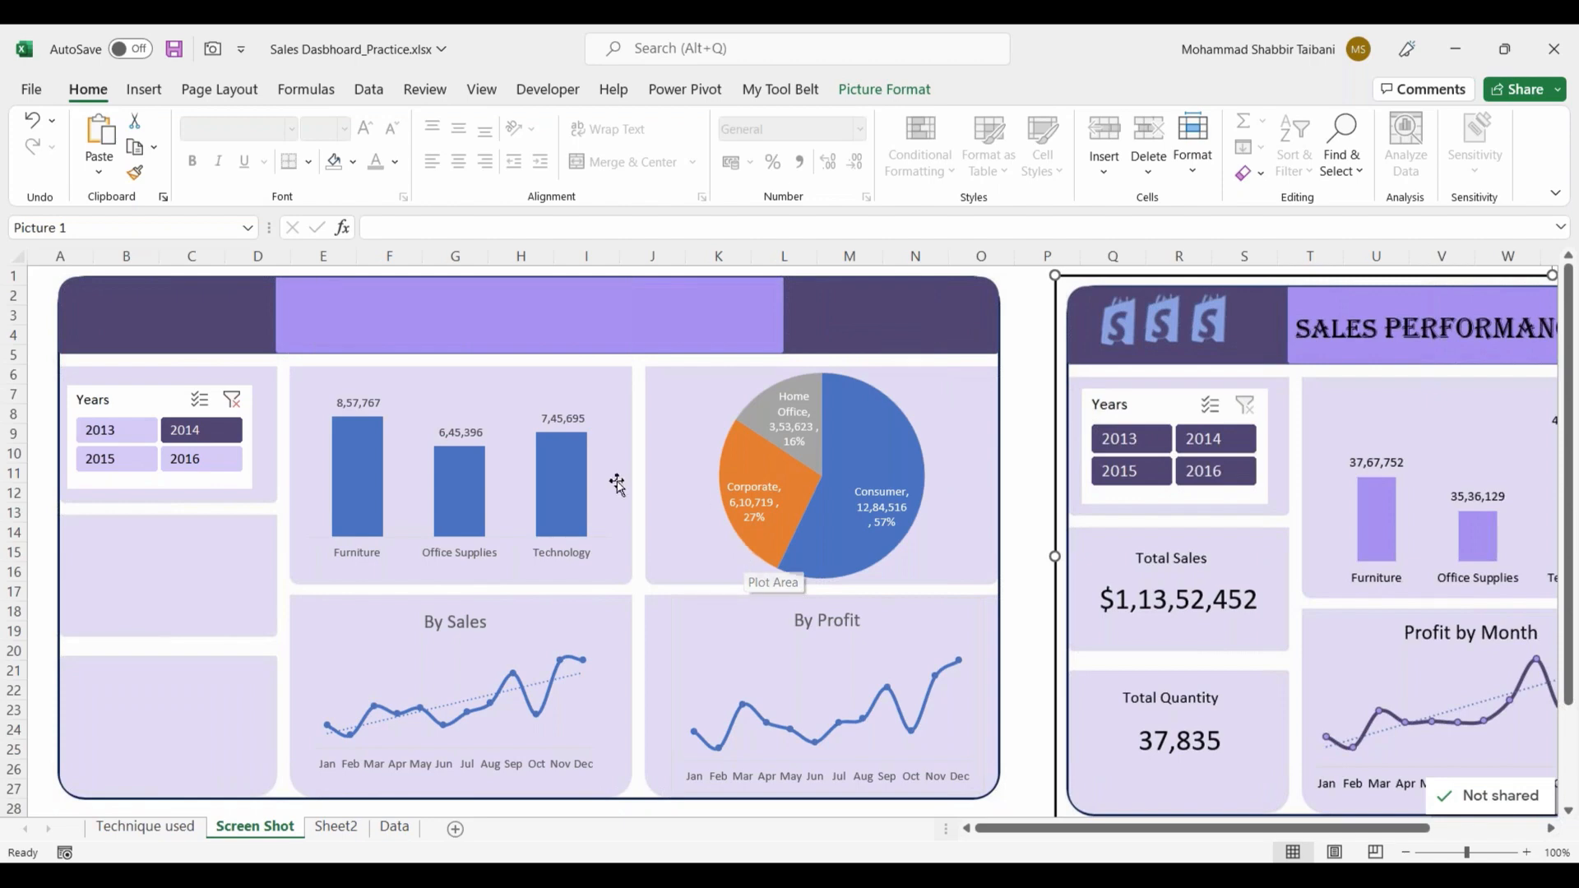
click(1027, 477)
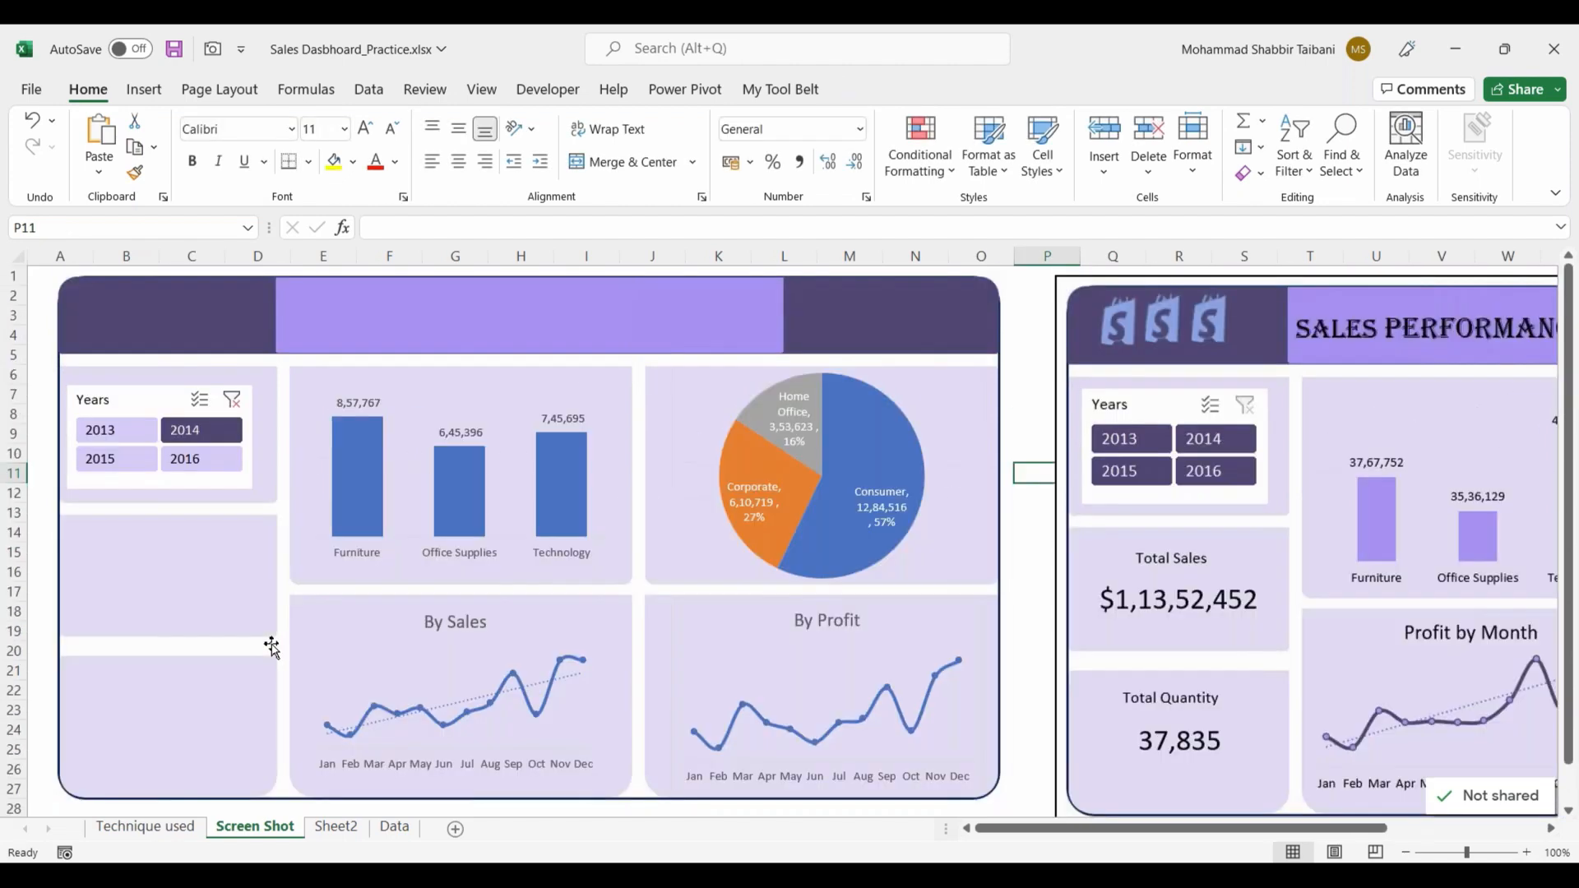
scroll(272, 647, down, 7)
scroll(272, 648, up, 7)
Step: Review the techniques listed on the Technique used sheet and return to the Screen Shot sheet
click(161, 830)
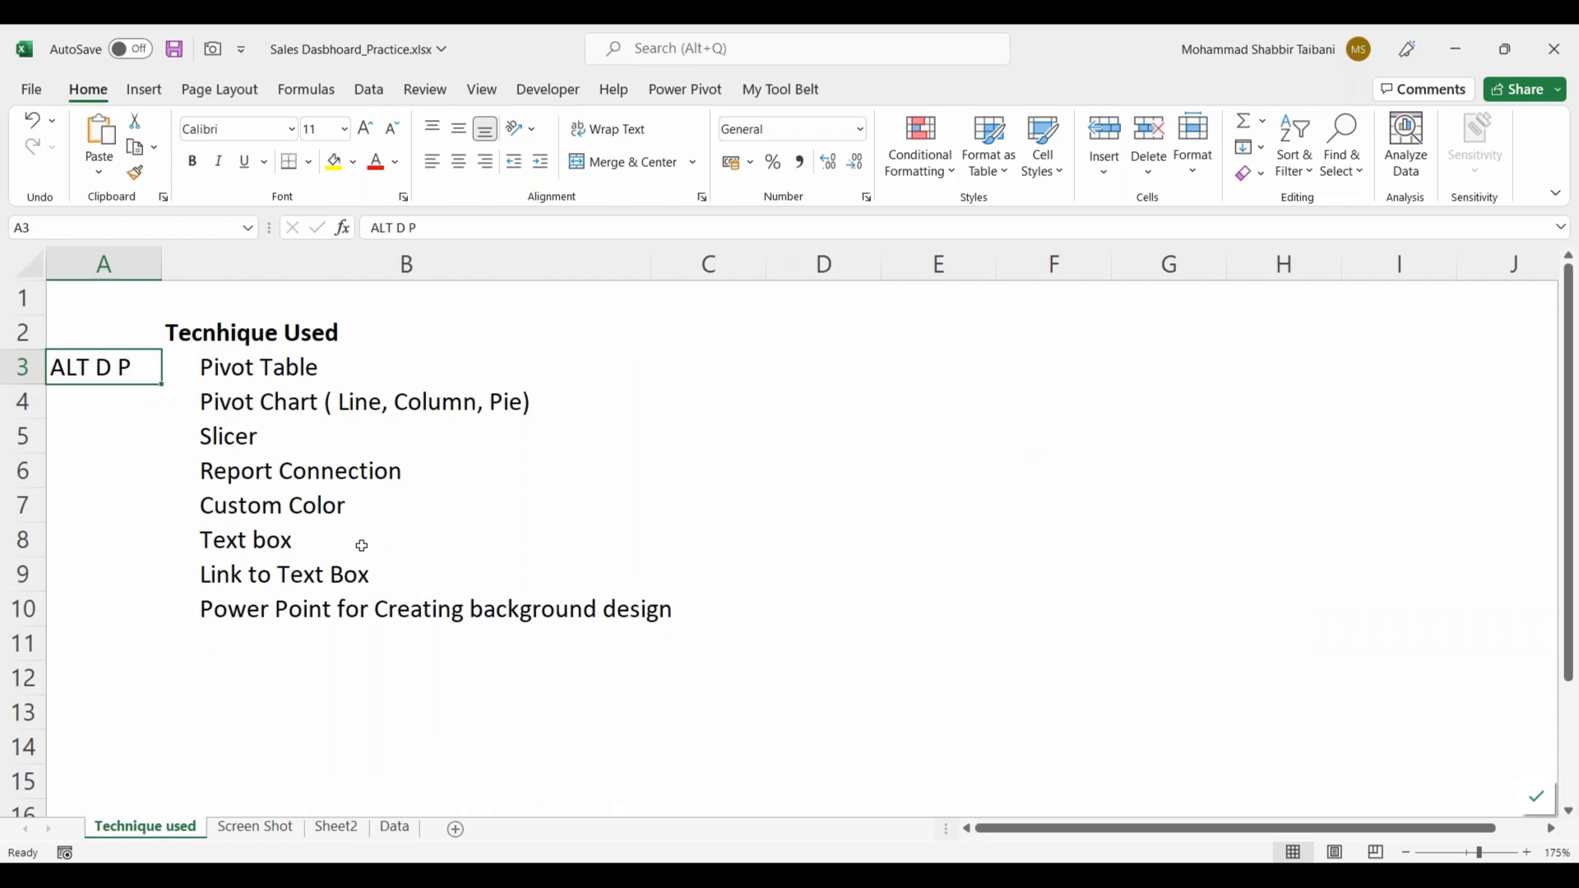
click(391, 475)
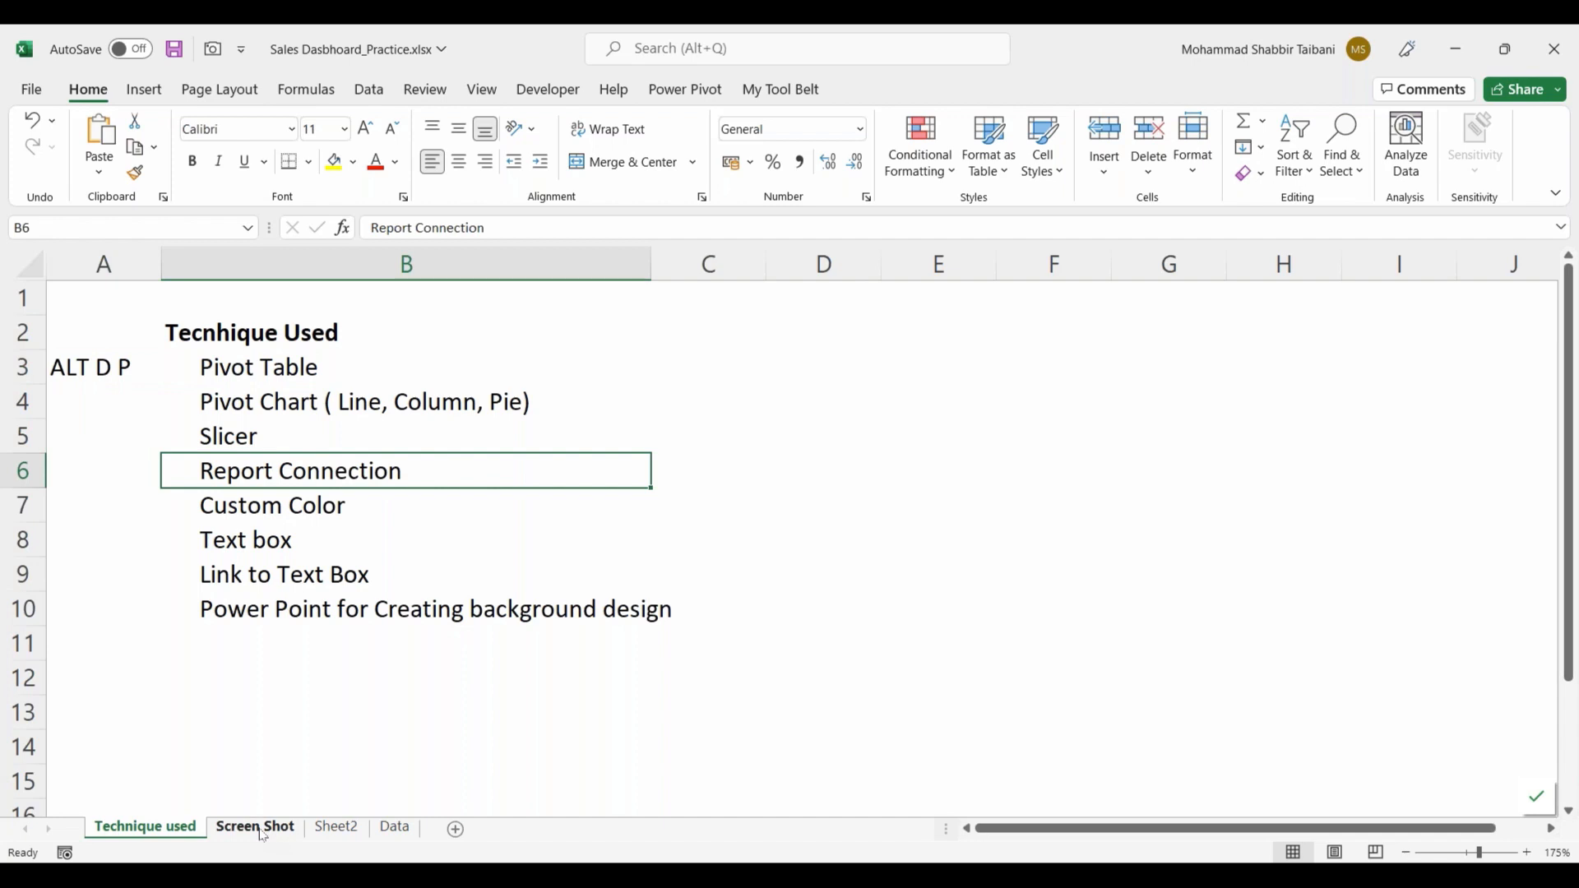
click(257, 827)
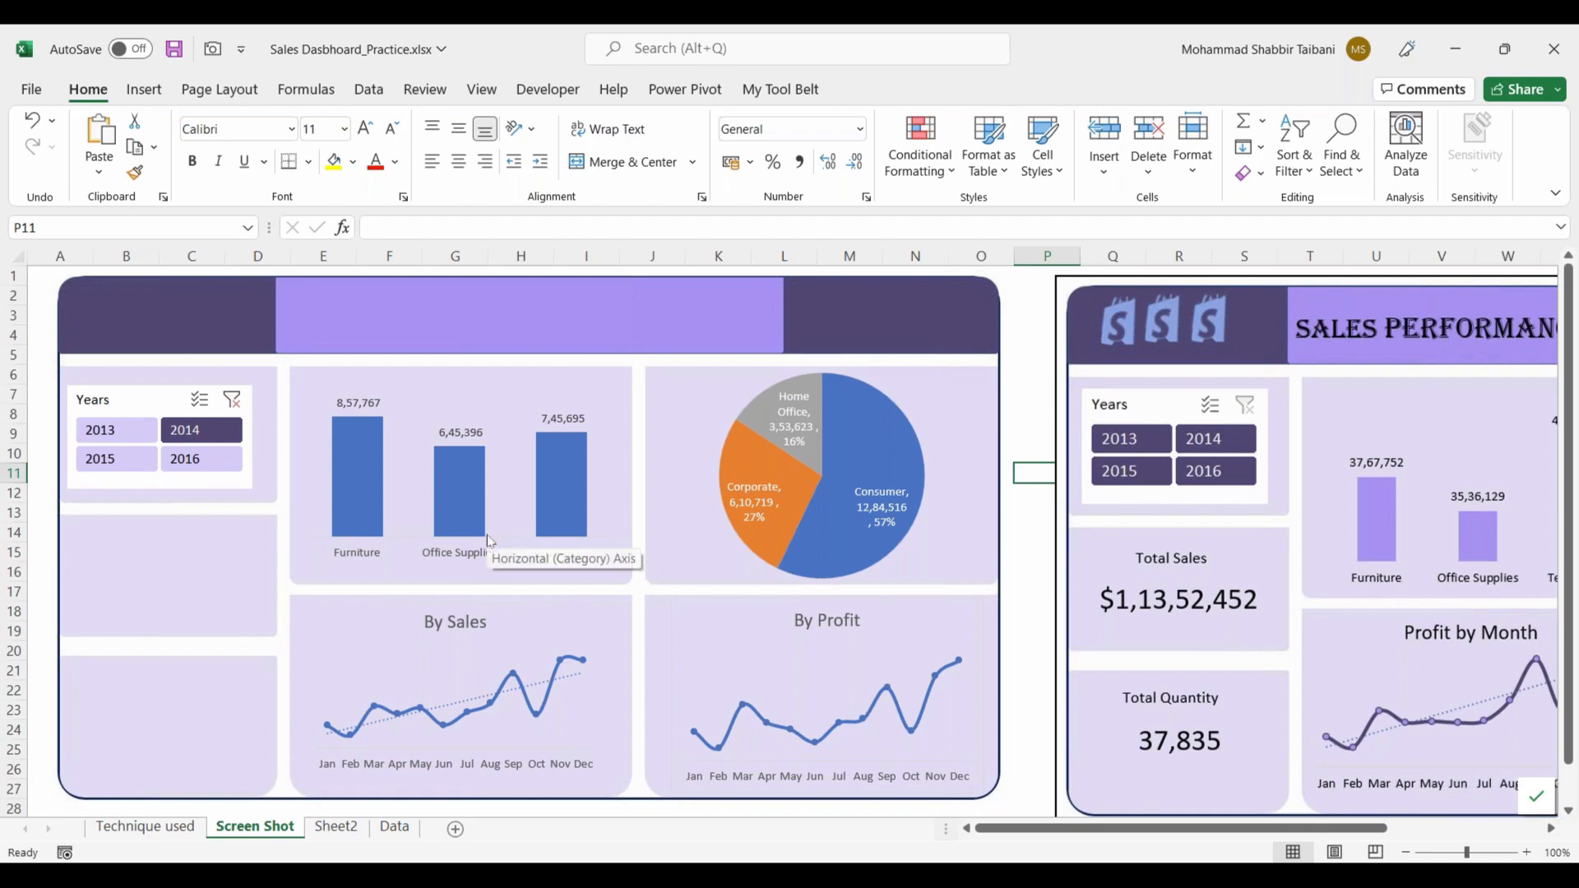
Step: On Sheet2, copy the category sales PivotTable and paste the duplicate below it at cell A12
click(337, 827)
click(73, 317)
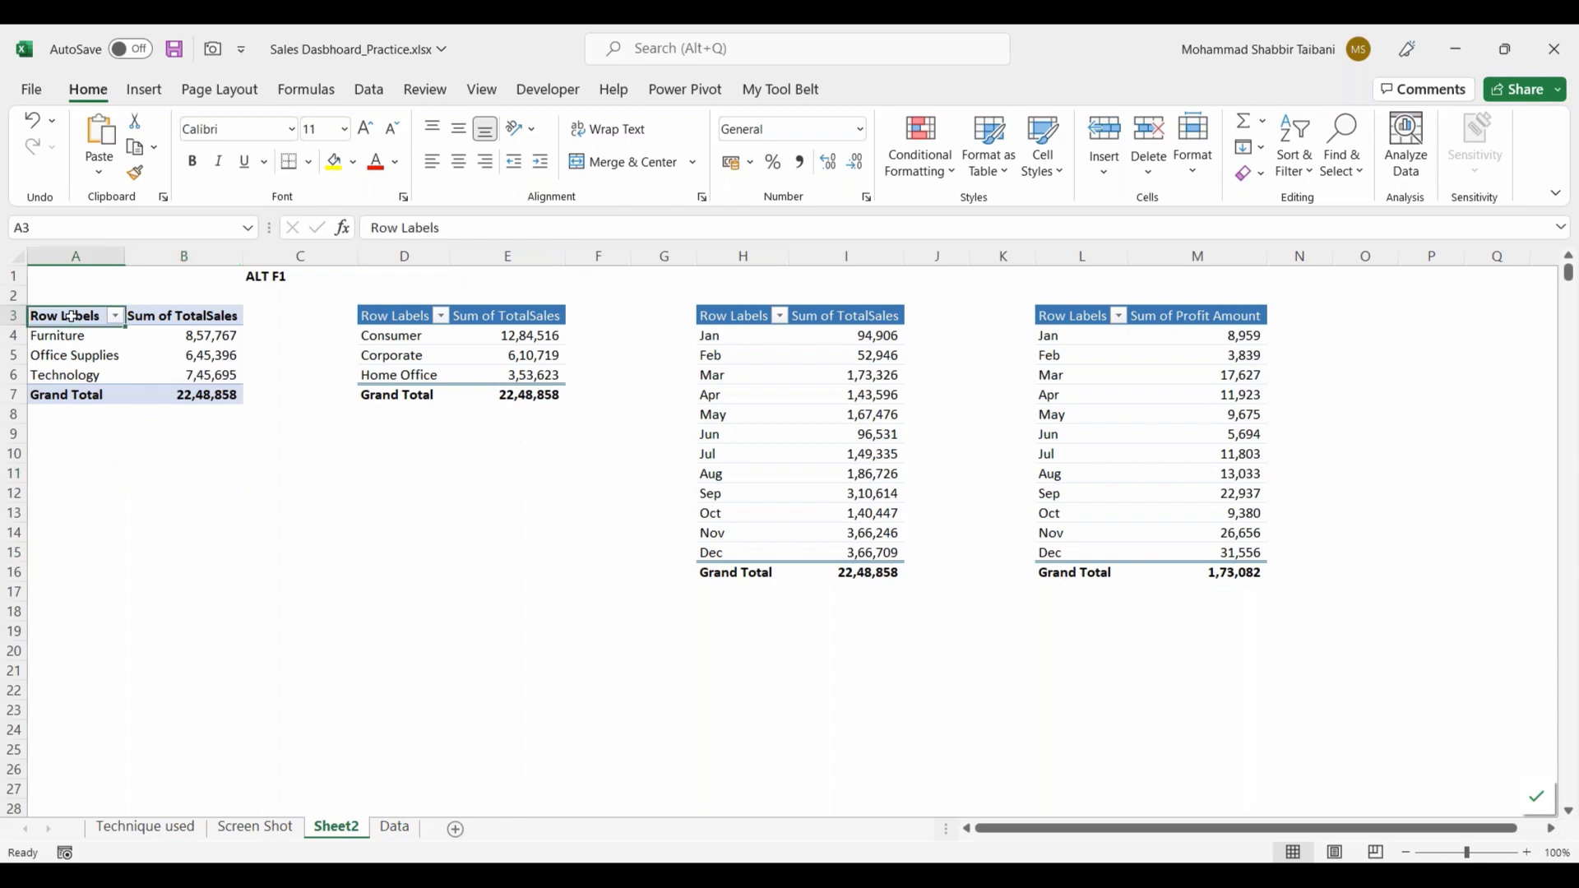
click(210, 398)
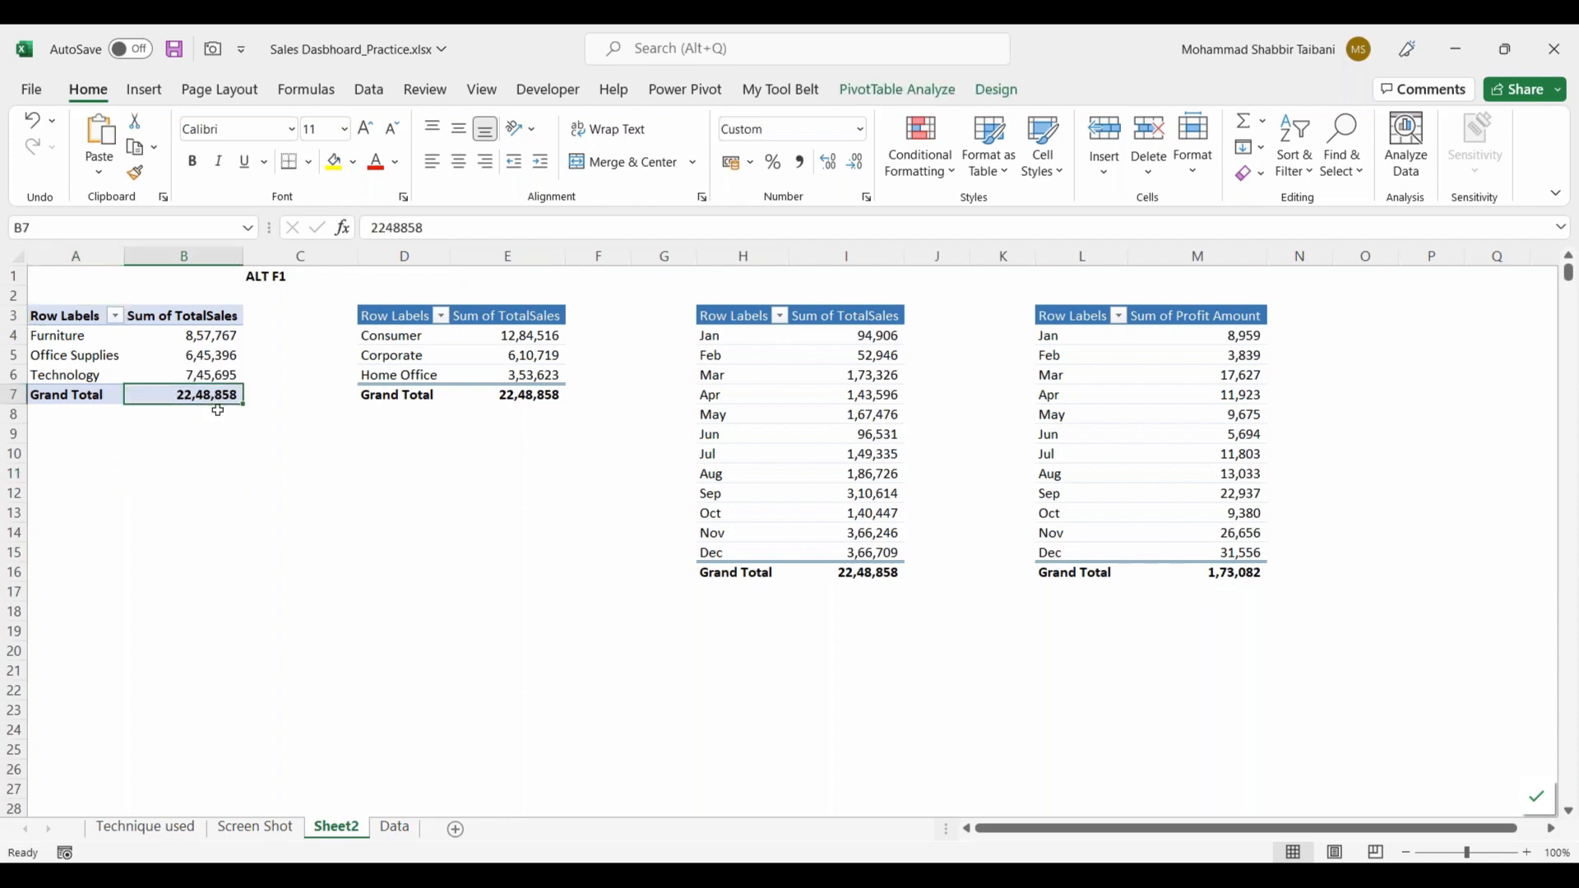
click(85, 319)
shift+click(193, 390)
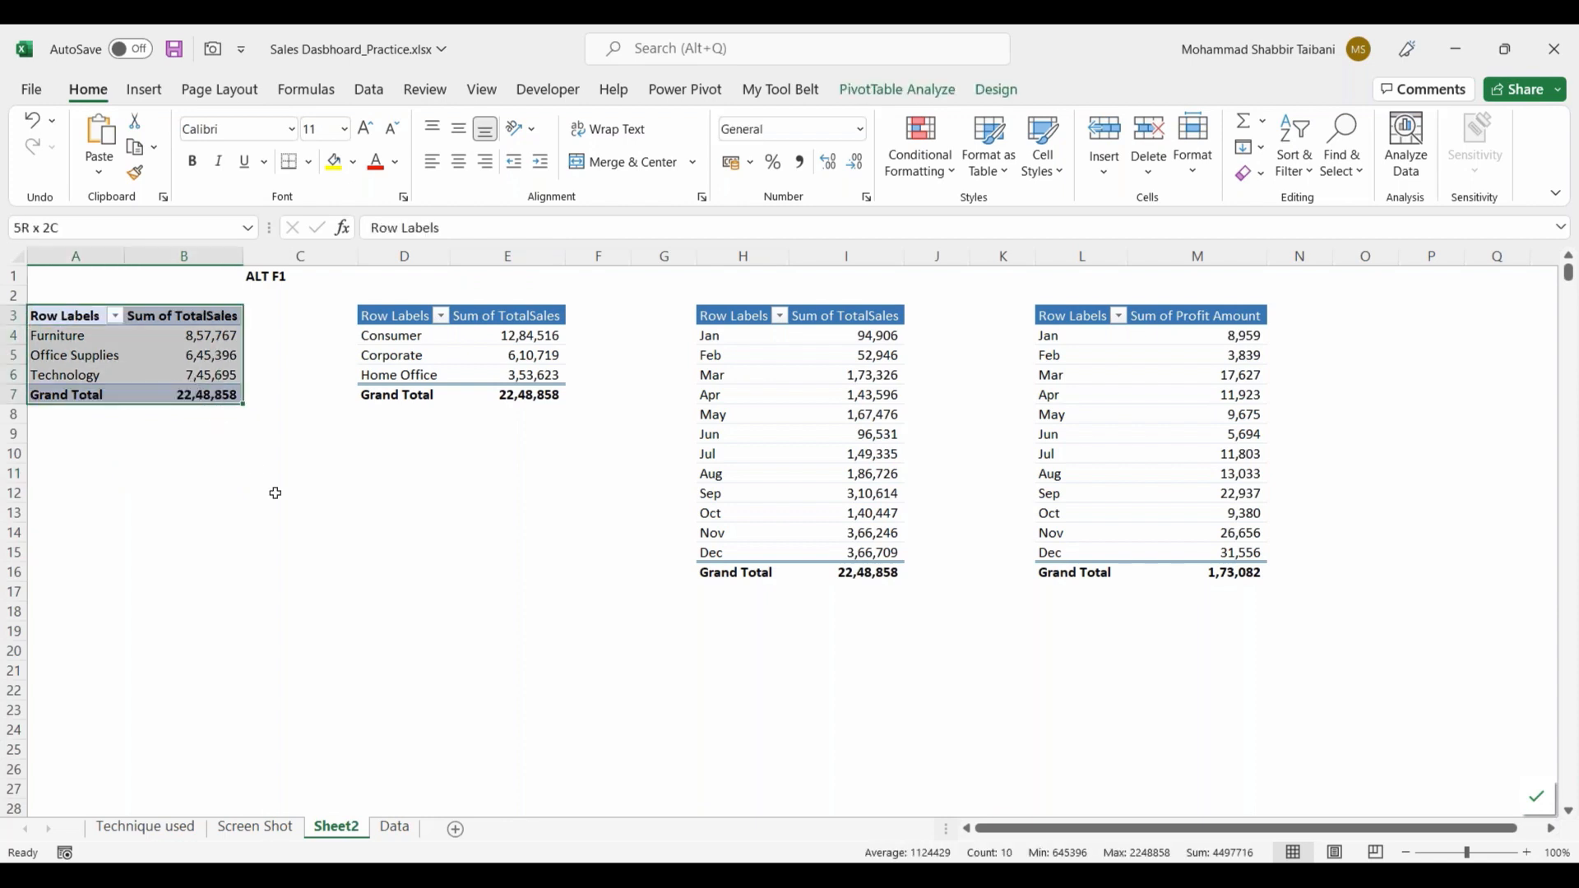
key(ctrl+c)
click(79, 487)
key(ctrl+v)
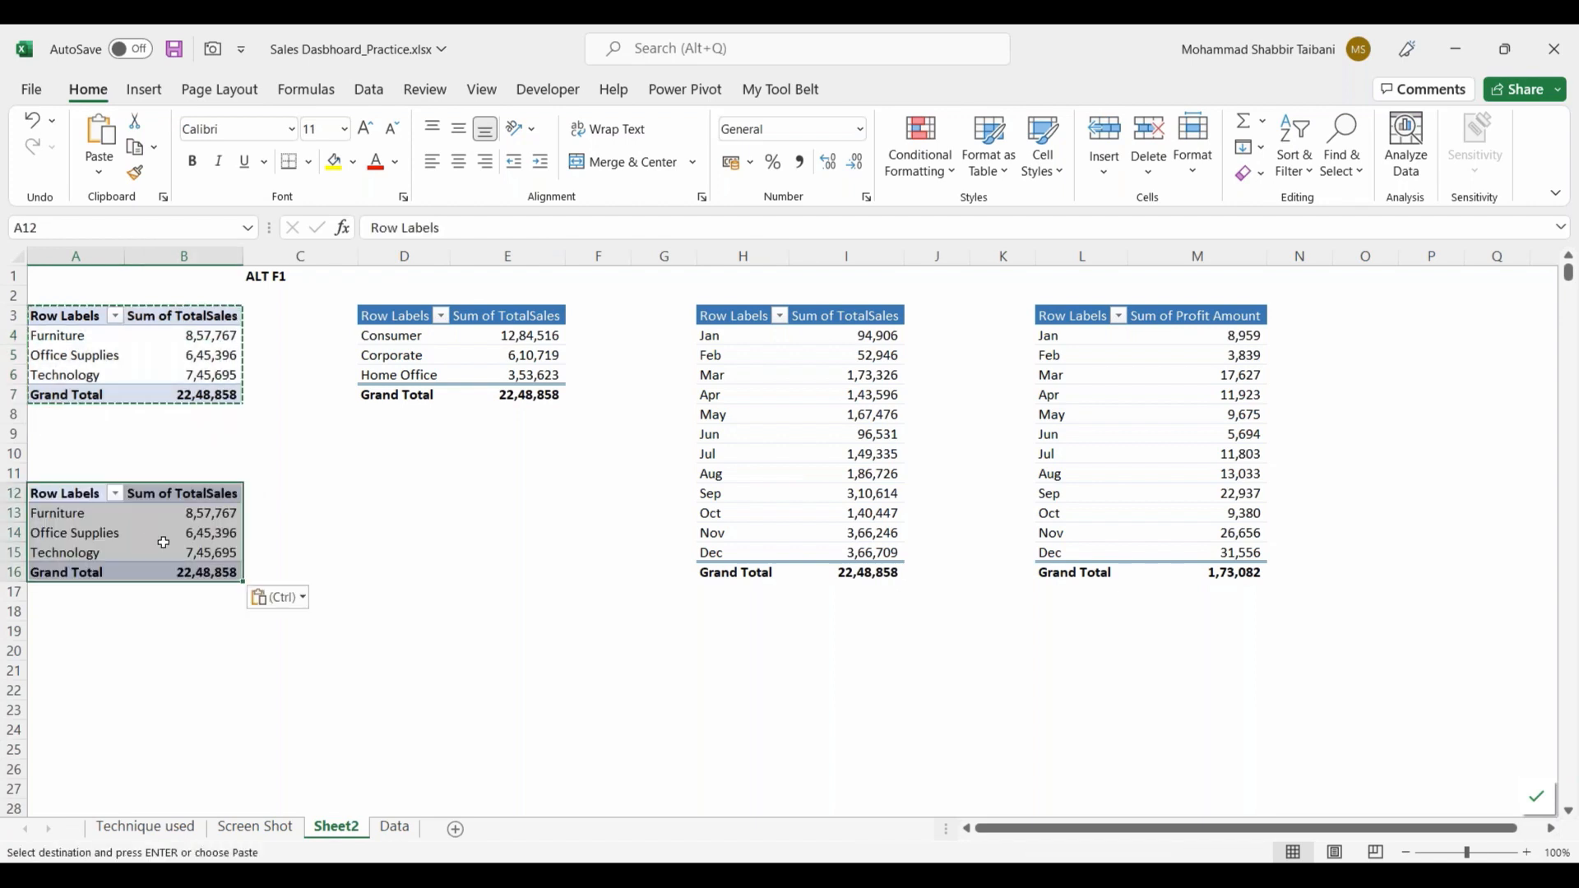
Step: Remove the Category field from the rows of the PivotTable at A12, keeping only Sum of TotalSales
click(202, 529)
right_click(202, 532)
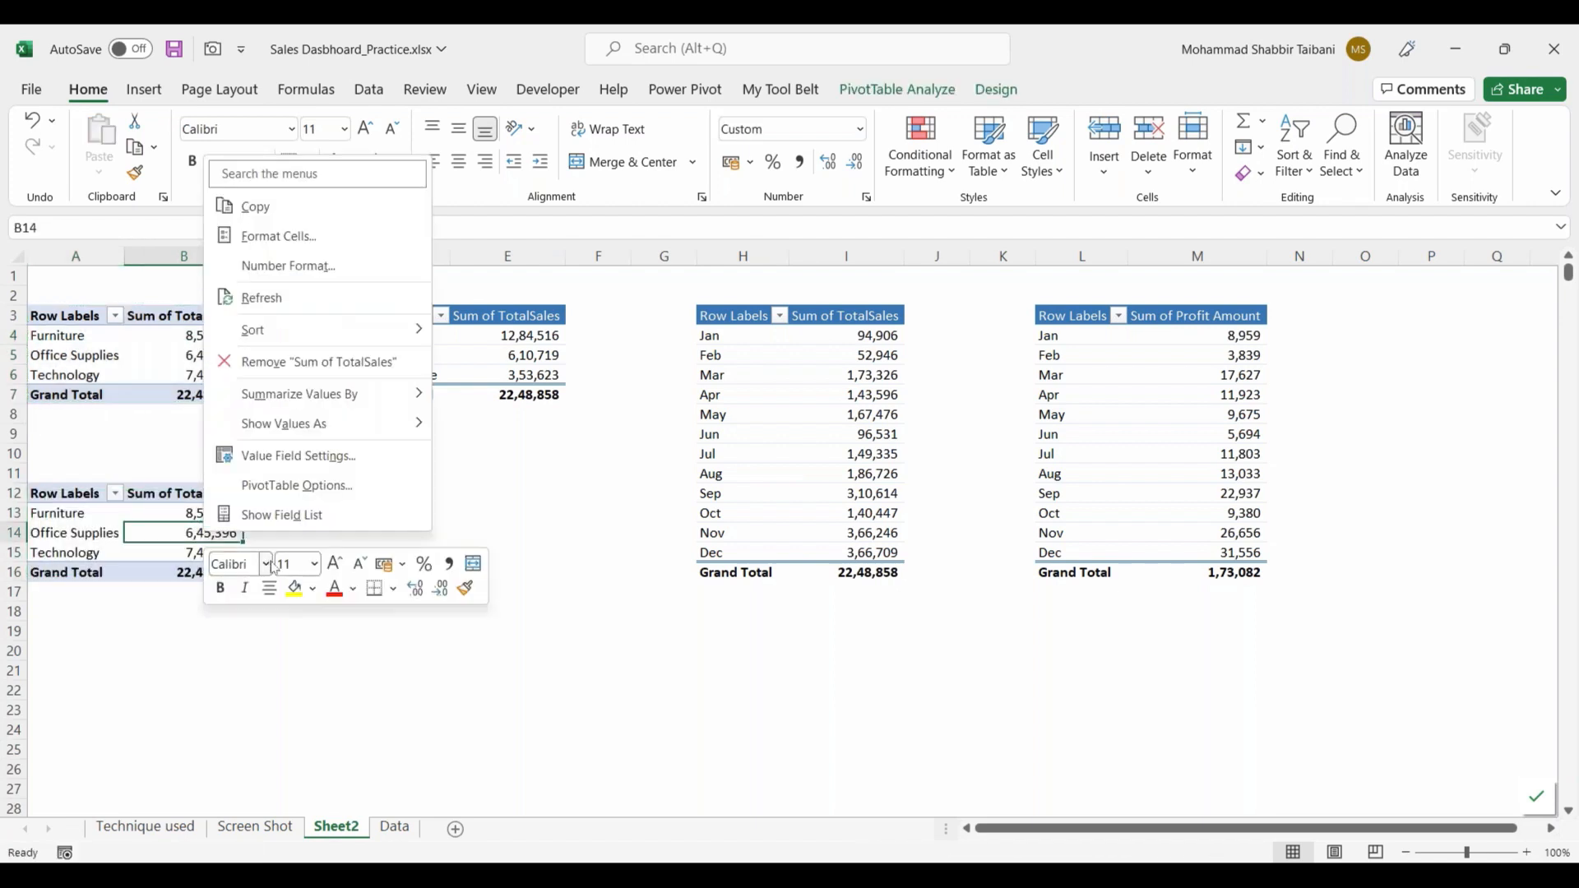
click(267, 516)
drag(1467, 604, 97, 514)
Step: Copy the total sales PivotTable at A12 to cell A17 and compare its fields with the category PivotTable
key(ctrl+c)
click(77, 596)
key(ctrl+v)
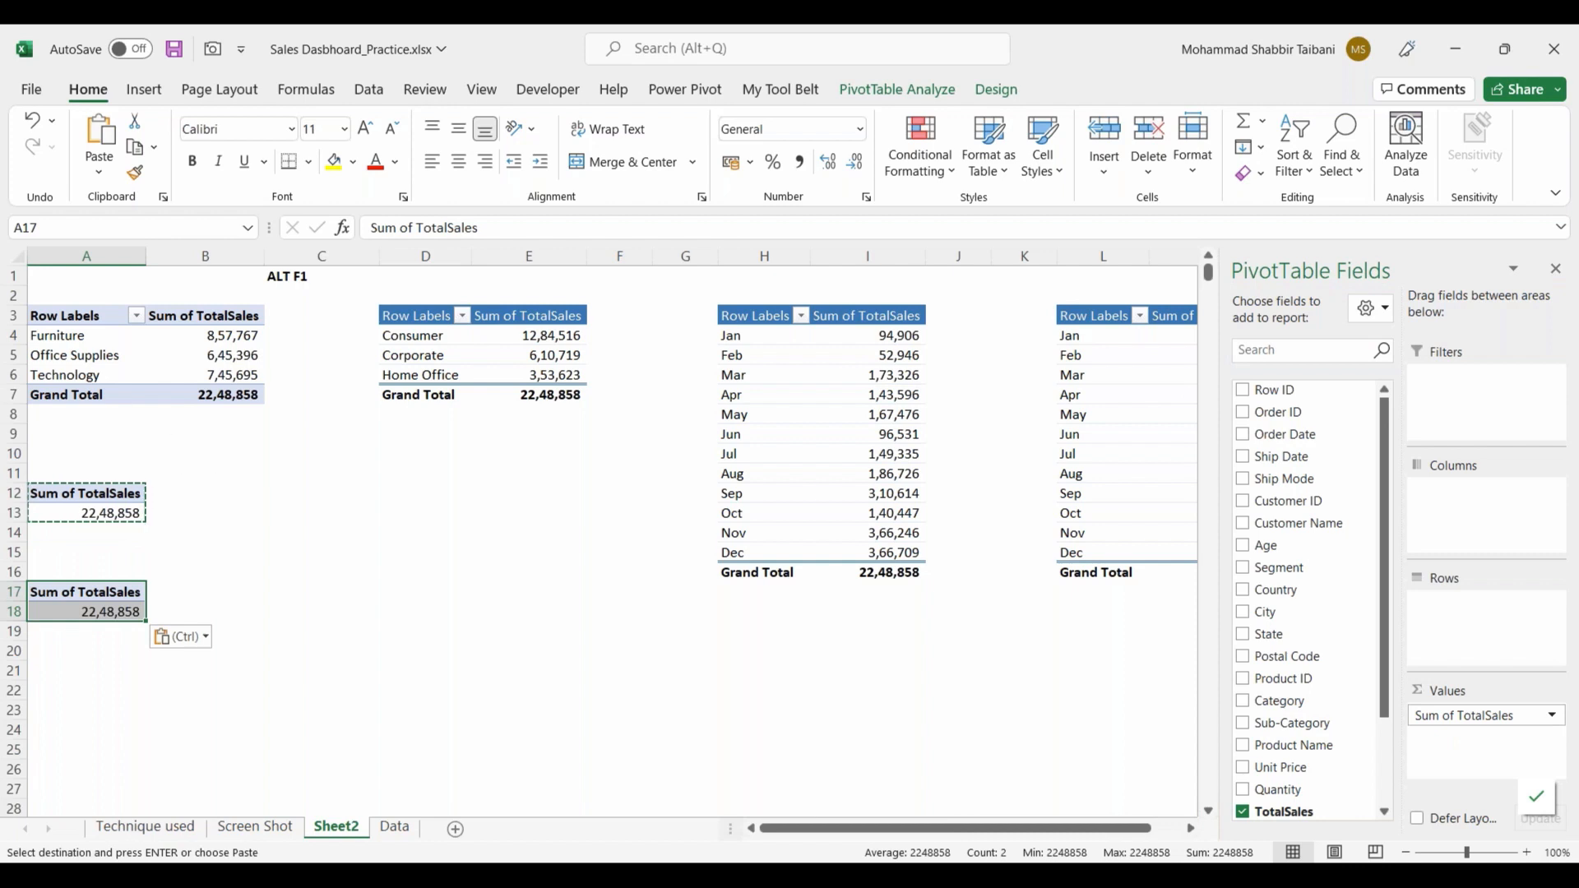
drag(74, 319, 247, 396)
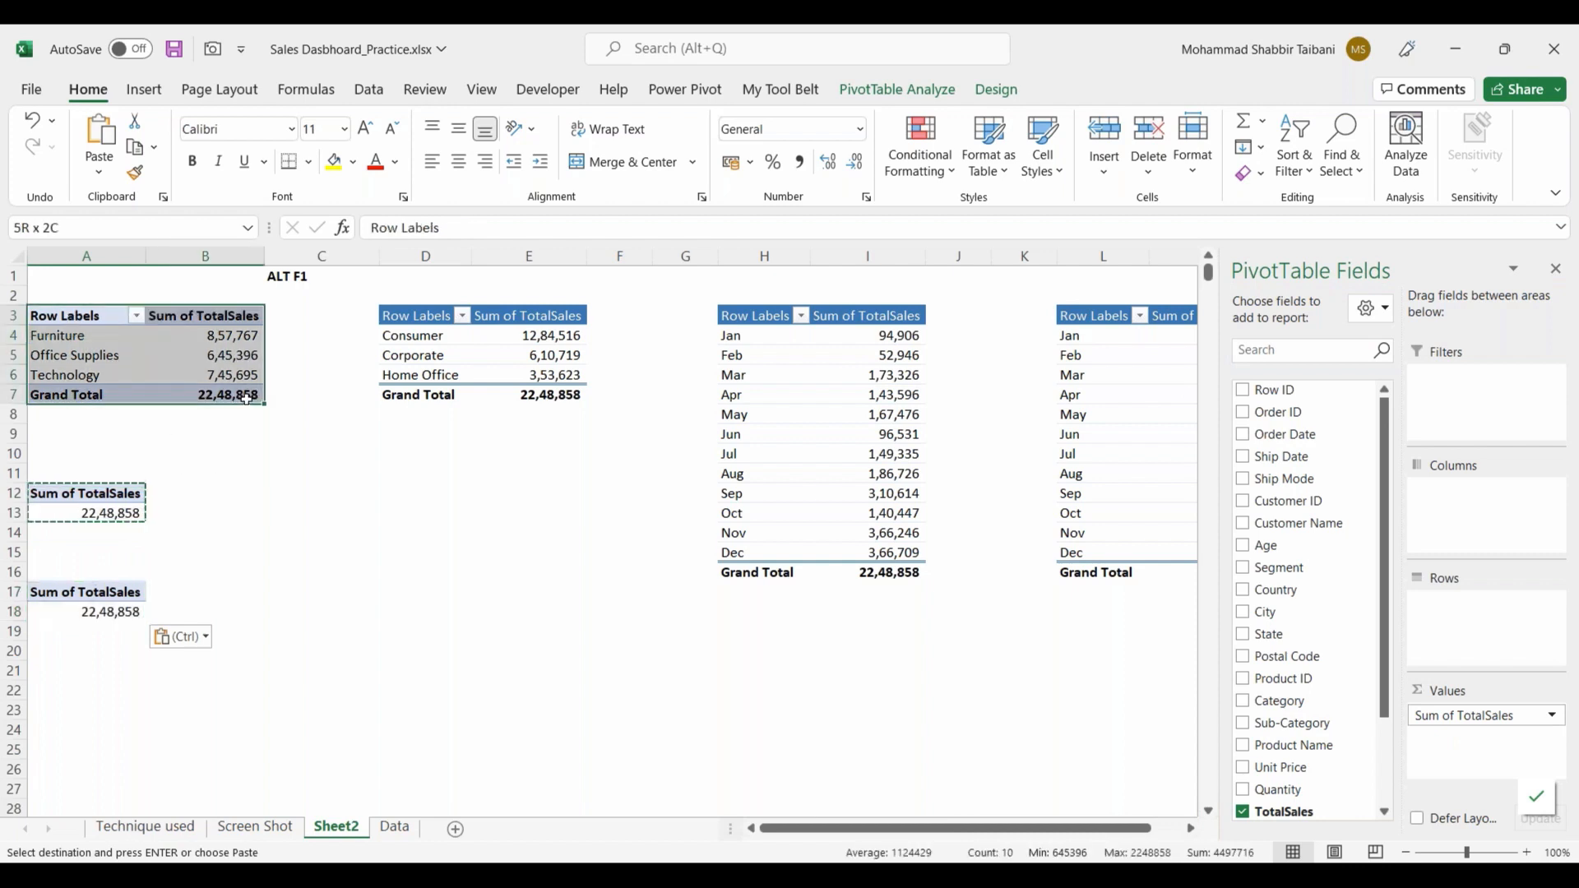
click(82, 494)
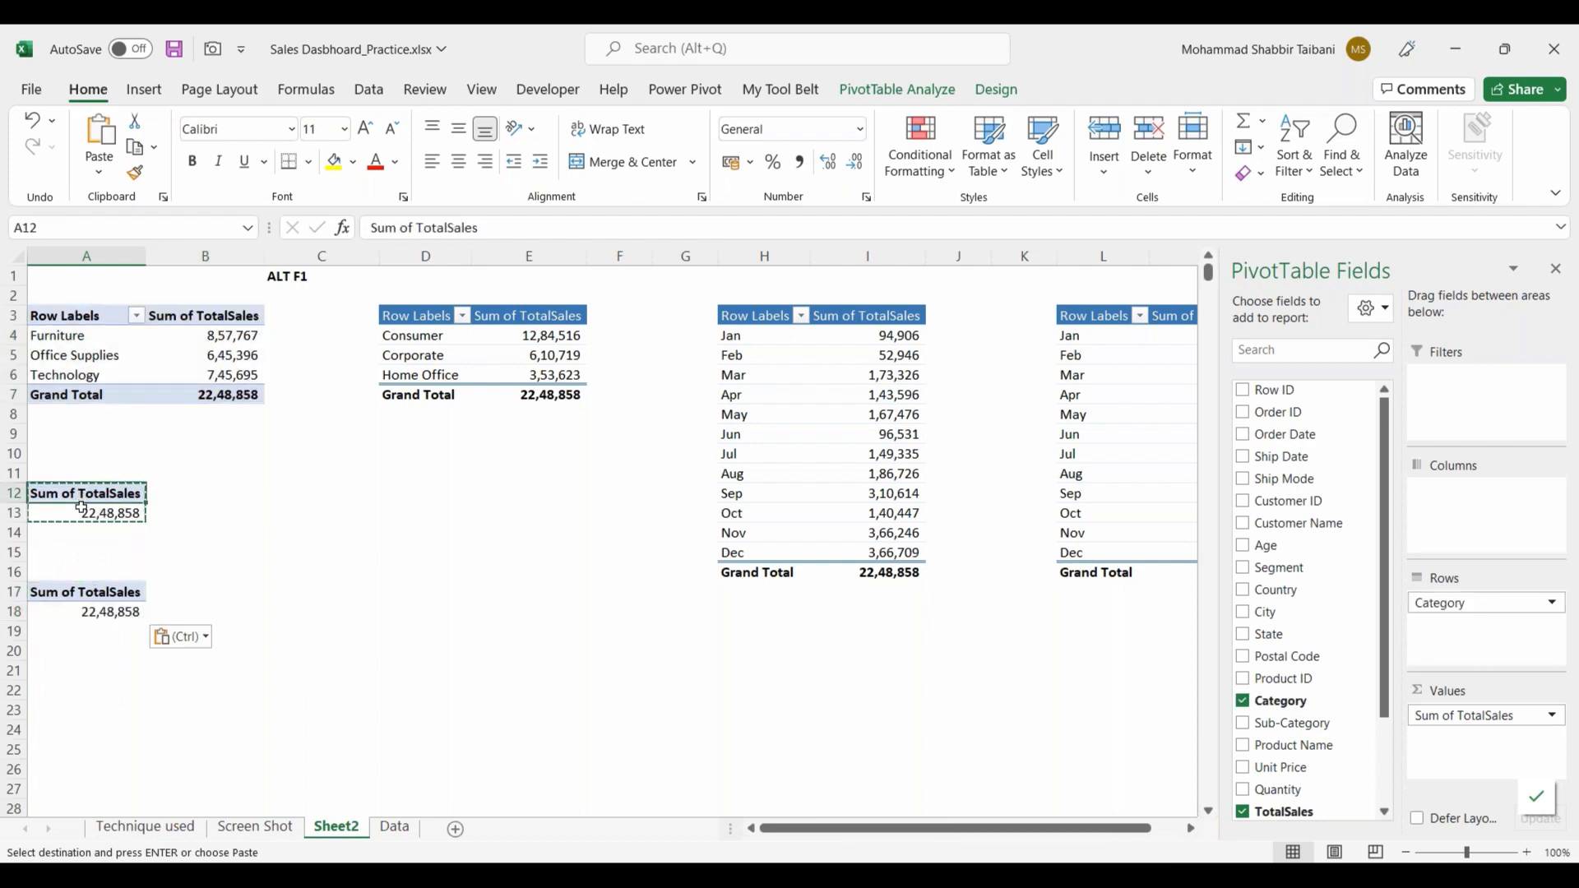
drag(82, 507, 83, 514)
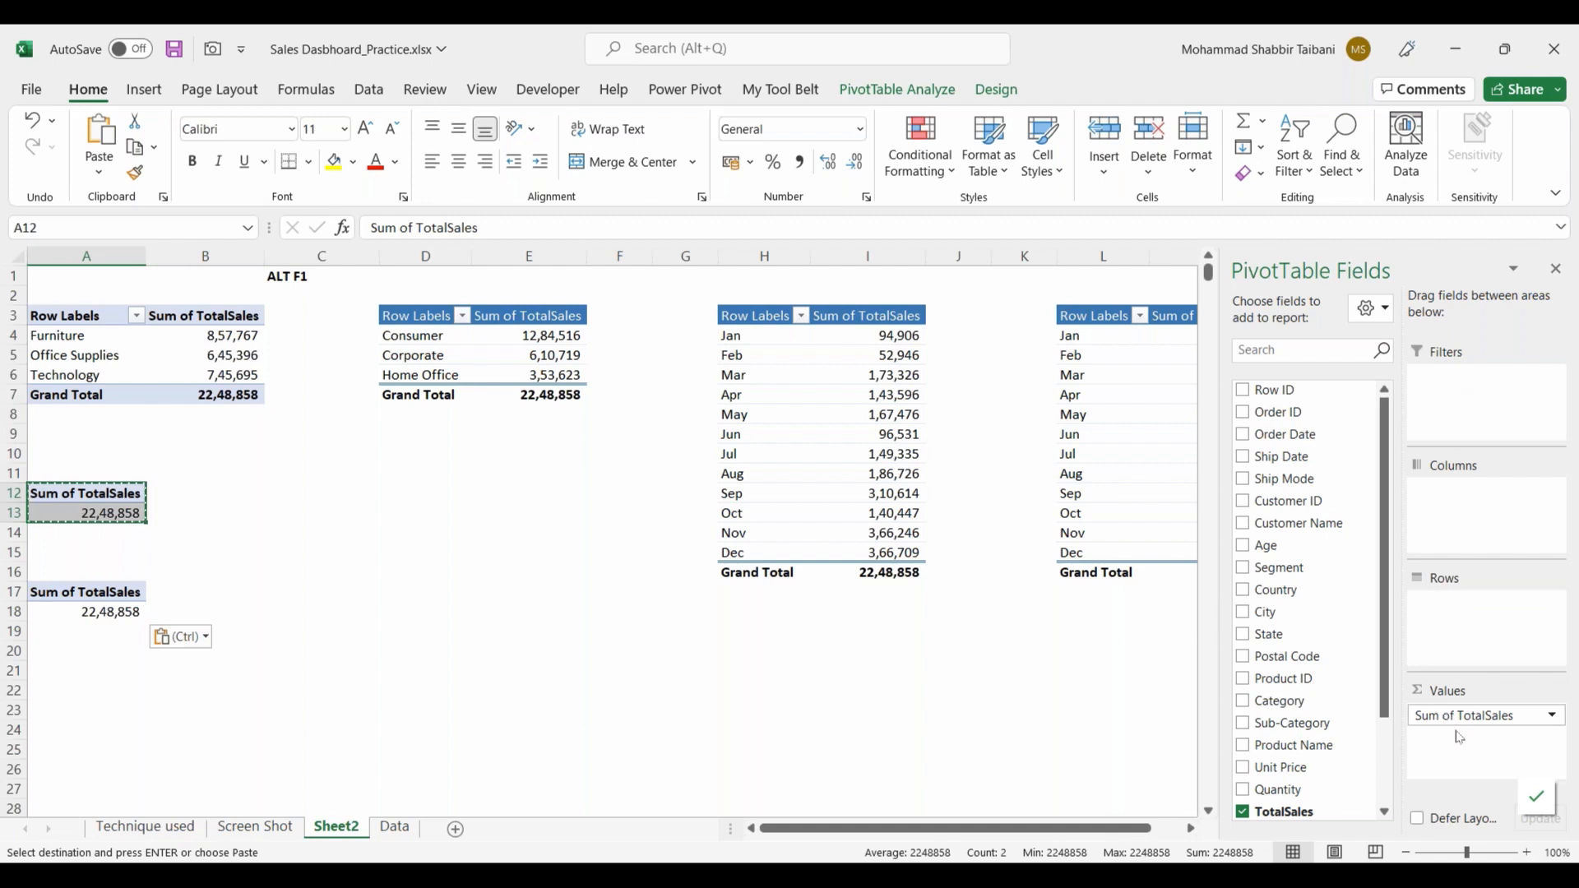
click(212, 674)
Step: In the PivotTable at A17, replace the TotalSales value field with Category, summarised as a count
click(99, 612)
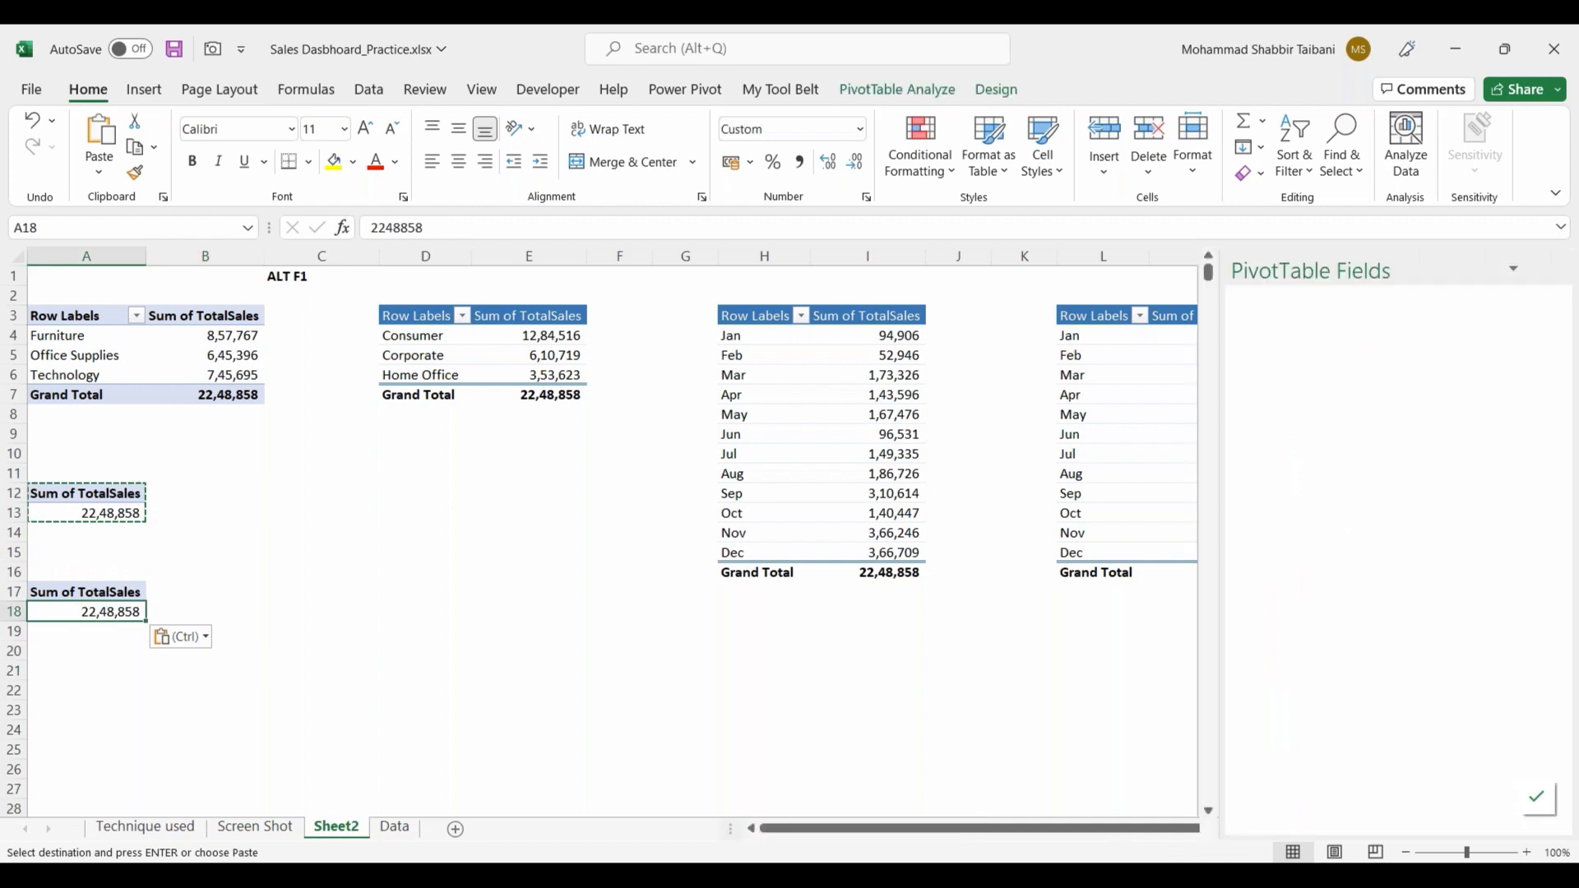
drag(1484, 719, 1308, 625)
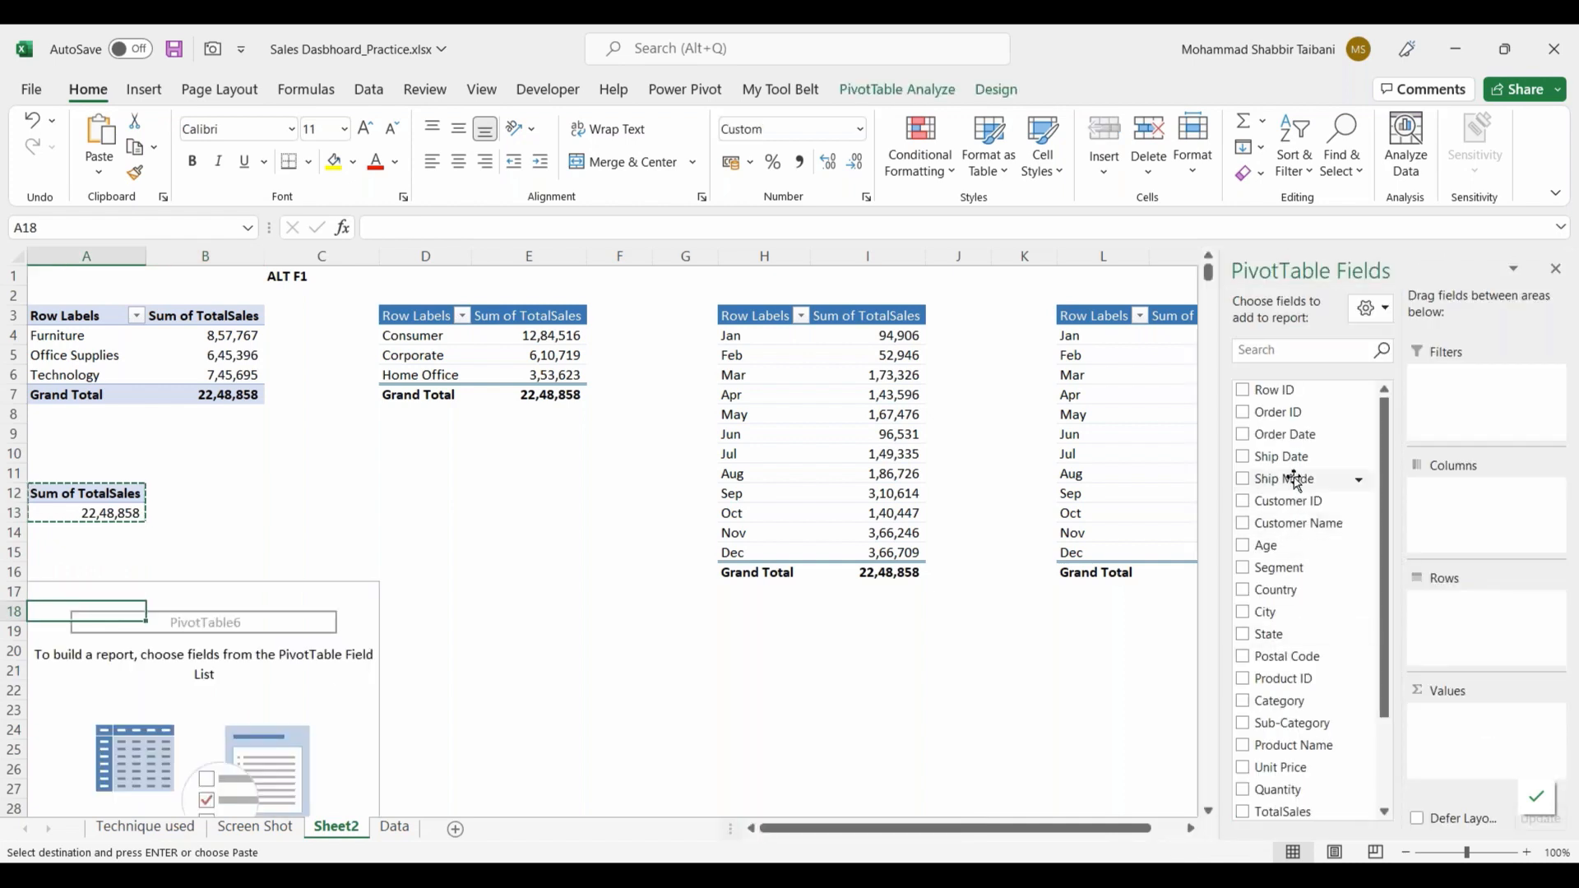
drag(1291, 697, 1472, 720)
click(356, 616)
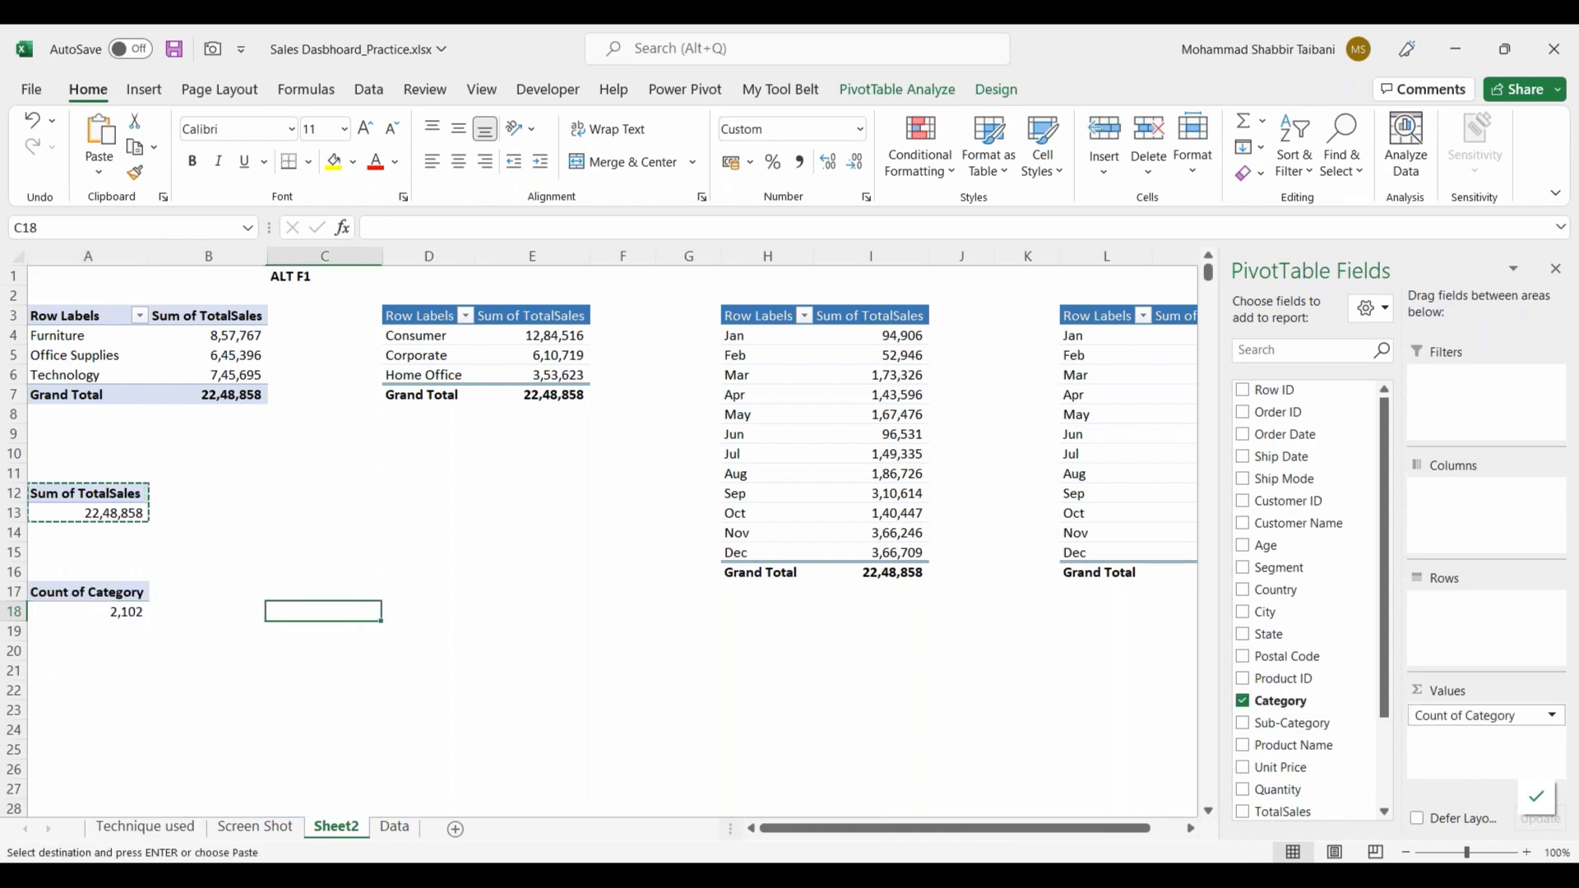
click(90, 611)
click(201, 569)
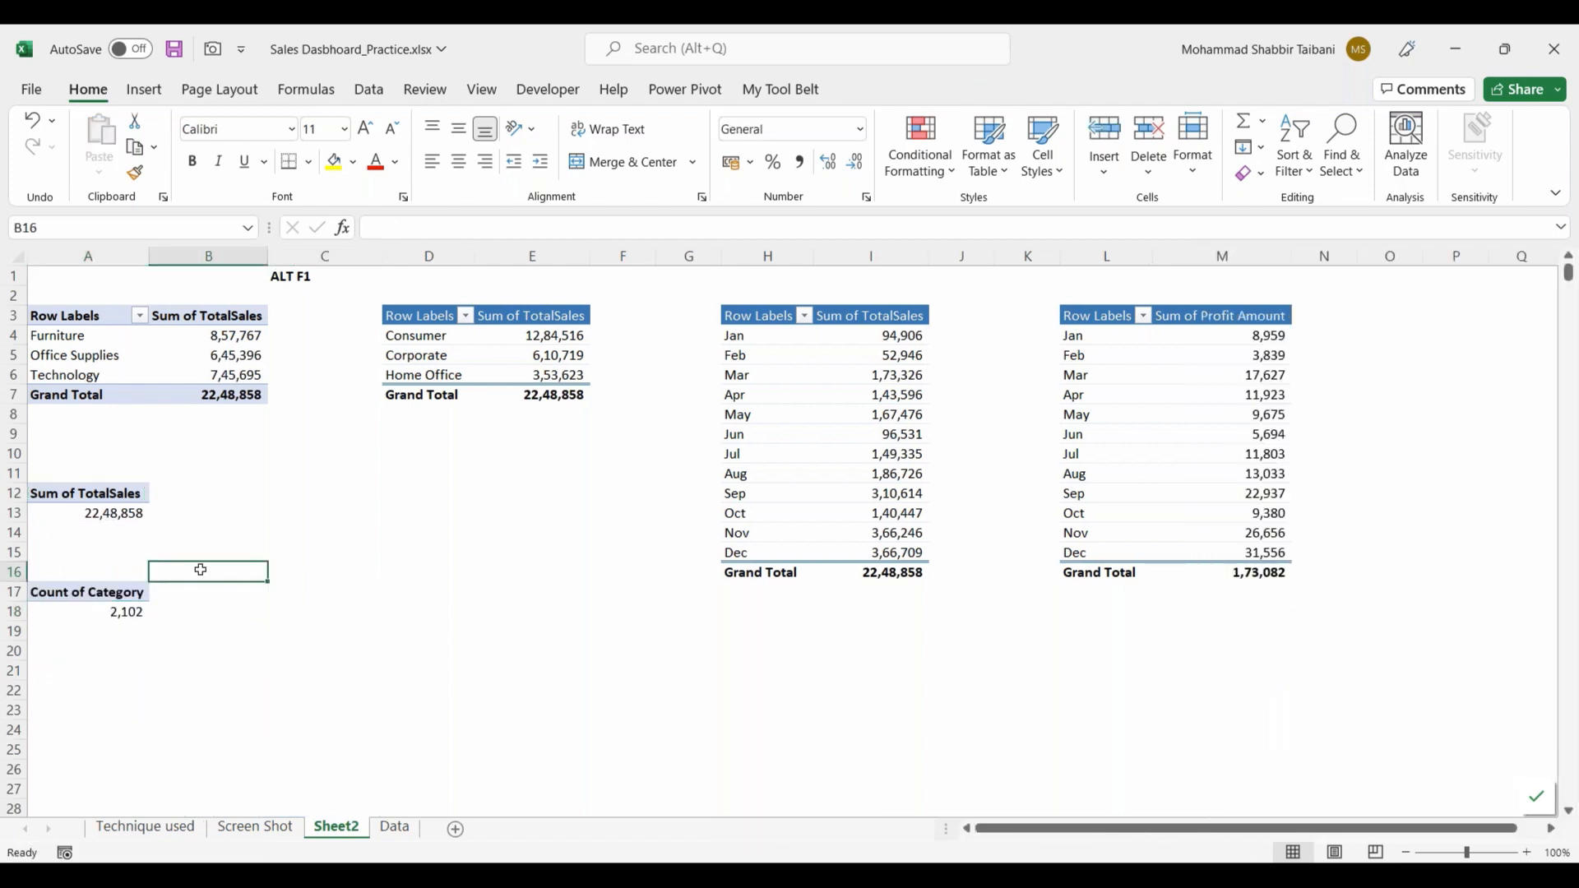
click(115, 513)
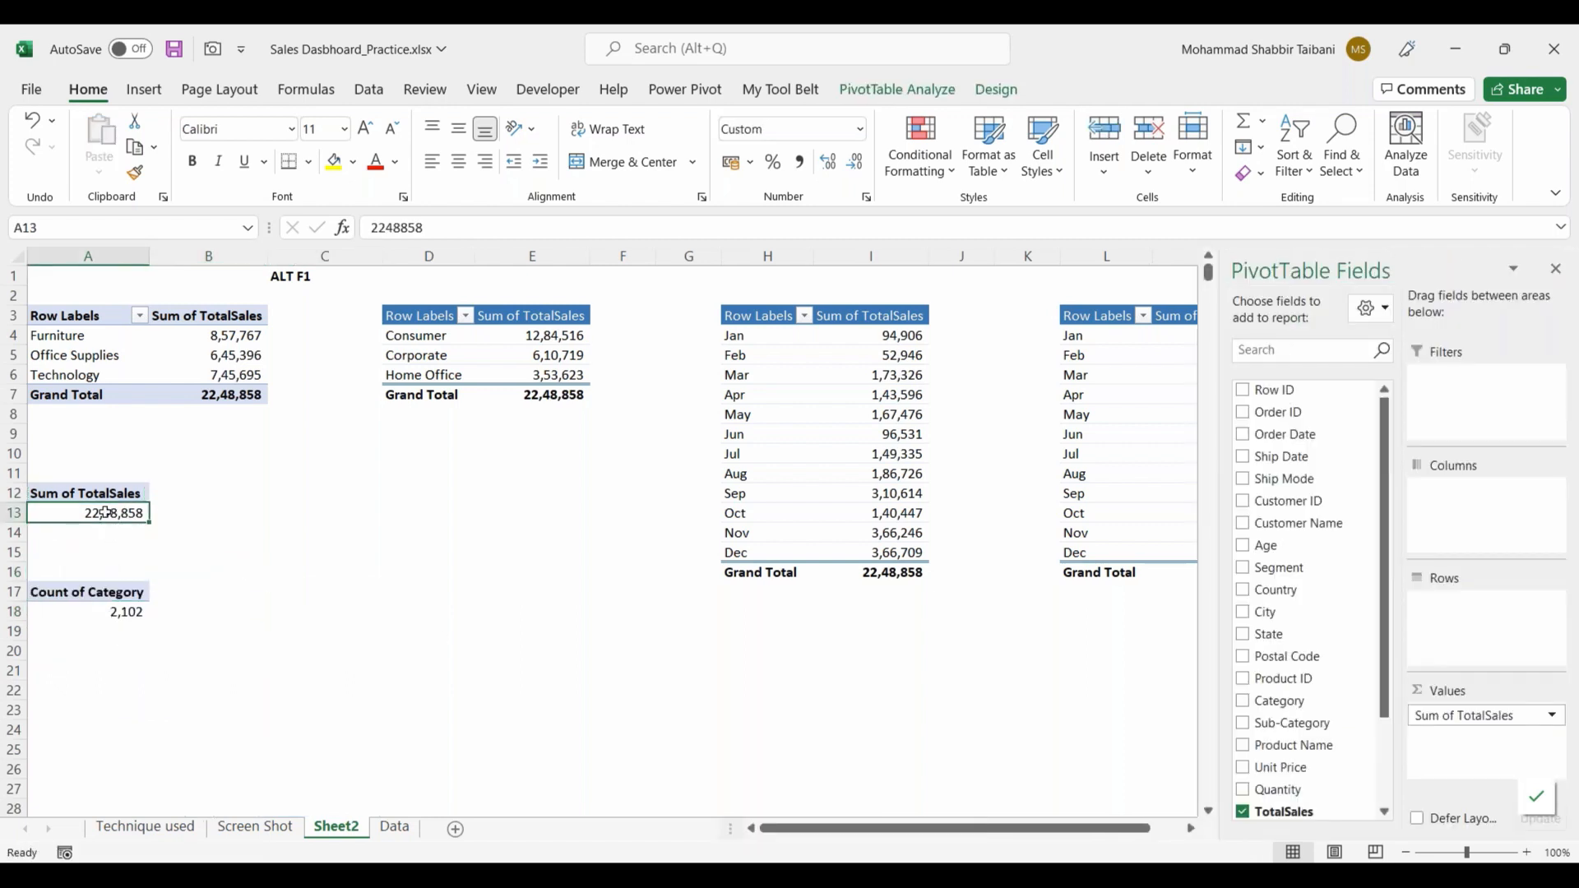
Step: On the Screen Shot sheet, insert an empty text box in the panel below the Years slicer
click(256, 827)
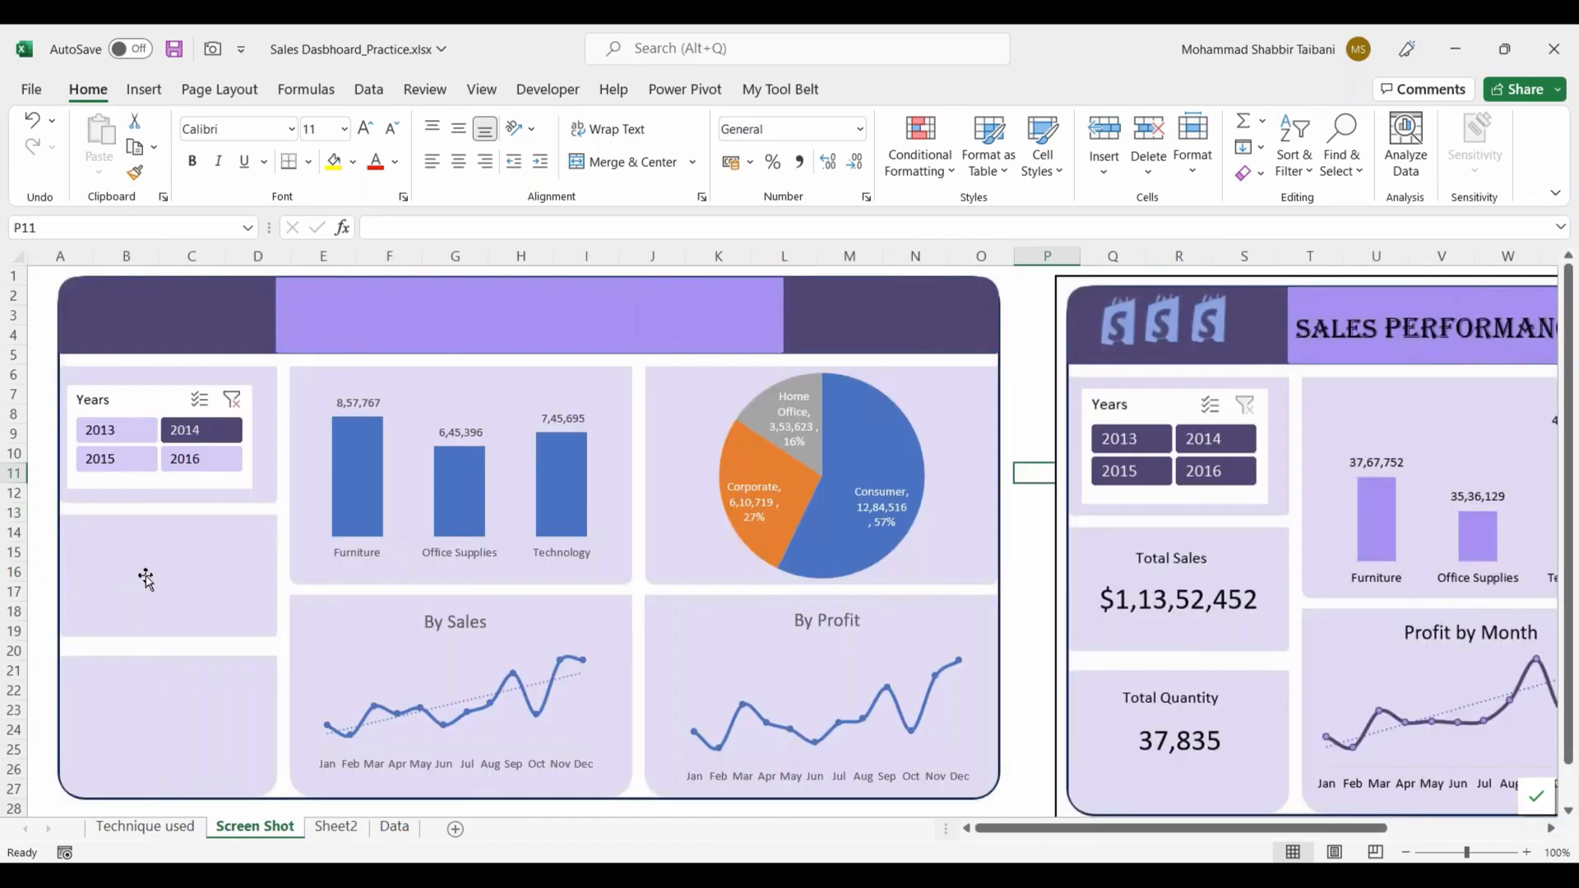
click(144, 89)
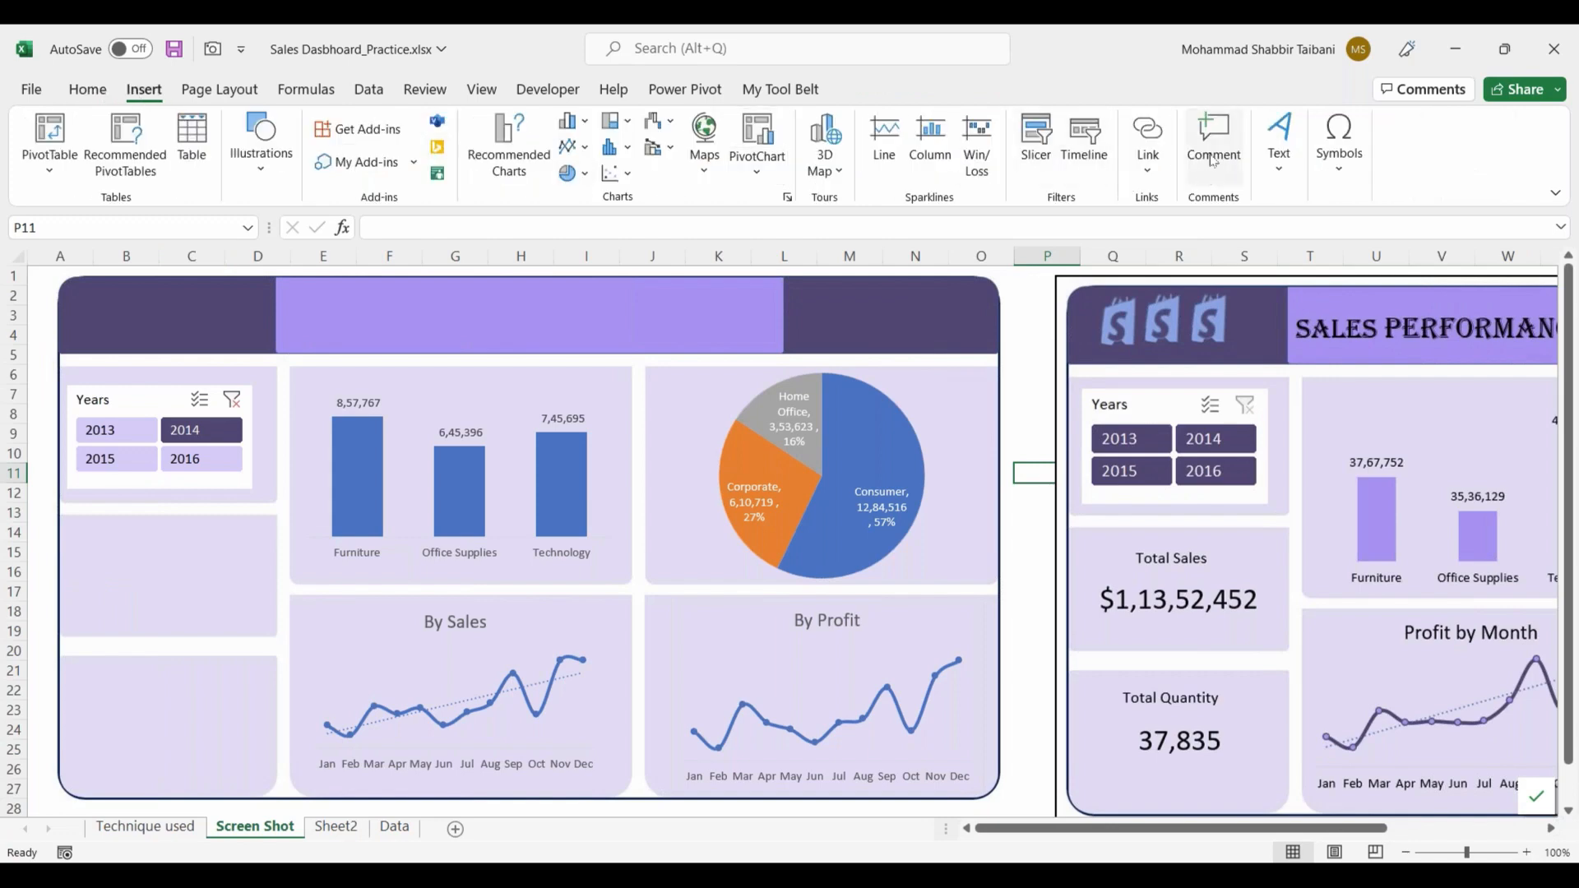
click(88, 90)
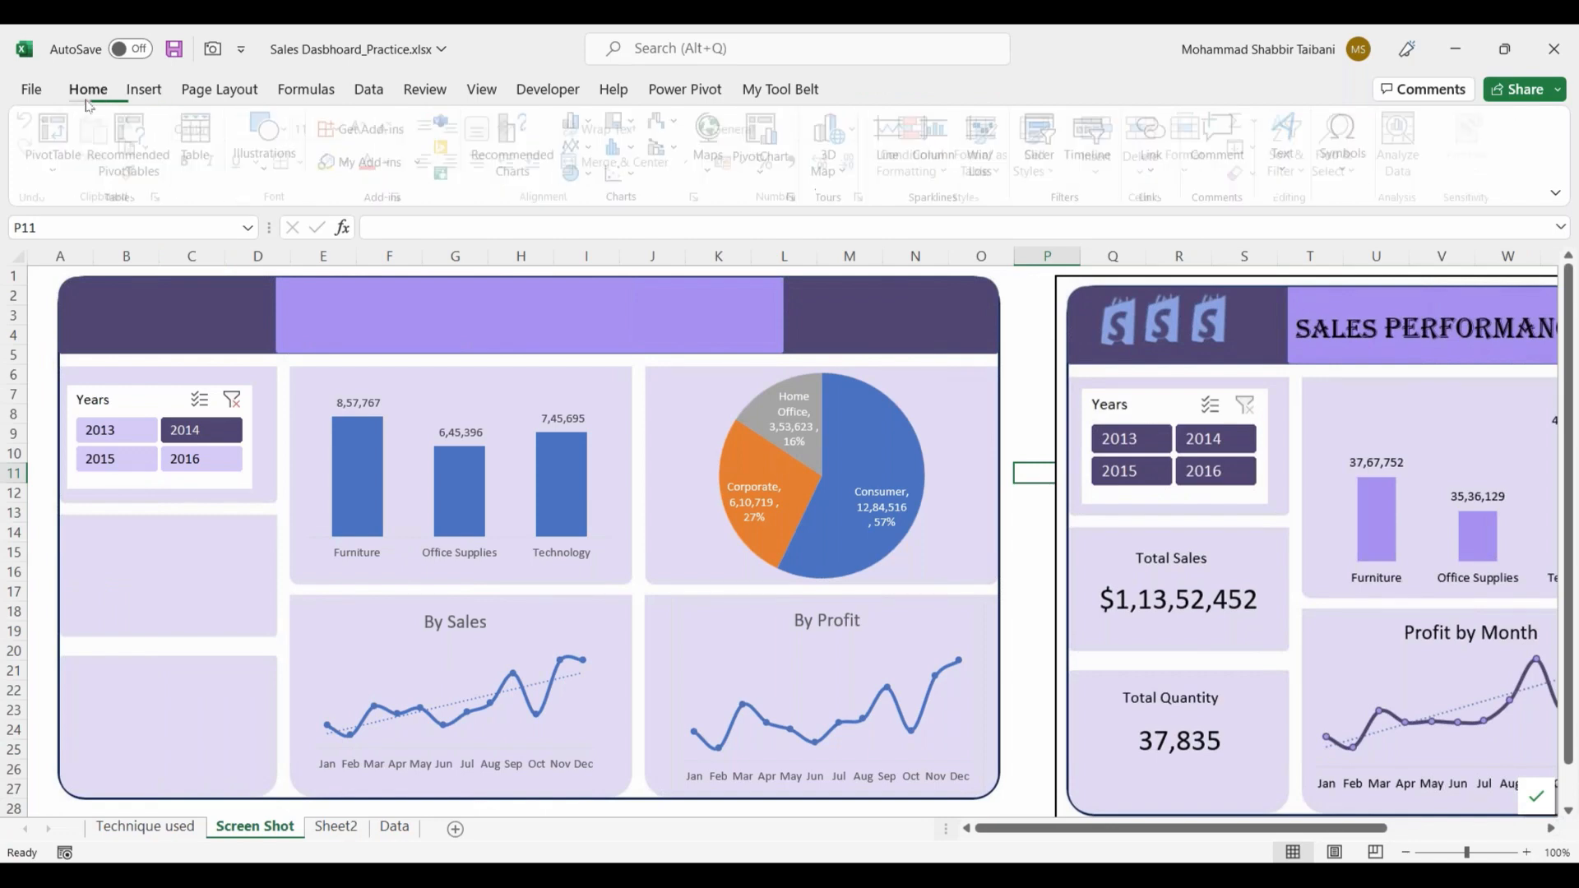
click(144, 89)
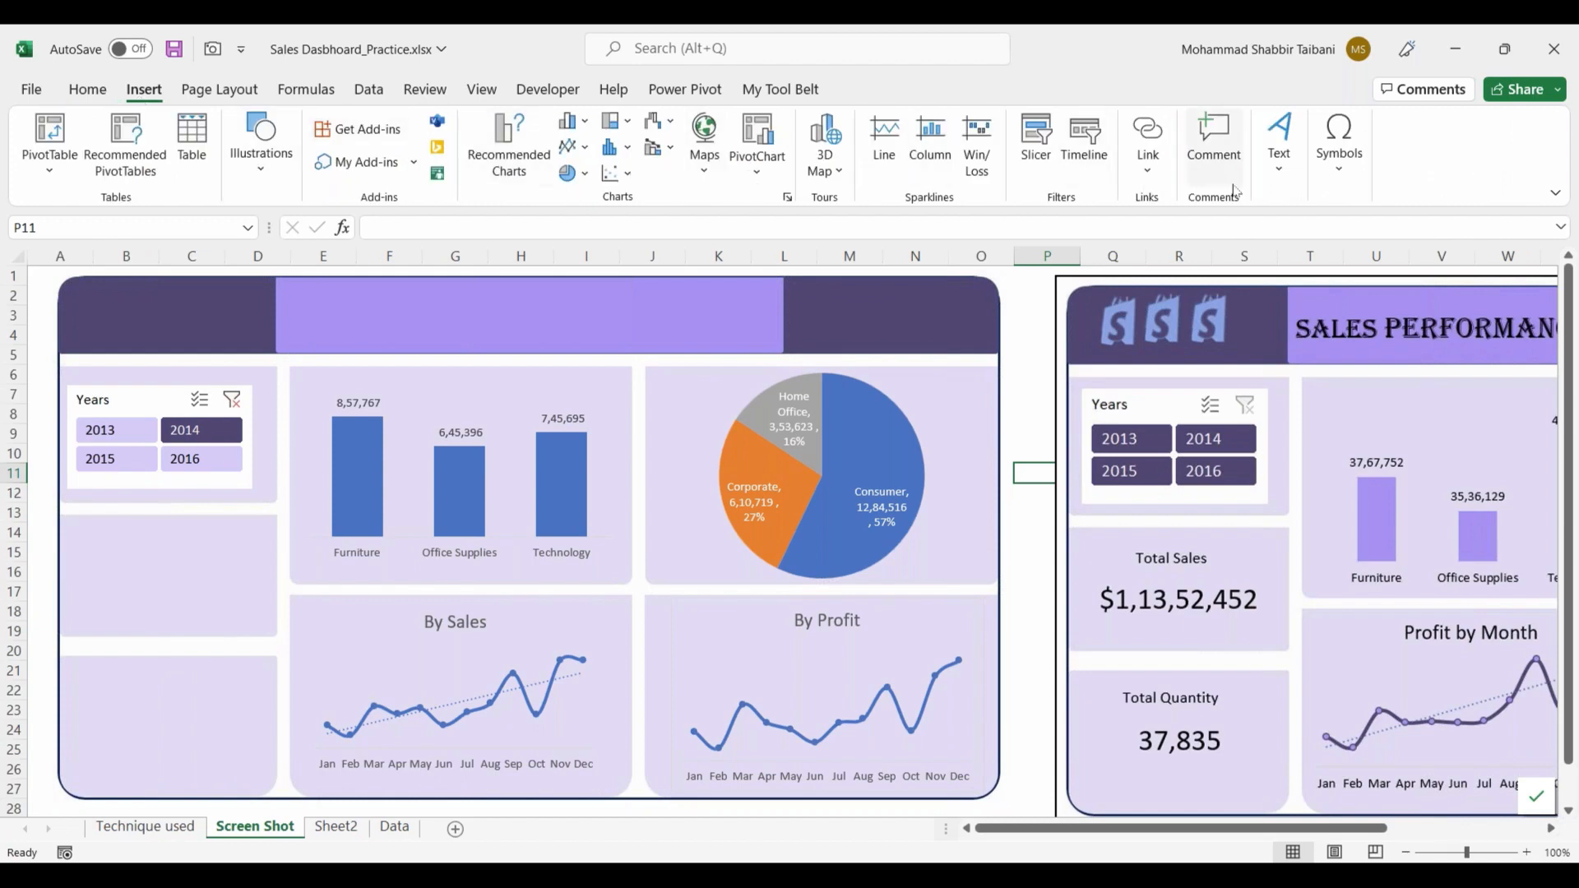
click(1279, 171)
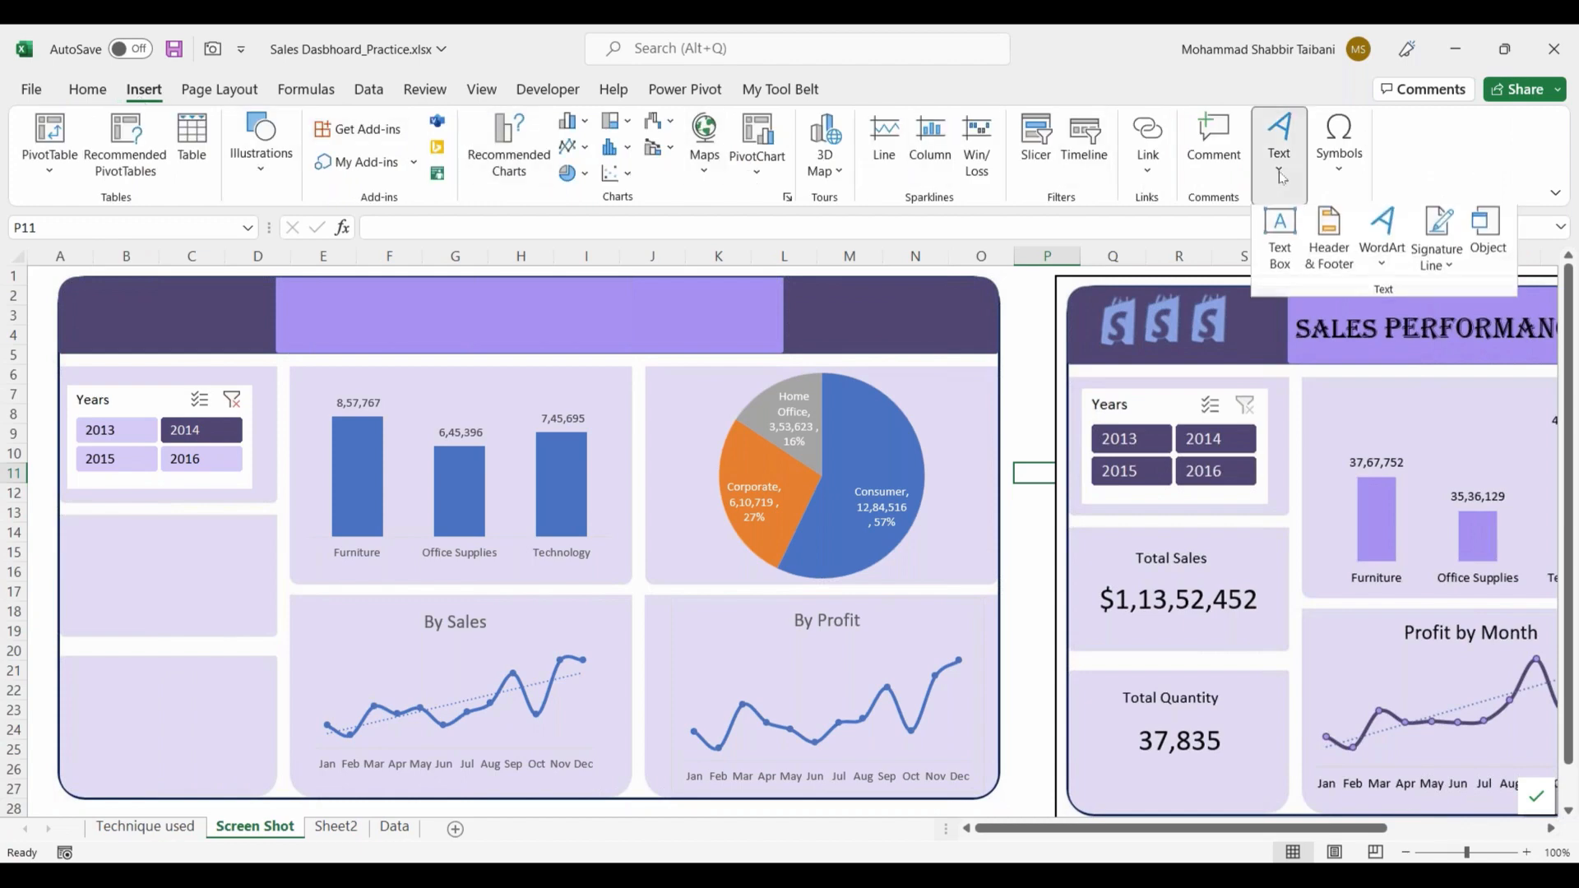
click(1279, 242)
mouse_move(85, 538)
mouse_down()
mouse_move(165, 591)
mouse_move(250, 617)
mouse_up()
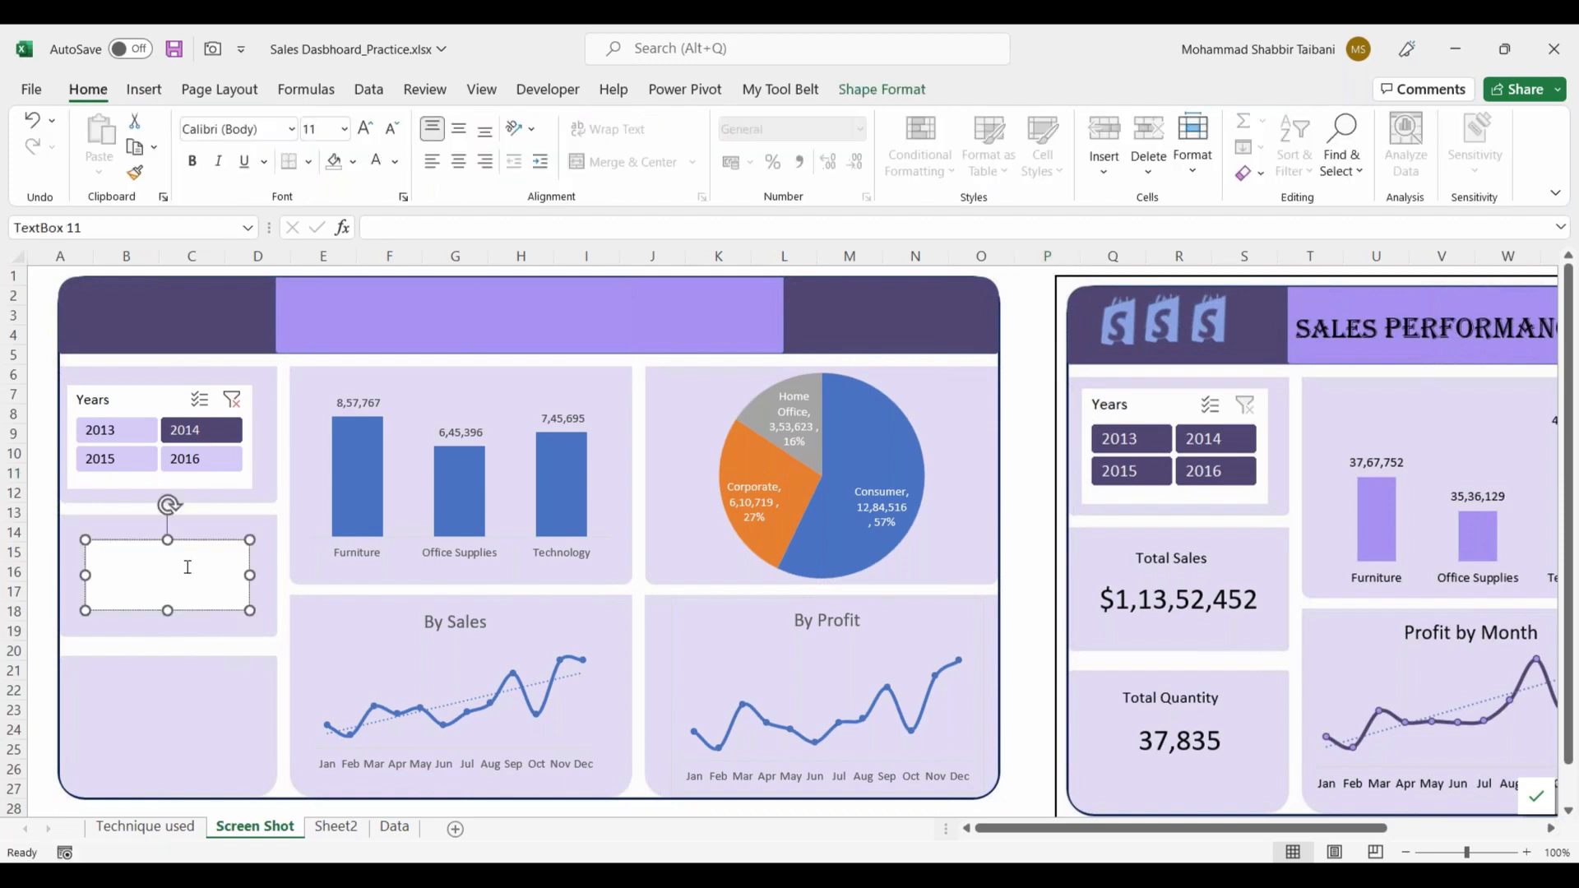
key(Escape)
drag(130, 543, 127, 543)
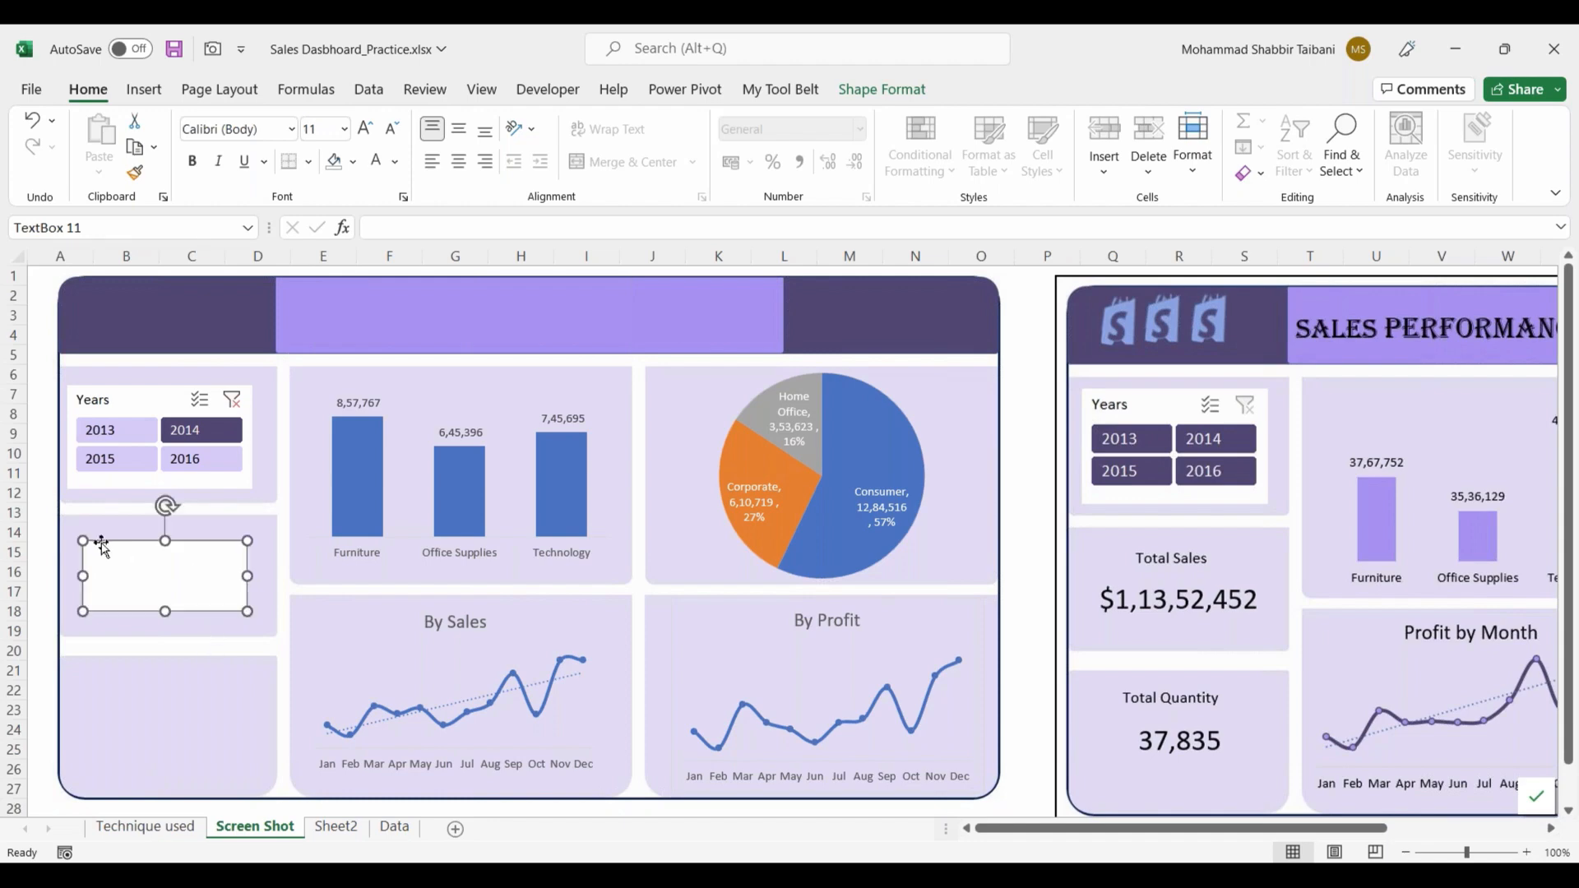
Step: Try to link the text box to Sheet2 cell A13 with the formula =GETPIVOTDATA("TotalSales",Sheet2!$A$12)
click(386, 228)
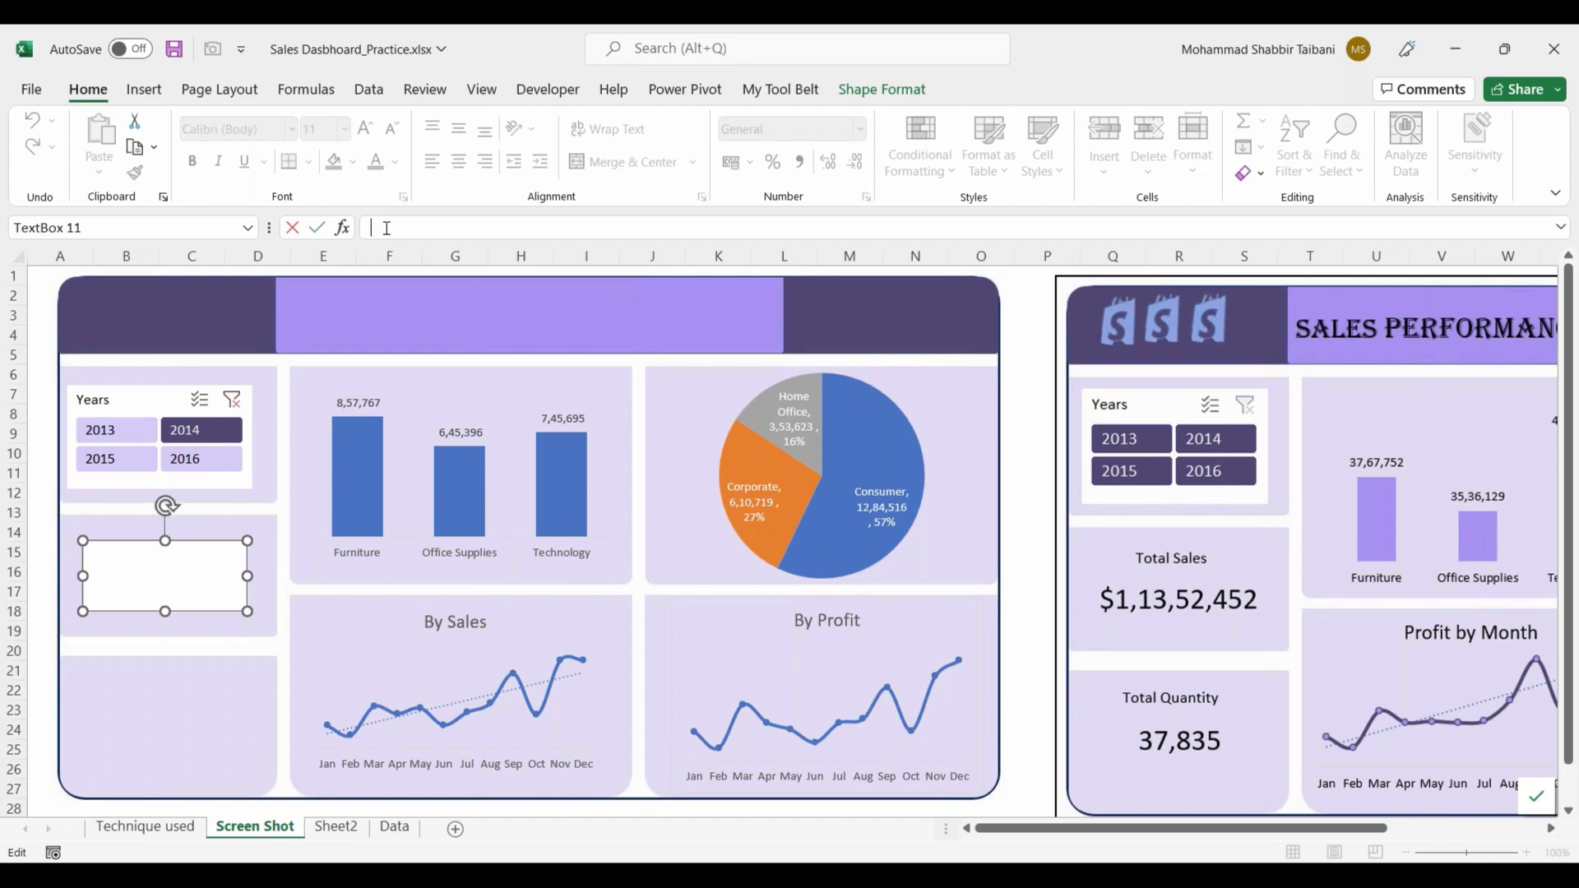
text(=)
click(337, 826)
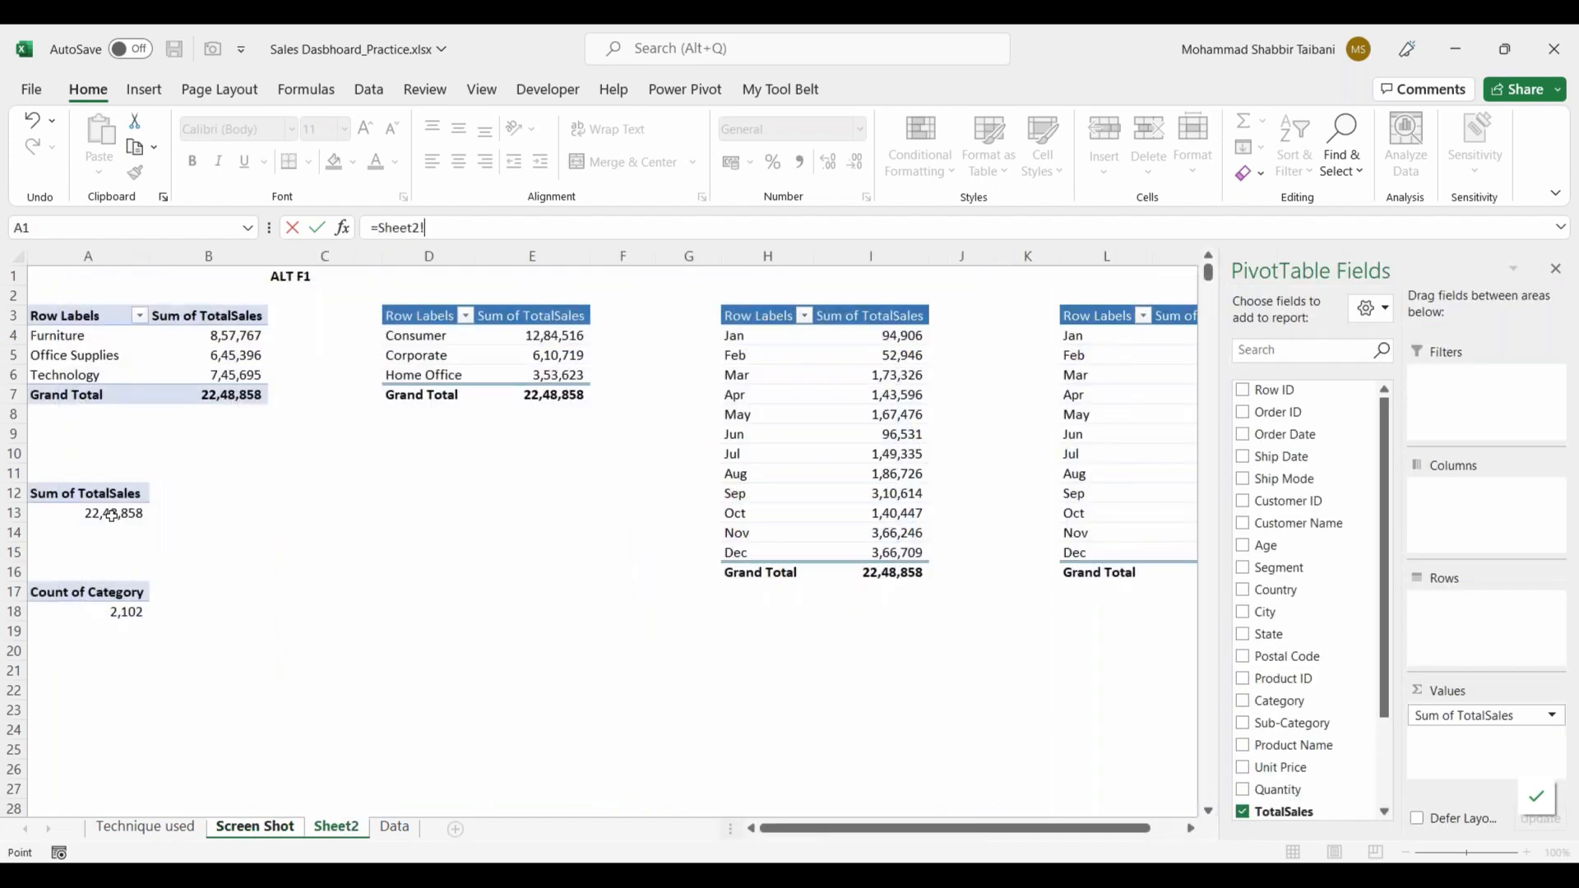
click(112, 515)
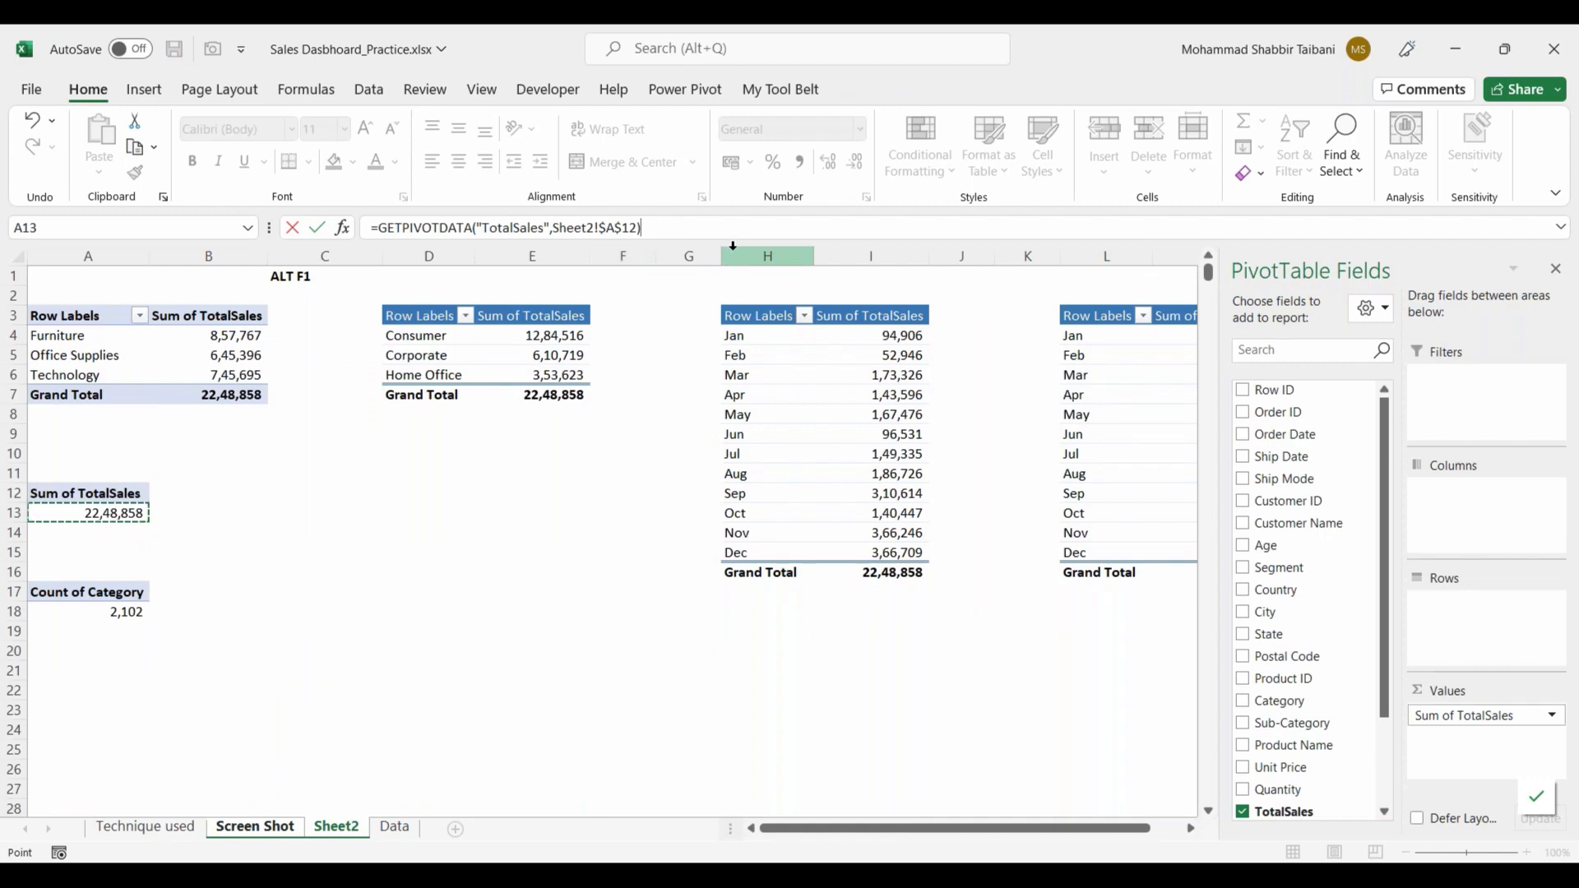
key(Return)
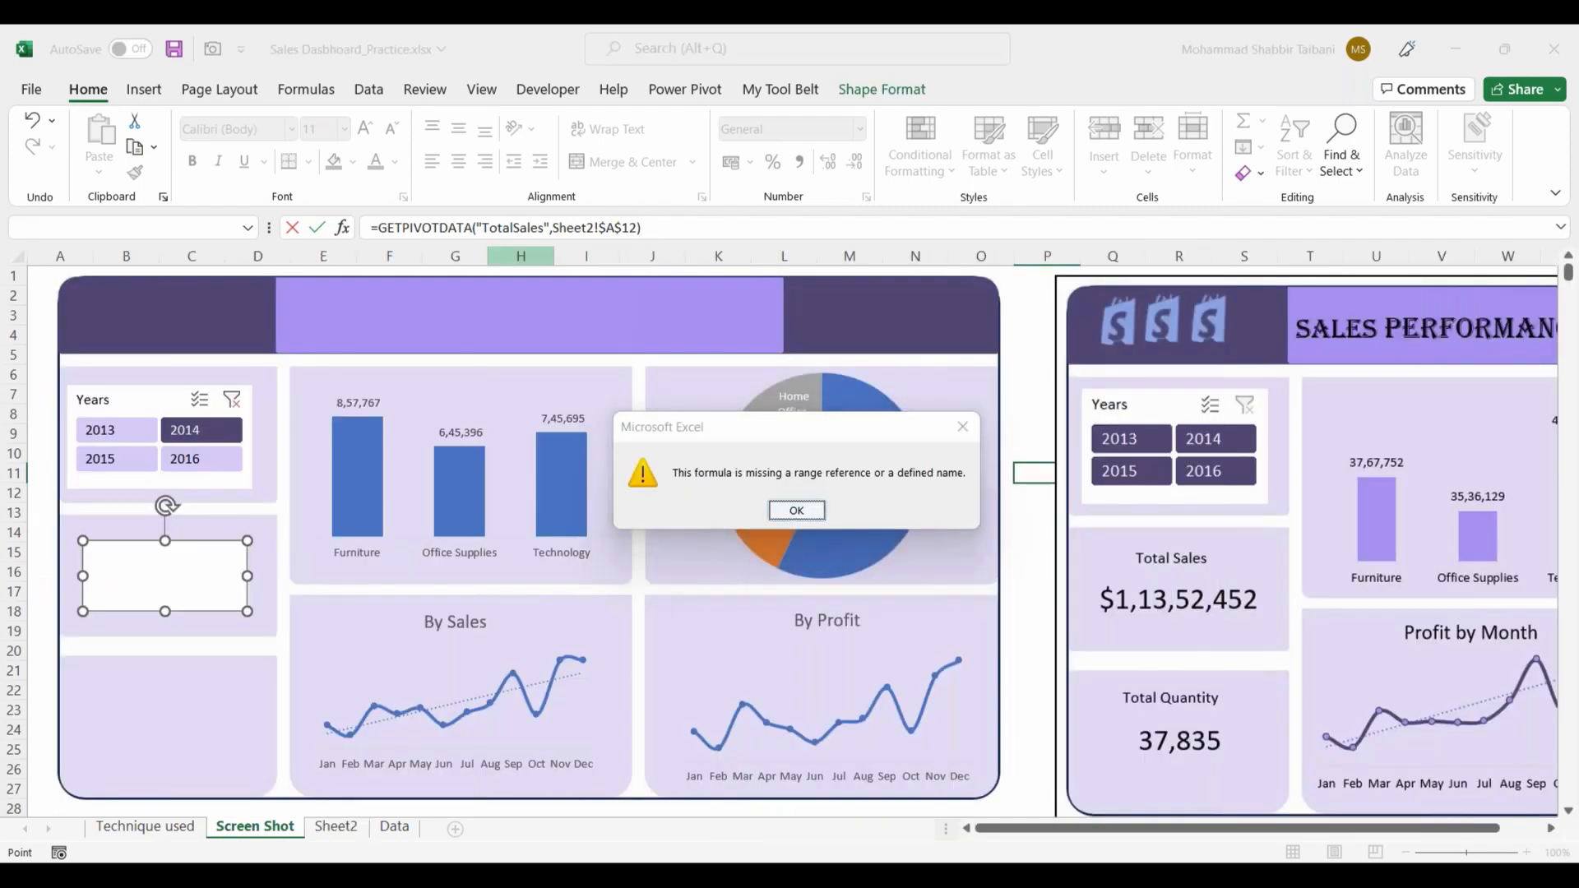
key(Return)
Step: Strip GETPIVOTDATA from the text box's formula and point it directly to the total sales value with =Sheet2!$A$13
drag(378, 227, 551, 227)
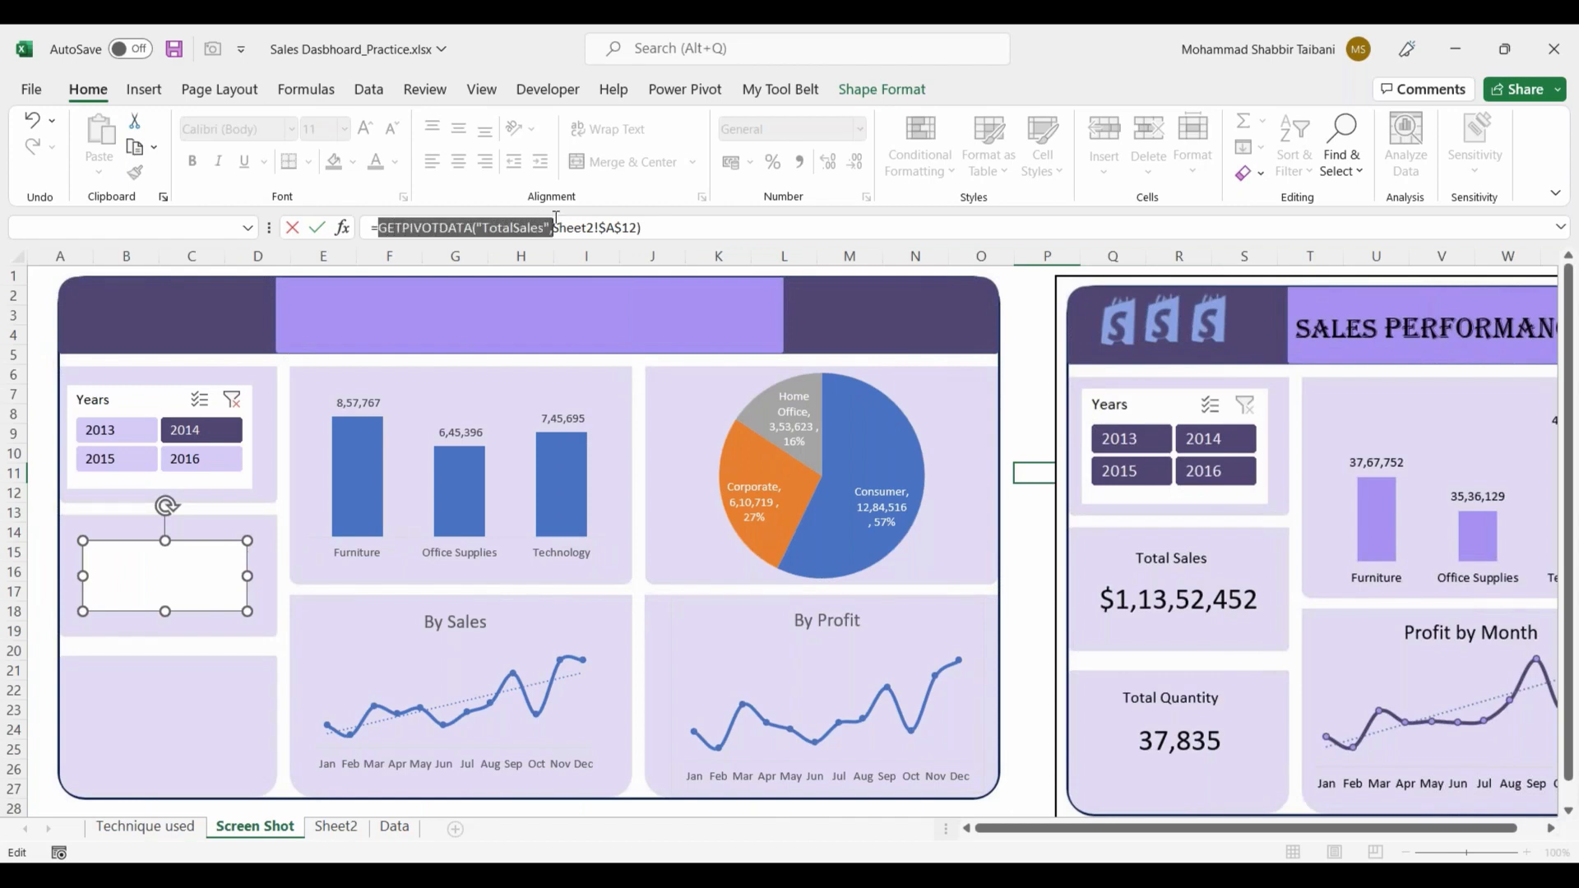
key(BackSpace)
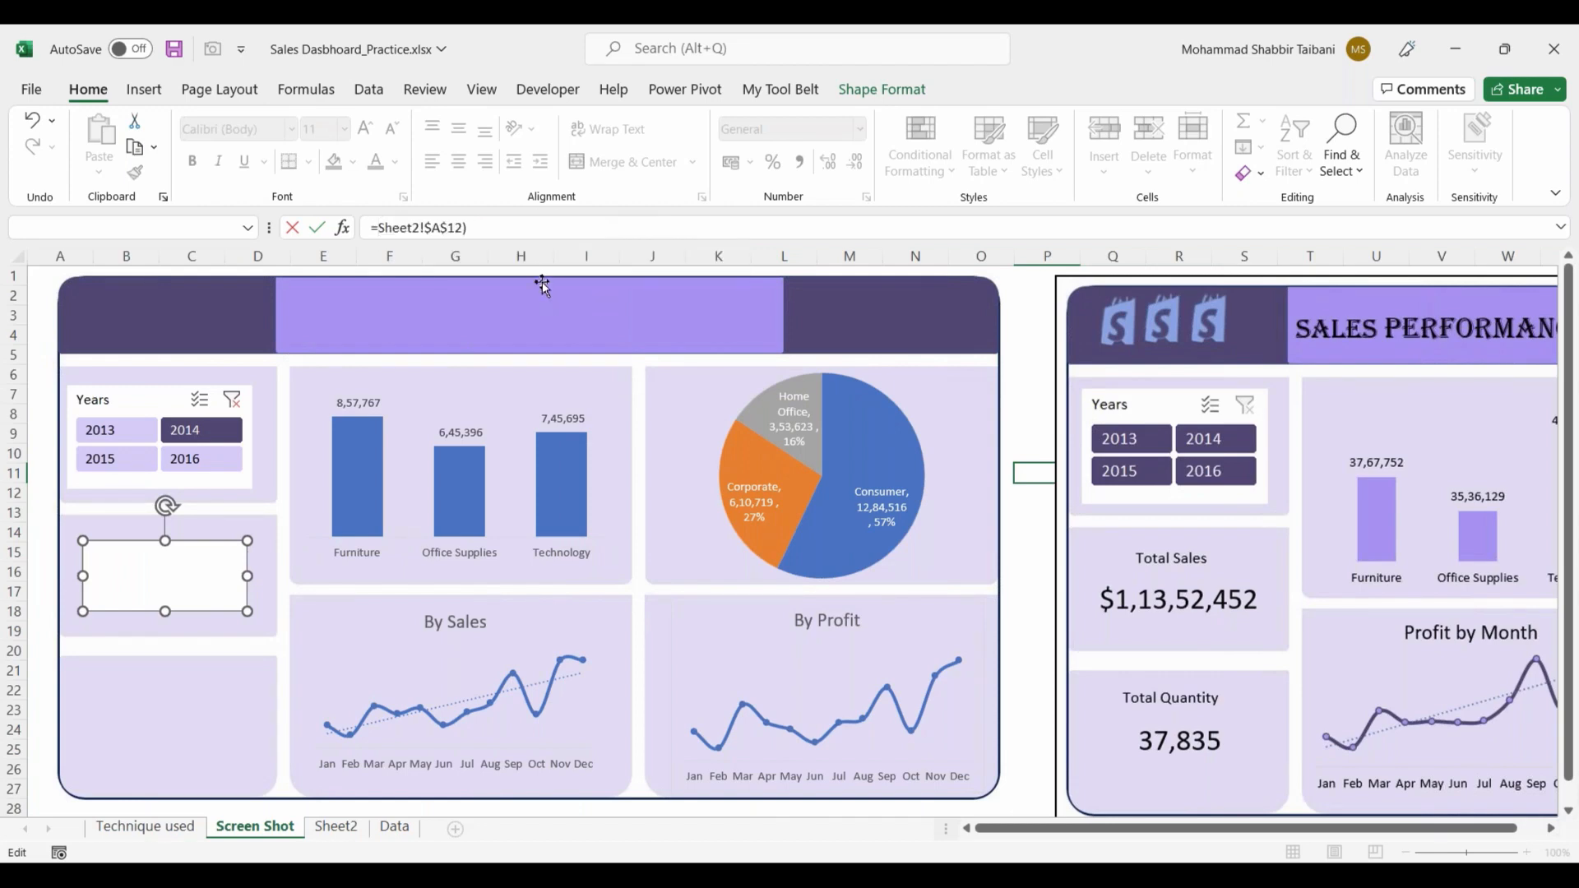
key(Return)
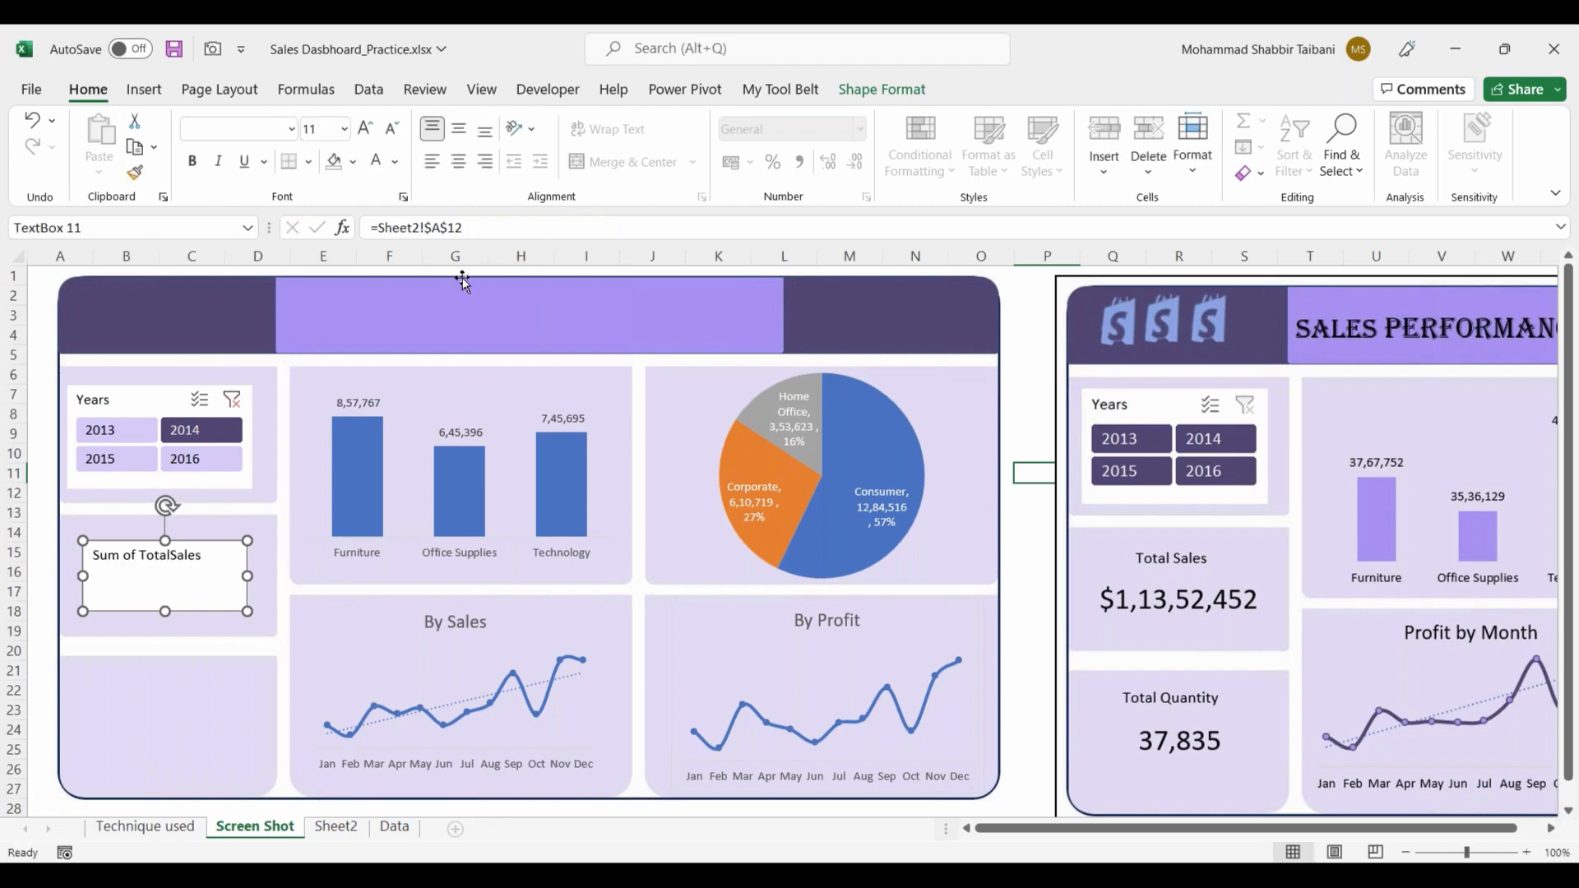
click(329, 829)
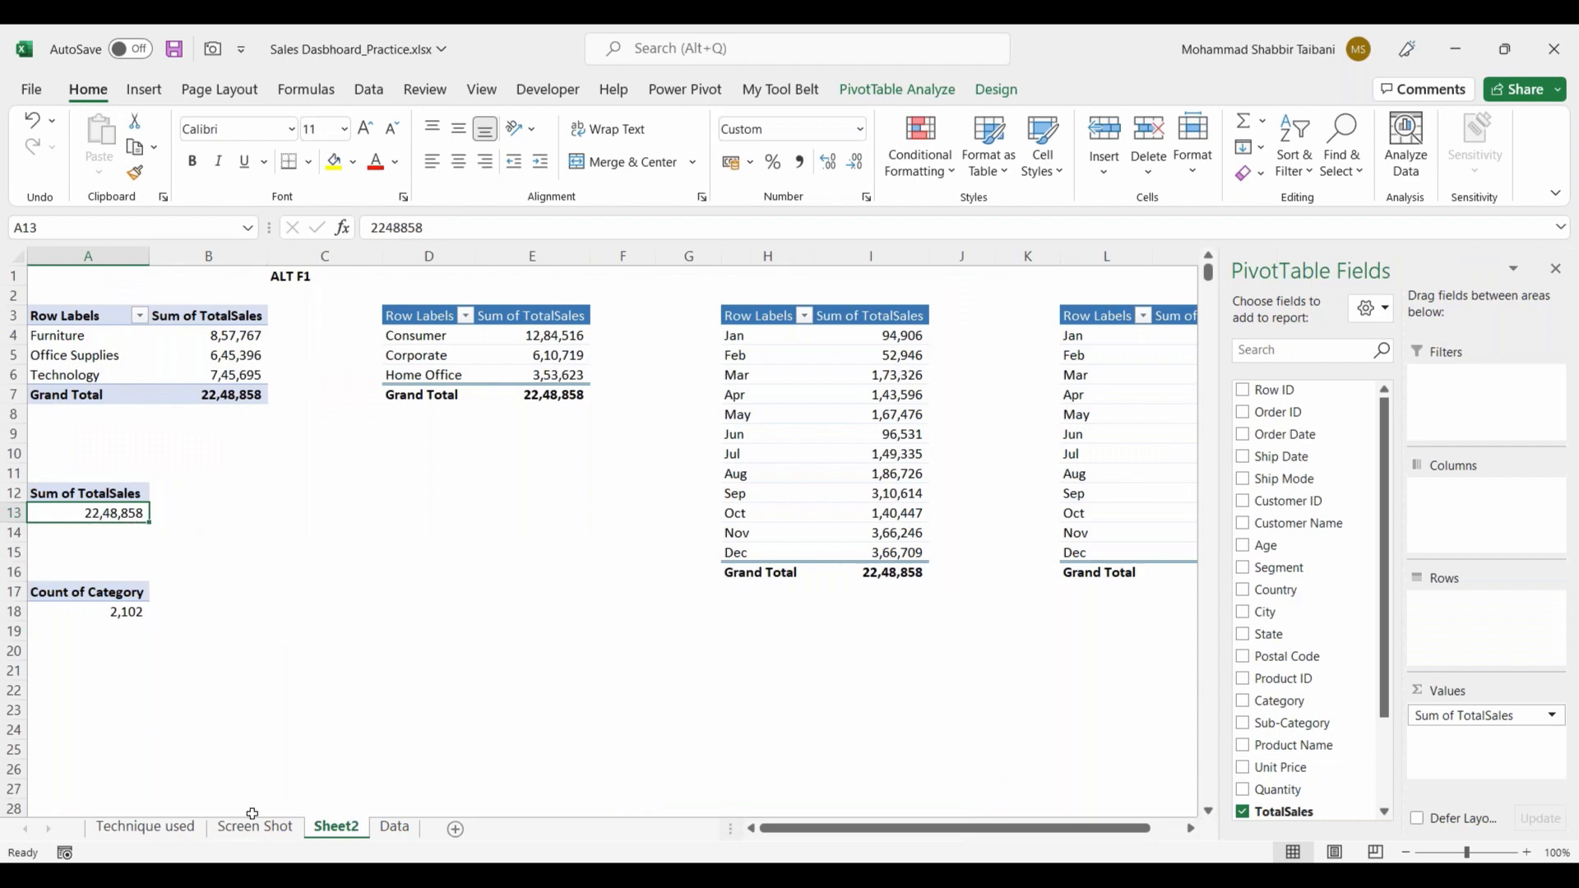
click(257, 827)
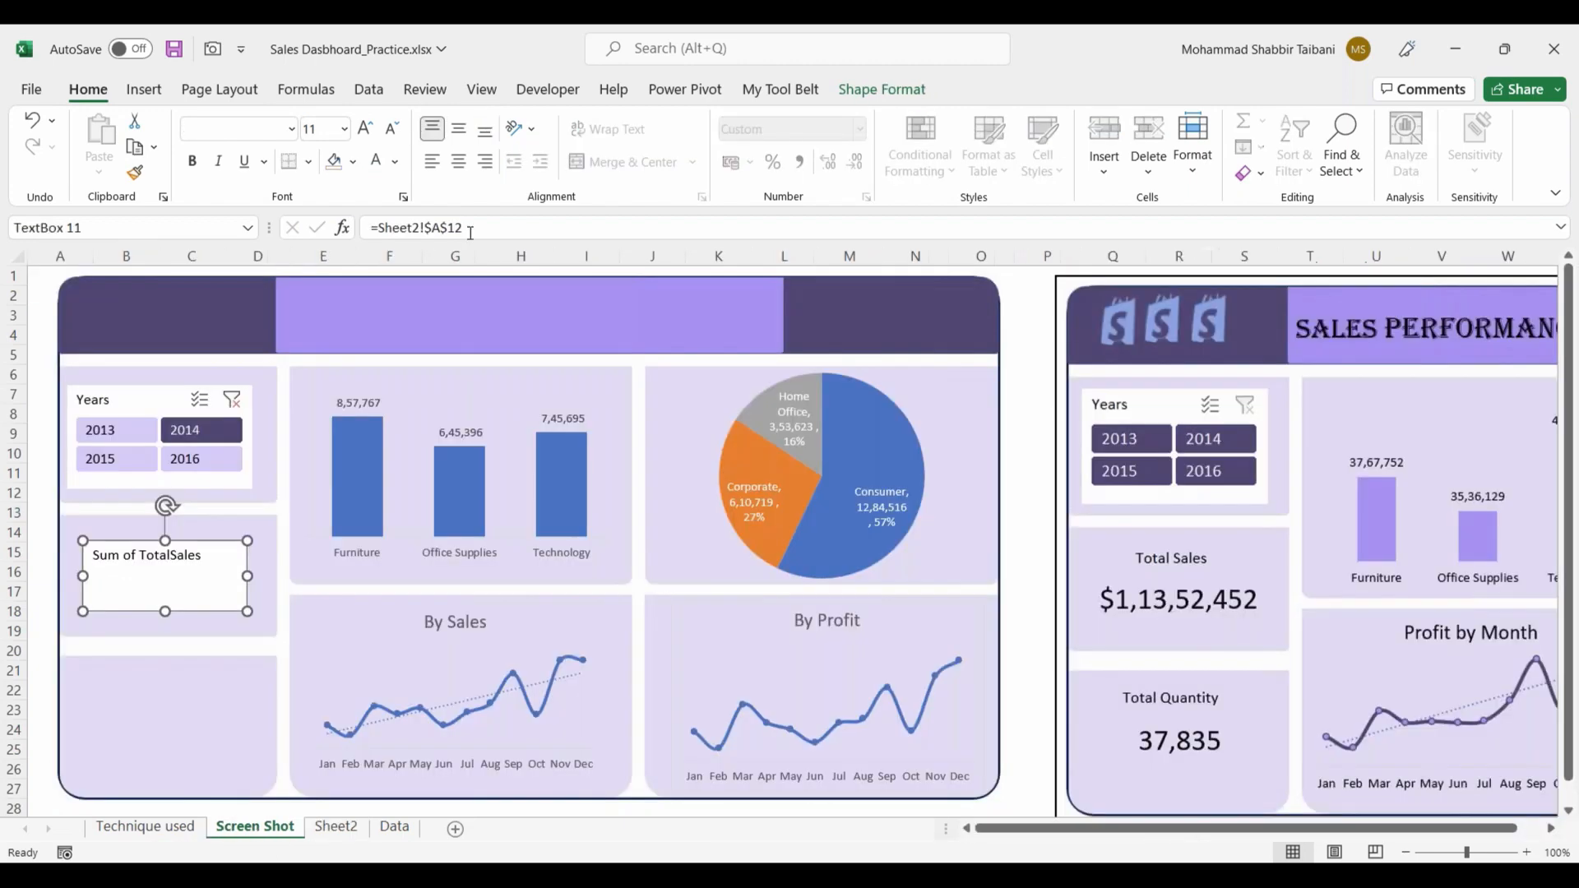
key(BackSpace)
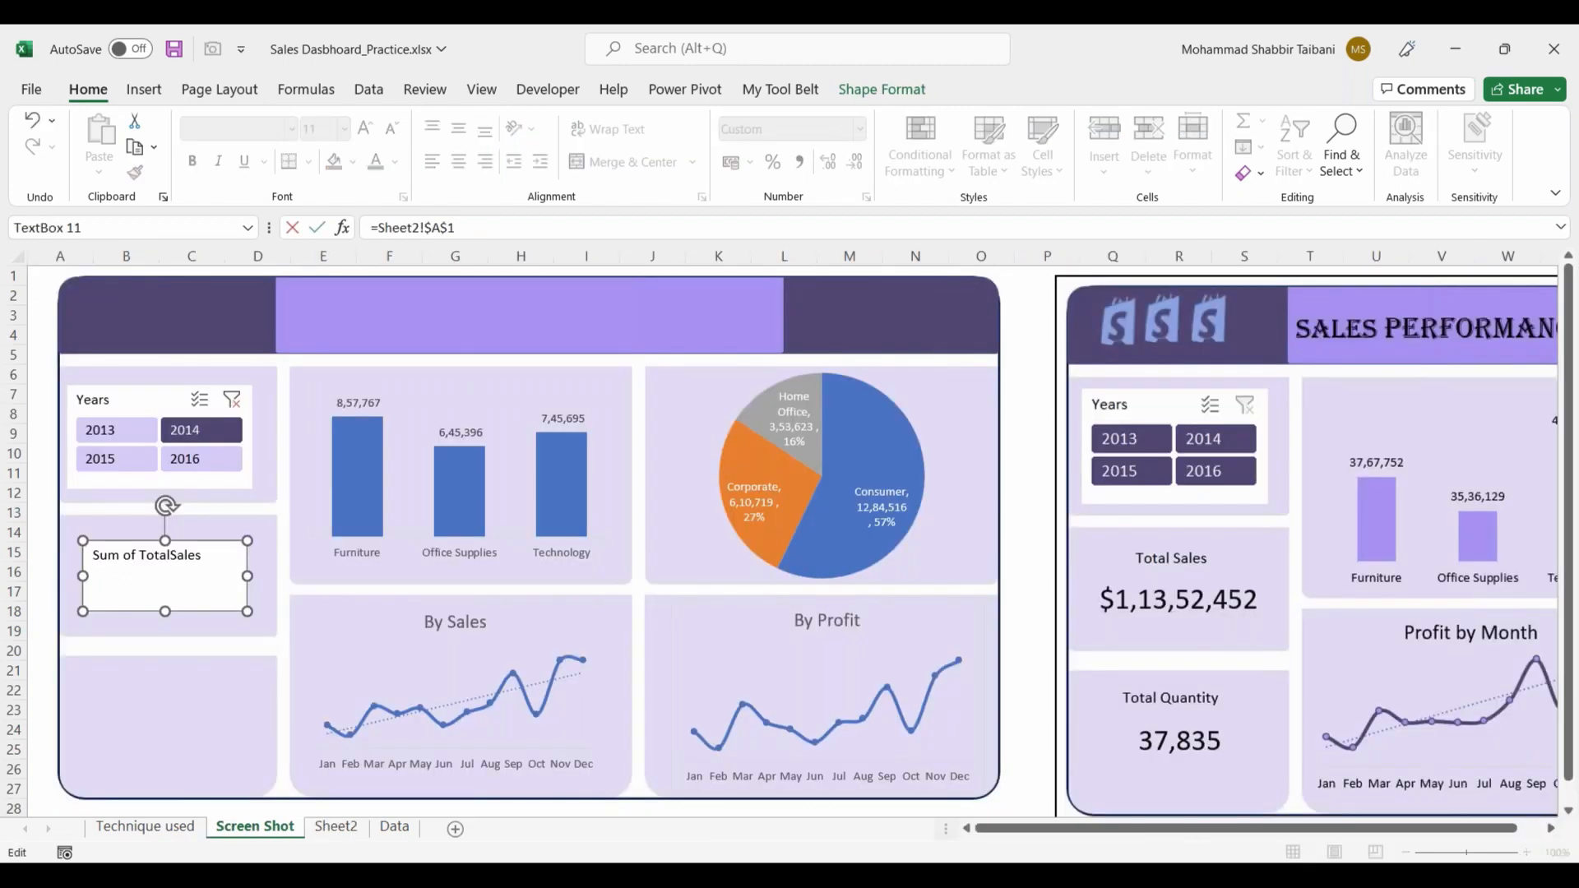
key(Return)
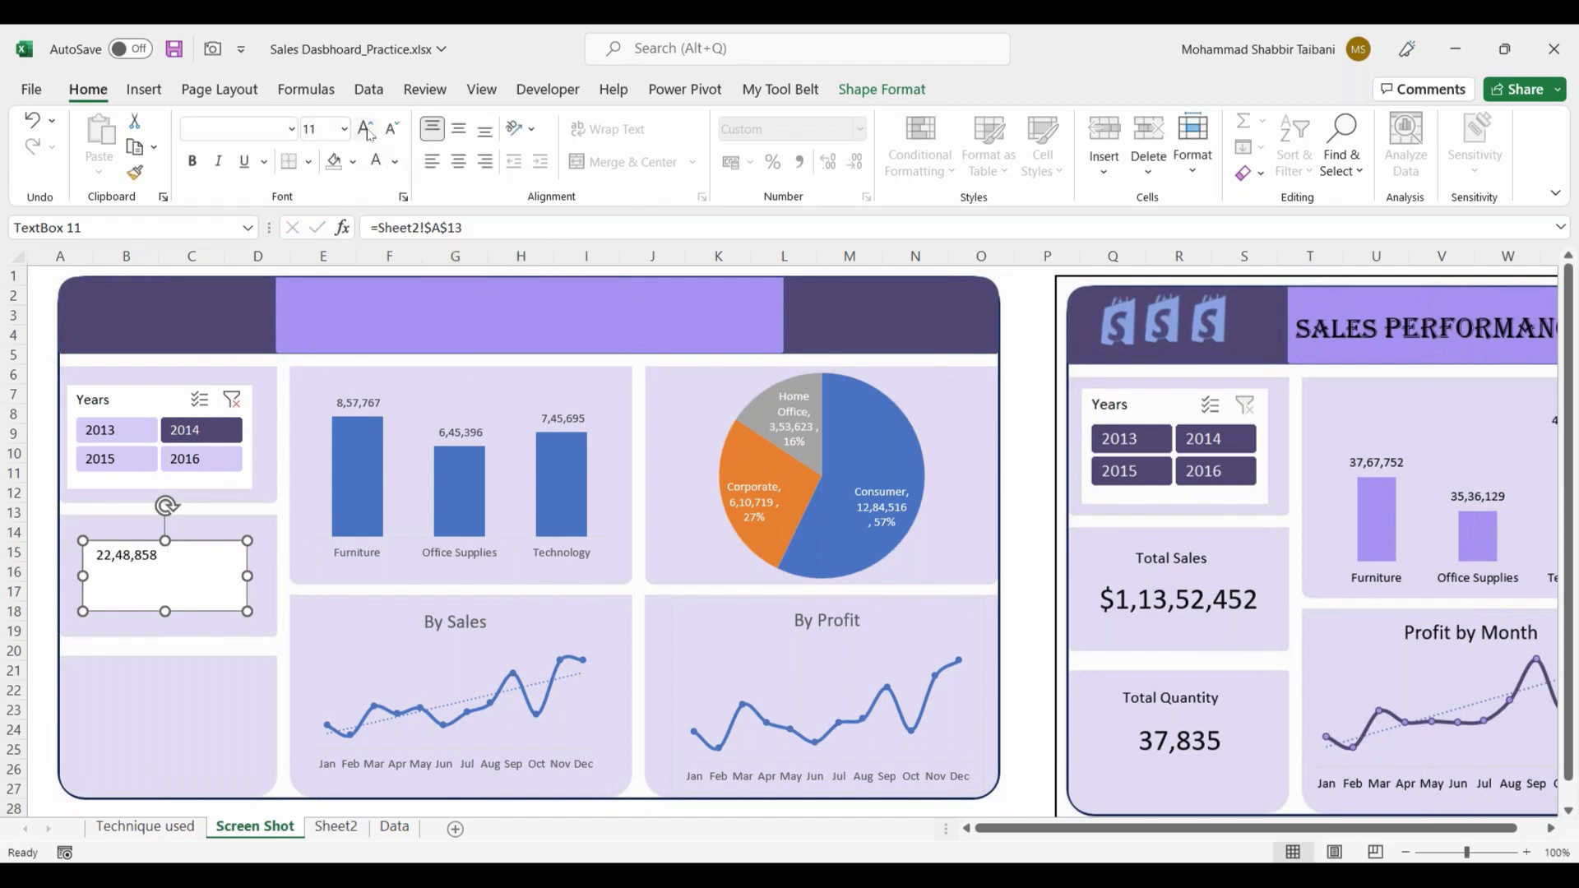
Step: Enlarge the total sales text to size 20, centre it horizontally and vertically, and lower the text box's upper edge slightly
click(366, 129)
click(366, 130)
click(367, 130)
click(366, 129)
click(366, 132)
click(459, 161)
click(459, 129)
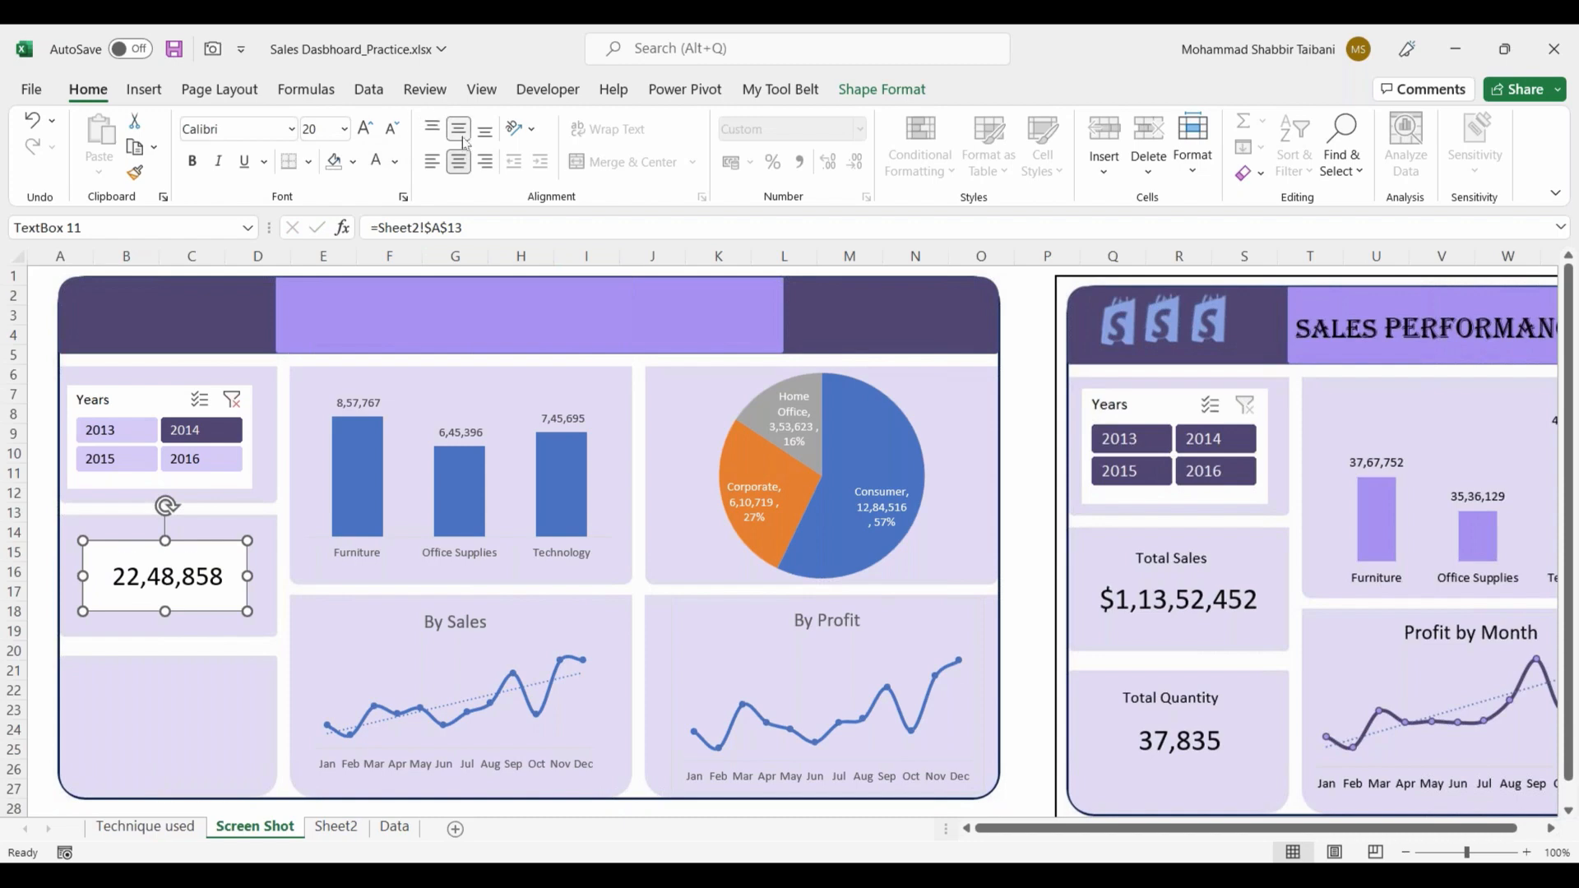
drag(166, 540, 163, 557)
Step: Switch the Years slicer through several years, ending on 2015, to check that the total sales card follows the filter
click(1002, 477)
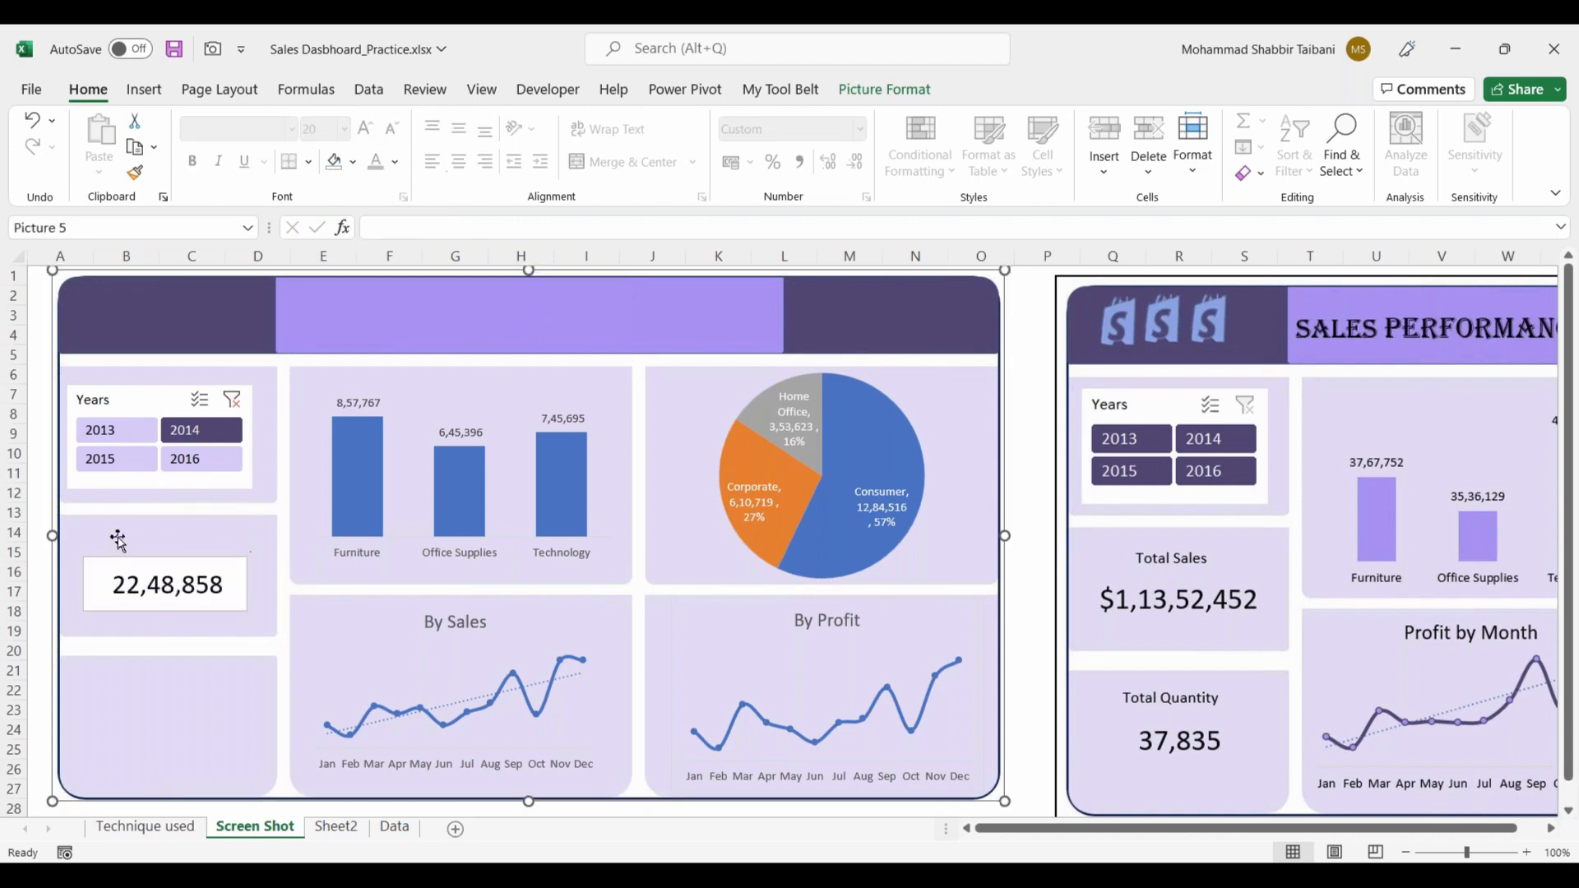
click(122, 458)
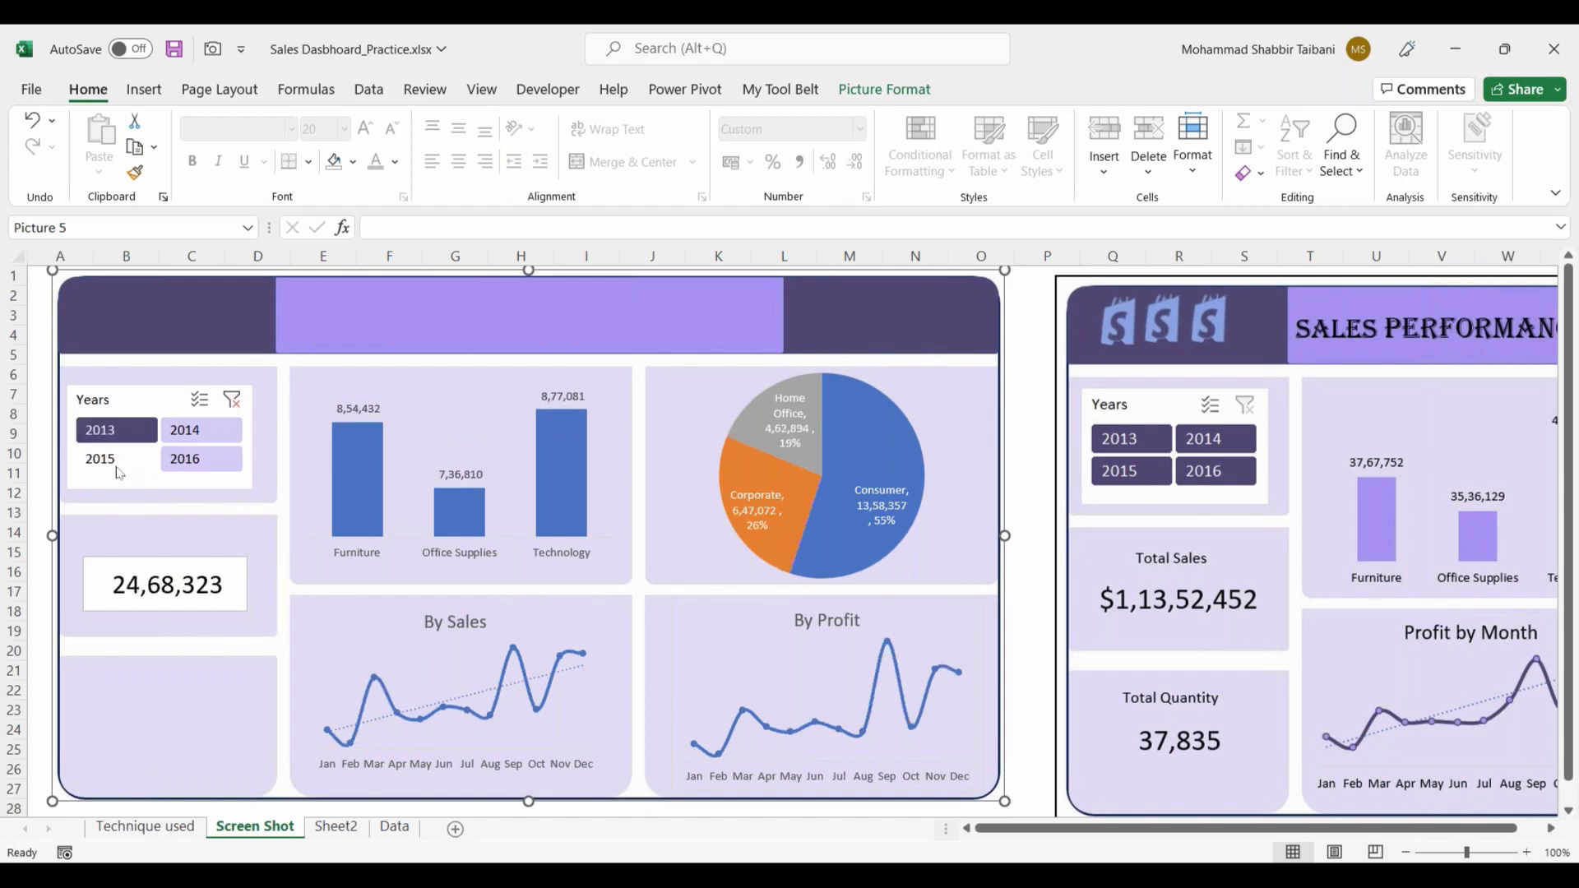
click(187, 458)
click(116, 431)
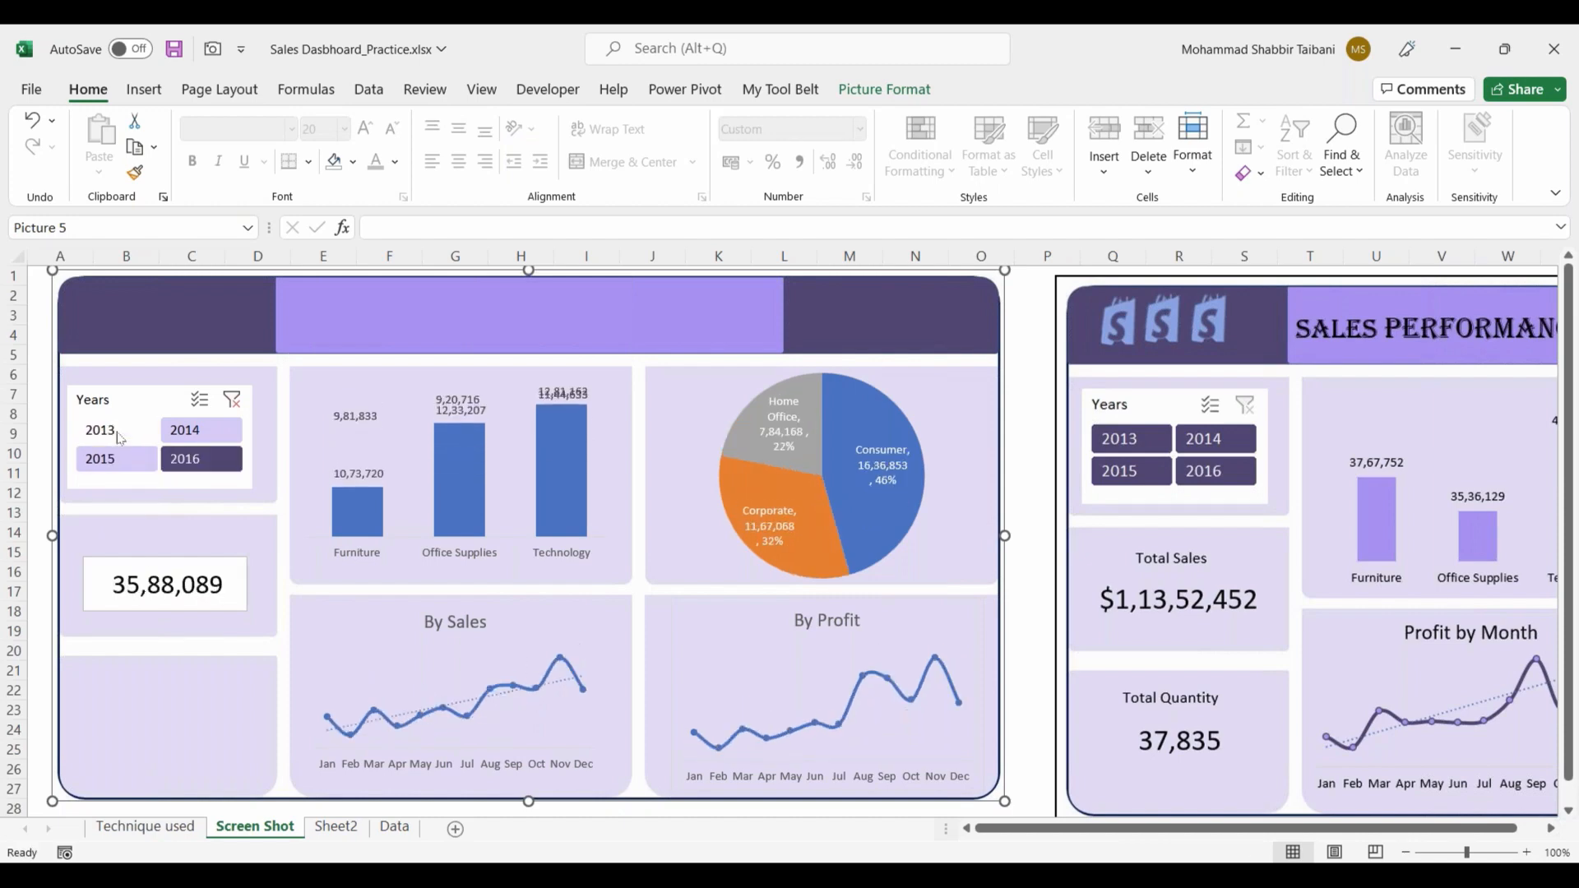
click(120, 461)
Step: Remove the fill and outline from the total sales text box so the panel shows through
click(198, 596)
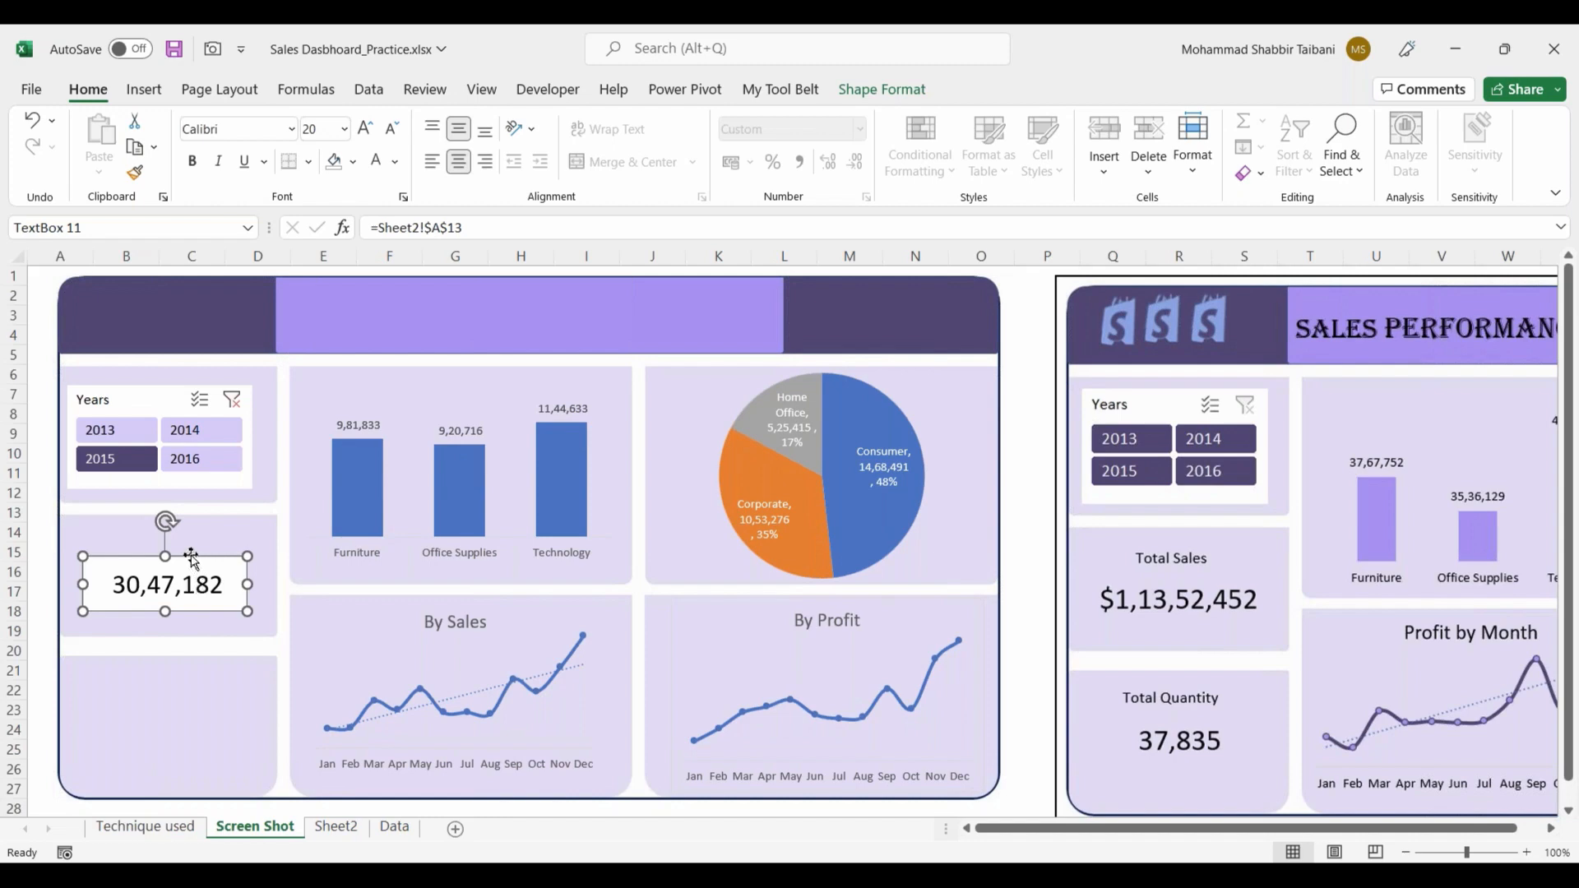
right_click(189, 550)
click(137, 568)
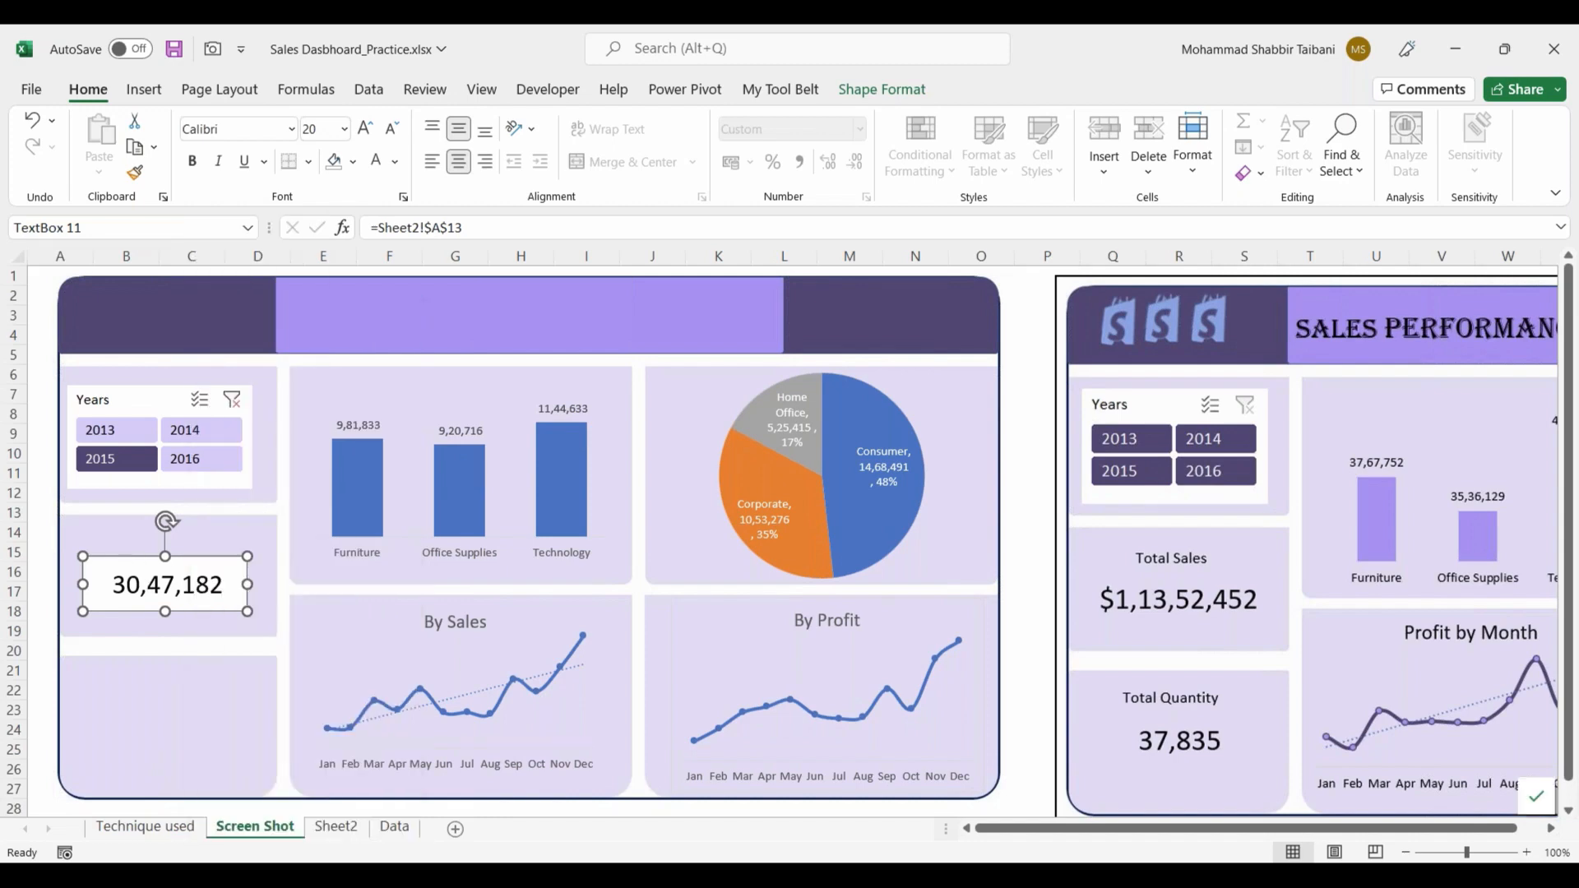
click(876, 89)
click(526, 121)
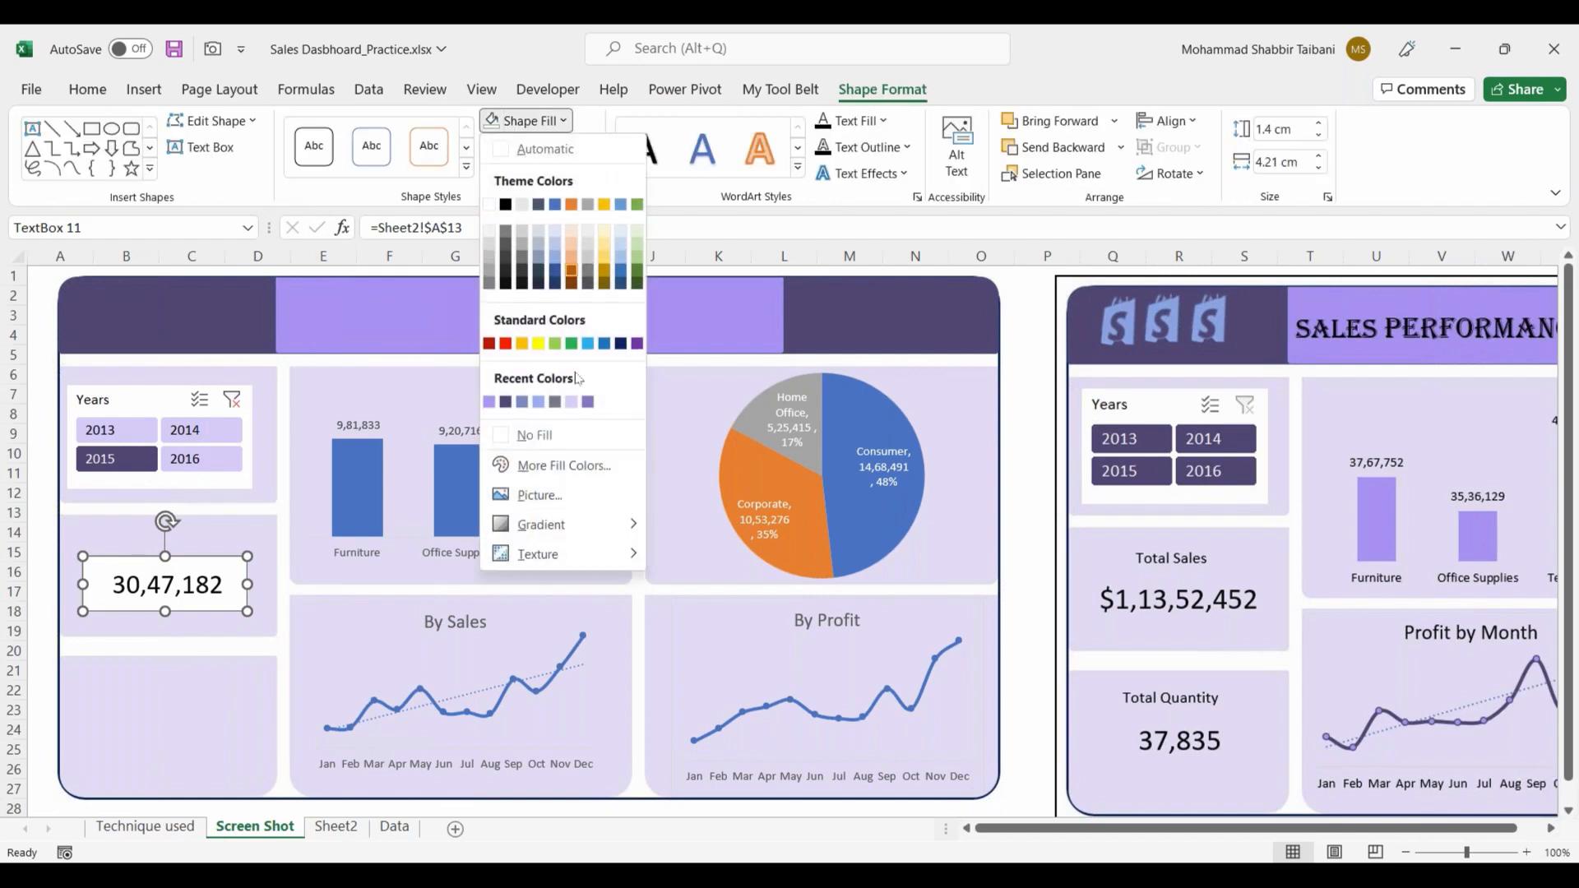
click(545, 436)
click(538, 147)
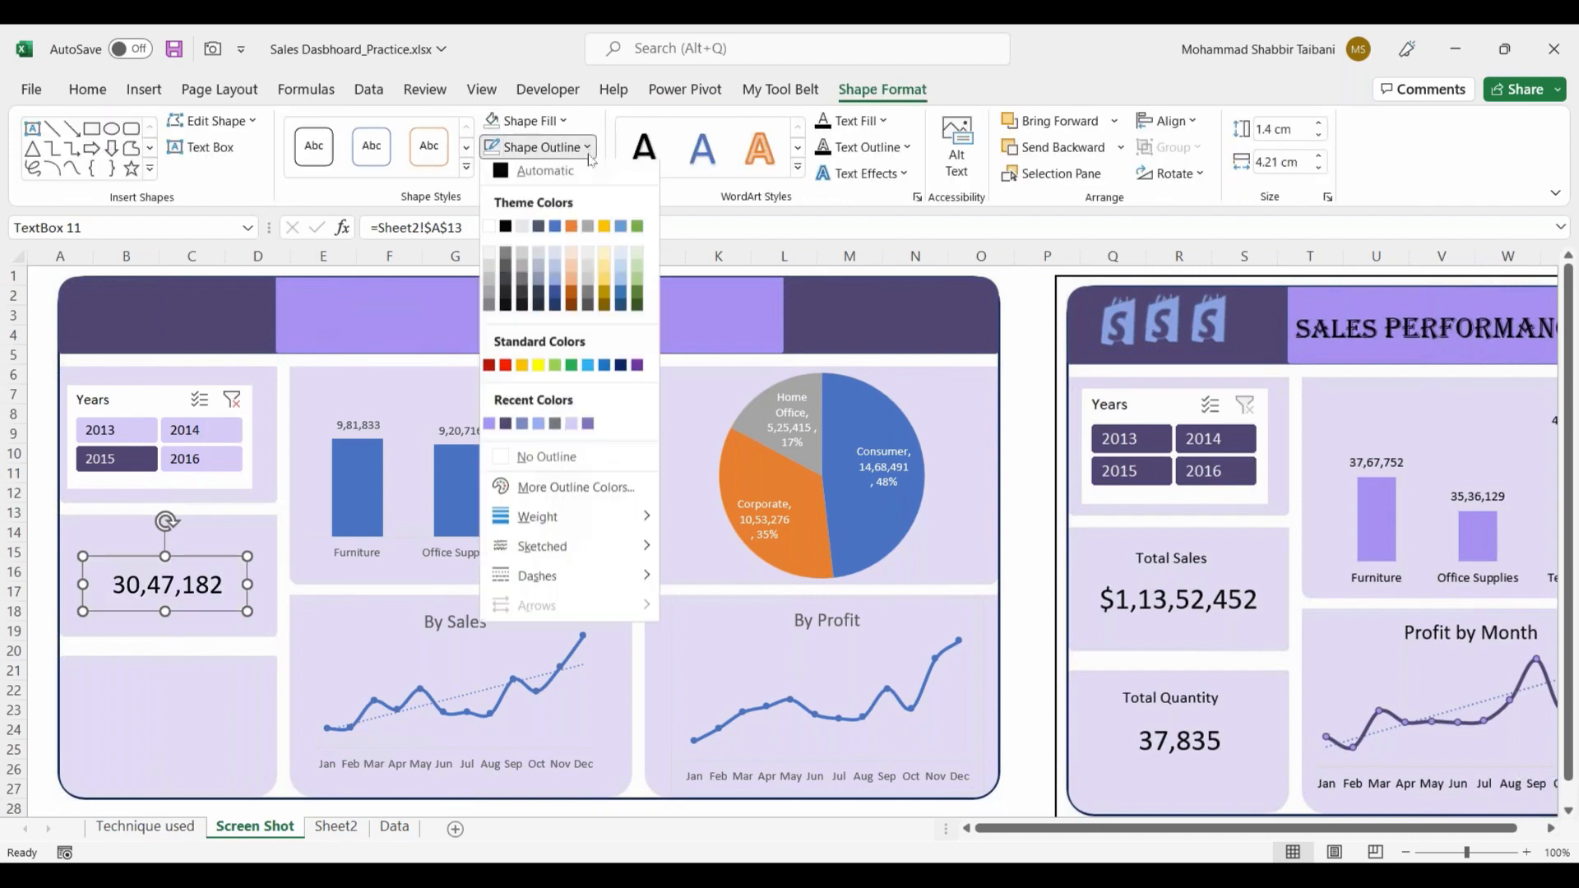
click(546, 461)
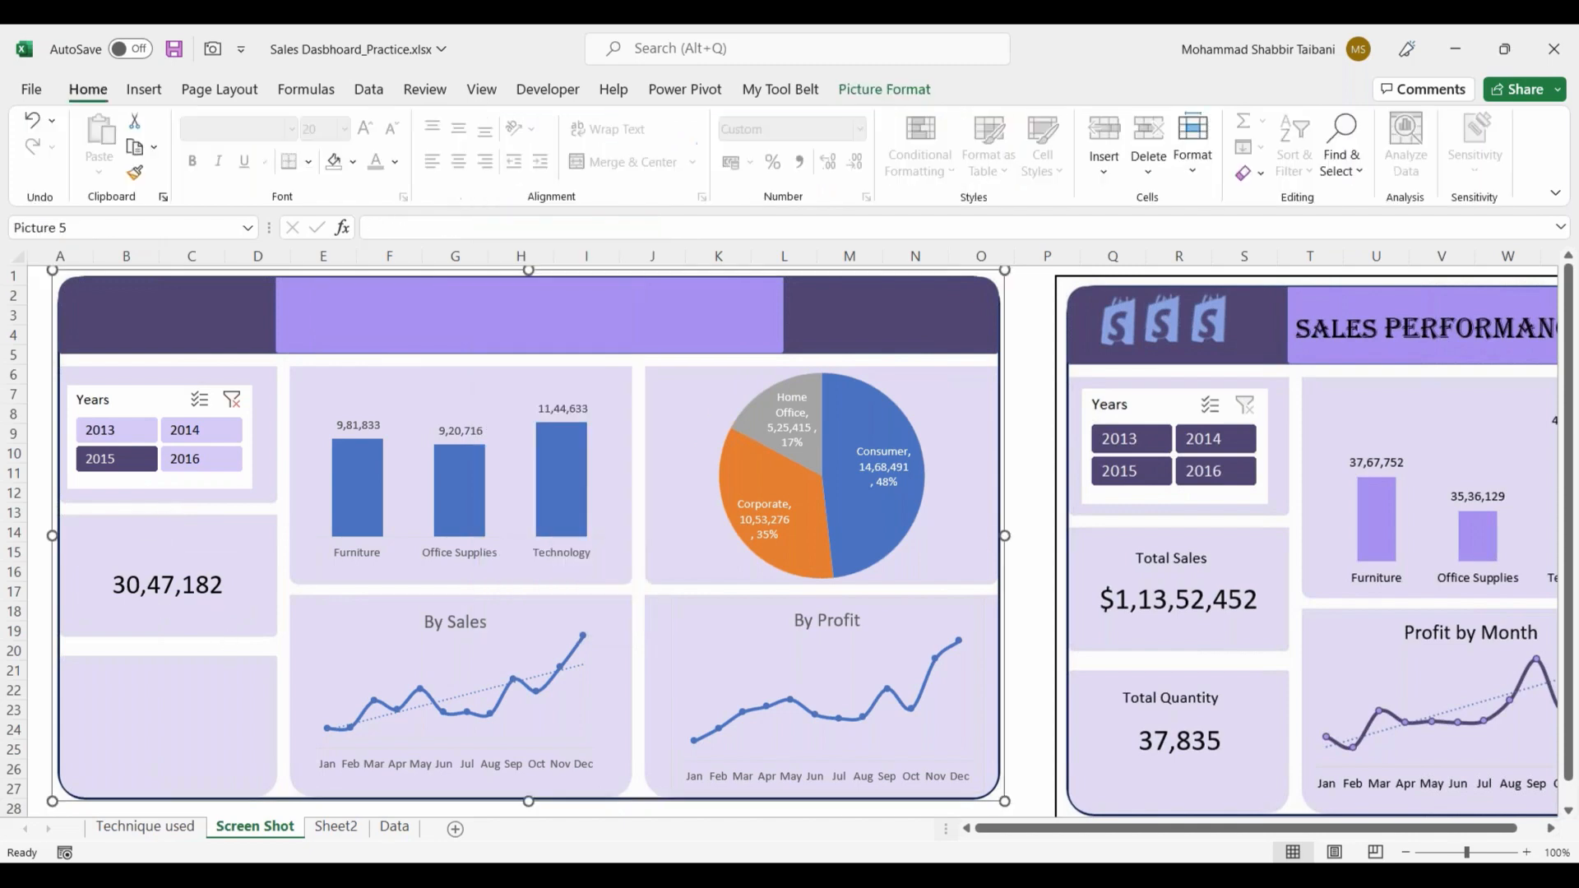
Step: Duplicate the total sales text box into the empty panel below it and link the copy to =Sheet2!$A$18
drag(173, 575, 144, 687)
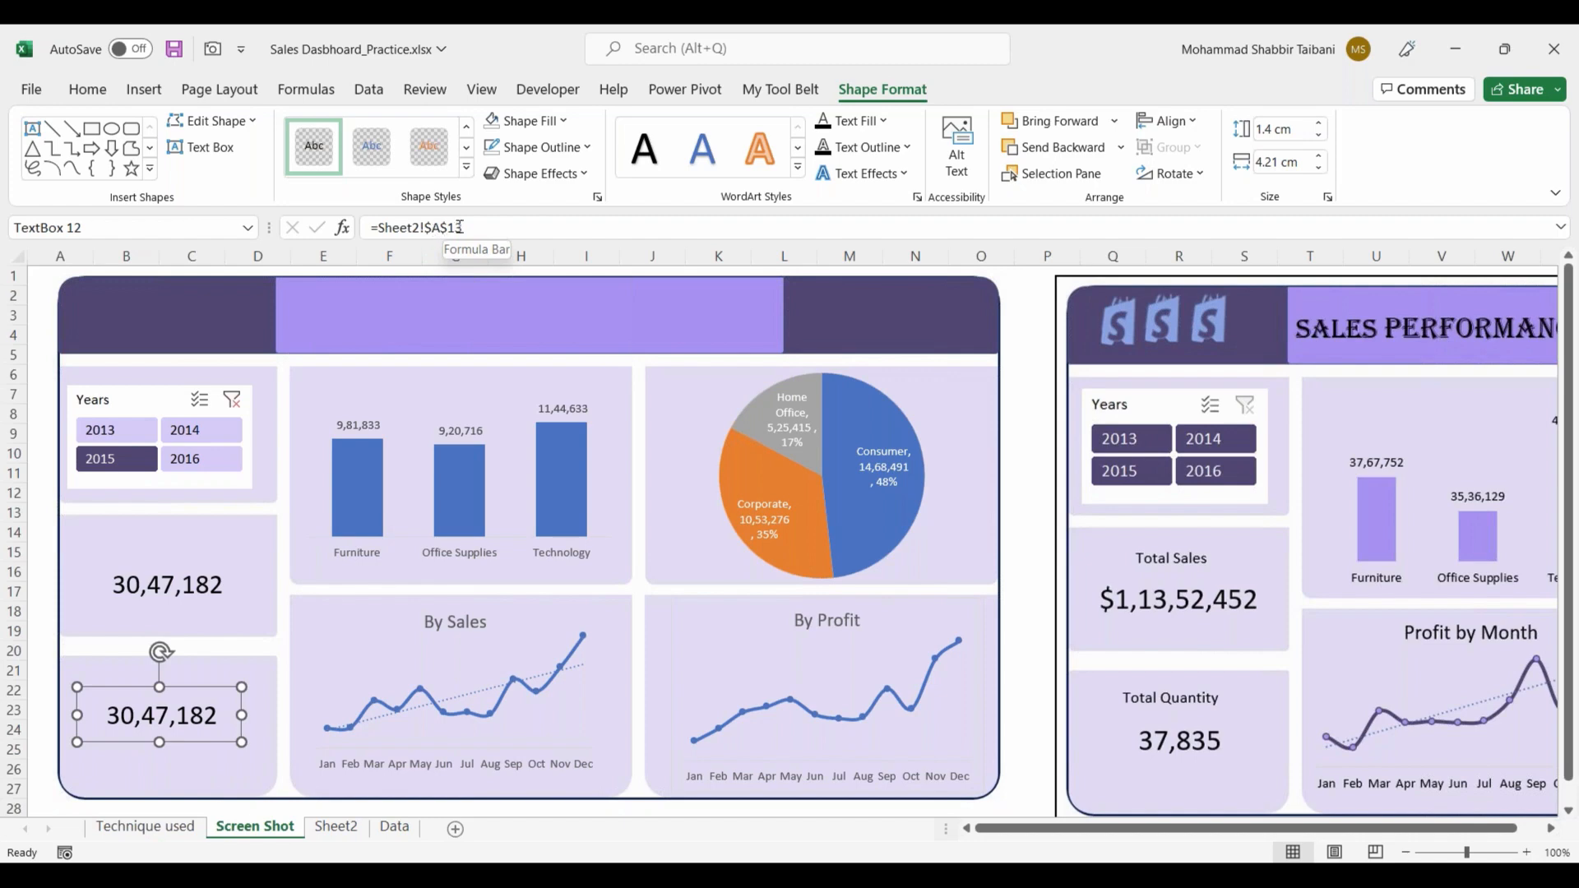
click(345, 834)
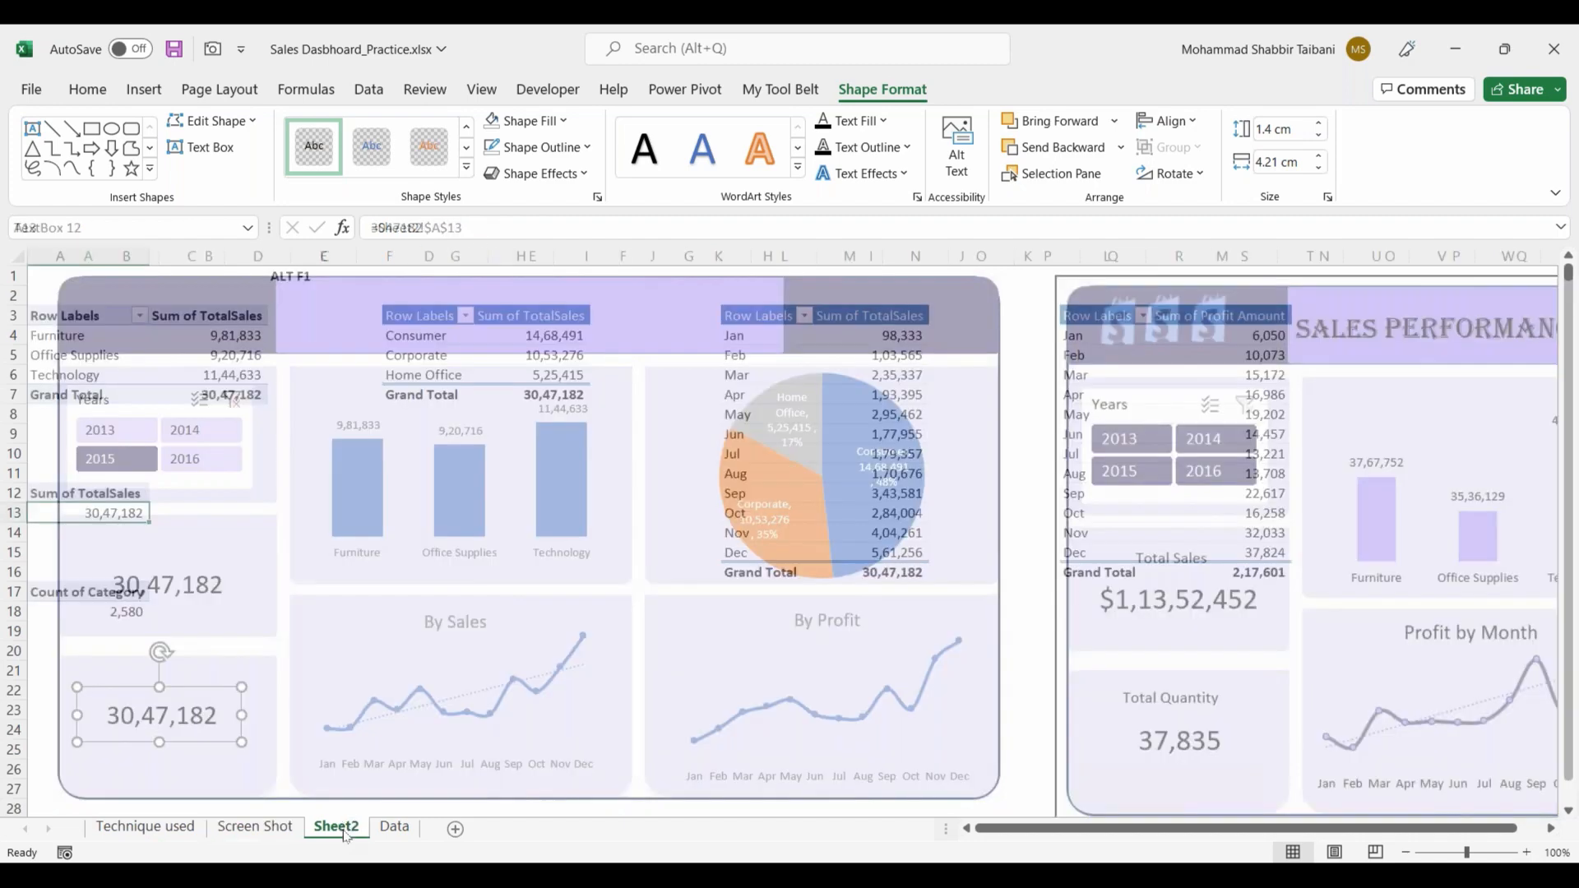
click(284, 835)
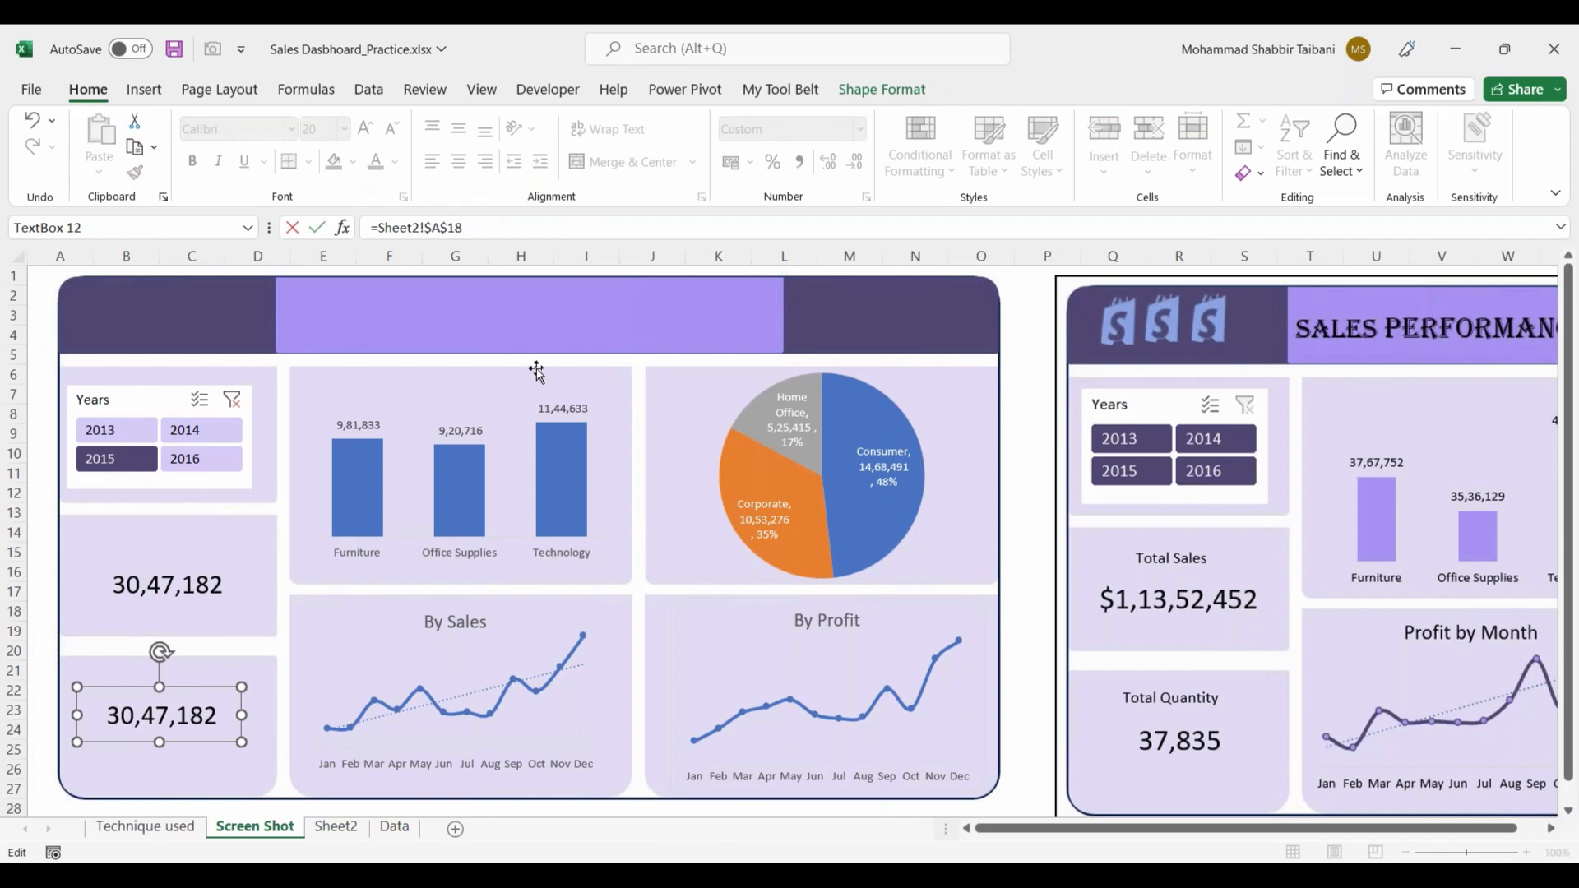
key(Return)
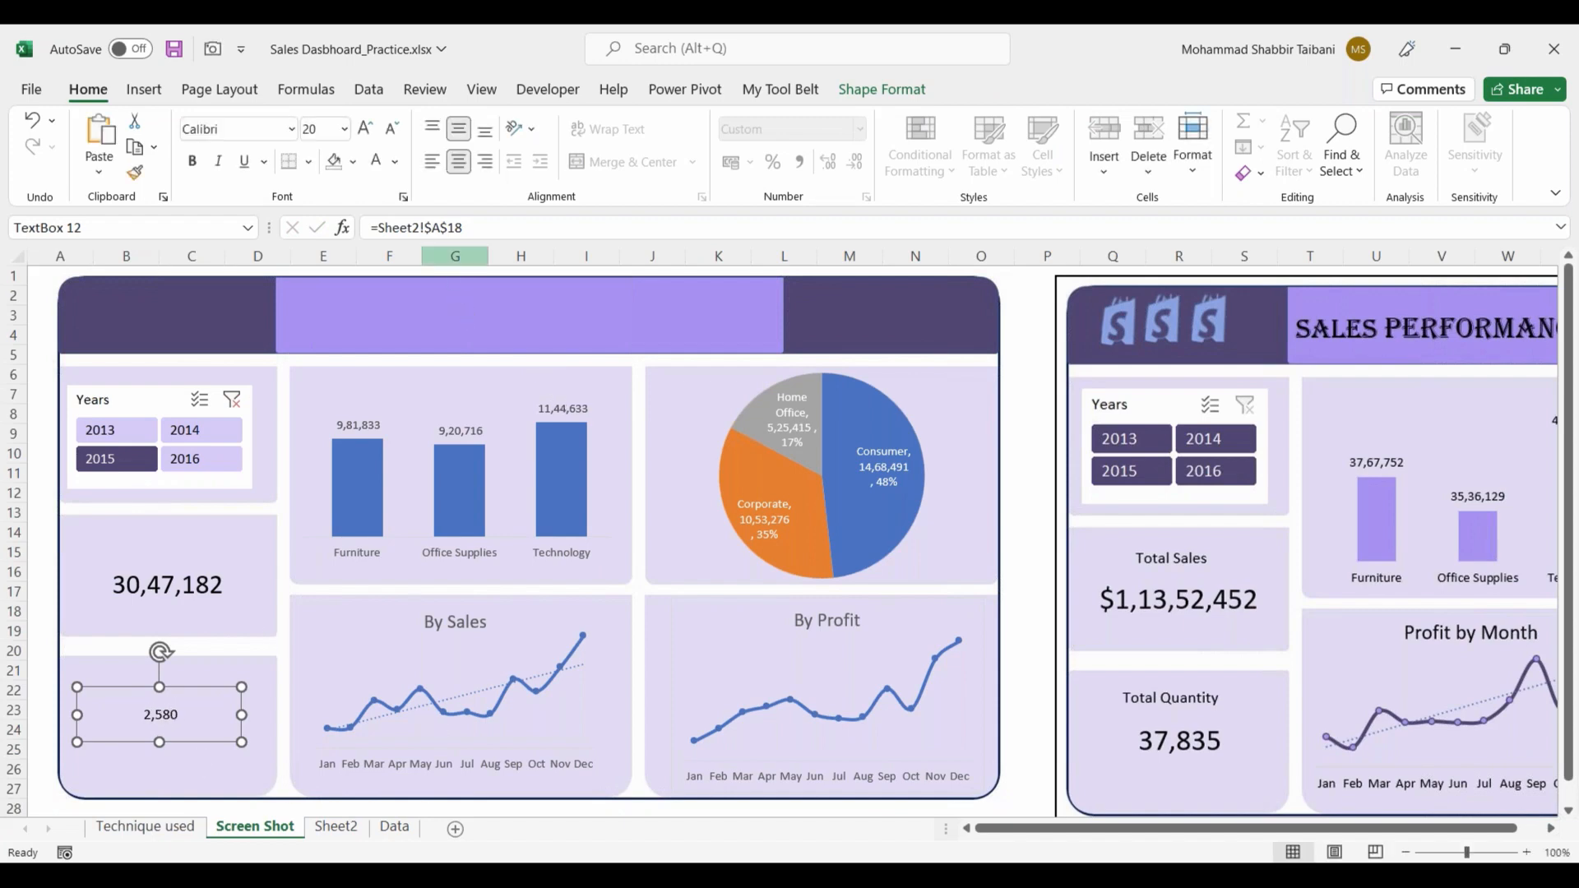
Step: Enlarge the quantity card's text to size 24 and deselect the text box
click(365, 129)
click(365, 129)
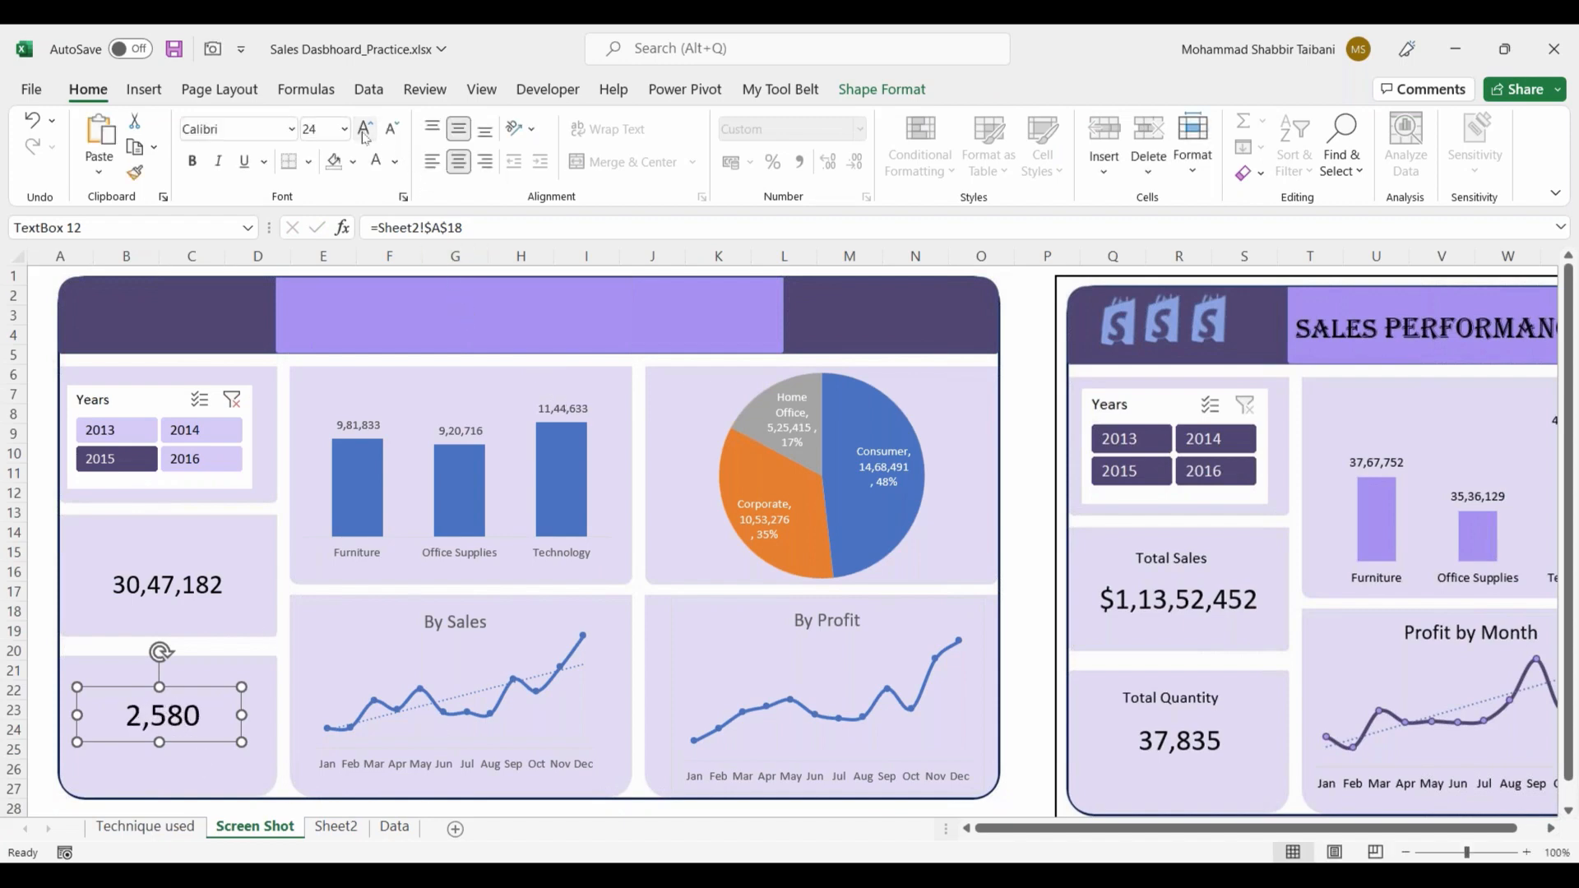
click(1020, 315)
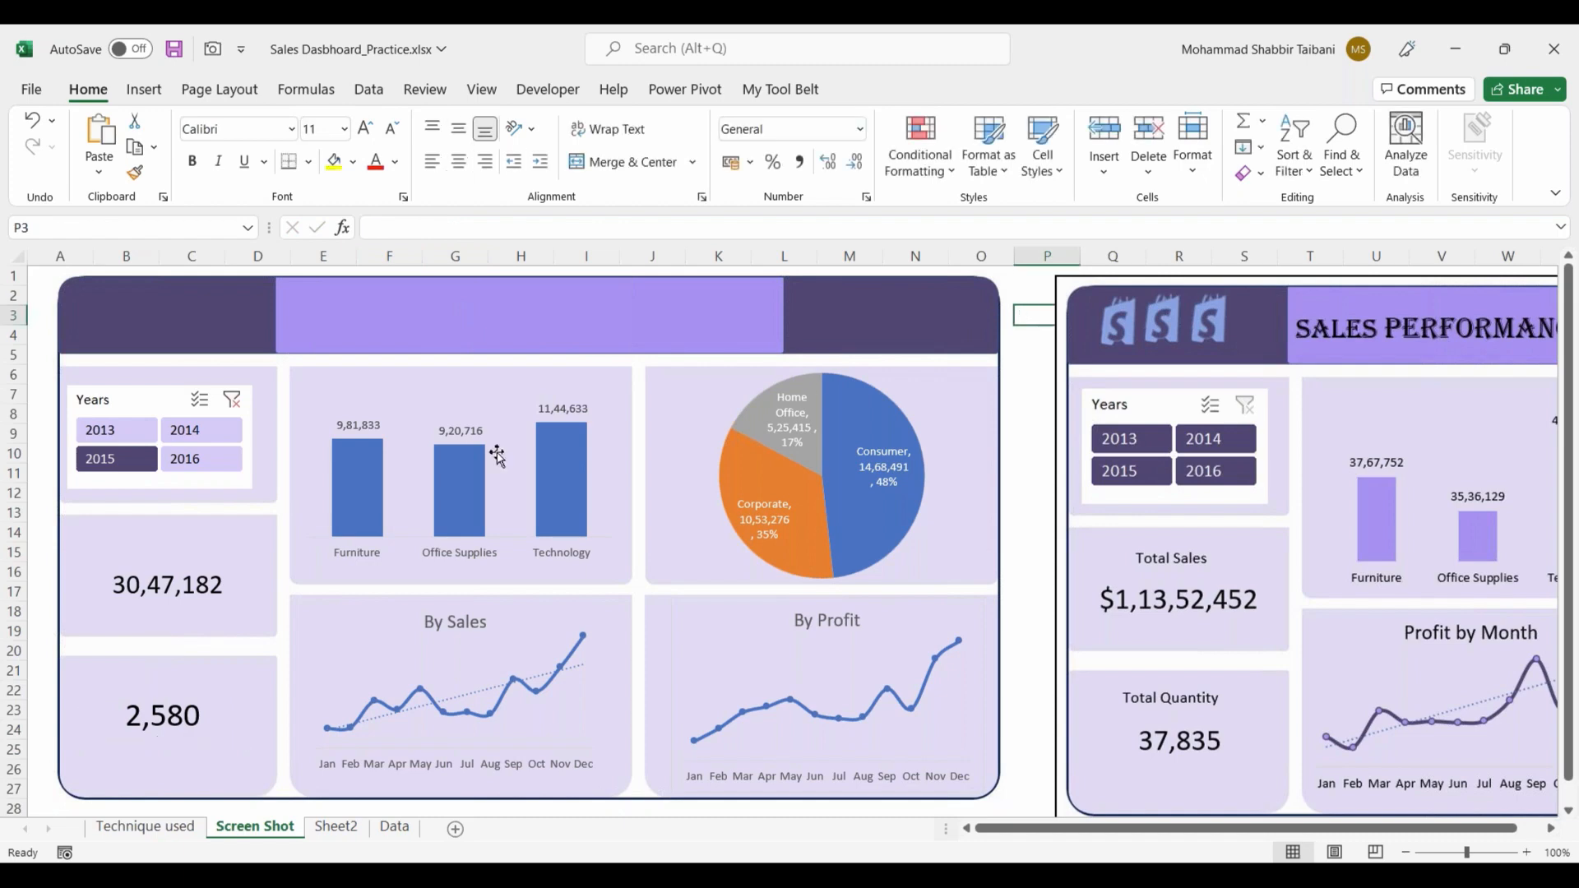
Step: Filter the Years slicer by 2014, 2016, 2015, 2013 and 2014 again to check that both cards and the charts update
click(201, 429)
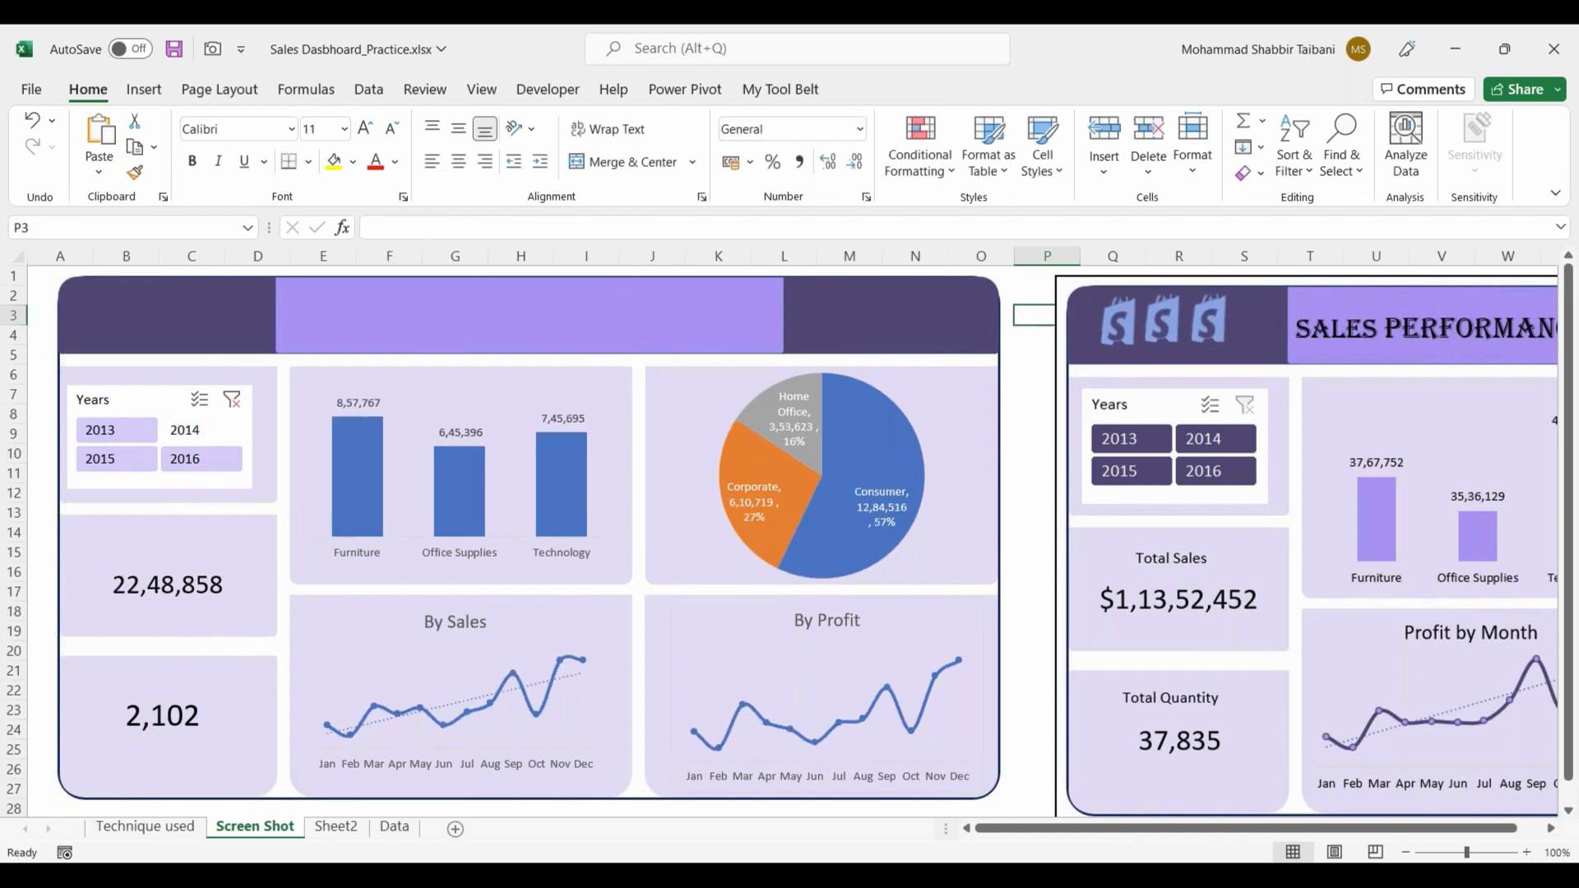
click(218, 459)
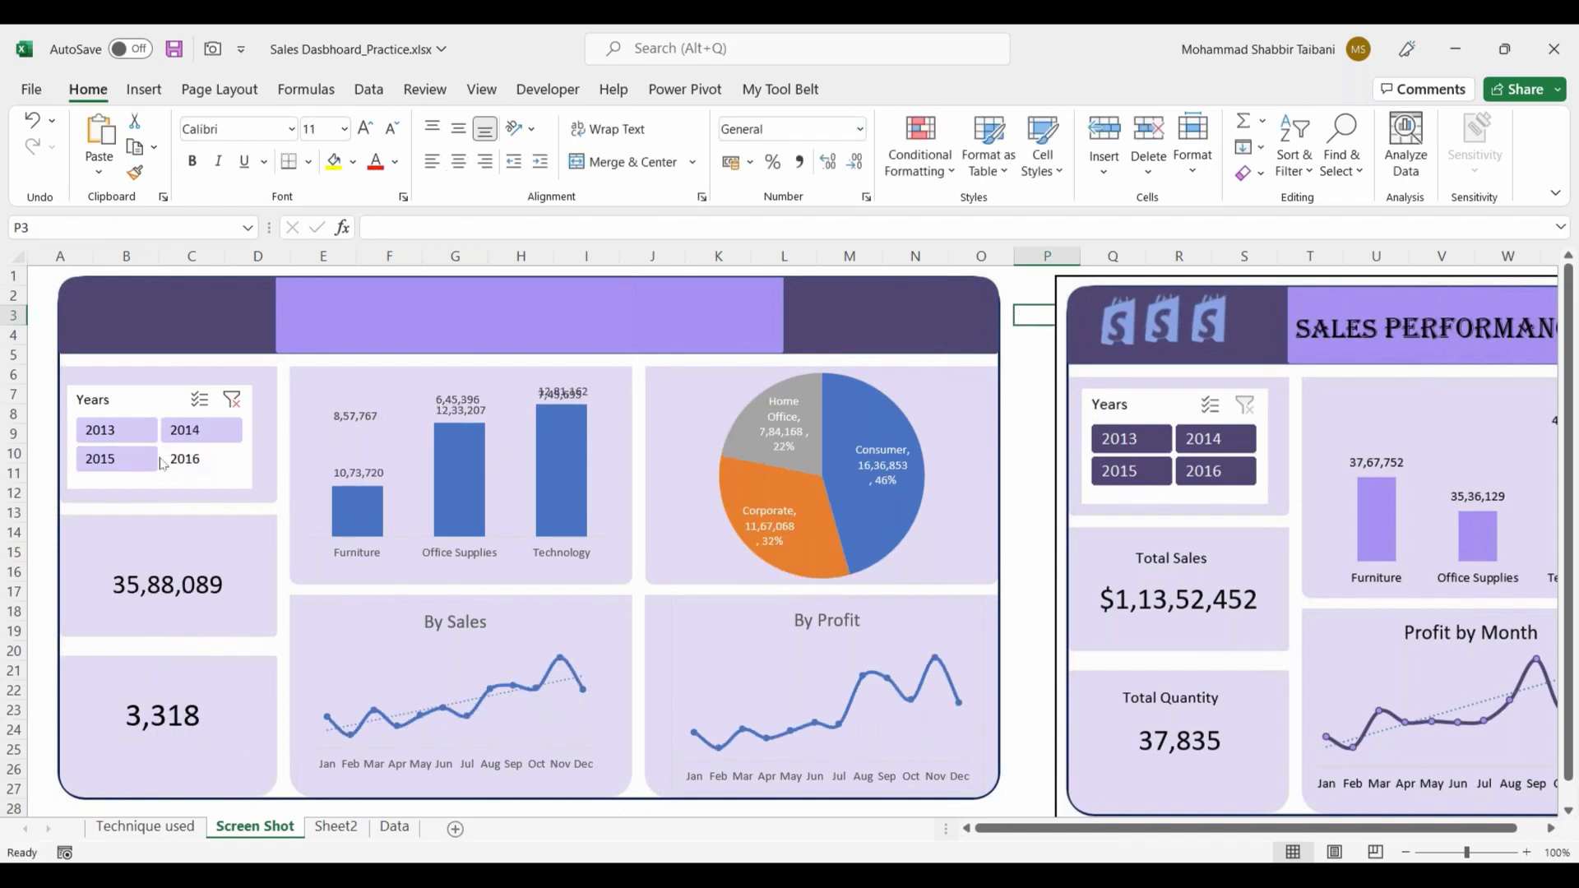
click(129, 462)
click(136, 432)
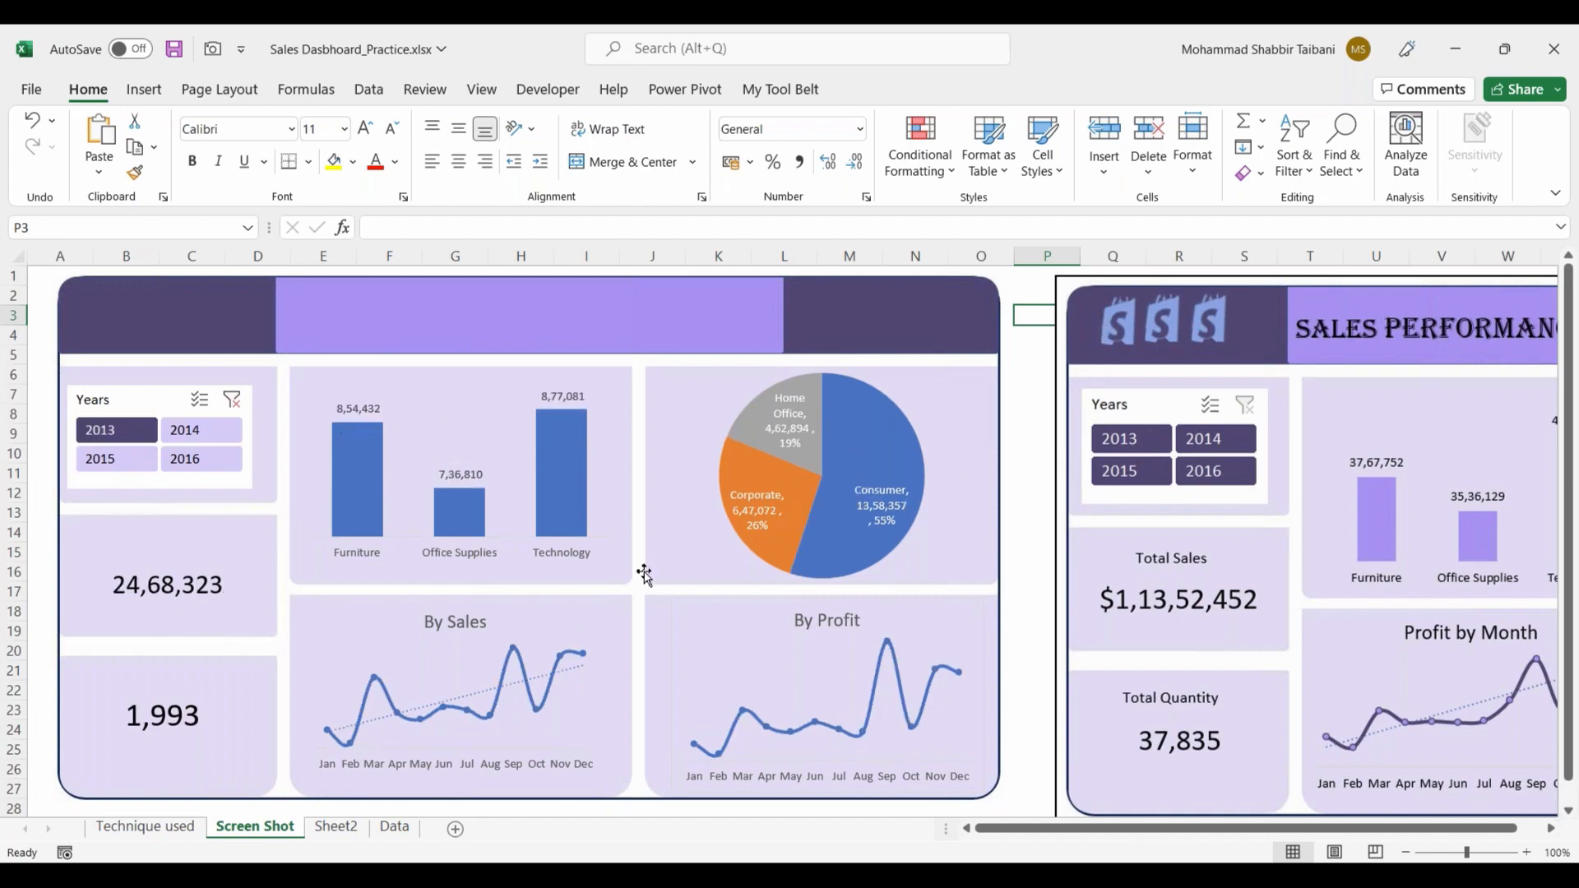
click(208, 432)
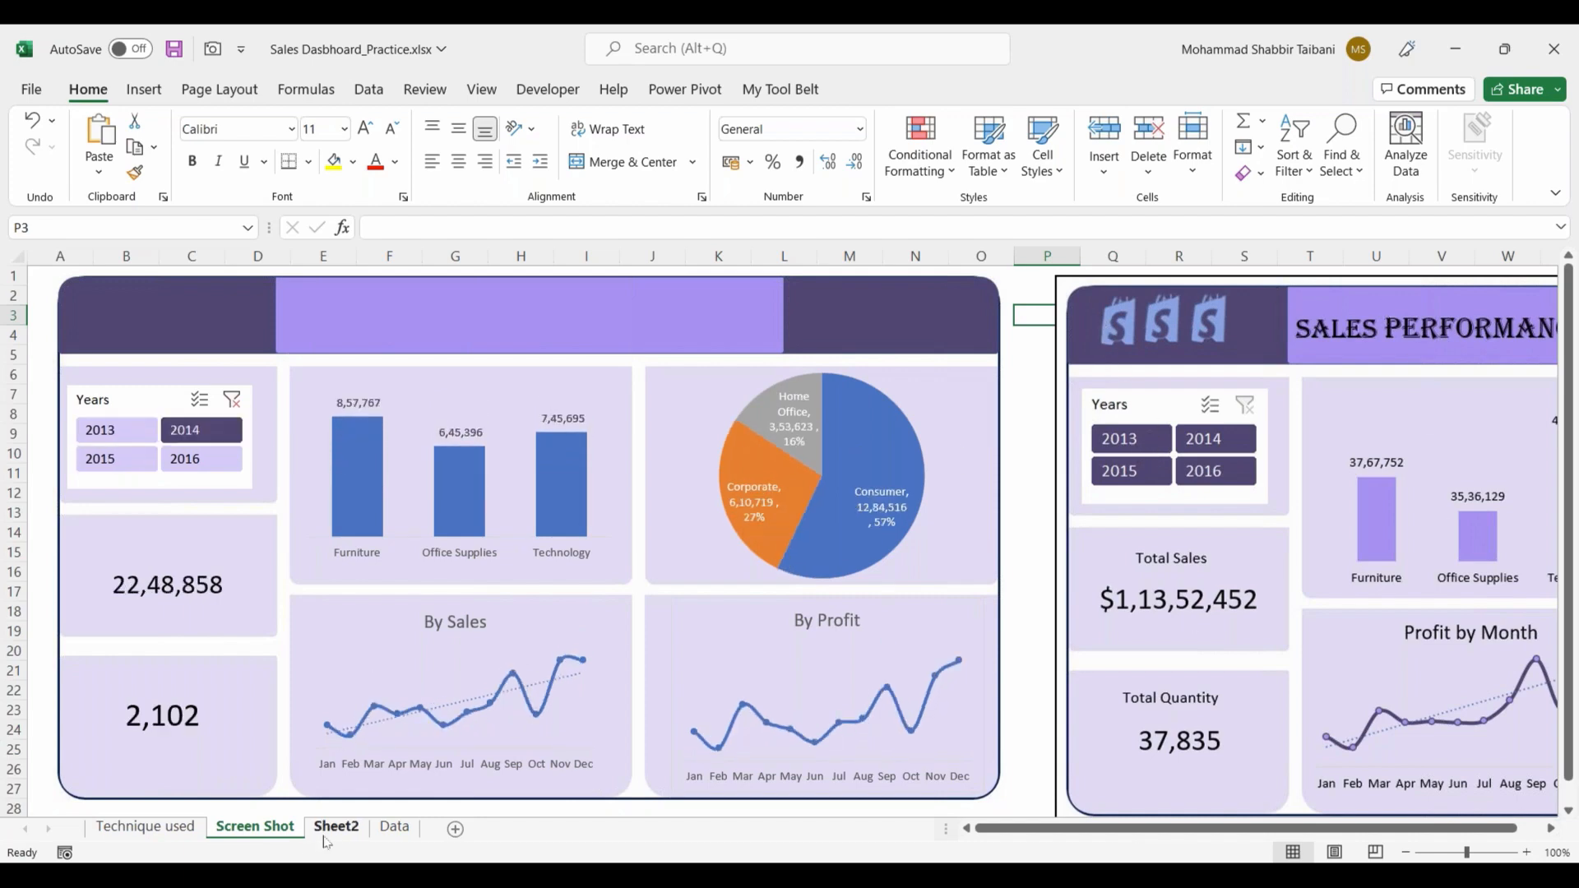
Step: Check the source pivot tables on Sheet2 and the total sales card's link, and clear the Years slicer filter on the Screen Shot sheet
click(328, 832)
click(297, 836)
mouse_move(368, 510)
click(198, 586)
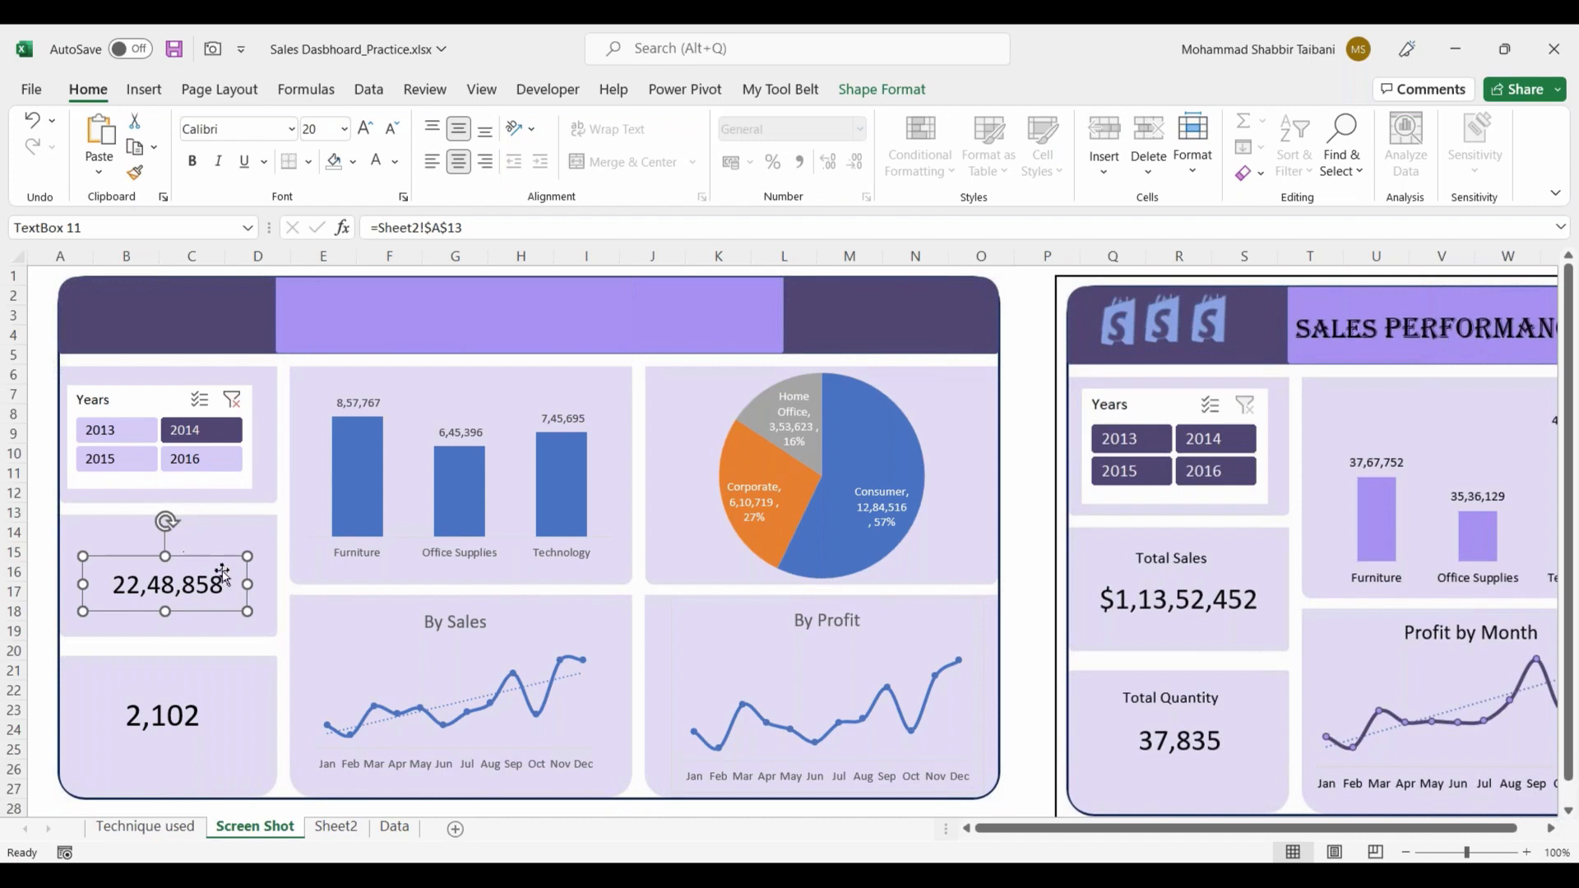
click(41, 362)
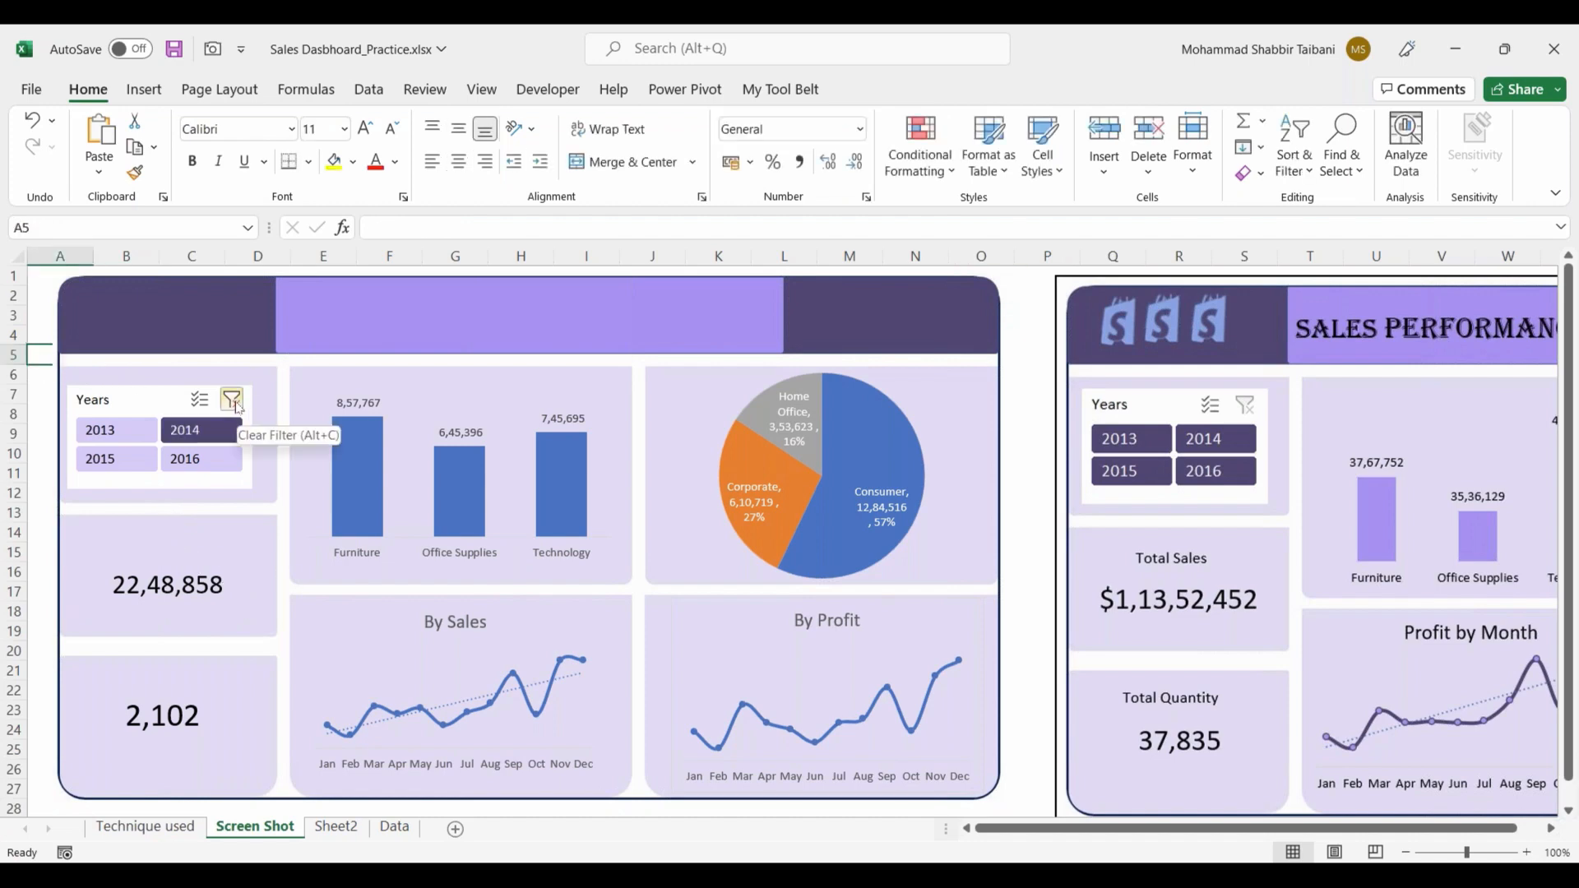
click(232, 401)
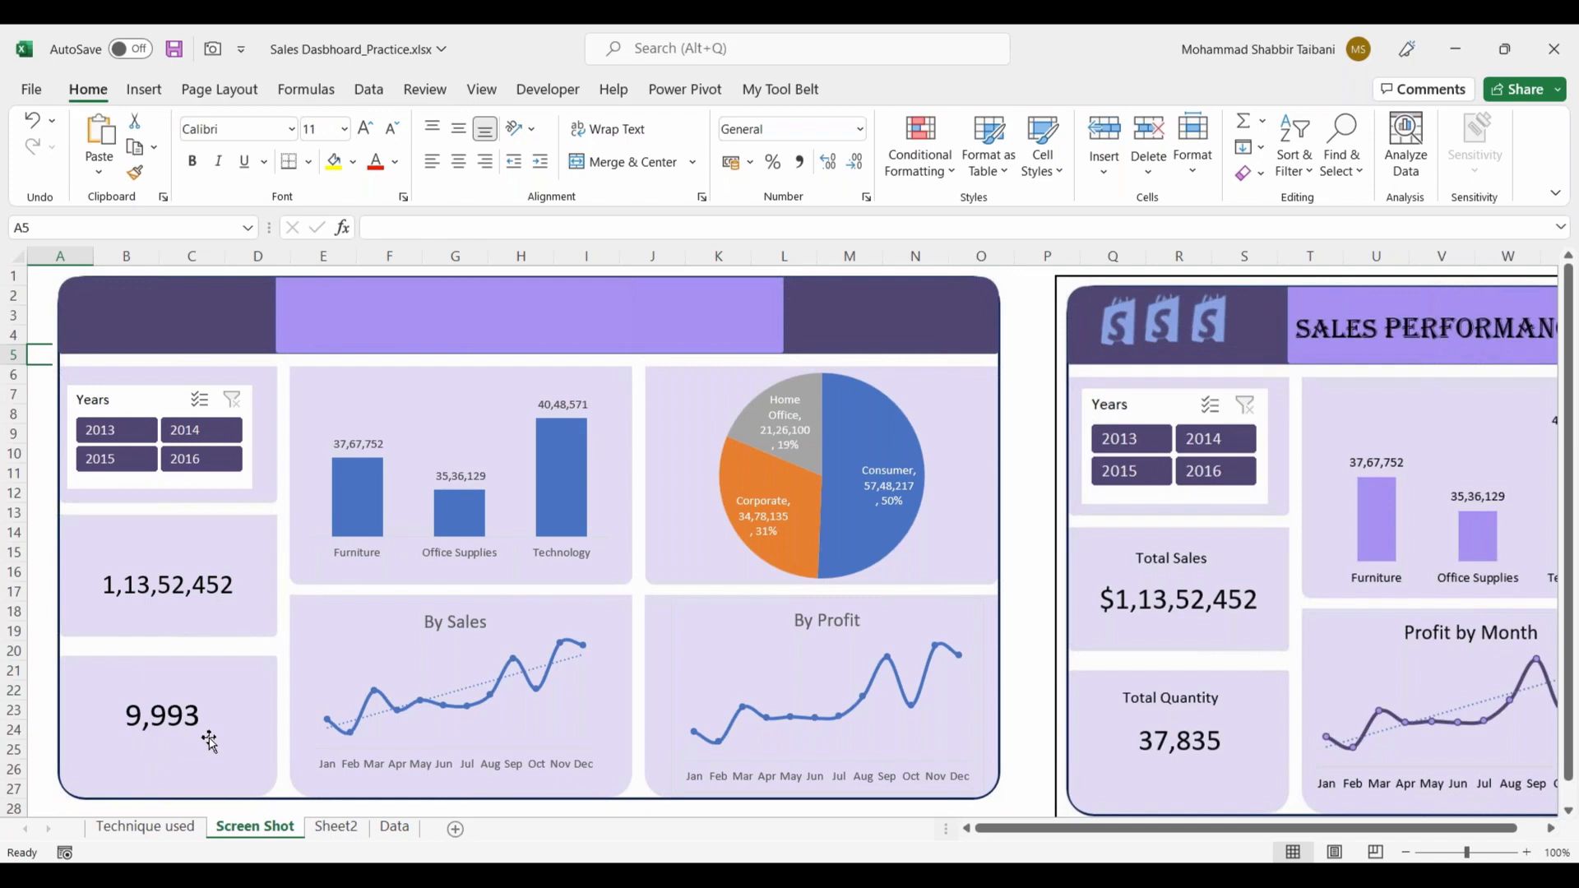
Step: Apply the Currency number format to the total sales value in cell A13 of Sheet2
click(186, 590)
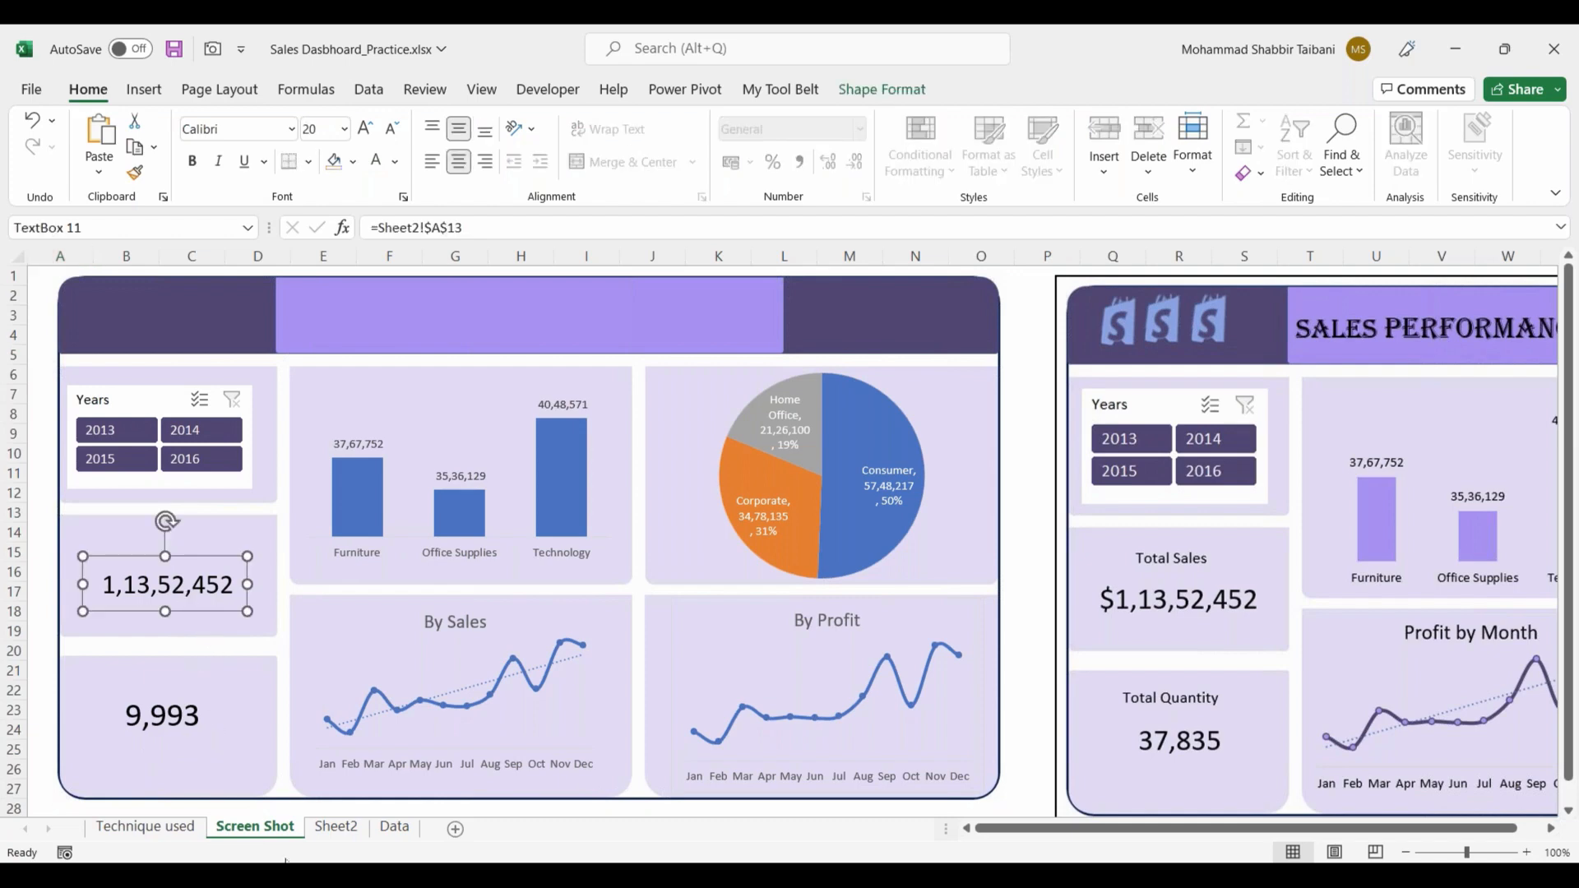
click(333, 826)
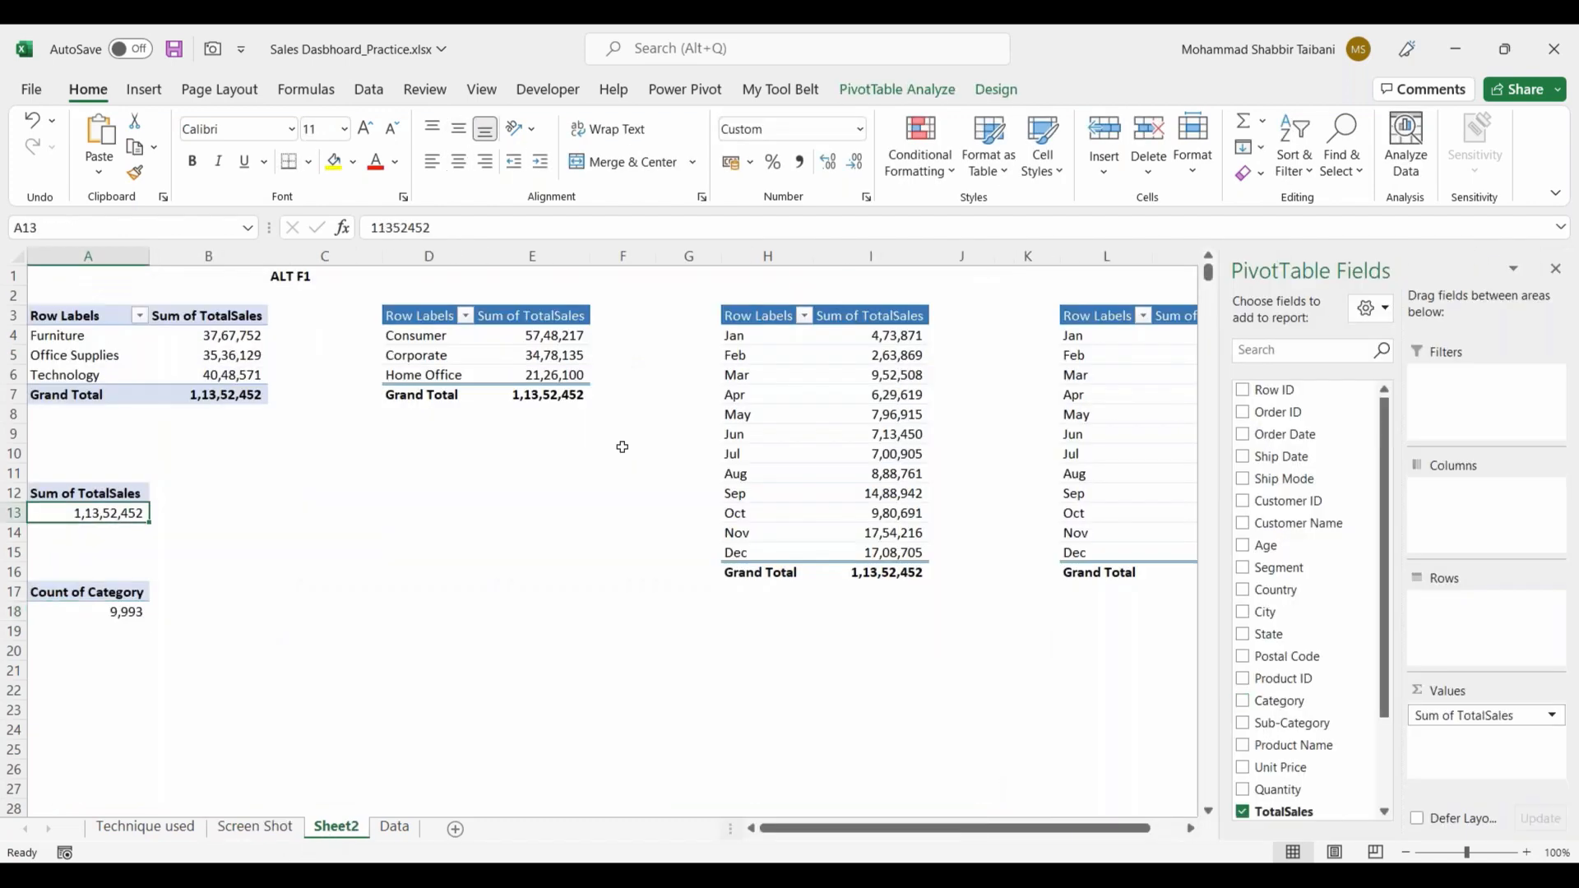
click(860, 129)
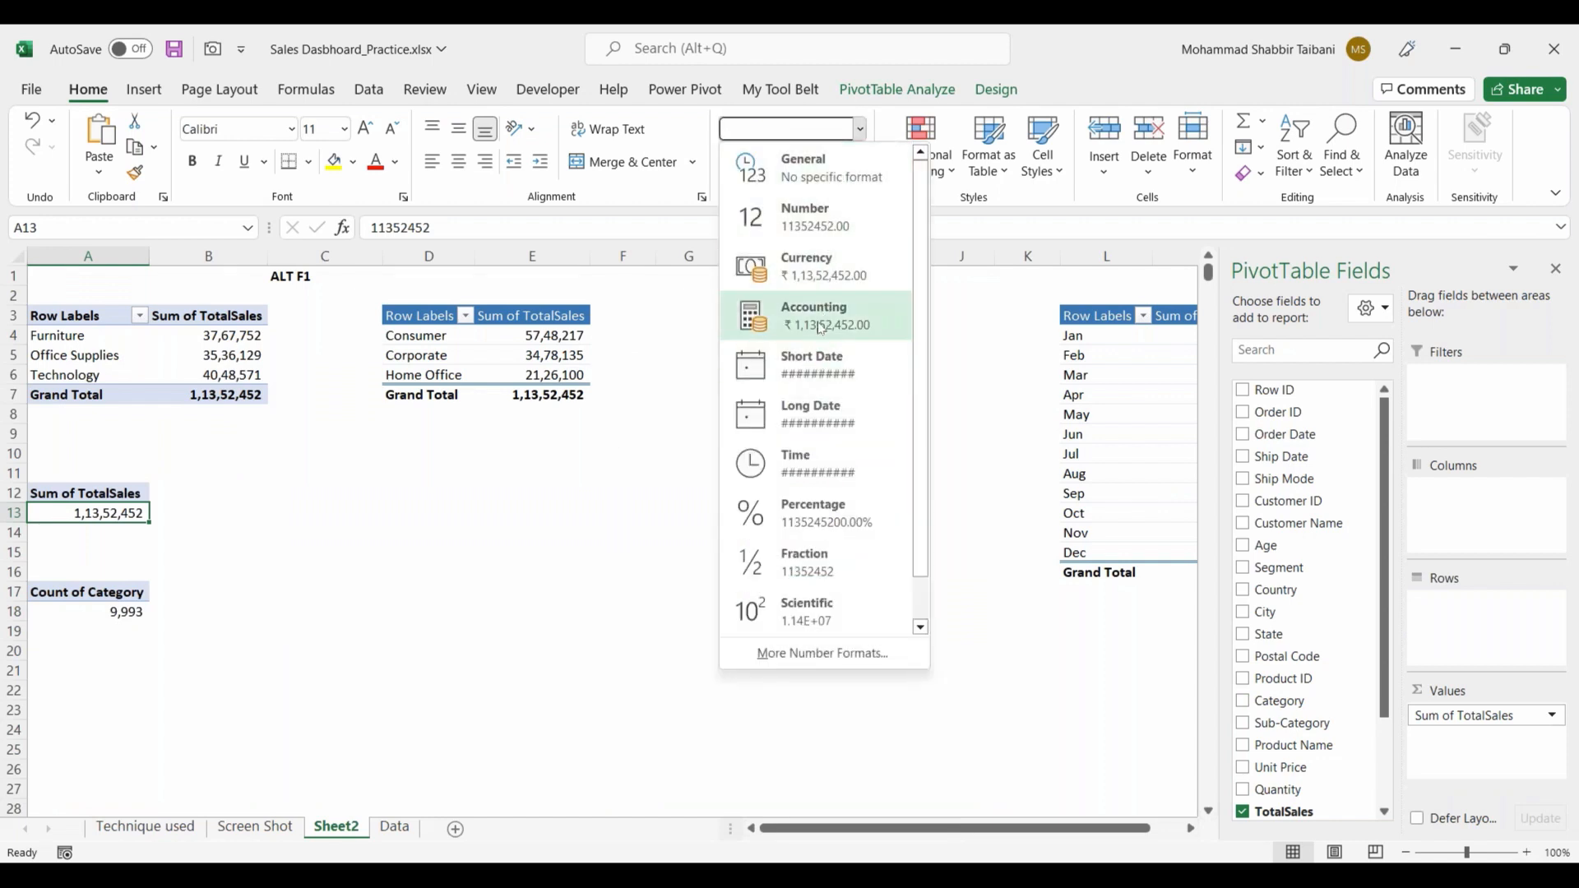
click(810, 267)
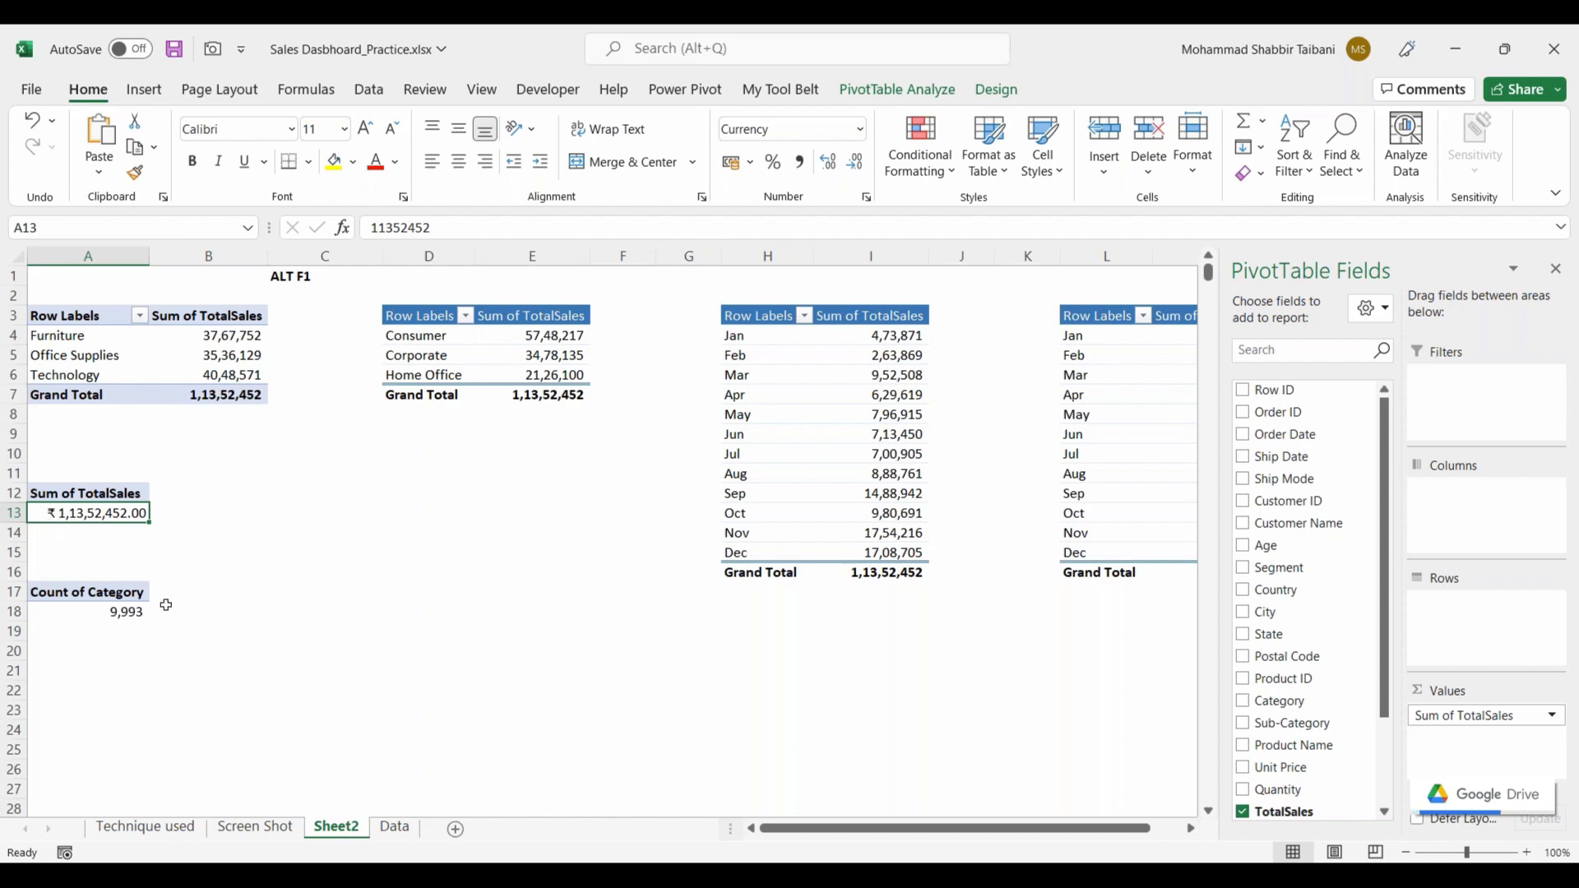
click(169, 671)
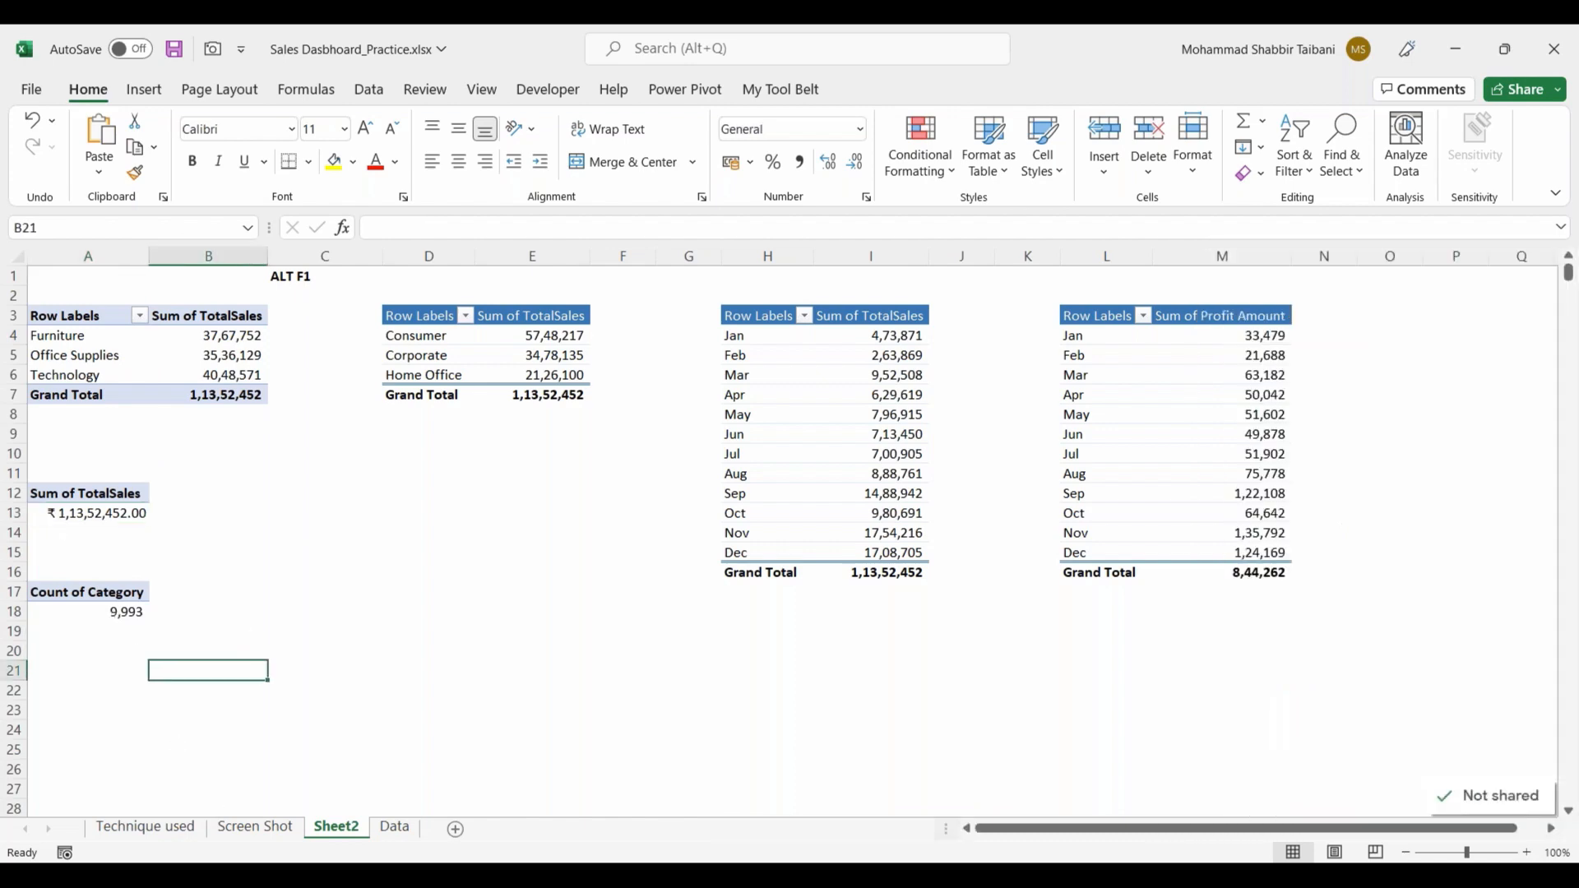
Step: On the Screen Shot sheet, extend the total sales text box sideways and downwards and reduce its text to size 18
key(ctrl+Page_Up)
drag(85, 586, 73, 585)
drag(172, 611, 167, 630)
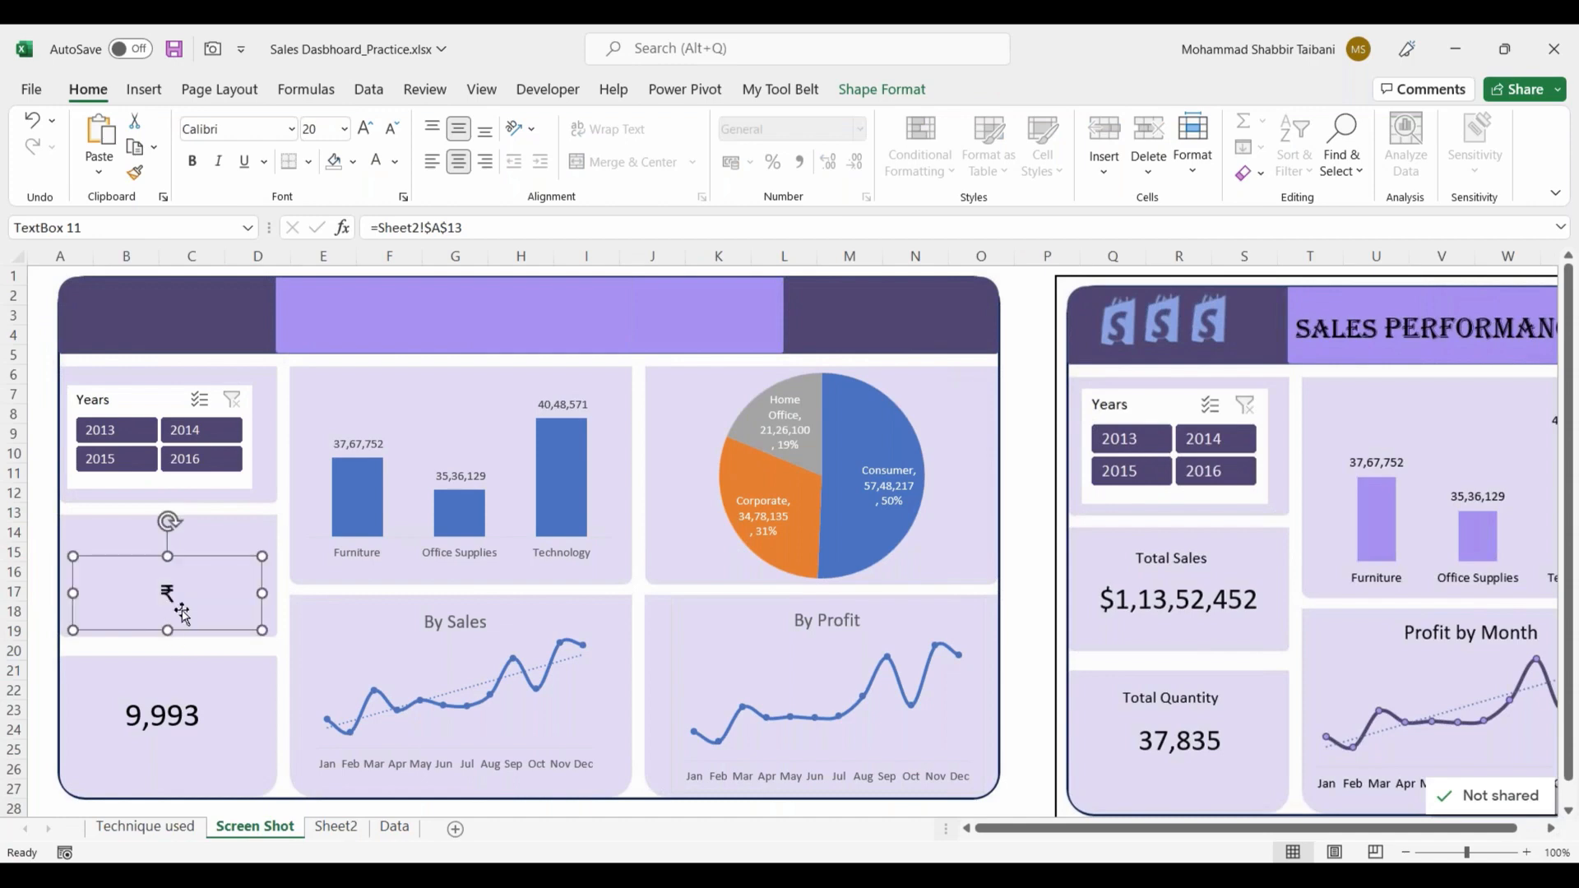
click(392, 128)
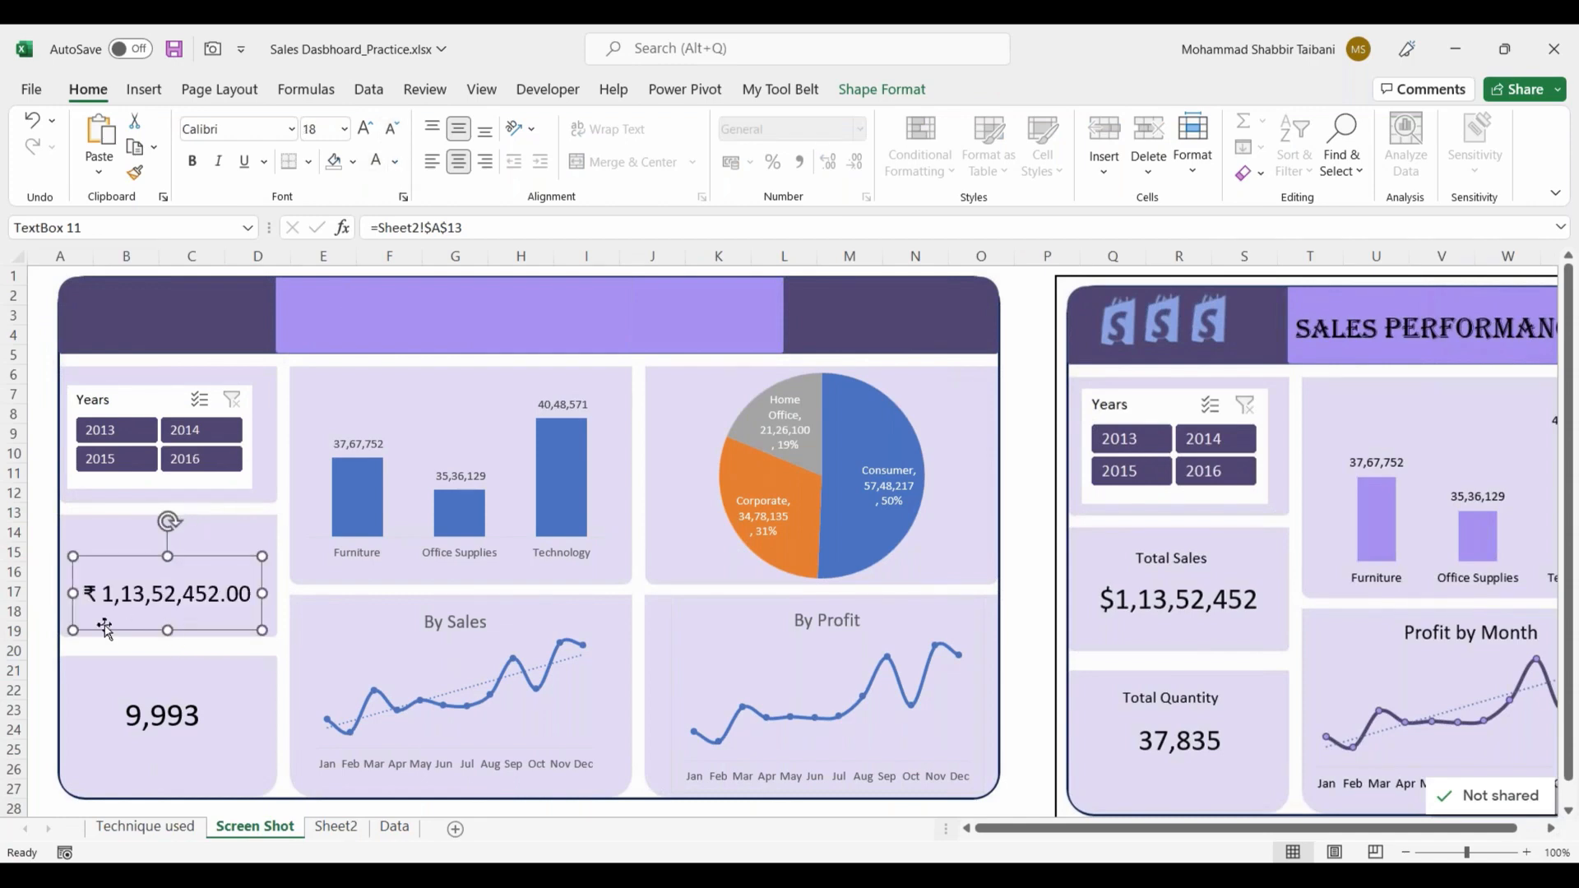
click(62, 627)
click(115, 607)
click(54, 512)
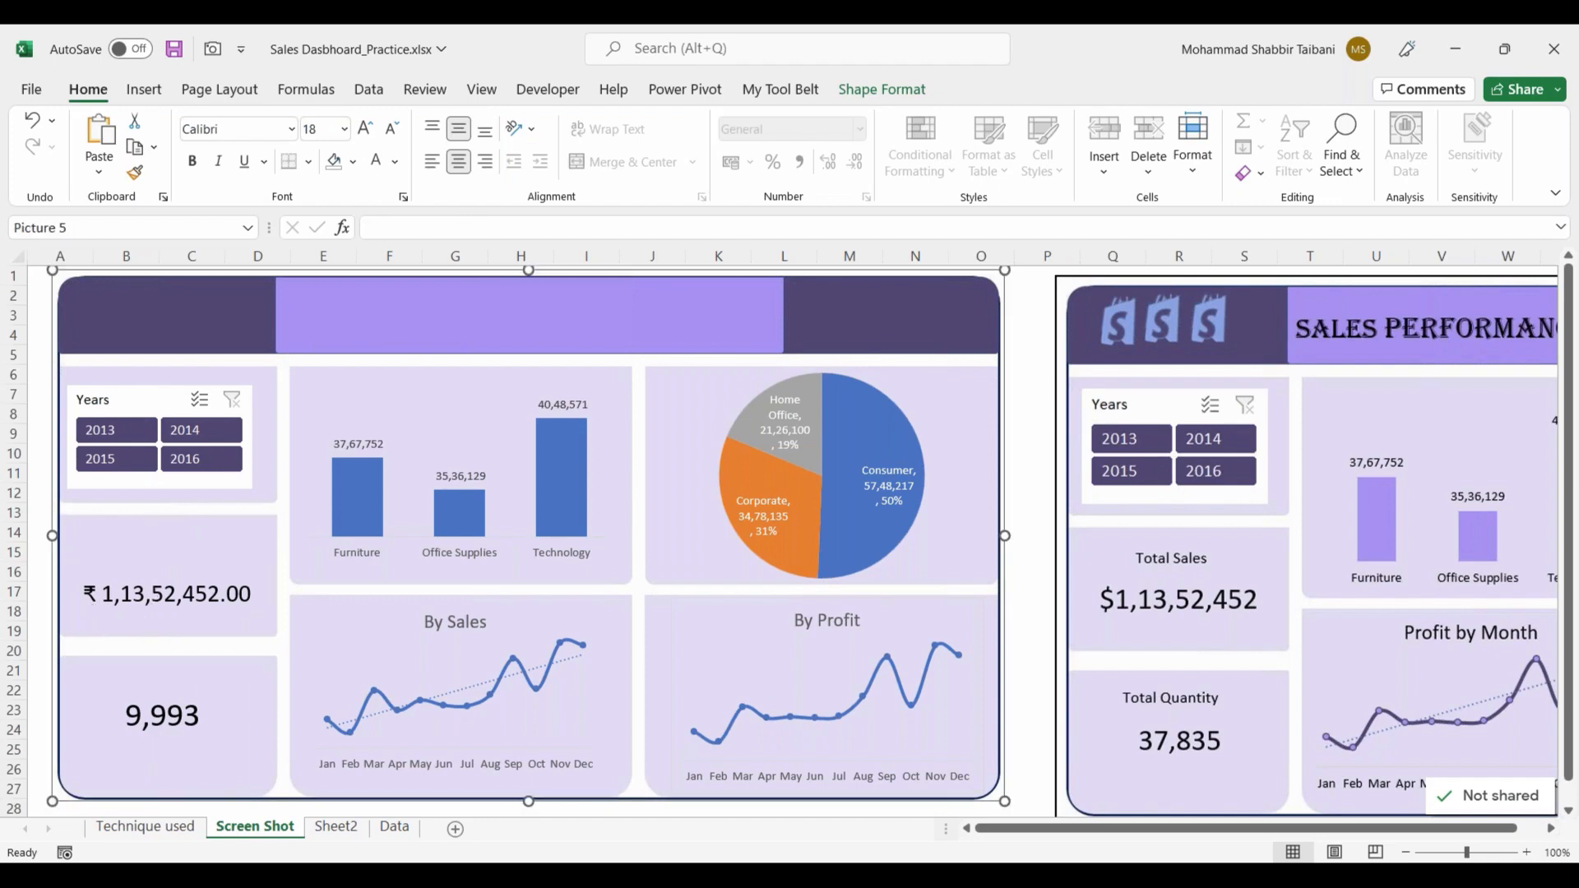
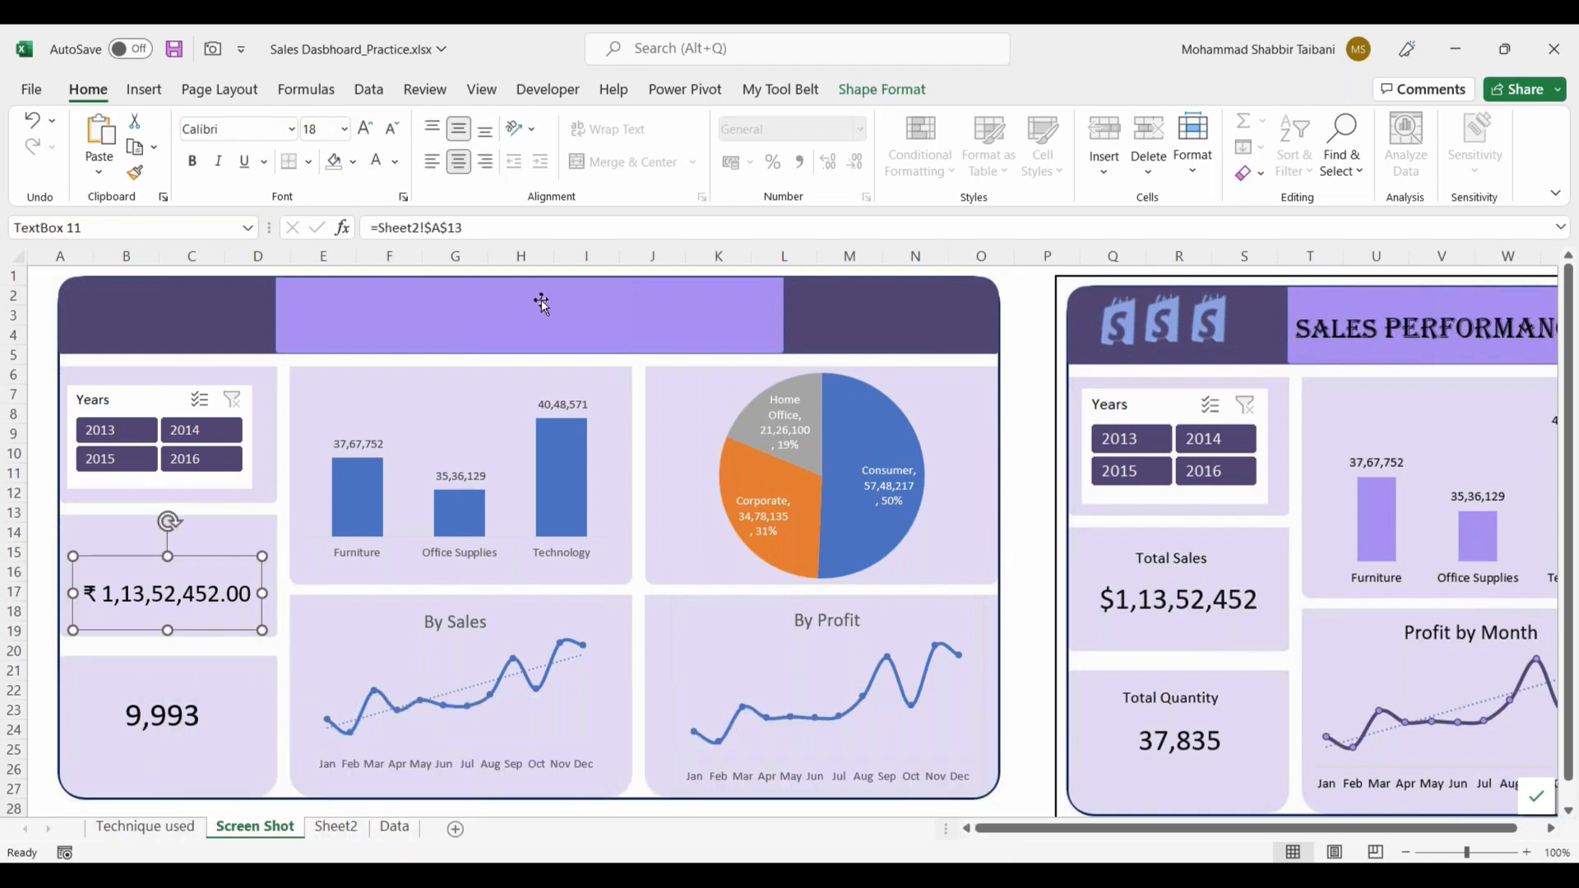
Step: Insert a text box across the light purple header band of the dashboard and enter the title Sales Dashboard
click(370, 322)
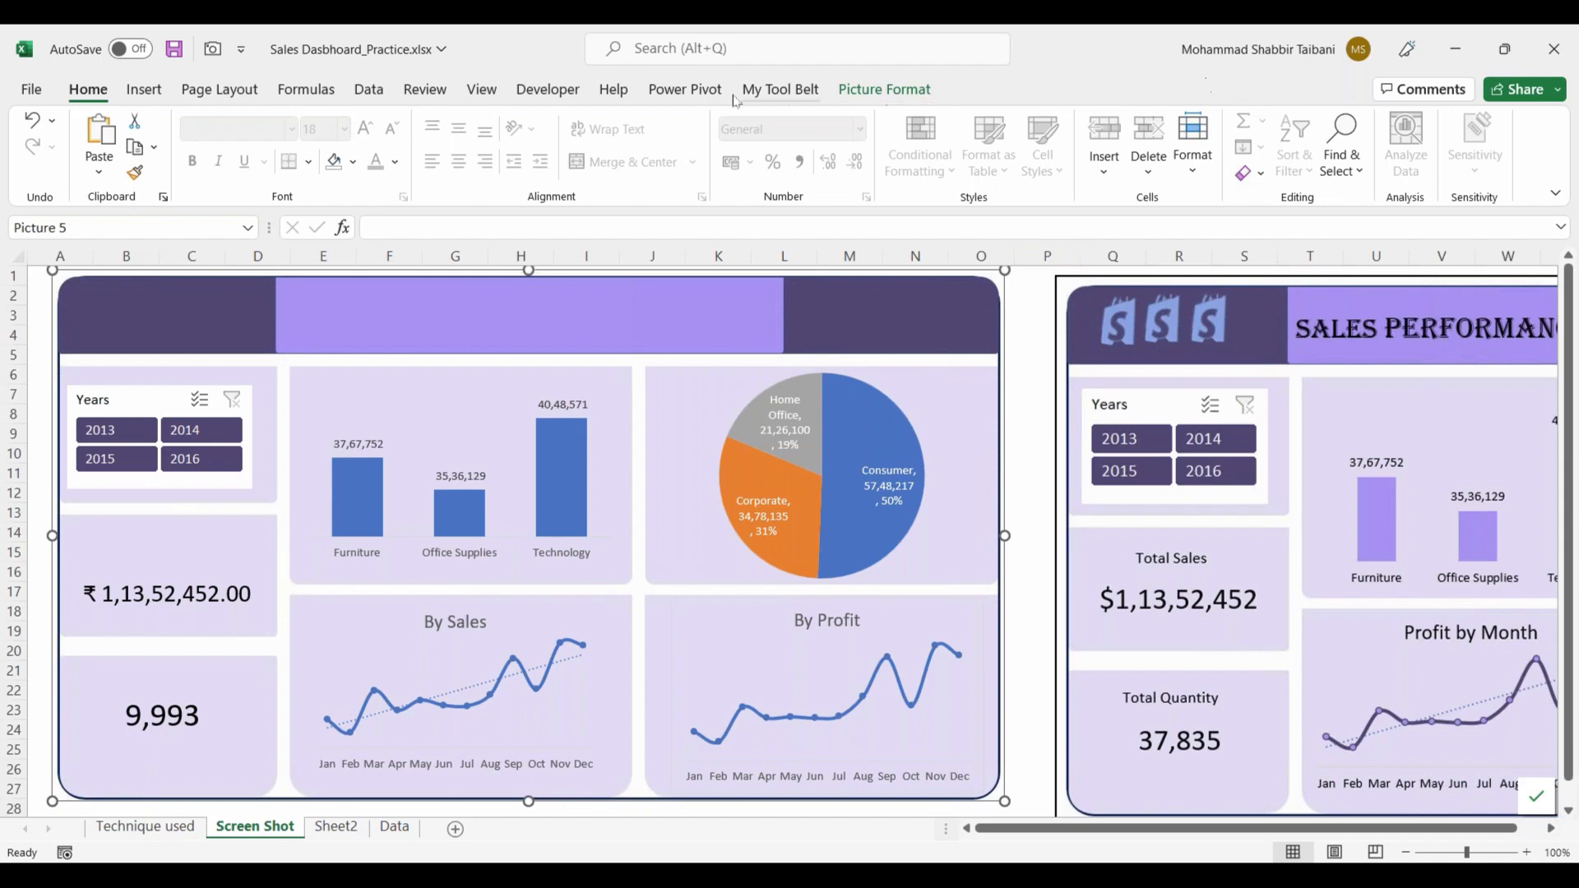
click(144, 88)
click(1278, 141)
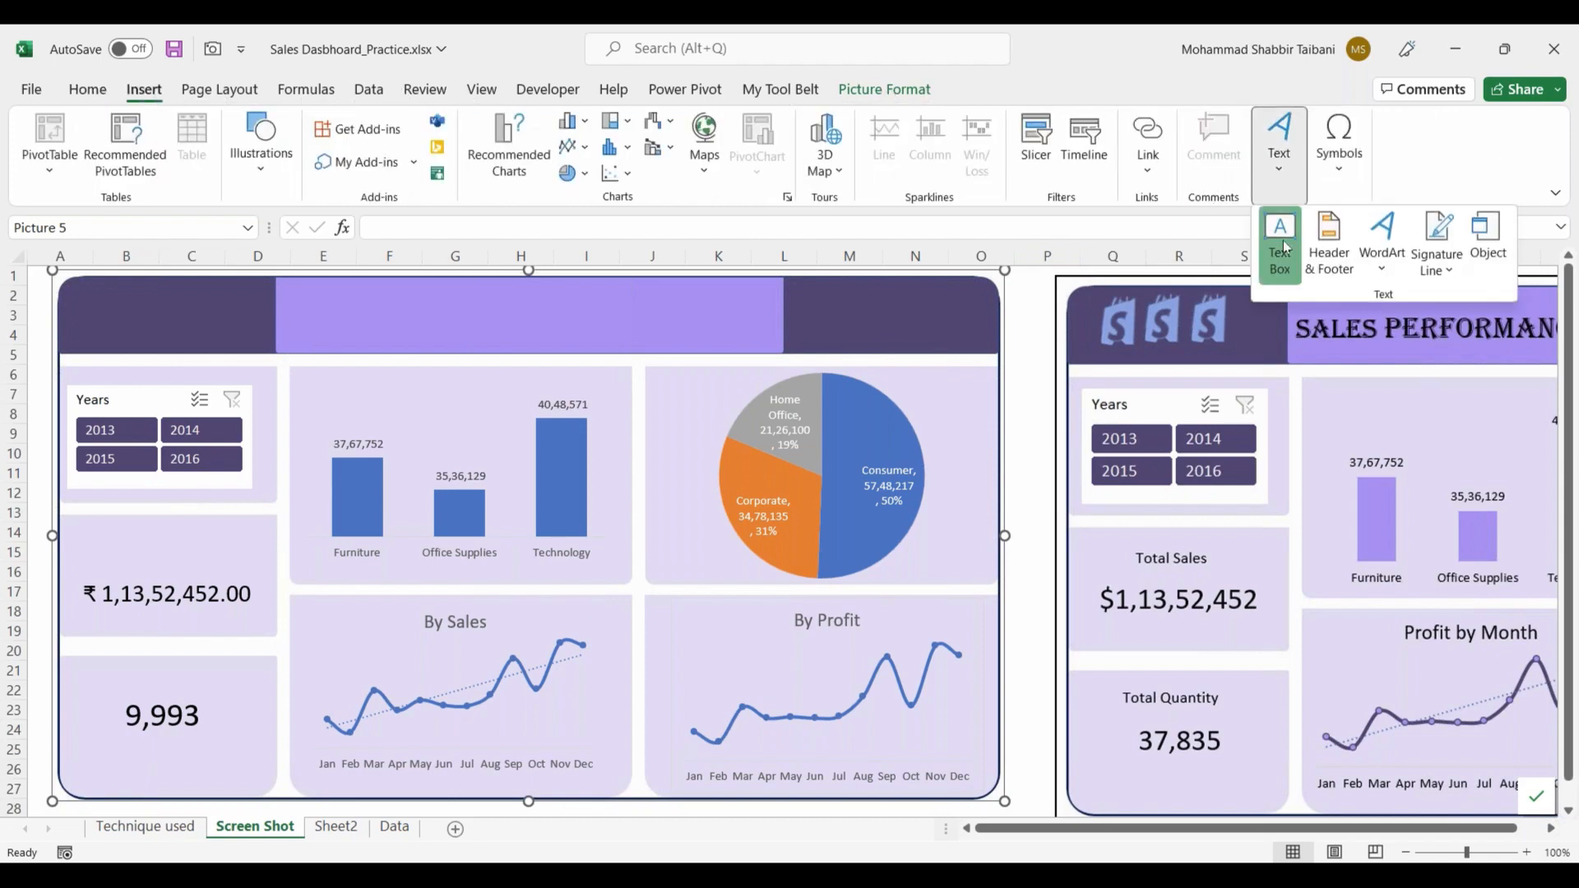
click(1284, 247)
drag(310, 292, 737, 345)
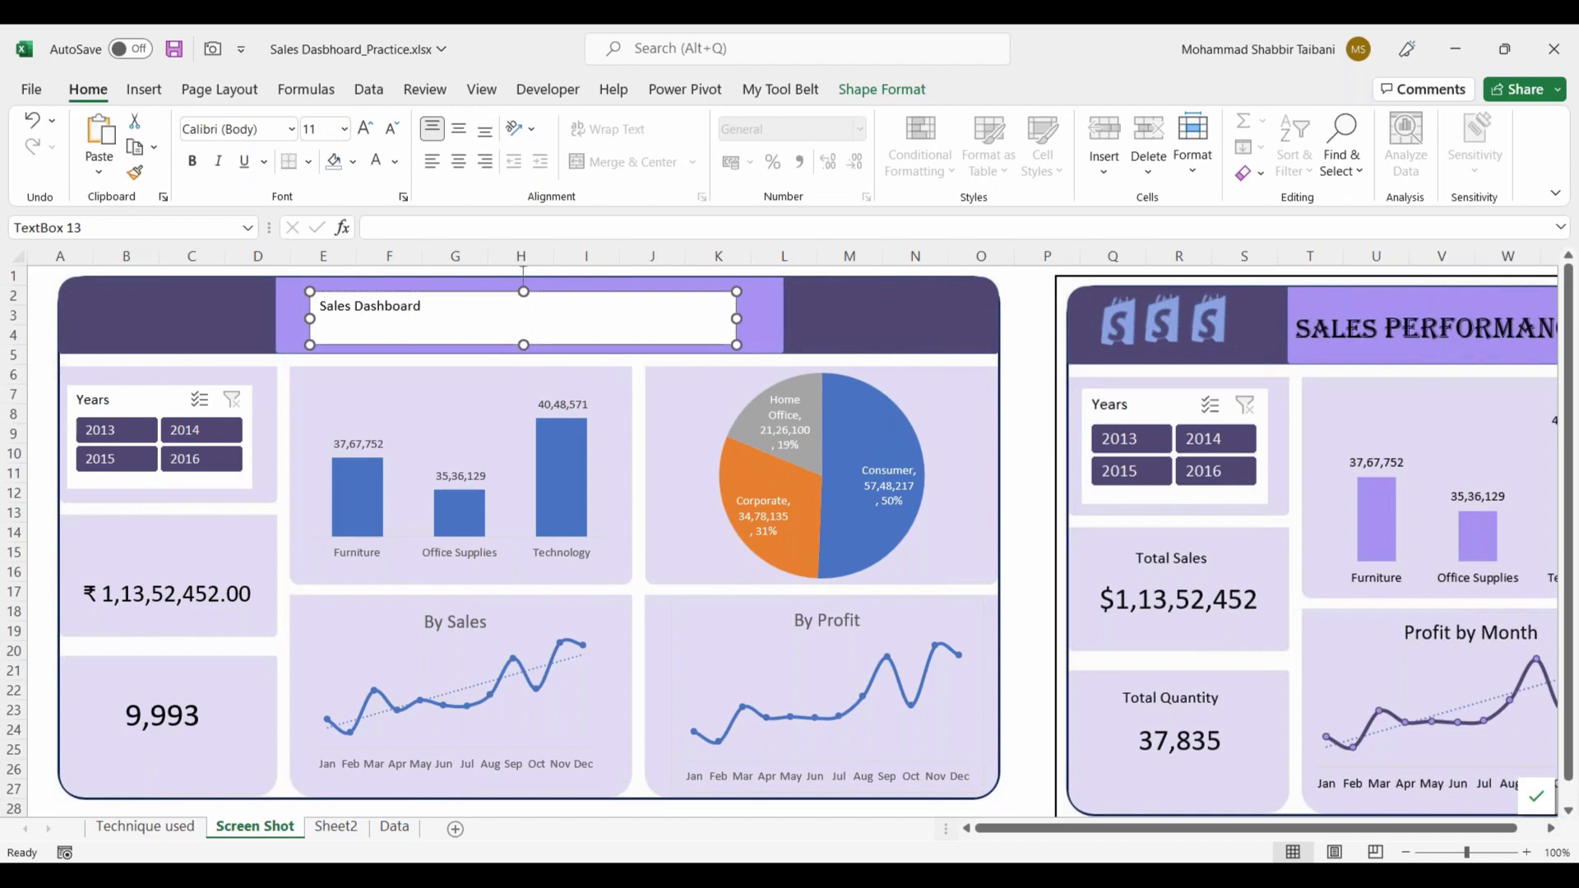
Step: Format the dashboard title in the Algerian font at size 20 and centre it horizontally in its text box
click(366, 129)
click(366, 129)
click(366, 129)
click(366, 129)
click(267, 130)
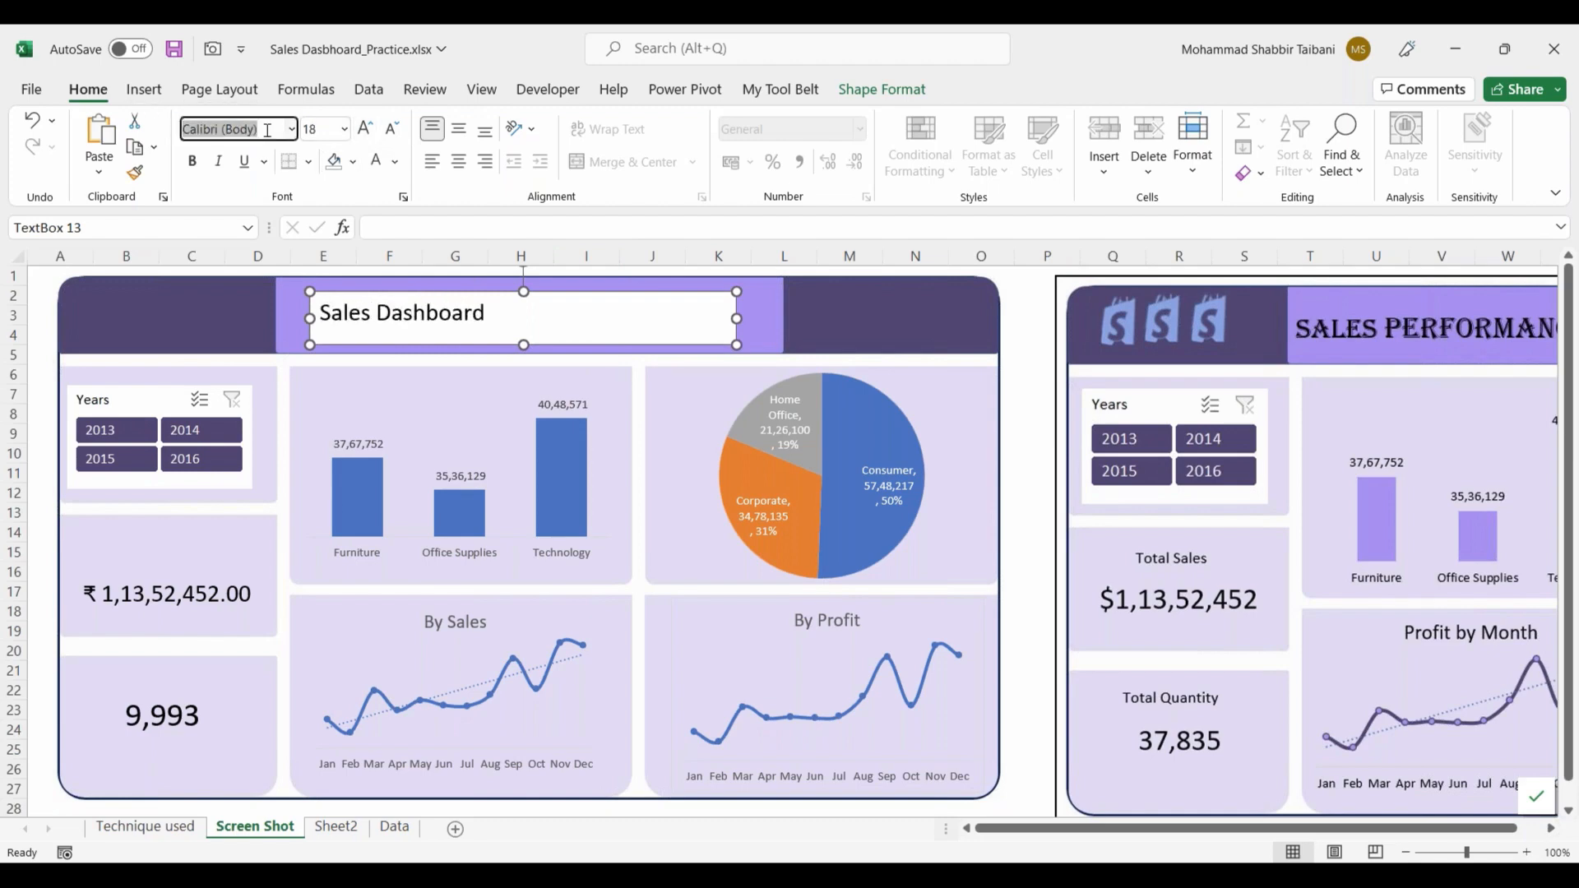
text(Ali)
key(BackSpace)
key(BackSpace)
text(A)
key(BackSpace)
key(BackSpace)
text(Alg)
key(Return)
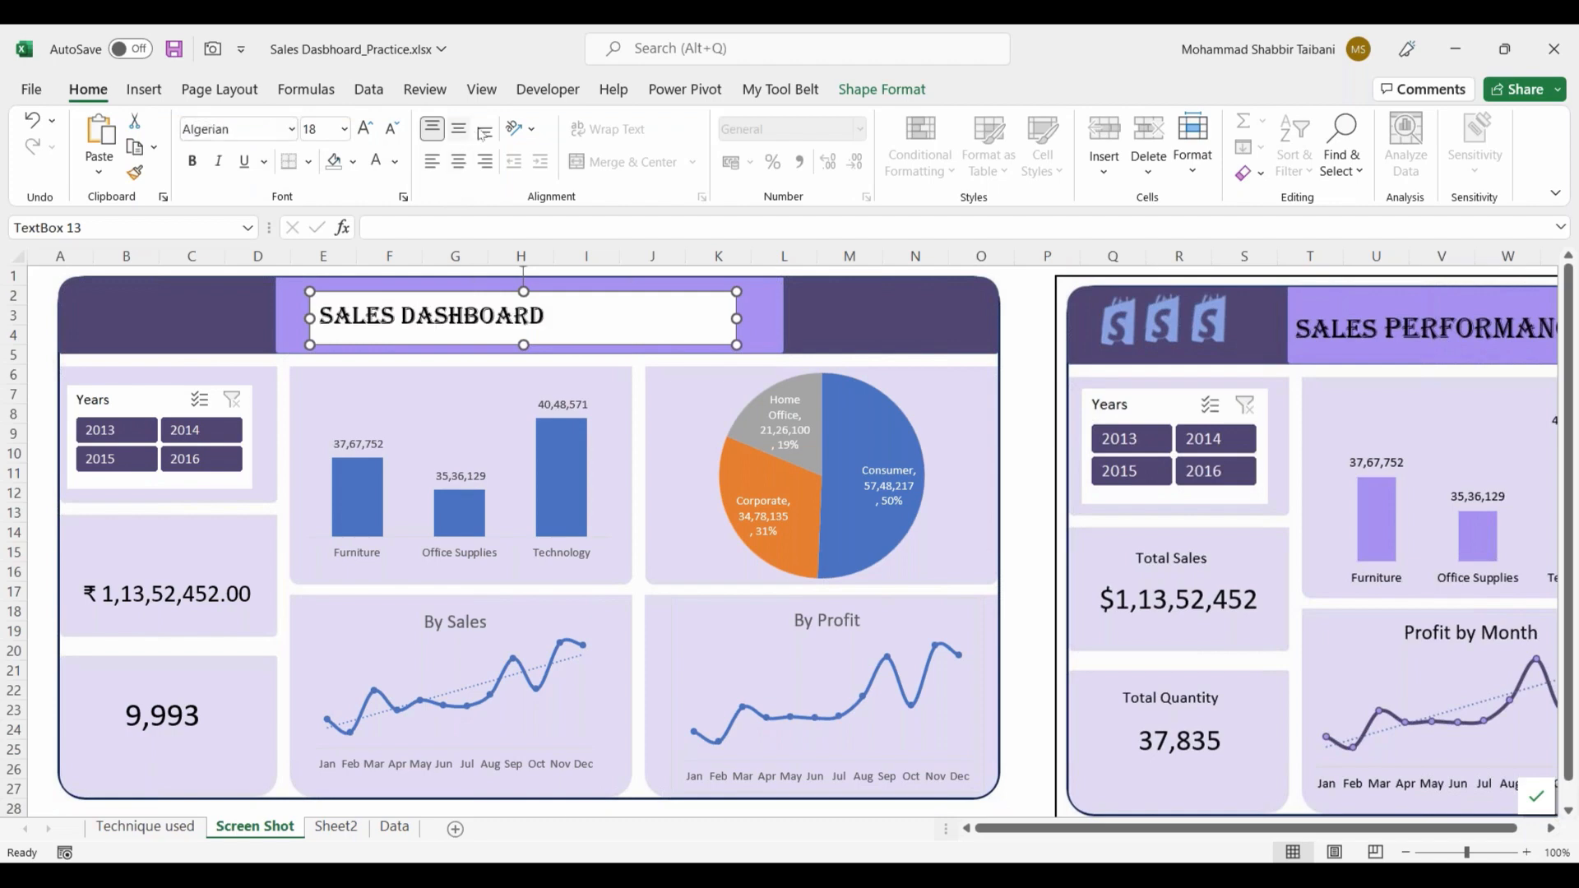
click(459, 163)
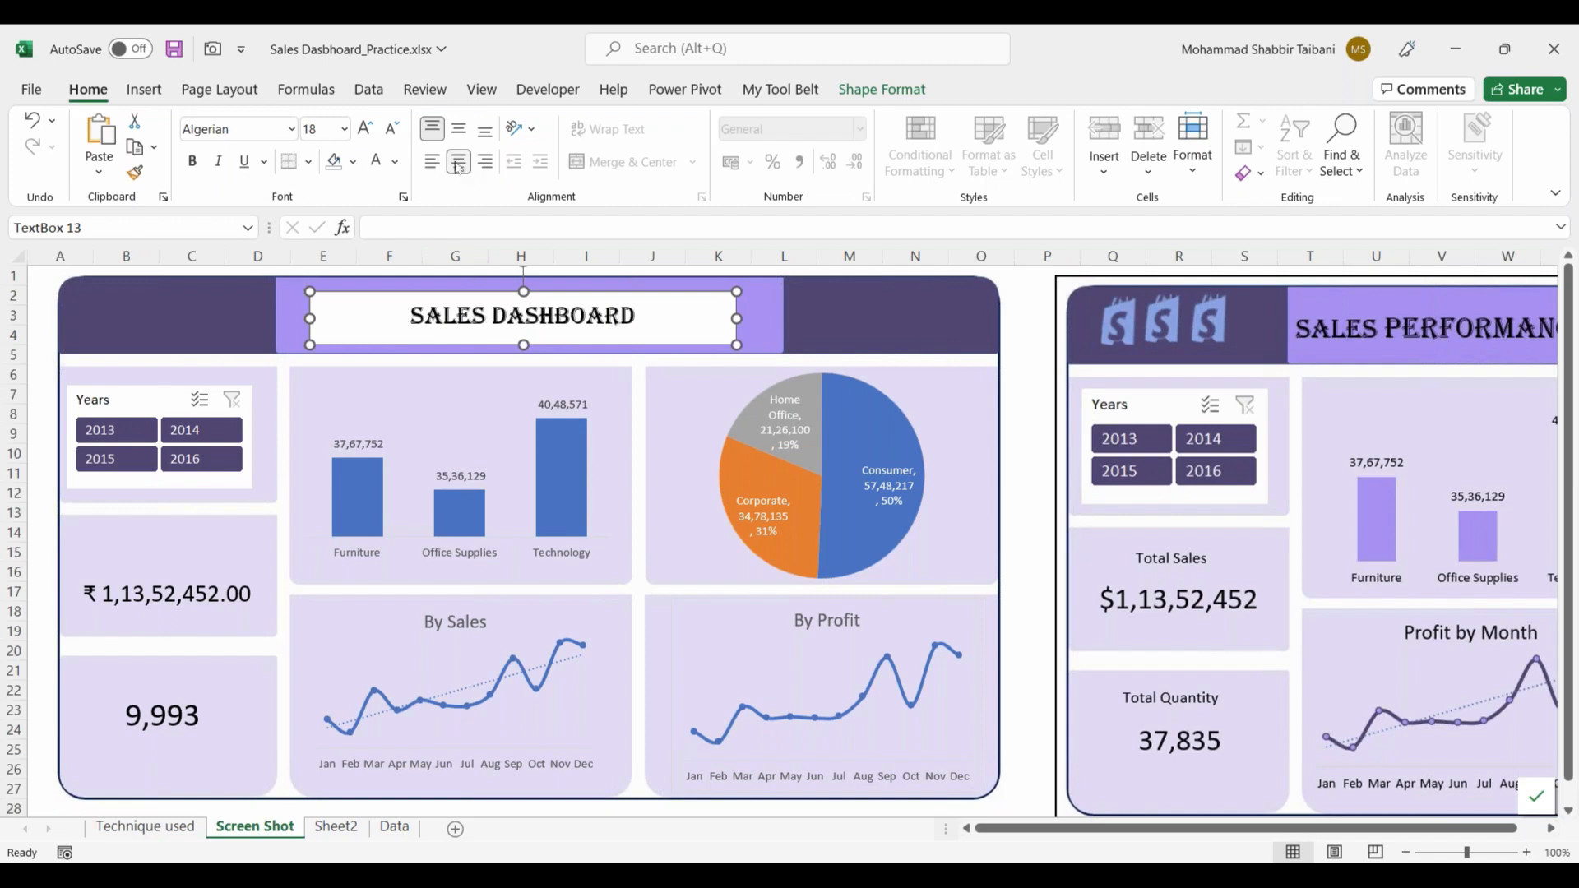
click(365, 128)
Step: Remove the fill and the outline of the dashboard title's text box
right_click(667, 346)
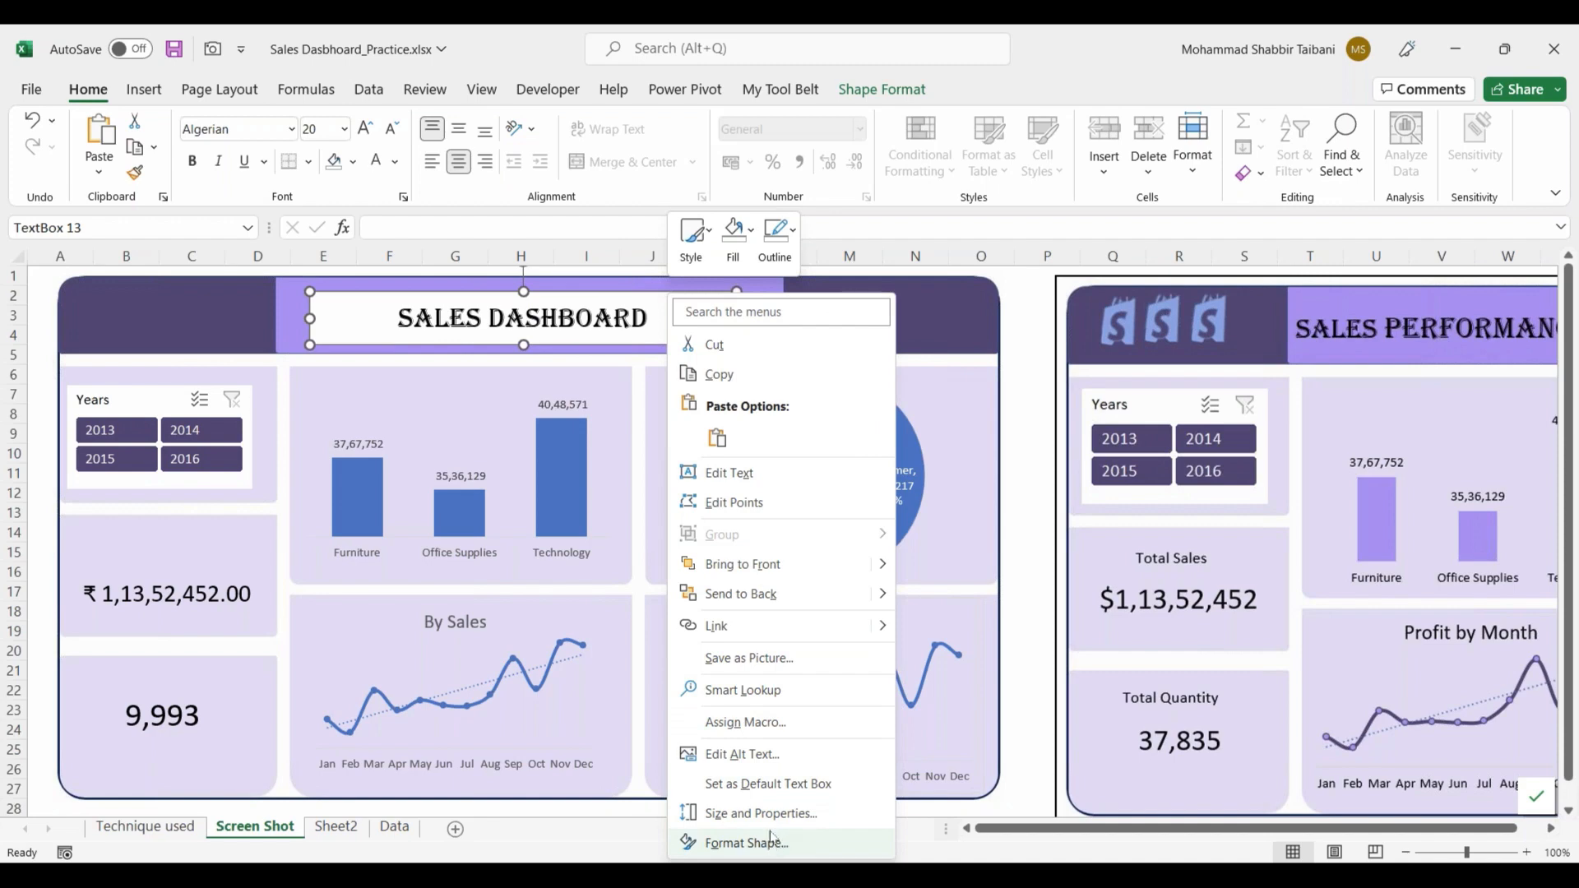
click(734, 234)
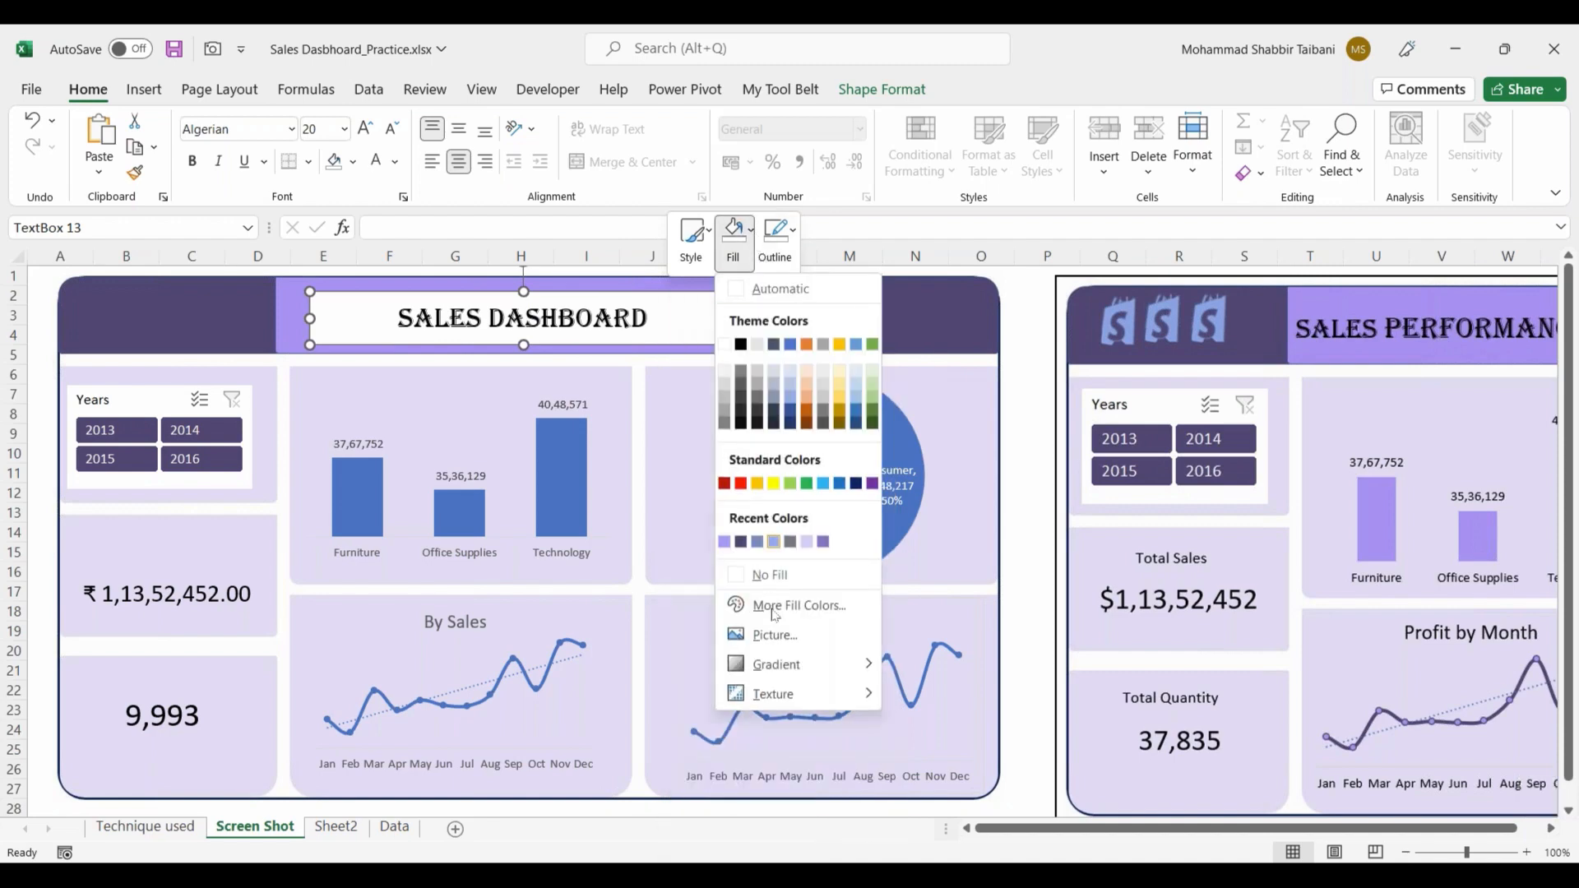
click(770, 574)
click(794, 233)
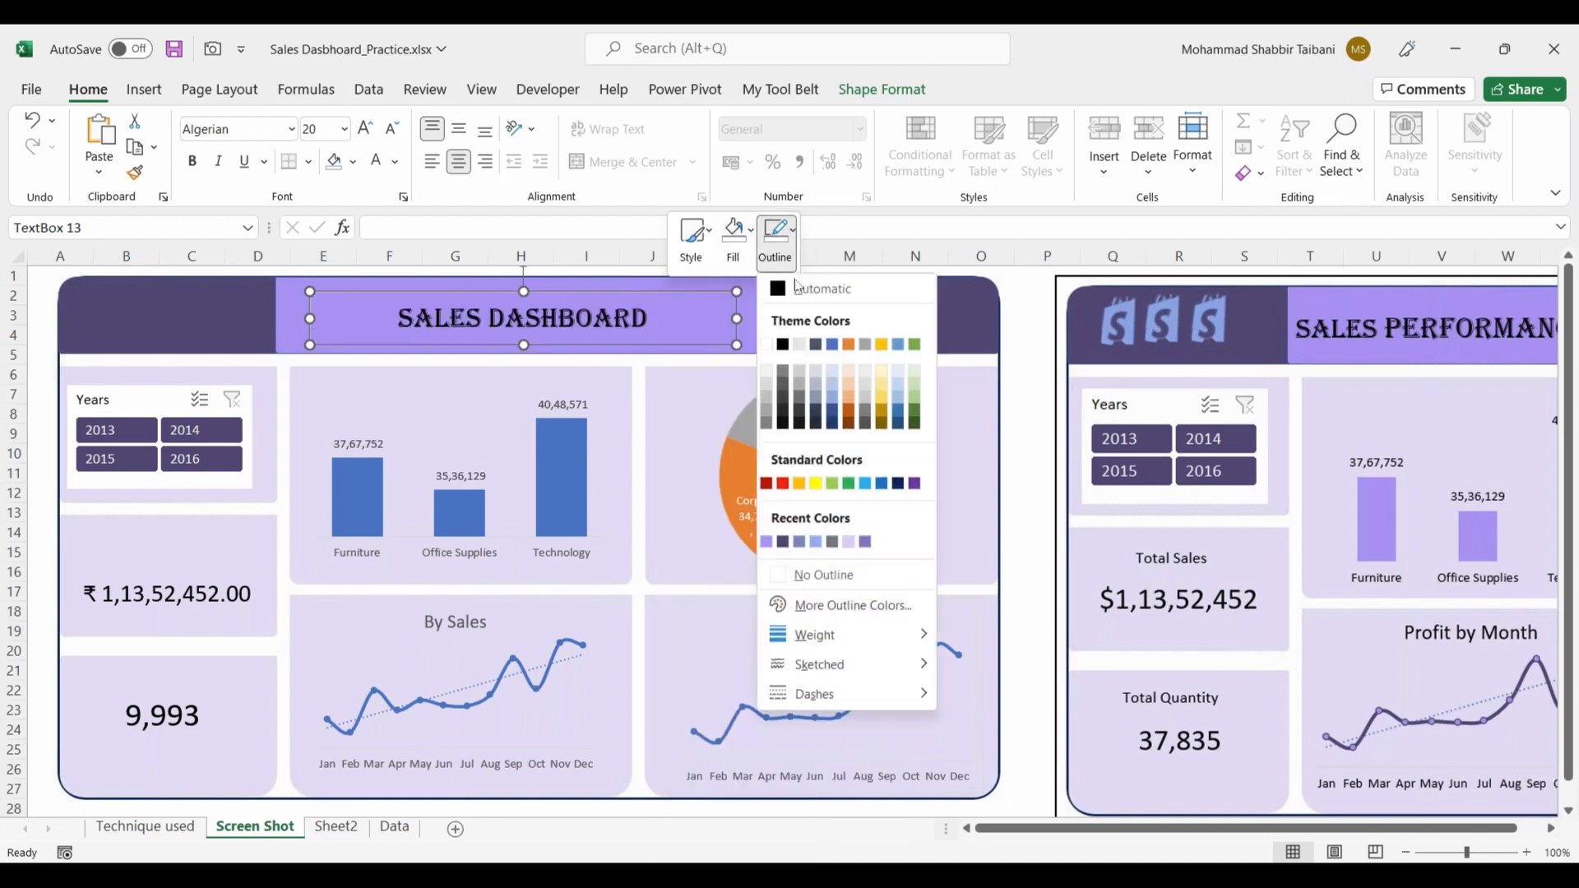
click(818, 575)
Step: Move the reference dashboard picture well away from the new dashboard to clear the area beside it
drag(1069, 301, 1543, 347)
drag(1546, 653, 1551, 653)
drag(1264, 830, 1225, 832)
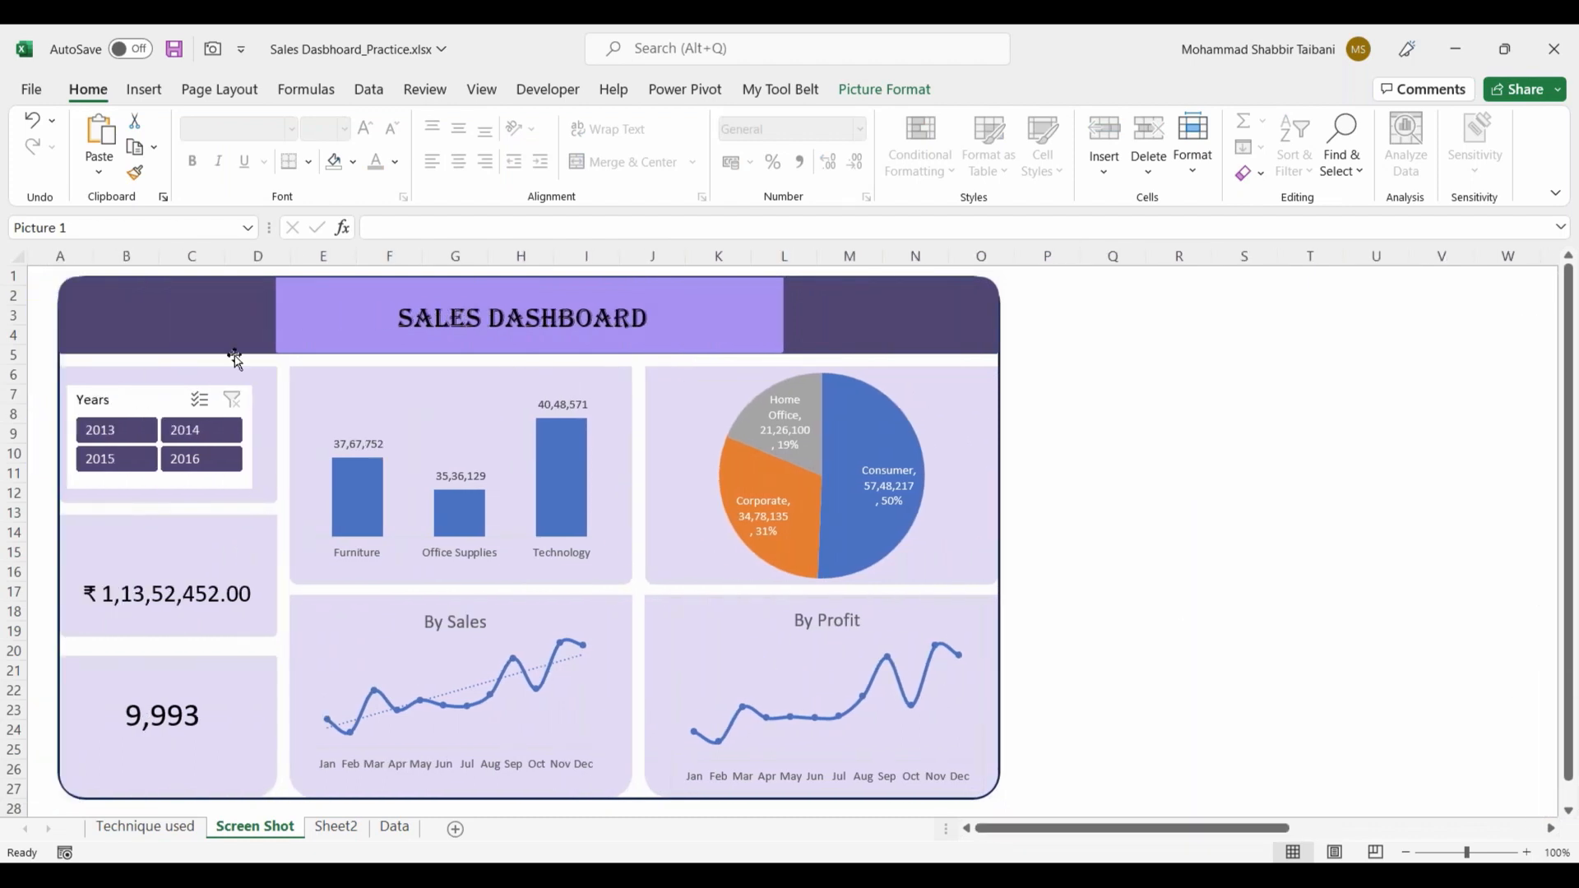
click(1082, 401)
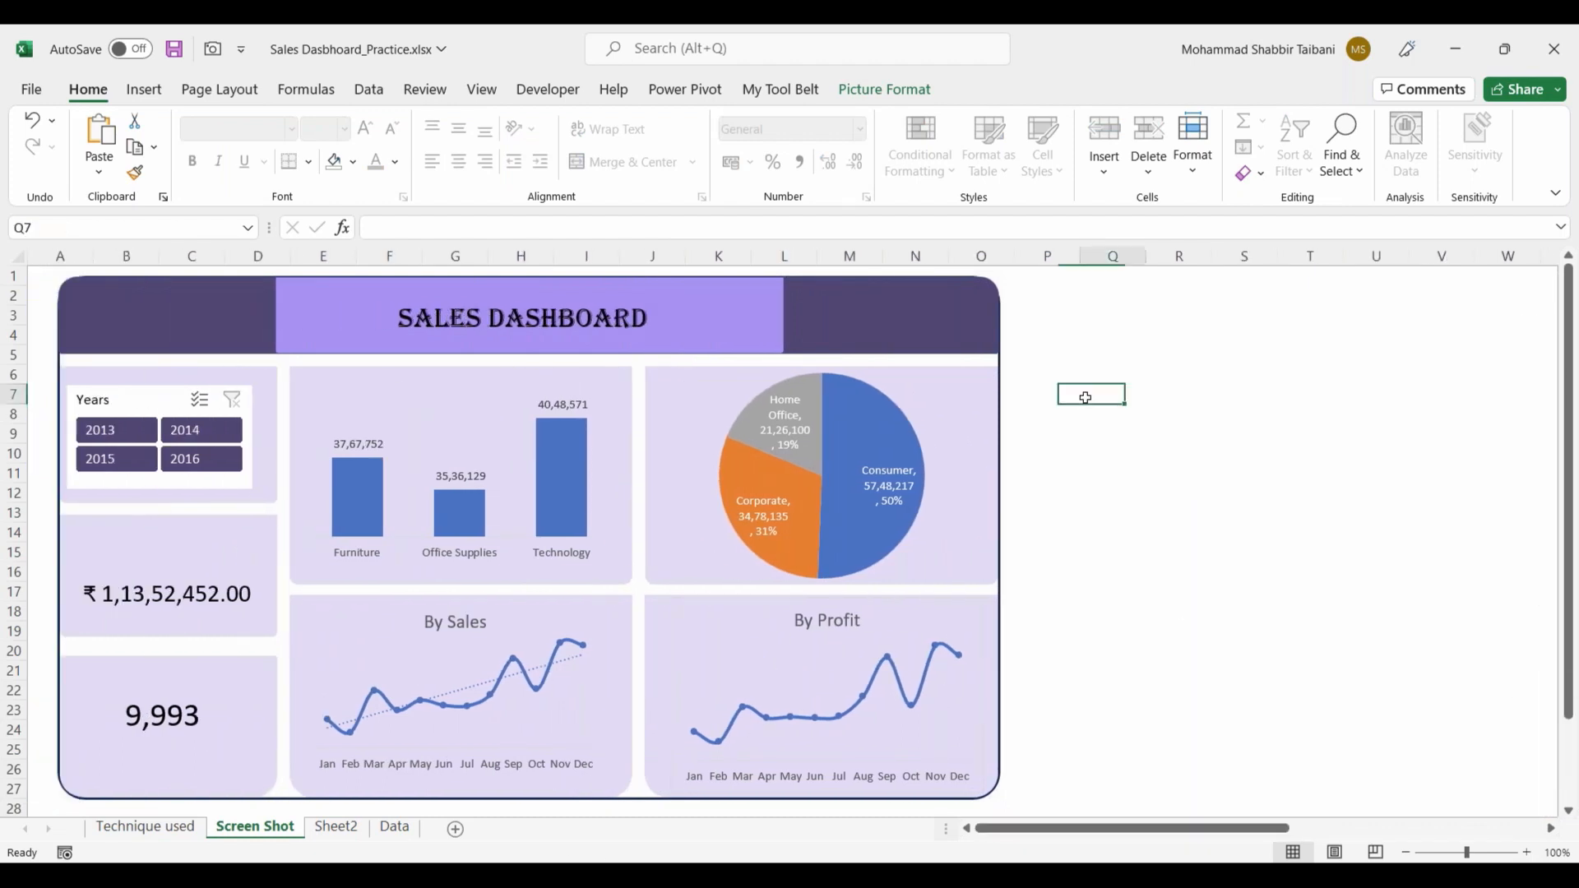
Step: Insert the shopping bag logo picture from this device and place it in the dark header area before the title
click(142, 93)
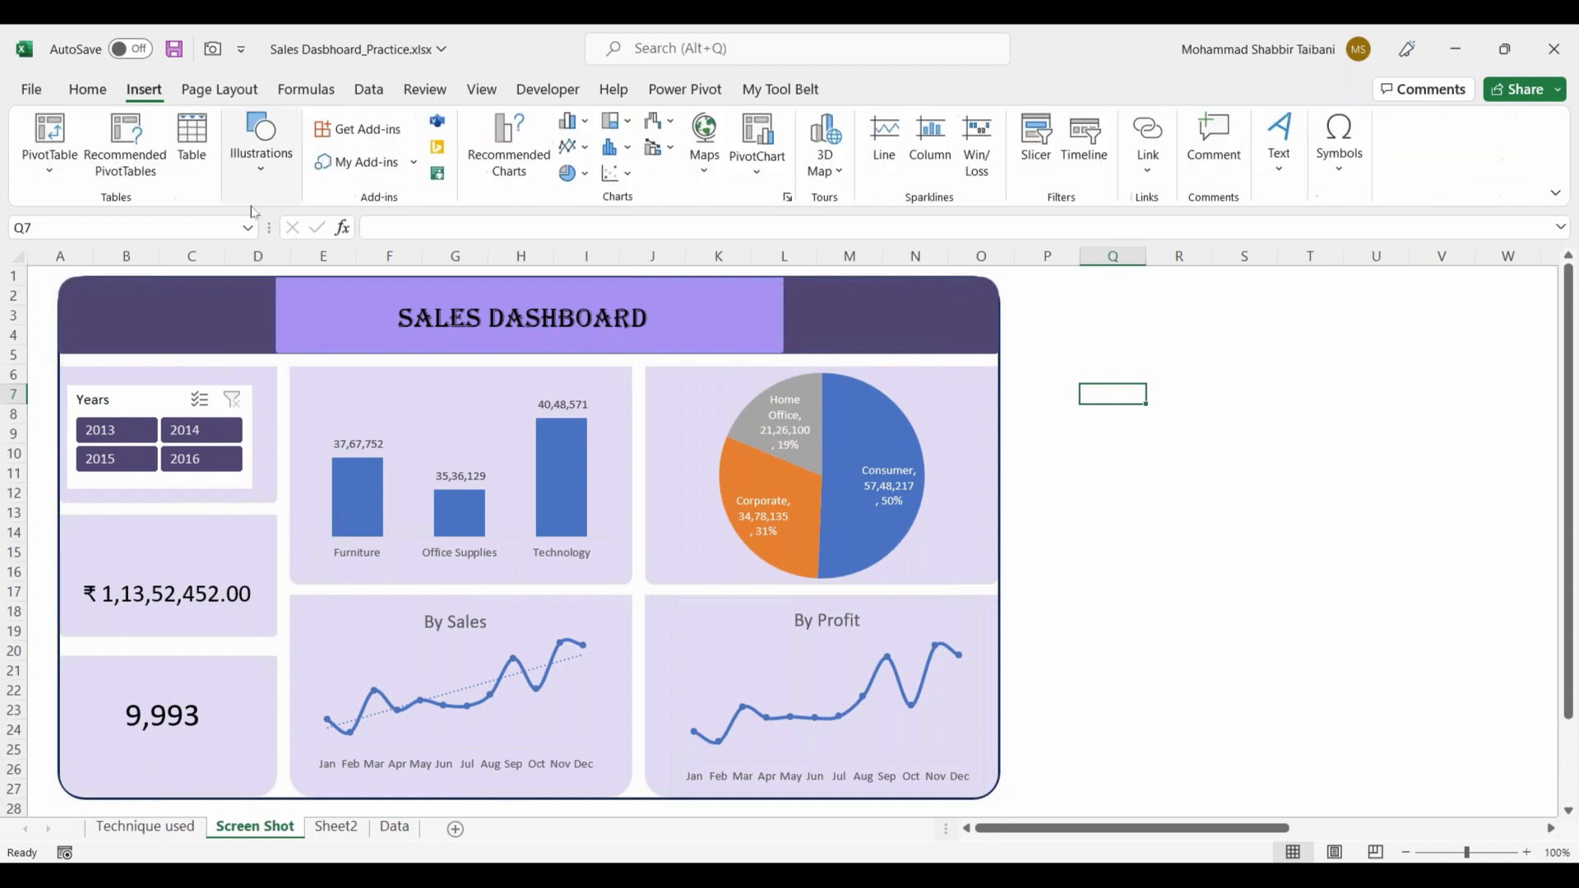
click(261, 141)
click(259, 278)
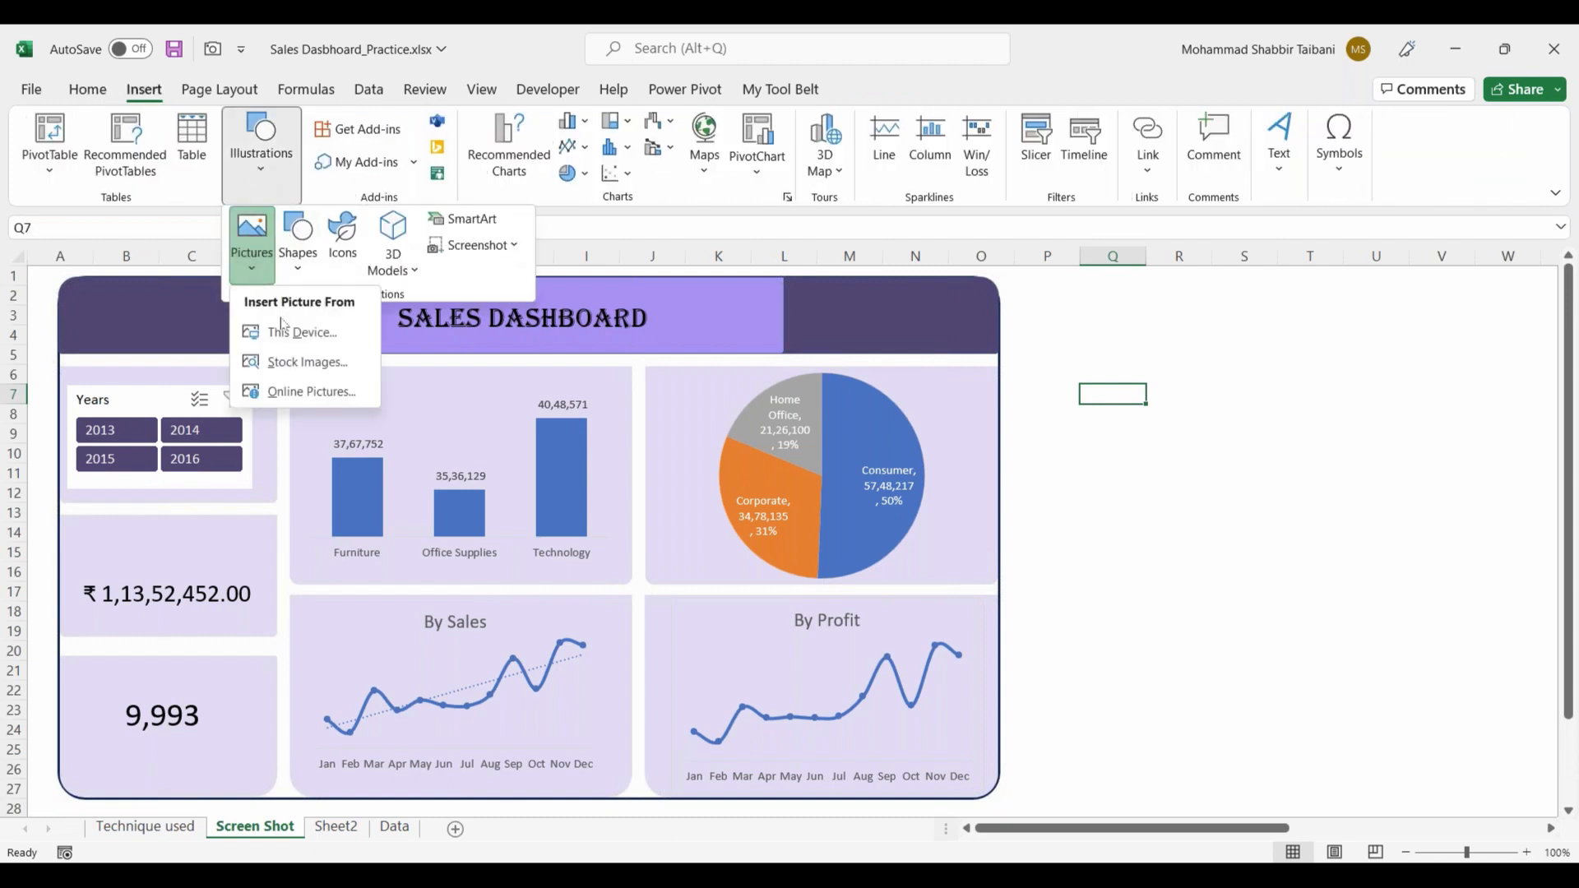
click(275, 326)
click(481, 239)
click(608, 485)
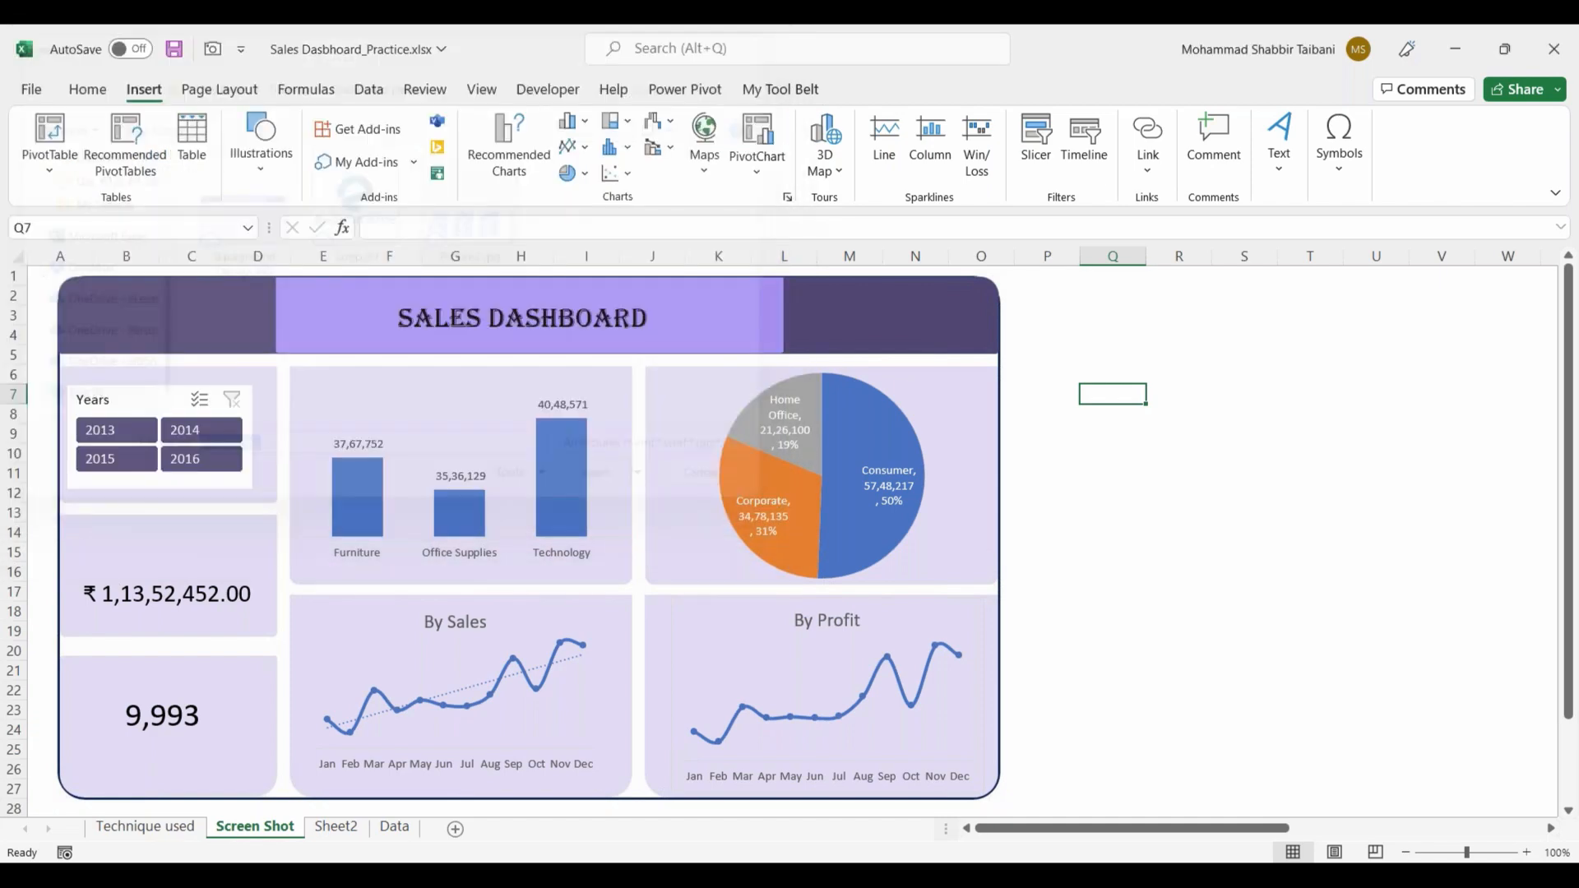
drag(1151, 405, 187, 344)
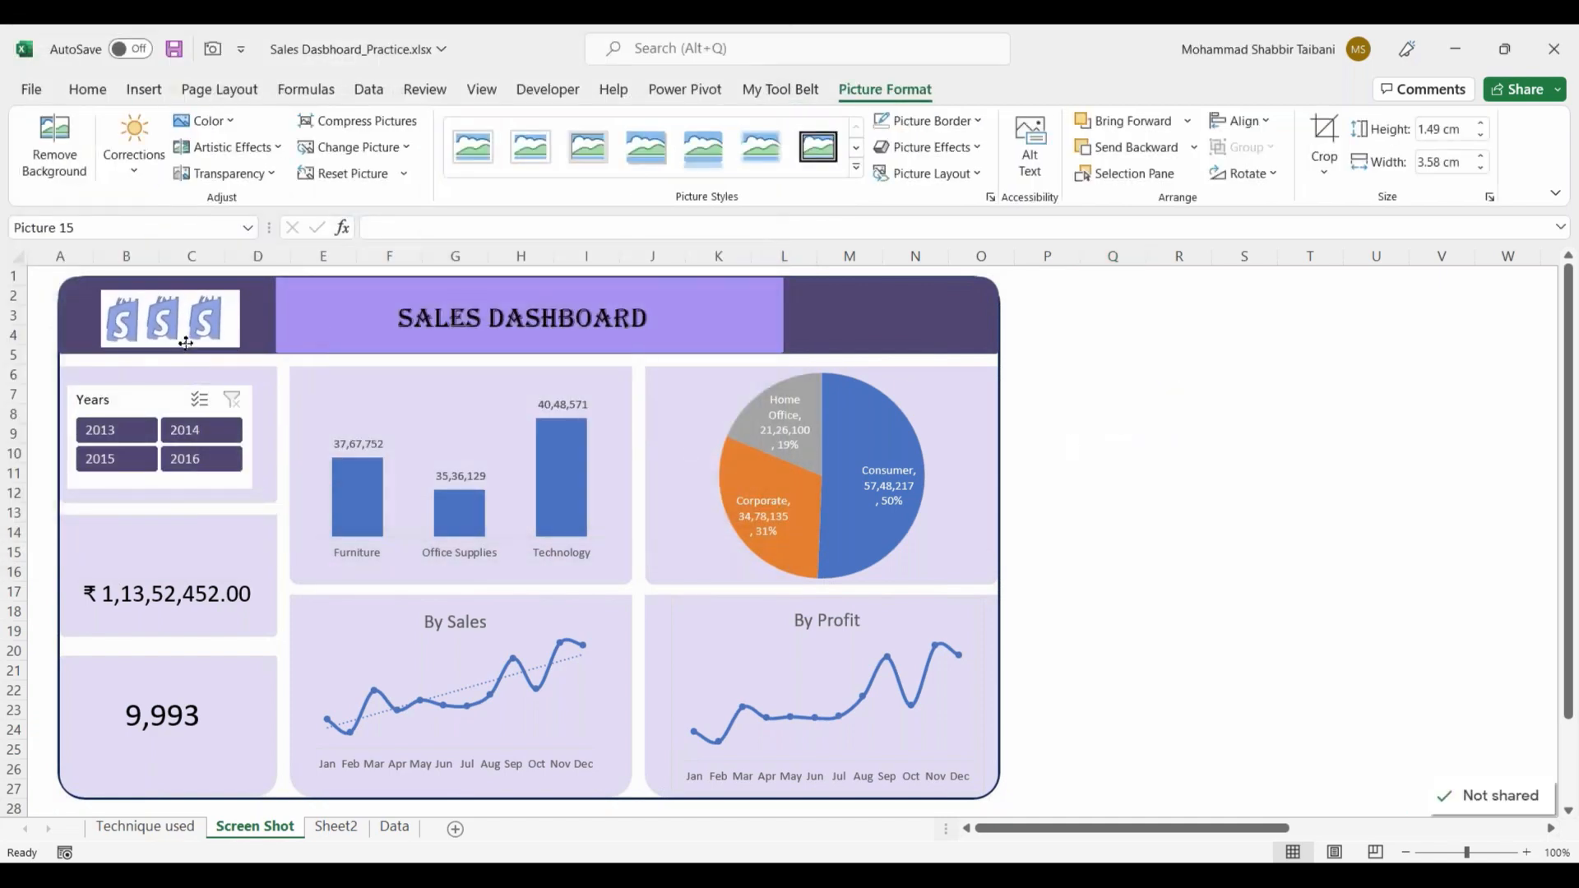
click(1112, 413)
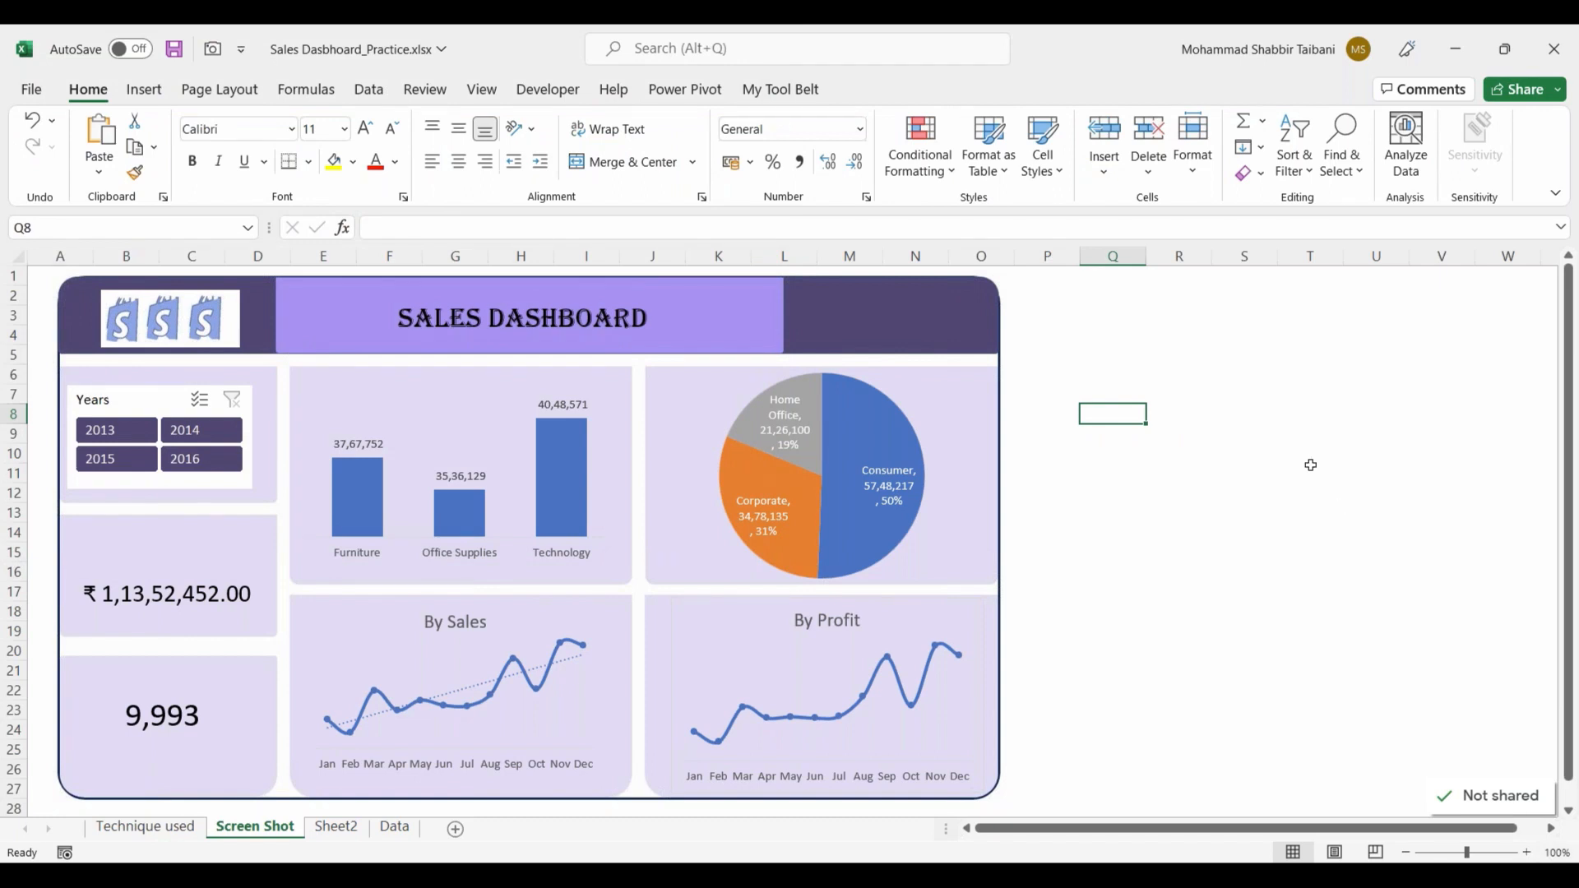
Step: Create a blank chart sheet and return to the Screen Shot sheet
key(F11)
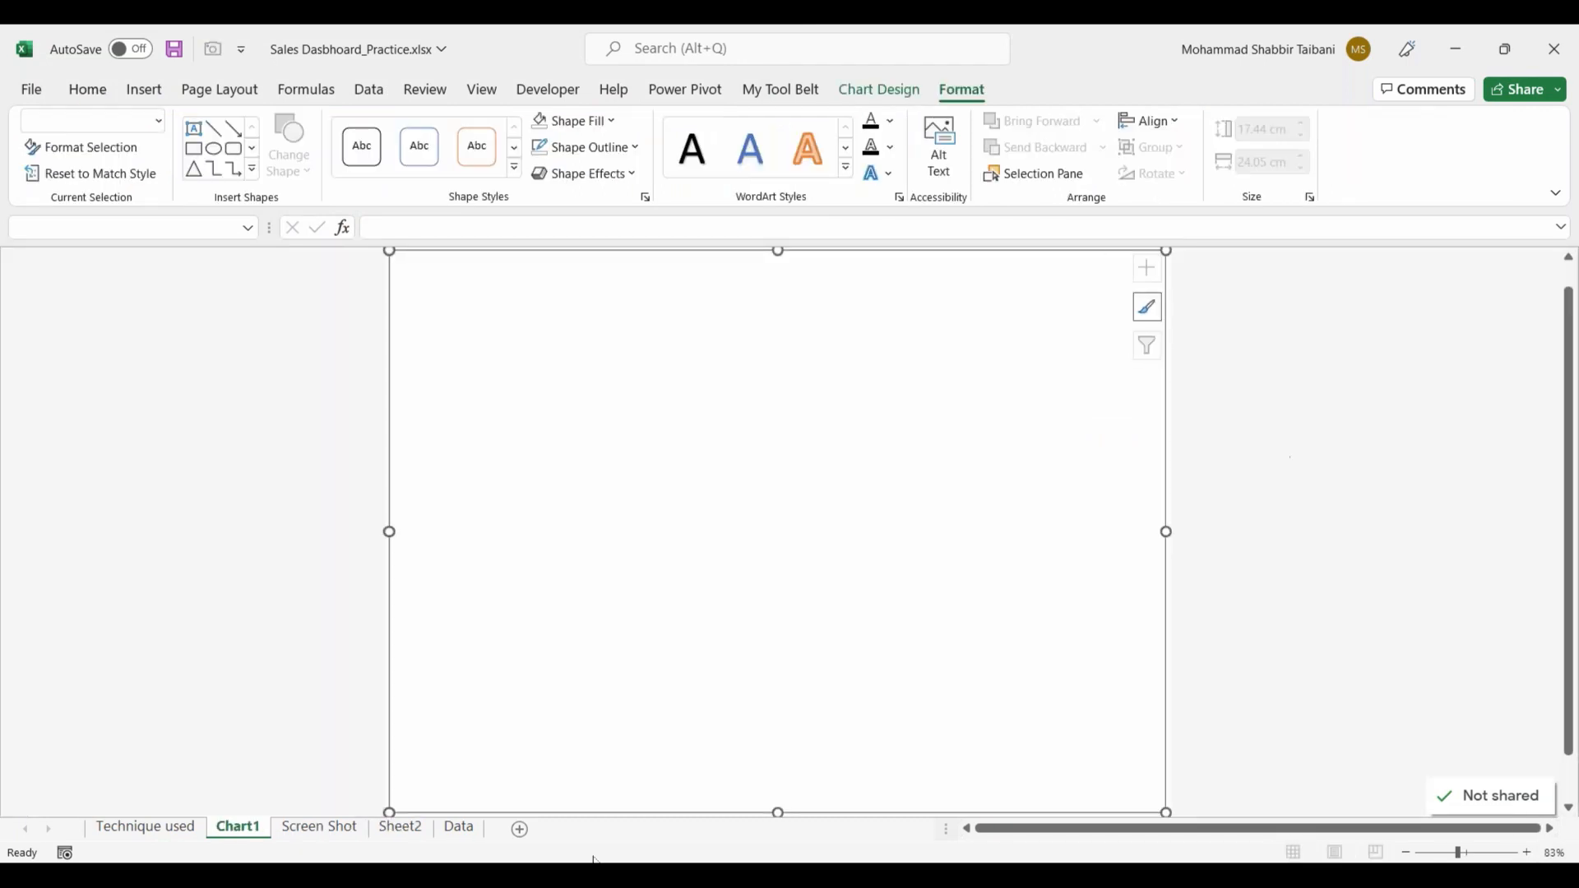
click(319, 826)
click(1296, 511)
click(1505, 49)
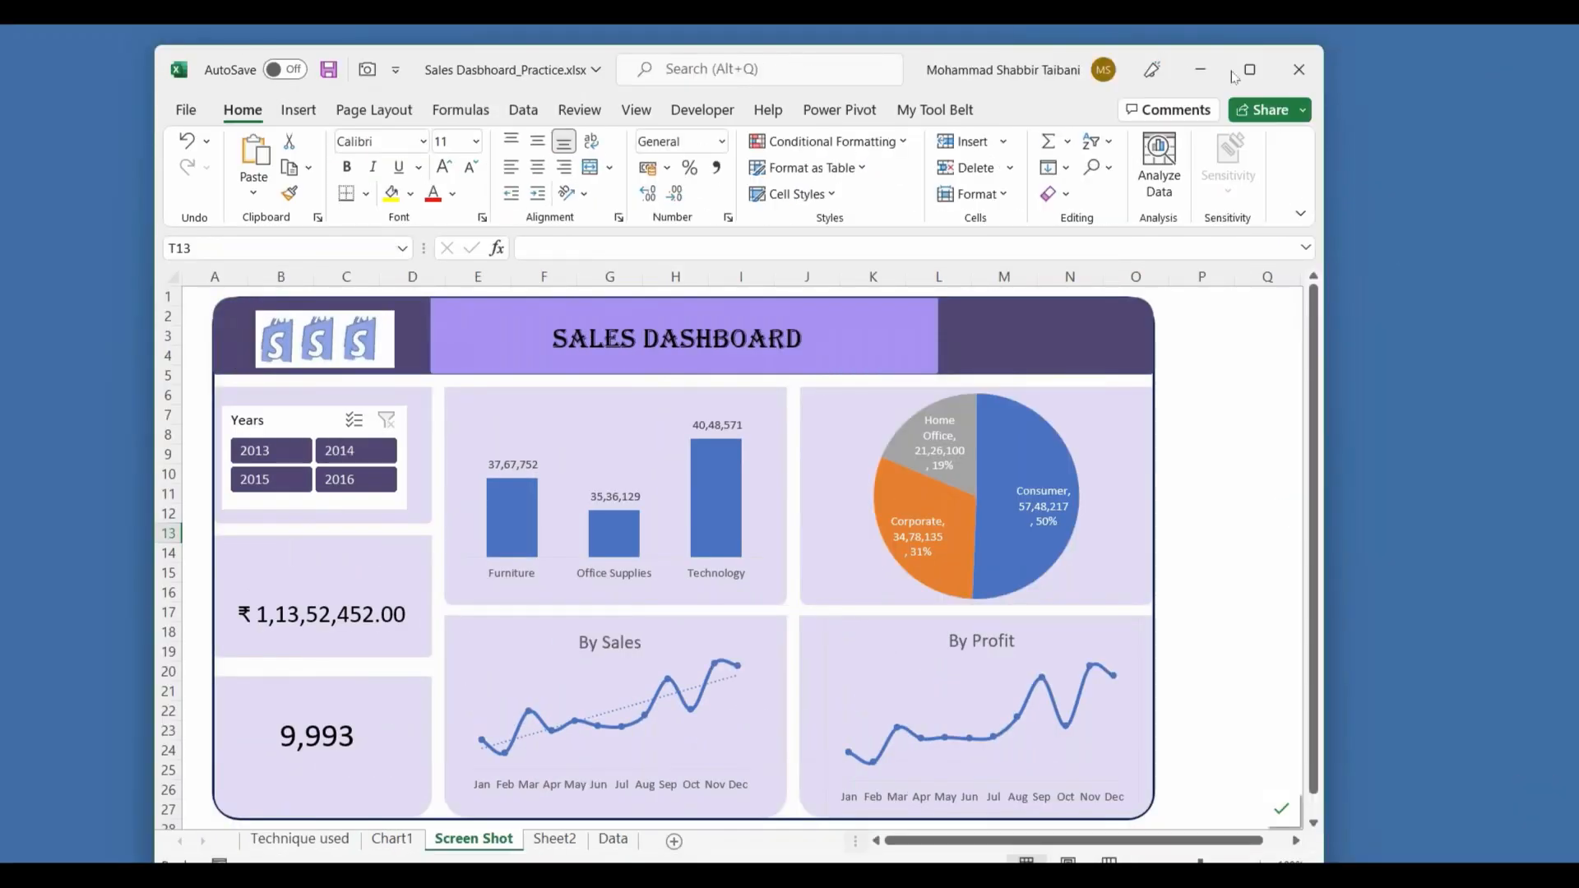
click(1249, 70)
click(1244, 355)
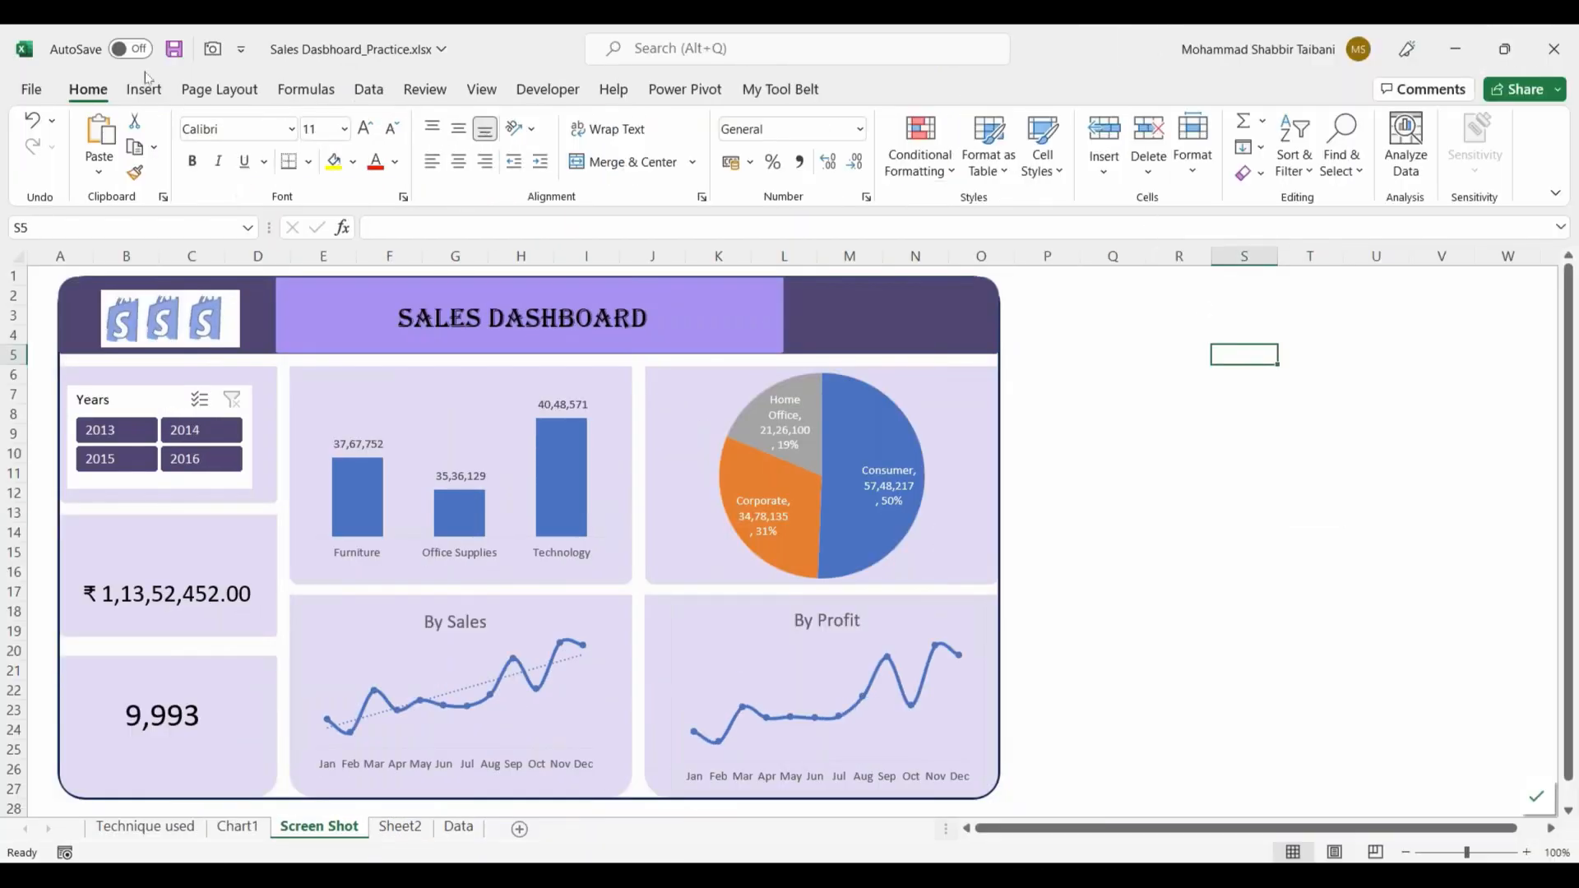
Step: Collapse the ribbon and enlarge the dashboard background picture from its lower corner to about column P and row 28
double_click(105, 96)
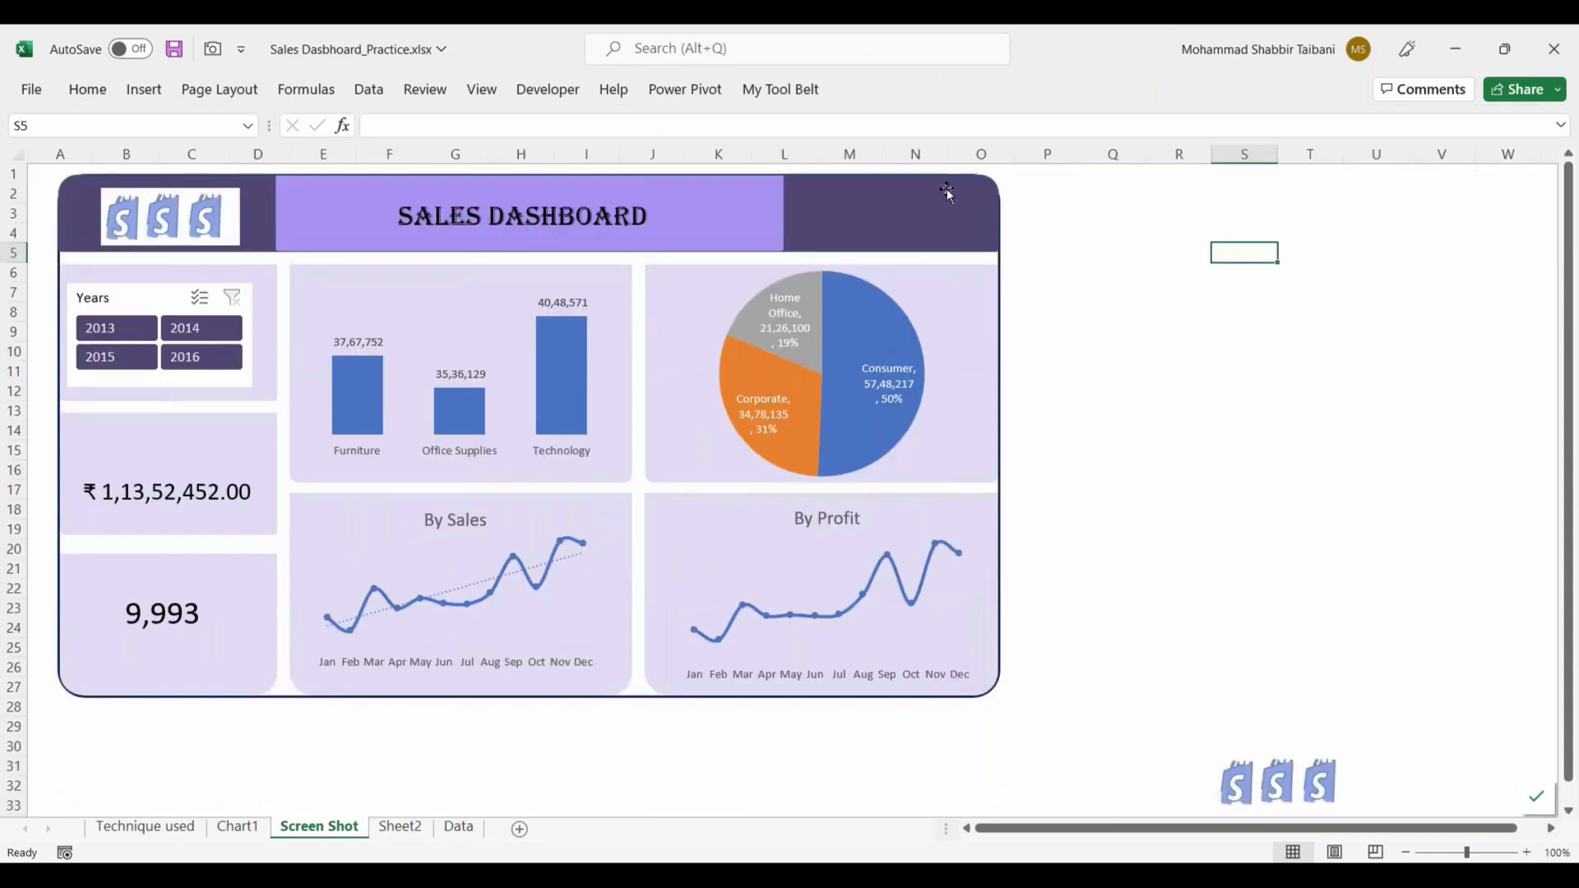
click(998, 623)
drag(1006, 701, 1054, 728)
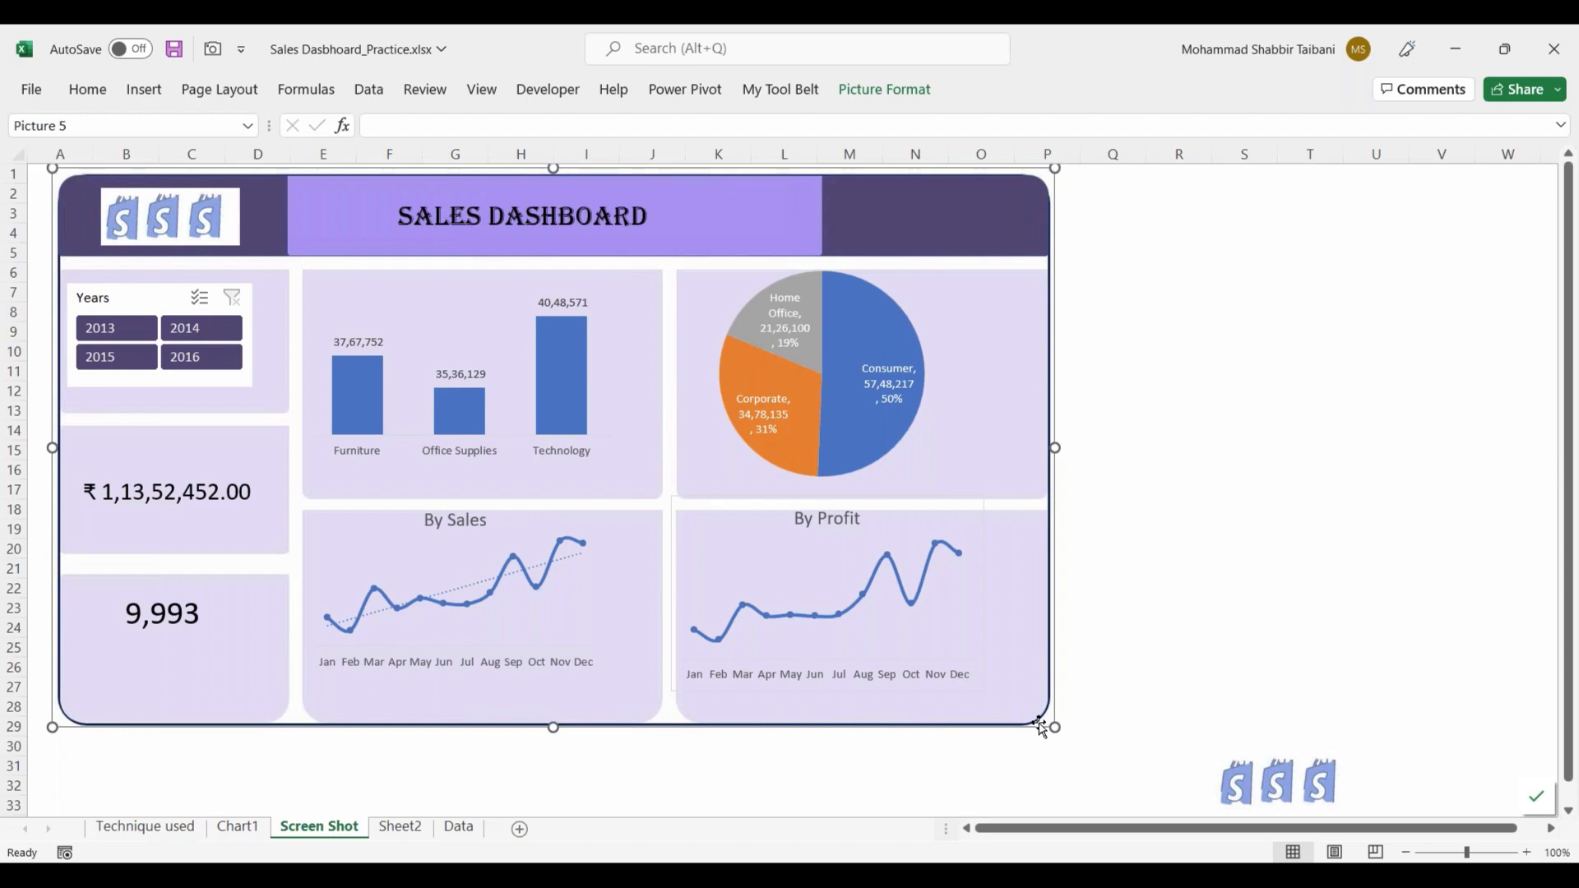
click(1362, 431)
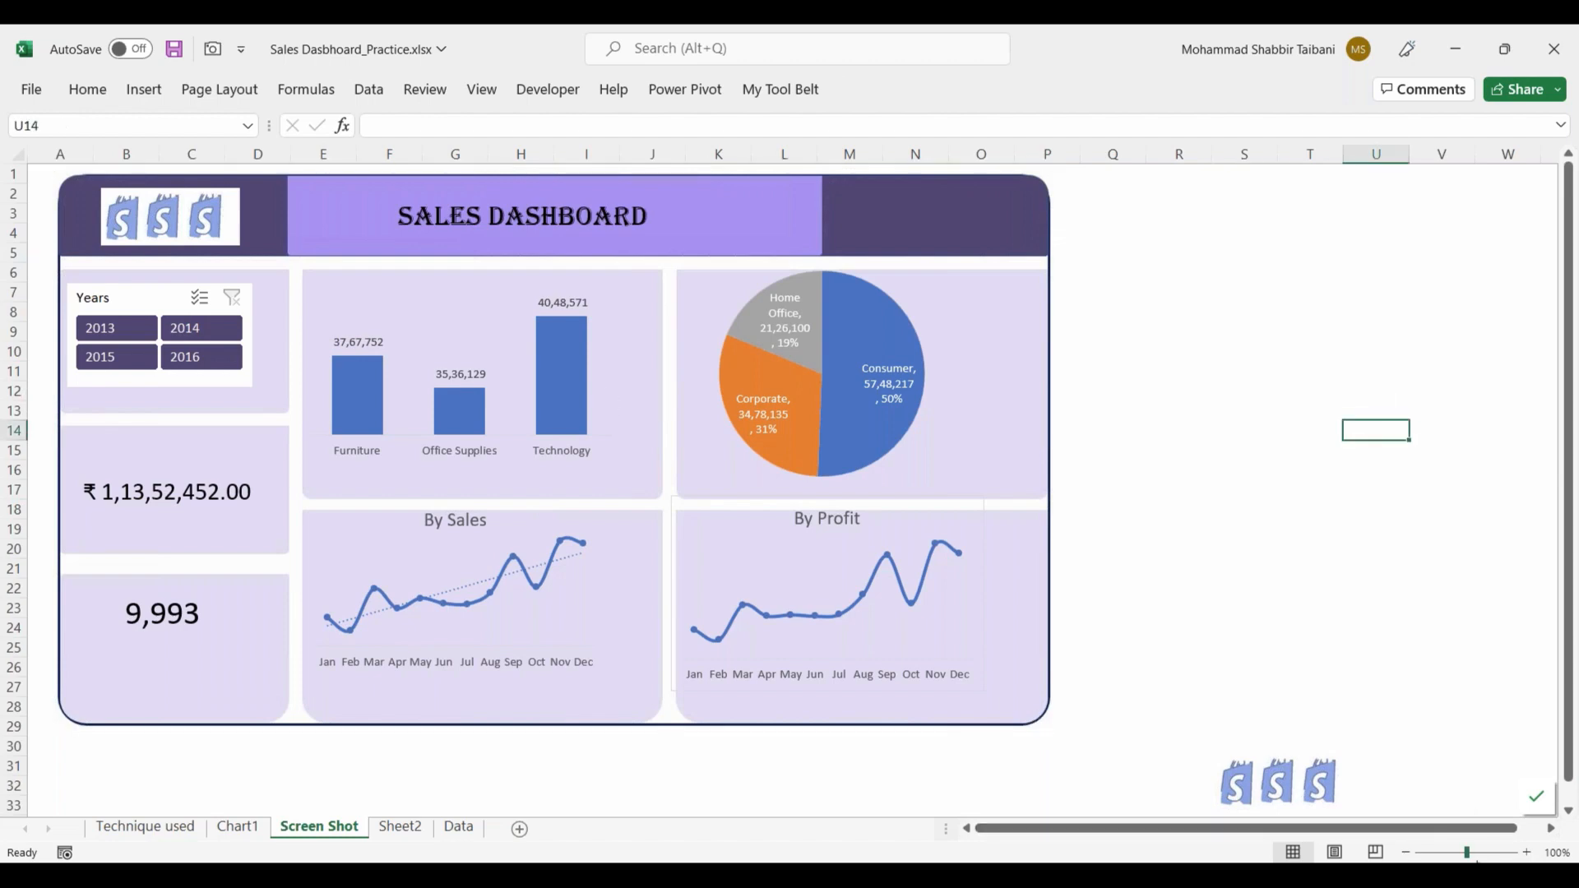
Step: Filter the Years slicer by 2014, 2013, 2015, 2016 and 2014 again to demonstrate the dashboard on the magnified sheet
click(1525, 852)
click(1525, 852)
drag(1369, 828, 1408, 832)
click(1406, 853)
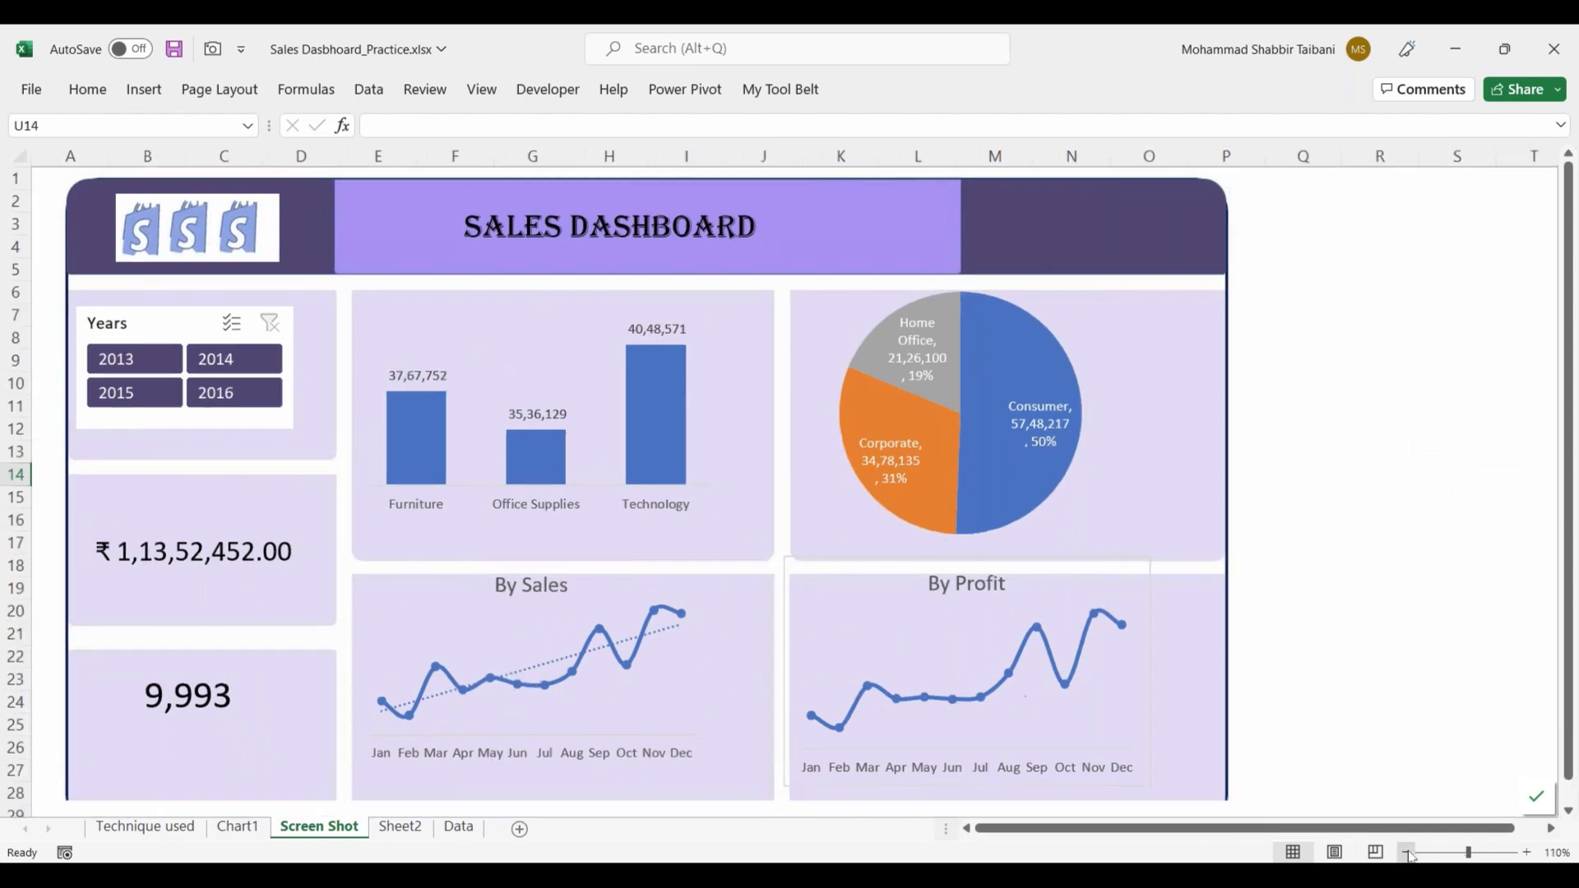
click(225, 352)
click(125, 344)
click(136, 379)
click(222, 376)
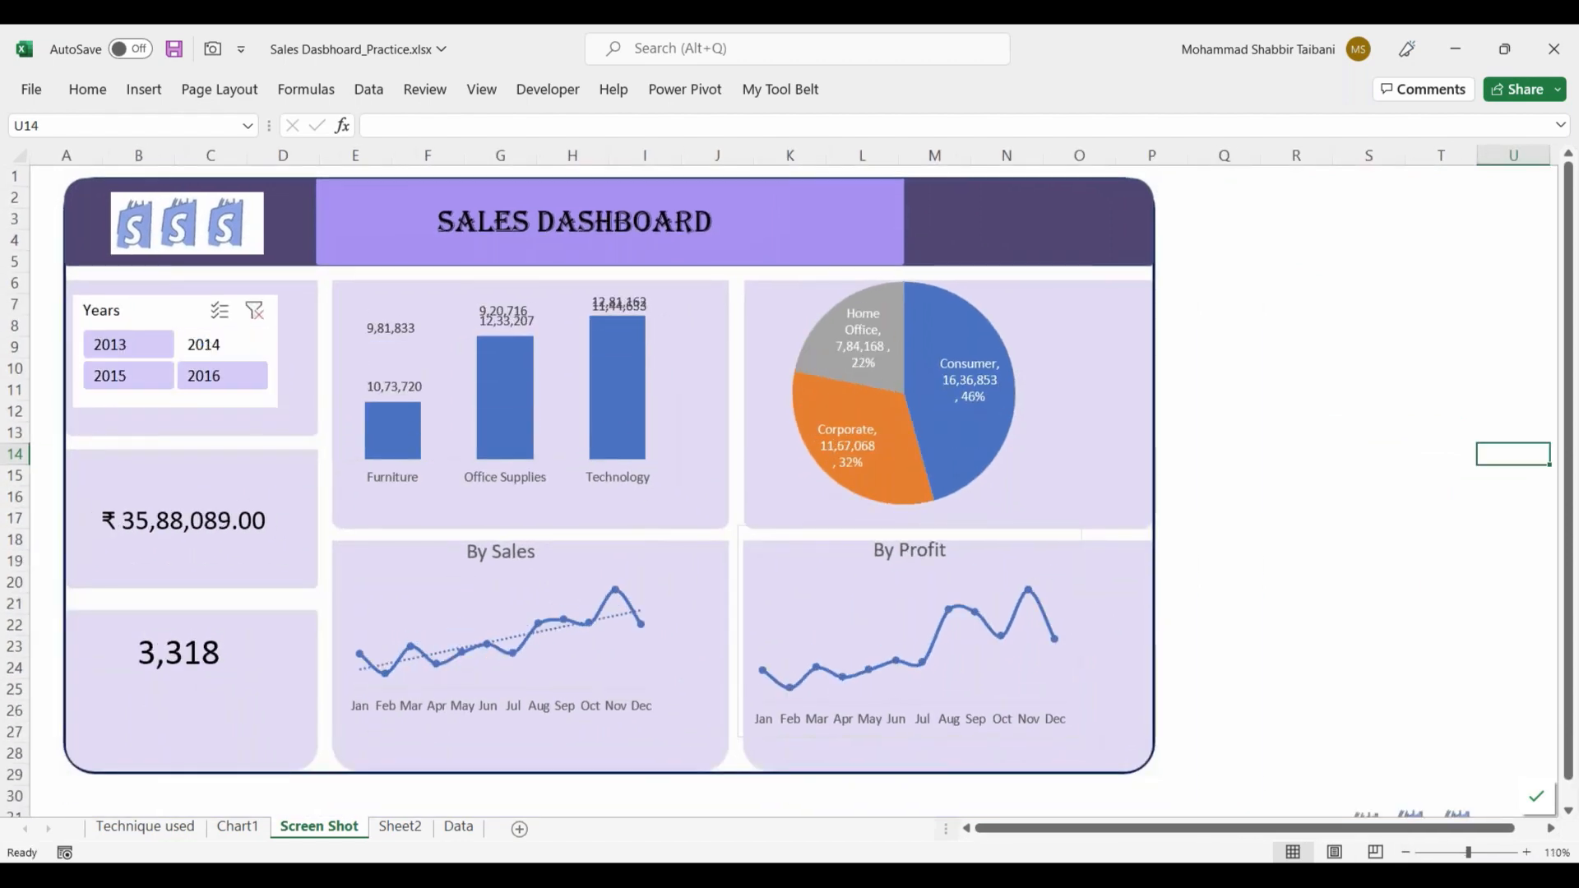
click(222, 345)
Step: Hide the formula bar and the row and column headings on the Screen Shot sheet
click(482, 89)
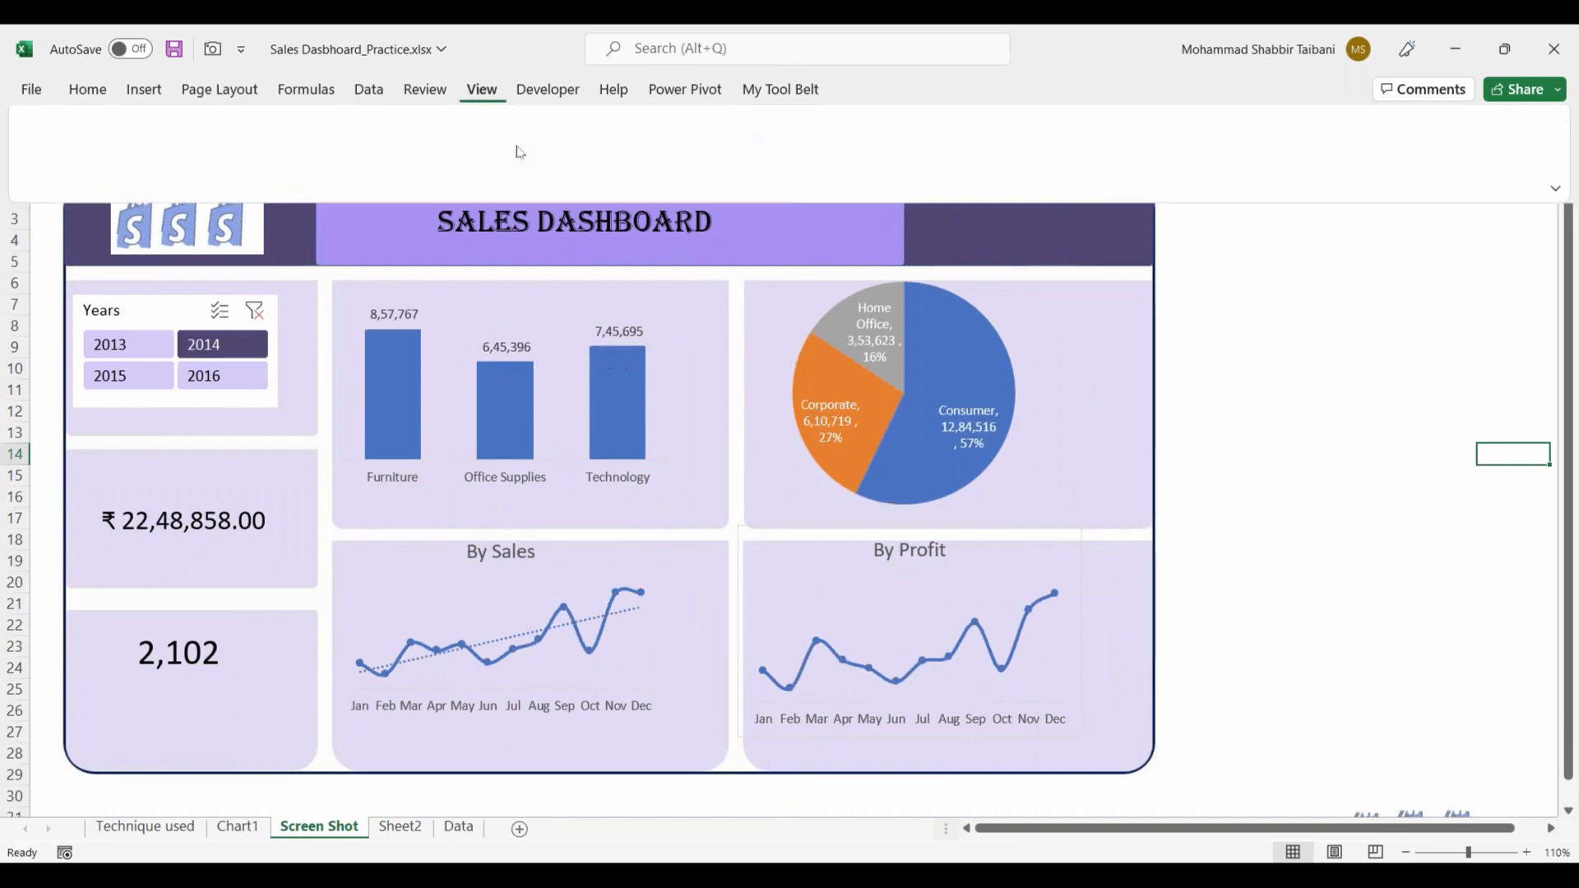
click(604, 130)
click(606, 162)
click(1216, 417)
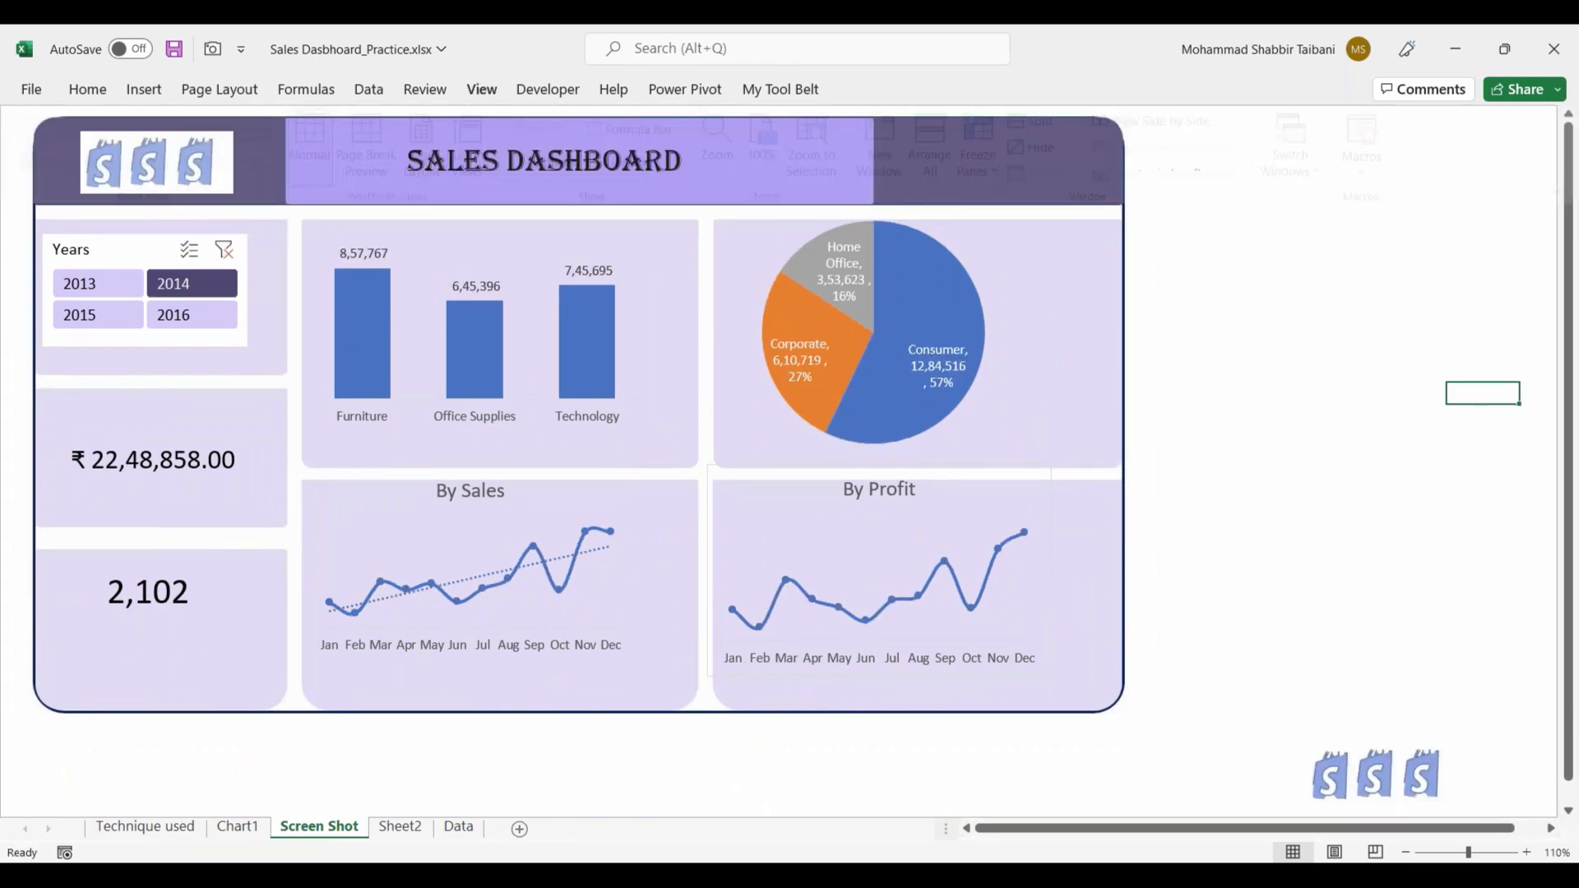
click(482, 89)
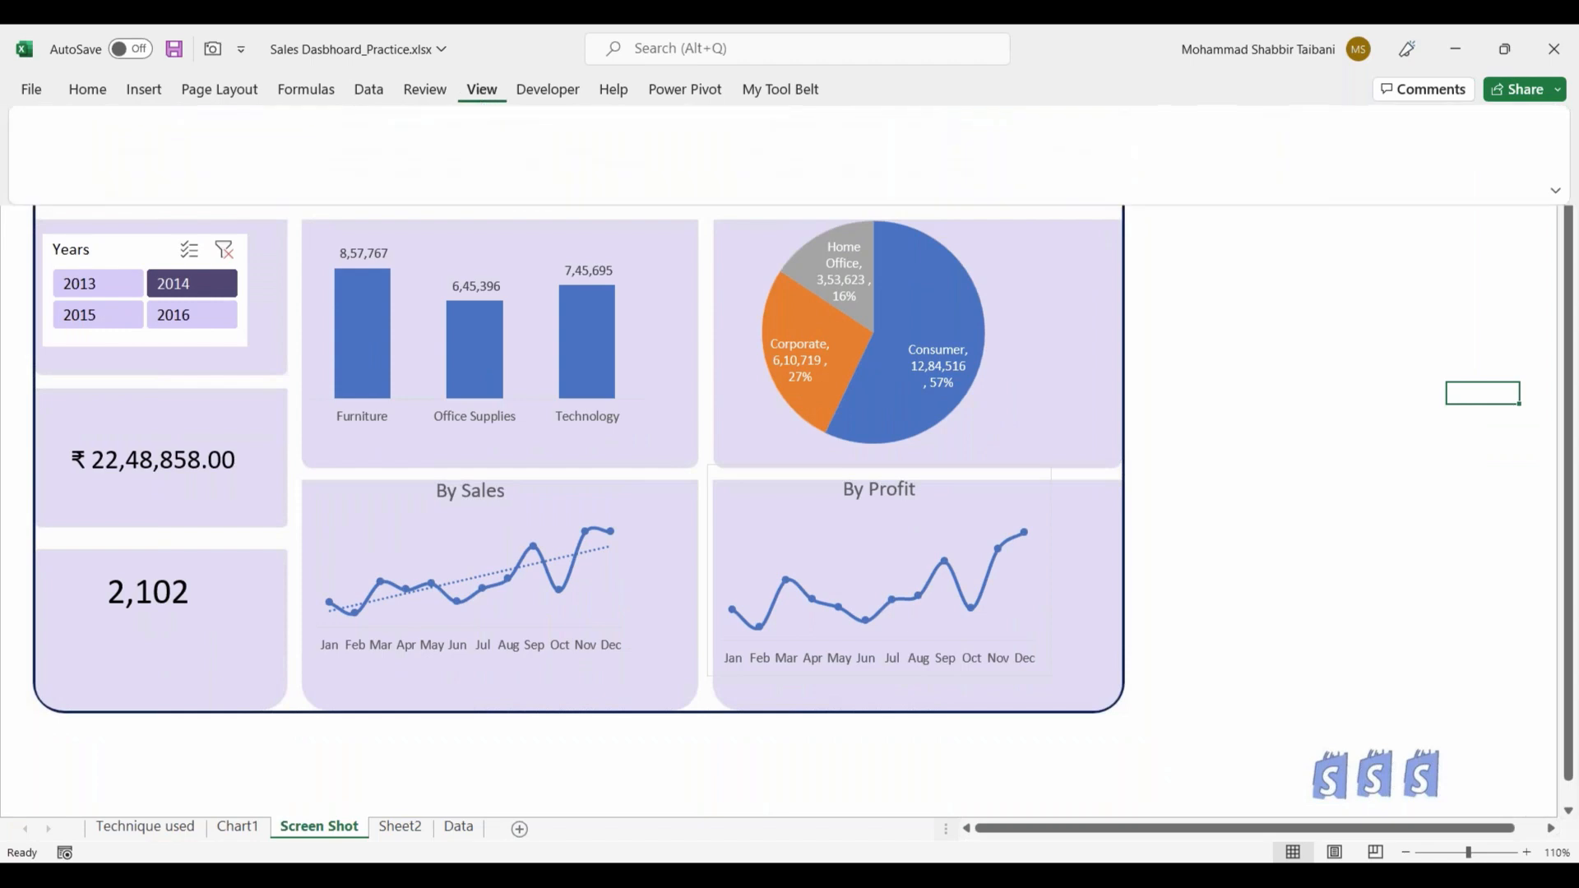
click(398, 797)
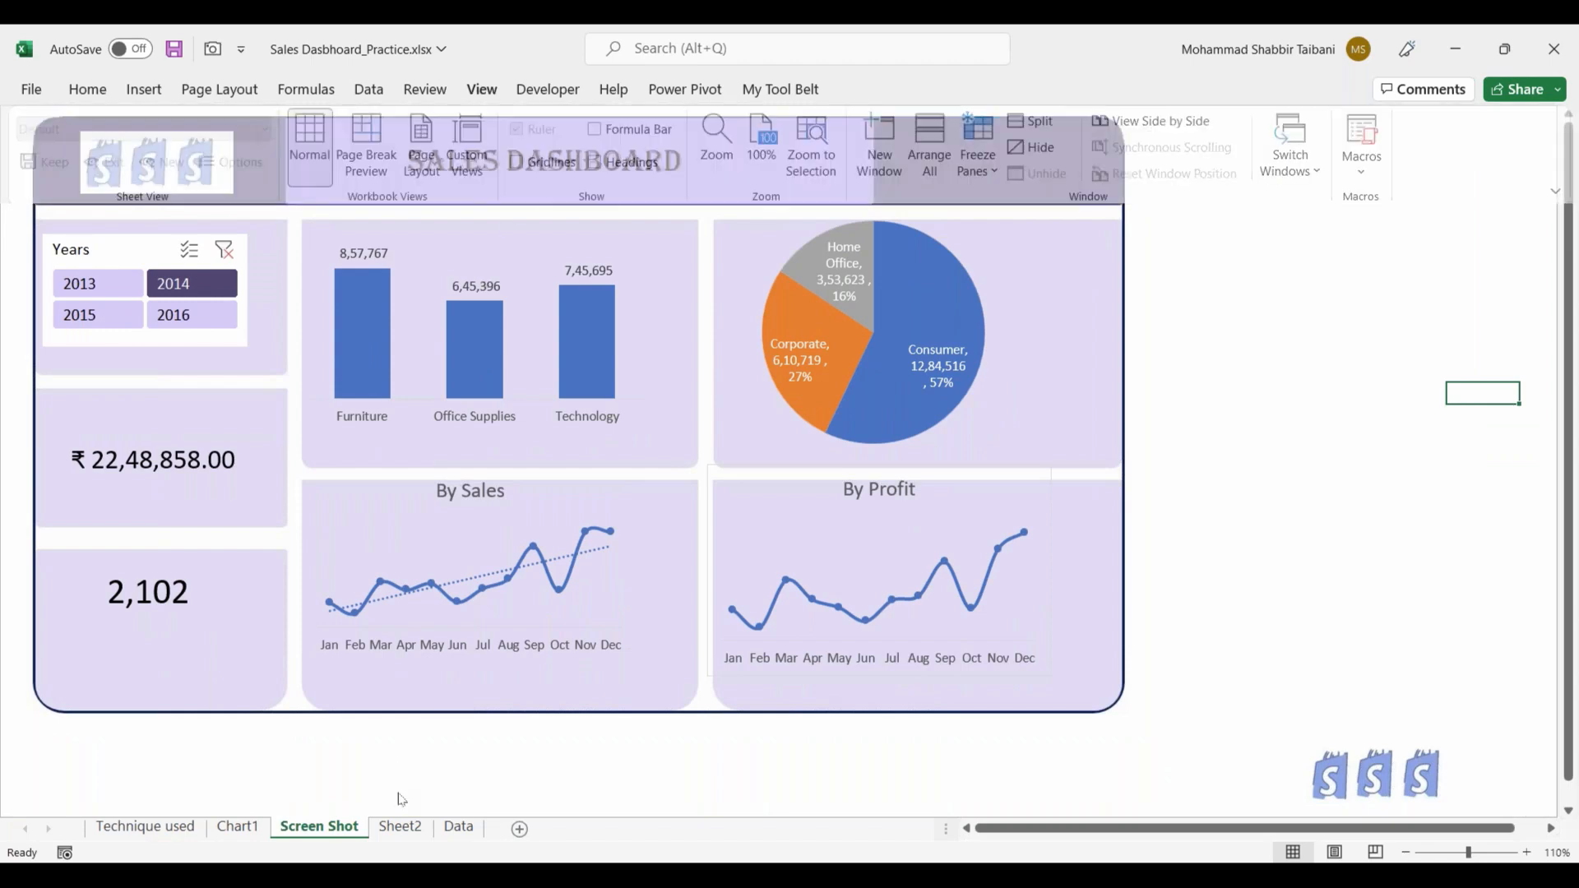
Step: Shift the dashboard background picture slightly downwards and deselect it
click(20, 113)
drag(20, 112, 20, 116)
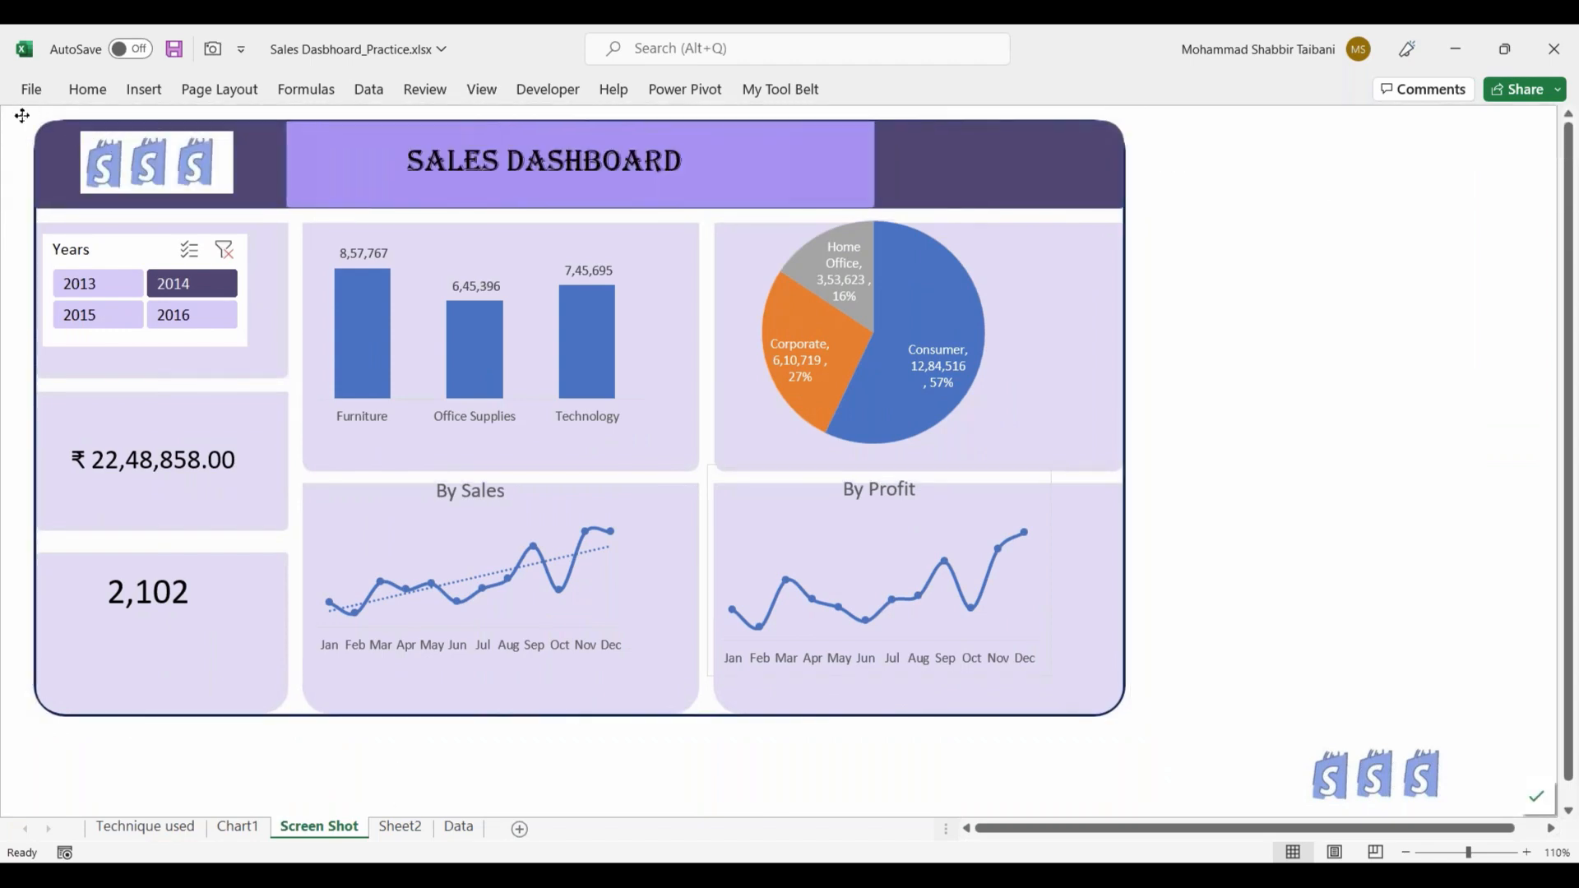
click(1145, 308)
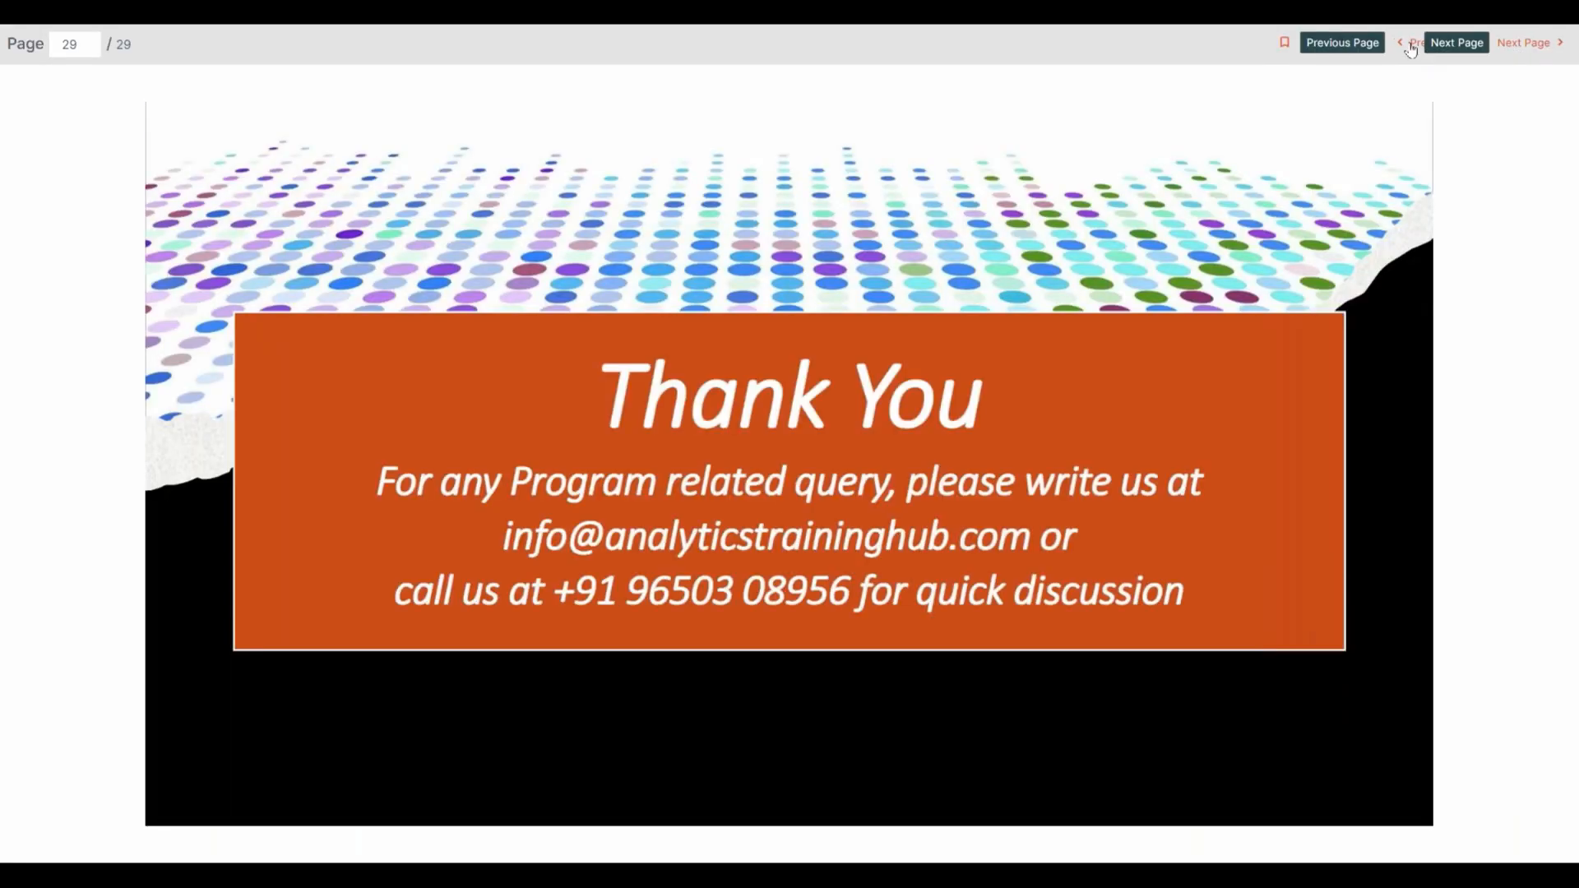
click(1422, 43)
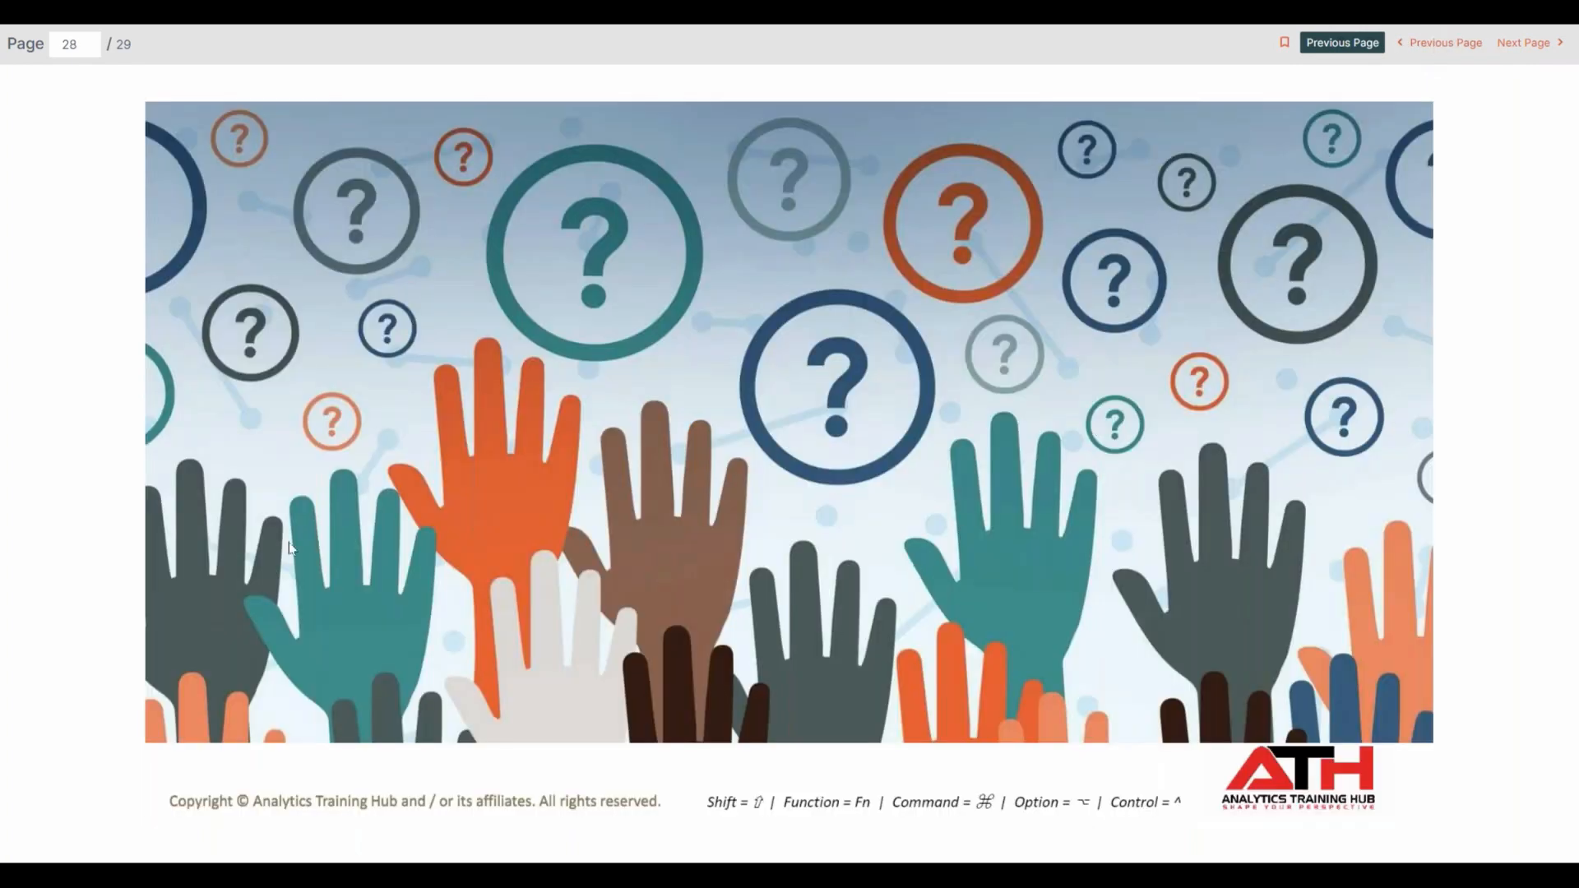